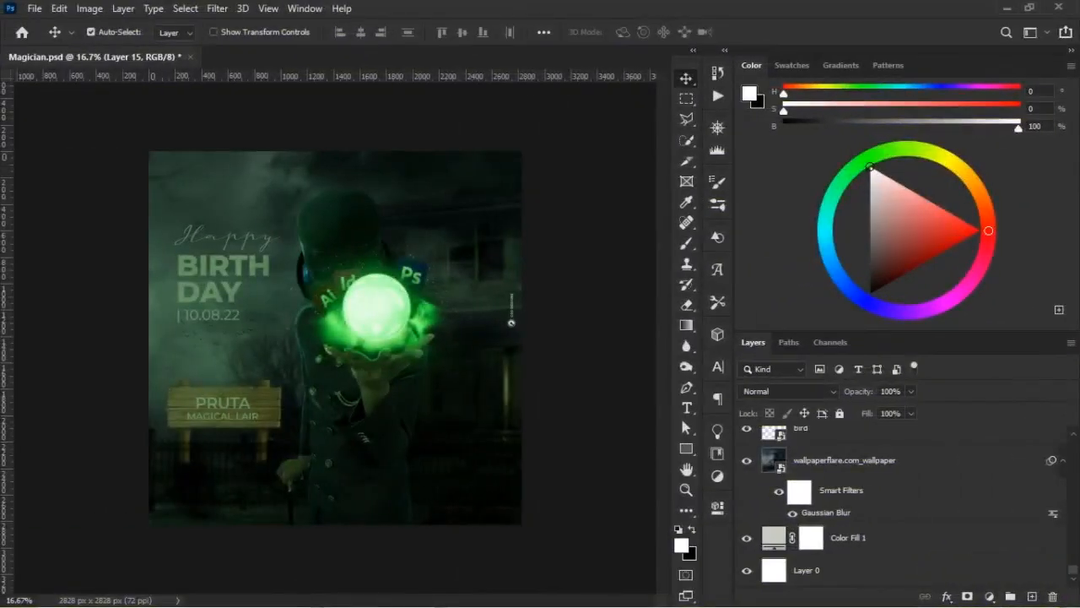
# - Look through the whole layer stack of Magician.psd, from the base layers up to Layer 15
pyautogui.scroll(5, 903, 498)
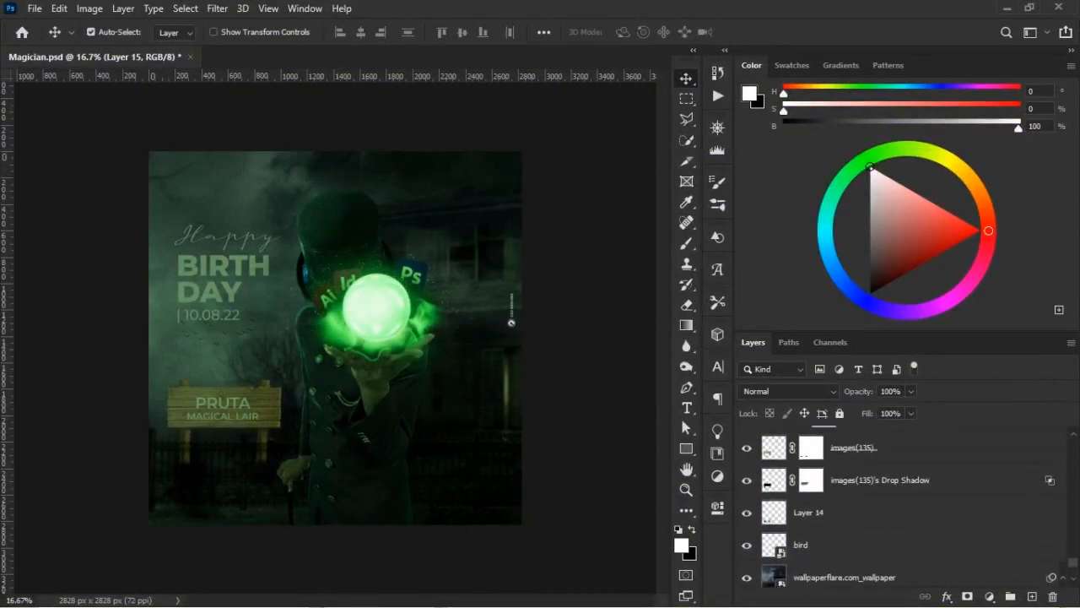
pyautogui.scroll(1, 903, 507)
pyautogui.scroll(8, 903, 506)
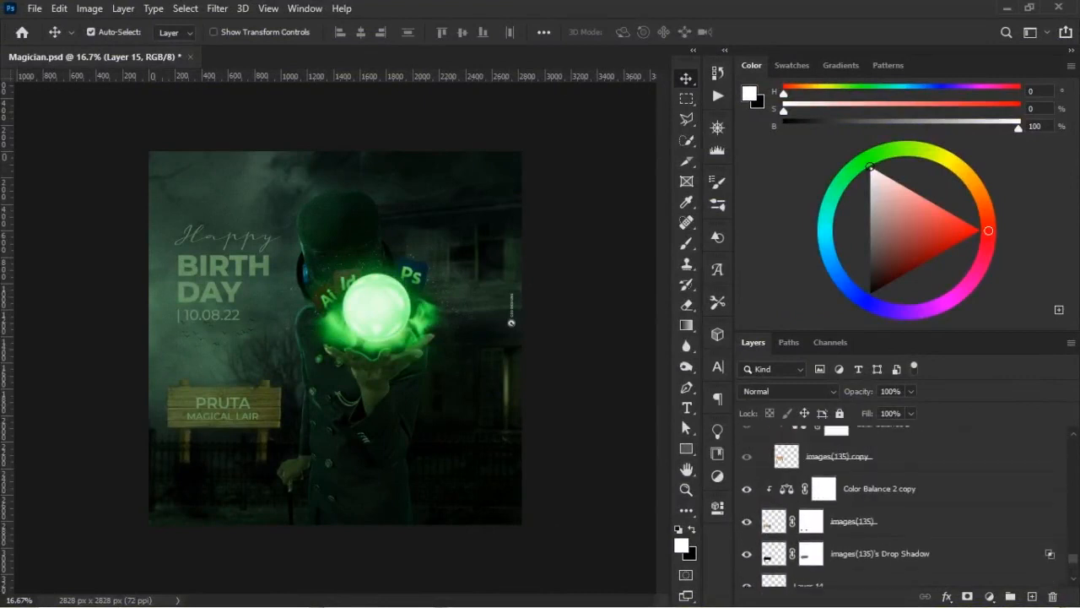
pyautogui.scroll(5, 903, 507)
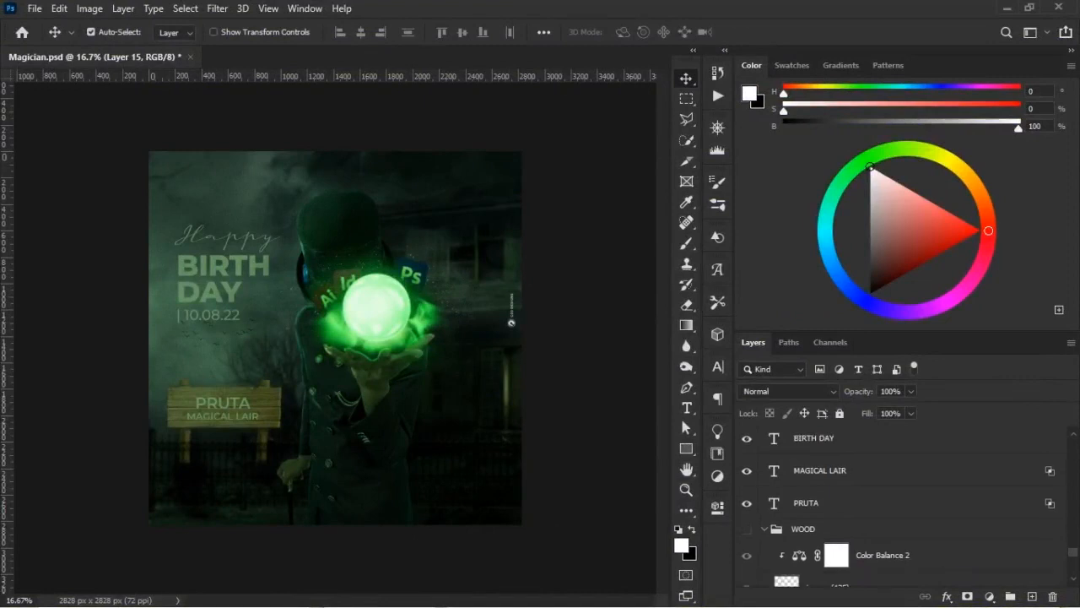
pyautogui.scroll(3, 903, 506)
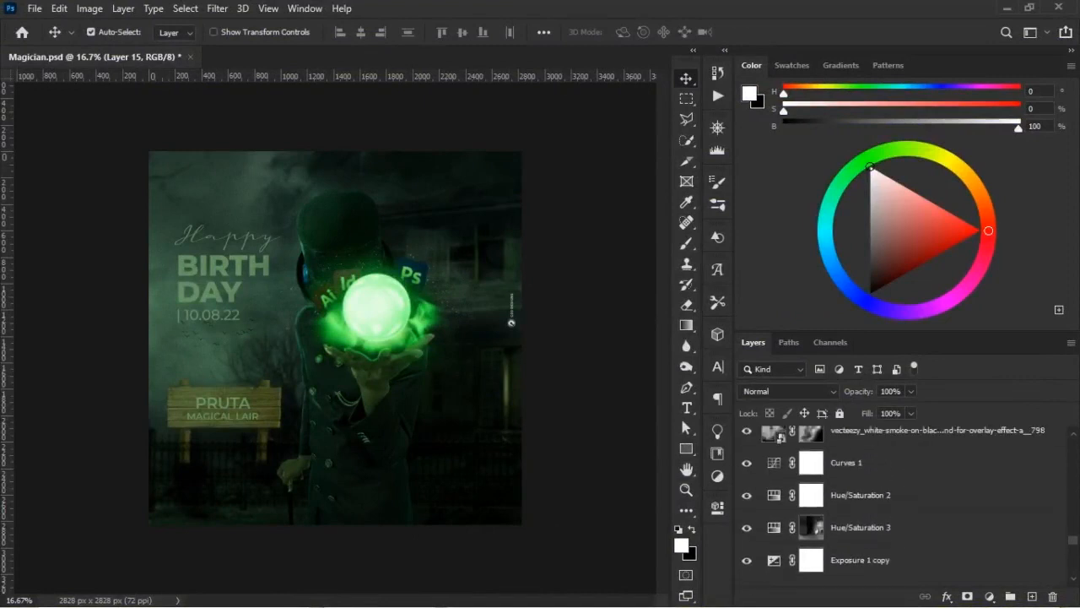
pyautogui.scroll(1, 903, 506)
pyautogui.scroll(5, 903, 506)
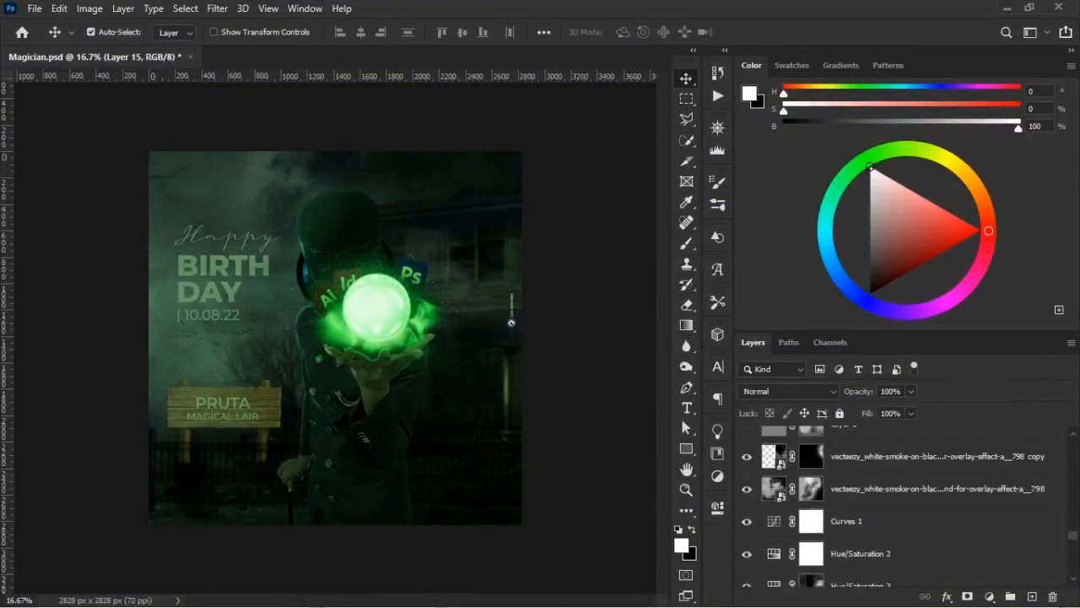
pyautogui.scroll(8, 903, 507)
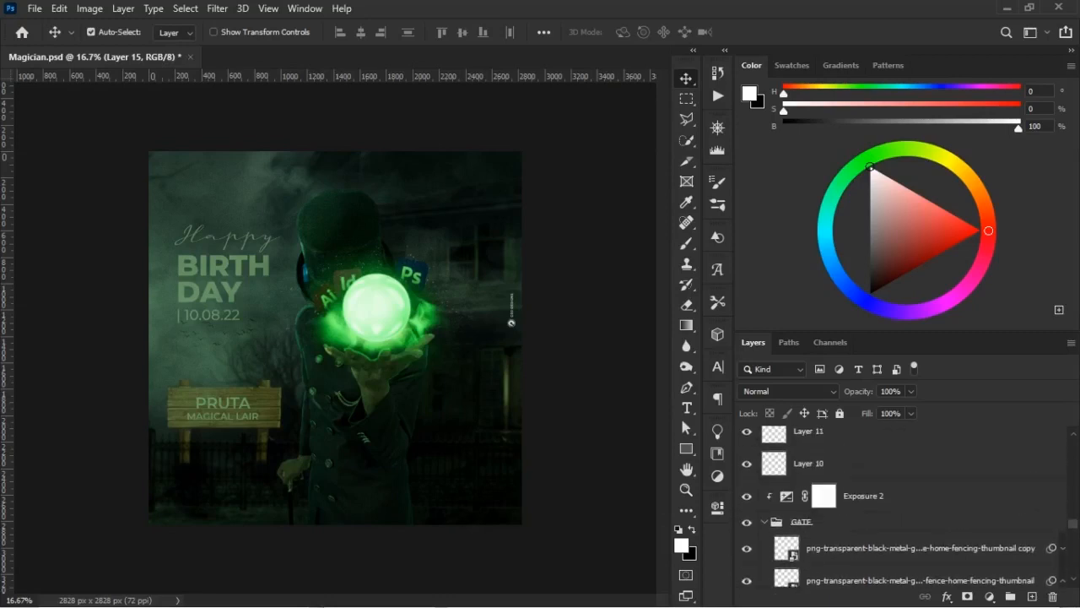
pyautogui.scroll(8, 903, 507)
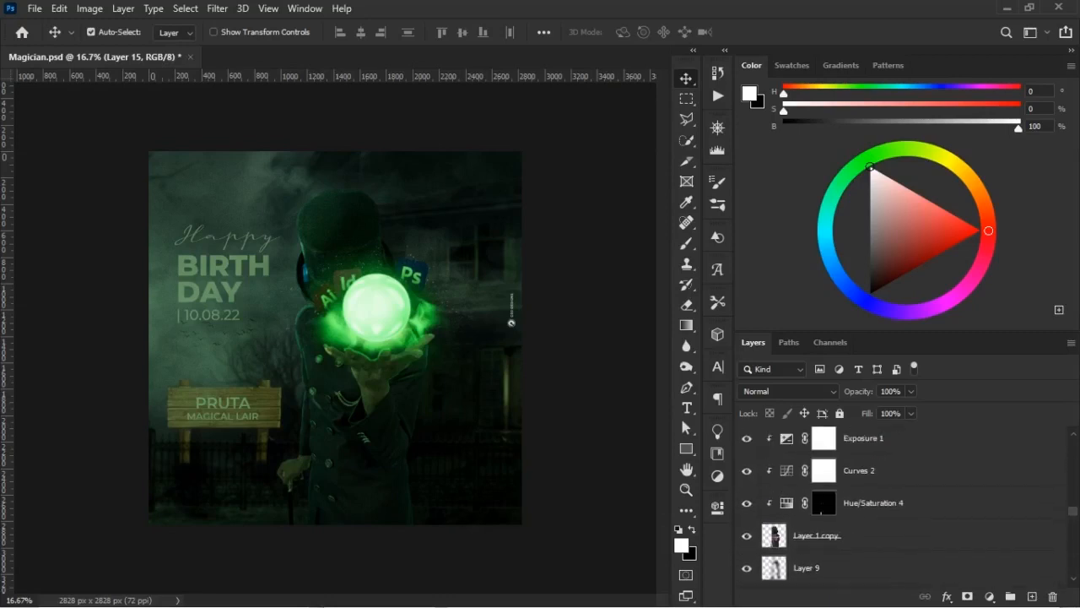
pyautogui.scroll(8, 903, 507)
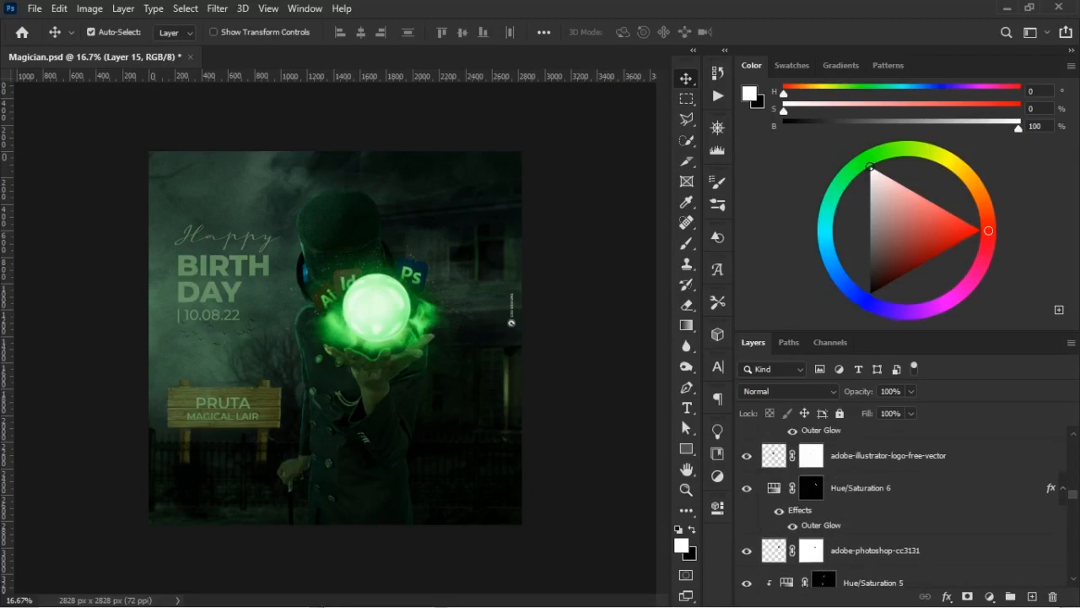
pyautogui.scroll(8, 903, 506)
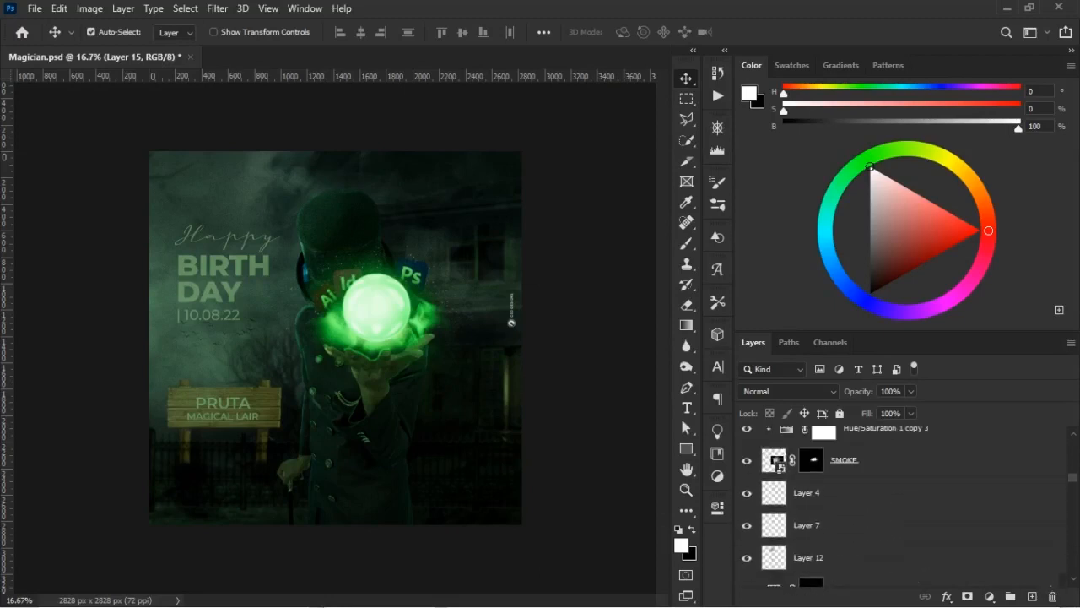
pyautogui.scroll(8, 903, 507)
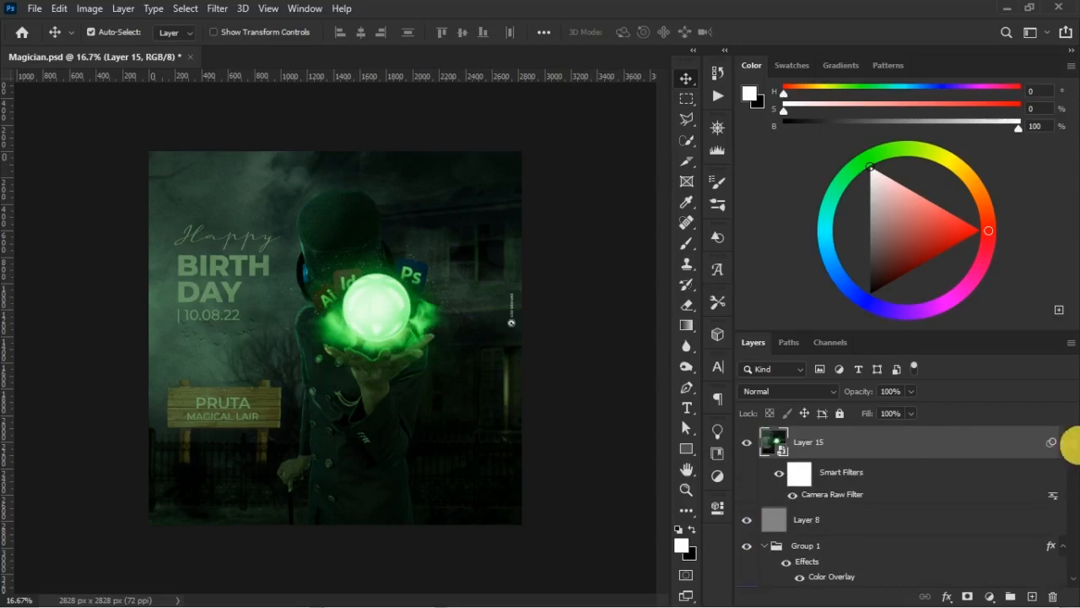
pyautogui.scroll(-2, 903, 506)
pyautogui.moveTo(1073, 450); pyautogui.dragTo(1073, 454)
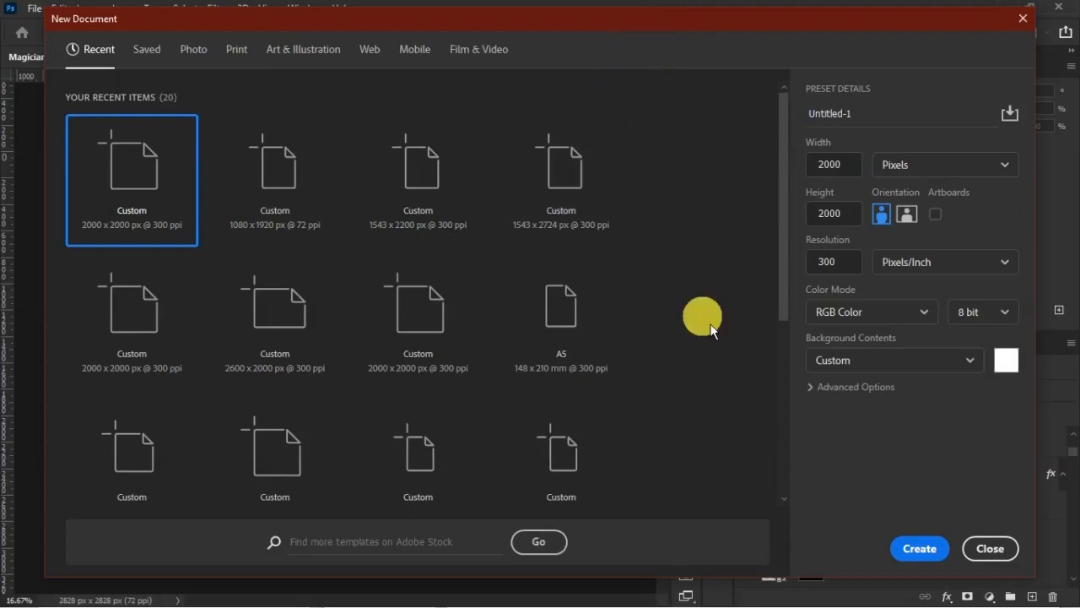
# - Set the new document's width and height to 2800 pixels each
pyautogui.click(836, 164)
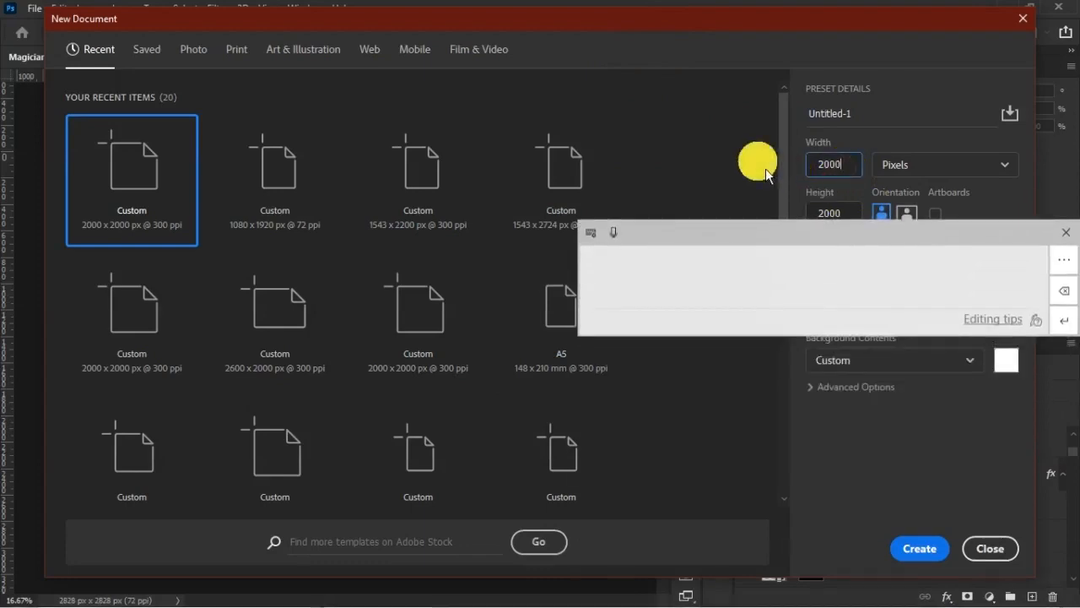
pyautogui.click(1065, 233)
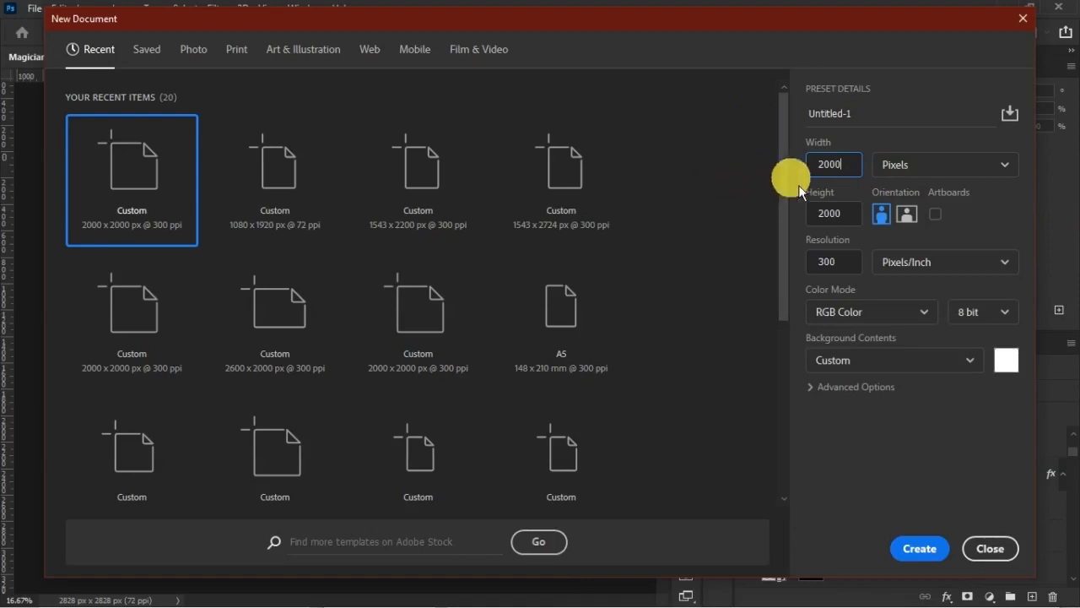
pyautogui.click(857, 175)
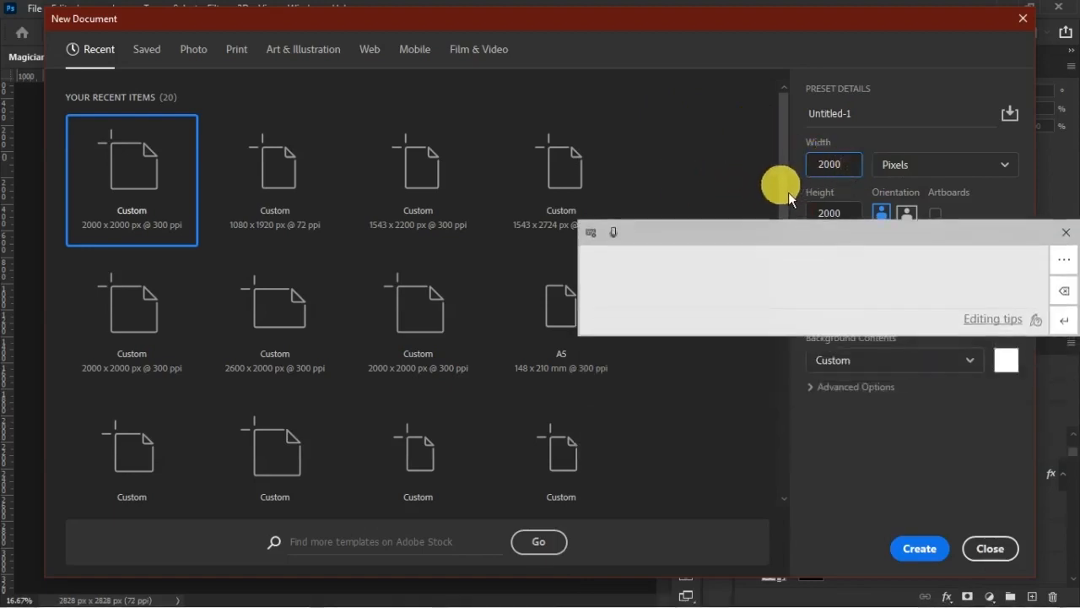
pyautogui.click(1066, 233)
pyautogui.moveTo(845, 170); pyautogui.dragTo(781, 159)
pyautogui.write('280')
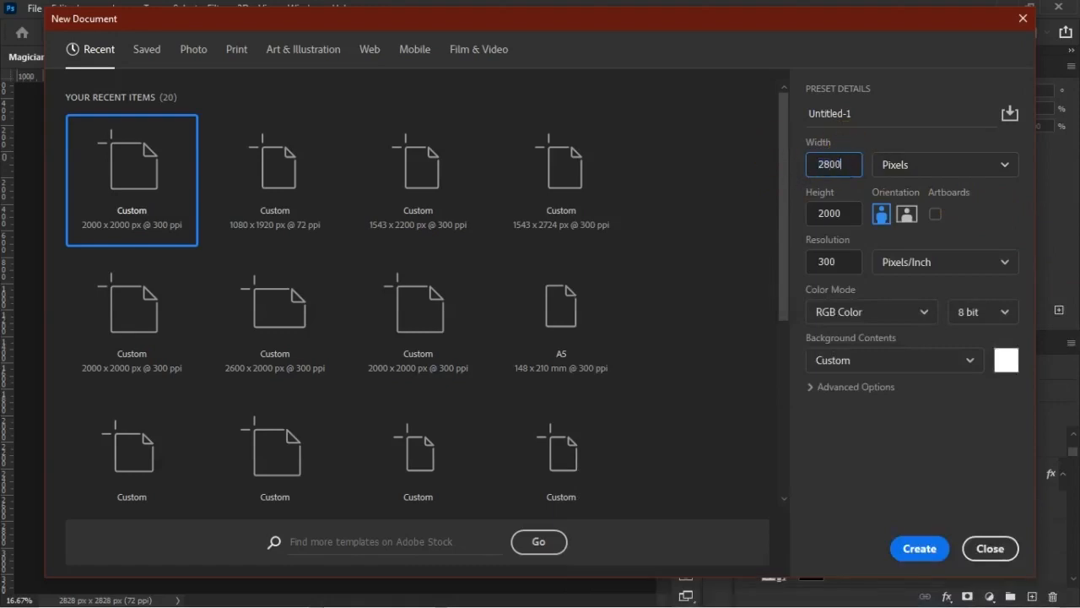
pyautogui.write('0')
pyautogui.press('Tab')
pyautogui.write('2800')
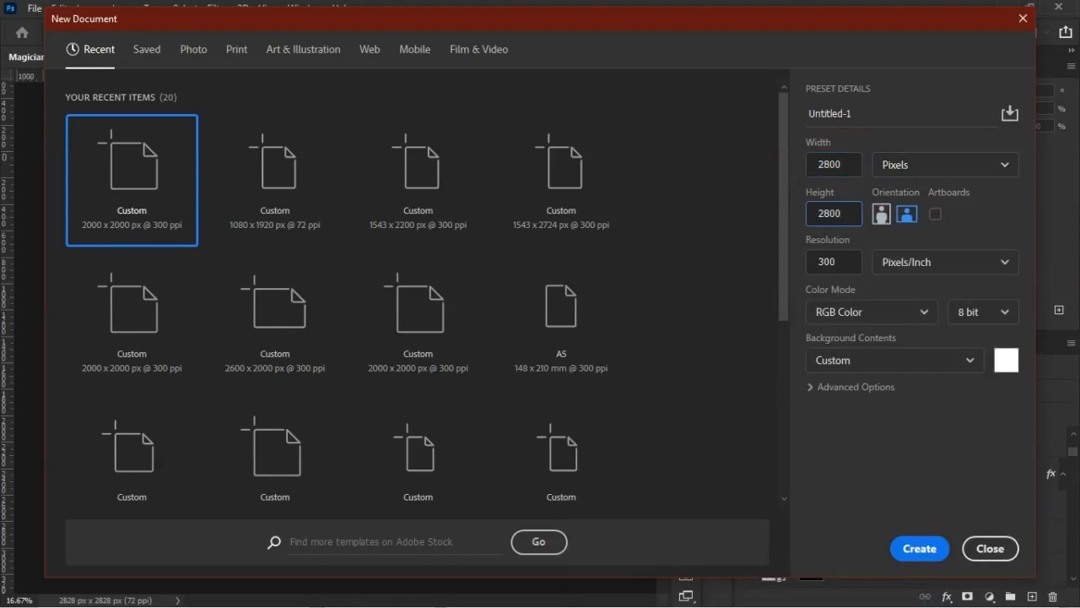
# - Set the new document's resolution to 72 pixels/inch and create it
pyautogui.press('Tab')
pyautogui.write('72')
pyautogui.press('Tab')
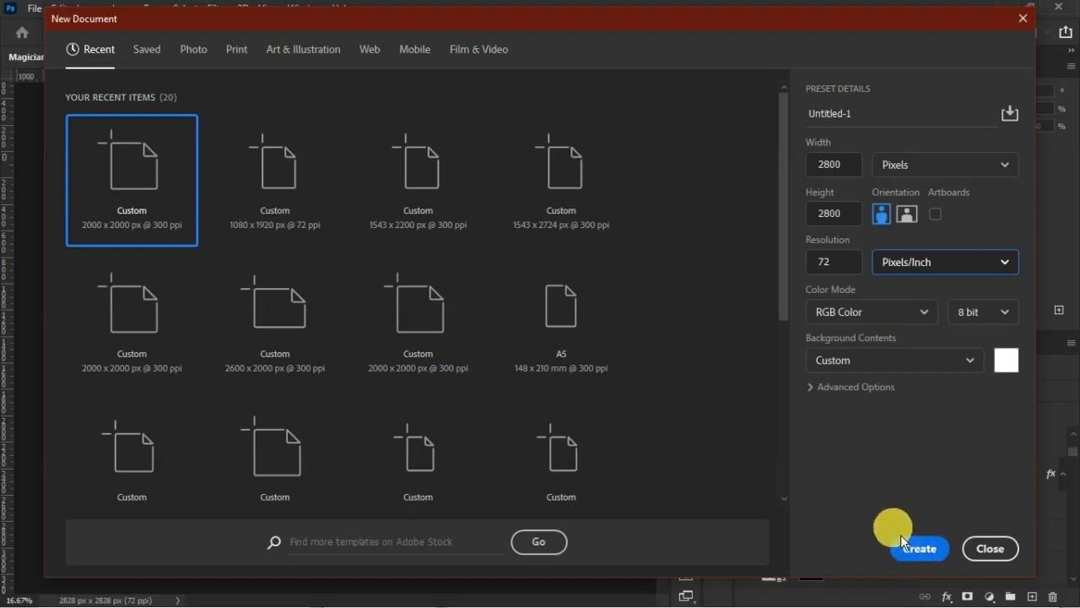
pyautogui.click(925, 555)
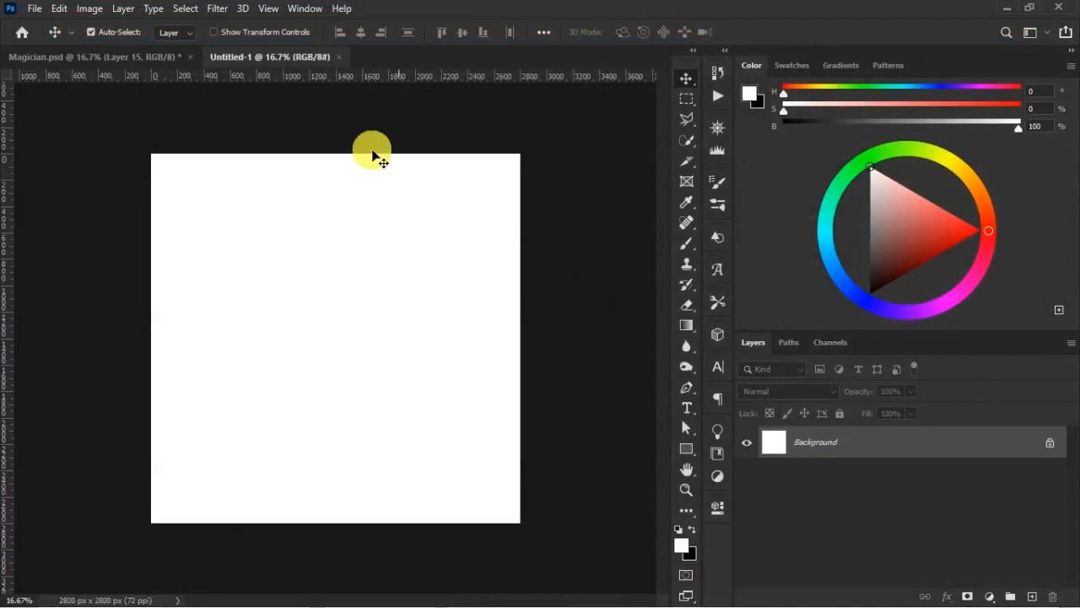
# - In Magician.psd, add a new layer and paint a vertical stroke between the birthday text and the figure with a small white brush
pyautogui.click(173, 59)
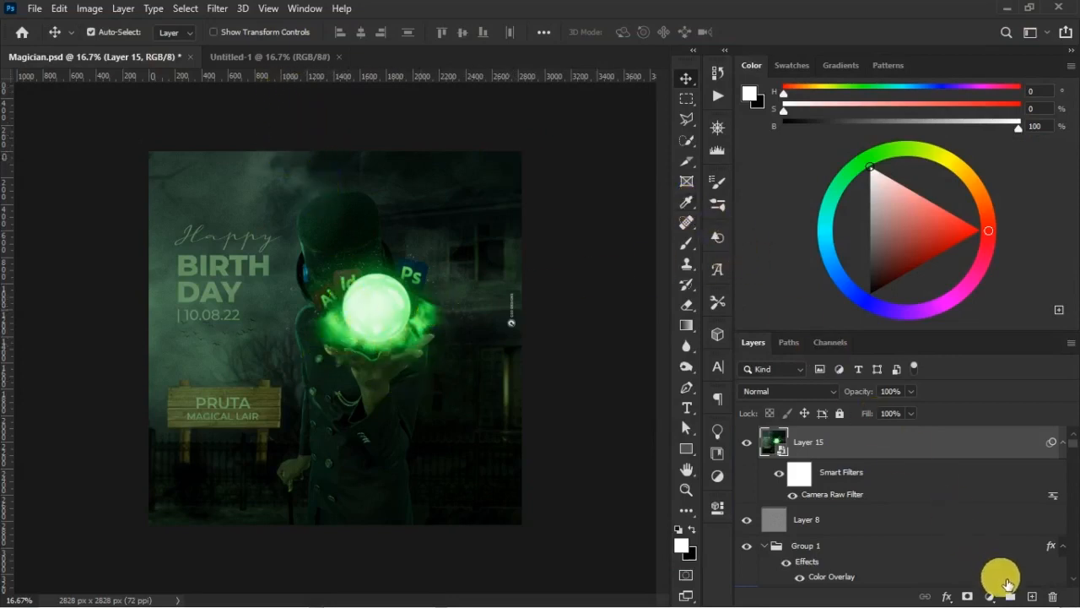
pyautogui.click(1031, 595)
pyautogui.click(687, 243)
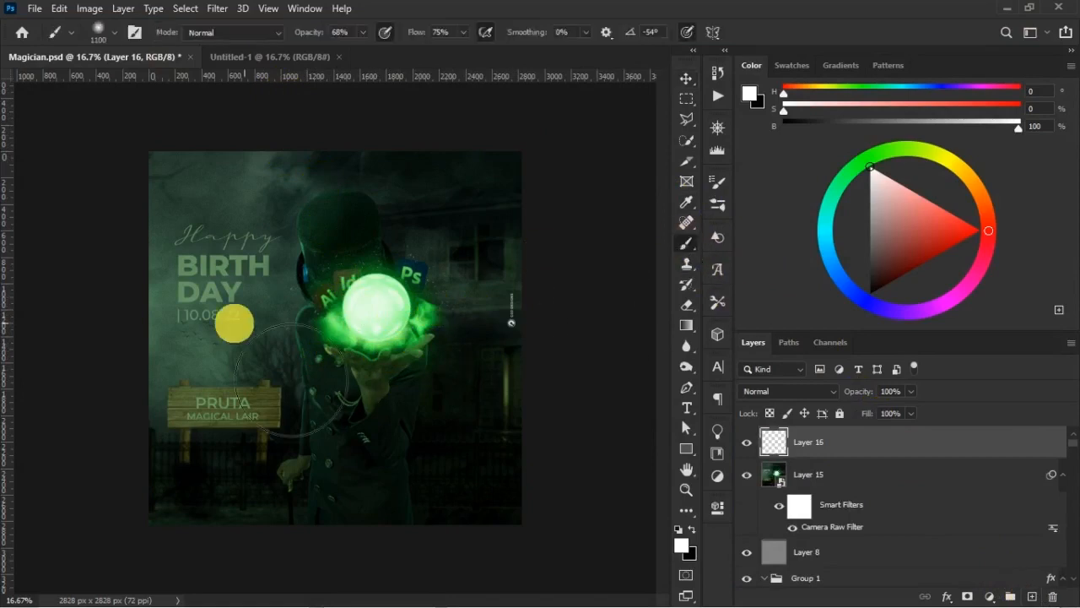
pyautogui.press('[')
pyautogui.press('[')
pyautogui.press('[')
pyautogui.press('[')
pyautogui.press('[')
pyautogui.press('[')
pyautogui.press('[')
pyautogui.press('[')
pyautogui.press('[')
pyautogui.press('[')
pyautogui.press('[')
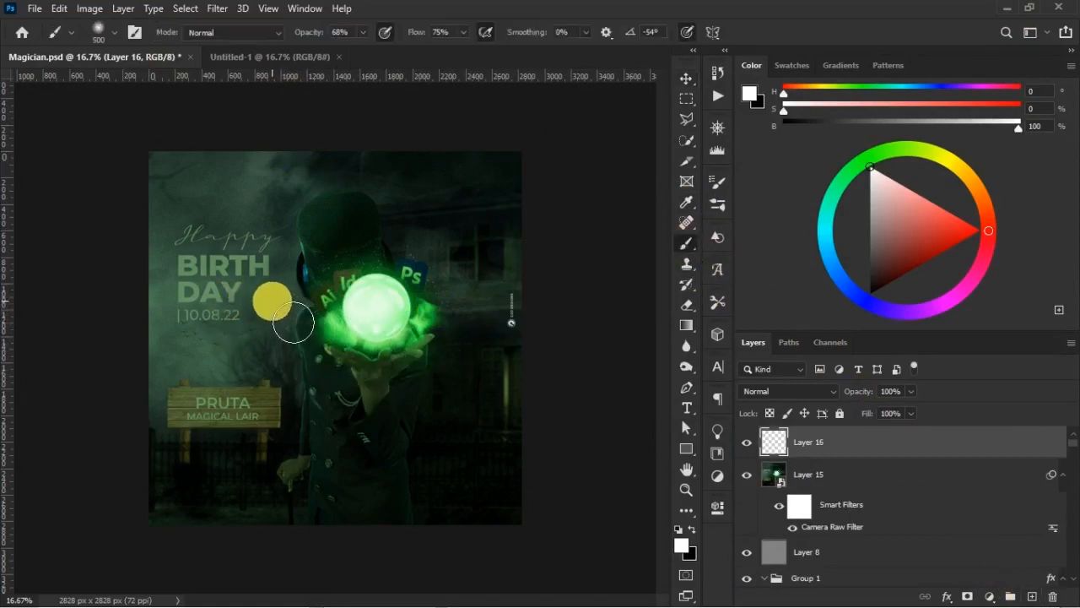
pyautogui.press('[')
pyautogui.press('[')
pyautogui.press('[')
pyautogui.press('[')
pyautogui.press('[')
pyautogui.press('[')
pyautogui.press('[')
pyautogui.press('[')
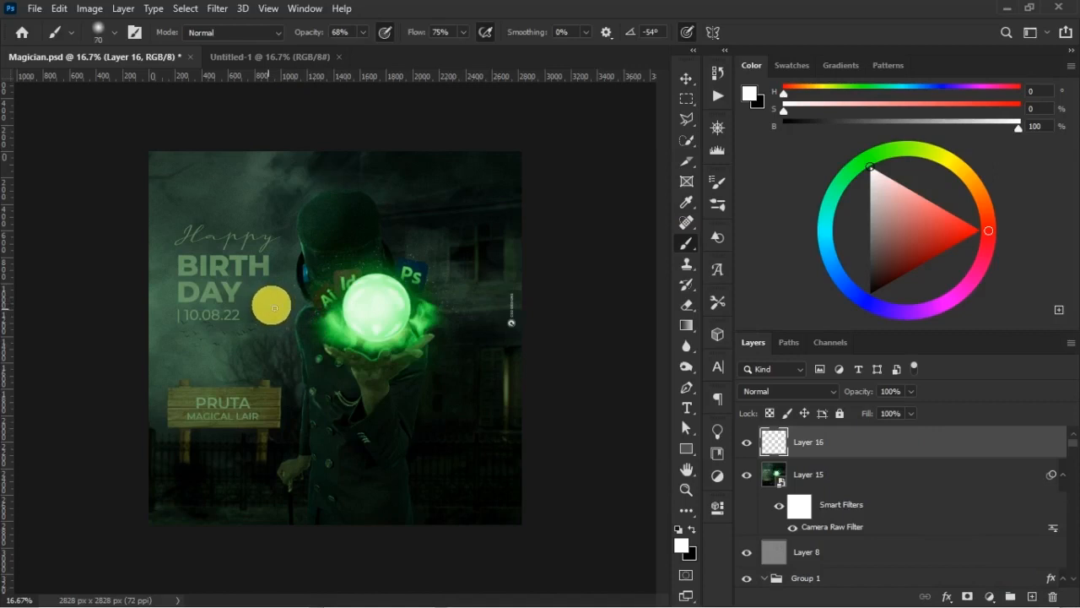
pyautogui.moveTo(268, 285); pyautogui.dragTo(268, 384)
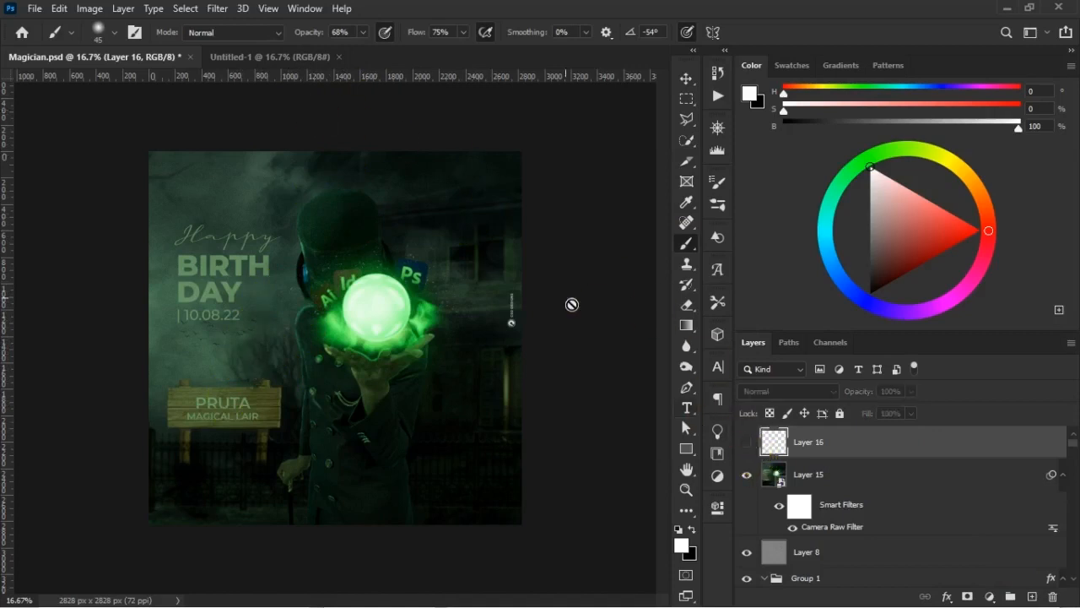
# - Unlock the Background layer of Untitled-1 and compare the empty canvas with the Magician.psd design
pyautogui.click(280, 59)
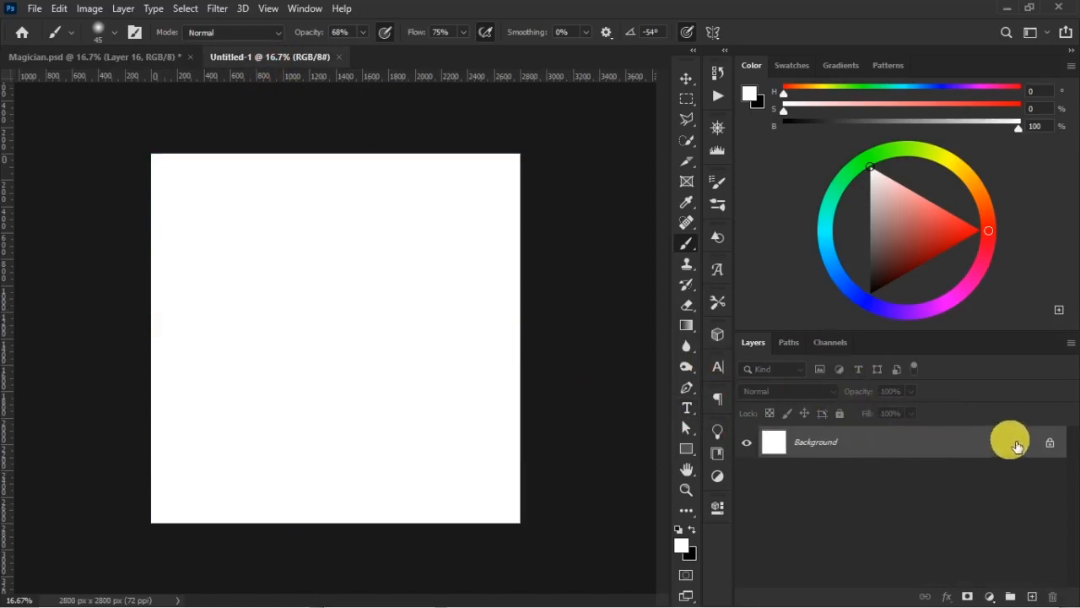
pyautogui.click(1055, 447)
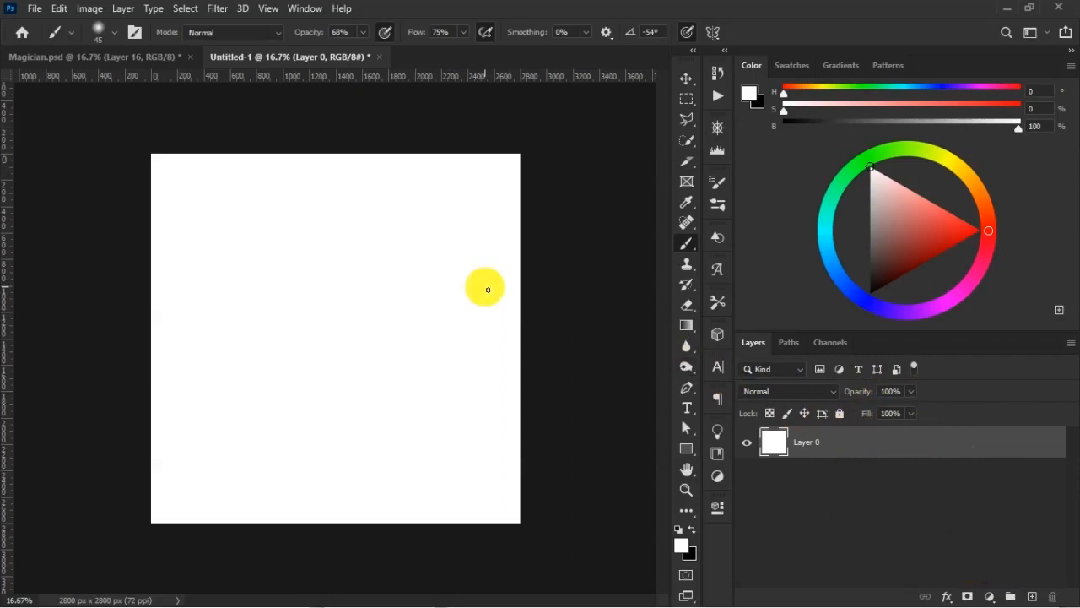
pyautogui.click(166, 63)
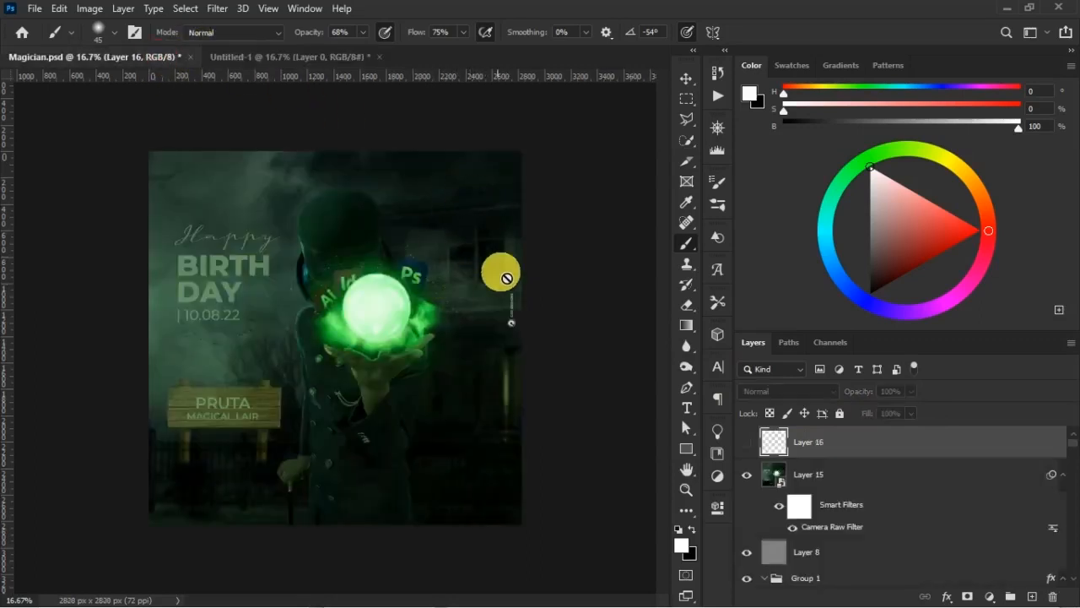
pyautogui.click(306, 61)
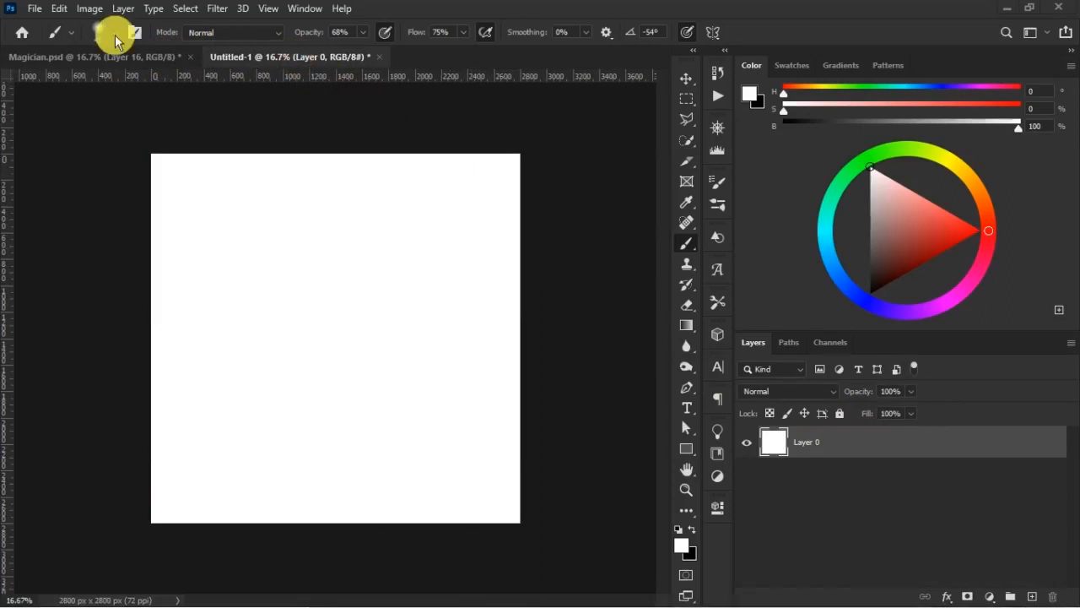
# - Place the wallpaperflare.com_wallpaper image as an embedded object in Untitled-1
pyautogui.click(34, 8)
pyautogui.click(123, 328)
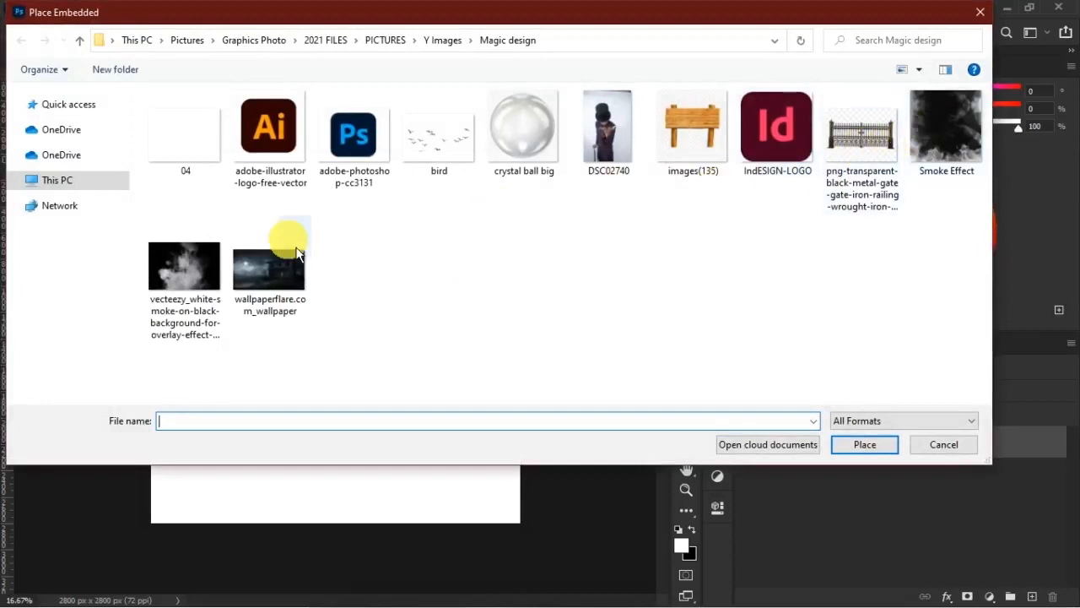
pyautogui.click(264, 270)
pyautogui.click(878, 453)
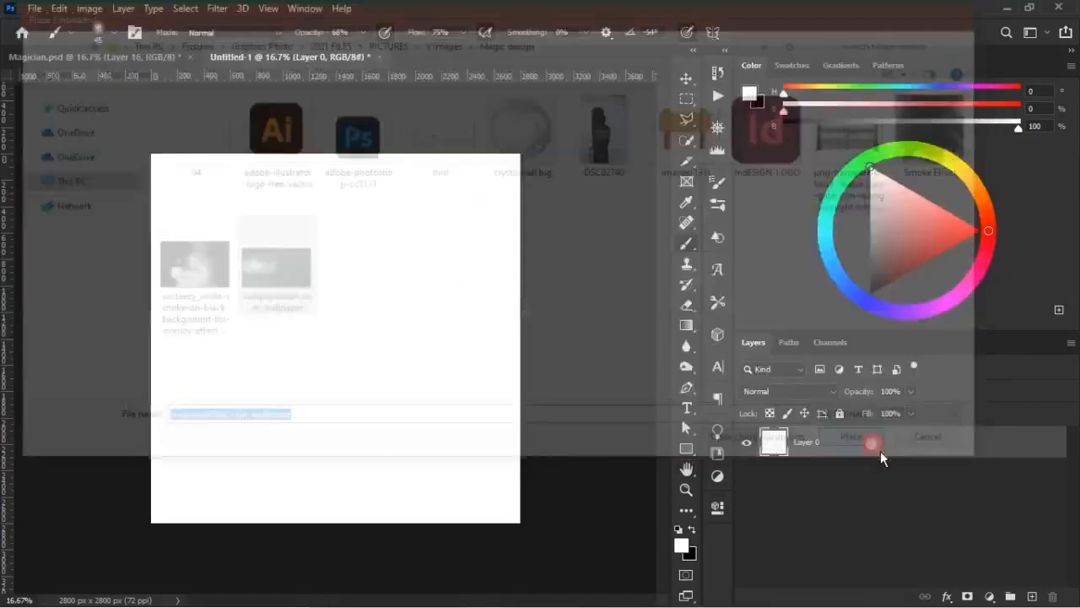
# - Scale the haunted house wallpaper to about 499% and position it so it covers the whole canvas with the house on the right
pyautogui.moveTo(429, 393); pyautogui.dragTo(575, 425)
pyautogui.moveTo(621, 181); pyautogui.dragTo(581, 176)
pyautogui.moveTo(335, 143); pyautogui.dragTo(361, 81)
pyautogui.moveTo(404, 264)
pyautogui.mouseDown()
pyautogui.moveTo(410, 289)
pyautogui.moveTo(406, 261)
pyautogui.mouseUp()
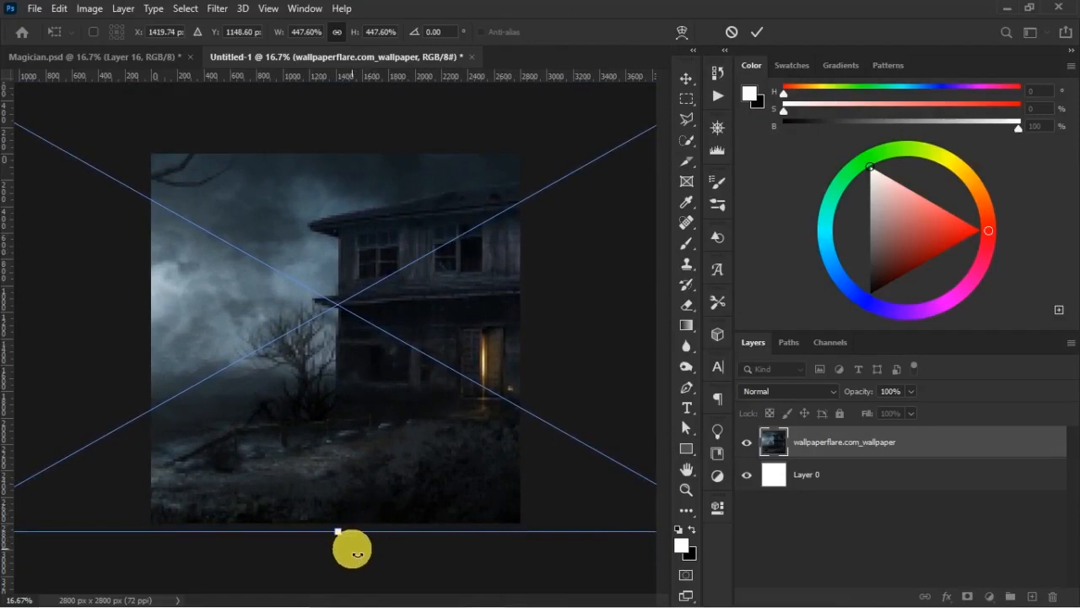
pyautogui.moveTo(341, 541); pyautogui.dragTo(371, 594)
pyautogui.moveTo(382, 509); pyautogui.dragTo(405, 434)
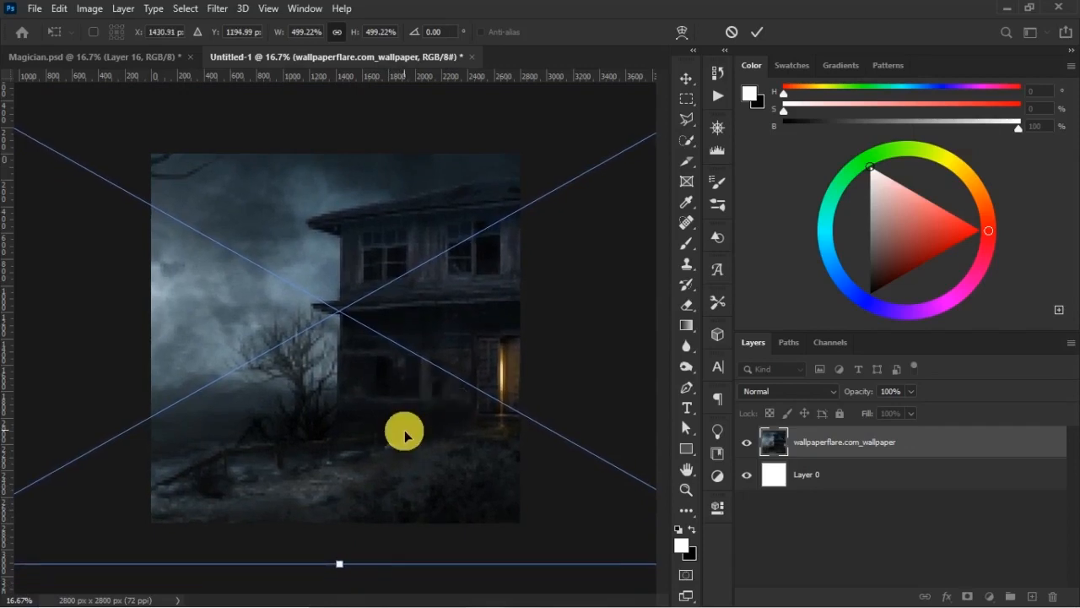
pyautogui.press('Return')
pyautogui.press('b')
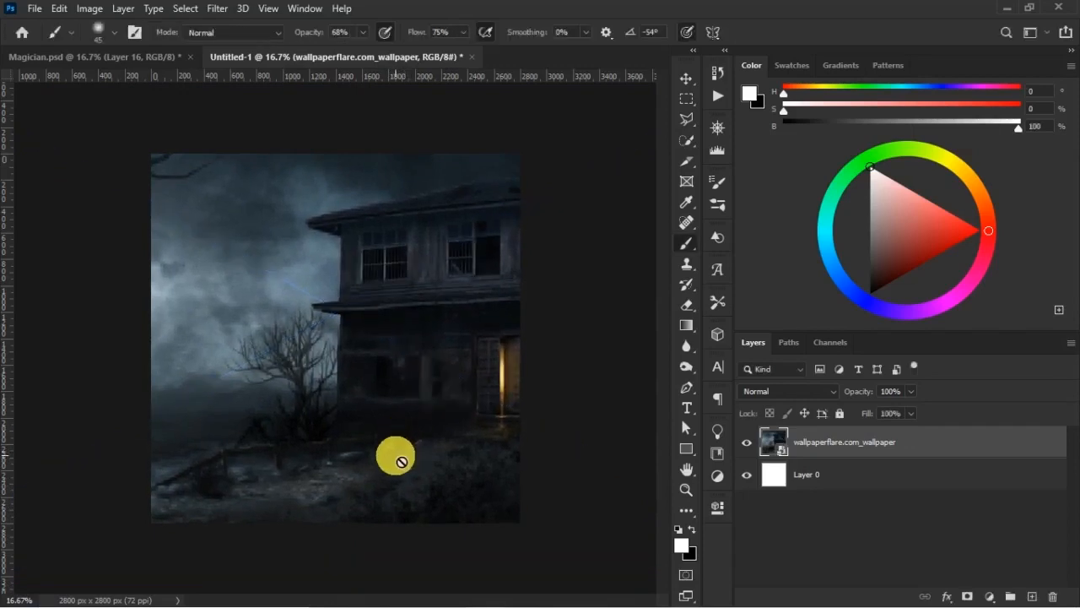
pyautogui.press('v')
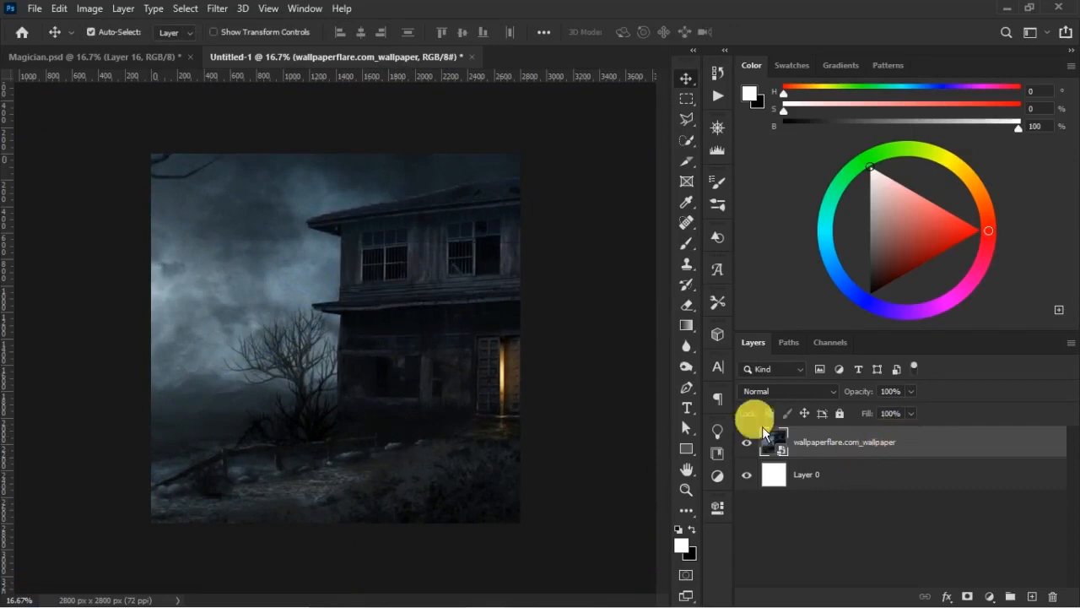
# - Apply a Gaussian Blur smart filter with a 6.5 px radius to the haunted house wallpaper layer and collapse its filter list
pyautogui.click(216, 8)
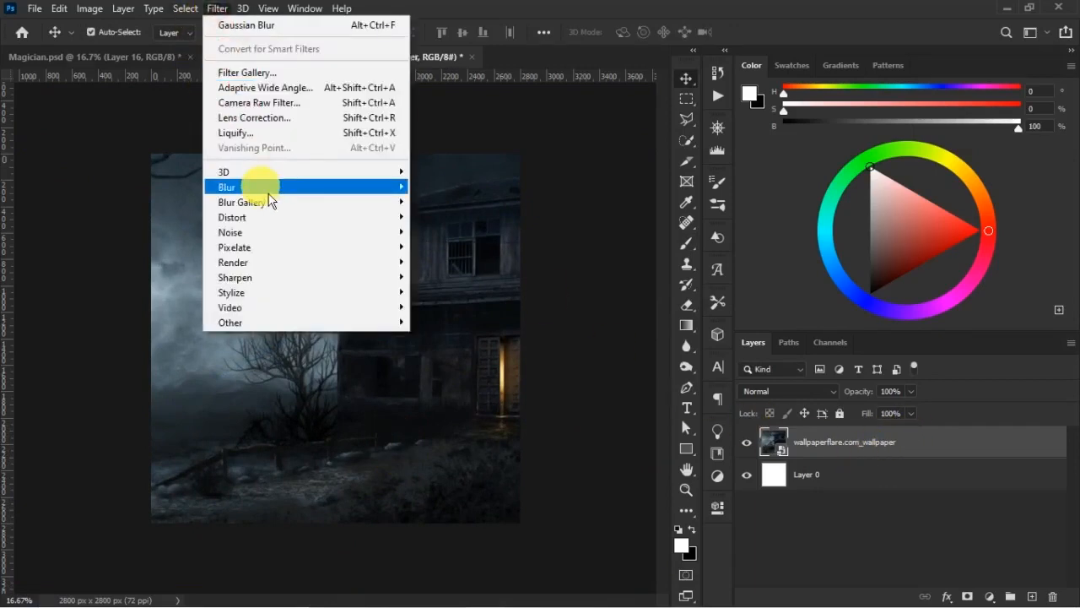
pyautogui.moveTo(323, 189)
pyautogui.click(470, 249)
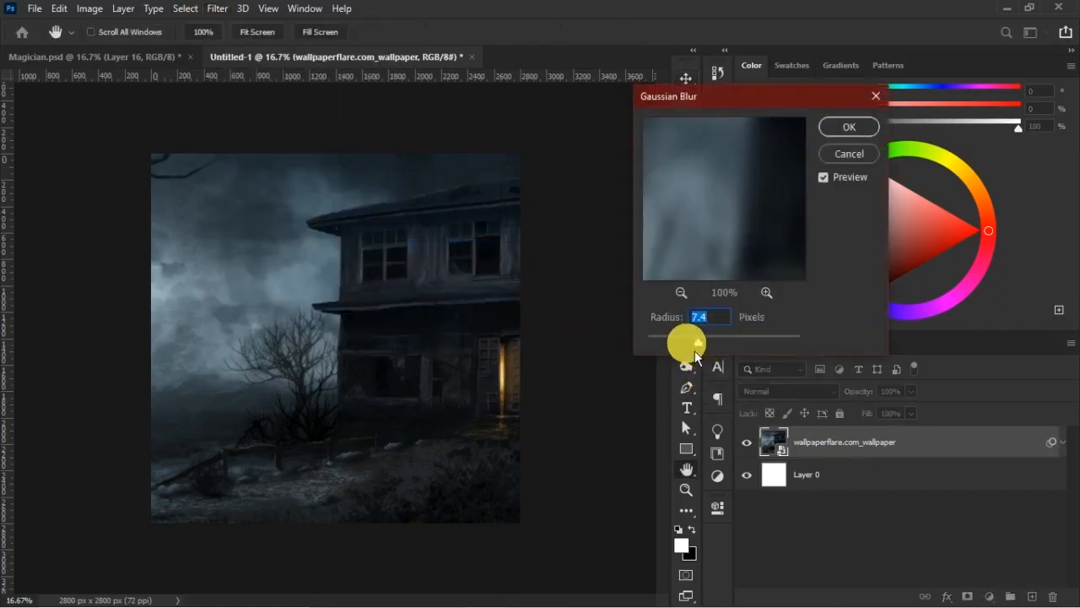
pyautogui.write('6.5')
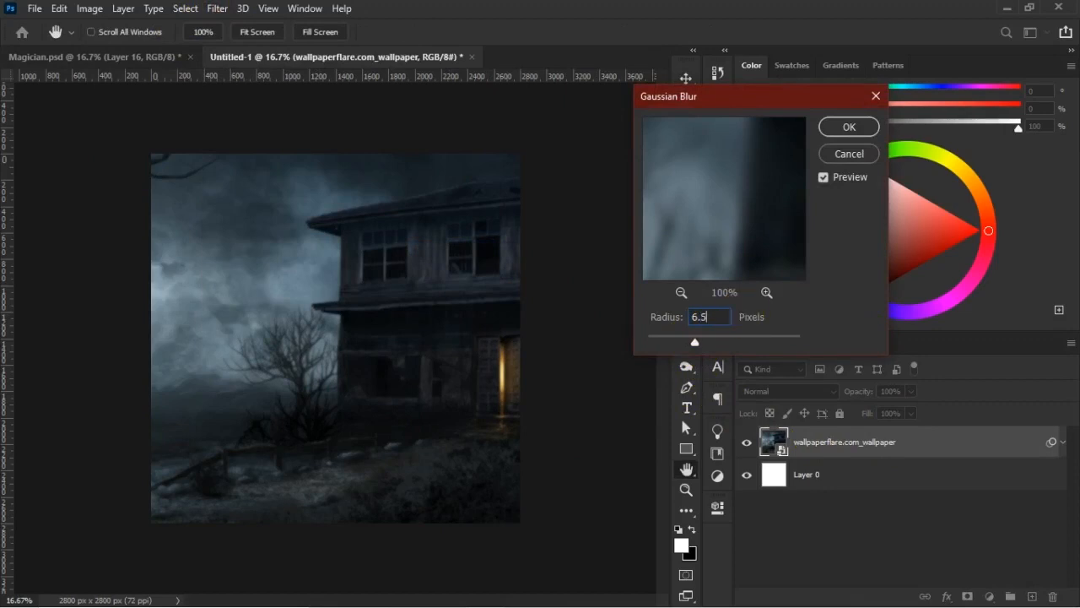
pyautogui.click(870, 131)
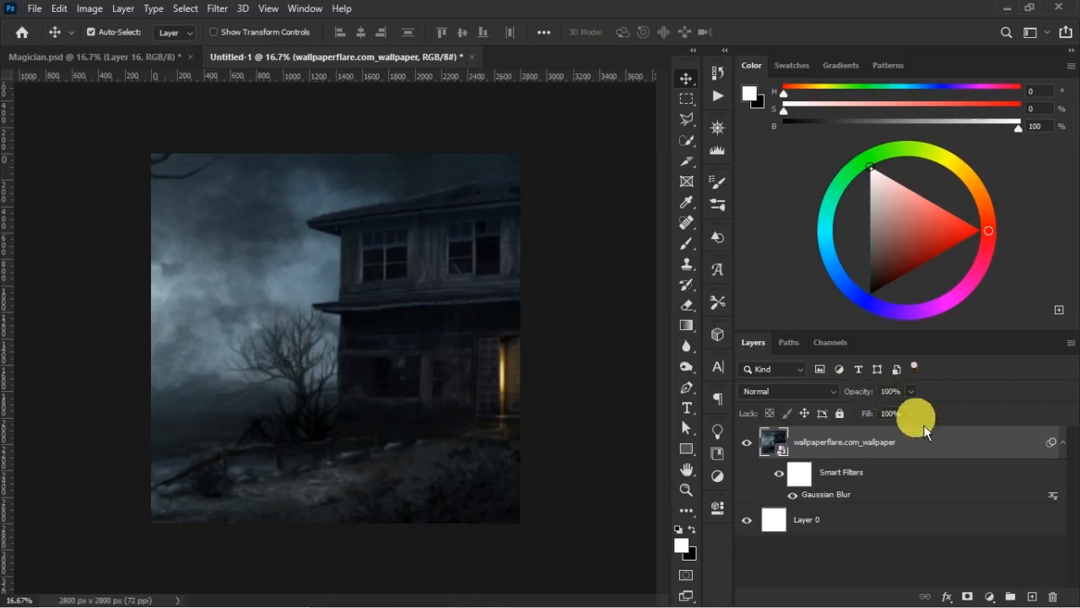
pyautogui.click(1064, 443)
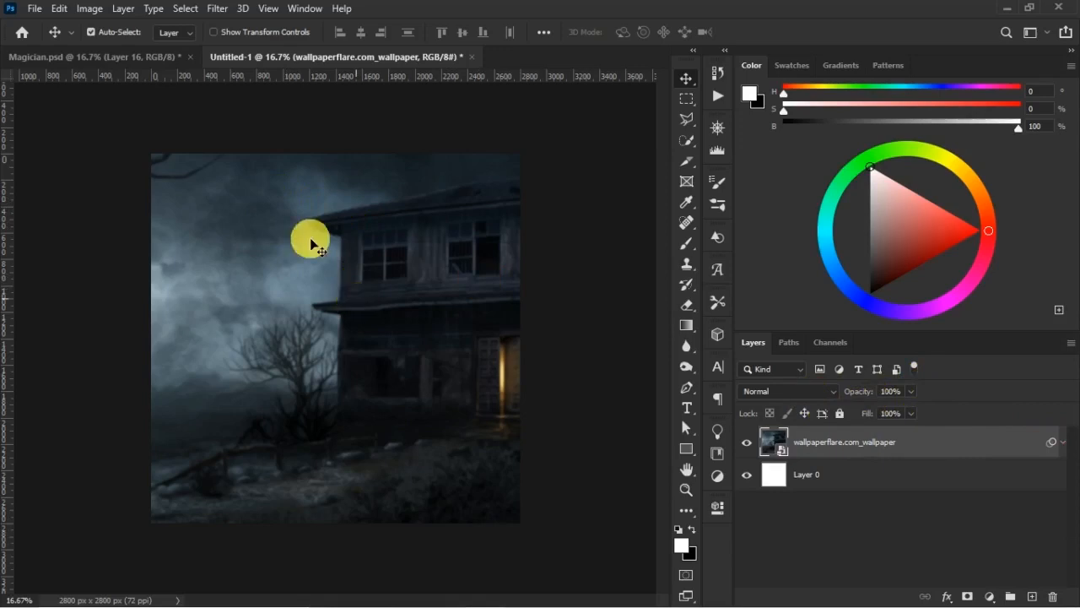
# - Darken the wallpaper with an Exposure adjustment layer set to -3.5 and compare the image with and without it
pyautogui.click(990, 596)
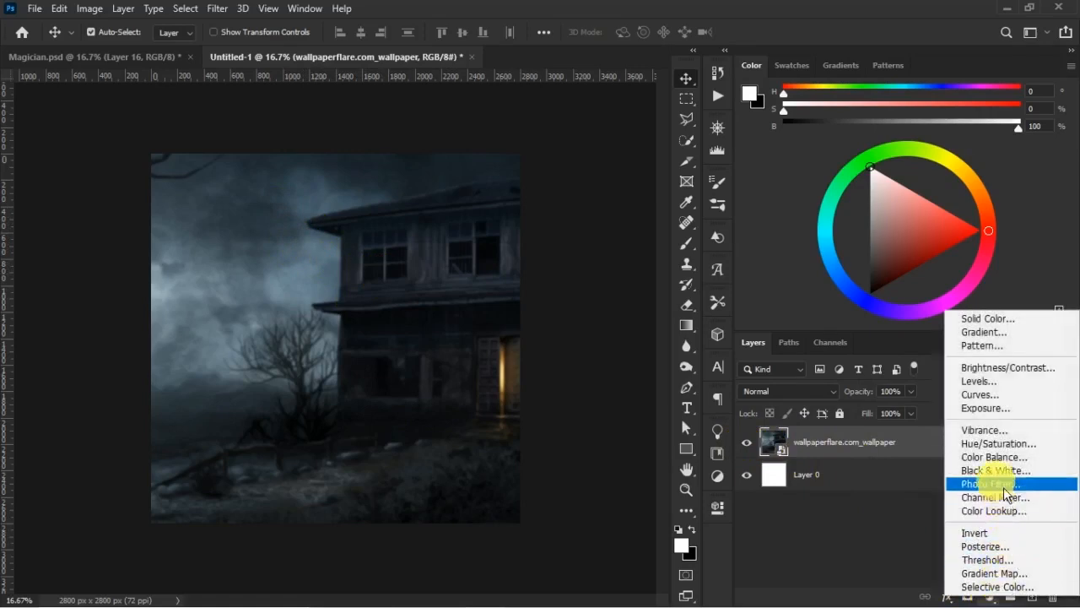
pyautogui.click(999, 411)
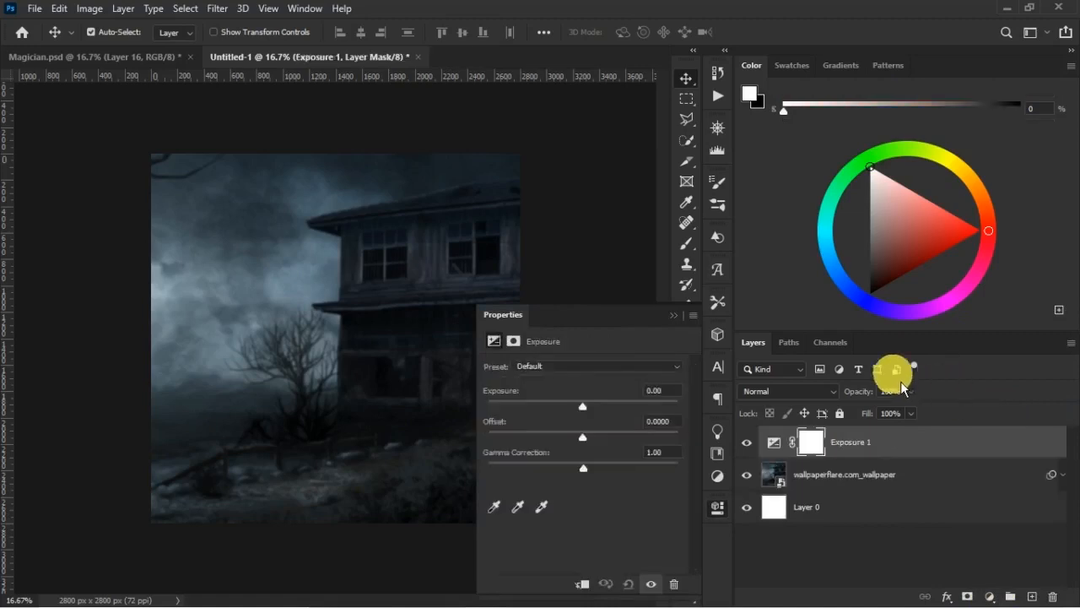
pyautogui.moveTo(581, 408); pyautogui.dragTo(548, 415)
pyautogui.click(667, 390)
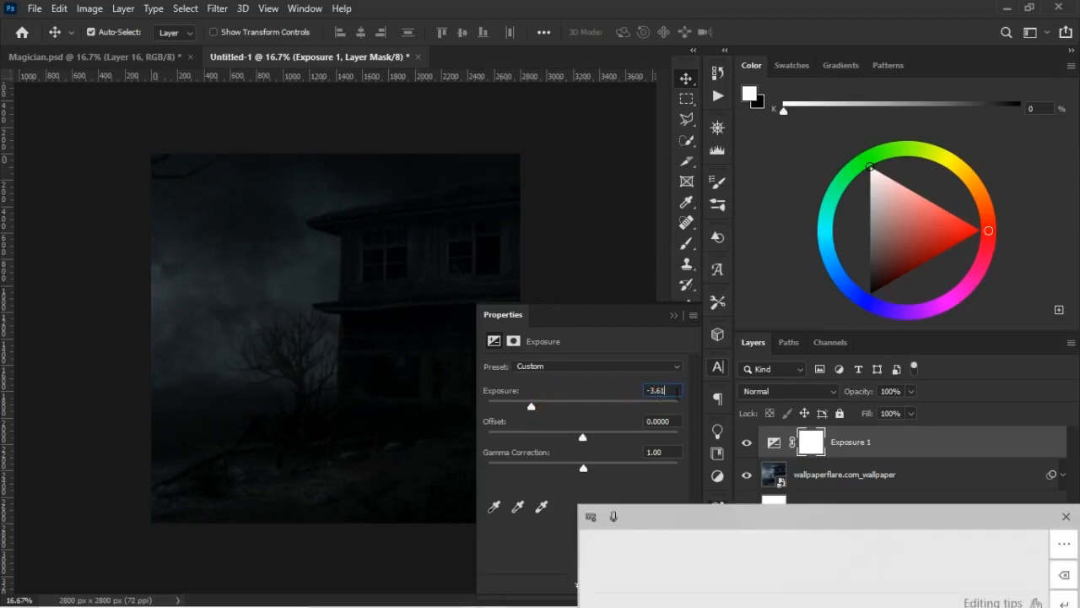
pyautogui.press('BackSpace')
pyautogui.press('BackSpace')
pyautogui.write('5')
pyautogui.press('Return')
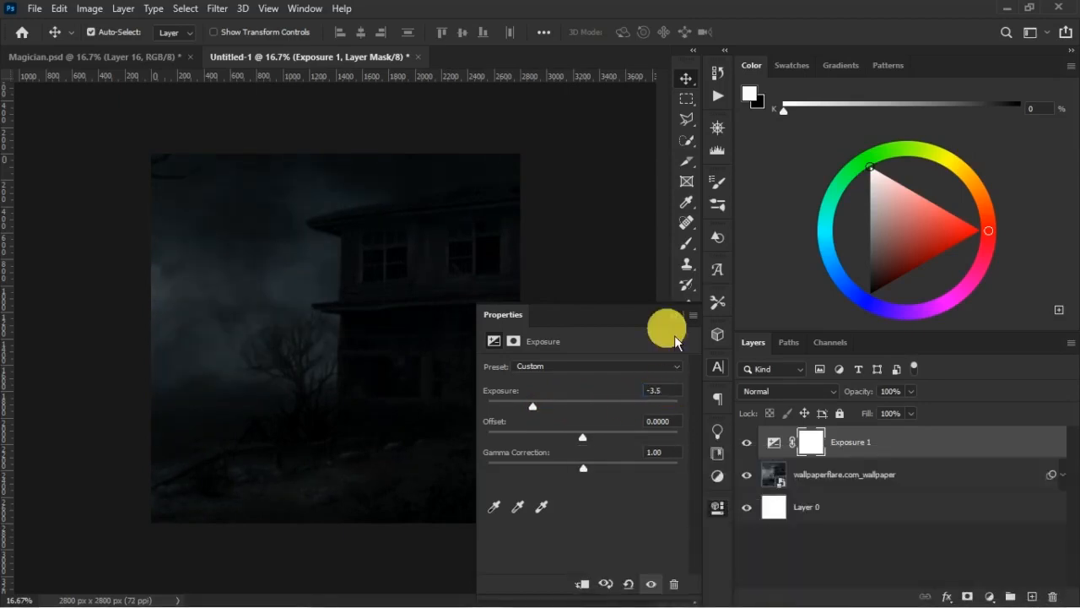
pyautogui.click(674, 315)
pyautogui.click(748, 444)
pyautogui.click(747, 445)
pyautogui.click(747, 444)
pyautogui.click(747, 444)
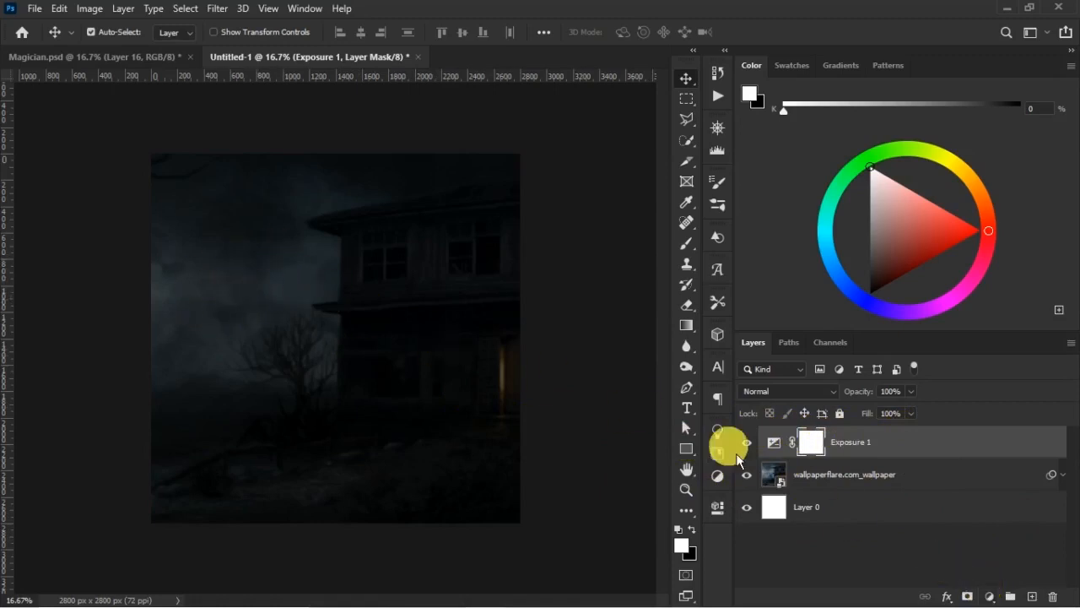
# - Add a Curves adjustment layer above the Exposure layer and pull its white point slightly inward to lift the highlights
pyautogui.click(989, 596)
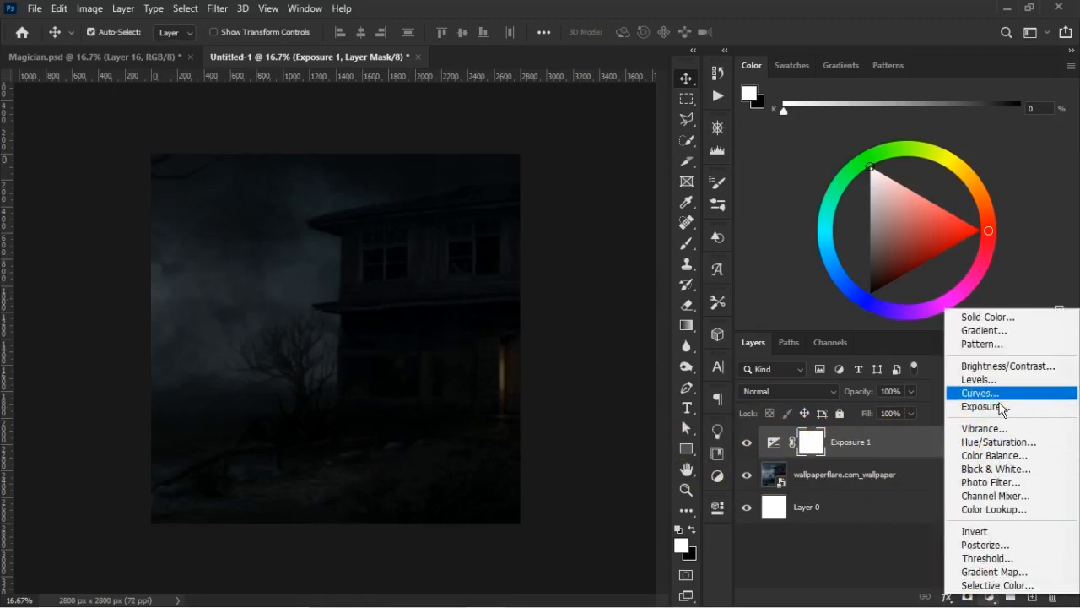
pyautogui.click(981, 392)
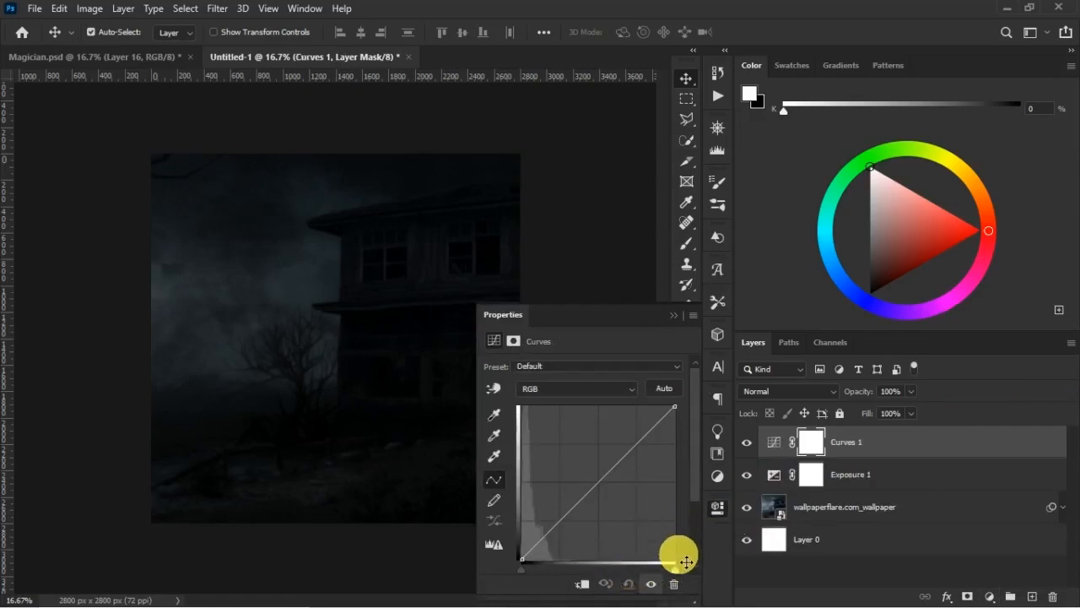
pyautogui.moveTo(675, 569); pyautogui.dragTo(660, 574)
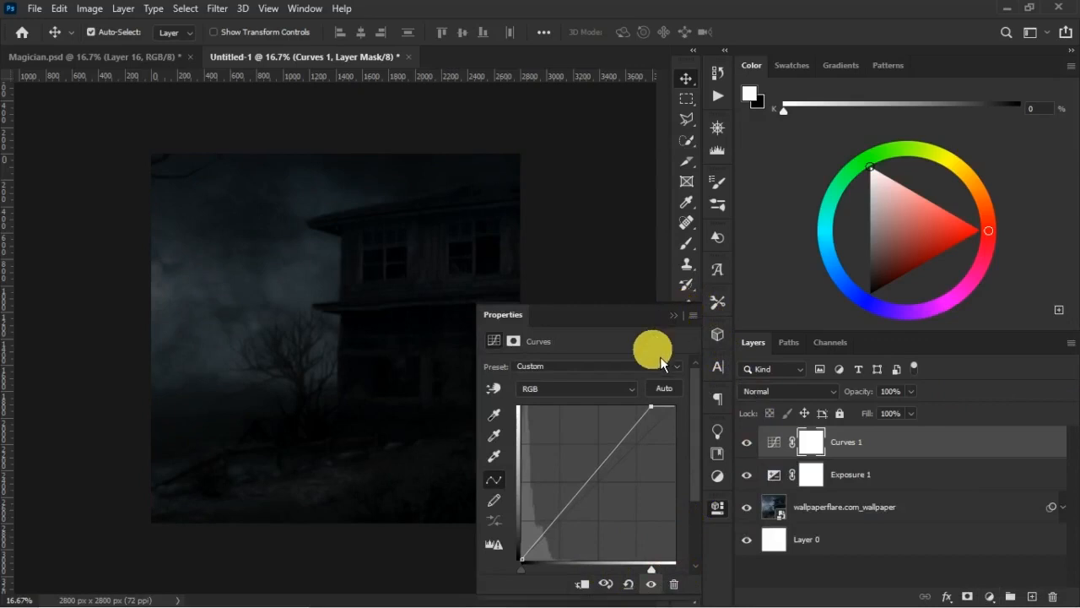
pyautogui.moveTo(530, 578); pyautogui.dragTo(524, 581)
pyautogui.click(673, 315)
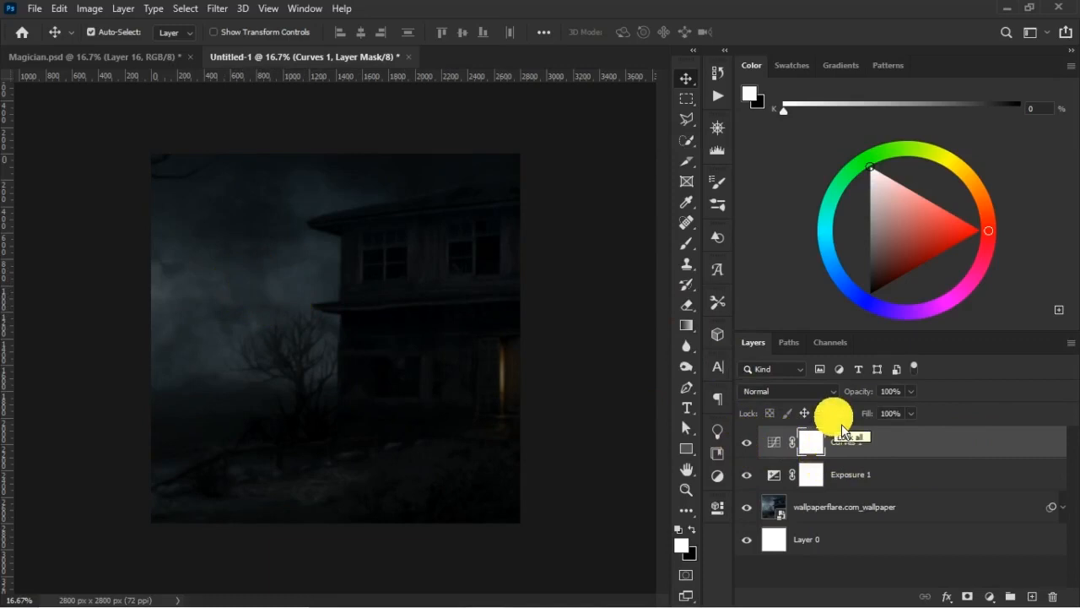
pyautogui.click(952, 454)
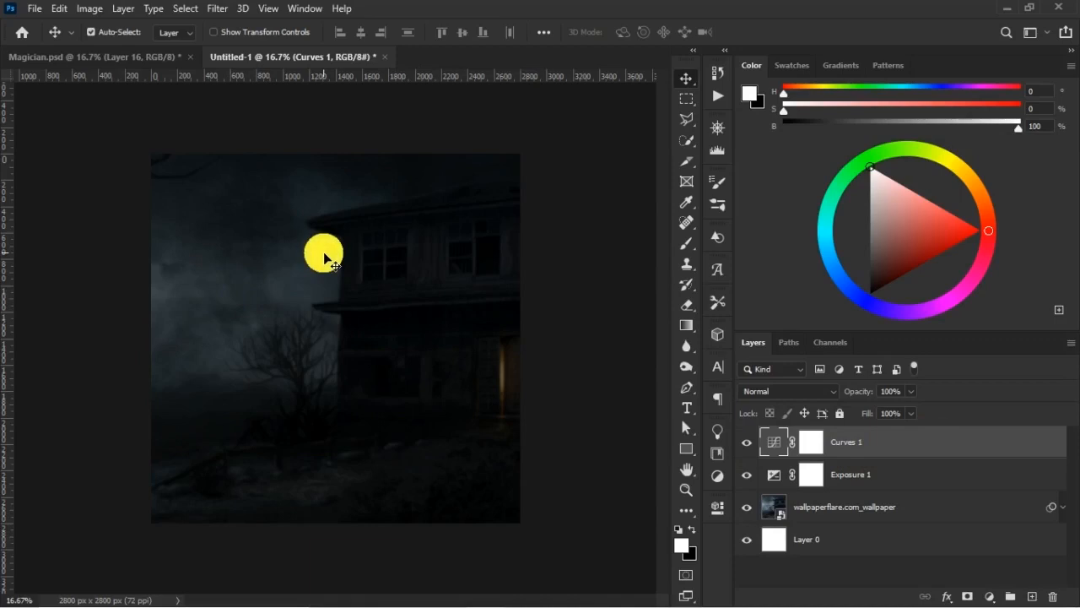
# - Add a Solid Color fill layer in grey a2a2a2 above the Curves layer
pyautogui.click(991, 597)
pyautogui.click(984, 315)
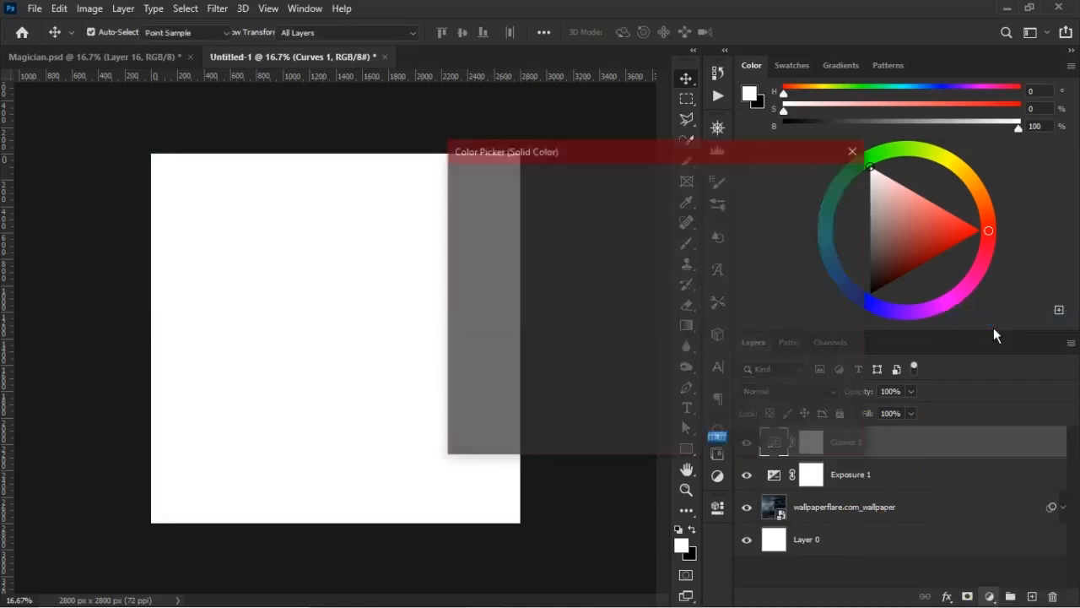
pyautogui.moveTo(507, 256); pyautogui.dragTo(425, 267)
pyautogui.click(778, 187)
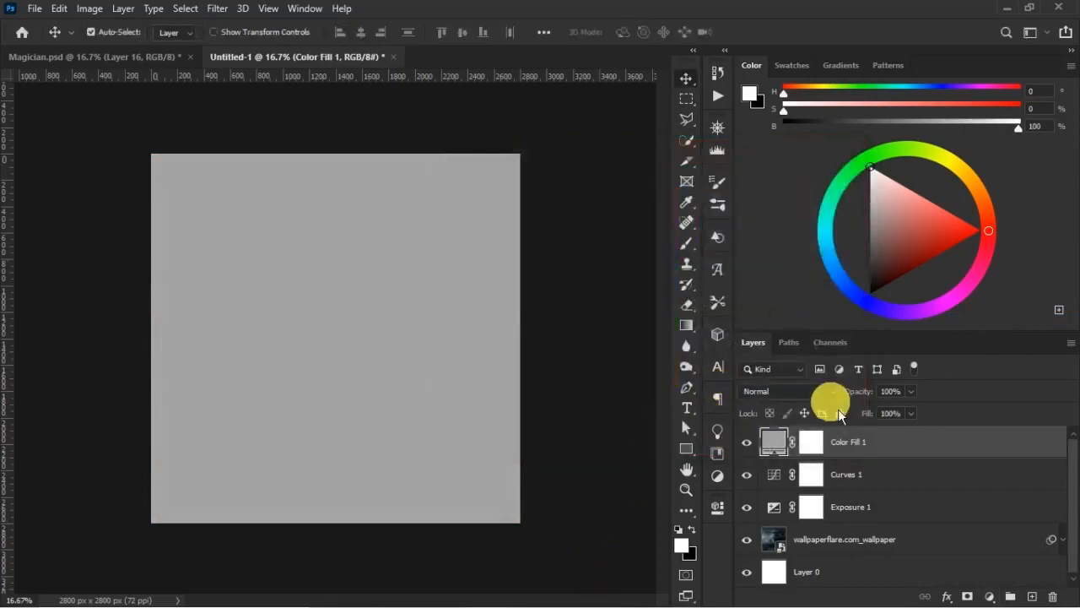
pyautogui.doubleClick(775, 440)
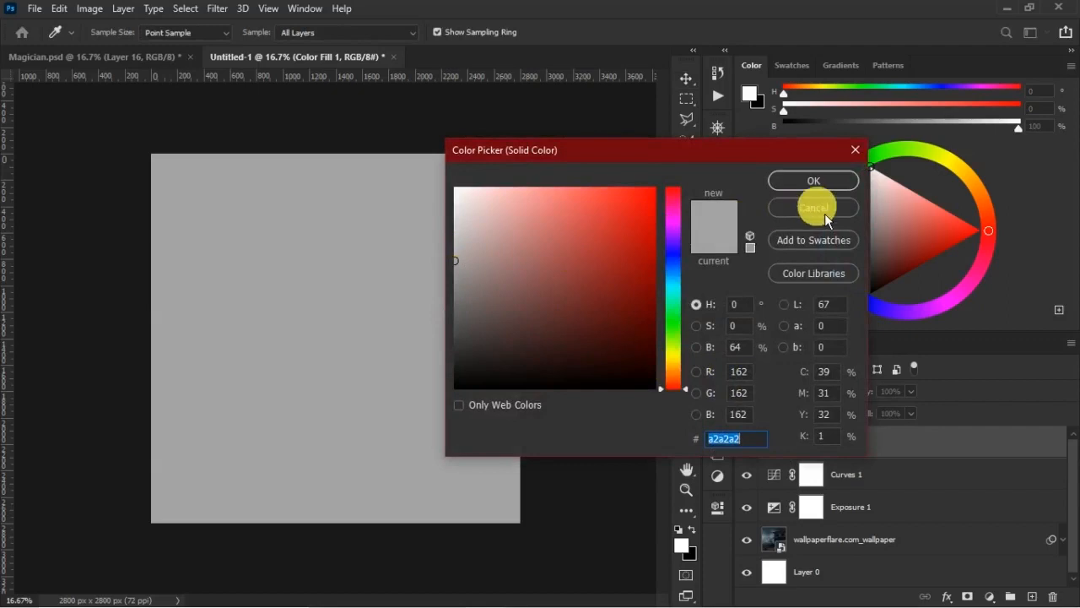
pyautogui.click(812, 181)
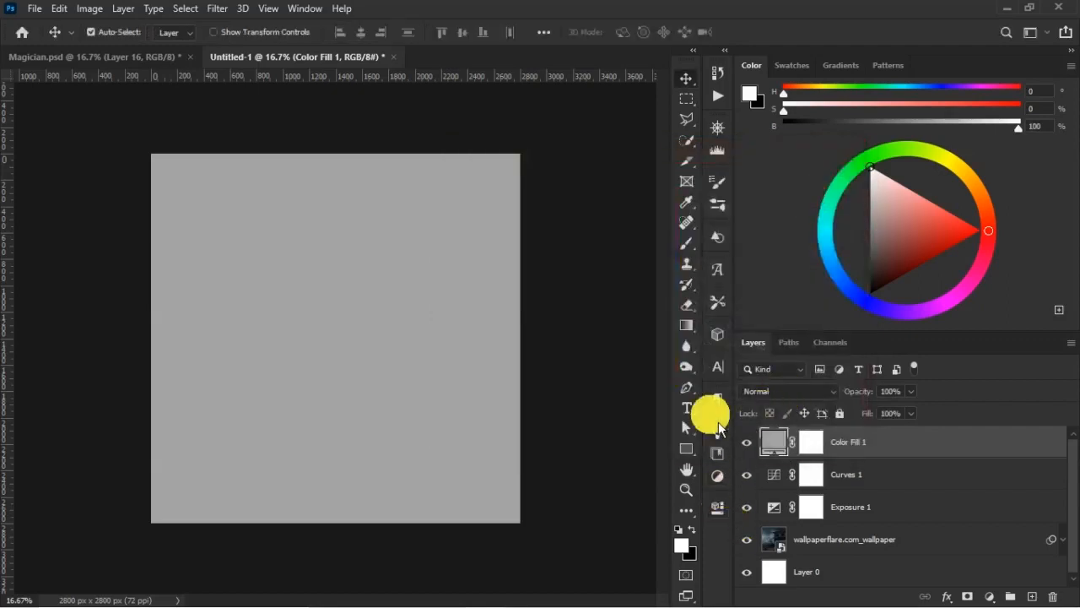
# - Invert the Color Fill 1 layer mask to hide the grey fill
pyautogui.click(811, 442)
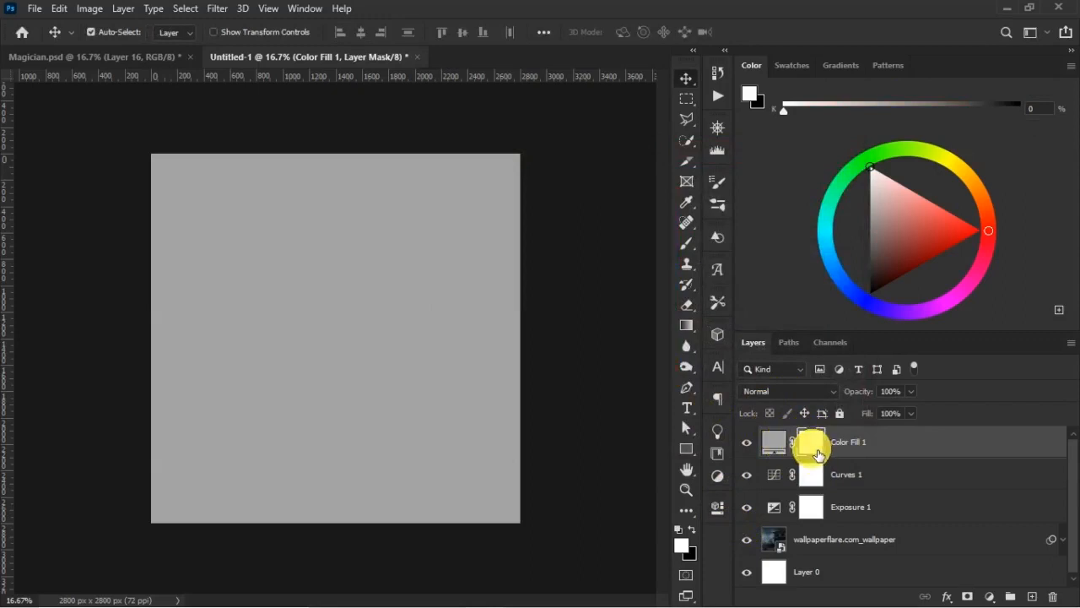
pyautogui.press('ctrl')
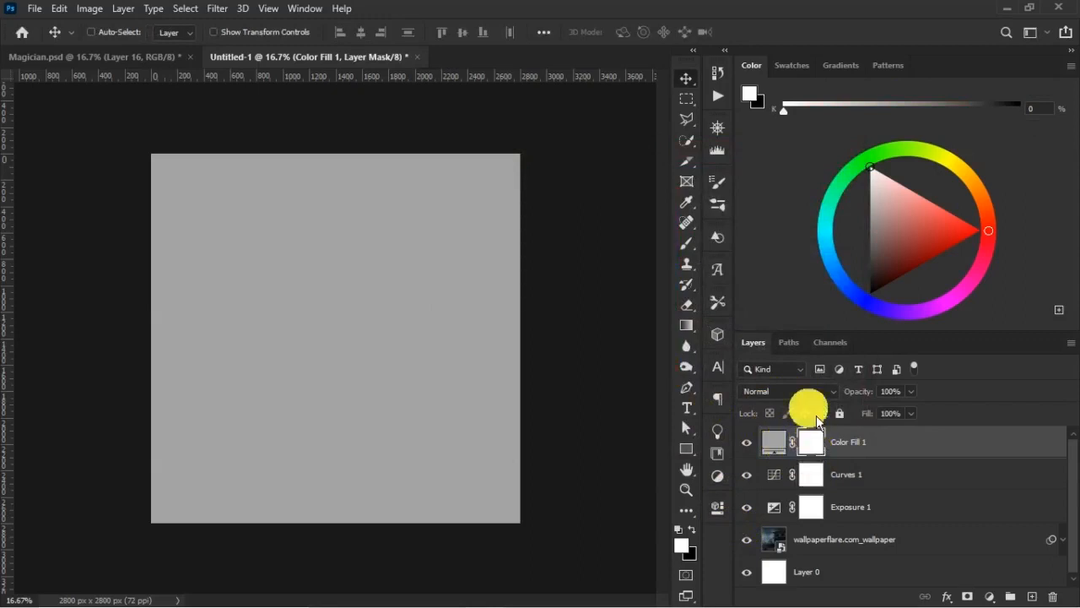
pyautogui.hotkey('ctrl', 'i')
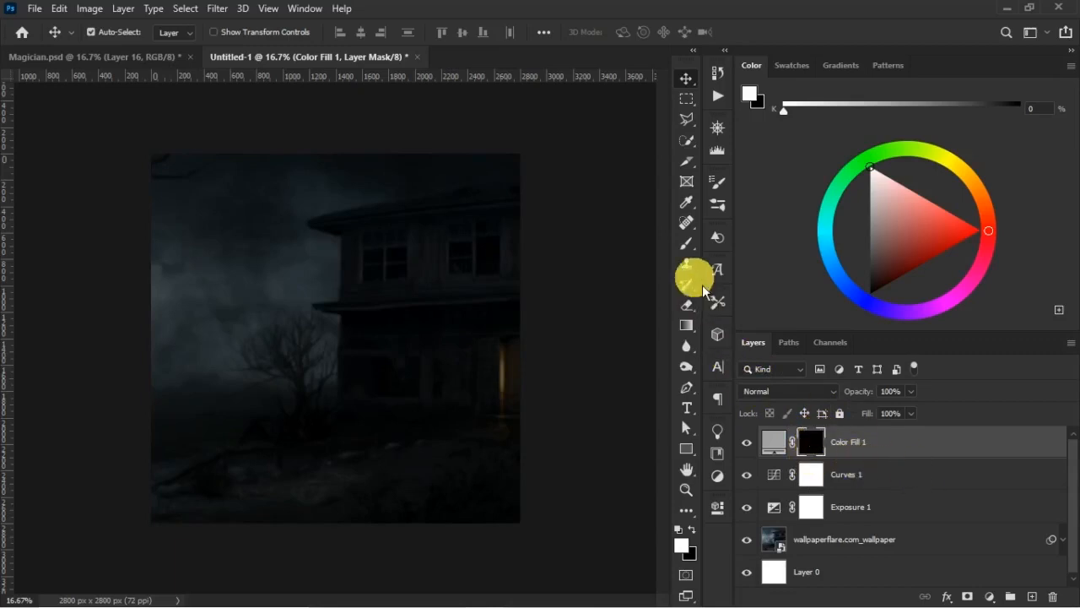
# - Set a soft 417 px brush to 41% opacity and 43% flow, and lower Color Fill 1 to 17% opacity and 51% fill
pyautogui.click(686, 243)
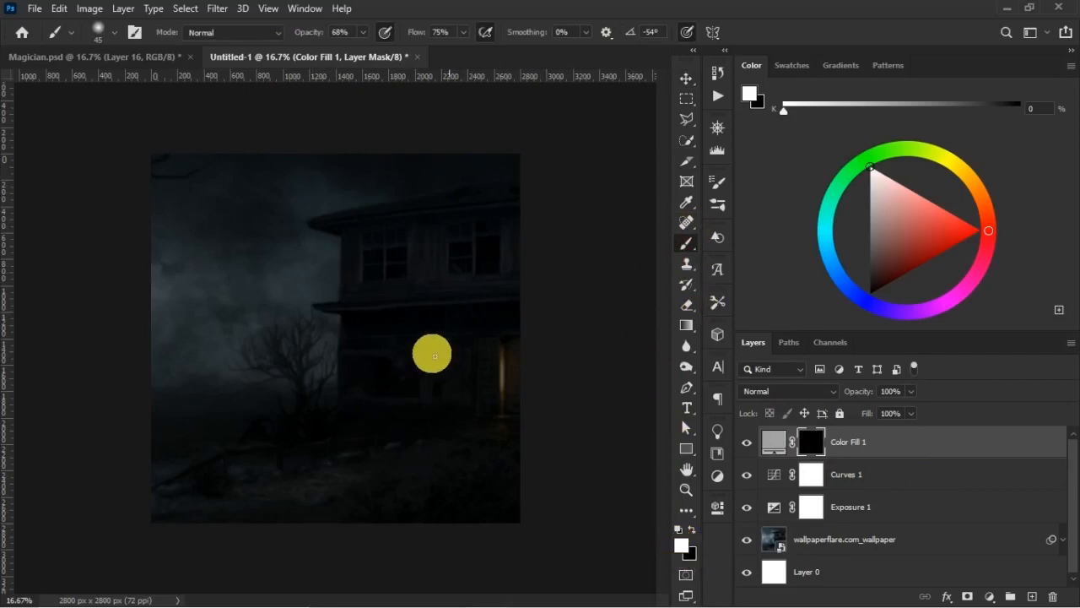
pyautogui.rightClick(338, 257)
pyautogui.moveTo(443, 228); pyautogui.dragTo(485, 228)
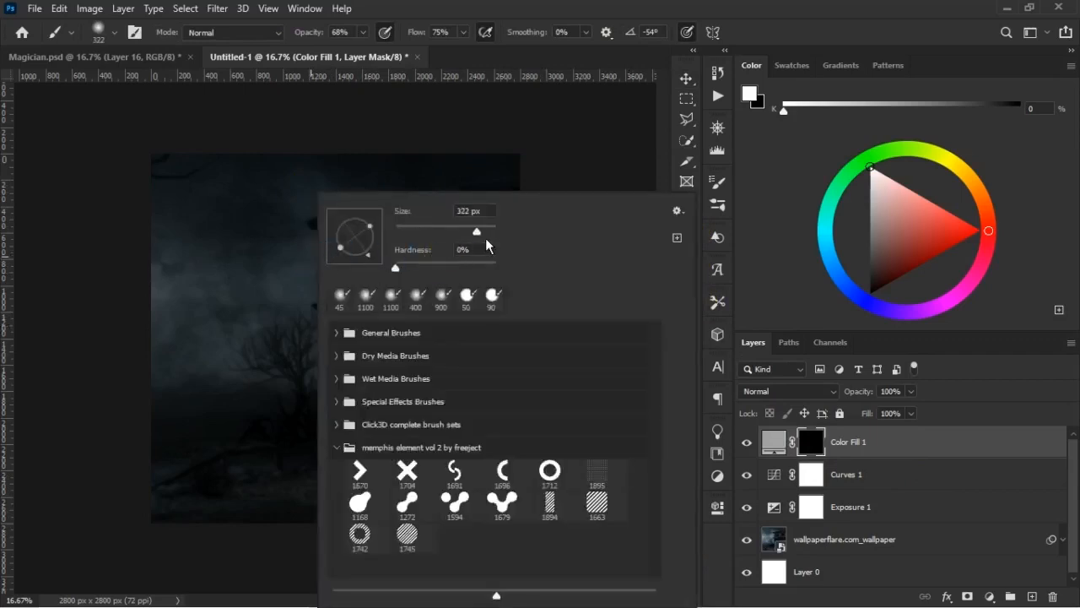
pyautogui.click(431, 45)
pyautogui.moveTo(413, 44)
pyautogui.mouseDown()
pyautogui.moveTo(325, 51)
pyautogui.moveTo(300, 41)
pyautogui.mouseUp()
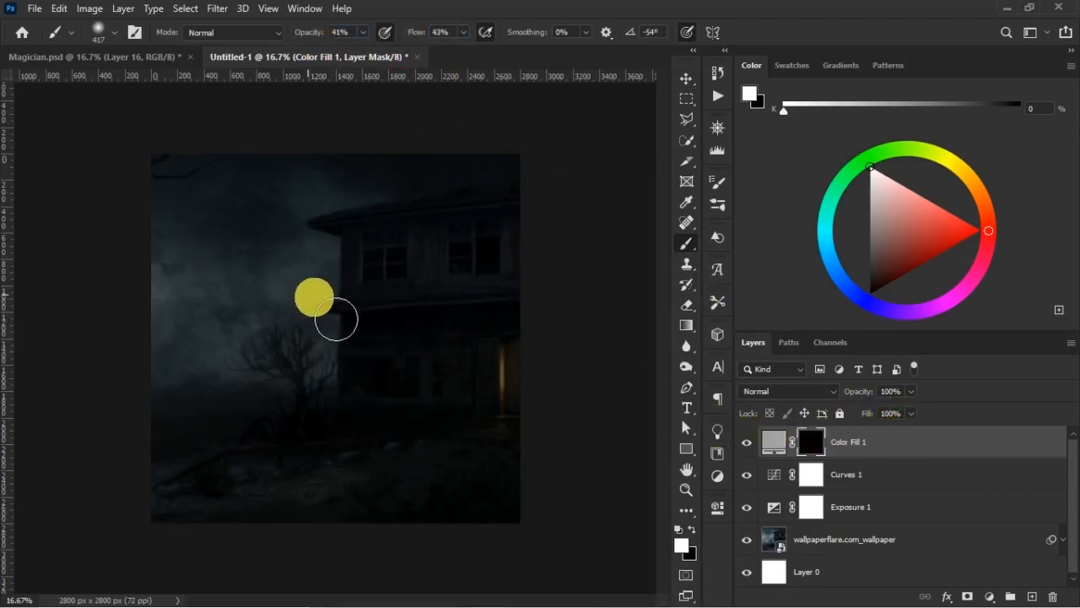
pyautogui.click(872, 399)
pyautogui.moveTo(867, 402); pyautogui.dragTo(872, 415)
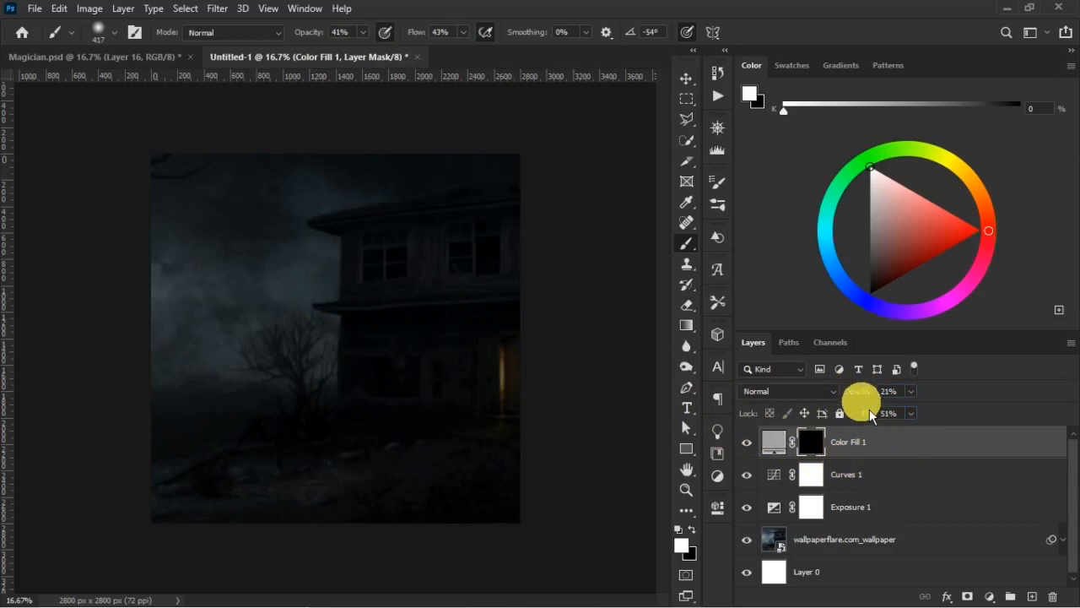
# - Enlarge the brush to 2100 px and dab white on the Color Fill 1 mask around the bare tree
pyautogui.press(']')
pyautogui.press(']')
pyautogui.press(']')
pyautogui.press(']')
pyautogui.press(']')
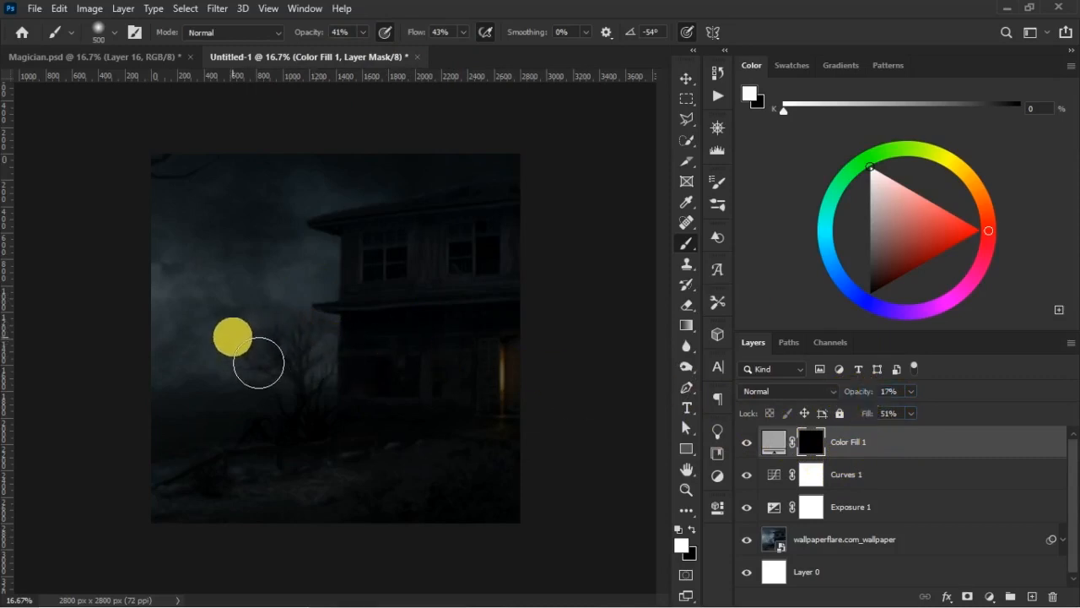
pyautogui.press(']')
pyautogui.press(']')
pyautogui.press(']')
pyautogui.press(']')
pyautogui.press(']')
pyautogui.press(']')
pyautogui.press(']')
pyautogui.press(']')
pyautogui.press(']')
pyautogui.press(']')
pyautogui.press(']')
pyautogui.press(']')
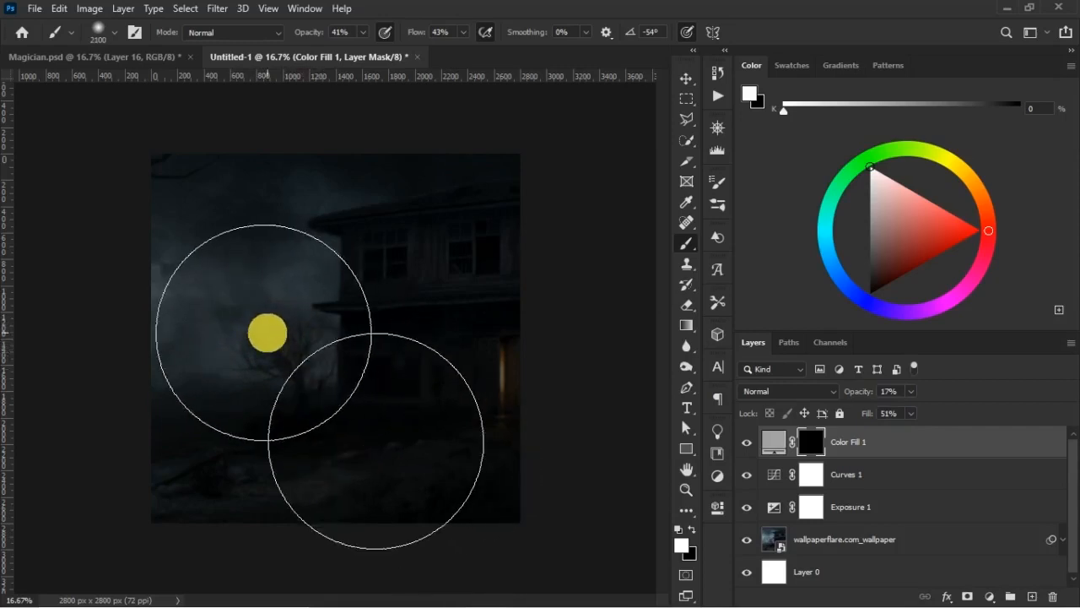
pyautogui.click(264, 333)
# - Paint grey fog over the scene's centre with brush opacity and flow at 100%, with Color Fill 1 at 63% opacity and 84% fill
pyautogui.moveTo(311, 32)
pyautogui.mouseDown()
pyautogui.moveTo(437, 50)
pyautogui.moveTo(473, 71)
pyautogui.mouseUp()
pyautogui.moveTo(870, 395)
pyautogui.mouseDown()
pyautogui.moveTo(906, 415)
pyautogui.moveTo(874, 401)
pyautogui.mouseUp()
pyautogui.click(295, 395)
pyautogui.moveTo(387, 383)
pyautogui.mouseDown()
pyautogui.moveTo(373, 299)
pyautogui.moveTo(271, 303)
pyautogui.moveTo(231, 278)
pyautogui.moveTo(259, 262)
pyautogui.mouseUp()
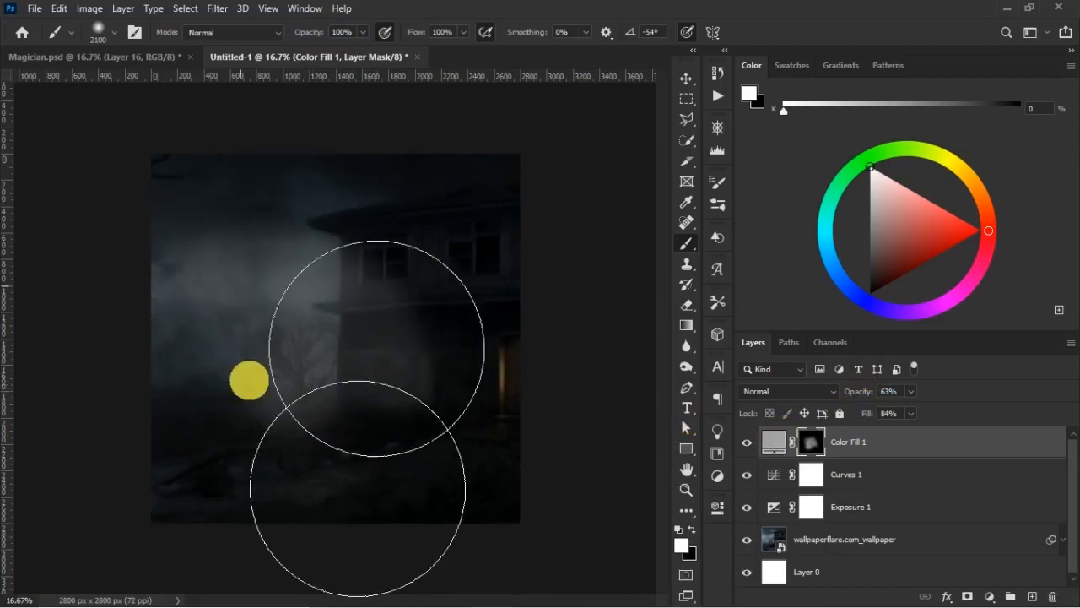
# - Paint more fog across the tree and house, and reduce Color Fill 1 to 31% opacity and 48% fill
pyautogui.rightClick(309, 362)
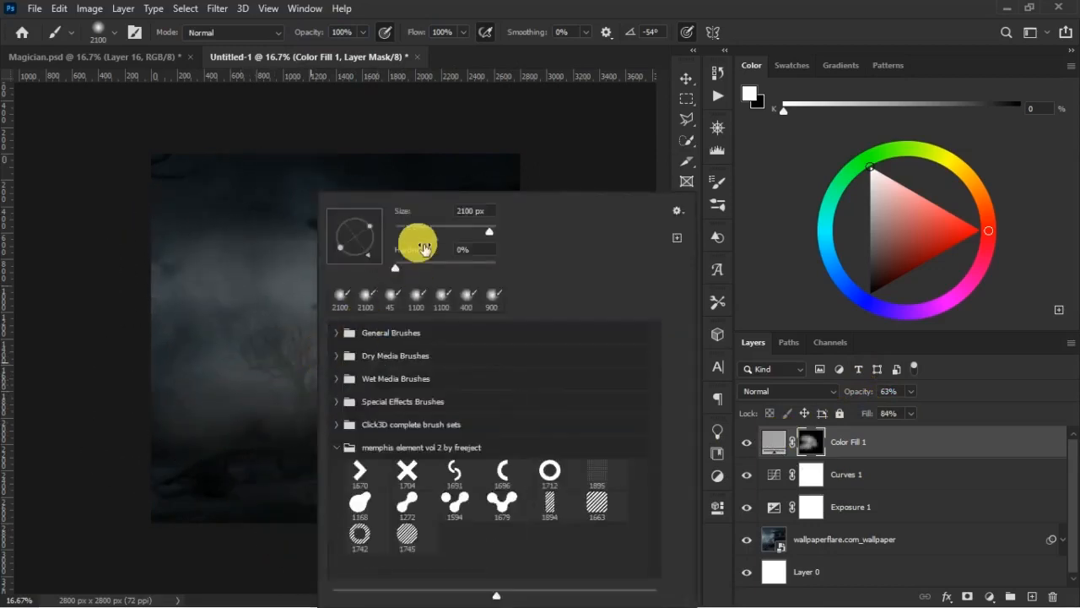
pyautogui.click(468, 12)
pyautogui.moveTo(422, 371)
pyautogui.mouseDown()
pyautogui.moveTo(297, 354)
pyautogui.moveTo(270, 363)
pyautogui.moveTo(257, 384)
pyautogui.moveTo(202, 261)
pyautogui.moveTo(225, 248)
pyautogui.moveTo(313, 270)
pyautogui.mouseUp()
pyautogui.moveTo(878, 413)
pyautogui.mouseDown()
pyautogui.moveTo(868, 399)
pyautogui.moveTo(863, 418)
pyautogui.mouseUp()
pyautogui.moveTo(864, 399); pyautogui.dragTo(863, 405)
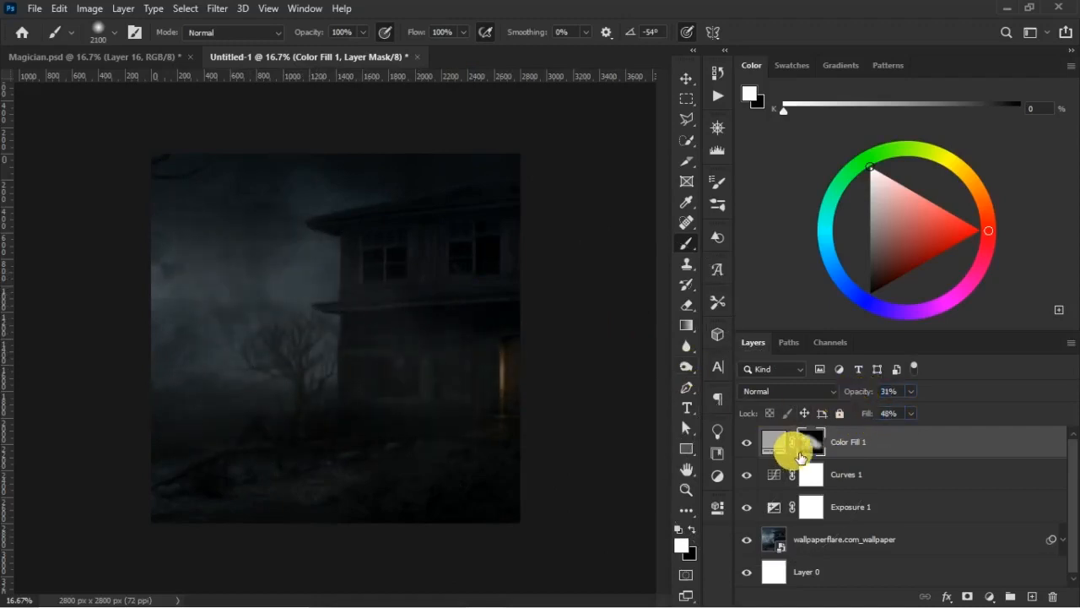
# - Paint away some fog around the house on the mask with a black 1400 px brush, and restore white as the foreground colour
pyautogui.press('x')
pyautogui.press('[')
pyautogui.press('[')
pyautogui.press('[')
pyautogui.press('[')
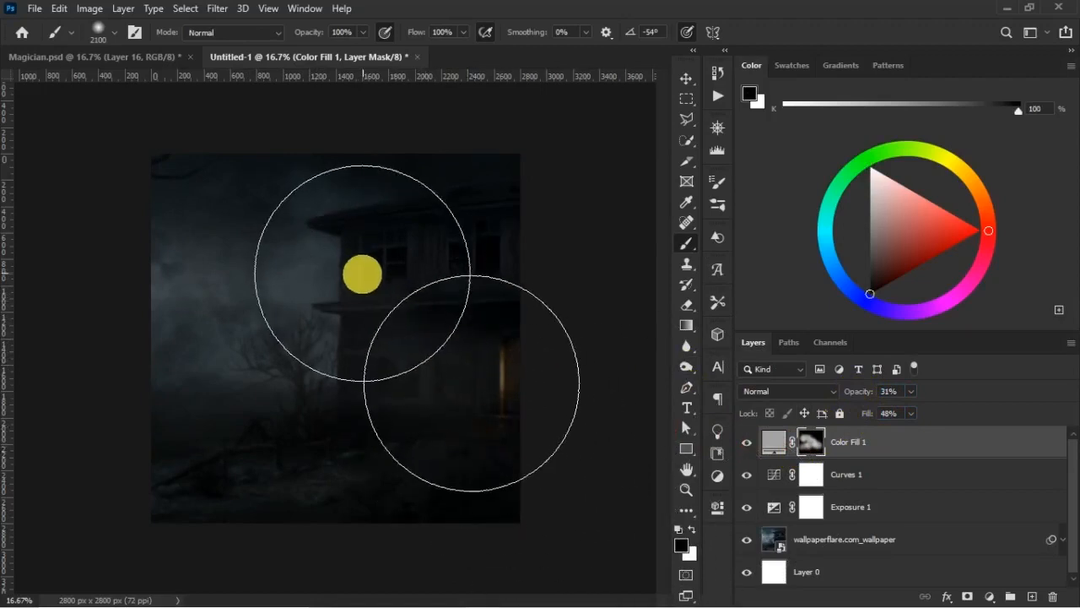
pyautogui.press('[')
pyautogui.press('[')
pyautogui.press('[')
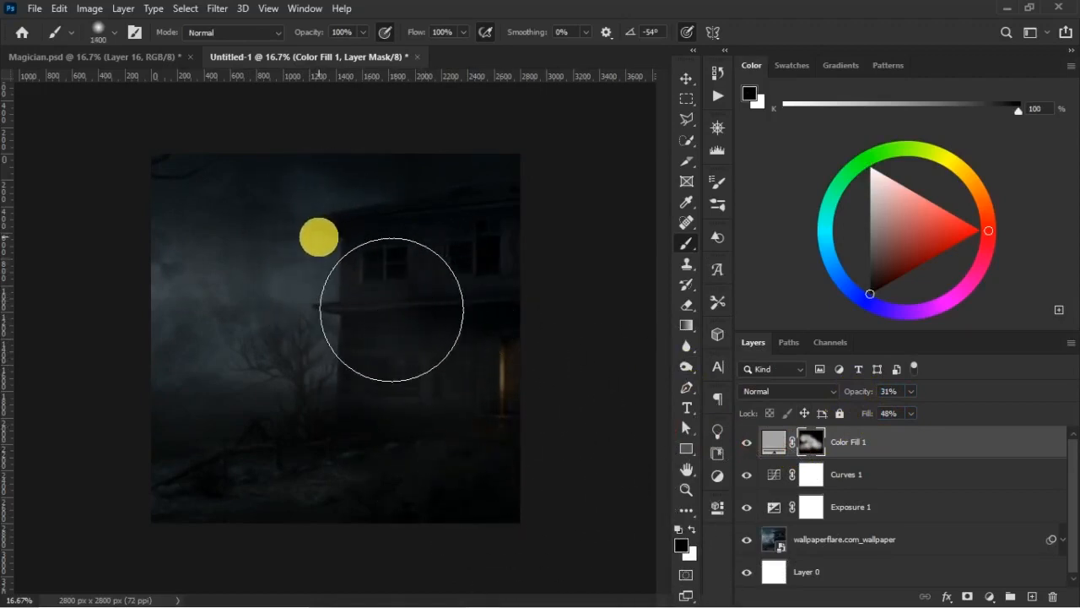
pyautogui.moveTo(391, 309)
pyautogui.mouseDown()
pyautogui.moveTo(475, 369)
pyautogui.moveTo(523, 458)
pyautogui.moveTo(287, 518)
pyautogui.moveTo(478, 524)
pyautogui.mouseUp()
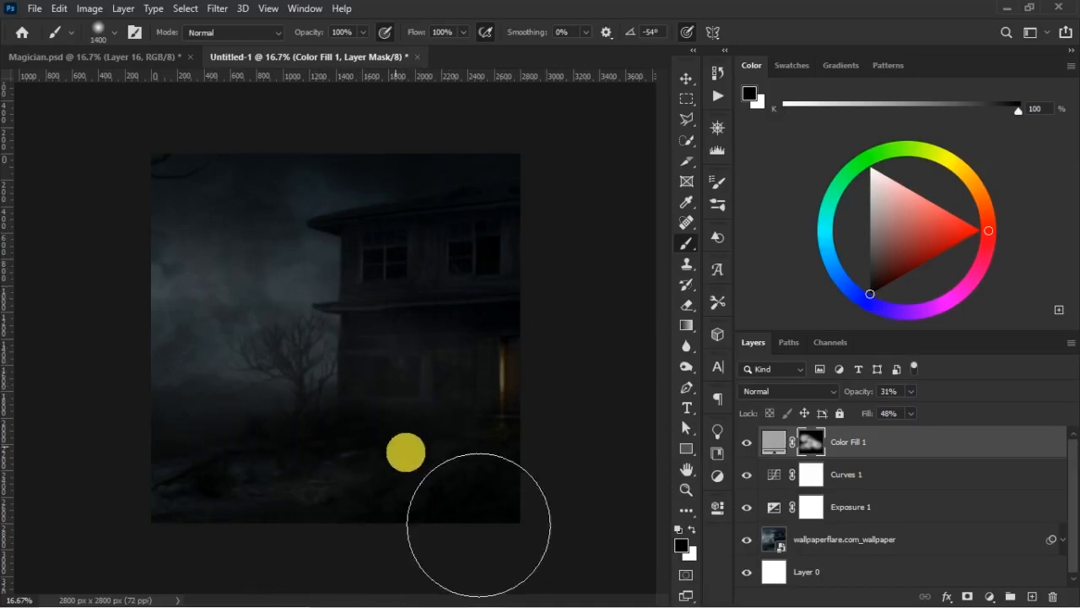
pyautogui.click(692, 530)
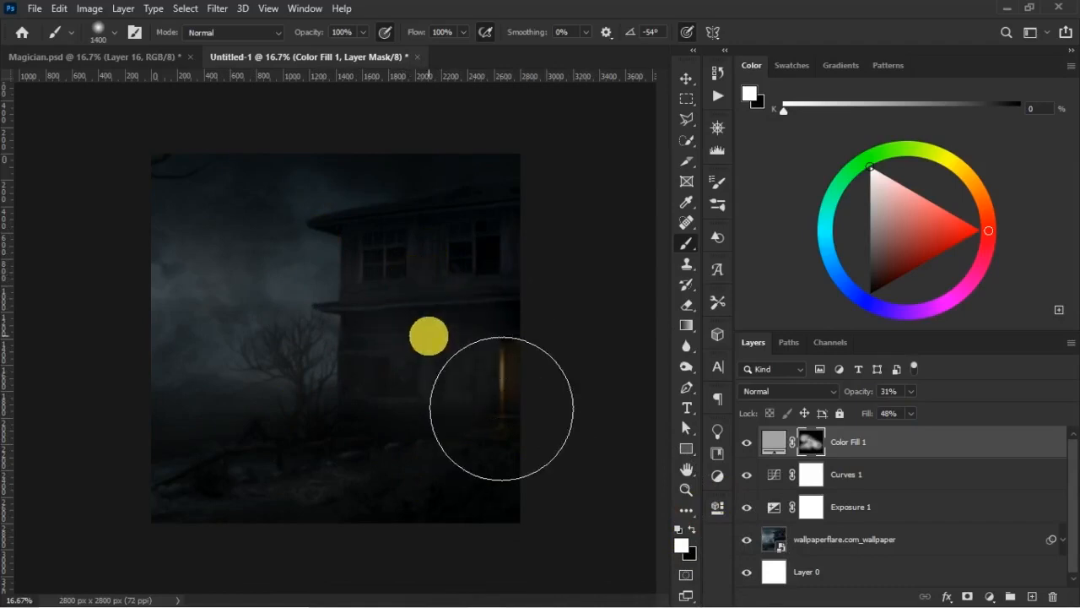
# - Compare the scene with and without the Color Fill 1 fog by toggling the layer's visibility
pyautogui.click(746, 442)
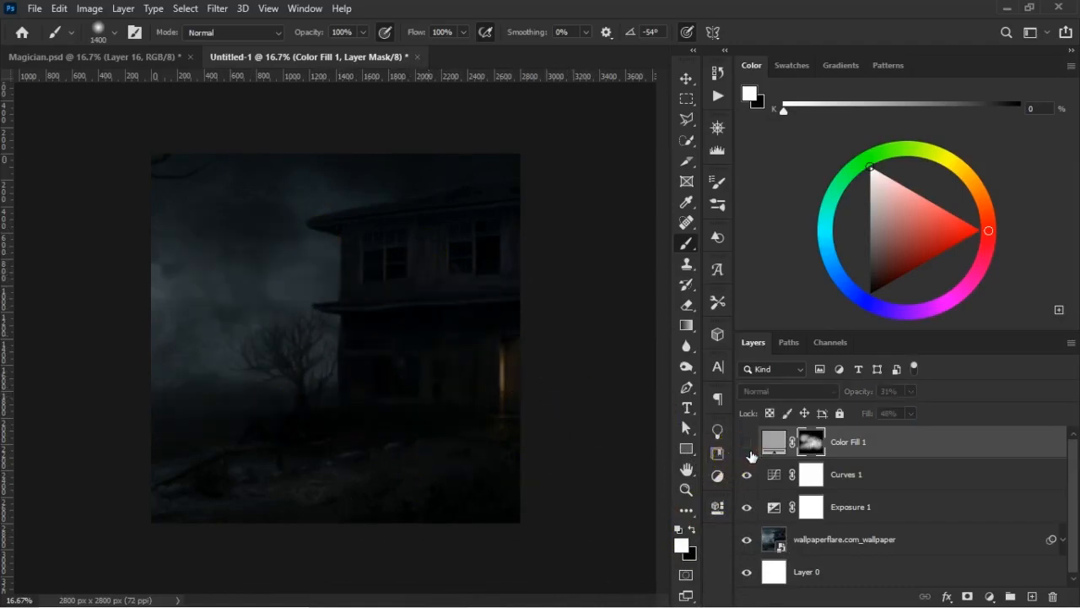
pyautogui.click(747, 443)
pyautogui.click(748, 444)
pyautogui.click(748, 445)
pyautogui.click(747, 444)
pyautogui.click(748, 445)
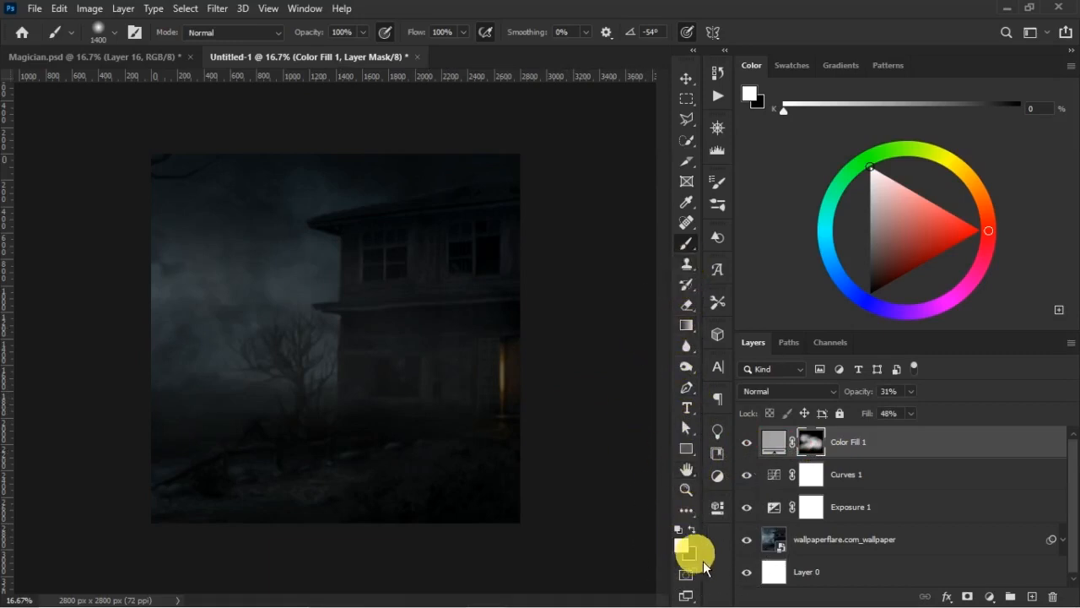
# - Soften the fog on the Color Fill 1 mask using a black 1700 px brush at 73% opacity and 43% flow, comparing before and after
pyautogui.click(693, 529)
pyautogui.press(']')
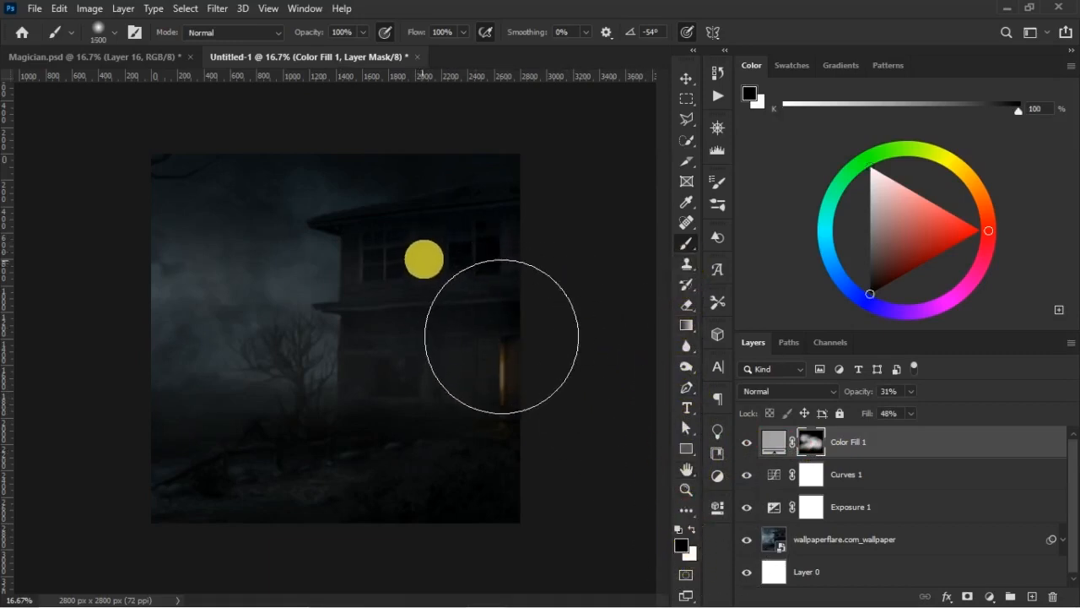
pyautogui.press(']')
pyautogui.press(']')
pyautogui.moveTo(420, 35); pyautogui.dragTo(395, 35)
pyautogui.moveTo(320, 36); pyautogui.dragTo(297, 35)
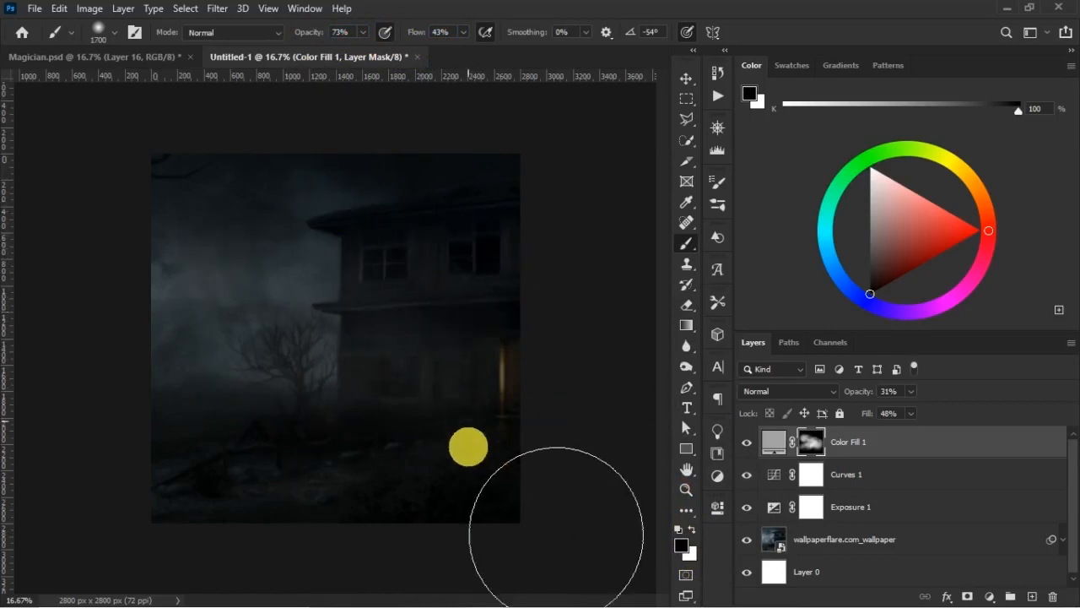
pyautogui.click(747, 444)
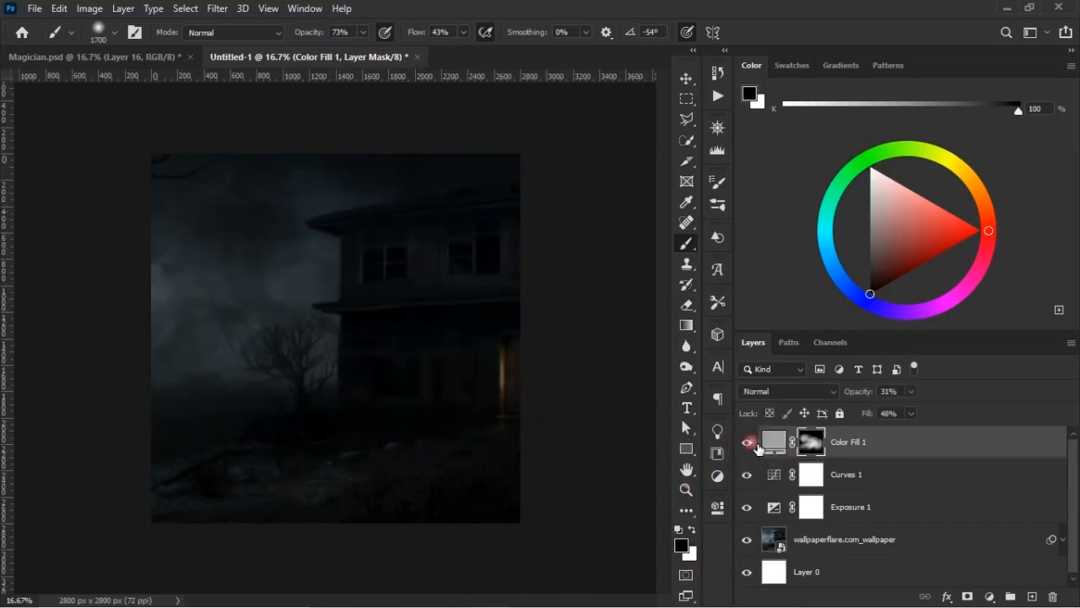
pyautogui.click(747, 444)
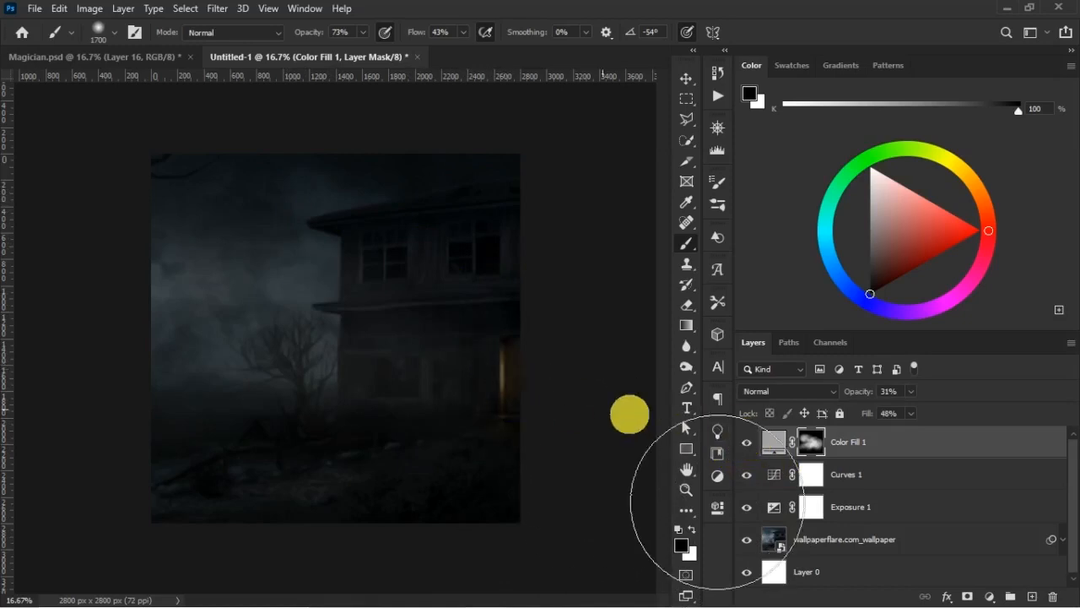
pyautogui.click(747, 442)
pyautogui.click(747, 442)
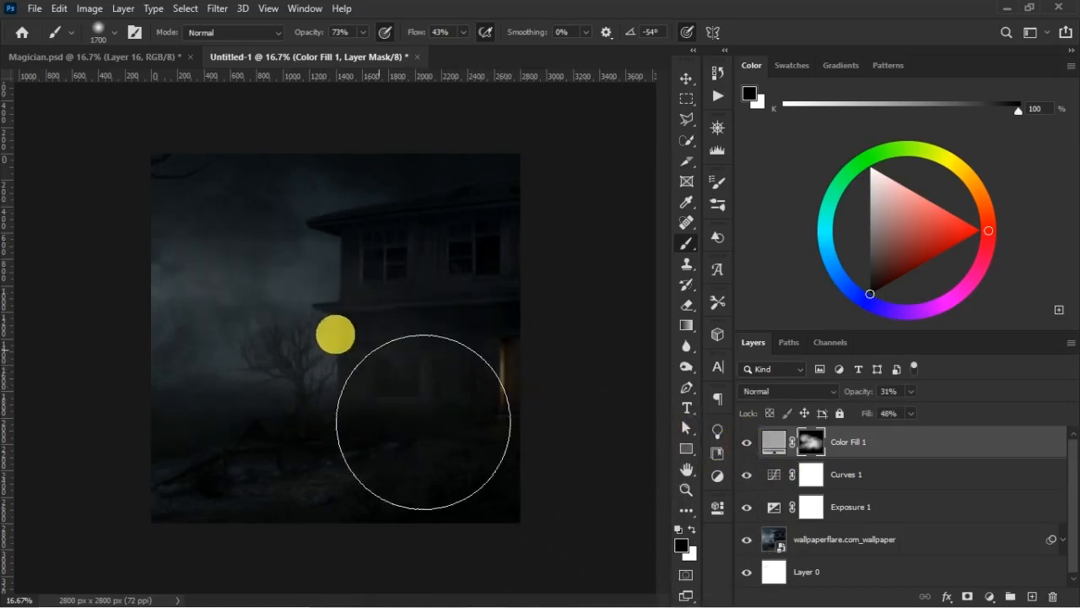
# - Refine the fog mask using a black 1900 px brush at 43% opacity and 40% flow, and compare the scene with the fog hidden
pyautogui.press(']')
pyautogui.press(']')
pyautogui.moveTo(426, 38); pyautogui.dragTo(422, 39)
pyautogui.moveTo(320, 39); pyautogui.dragTo(307, 39)
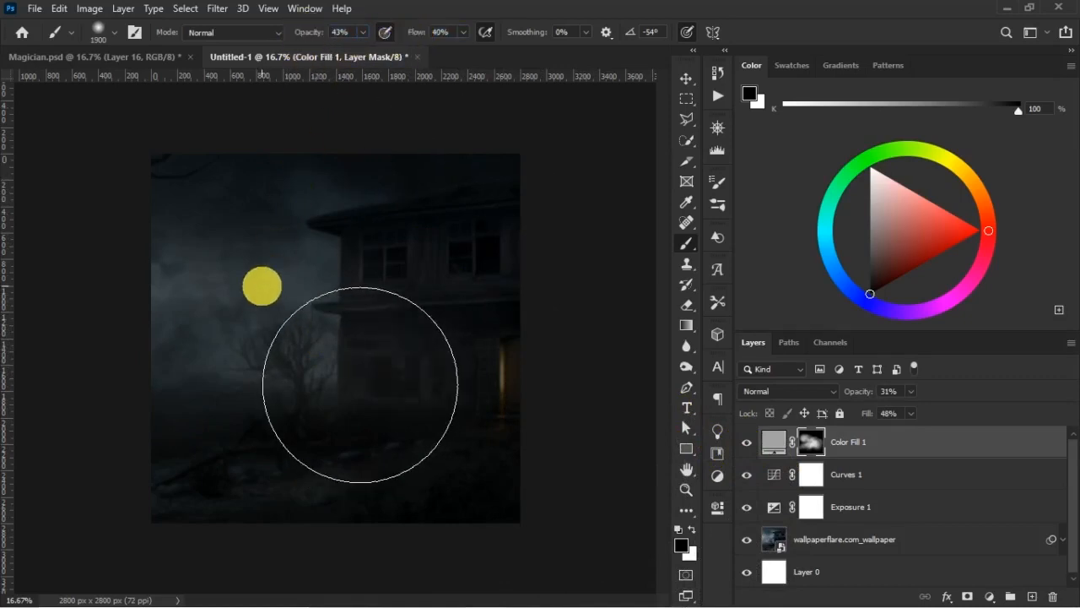
pyautogui.click(747, 442)
pyautogui.click(752, 441)
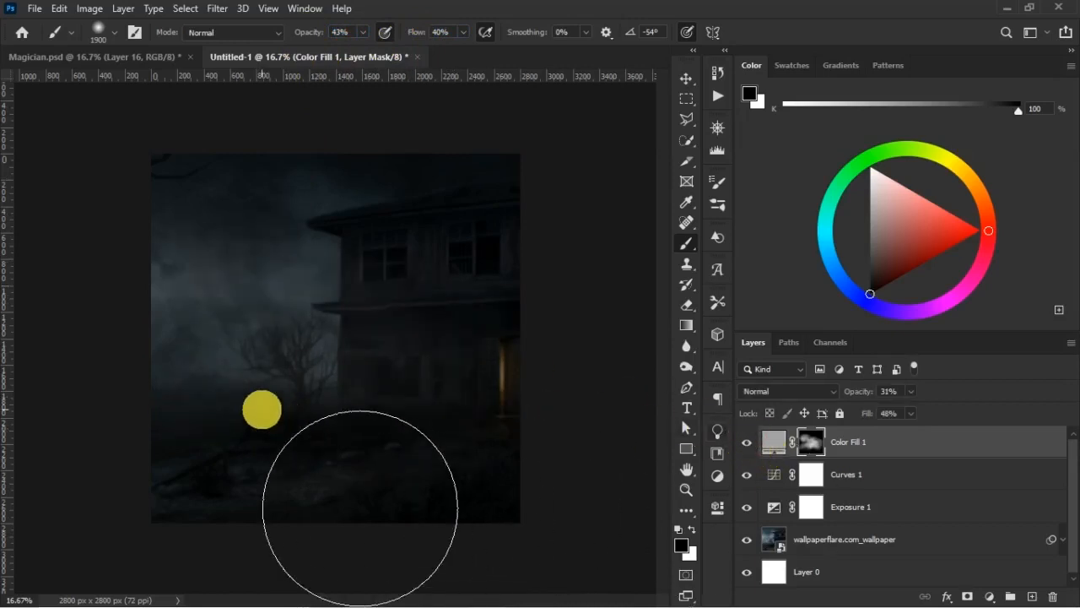
pyautogui.click(748, 441)
pyautogui.click(748, 442)
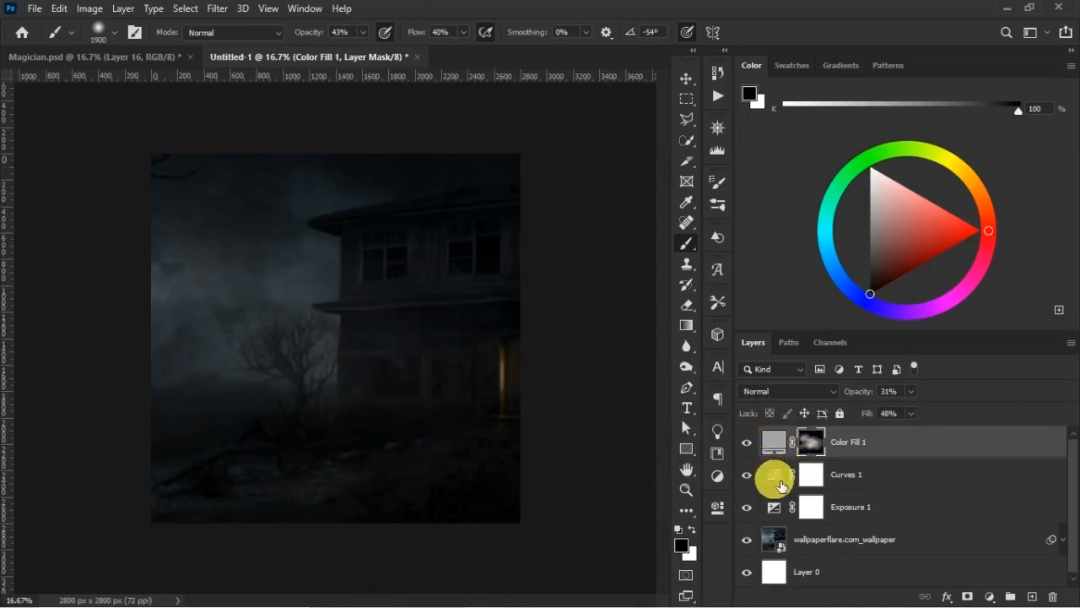
# - Rename the Color Fill 1 layer as "mystical glow"
pyautogui.press('v')
pyautogui.click(785, 447)
pyautogui.doubleClick(848, 440)
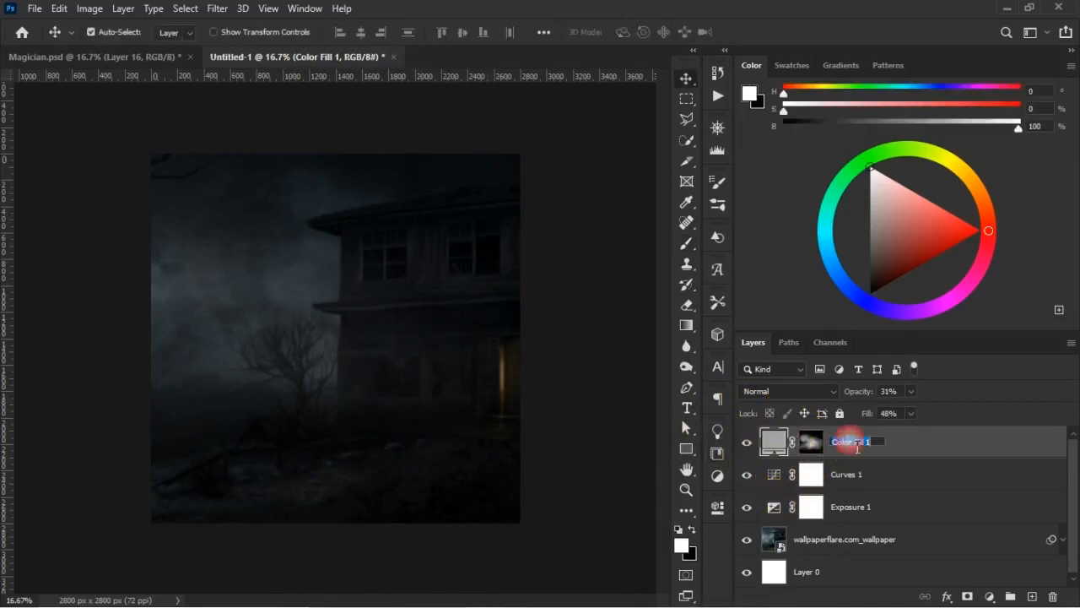
pyautogui.write('mystic')
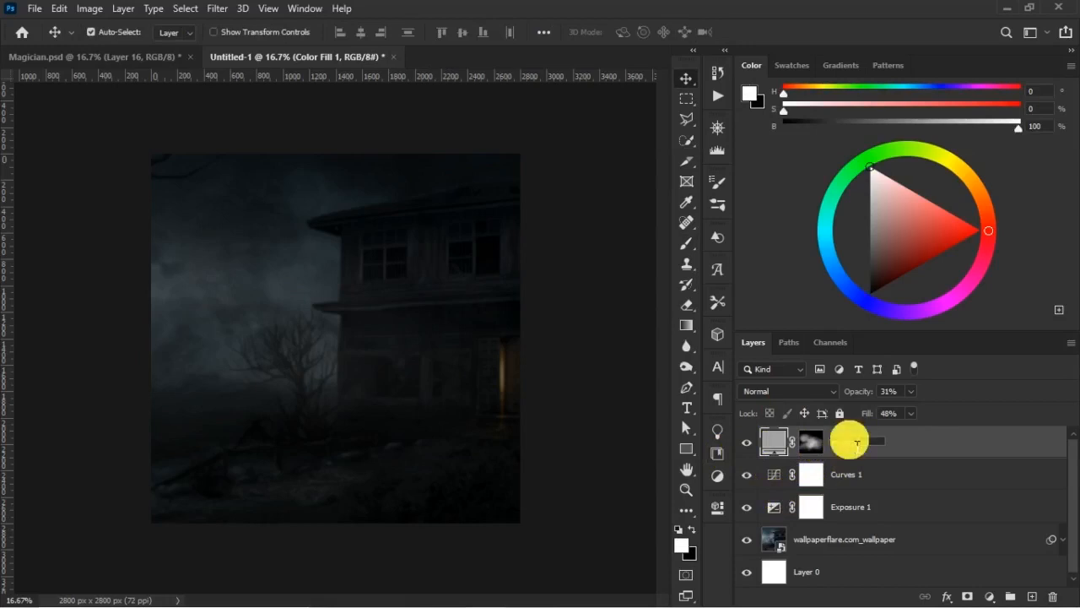
pyautogui.write('sl glow')
pyautogui.press('Return')
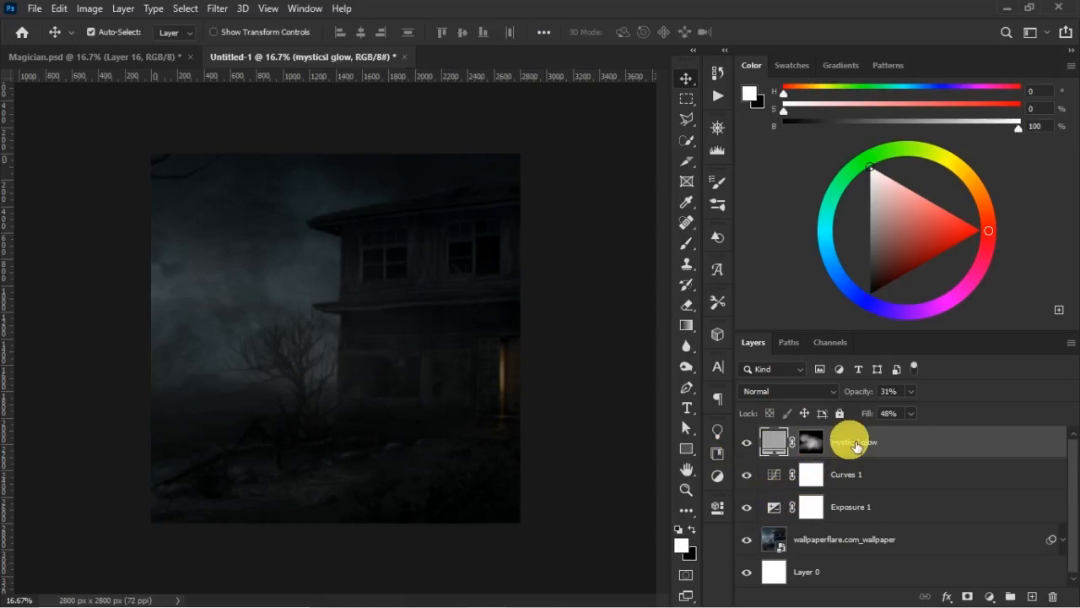
pyautogui.click(860, 443)
pyautogui.press('BackSpace')
pyautogui.write('al')
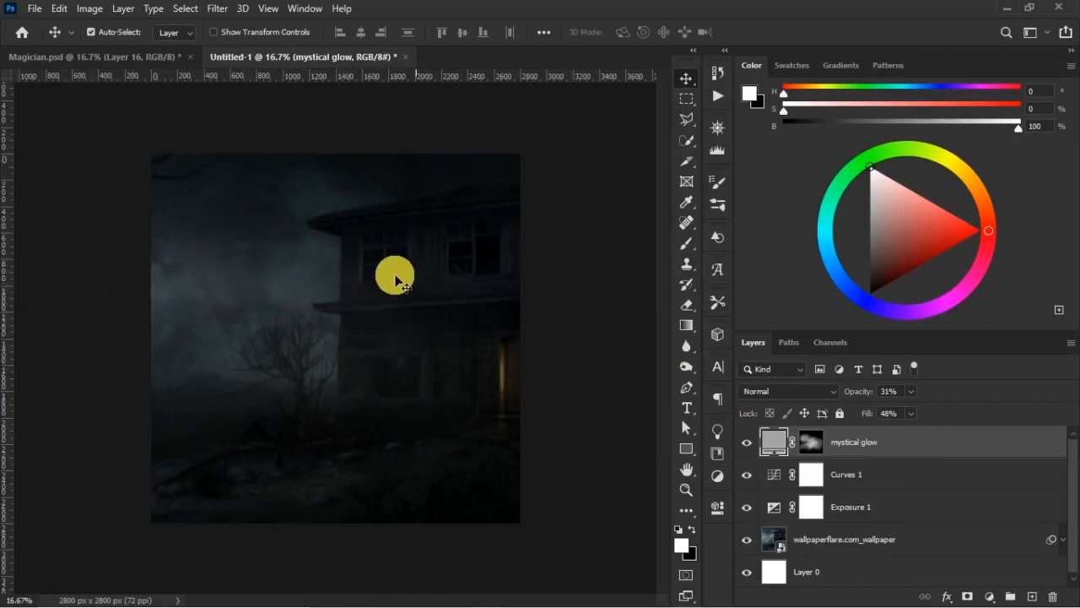
# - Place the vecteezy white smoke on black background image as an embedded layer above mystical glow
pyautogui.click(35, 10)
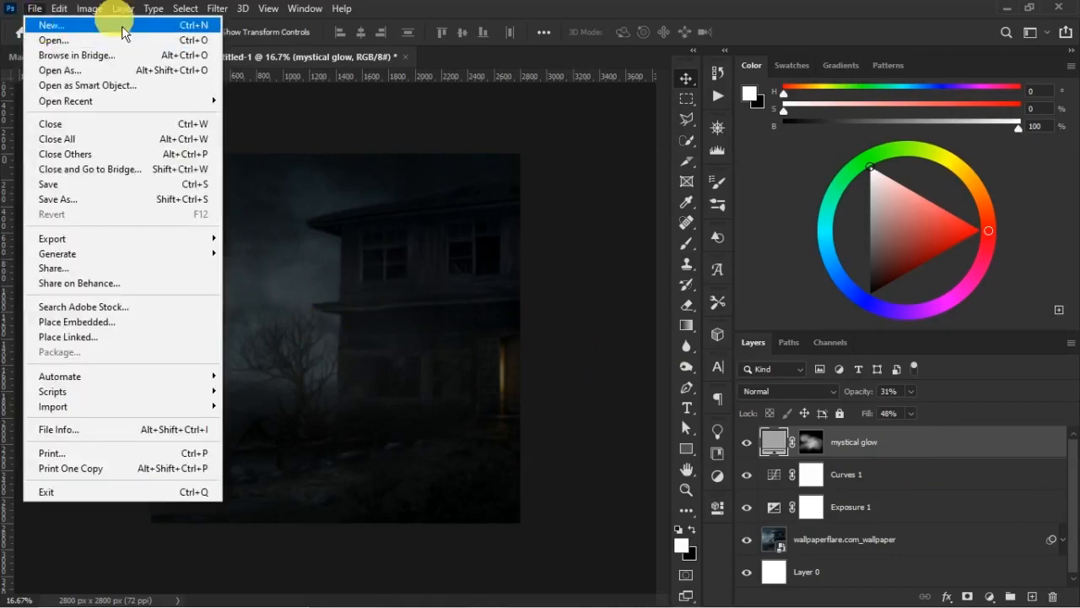
pyautogui.click(150, 331)
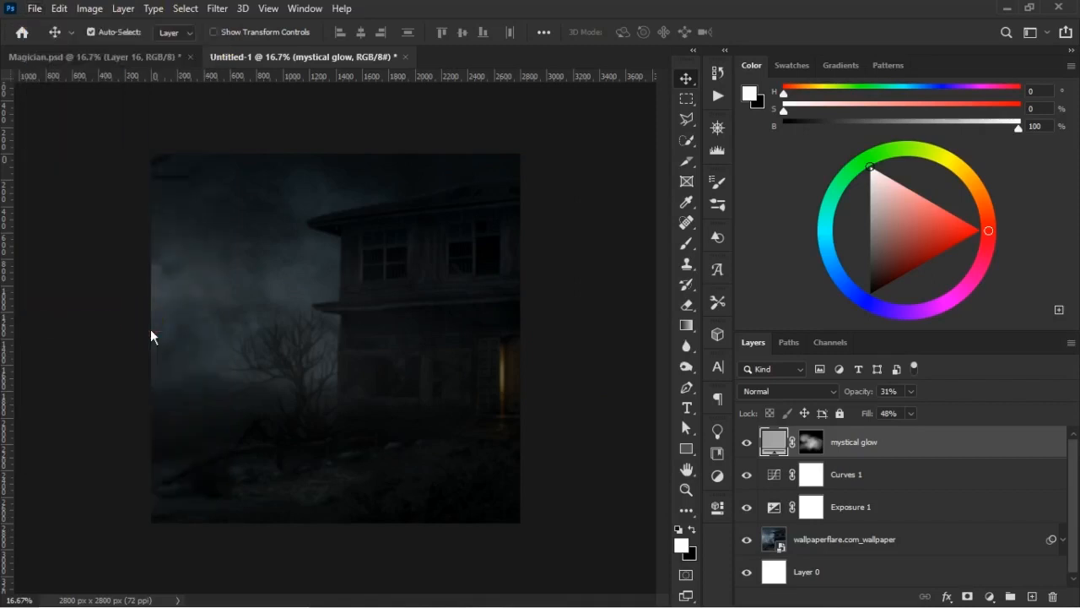
pyautogui.click(192, 270)
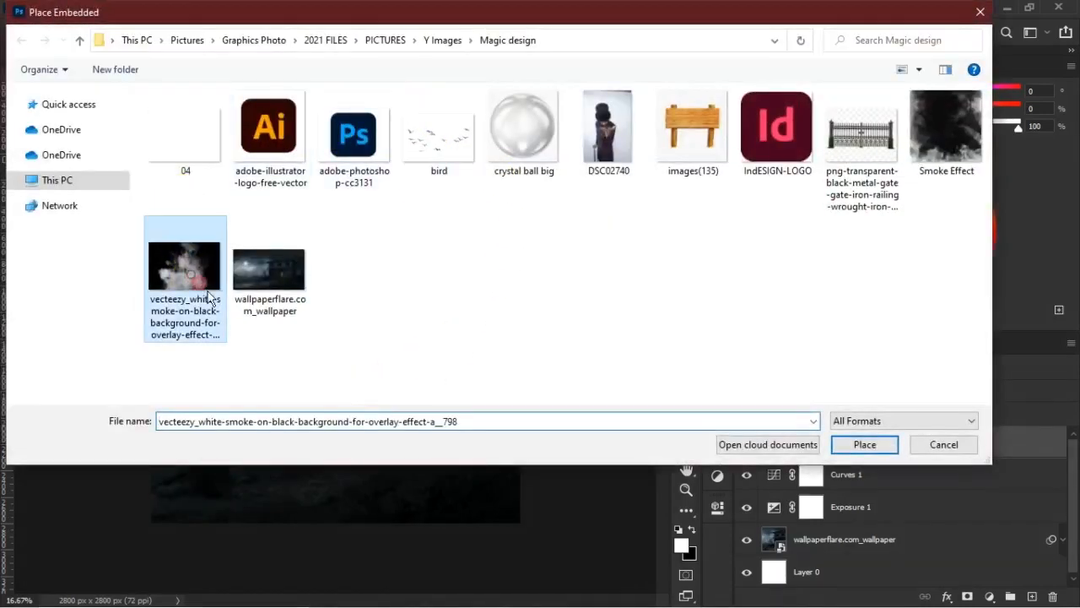
pyautogui.click(862, 444)
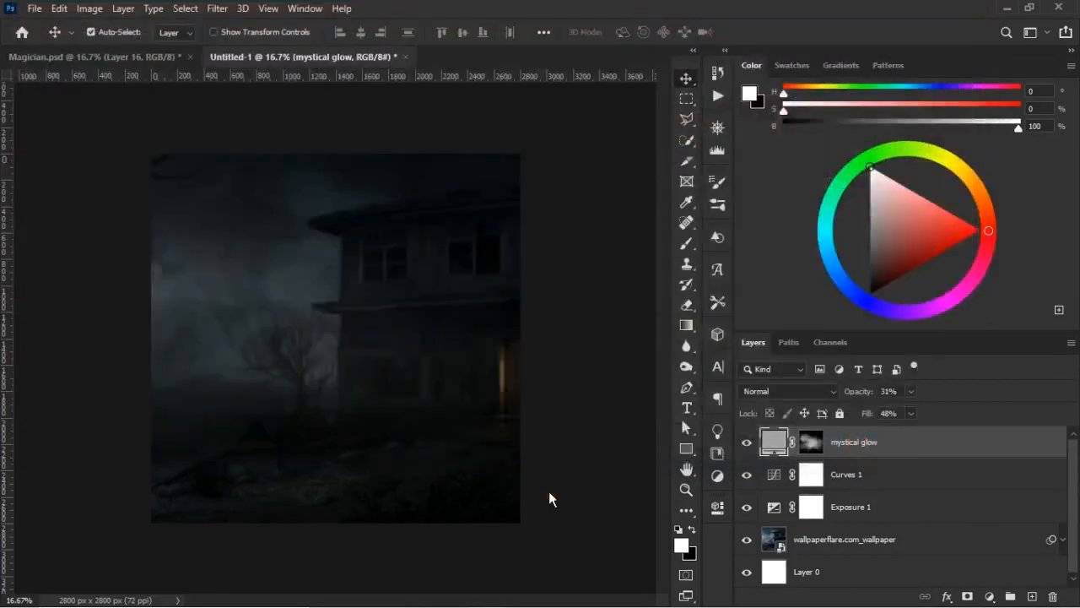
# - Scale the placed smoke image to about 289%, rotate it 90° and position it over the scene's left side
pyautogui.moveTo(432, 407); pyautogui.dragTo(662, 587)
pyautogui.moveTo(243, 268); pyautogui.dragTo(97, 163)
pyautogui.moveTo(345, 347); pyautogui.dragTo(270, 286)
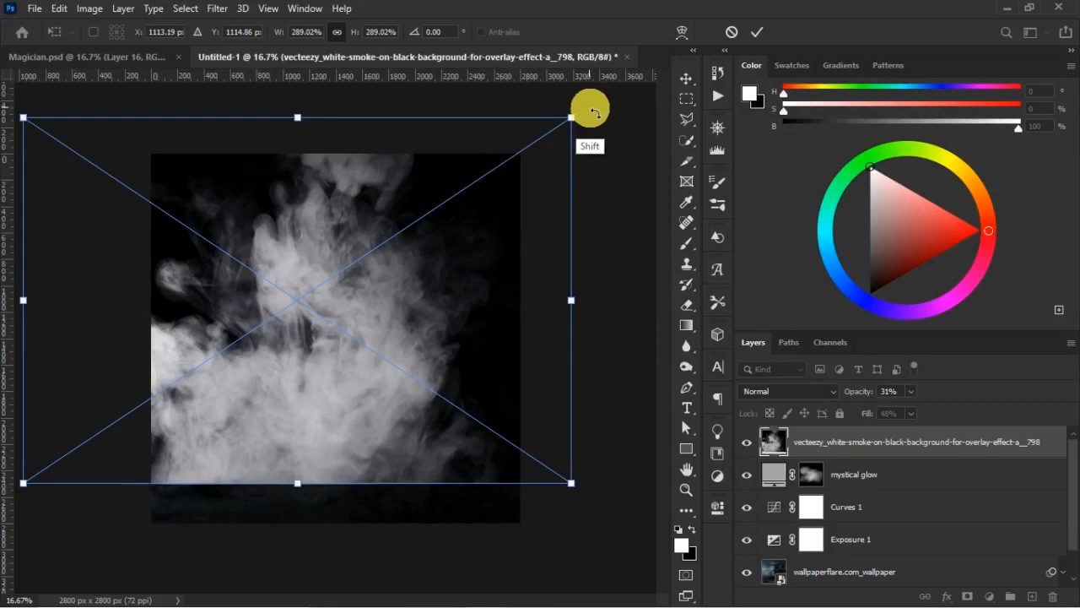
pyautogui.moveTo(601, 139); pyautogui.dragTo(429, 532)
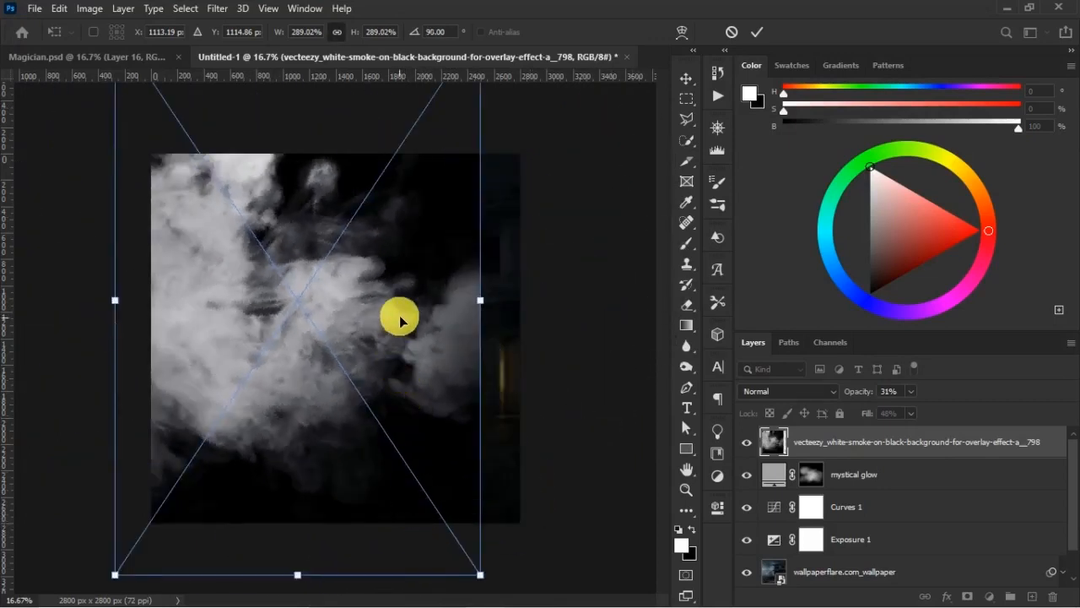
pyautogui.moveTo(385, 337); pyautogui.dragTo(365, 367)
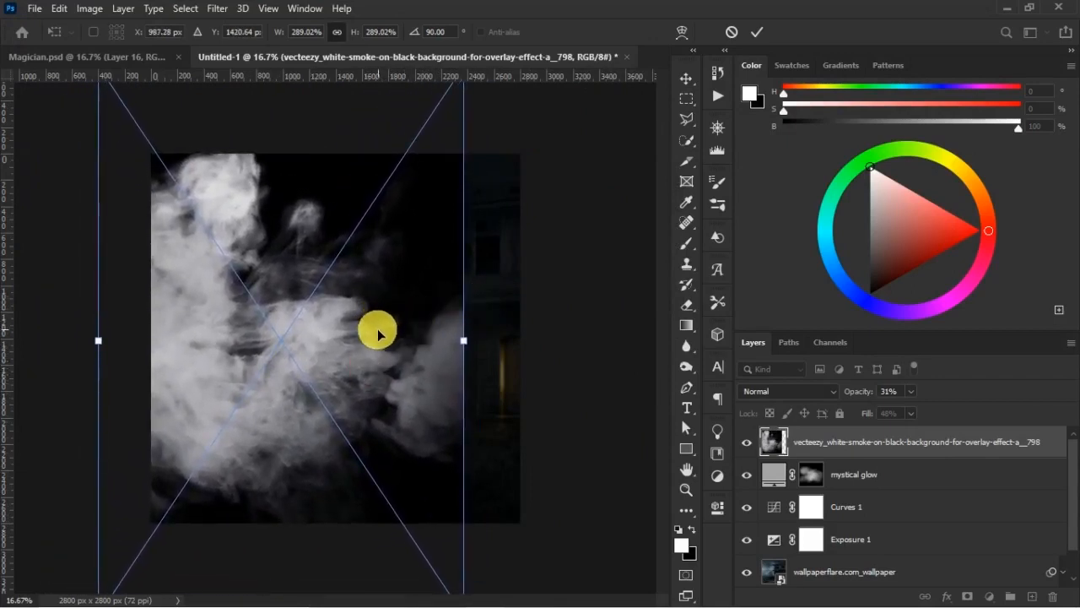
# - Flip the smoke image vertically, enlarge it to about 361% while shifting it leftward, and apply the transform
pyautogui.rightClick(409, 380)
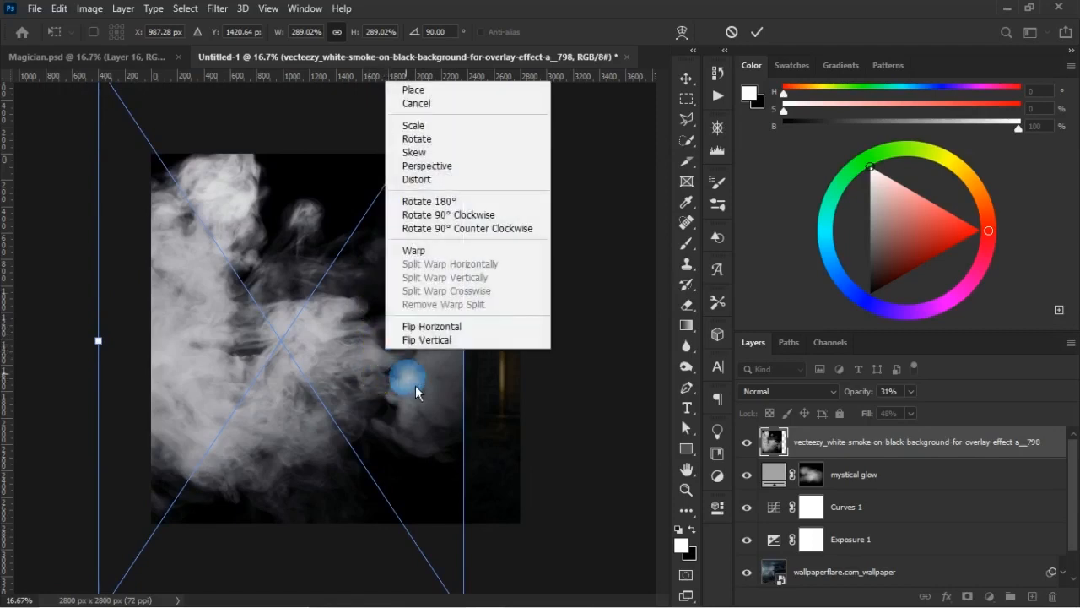
pyautogui.click(431, 342)
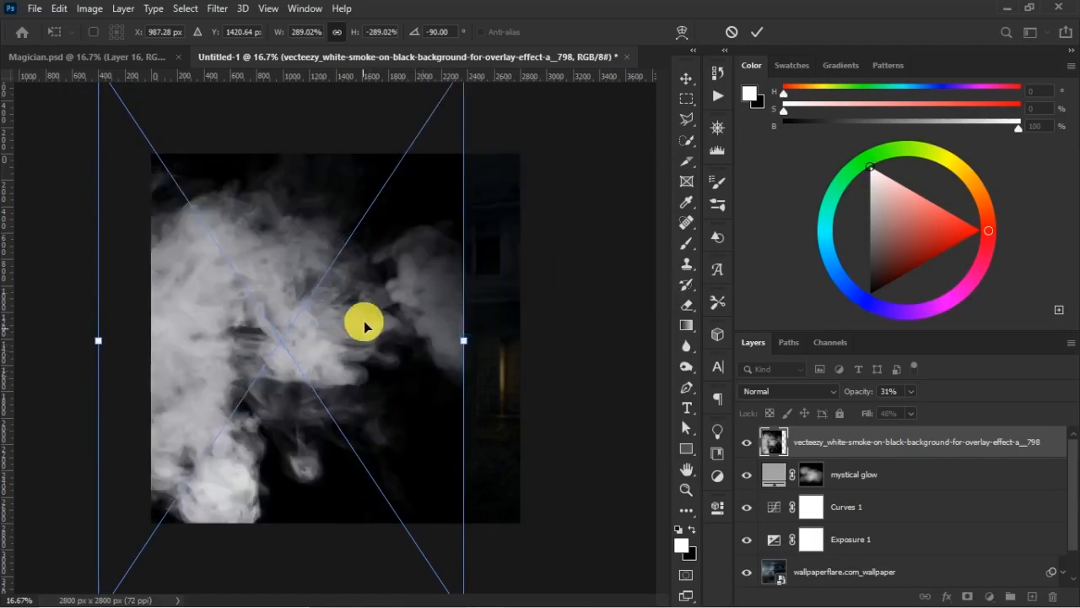
pyautogui.moveTo(346, 322); pyautogui.dragTo(334, 284)
pyautogui.scroll(-2, 333, 285)
pyautogui.moveTo(392, 452); pyautogui.dragTo(448, 528)
pyautogui.moveTo(351, 351); pyautogui.dragTo(312, 335)
pyautogui.press('Return')
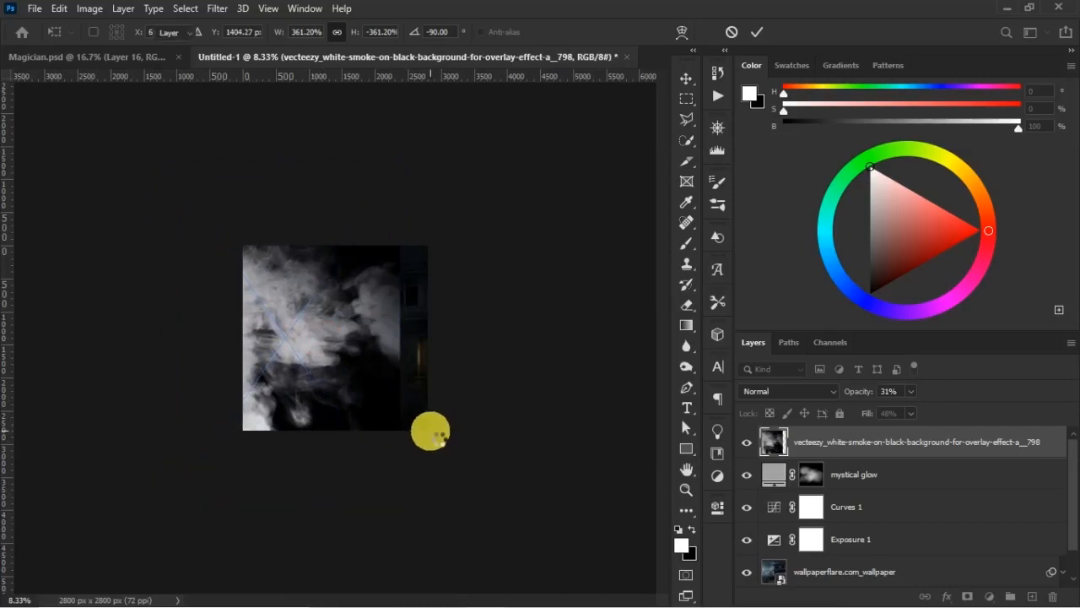
# - Rename the placed smoke layer as "smoke l-r"
pyautogui.hotkey('ctrl', '+')
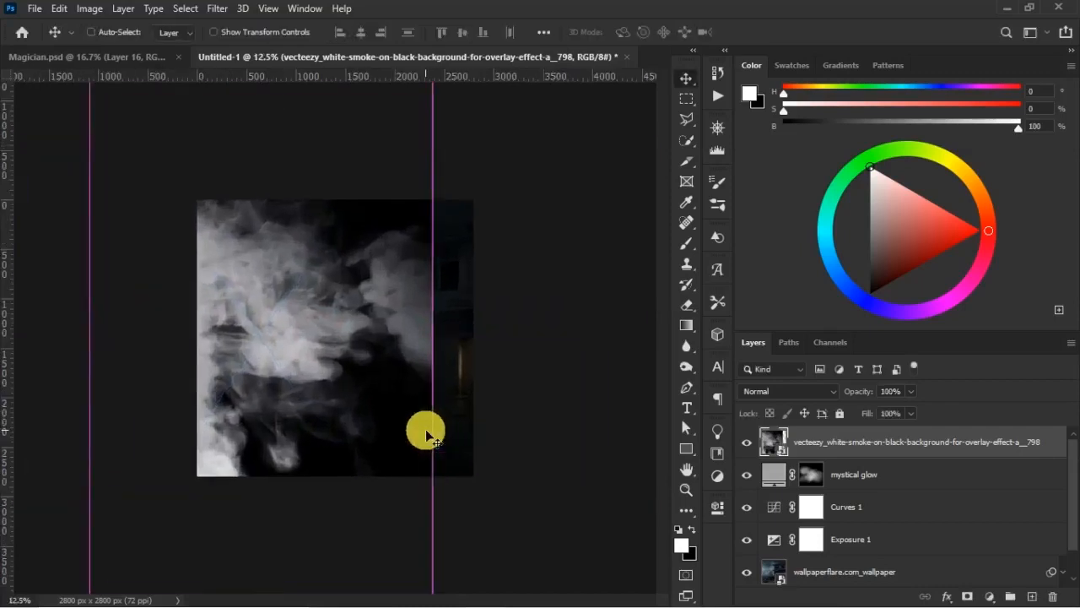
pyautogui.hotkey('ctrl', '+')
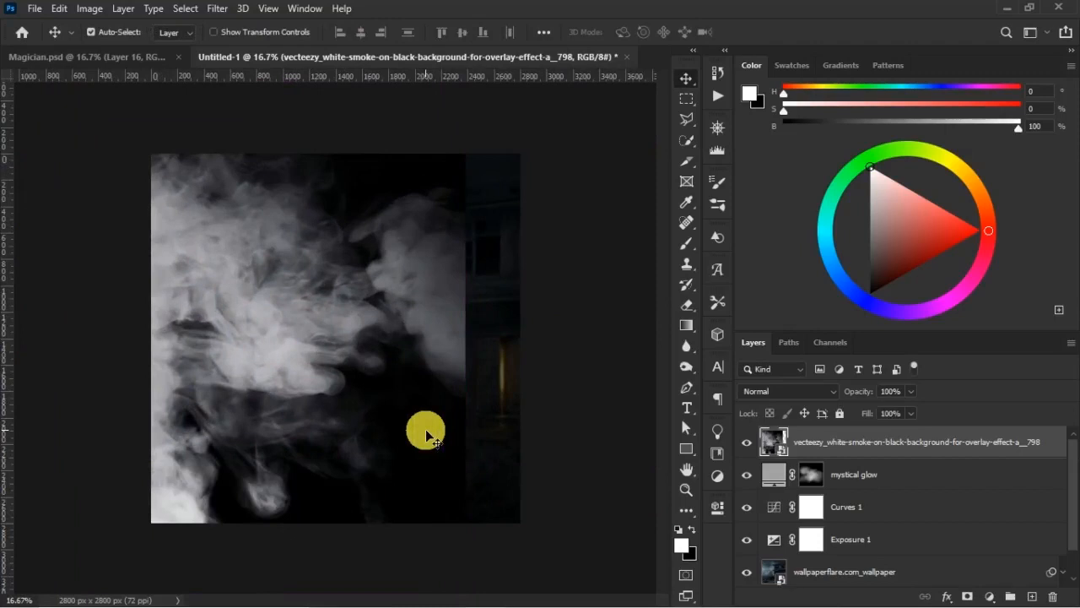
pyautogui.doubleClick(854, 444)
pyautogui.write('smoke')
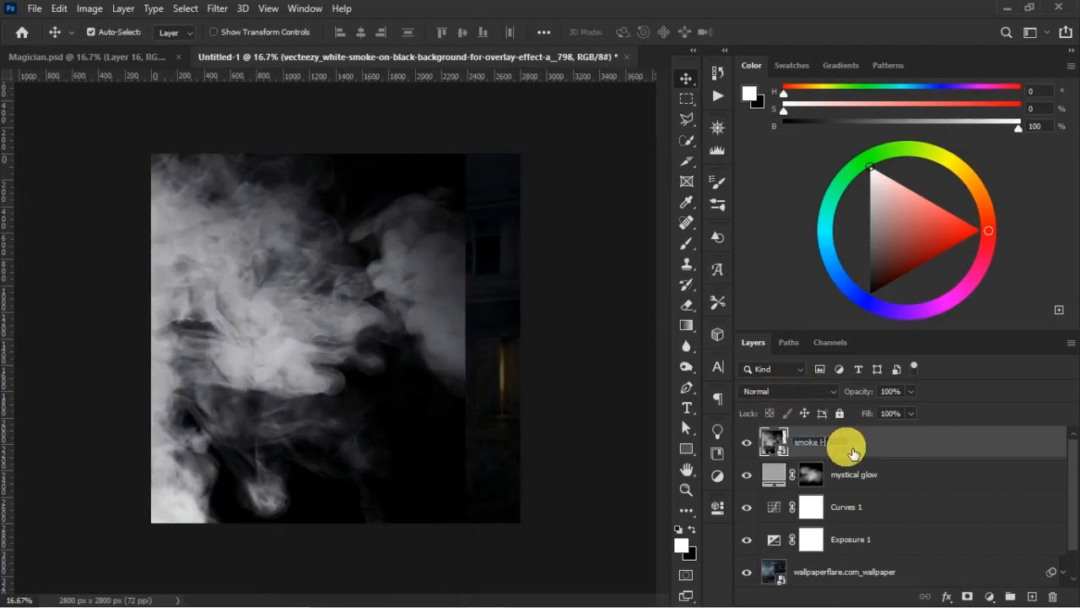
pyautogui.write(' l-r')
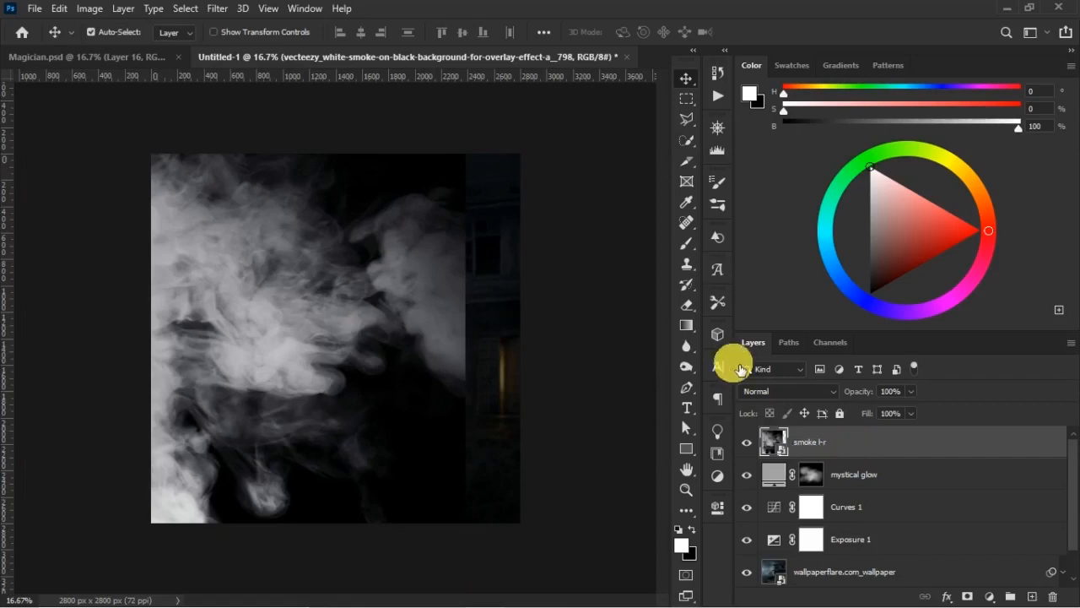
pyautogui.click(363, 175)
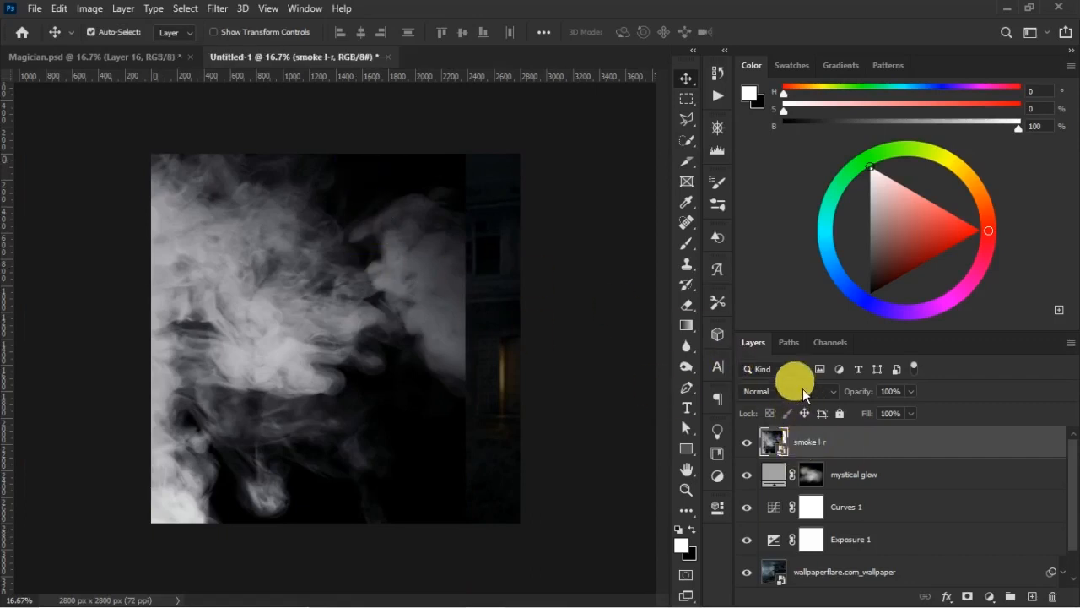
# - Set the smoke l-r layer's blend mode to Screen and hide its smoke with an inverted black layer mask
pyautogui.click(815, 391)
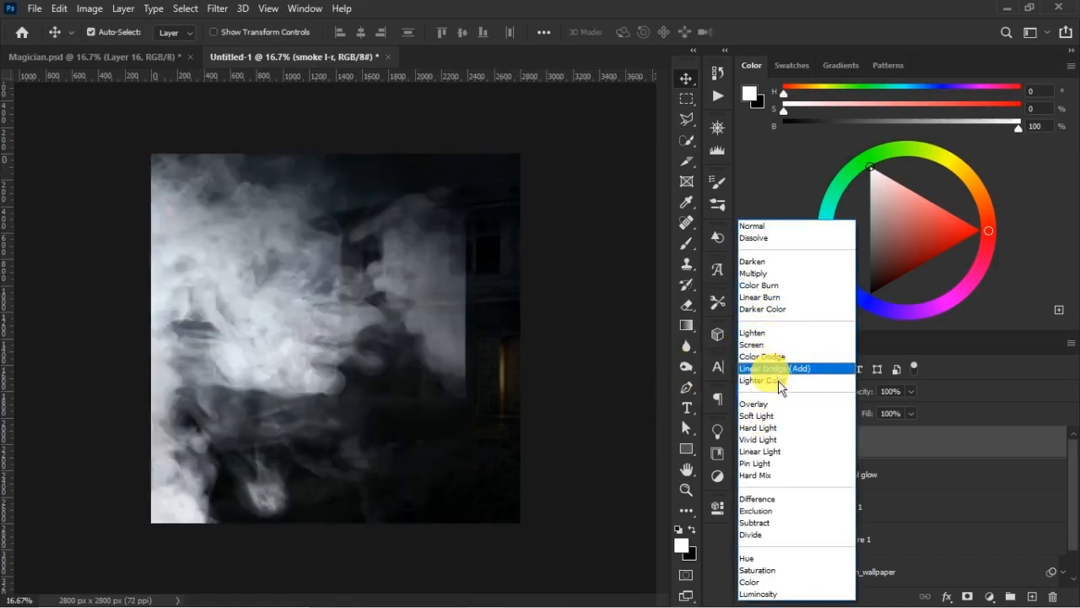
pyautogui.click(750, 345)
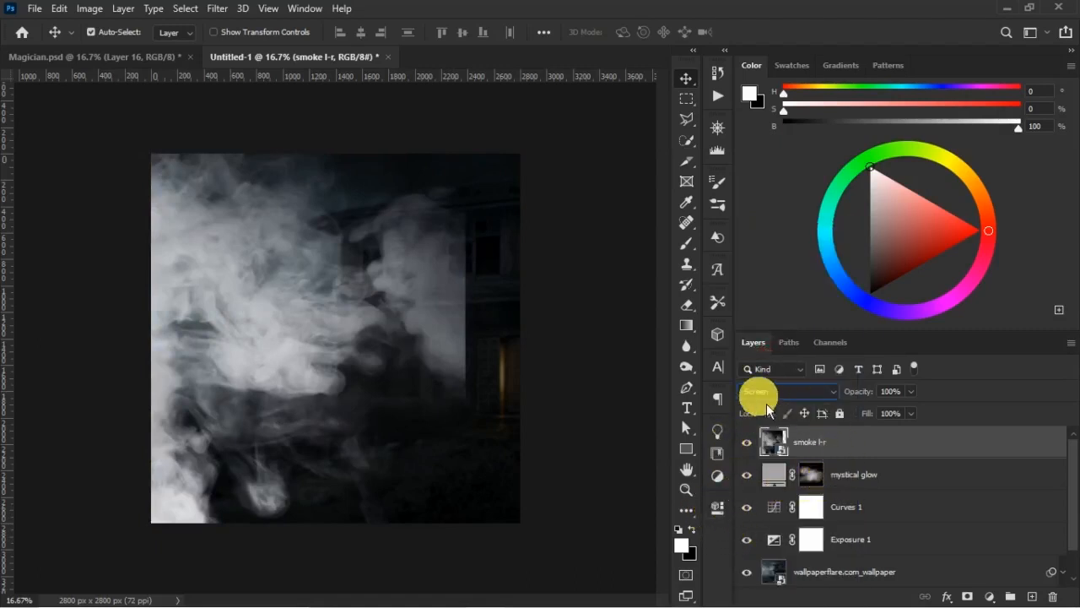
pyautogui.click(971, 598)
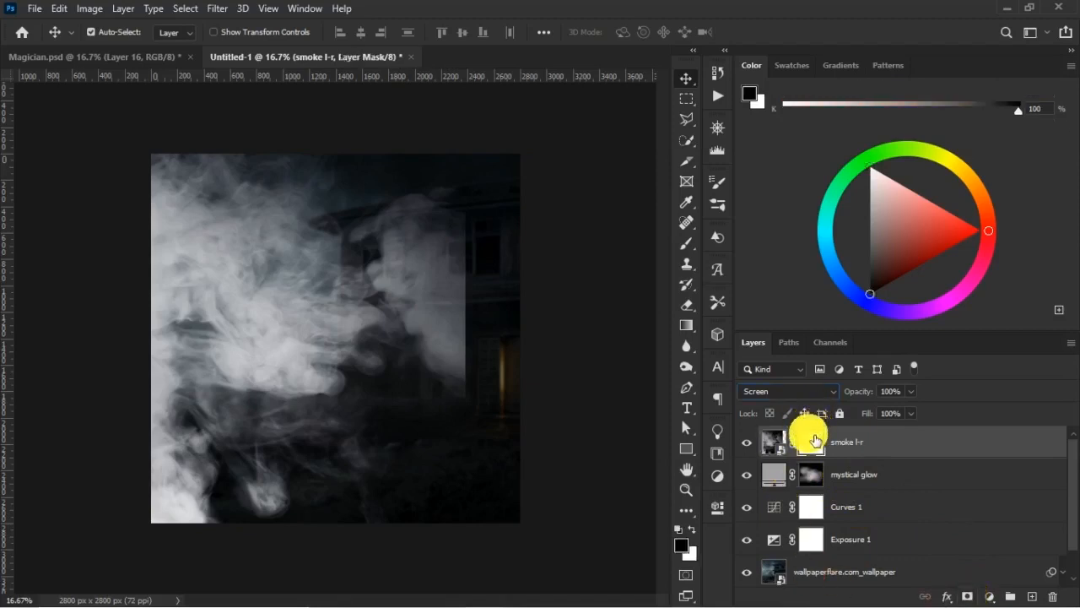
pyautogui.press('ctrl')
pyautogui.hotkey('ctrl', 'i')
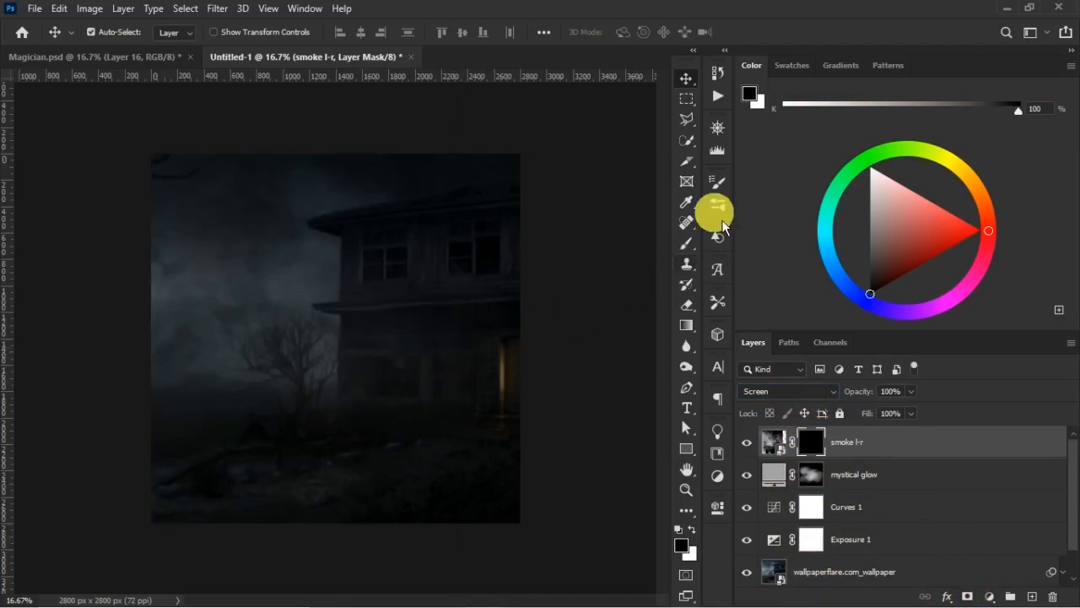
# - Paint white on the smoke l-r mask with a large soft brush at 83% opacity and 52% flow, revealing smoke over the scene's left half
pyautogui.click(687, 243)
pyautogui.click(692, 529)
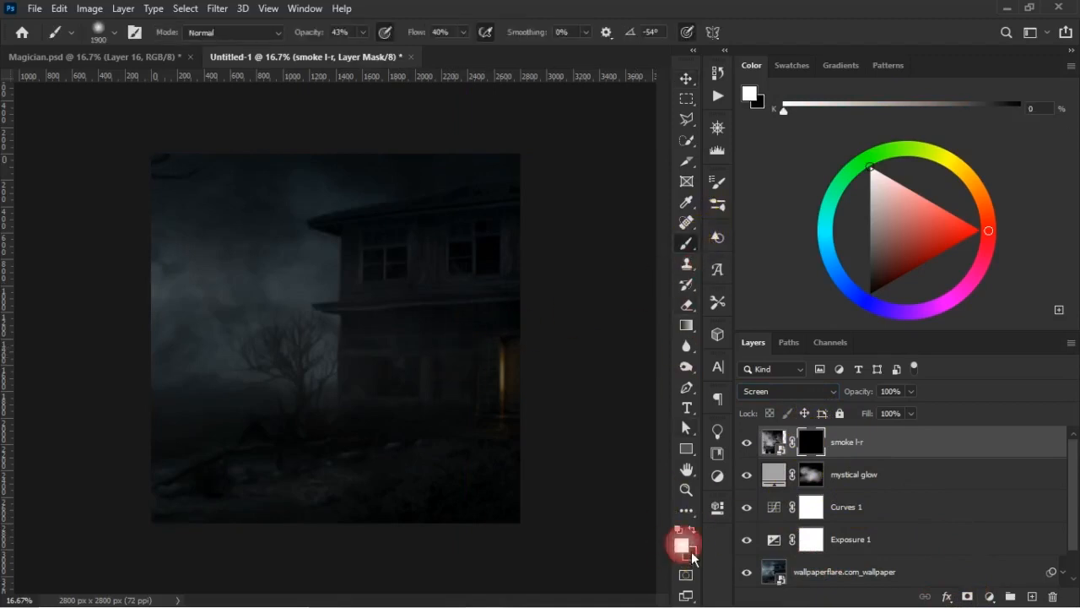
pyautogui.press(']')
pyautogui.press(']')
pyautogui.press(']')
pyautogui.press(']')
pyautogui.press(']')
pyautogui.press(']')
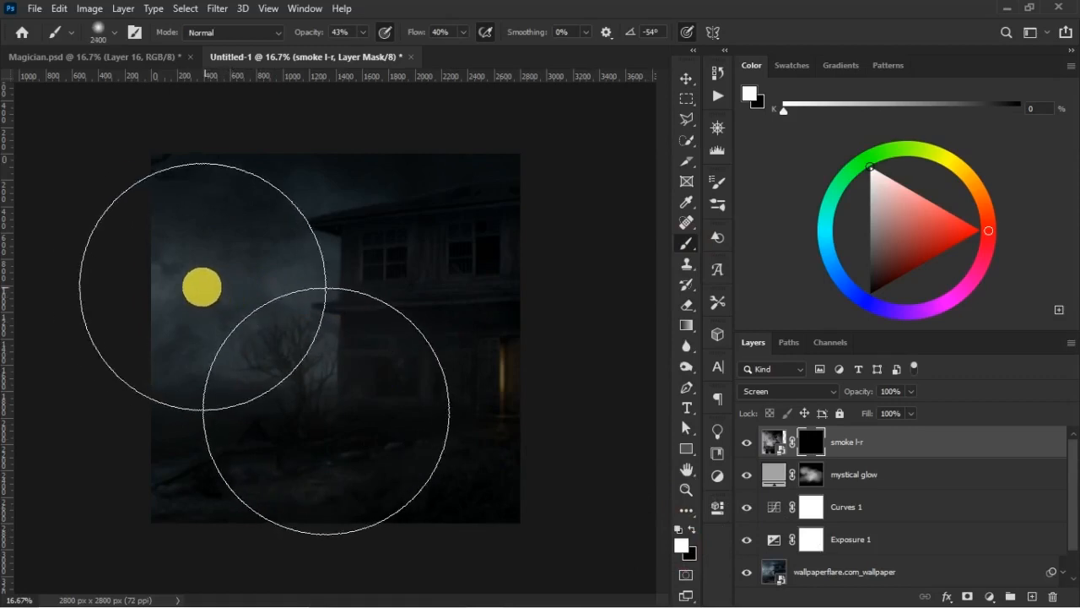
pyautogui.moveTo(311, 34); pyautogui.dragTo(332, 37)
pyautogui.moveTo(421, 35); pyautogui.dragTo(427, 36)
pyautogui.moveTo(309, 36); pyautogui.dragTo(319, 34)
pyautogui.moveTo(198, 261)
pyautogui.mouseDown()
pyautogui.moveTo(184, 228)
pyautogui.moveTo(242, 228)
pyautogui.moveTo(213, 254)
pyautogui.moveTo(202, 194)
pyautogui.moveTo(285, 259)
pyautogui.moveTo(199, 281)
pyautogui.moveTo(163, 348)
pyautogui.moveTo(199, 389)
pyautogui.moveTo(128, 355)
pyautogui.moveTo(161, 339)
pyautogui.moveTo(211, 361)
pyautogui.moveTo(176, 256)
pyautogui.moveTo(175, 192)
pyautogui.moveTo(310, 248)
pyautogui.moveTo(326, 307)
pyautogui.moveTo(335, 305)
pyautogui.moveTo(334, 285)
pyautogui.moveTo(323, 288)
pyautogui.moveTo(351, 296)
pyautogui.moveTo(250, 326)
pyautogui.mouseUp()
pyautogui.press('[')
pyautogui.press('[')
pyautogui.press('[')
pyautogui.press('[')
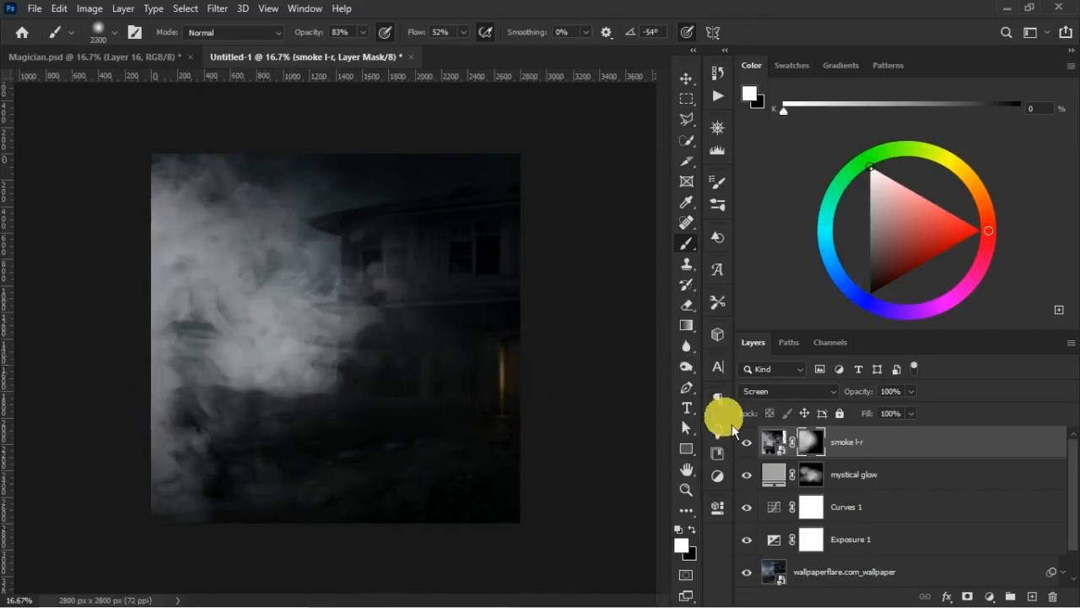
# - Set the smoke l-r layer's opacity to 78% and fill to 81%, and compare the scene with the Magician.psd reference
pyautogui.click(773, 441)
pyautogui.click(872, 414)
pyautogui.moveTo(873, 417); pyautogui.dragTo(871, 416)
pyautogui.moveTo(874, 395); pyautogui.dragTo(867, 402)
pyautogui.click(124, 61)
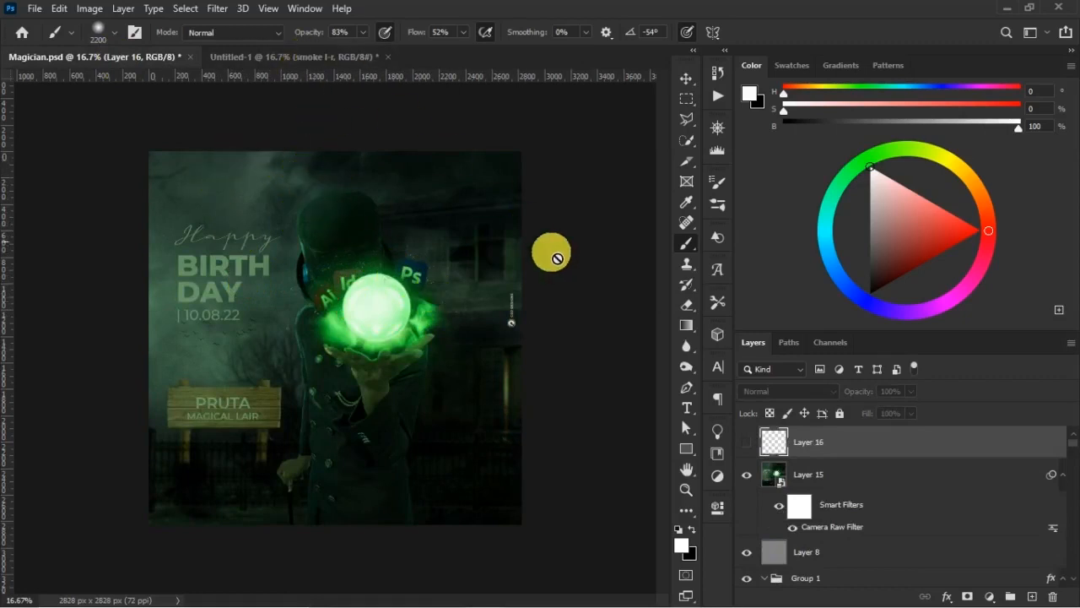
pyautogui.click(319, 62)
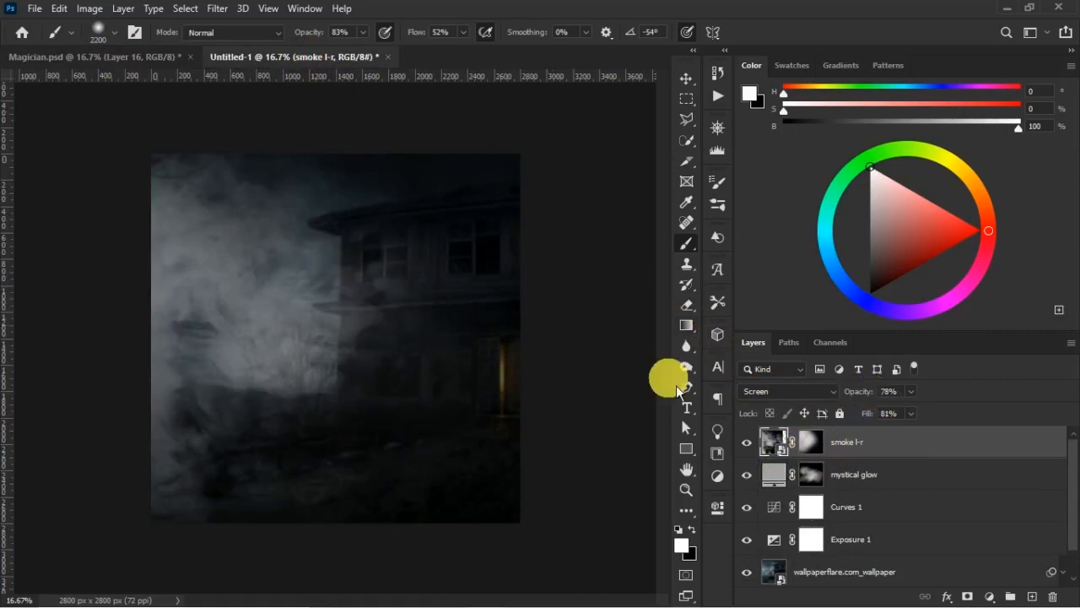
# - Set the brush for the smoke l-r mask to 2000 px and 60% opacity, and reduce the layer to 73% opacity and 60% fill
pyautogui.click(810, 443)
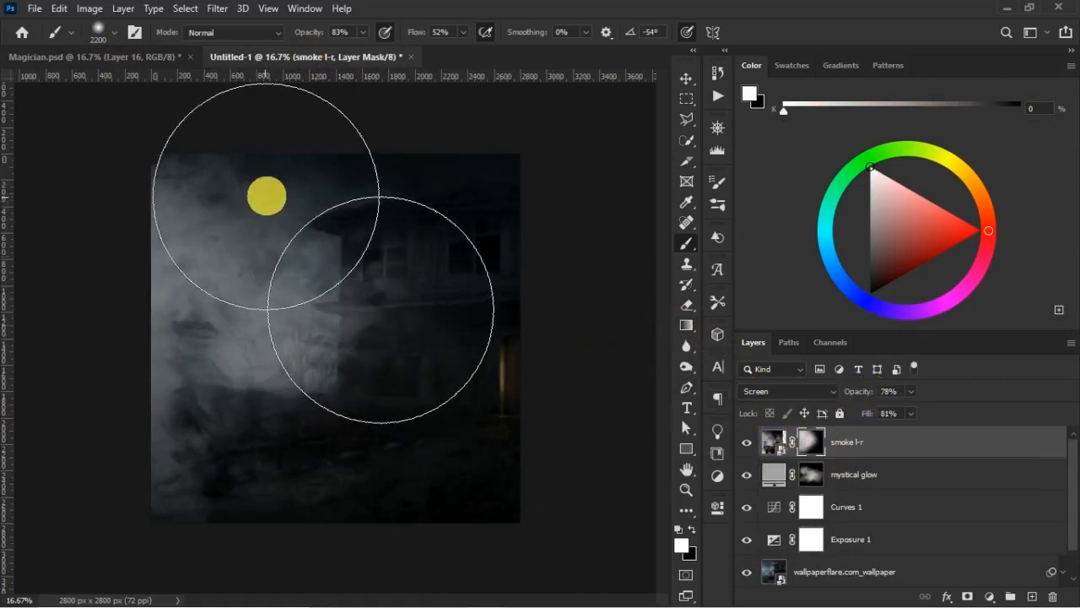
pyautogui.press('[')
pyautogui.press('[')
pyautogui.press('6')
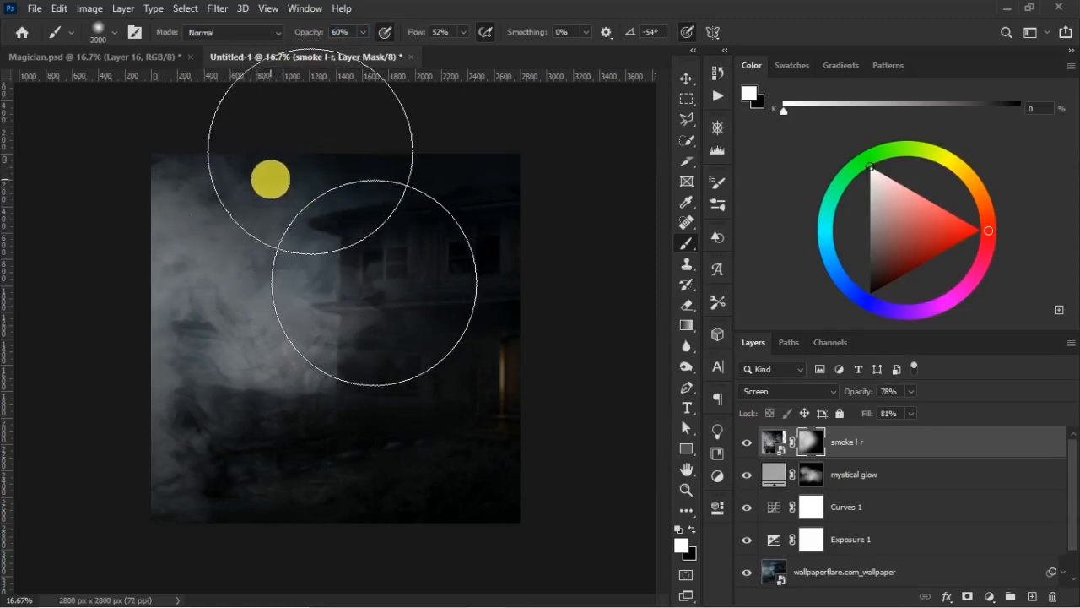
pyautogui.moveTo(874, 415); pyautogui.dragTo(861, 396)
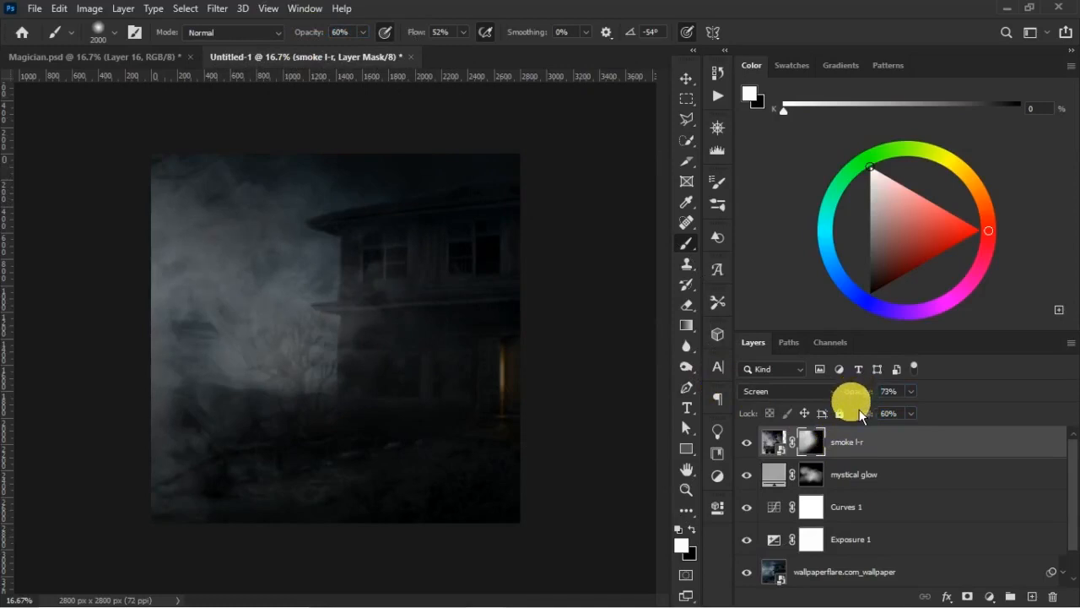
# - Enlarge the smoke l-r layer to about 106%, reposition it over the scene and apply the transform
pyautogui.click(773, 441)
pyautogui.press('v')
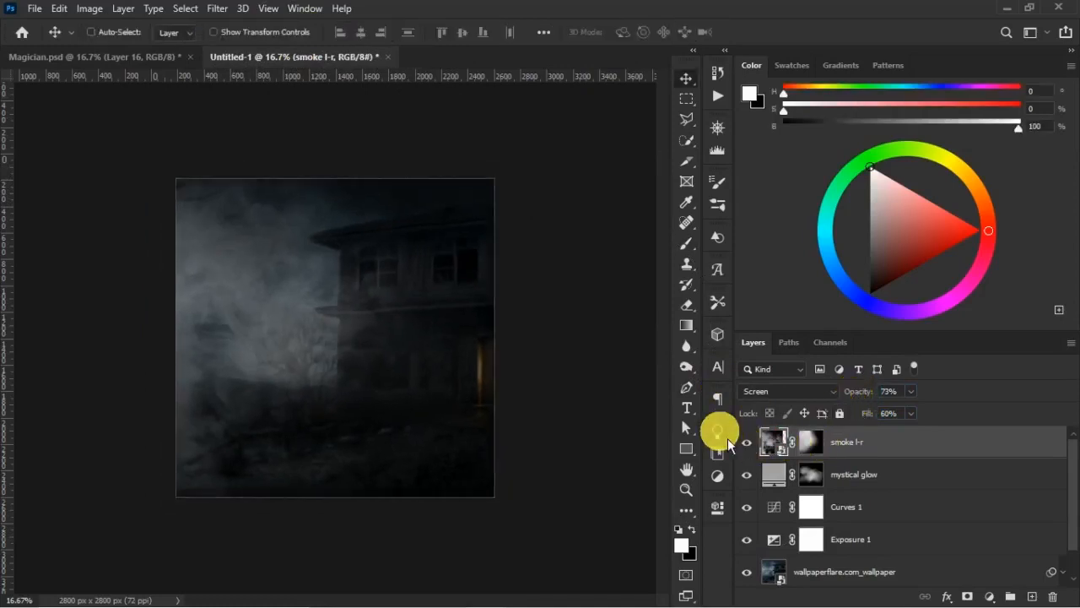
pyautogui.hotkey('ctrl', '-')
pyautogui.hotkey('ctrl', '-')
pyautogui.hotkey('ctrl', 't')
pyautogui.moveTo(410, 169); pyautogui.dragTo(430, 150)
pyautogui.moveTo(338, 280); pyautogui.dragTo(348, 299)
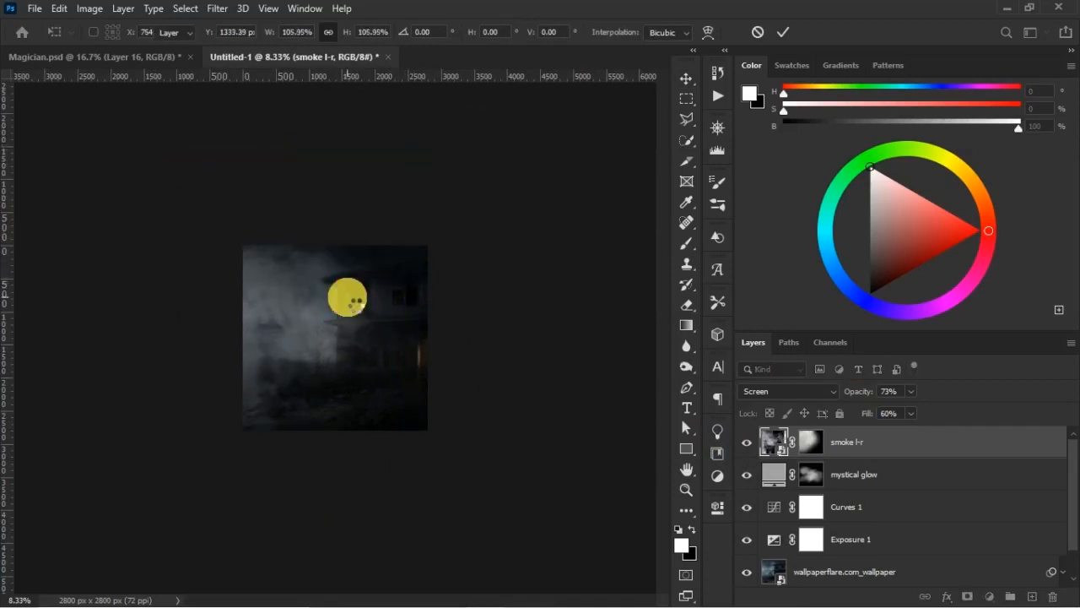
pyautogui.press('Return')
pyautogui.hotkey('ctrl', '0')
pyautogui.hotkey('ctrl', '-')
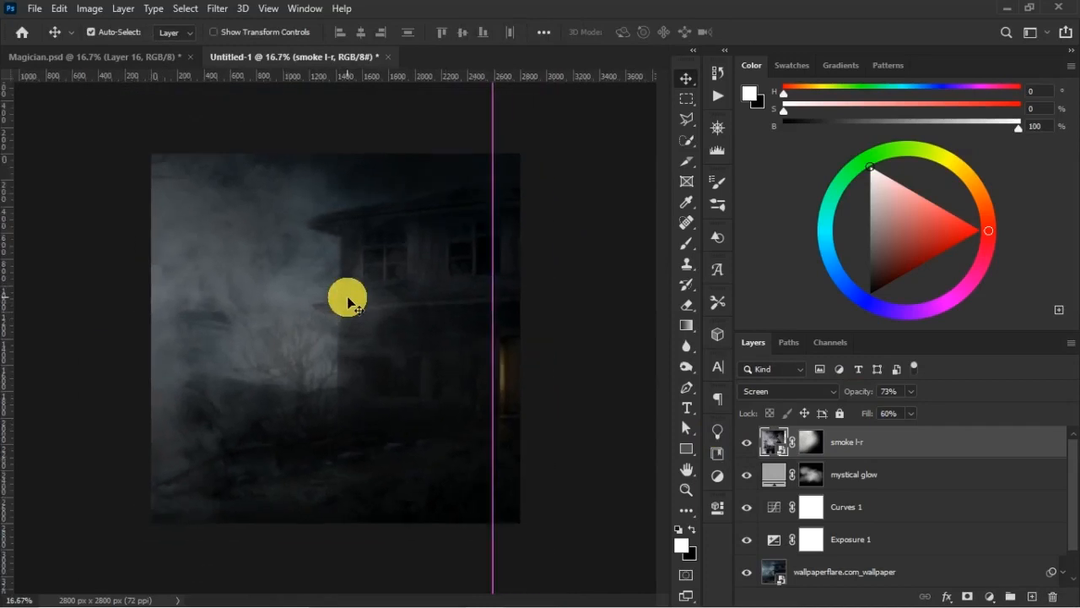
# - Lower the smoke l-r layer's opacity to 64%
pyautogui.click(811, 443)
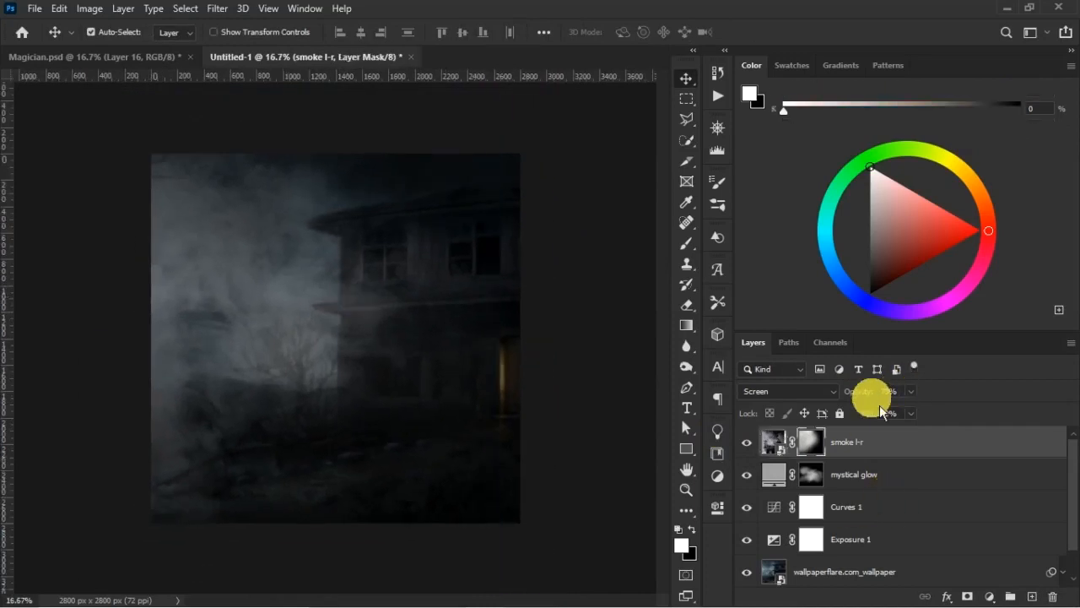
pyautogui.moveTo(870, 395); pyautogui.dragTo(870, 422)
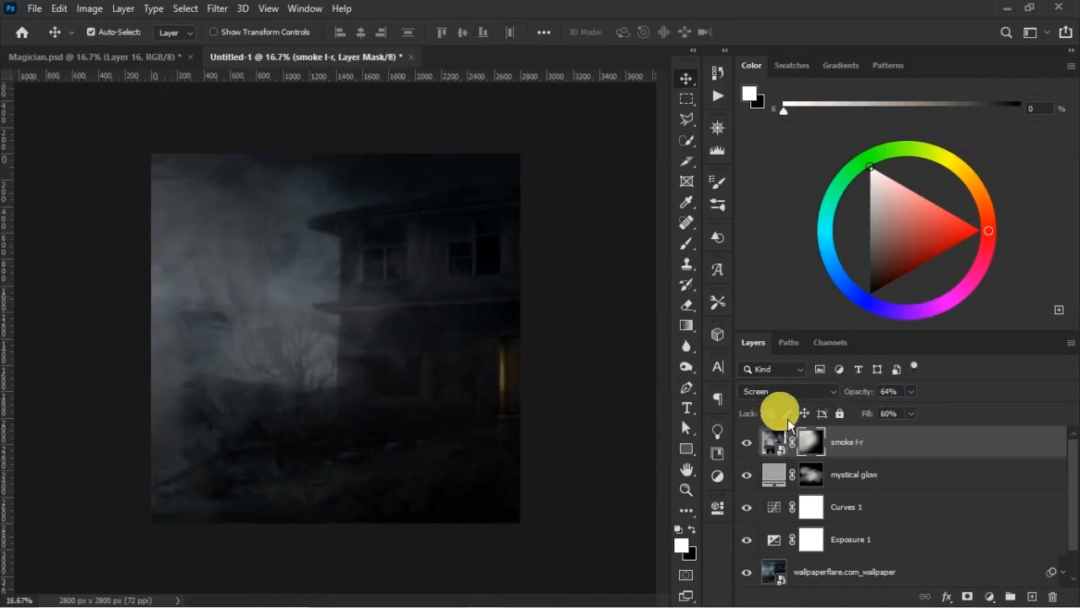
pyautogui.press('b')
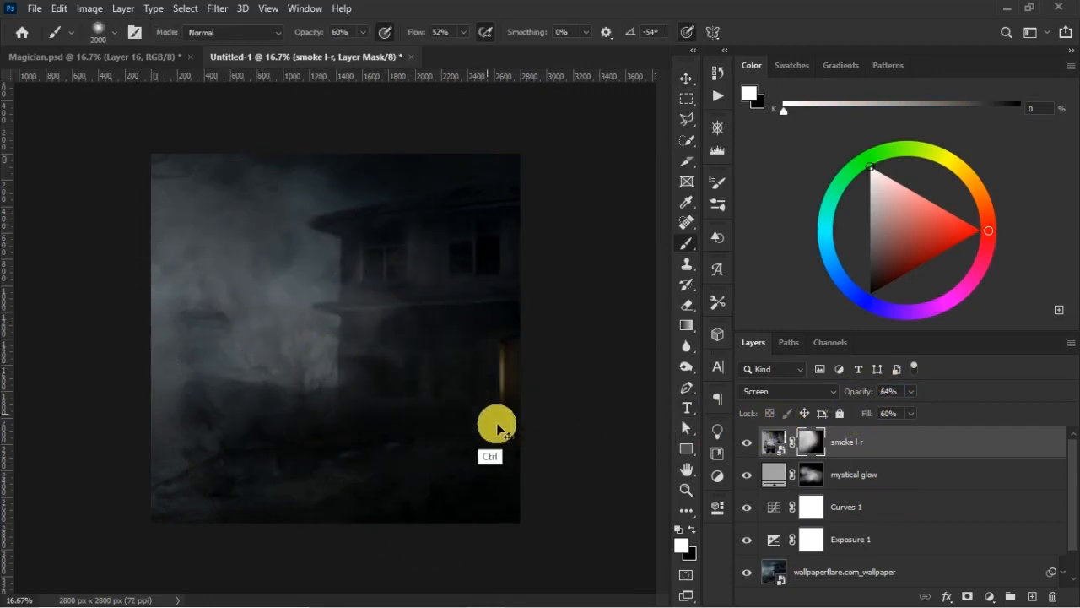
pyautogui.press('v')
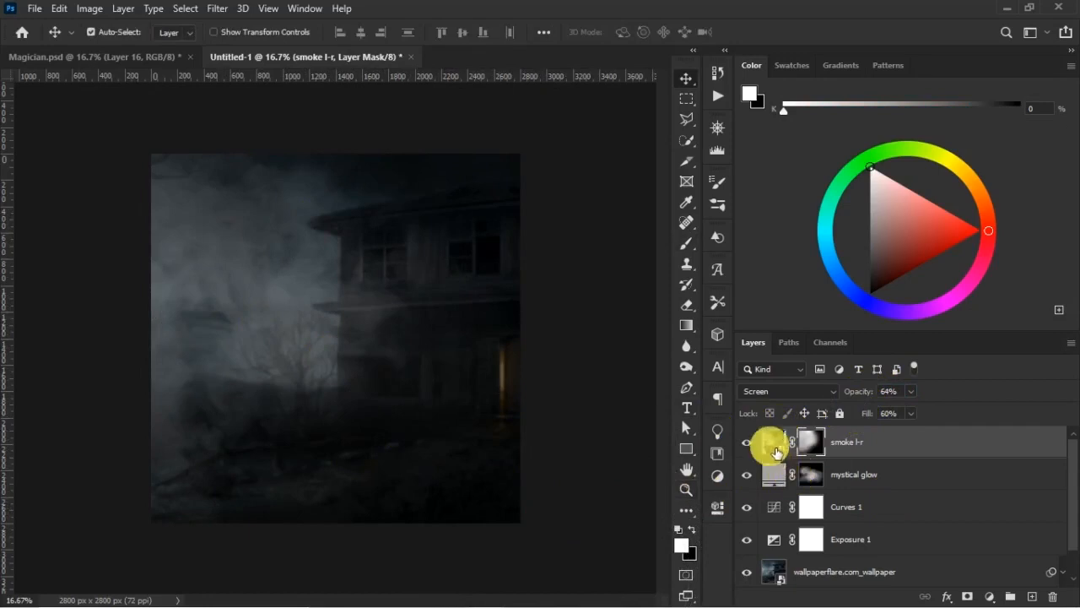
# - Duplicate the smoke l-r layer, flip the copy horizontally and move it over the lower right side of the house
pyautogui.click(774, 447)
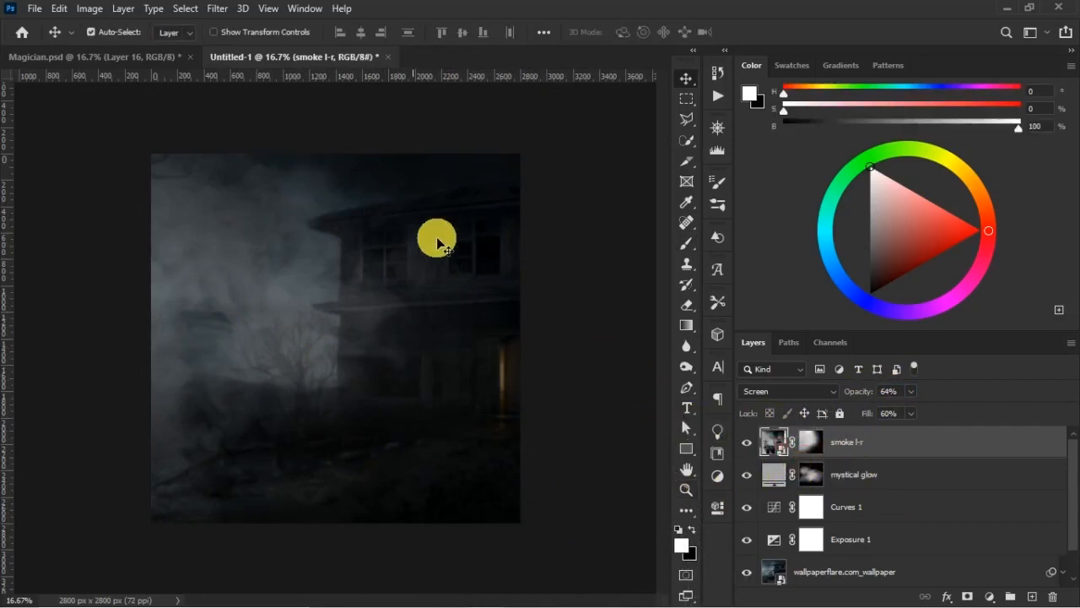
pyautogui.hotkey('ctrl', '-')
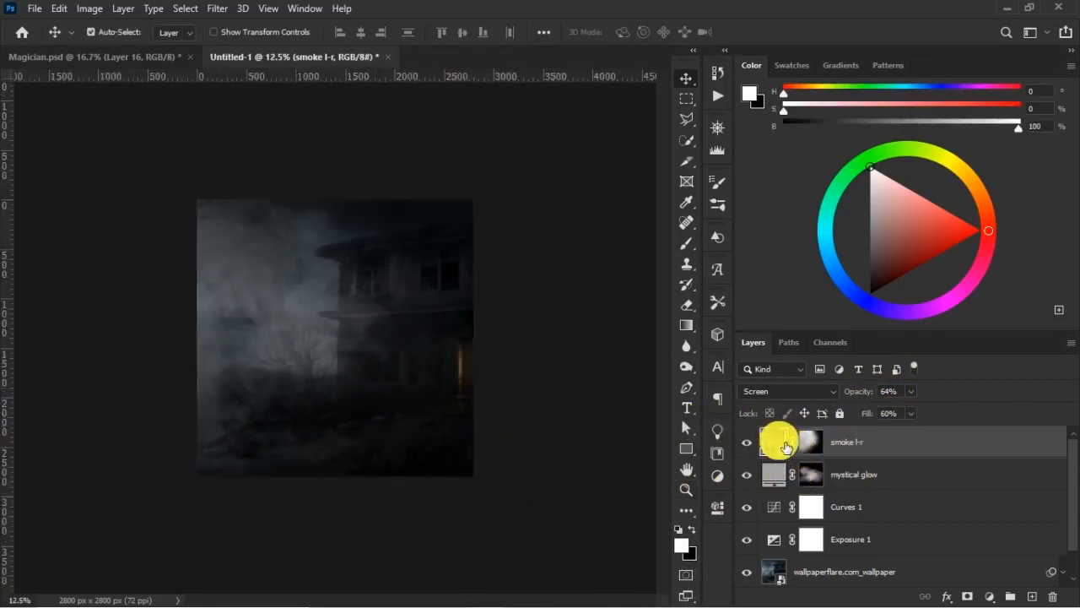
pyautogui.hotkey('ctrl', 'j')
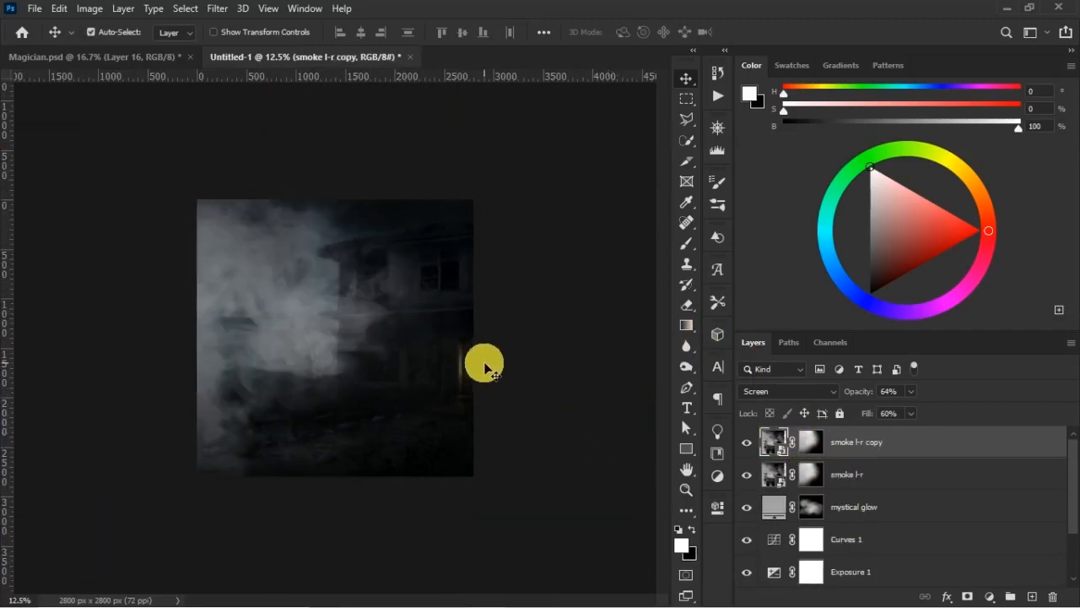
pyautogui.hotkey('ctrl', 't')
pyautogui.rightClick(366, 337)
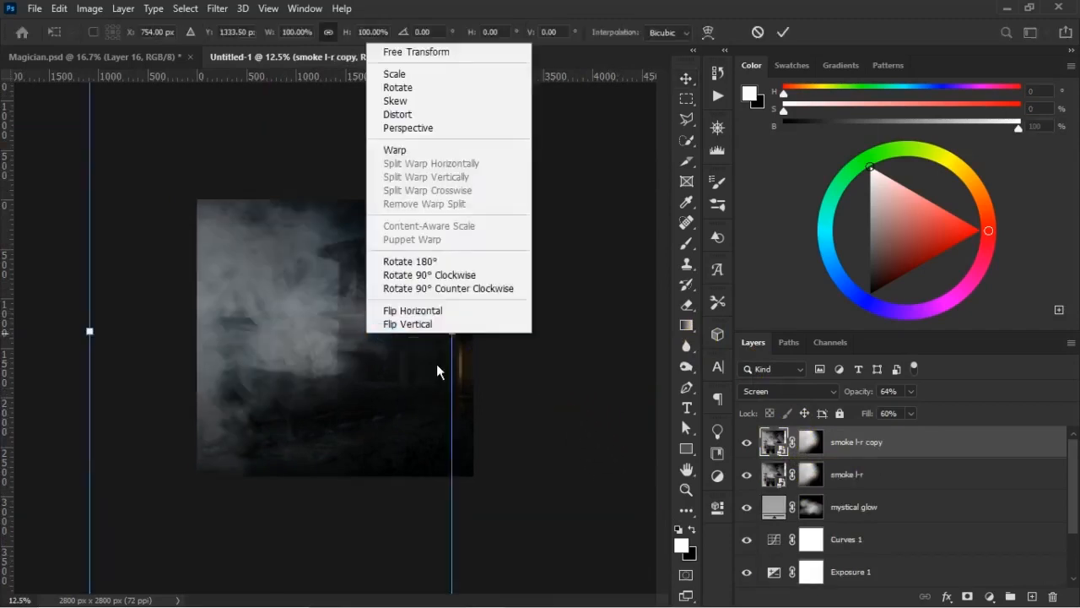
pyautogui.click(450, 310)
pyautogui.moveTo(321, 349); pyautogui.dragTo(468, 358)
pyautogui.doubleClick(568, 447)
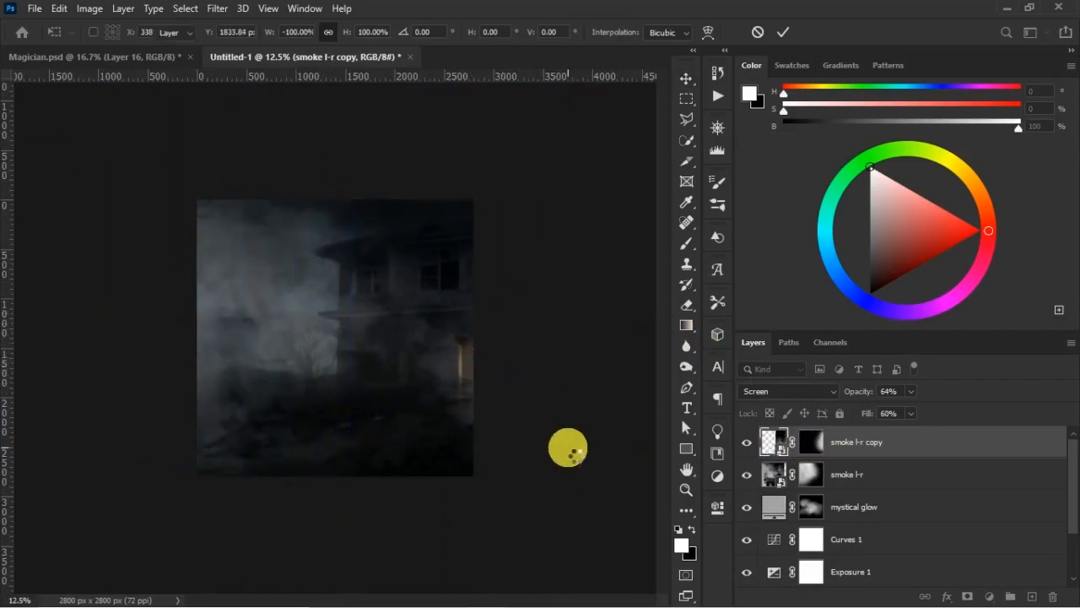
# - Raise the original smoke l-r layer's opacity to 73%
pyautogui.click(851, 473)
pyautogui.click(873, 391)
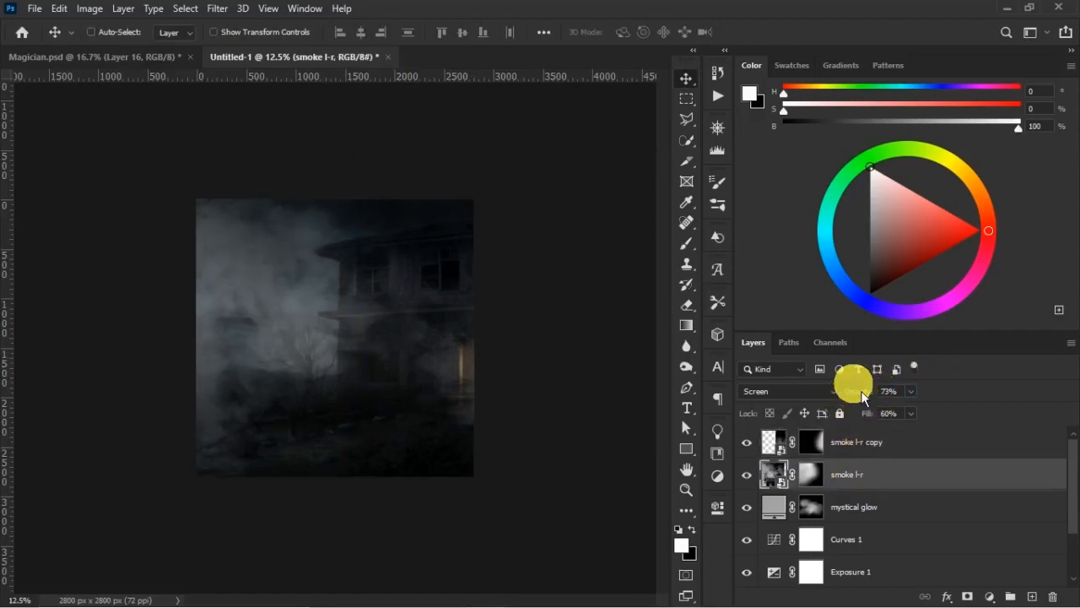
pyautogui.hotkey('ctrl', '+')
pyautogui.hotkey('ctrl', '+')
pyautogui.hotkey('ctrl', '-')
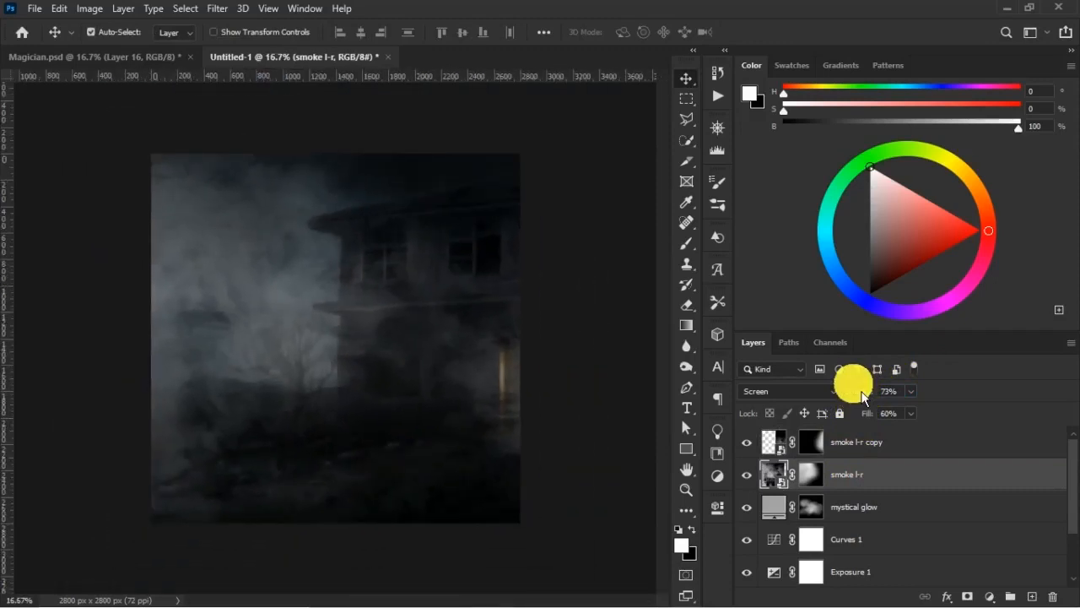
# - Shift the smoke l-r copy slightly up and to the right beside the lit window, and apply the transform
pyautogui.click(834, 449)
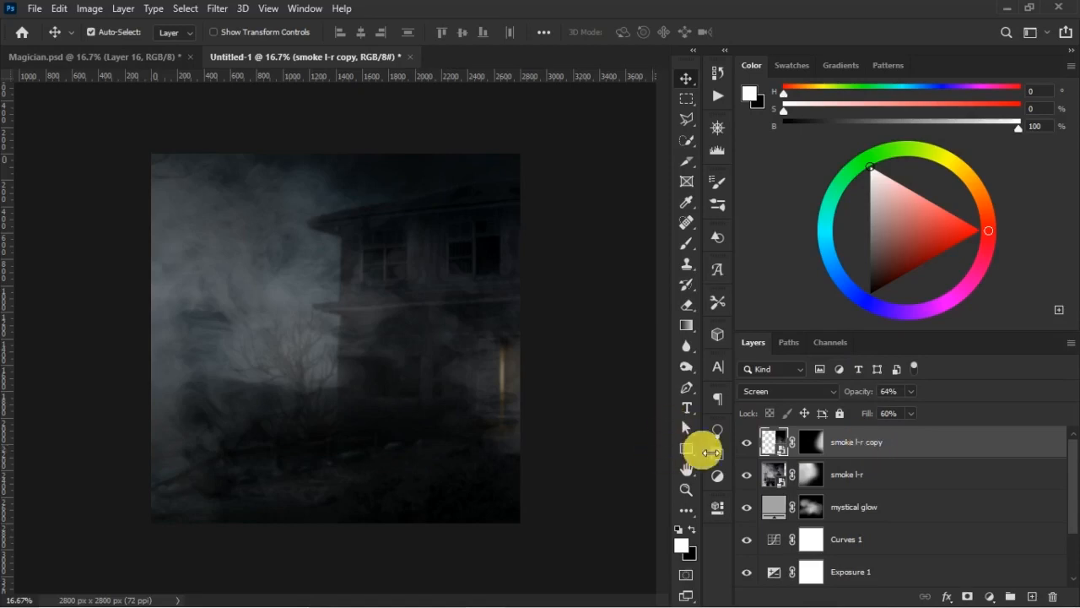
pyautogui.press('ctrl')
pyautogui.hotkey('ctrl', 't')
pyautogui.moveTo(502, 381)
pyautogui.mouseDown()
pyautogui.moveTo(511, 363)
pyautogui.moveTo(513, 373)
pyautogui.mouseUp()
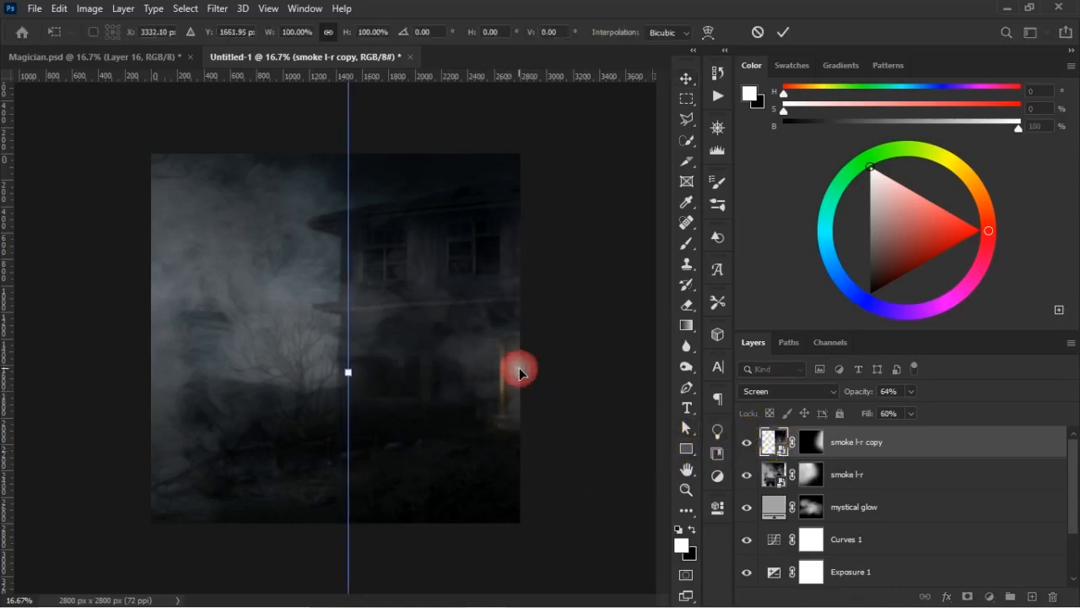
pyautogui.press('Return')
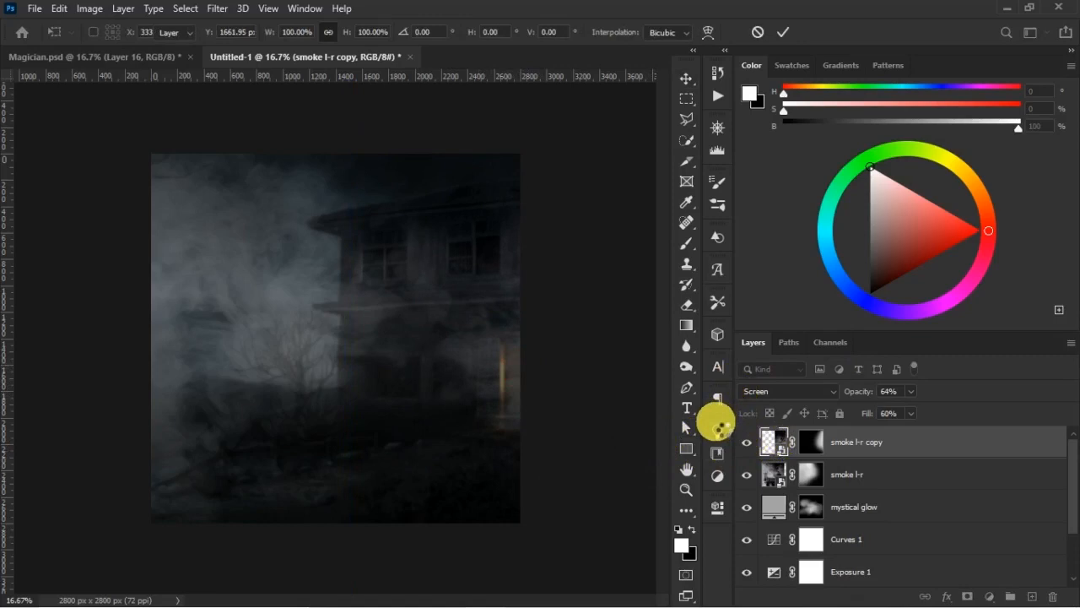
# - Paint black on the smoke l-r copy mask with an 1800 px brush at 60% opacity to thin the smoke near the lit window
pyautogui.click(811, 441)
pyautogui.press('b')
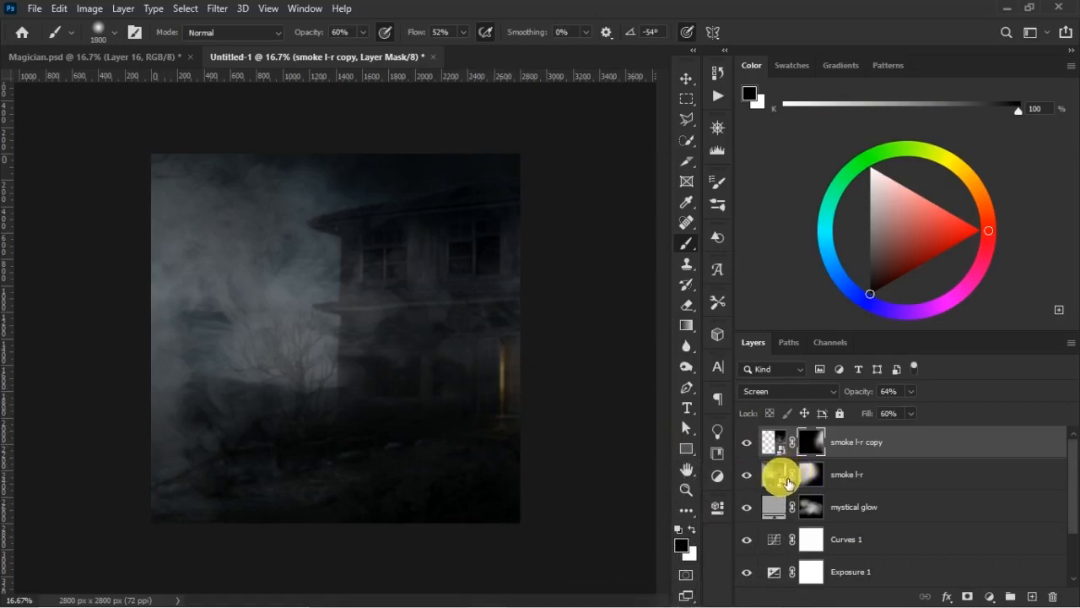
pyautogui.press('v')
pyautogui.click(862, 449)
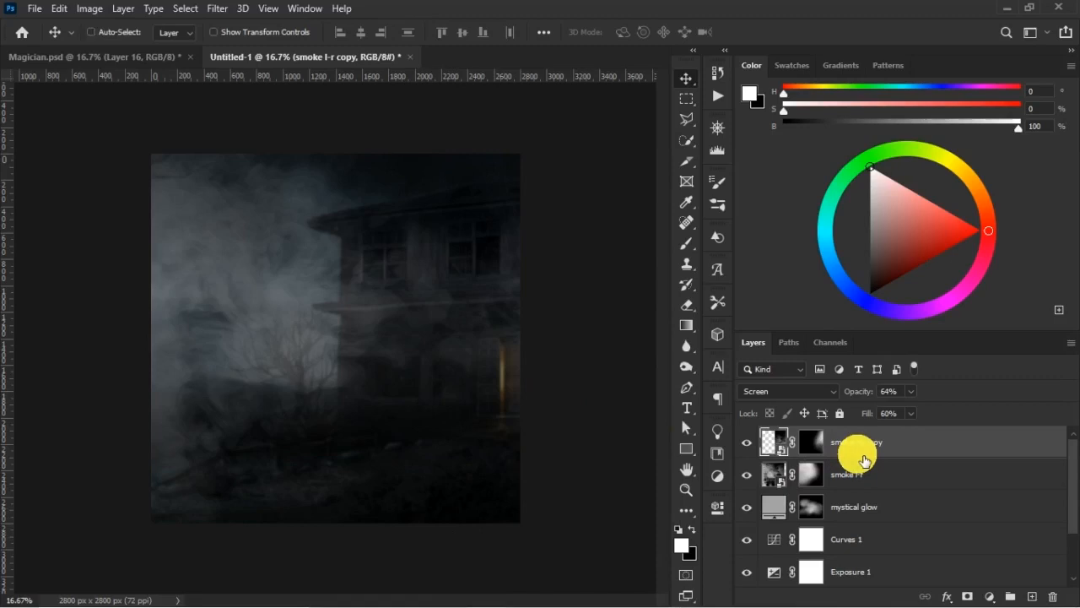
# - Save the document as the Photoshop file "magic glow effect" in the Magic design folder
pyautogui.hotkey('ctrl', 's')
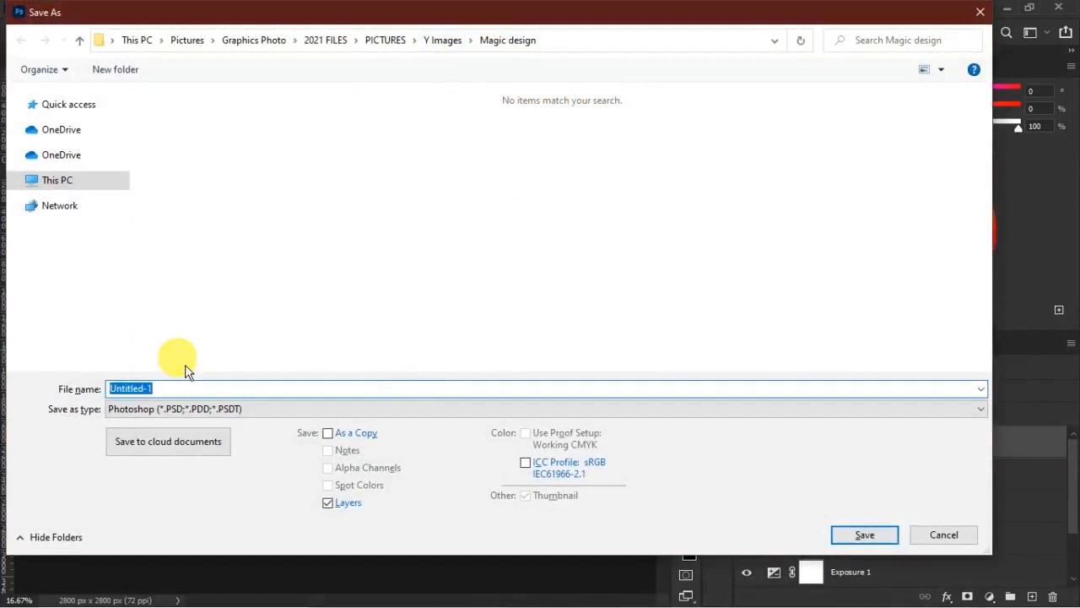
pyautogui.write('magic glow effect')
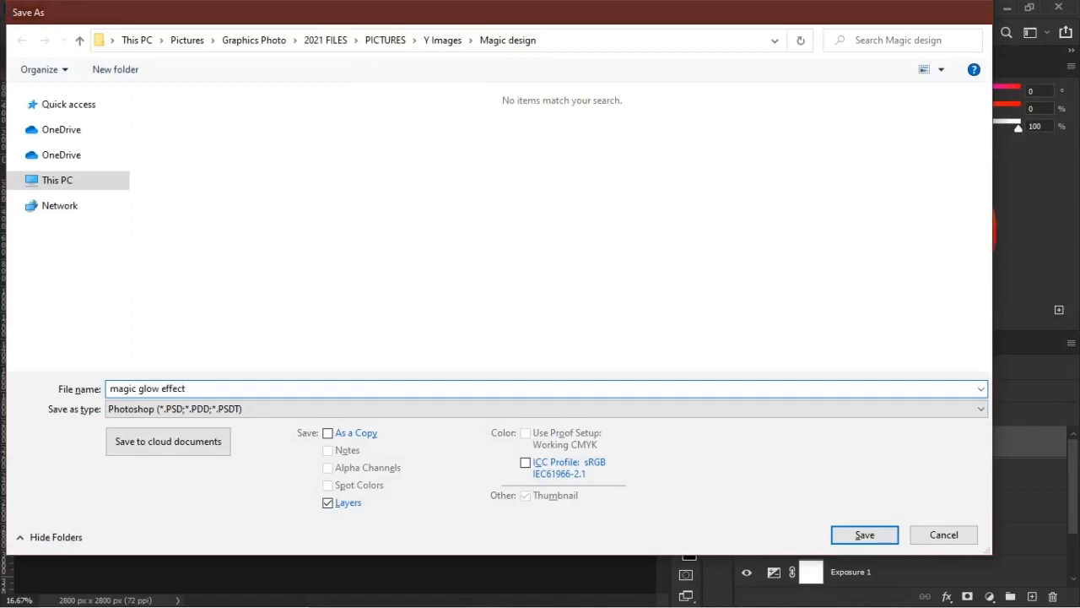
pyautogui.press('Return')
pyautogui.press('Return')
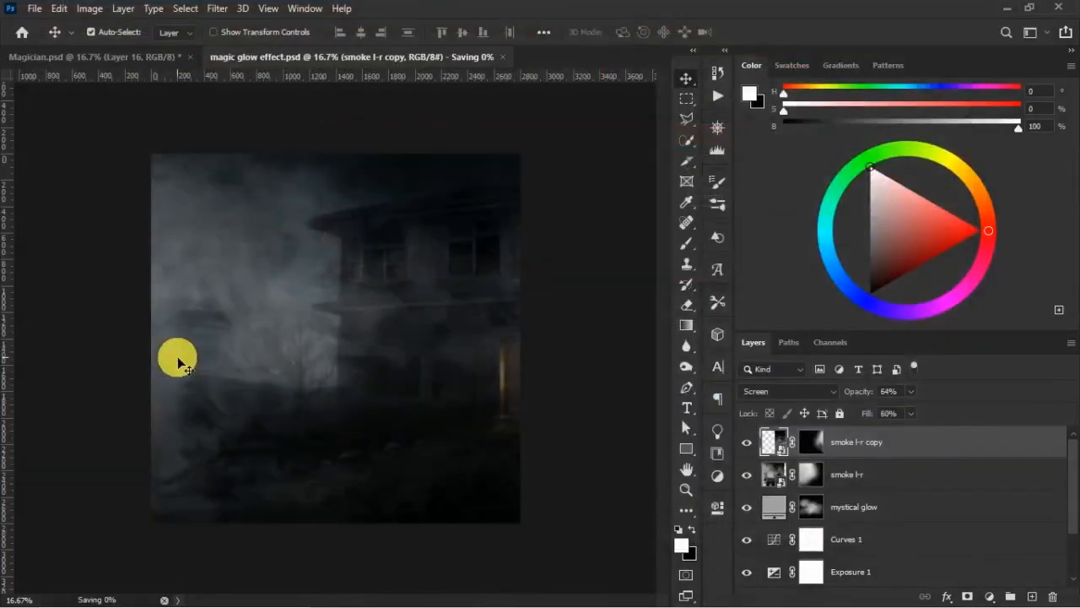
# - Compare the scene with and without the smoke l-r layer, and touch up its mask with a black 1800 px brush at 60% opacity
pyautogui.click(747, 474)
pyautogui.click(747, 475)
pyautogui.click(810, 474)
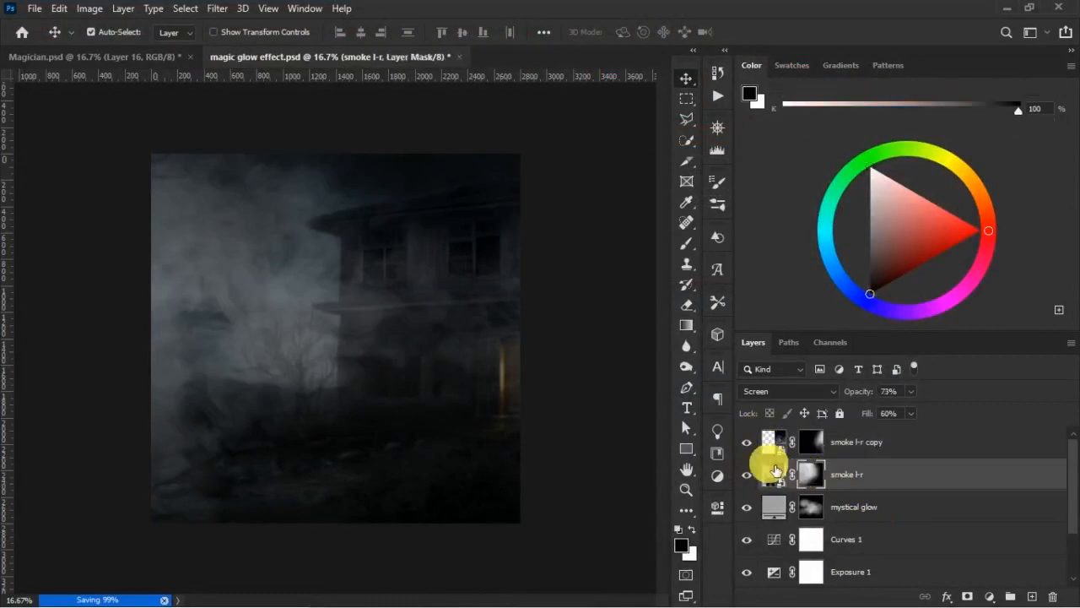
pyautogui.press('b')
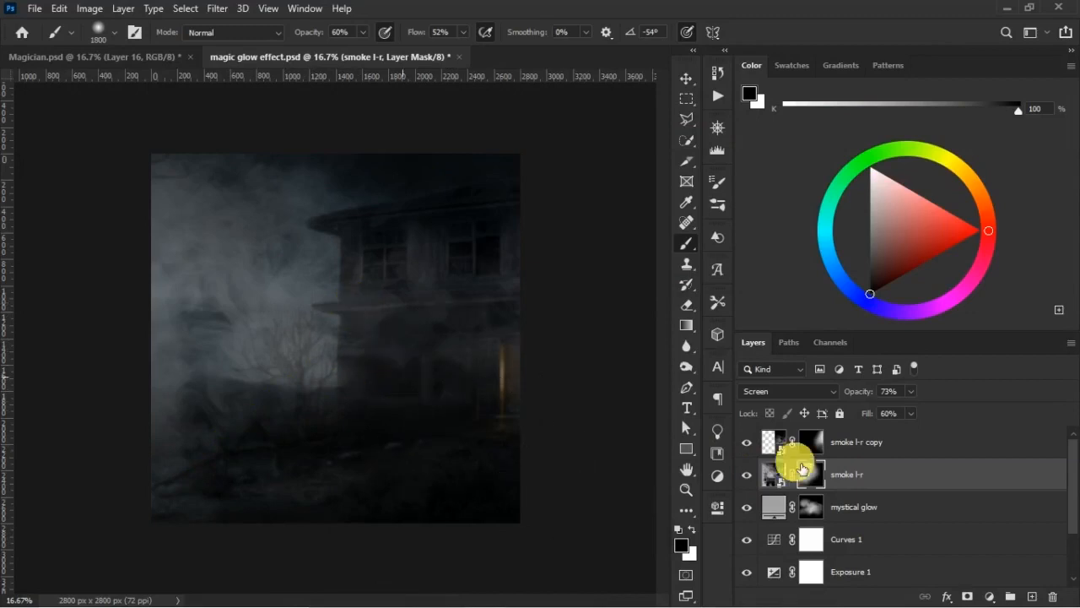
# - Select the smoke l-r copy layer and switch to the Magician.psd document to examine the reference poster
pyautogui.click(878, 449)
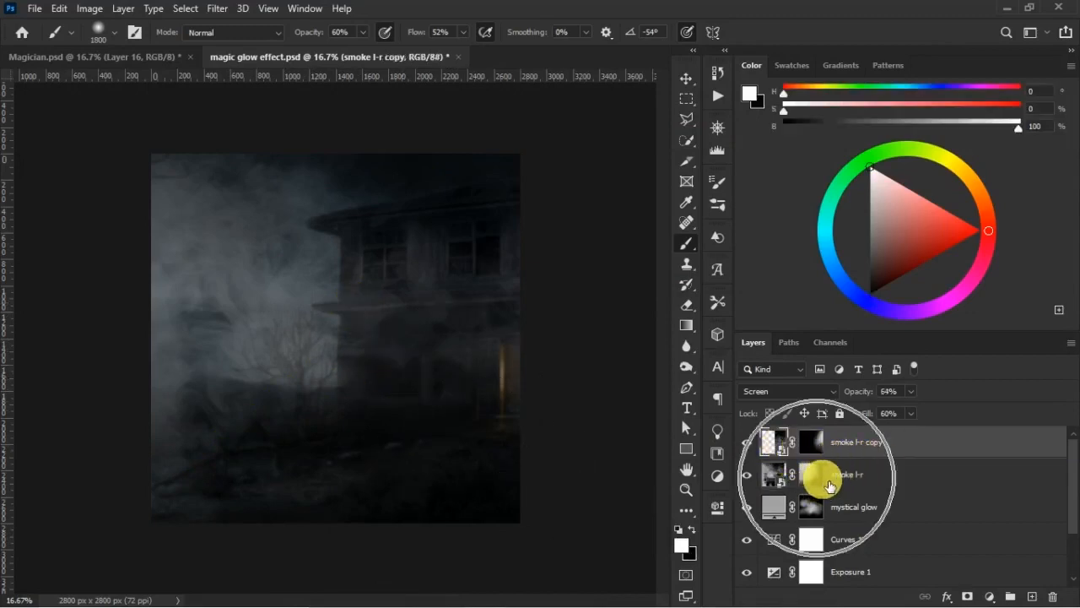
pyautogui.press('v')
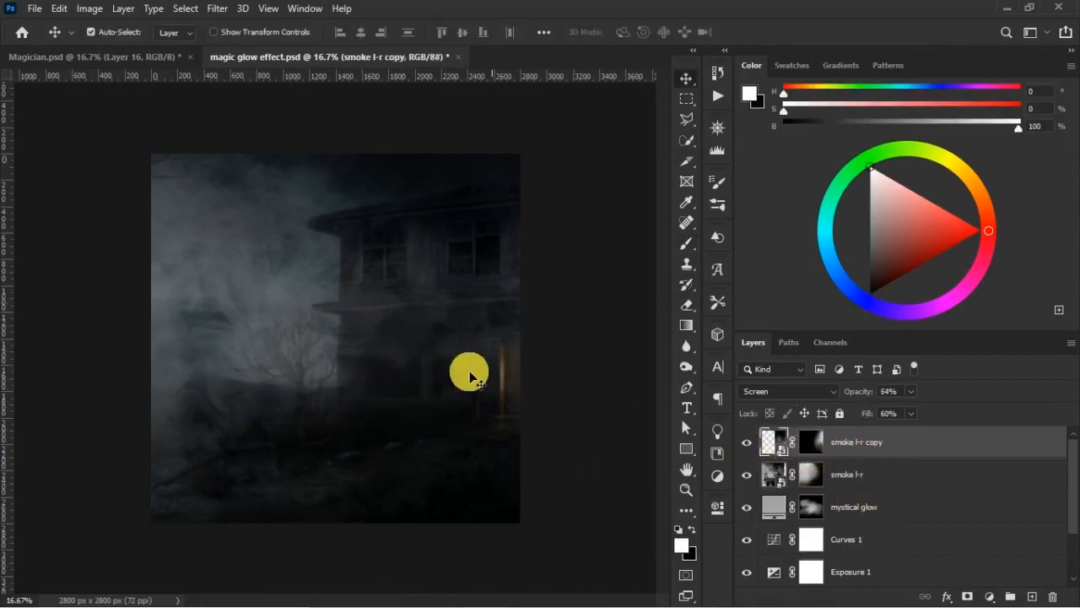
pyautogui.click(110, 56)
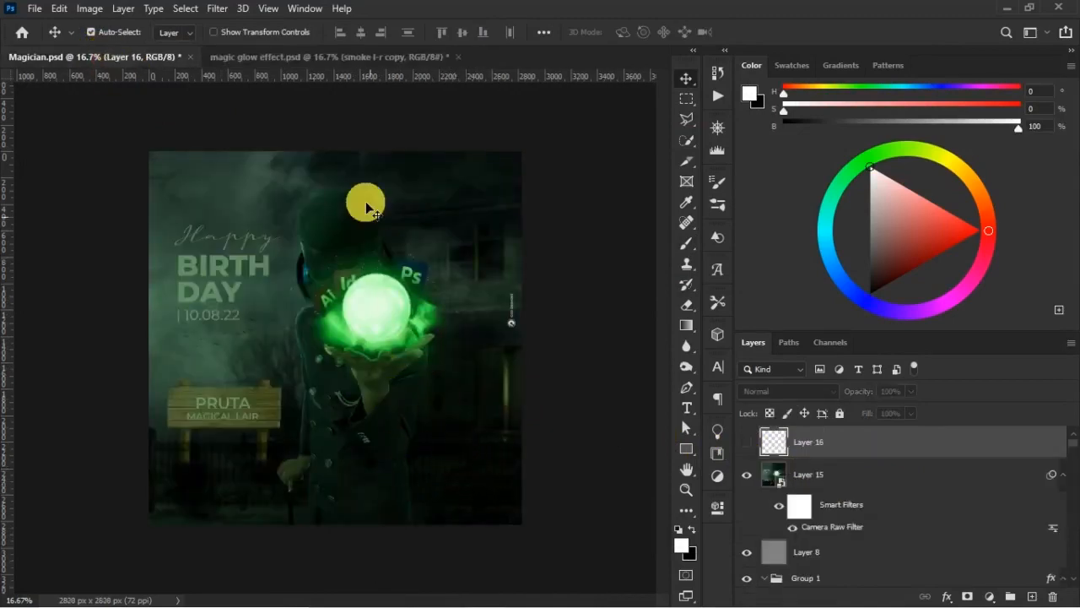
# - Compare the Magician.psd reference poster with the magic glow effect document by switching between them
pyautogui.click(347, 58)
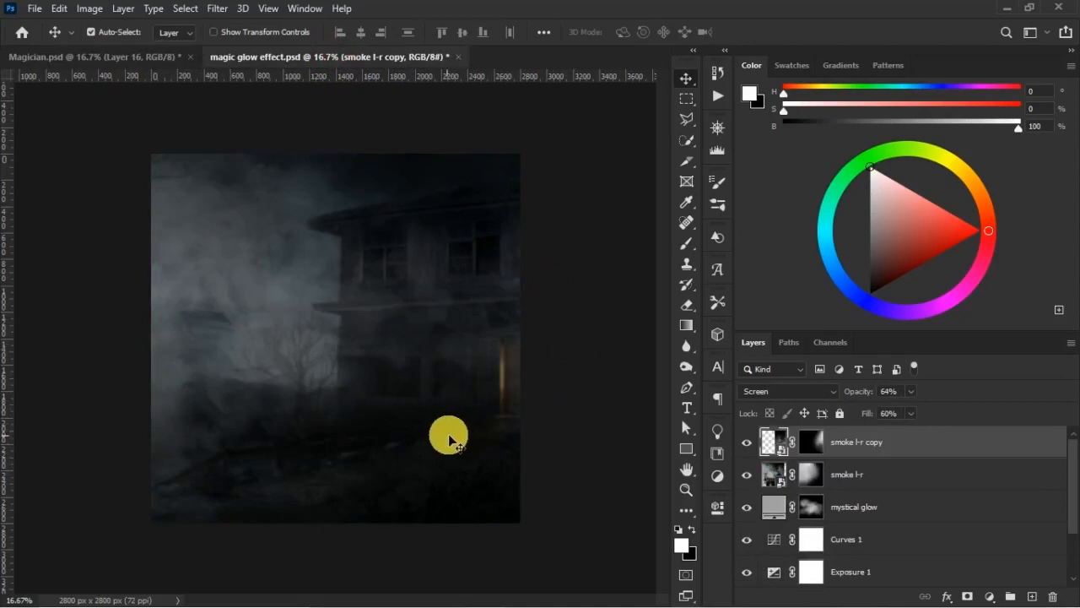
pyautogui.click(141, 65)
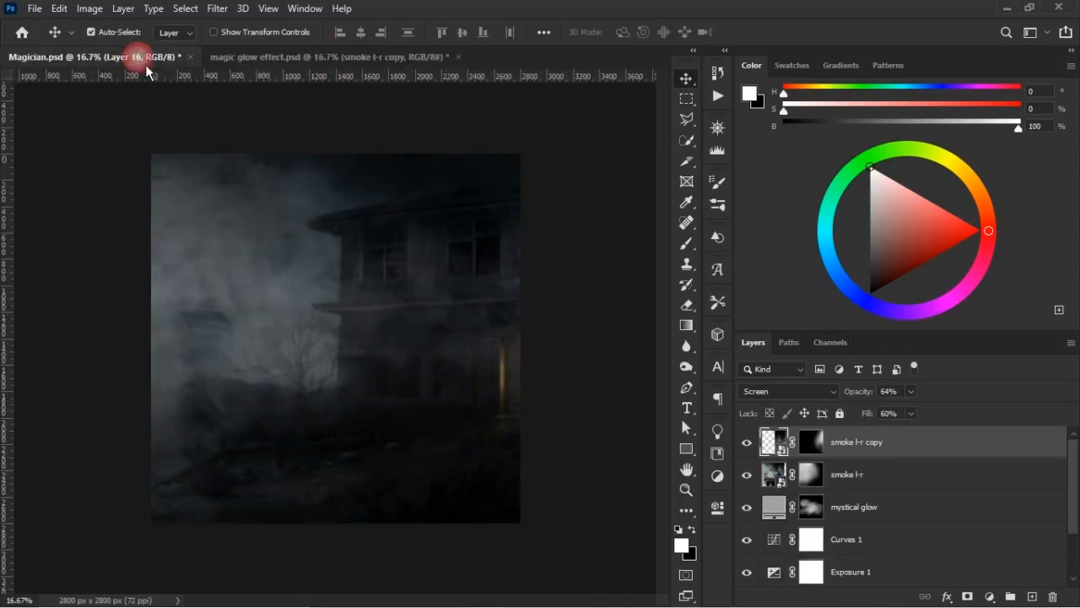
pyautogui.click(384, 57)
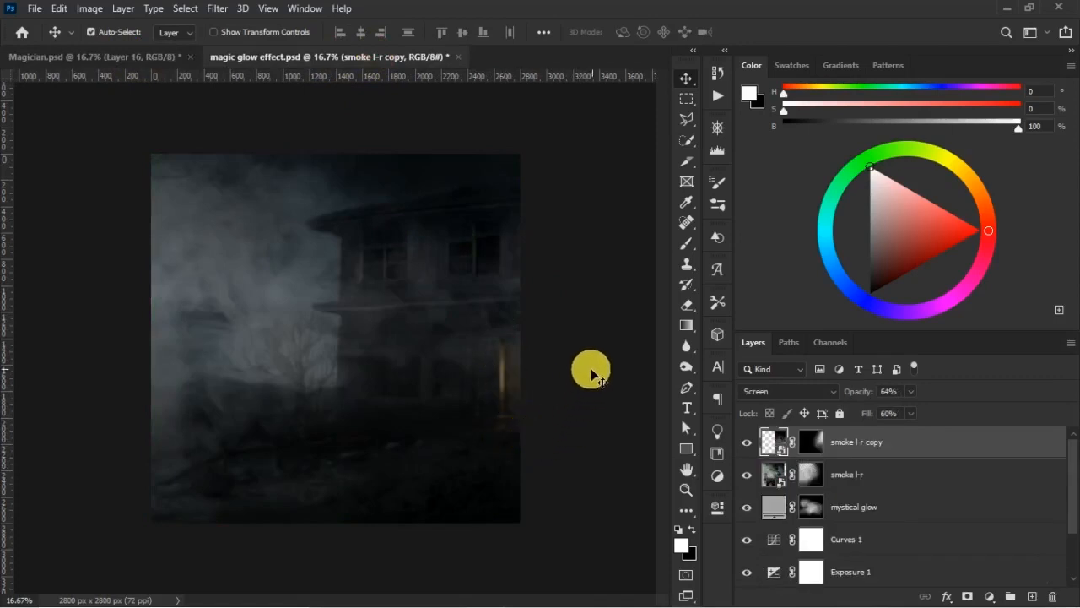
pyautogui.click(168, 63)
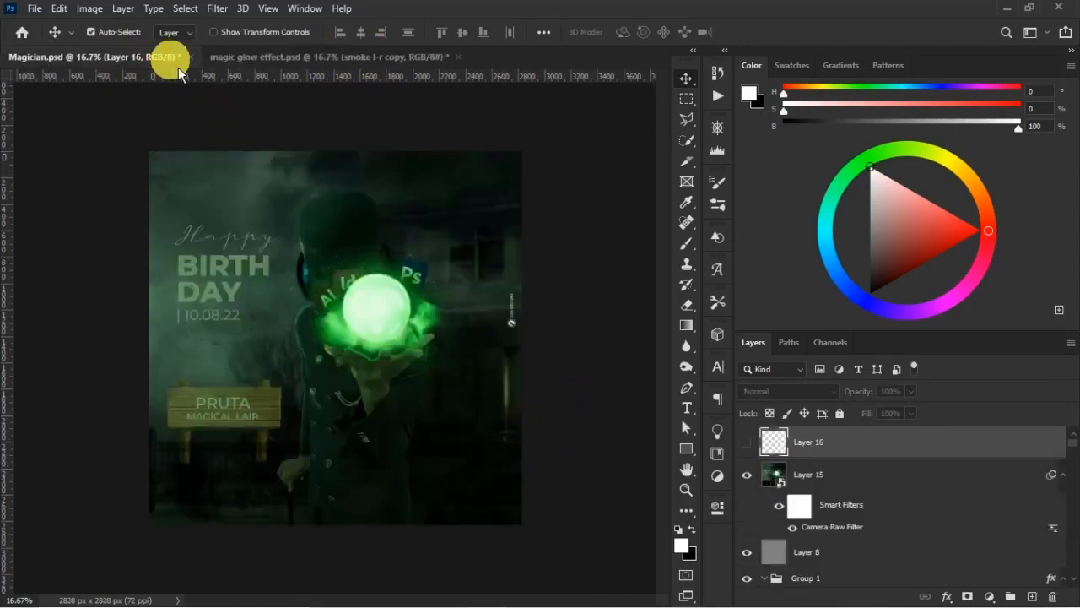
pyautogui.click(305, 61)
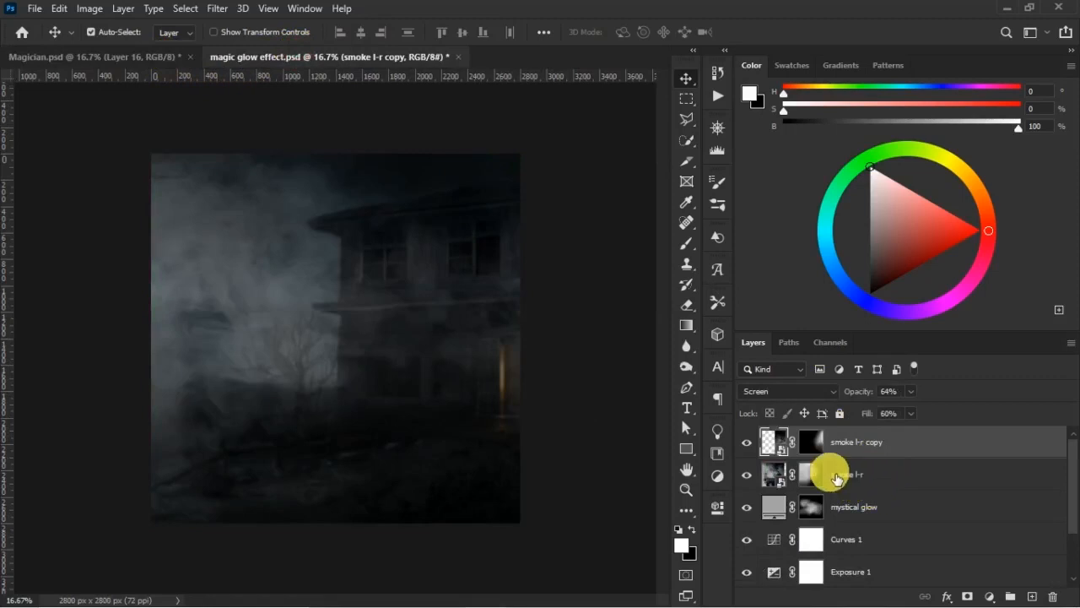
# - Place the black metal gate PNG from the Magic design folder as an embedded image, enlarged about its centre to about 2500 px wide
pyautogui.click(35, 9)
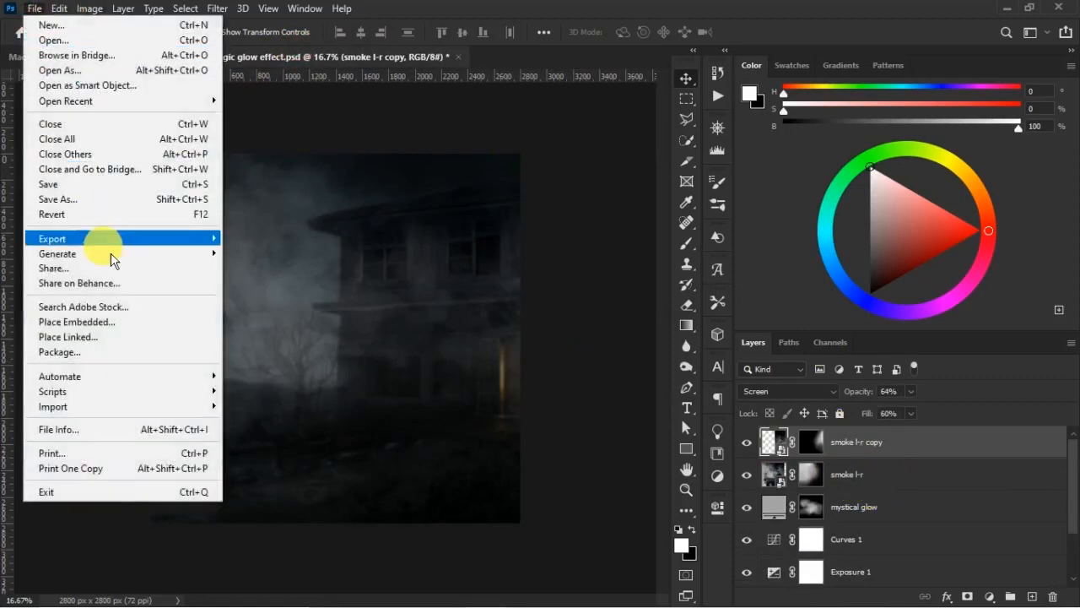
pyautogui.click(127, 326)
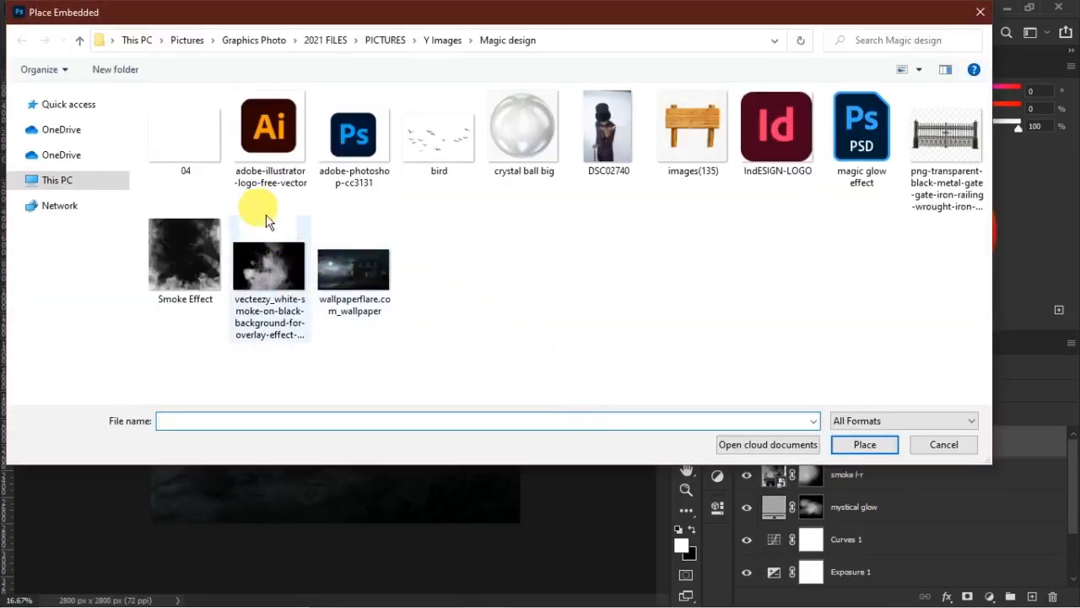
pyautogui.click(910, 196)
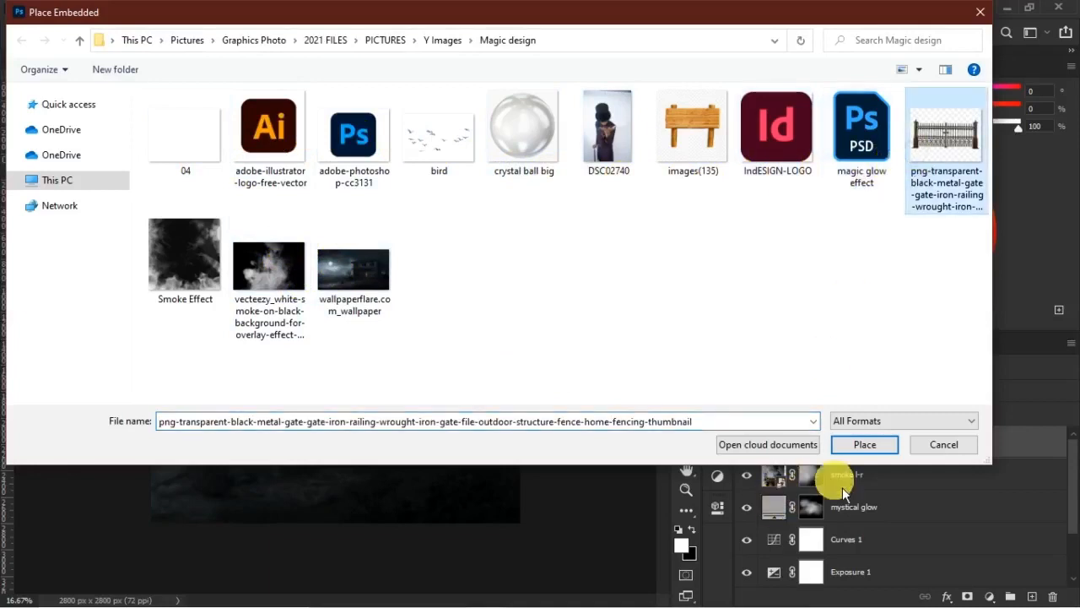
pyautogui.click(865, 444)
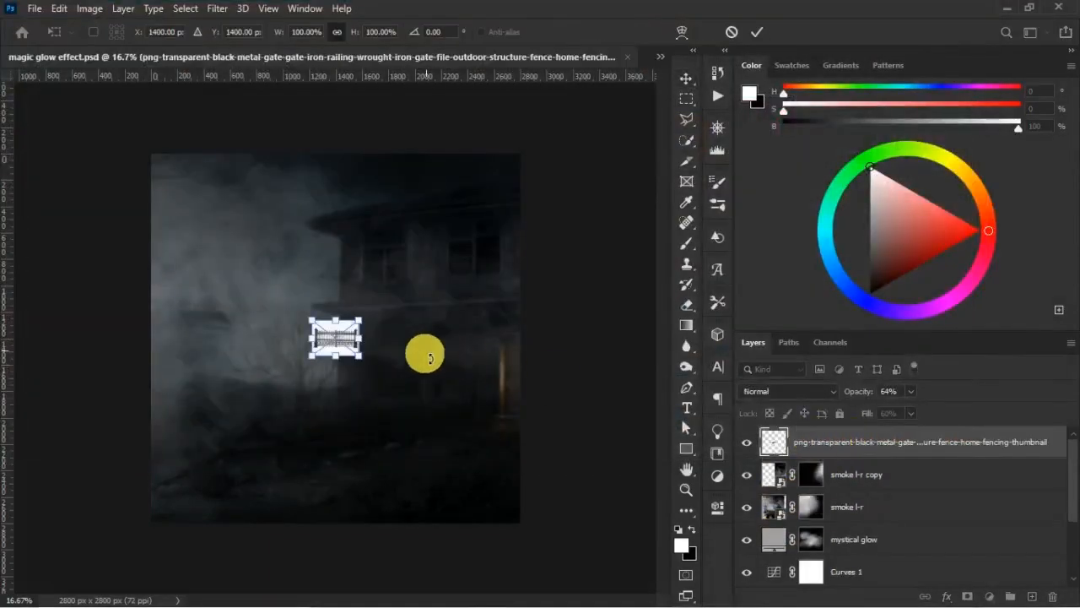
pyautogui.moveTo(361, 356); pyautogui.dragTo(515, 462)
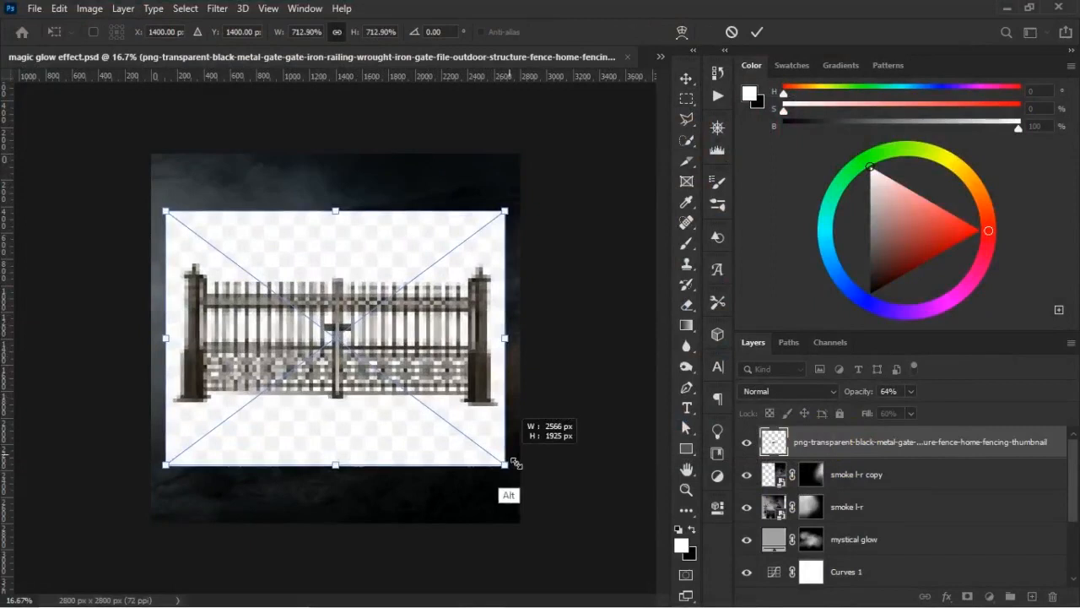
pyautogui.press('Return')
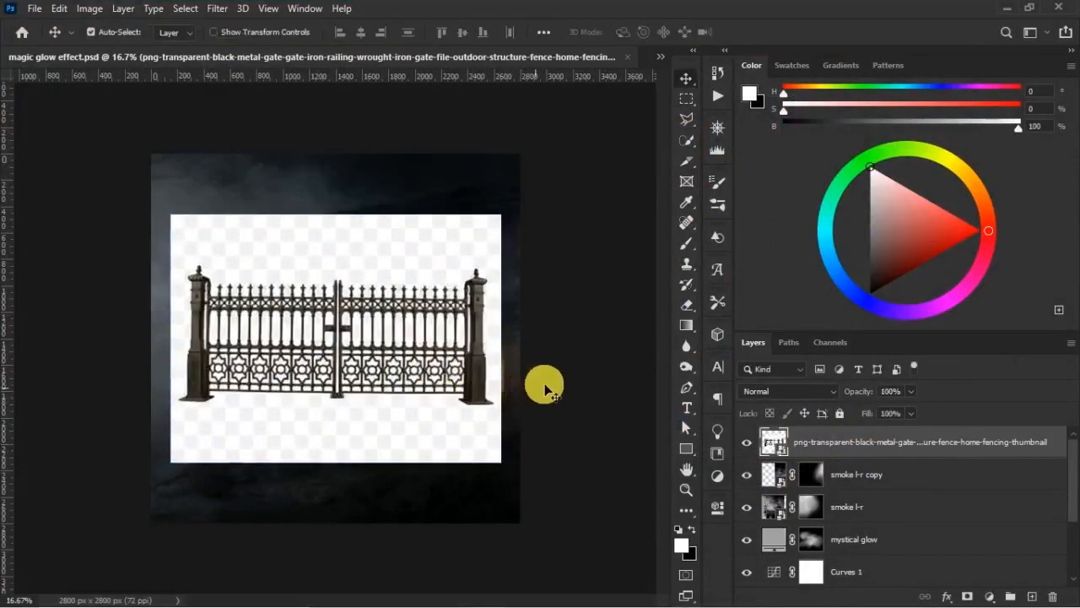
# - Rename the placed fence image's layer to "gate"
pyautogui.doubleClick(849, 444)
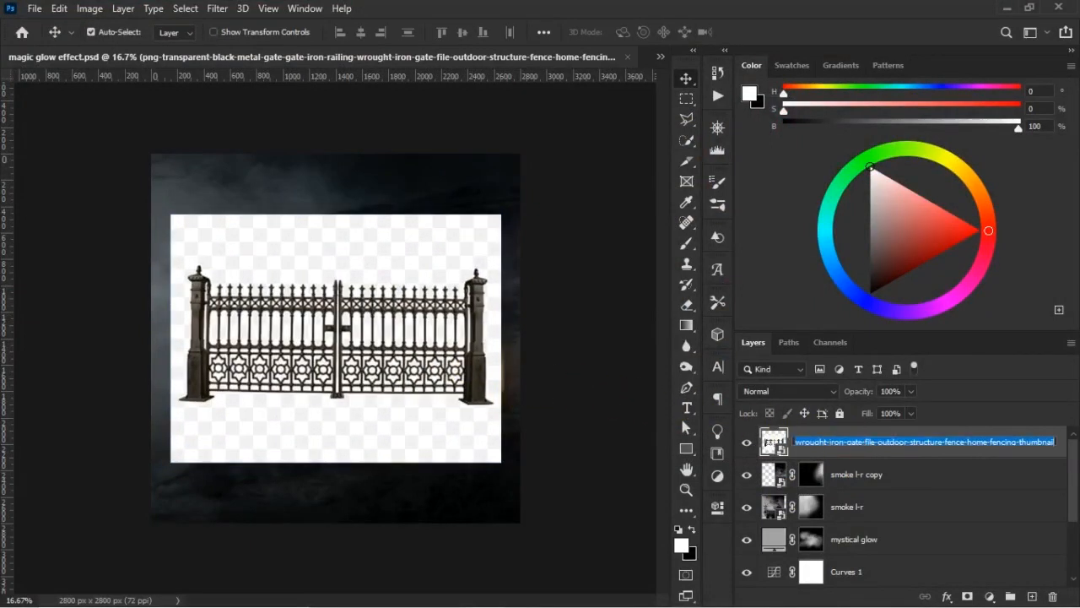
pyautogui.write('gate')
pyautogui.press('Return')
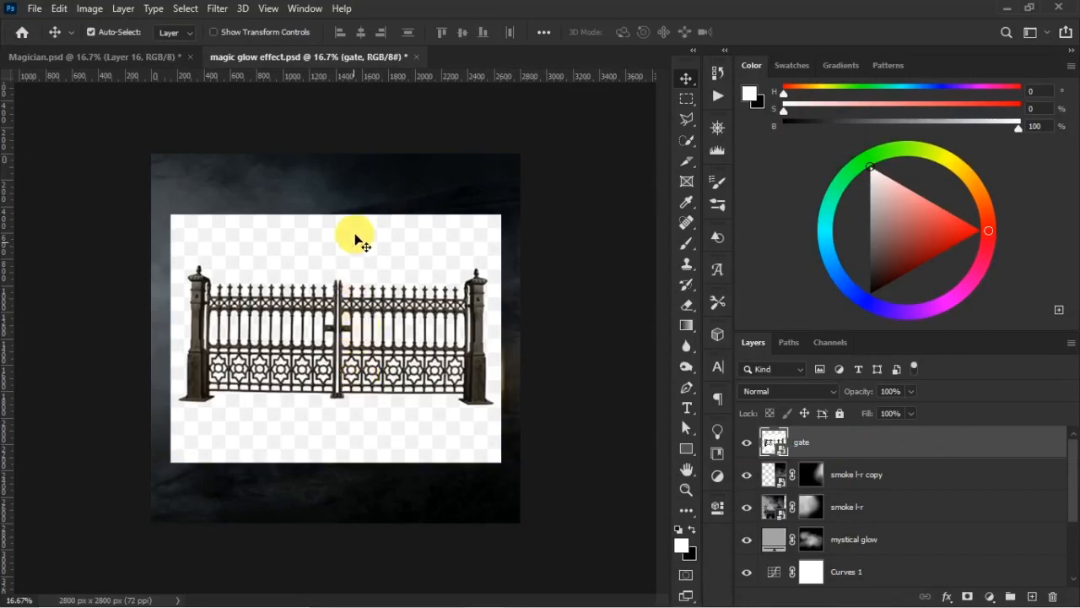
# - Select the iron gate on the gate layer with Select Subject, clearing any stray selection first
pyautogui.click(686, 140)
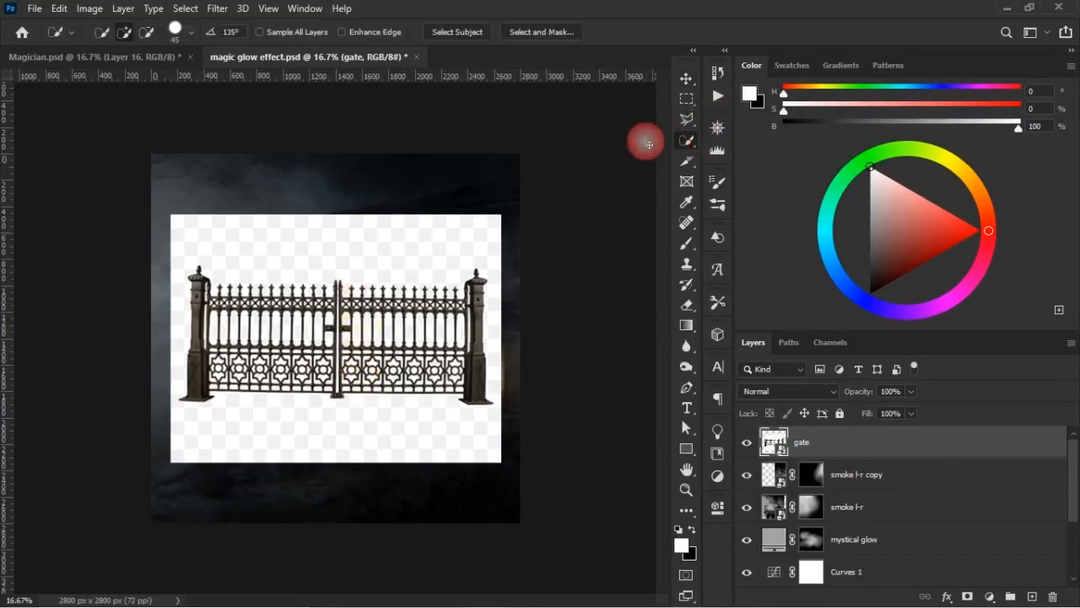
pyautogui.click(460, 34)
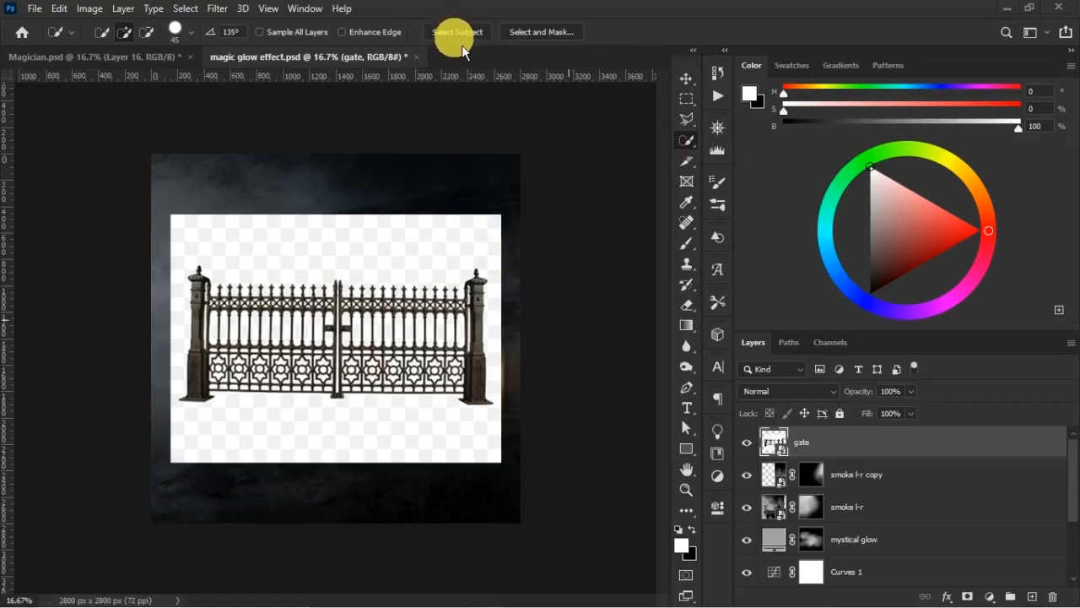
pyautogui.rightClick(353, 244)
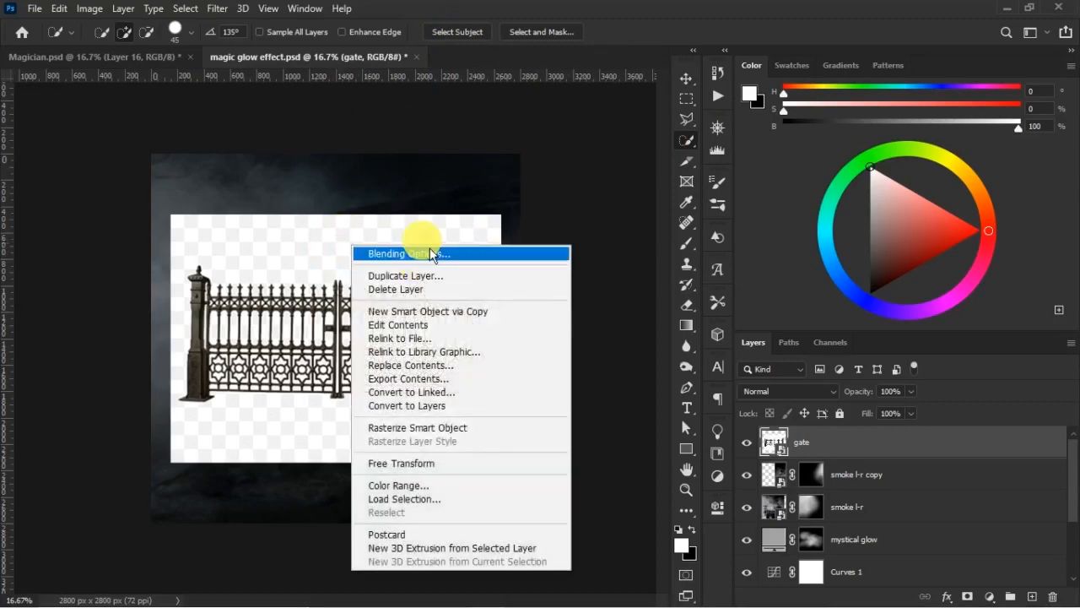
pyautogui.click(480, 48)
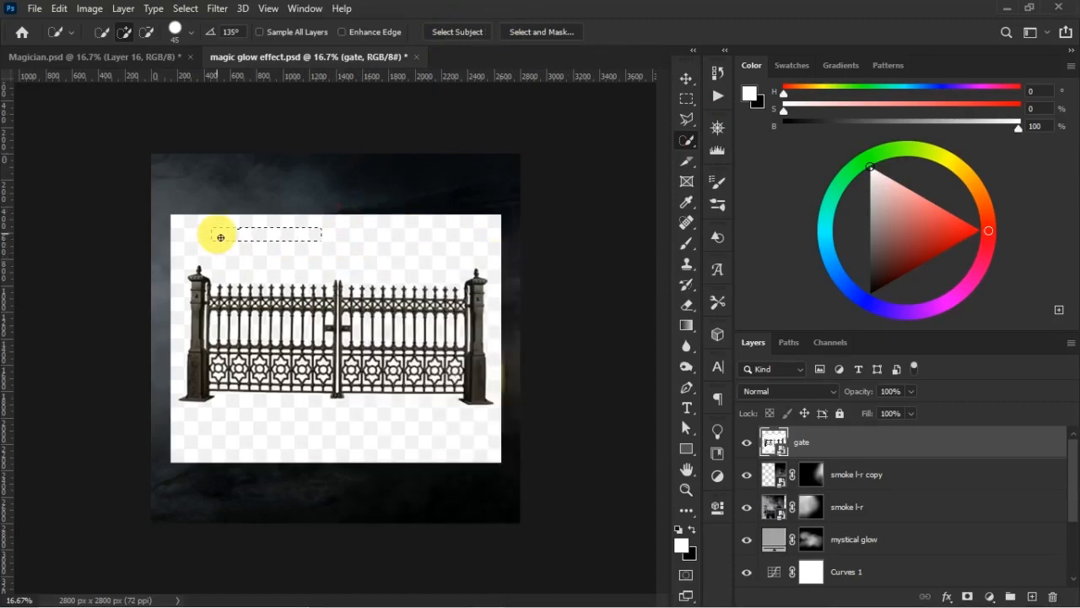
pyautogui.hotkey('ctrl', 'd')
pyautogui.click(466, 39)
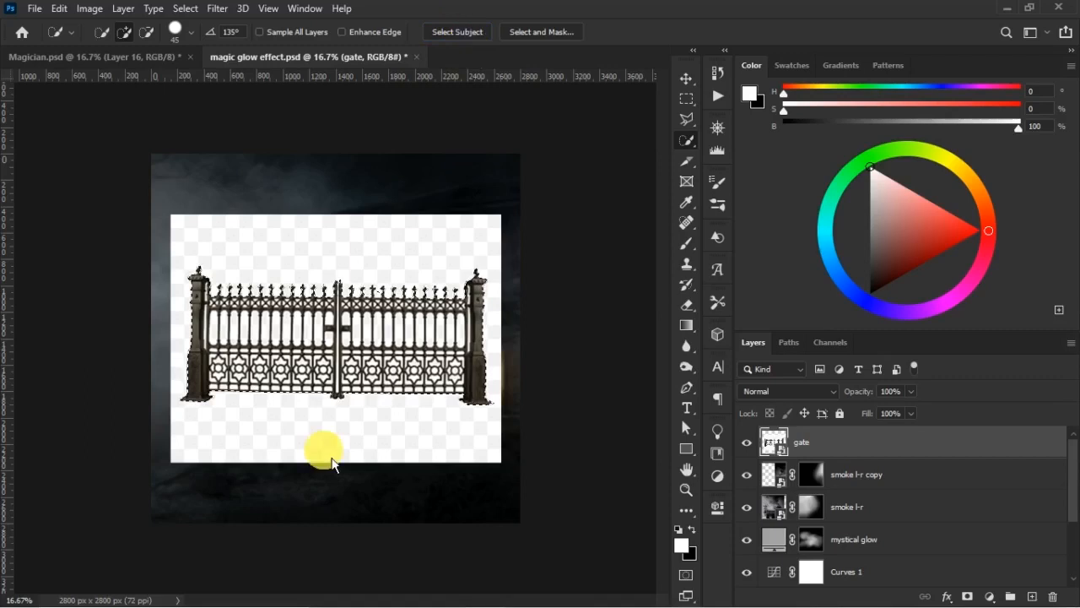
# - Refine the gate selection with Smooth 2, Feather 2.4 px, Contrast 16% and Shift Edge -30%, and turn it into a layer mask
pyautogui.click(557, 34)
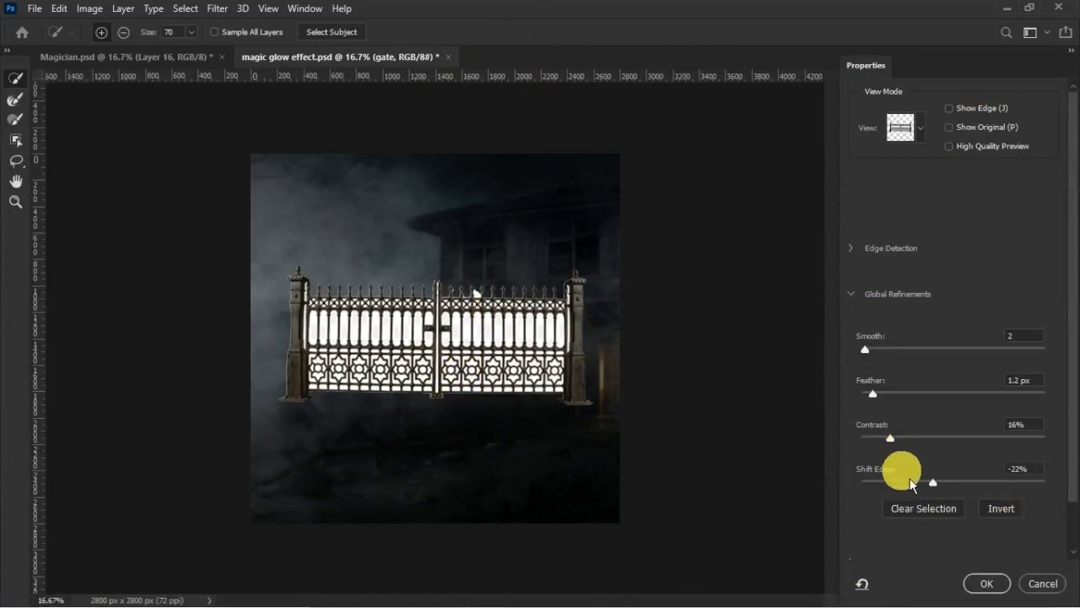
pyautogui.click(894, 404)
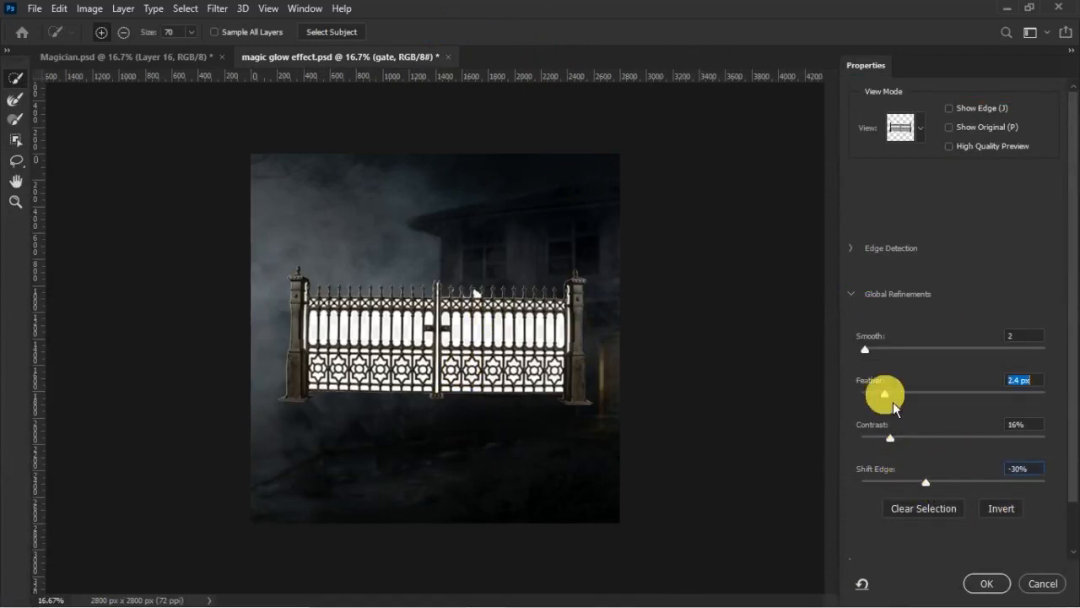
pyautogui.click(986, 583)
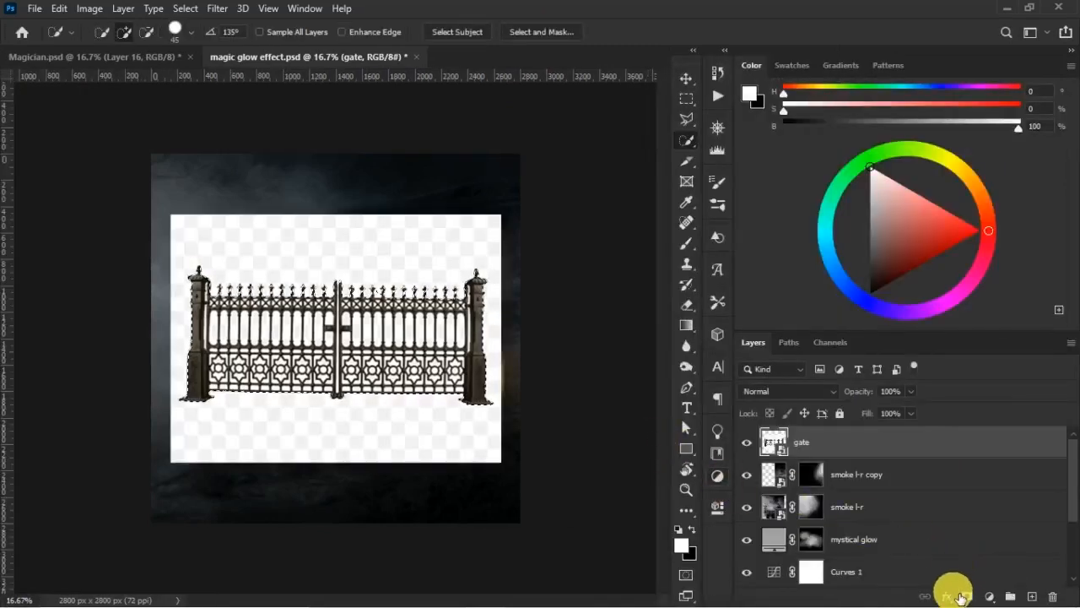
pyautogui.click(971, 598)
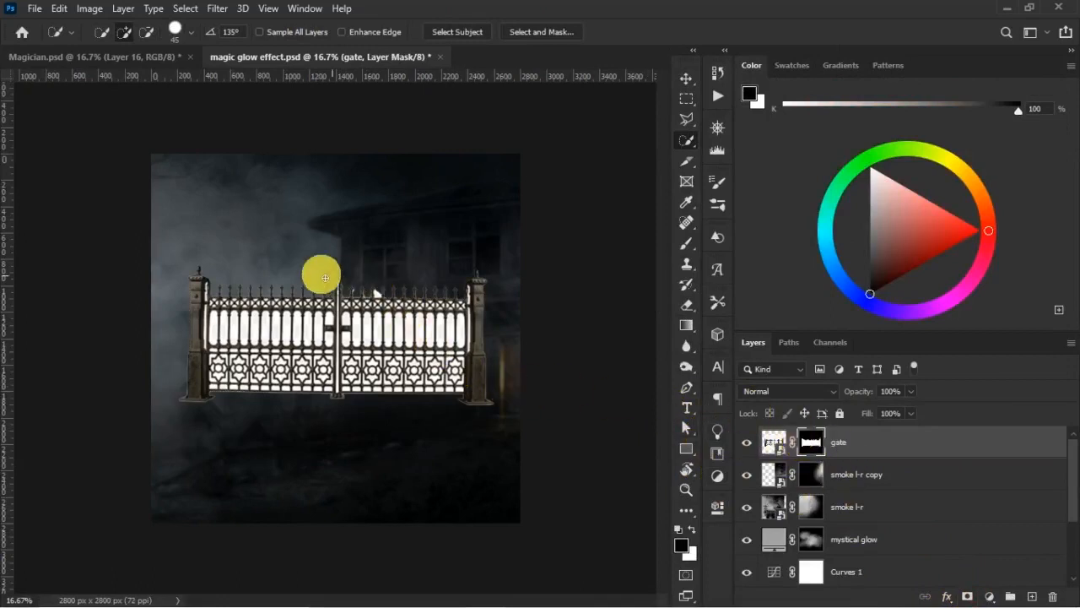
# - Rasterize the gate layer and apply its layer mask permanently
pyautogui.rightClick(878, 442)
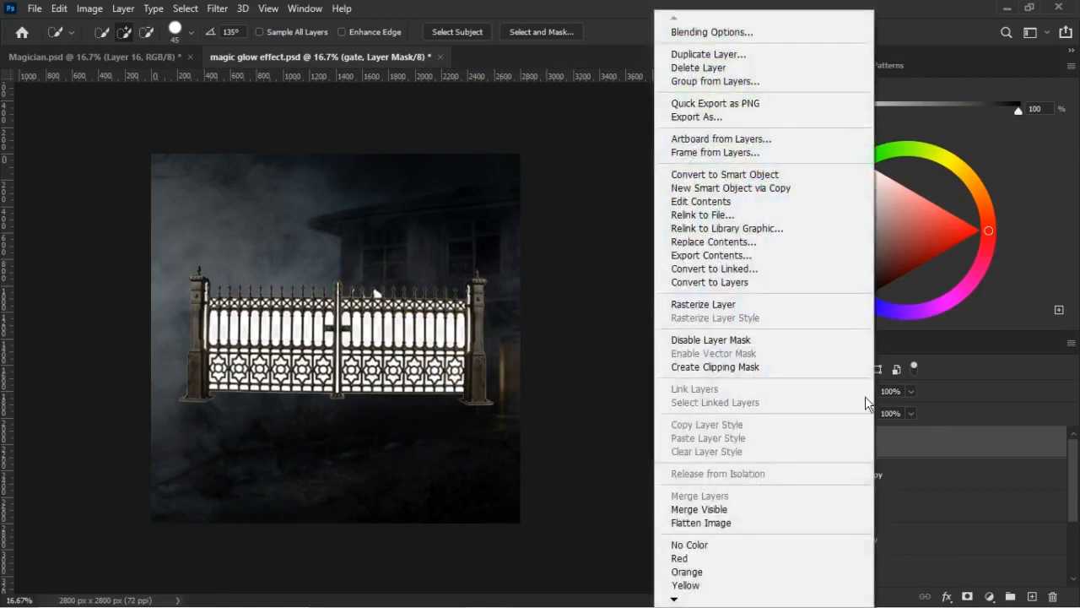
pyautogui.click(763, 305)
pyautogui.rightClick(806, 437)
pyautogui.click(846, 481)
pyautogui.moveTo(846, 481); pyautogui.dragTo(858, 438)
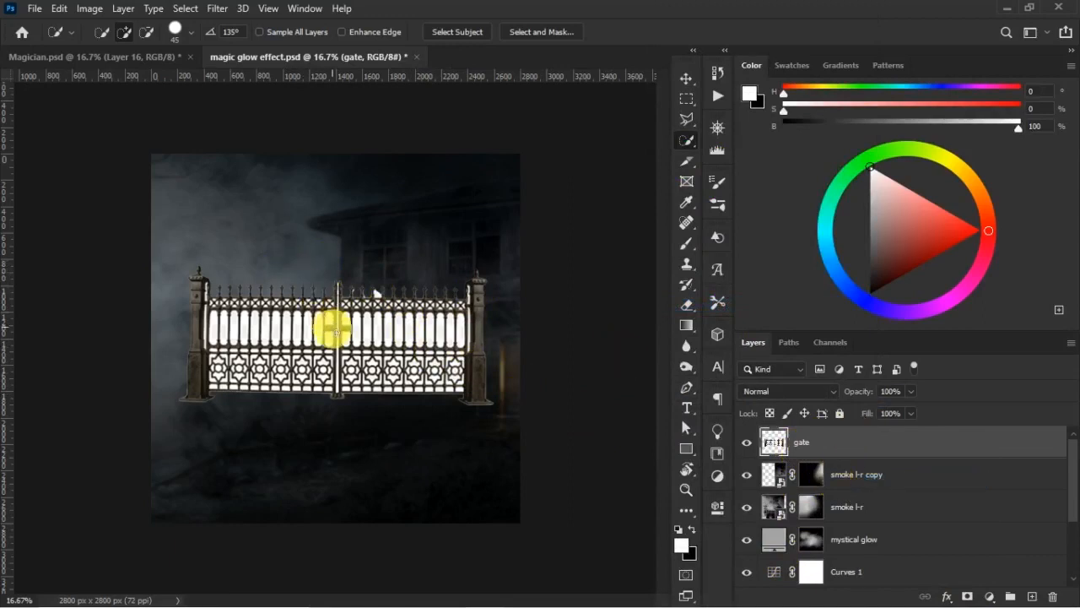
# - Move the gate to the lower-left part of the scene and set its blend mode to Multiply
pyautogui.press('v')
pyautogui.moveTo(359, 300); pyautogui.dragTo(232, 409)
pyautogui.click(248, 431)
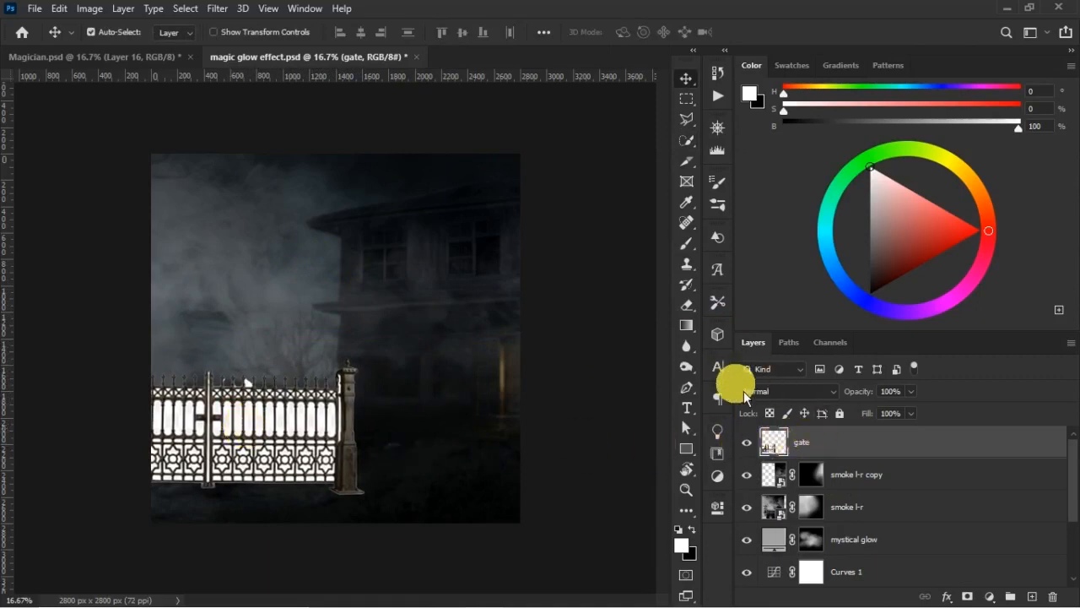
pyautogui.click(818, 392)
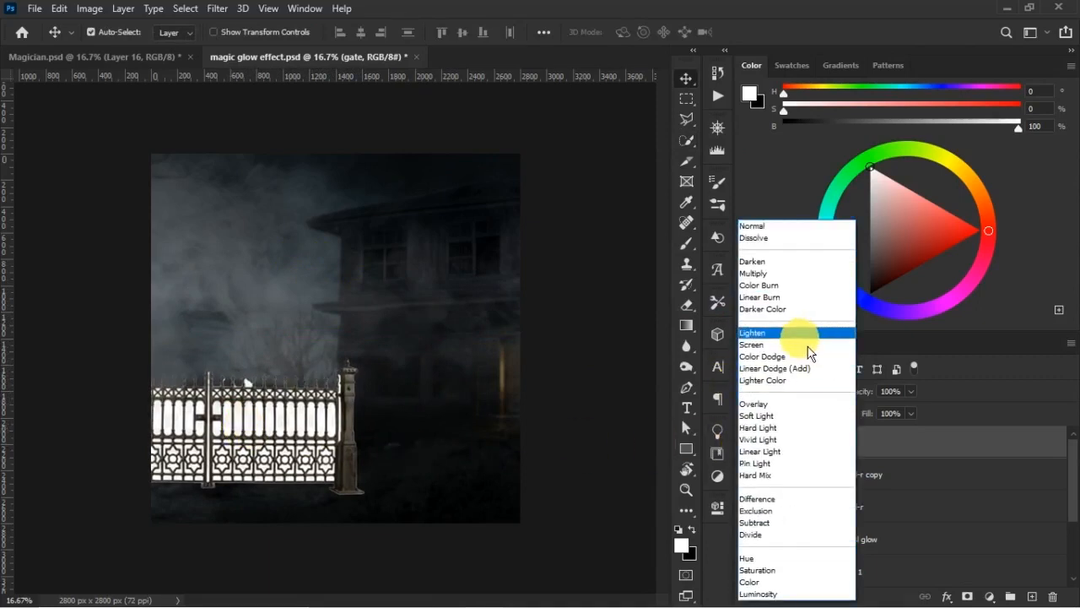
pyautogui.click(789, 274)
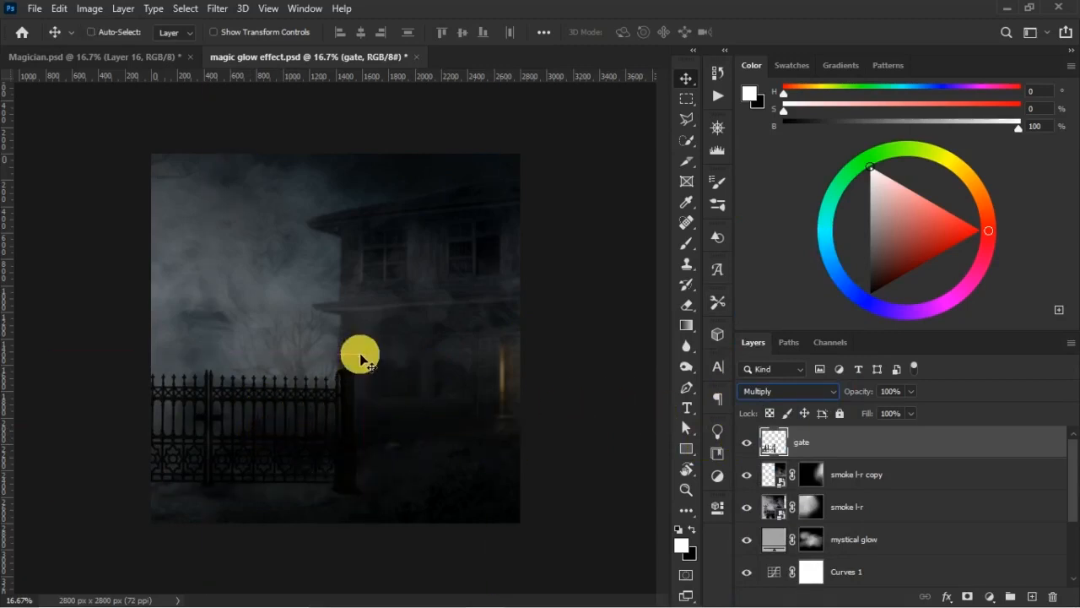
# - Scale the gate to about 86% and reposition it so its end pillar stands near the house's left corner
pyautogui.hotkey('ctrl', 't')
pyautogui.moveTo(371, 358); pyautogui.dragTo(329, 388)
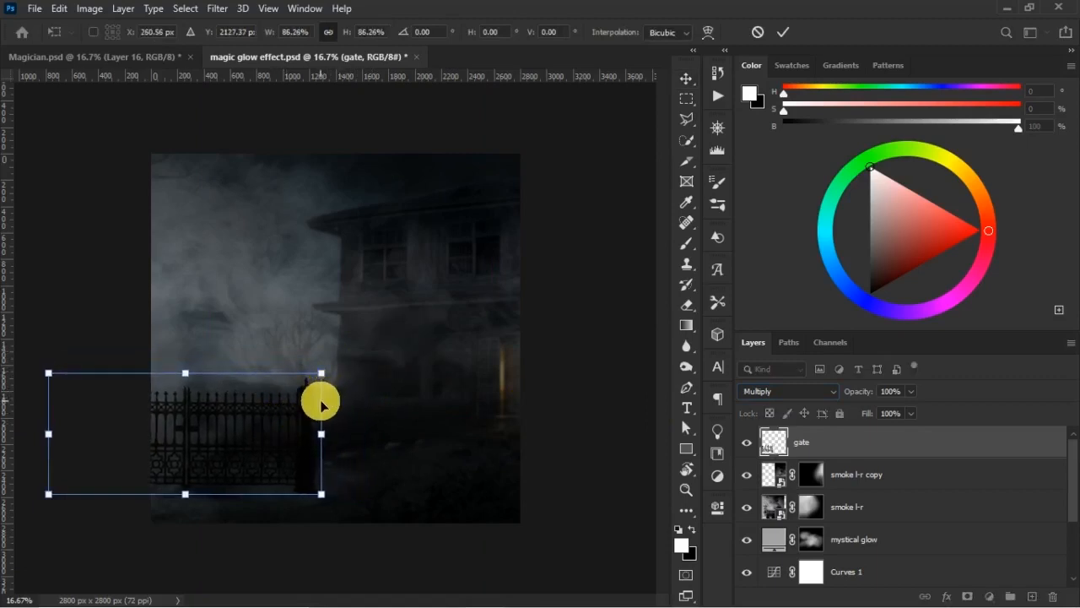
pyautogui.moveTo(258, 436); pyautogui.dragTo(292, 435)
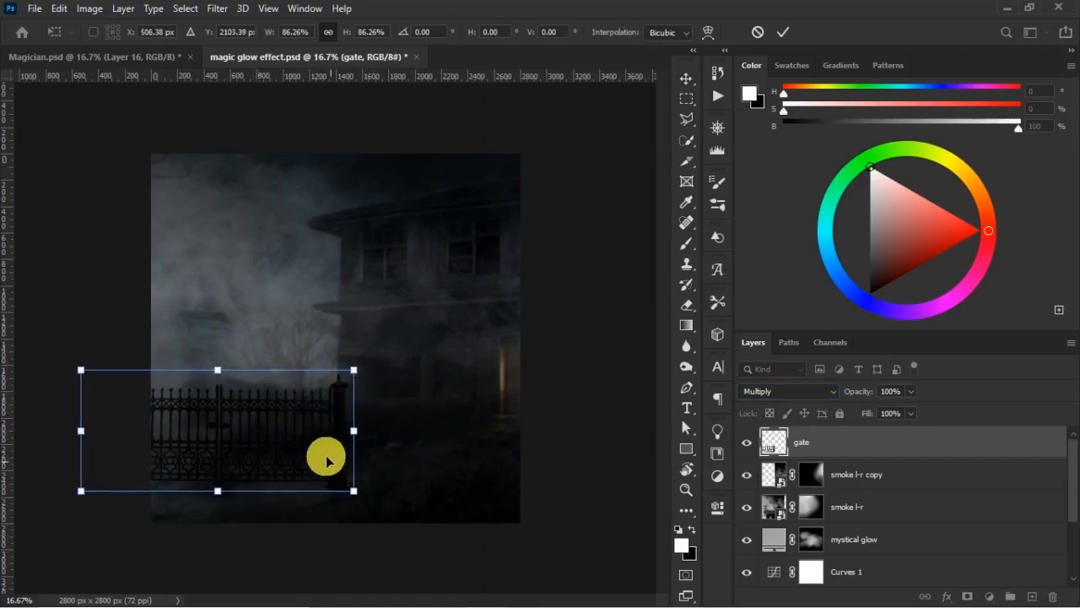
# - Distort the gate so its bottom edge slopes down toward the end pillar, and shift it slightly upward against the house corner
pyautogui.rightClick(314, 431)
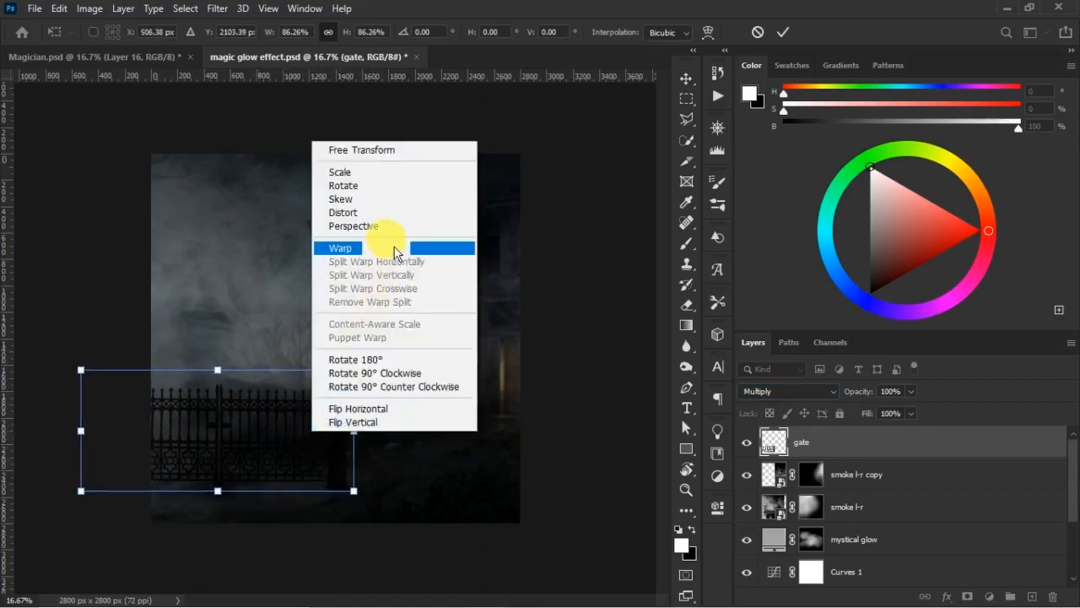
pyautogui.click(357, 212)
pyautogui.moveTo(354, 490); pyautogui.dragTo(363, 518)
pyautogui.moveTo(82, 371); pyautogui.dragTo(88, 363)
pyautogui.moveTo(81, 490); pyautogui.dragTo(80, 480)
pyautogui.moveTo(360, 512); pyautogui.dragTo(362, 496)
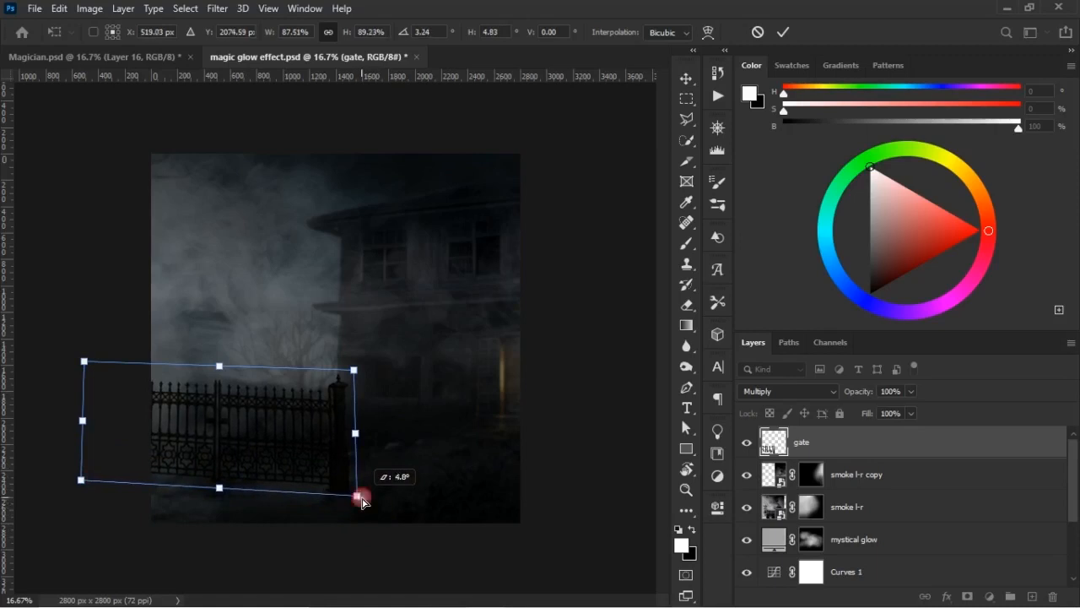
pyautogui.rightClick(323, 440)
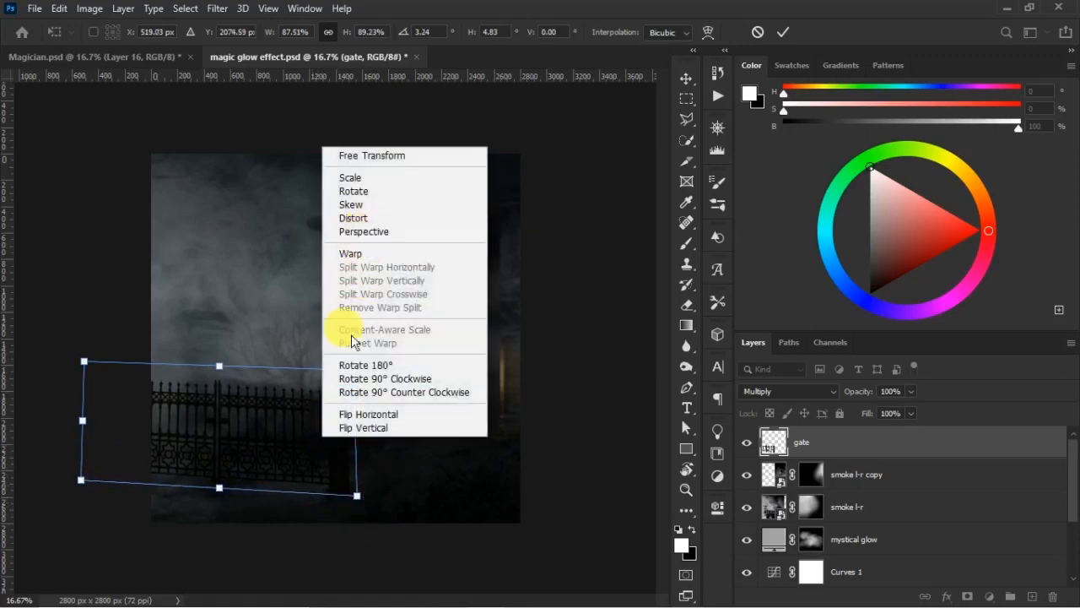
pyautogui.moveTo(354, 459); pyautogui.dragTo(355, 456)
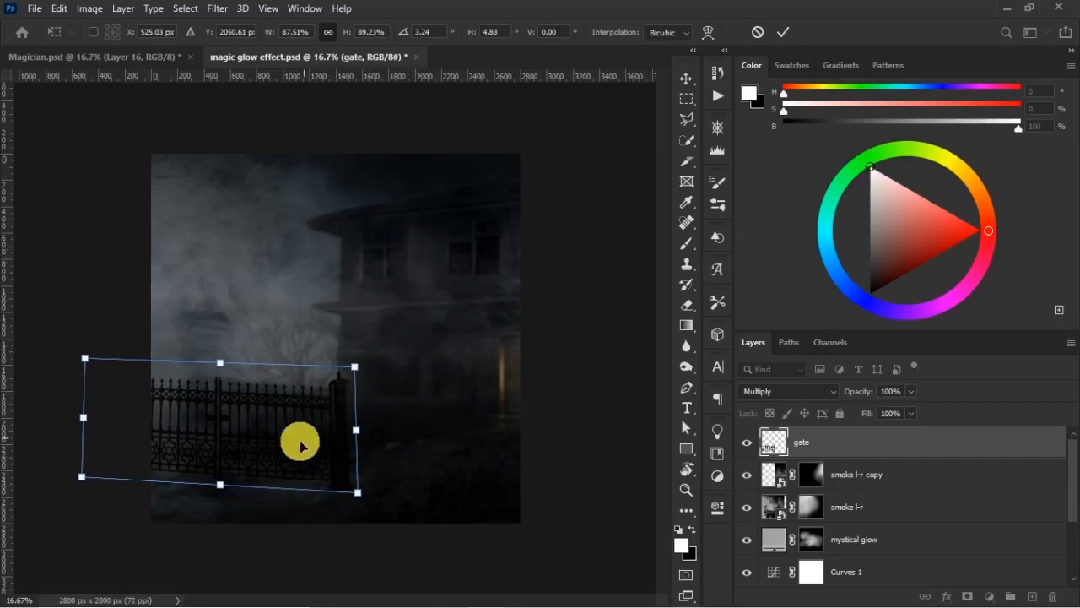
pyautogui.moveTo(353, 369); pyautogui.dragTo(352, 367)
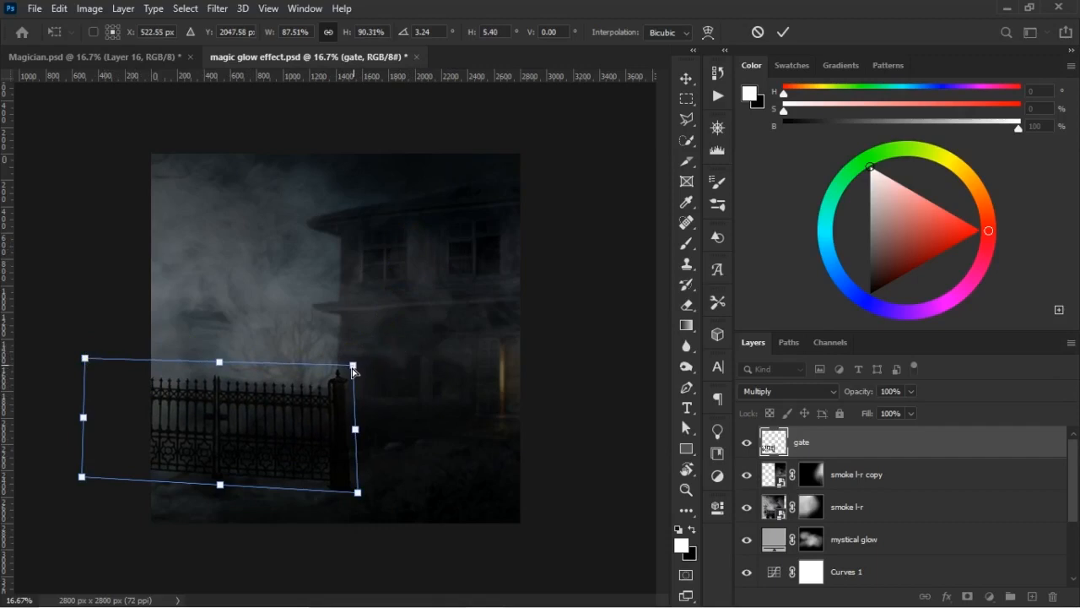
pyautogui.moveTo(87, 360); pyautogui.dragTo(88, 365)
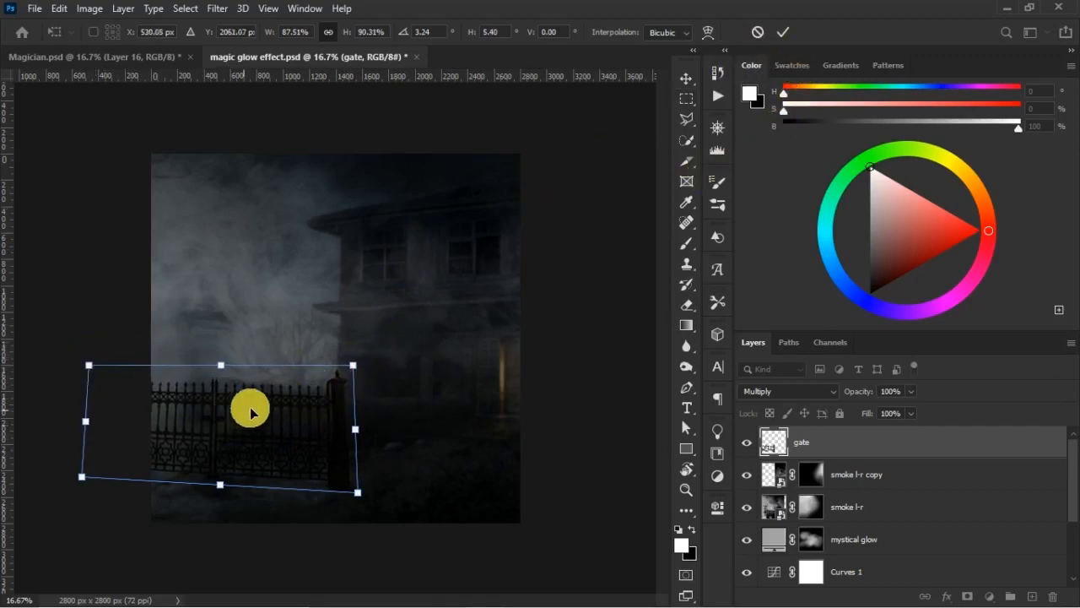
# - Scale the distorted gate down to about 78.5% width and 80.3% height, keeping its pillar by the house corner, and apply the transform
pyautogui.rightClick(276, 426)
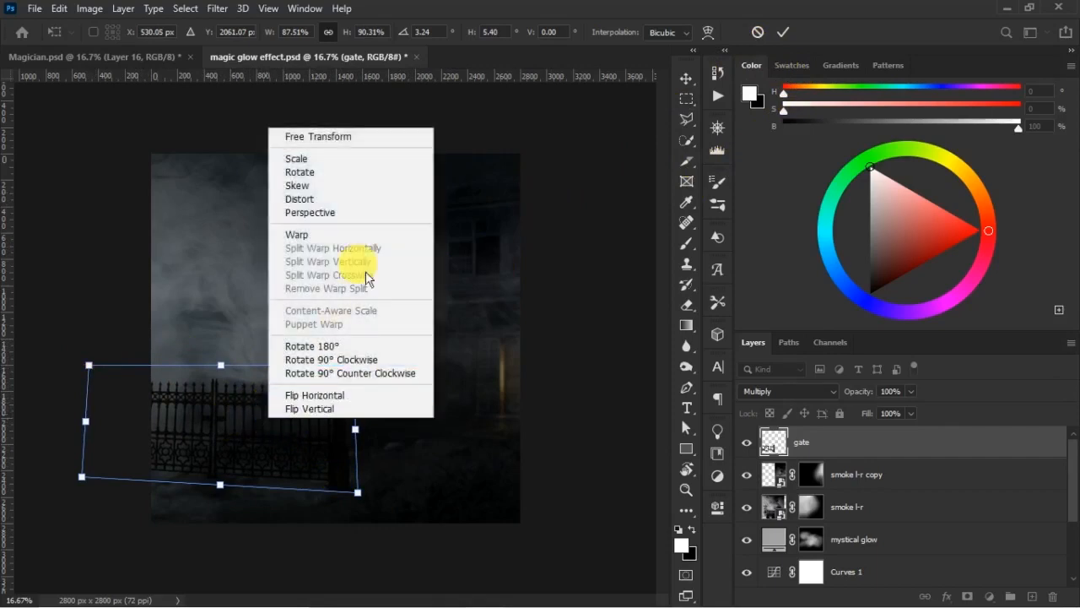
pyautogui.click(369, 137)
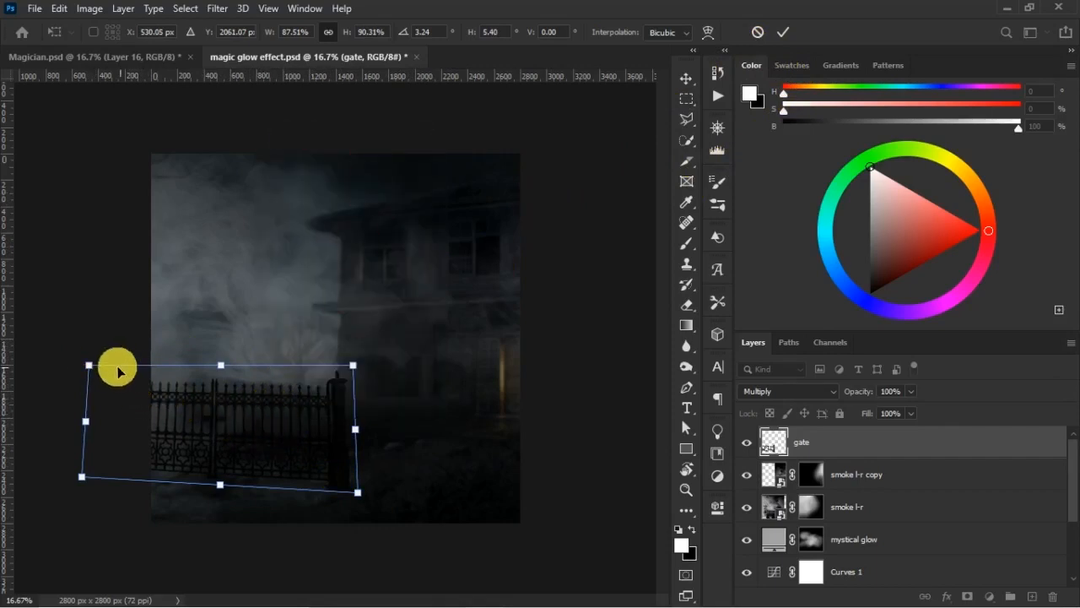
pyautogui.moveTo(88, 366); pyautogui.dragTo(118, 387)
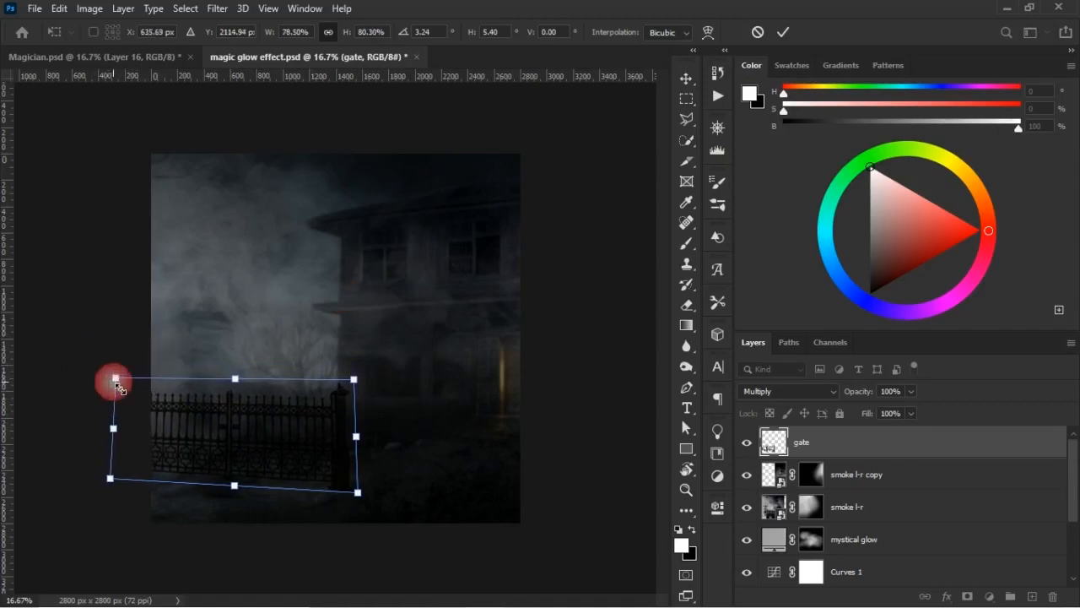
pyautogui.click(783, 32)
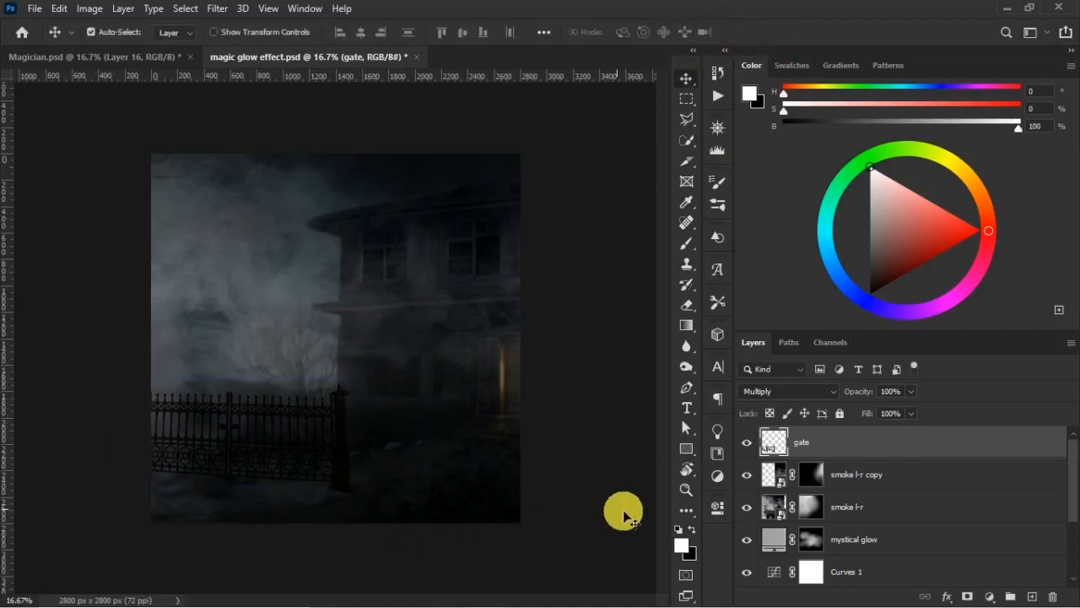
# - Duplicate the gate layer and open the copy for free transform
pyautogui.press('ctrl')
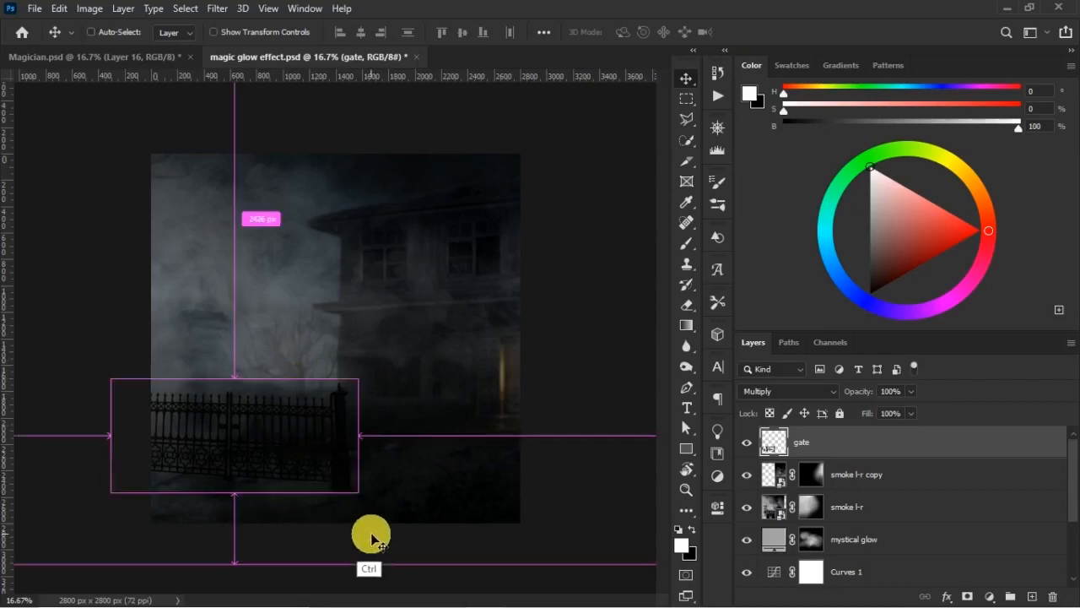
pyautogui.hotkey('ctrl', 'j')
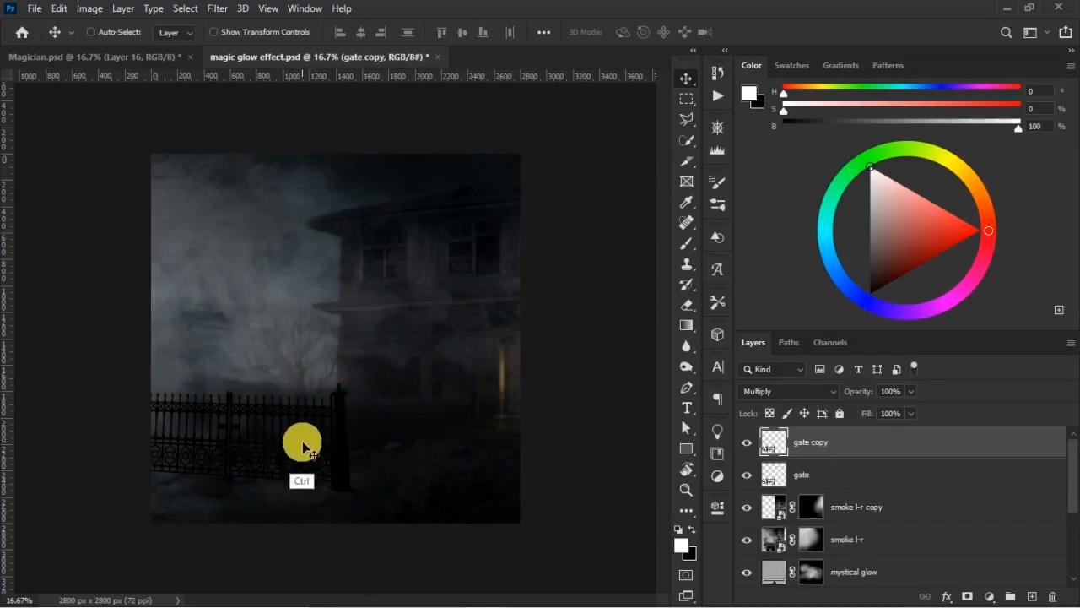
pyautogui.hotkey('ctrl', 't')
pyautogui.rightClick(303, 434)
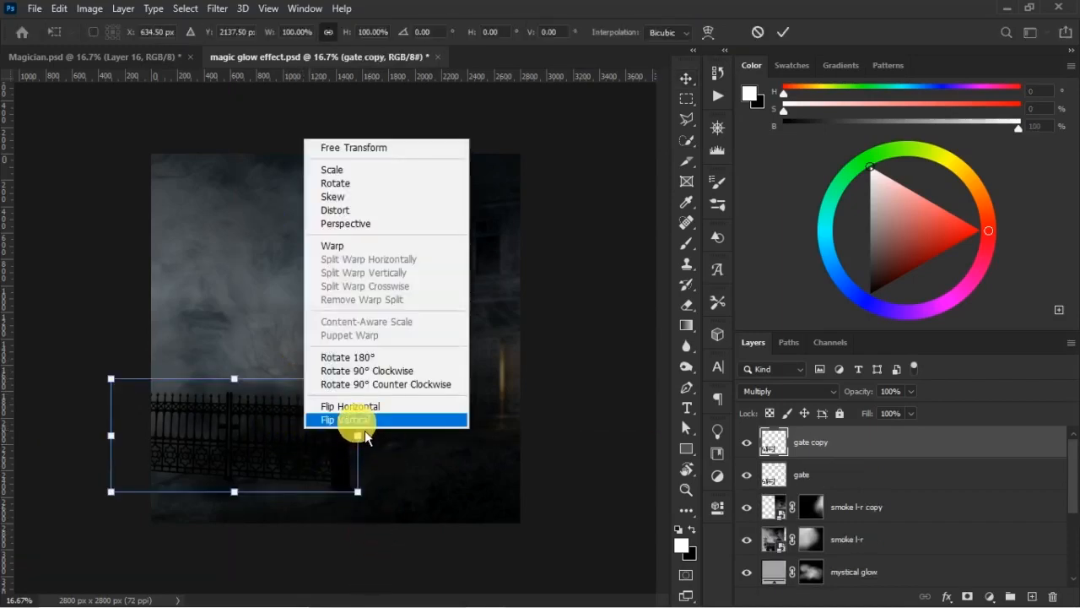
pyautogui.click(368, 422)
pyautogui.moveTo(265, 444); pyautogui.dragTo(561, 446)
pyautogui.hotkey('ctrl', 'z')
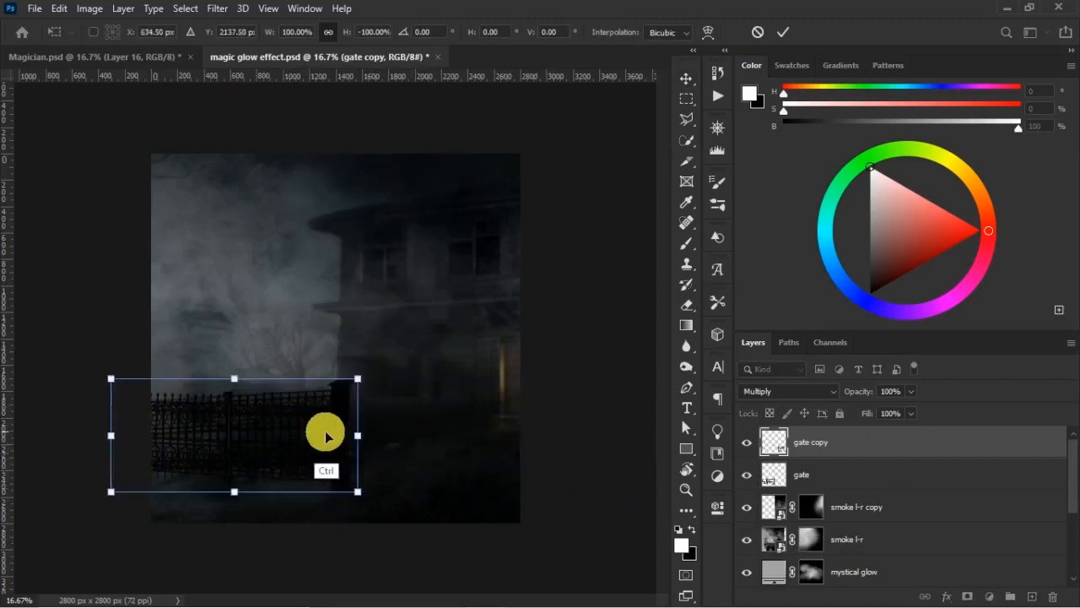
# - Flip the gate copy horizontally and place it in the lower-right part of the scene, with its pillar facing the first gate
pyautogui.rightClick(292, 434)
pyautogui.click(373, 408)
pyautogui.moveTo(357, 404); pyautogui.dragTo(582, 445)
pyautogui.moveTo(448, 454); pyautogui.dragTo(469, 440)
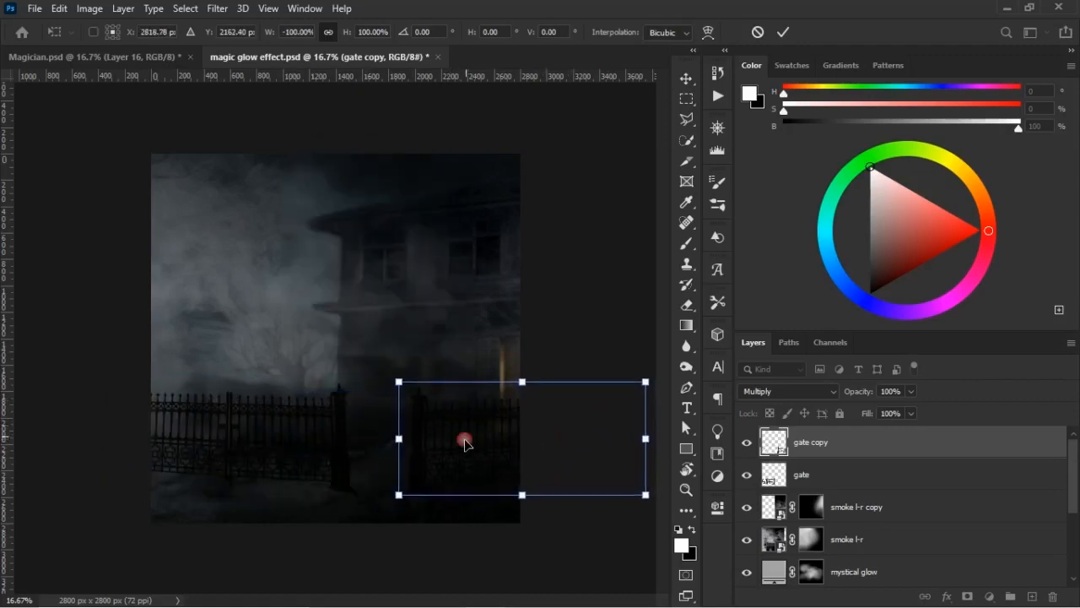
# - Distort the gate copy, raising the pillar-side bottom corner and lowering the outer bottom corner, and apply the transform
pyautogui.rightClick(435, 437)
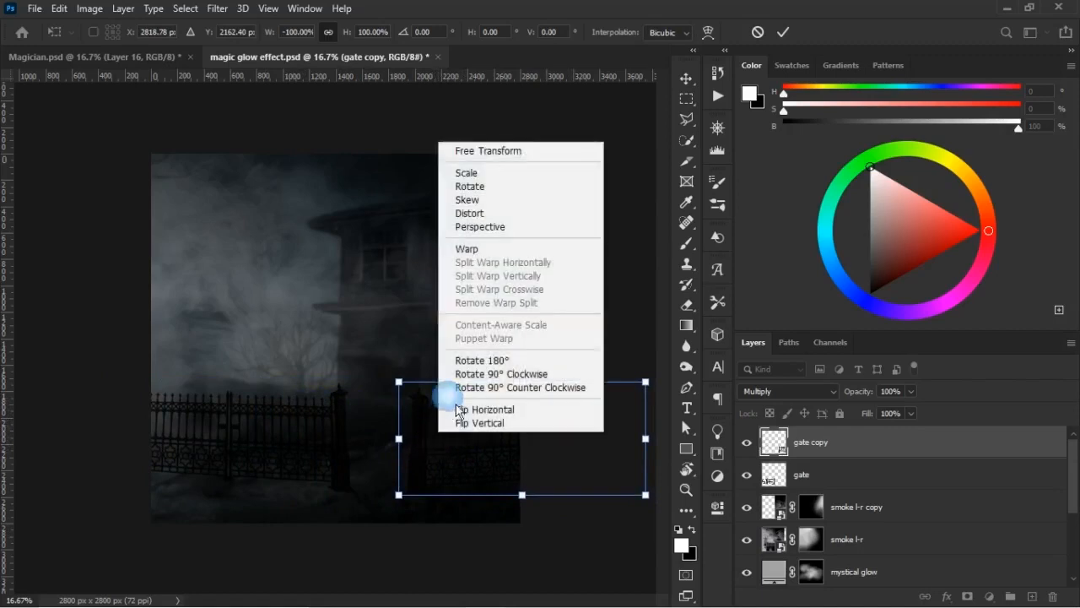
pyautogui.click(507, 216)
pyautogui.moveTo(400, 493); pyautogui.dragTo(397, 487)
pyautogui.moveTo(399, 381)
pyautogui.mouseDown()
pyautogui.moveTo(388, 379)
pyautogui.moveTo(405, 384)
pyautogui.mouseUp()
pyautogui.moveTo(655, 487)
pyautogui.mouseDown()
pyautogui.moveTo(652, 515)
pyautogui.moveTo(649, 504)
pyautogui.mouseUp()
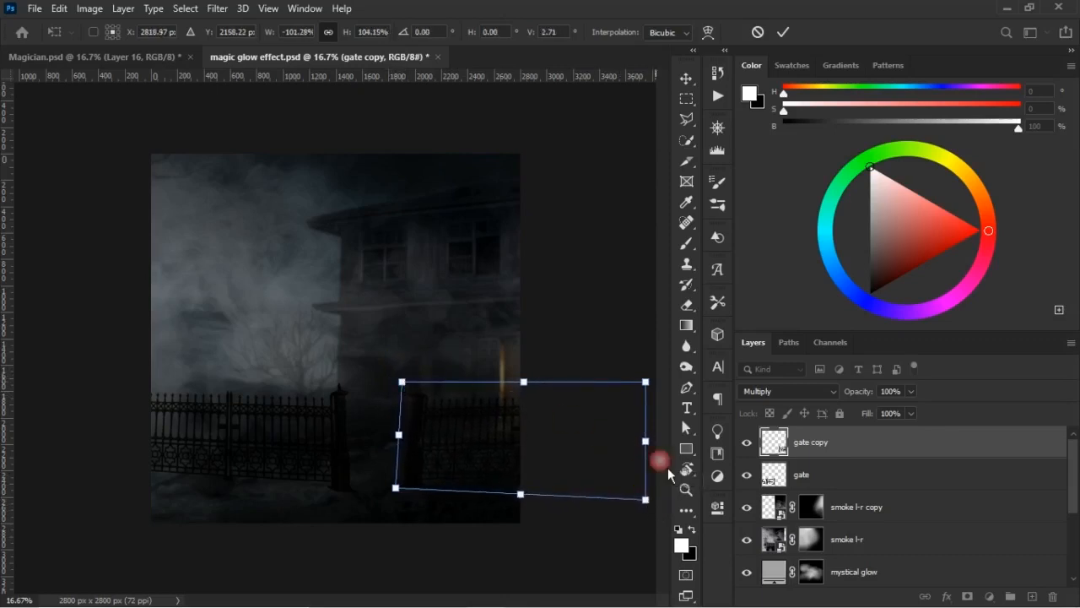
pyautogui.click(782, 32)
# - Reposition both gates slightly so their pillars frame a narrow opening in front of the house
pyautogui.moveTo(470, 419); pyautogui.dragTo(413, 448)
pyautogui.click(322, 414)
pyautogui.moveTo(334, 424); pyautogui.dragTo(331, 425)
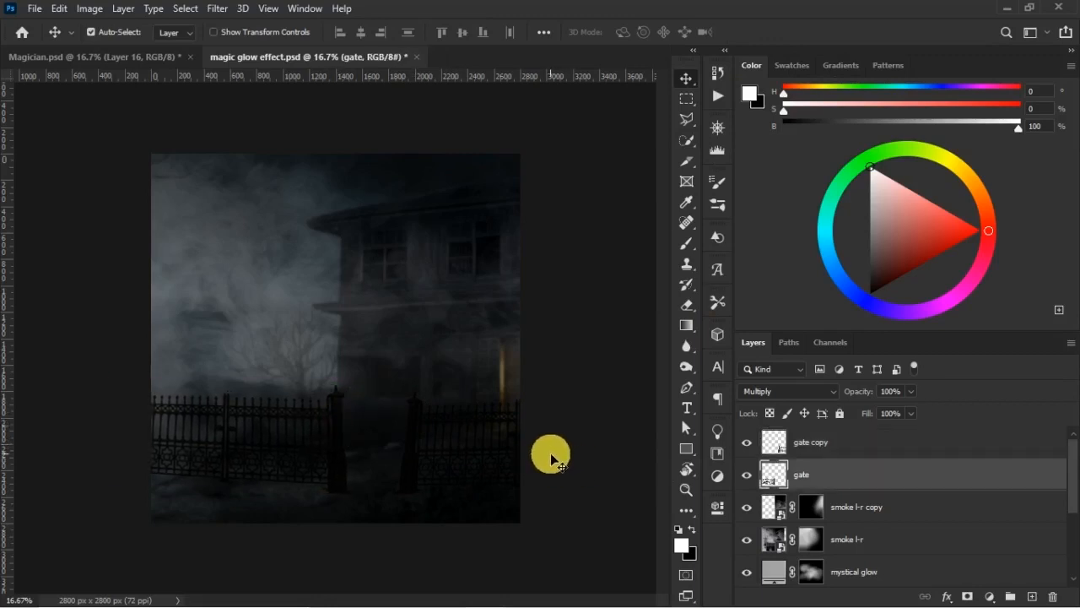
pyautogui.moveTo(537, 436); pyautogui.dragTo(406, 419)
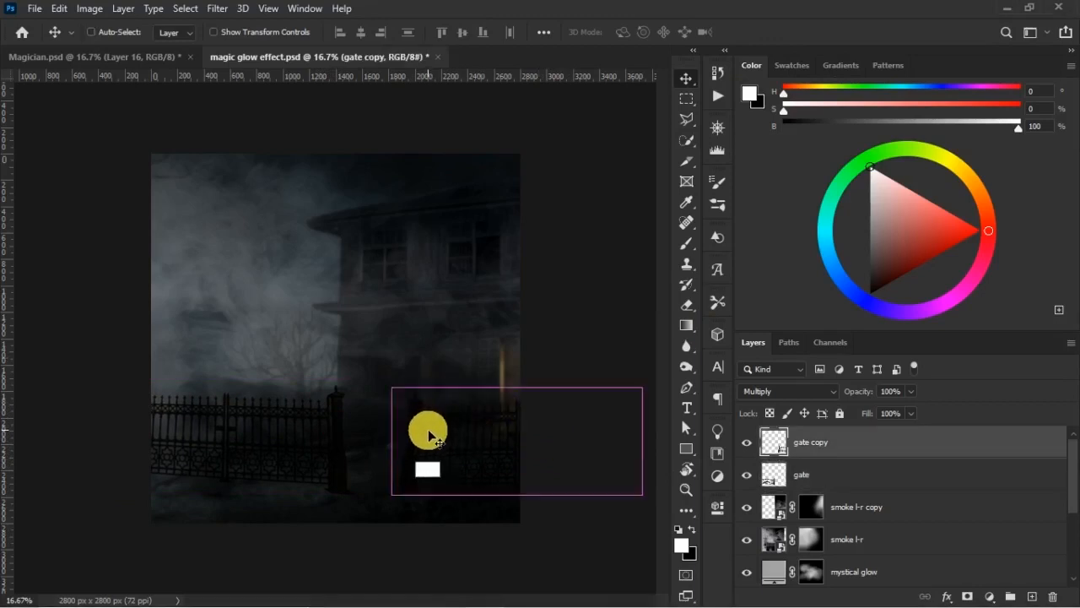
# - Distort the gate copy by pulling its pillar-side top corner slightly outward toward the opening
pyautogui.hotkey('ctrl', 't')
pyautogui.rightClick(415, 416)
pyautogui.click(462, 200)
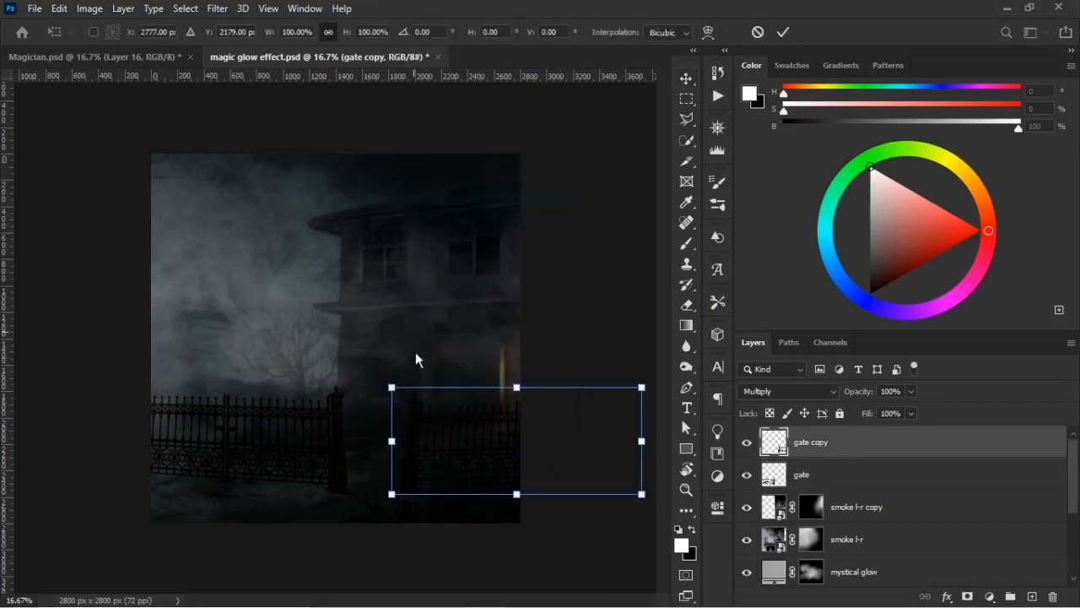
pyautogui.moveTo(391, 389); pyautogui.dragTo(380, 390)
pyautogui.click(782, 33)
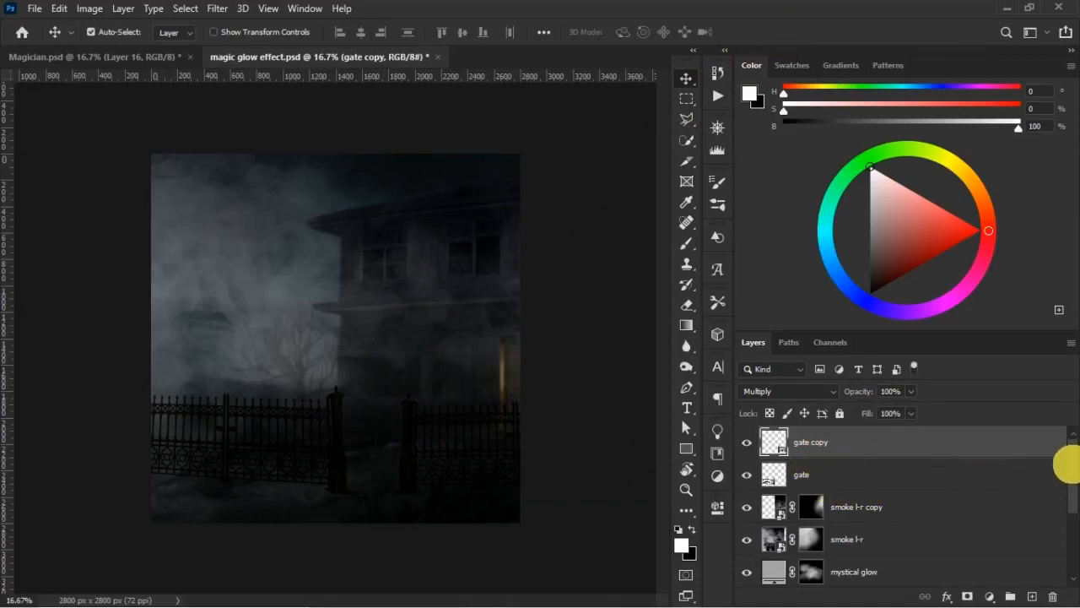
# - Distort the original gate by nudging its pillar-side bottom corner slightly inward, and apply the transform
pyautogui.click(784, 474)
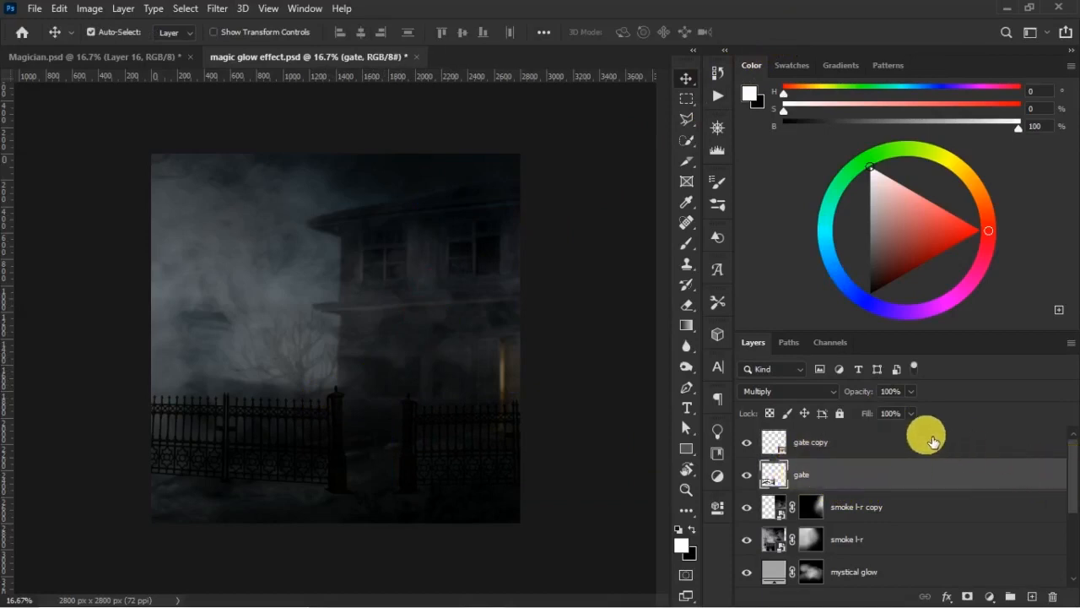
pyautogui.click(902, 460)
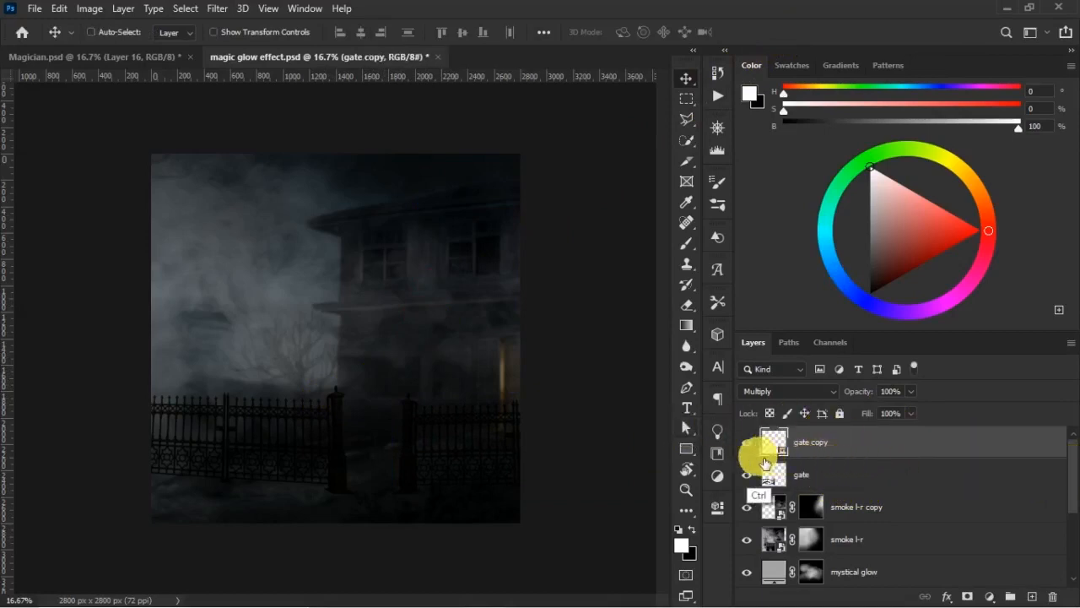
pyautogui.click(848, 478)
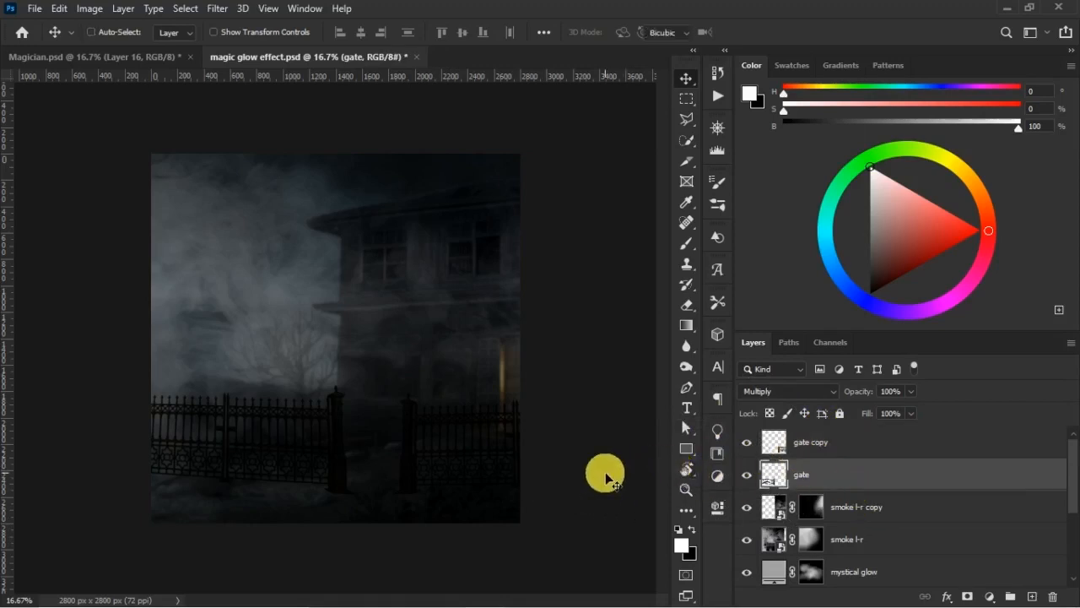
pyautogui.hotkey('ctrl', 't')
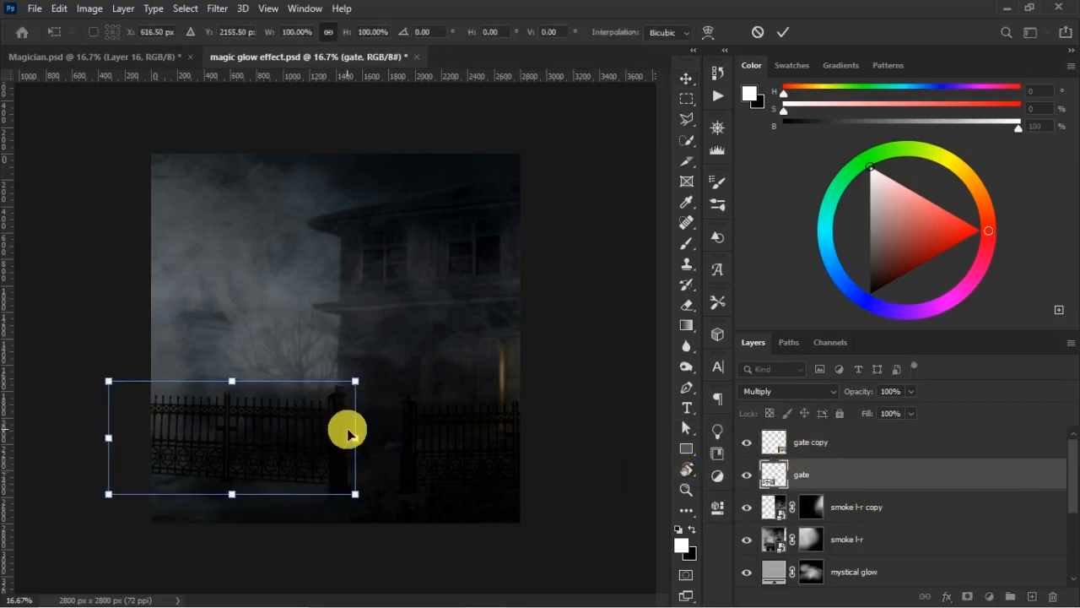
pyautogui.rightClick(326, 430)
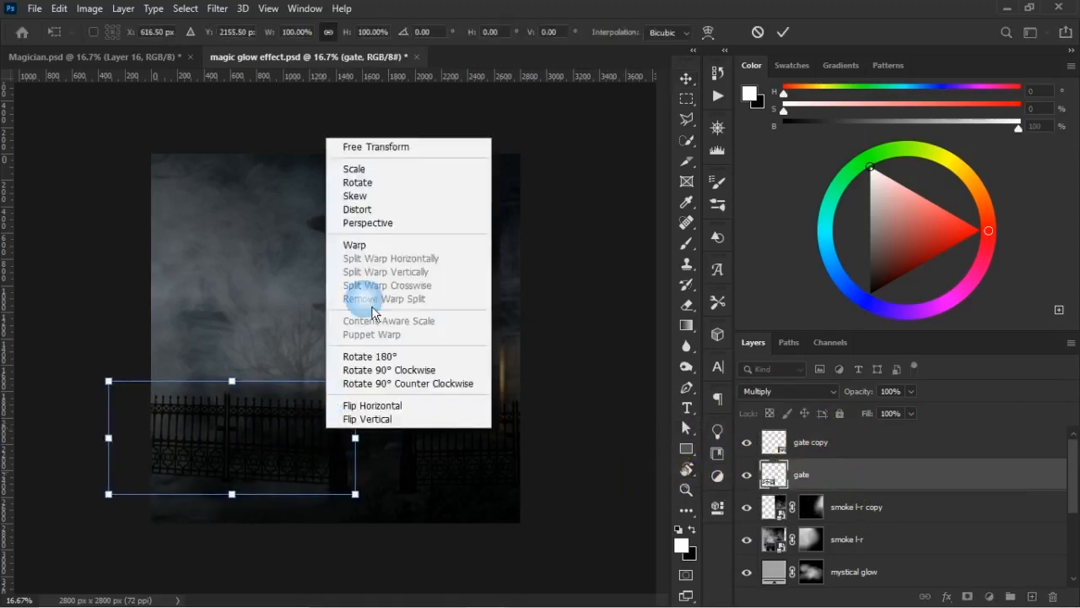
pyautogui.click(389, 211)
pyautogui.moveTo(361, 388); pyautogui.dragTo(358, 394)
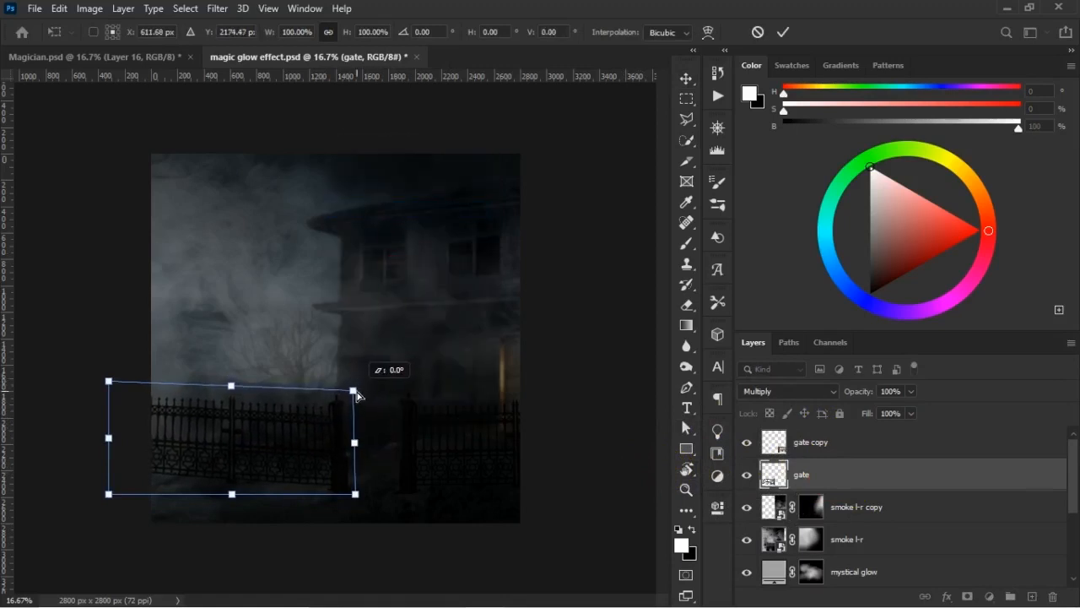
pyautogui.hotkey('ctrl', 'z')
pyautogui.moveTo(356, 495); pyautogui.dragTo(356, 498)
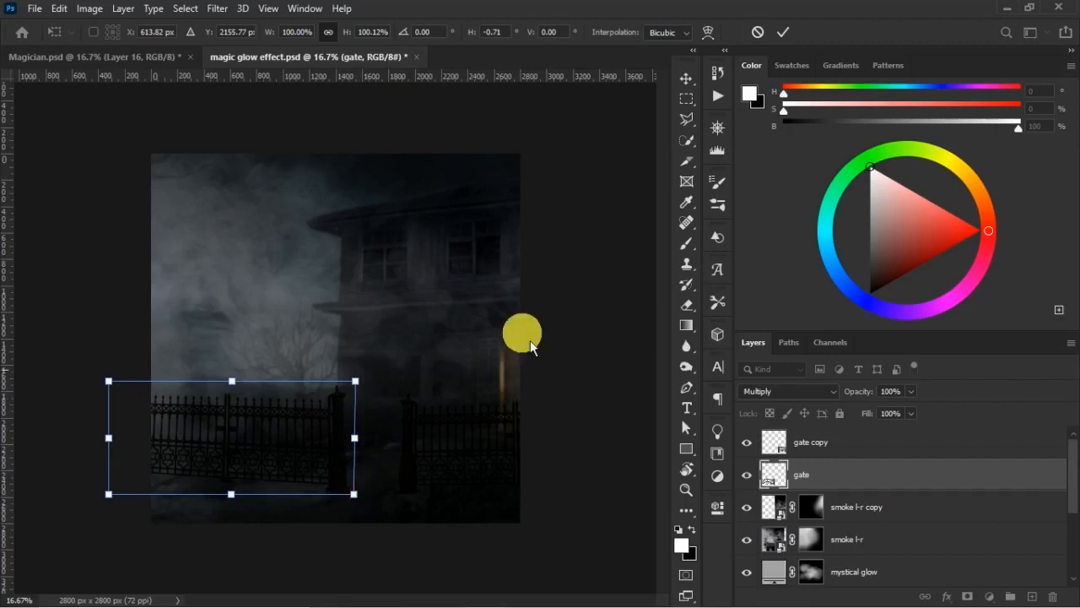
pyautogui.click(787, 37)
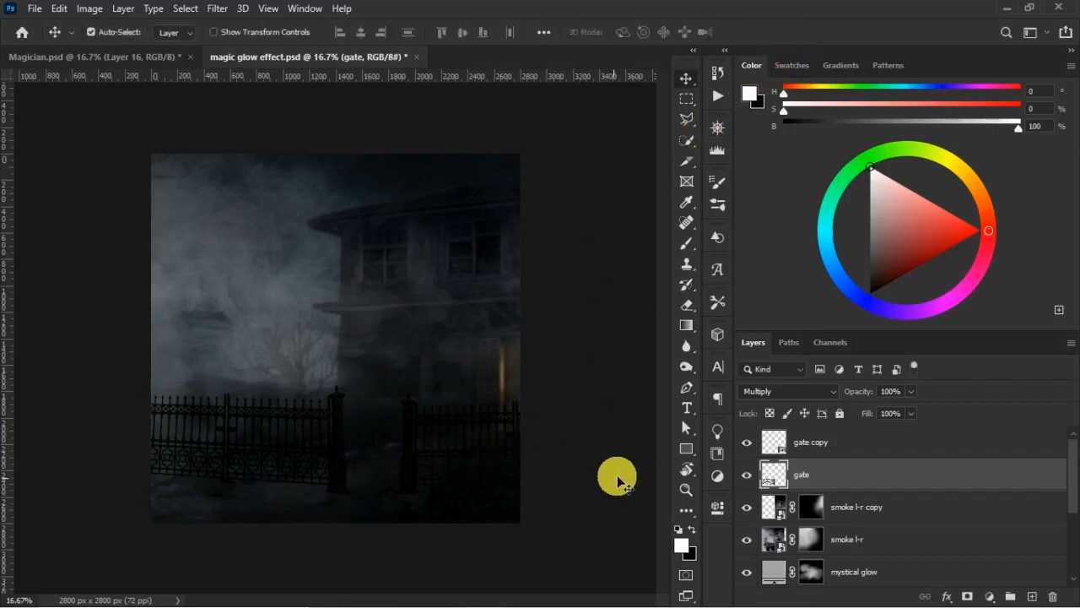
# - Scale the gate copy up to about 102.6% from its pillar-side top corner and apply the transform
pyautogui.click(816, 443)
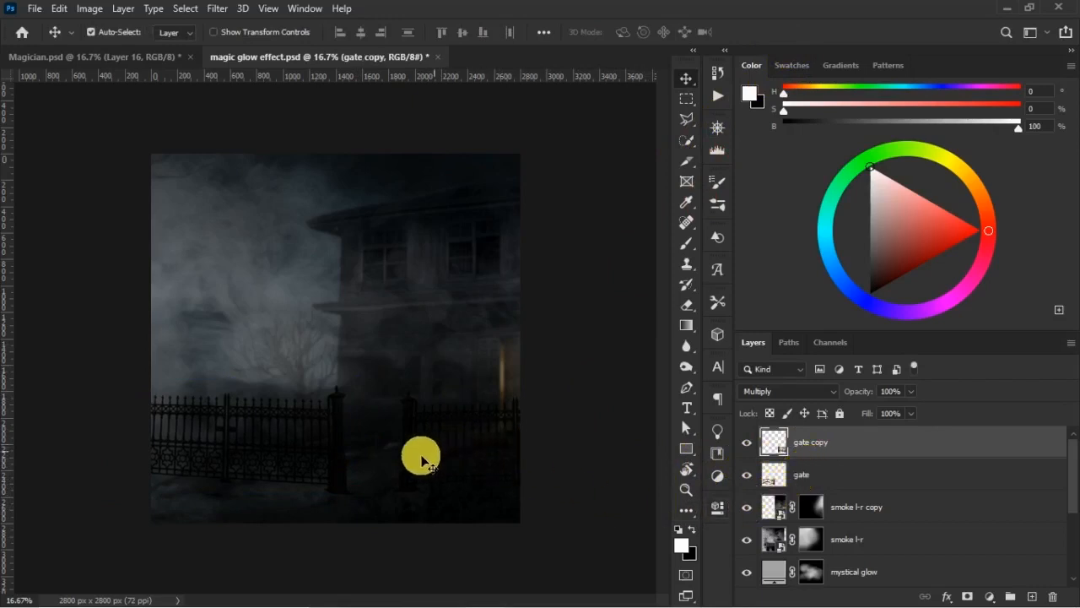
pyautogui.press('ctrl')
pyautogui.hotkey('ctrl', 't')
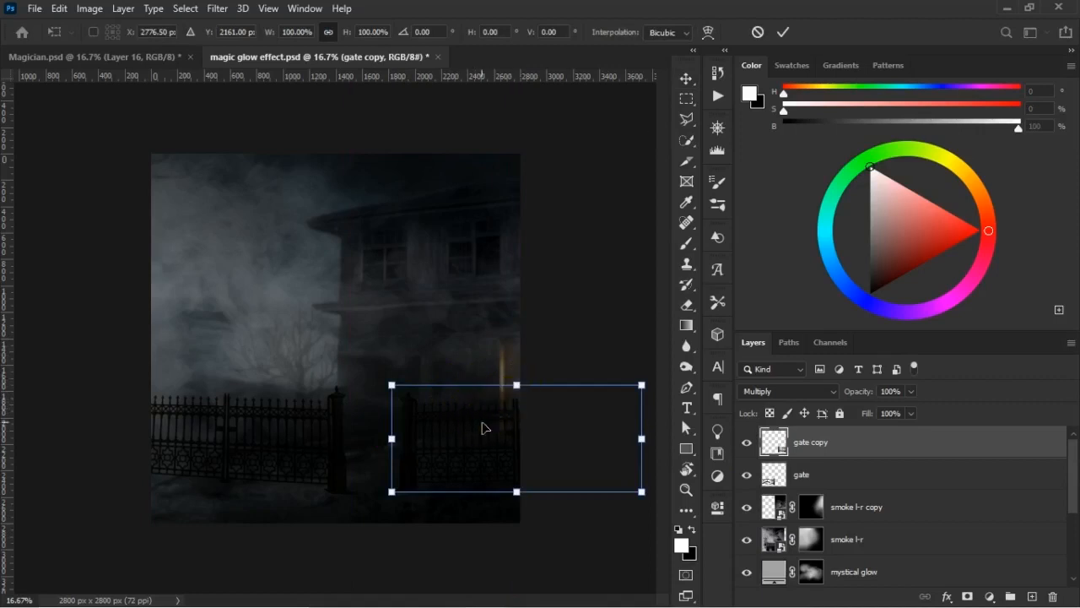
pyautogui.rightClick(482, 428)
pyautogui.click(537, 168)
pyautogui.moveTo(392, 385); pyautogui.dragTo(386, 380)
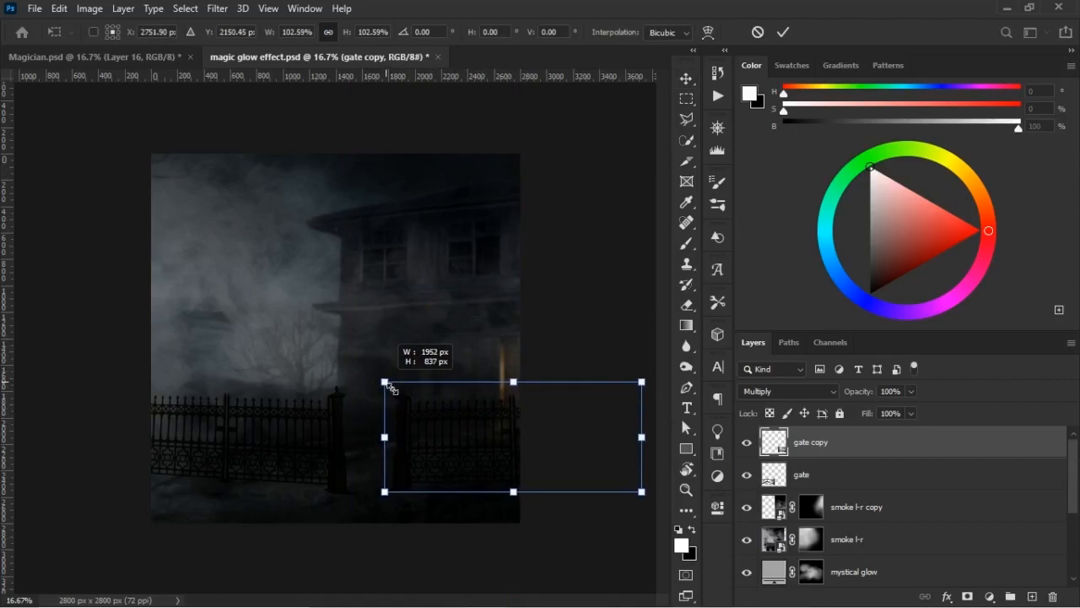
pyautogui.doubleClick(494, 434)
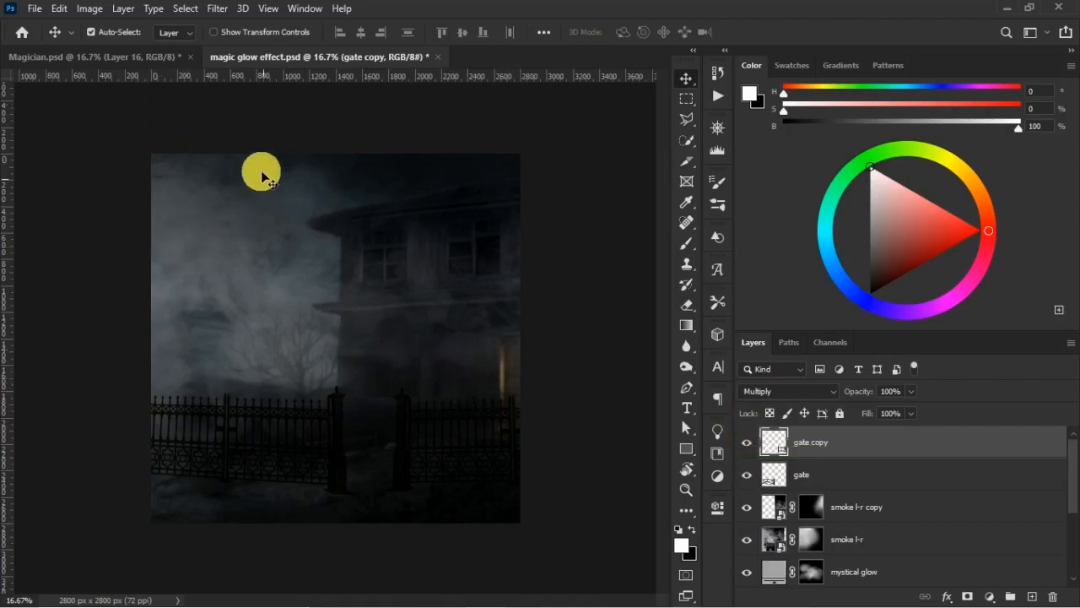
# - Compare the gate placement with the reference poster in Magician.psd, and return to the magic glow effect document
pyautogui.click(127, 58)
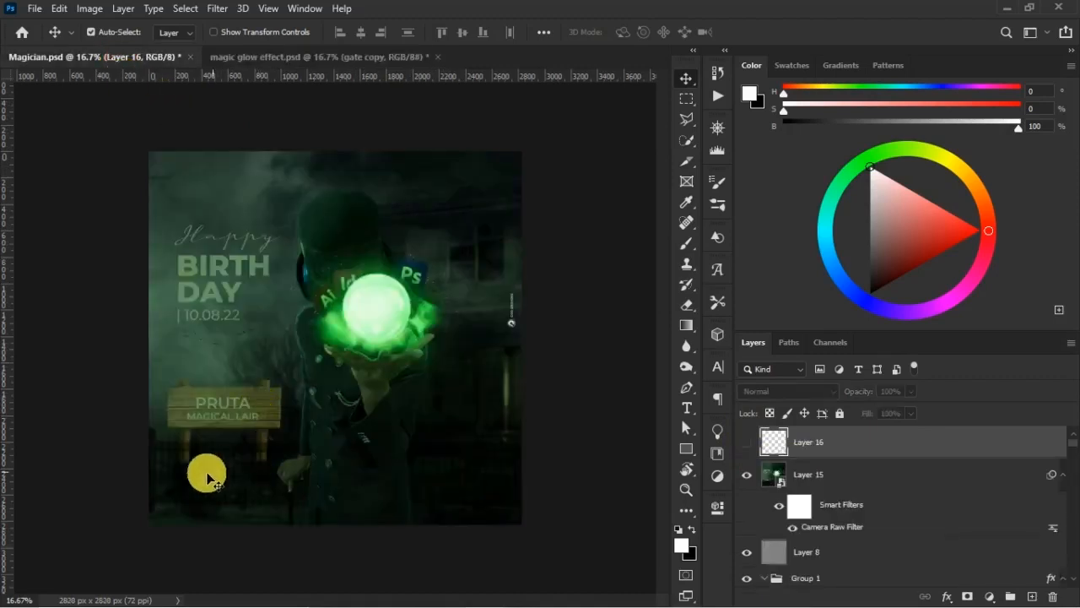
pyautogui.click(358, 60)
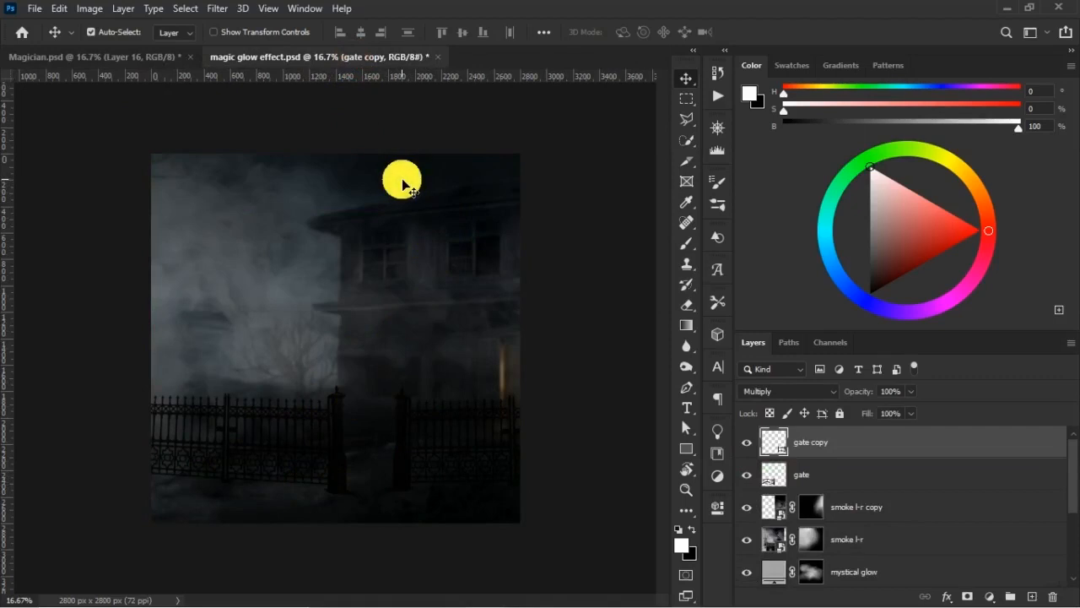
# - Check the gate spacing against the finished poster in Magician.psd twice, ending back in the magic glow effect document
pyautogui.click(145, 59)
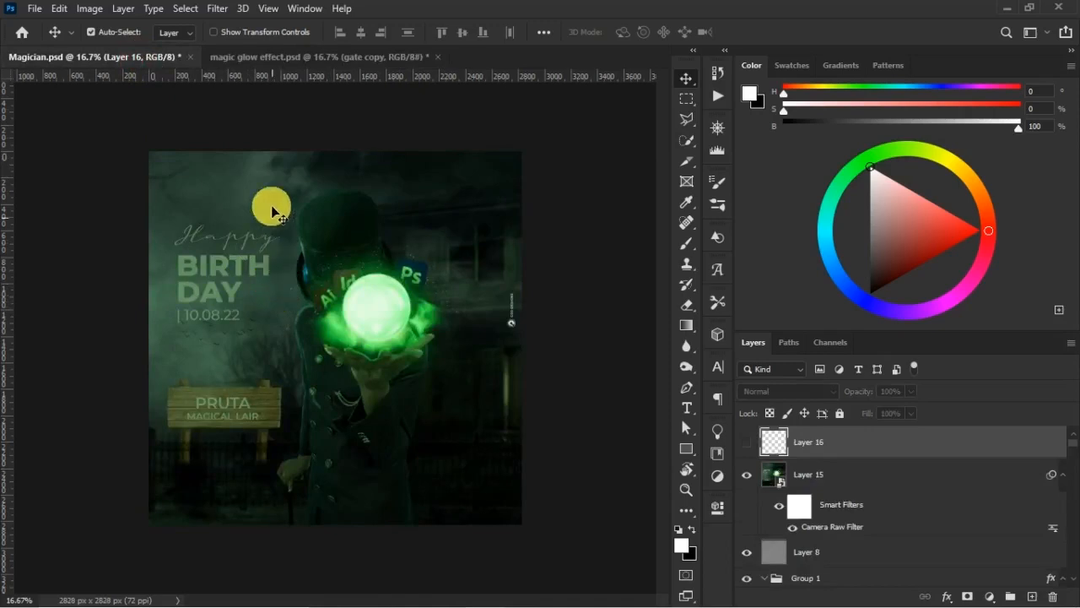
pyautogui.click(290, 69)
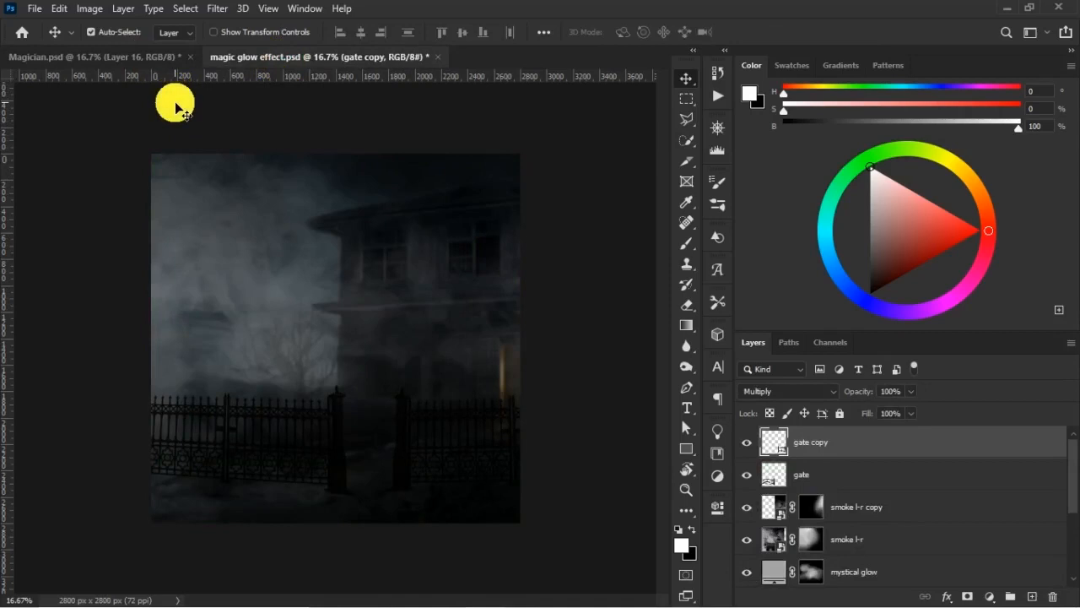
pyautogui.click(125, 59)
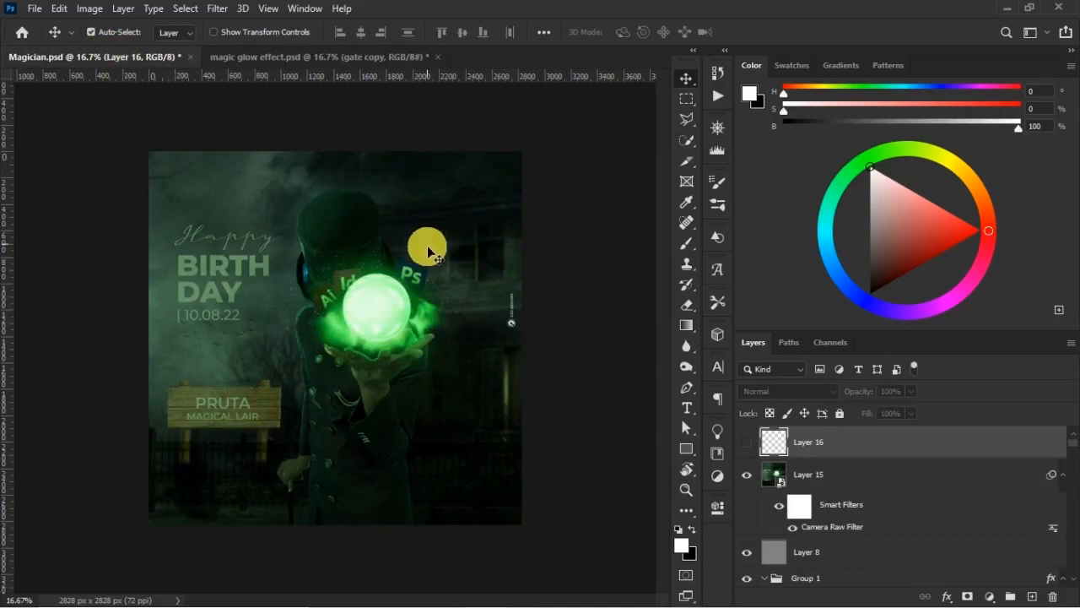
pyautogui.click(387, 61)
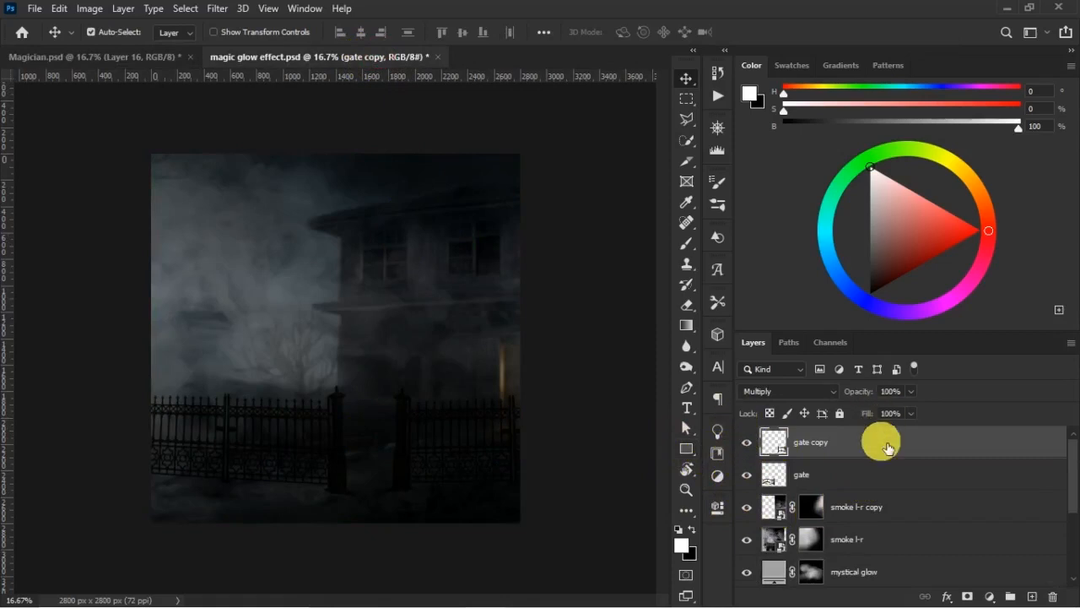
# - Scale the original gate down slightly from its pillar-side top corner, nudge it up a little, and apply the transform
pyautogui.click(869, 472)
pyautogui.hotkey('ctrl', 't')
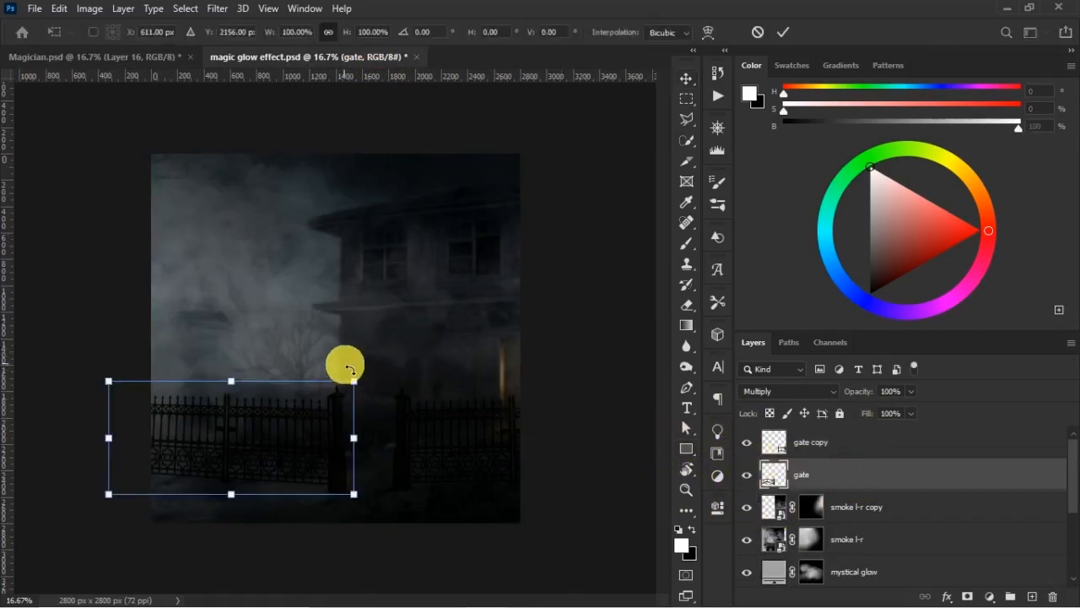
pyautogui.moveTo(353, 381); pyautogui.dragTo(341, 386)
pyautogui.moveTo(307, 435); pyautogui.dragTo(305, 432)
pyautogui.press('Return')
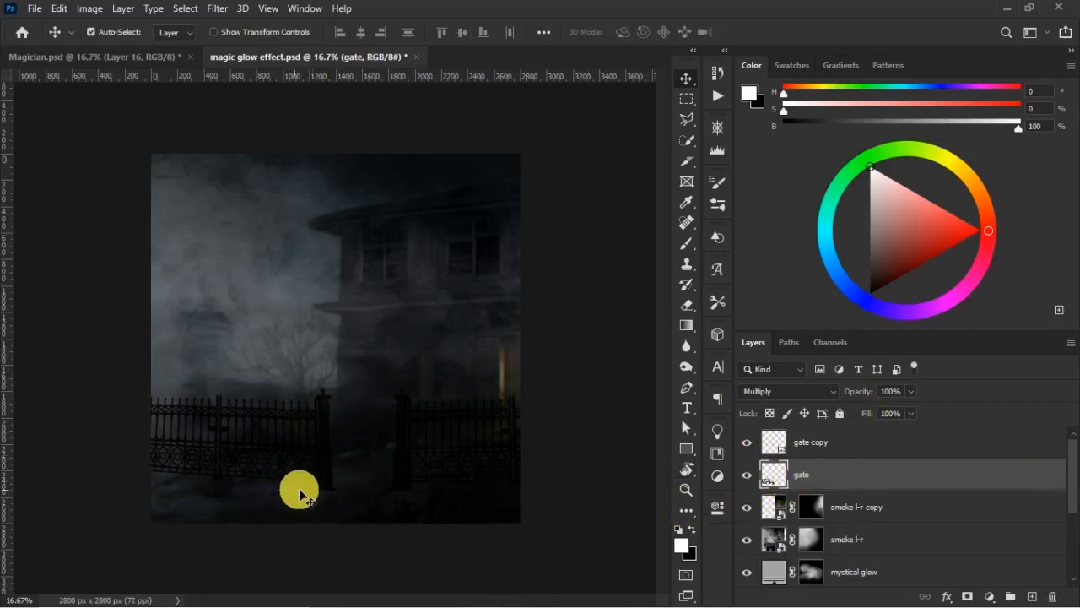
pyautogui.click(893, 455)
pyautogui.click(1031, 596)
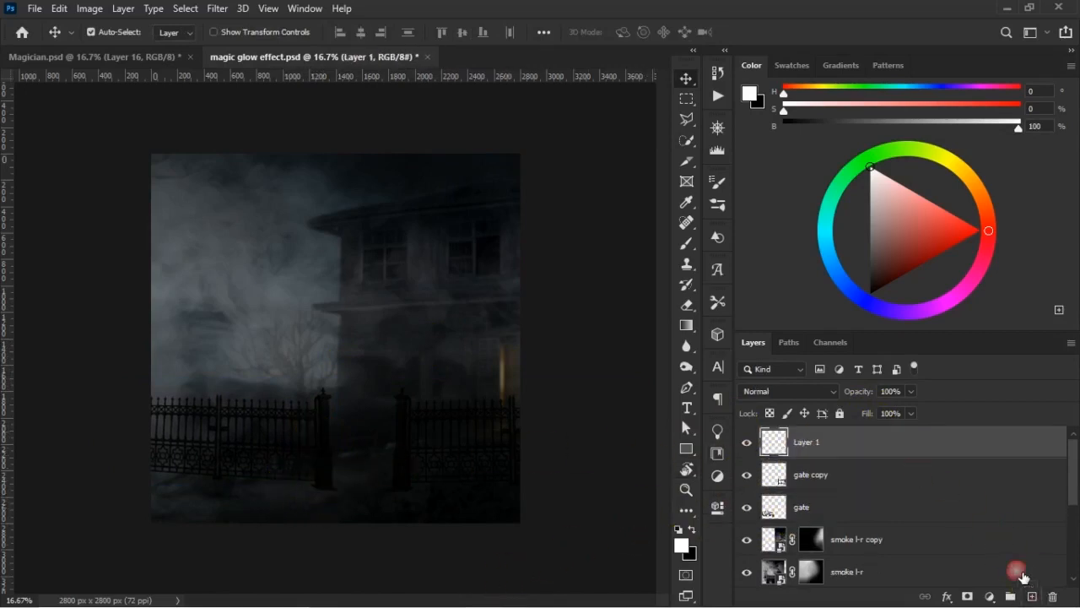
pyautogui.click(688, 246)
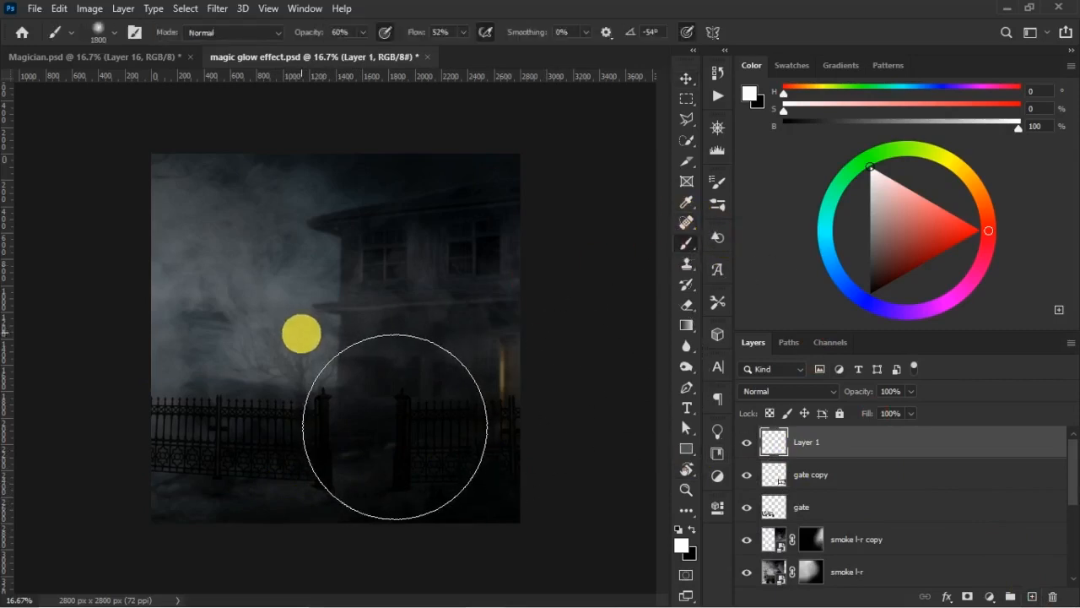
pyautogui.moveTo(309, 32); pyautogui.dragTo(422, 37)
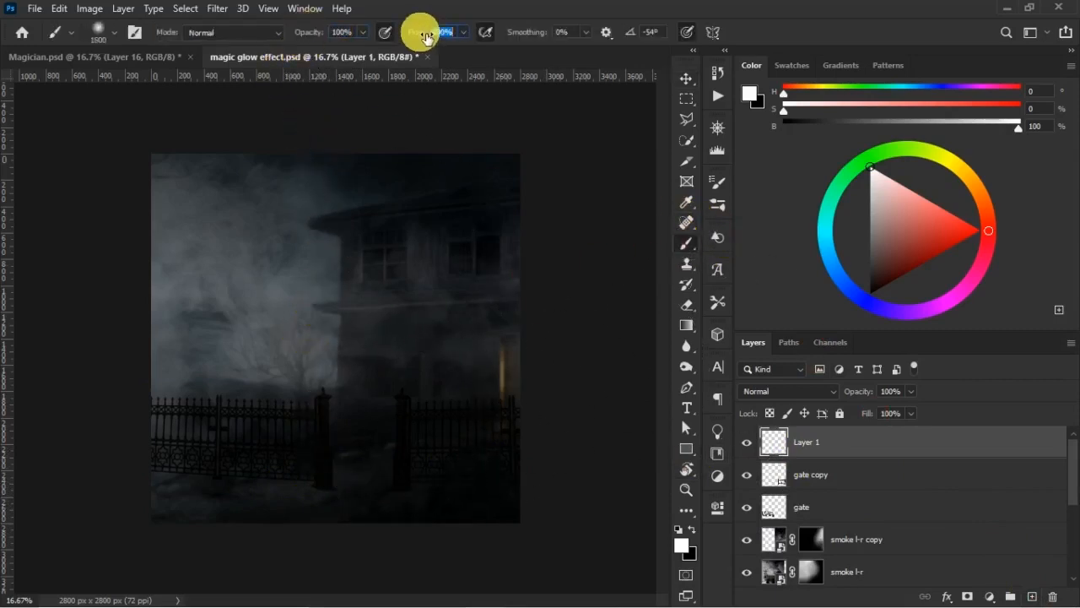
pyautogui.press('[')
pyautogui.press('[')
pyautogui.press('[')
pyautogui.press('[')
pyautogui.press('[')
pyautogui.press('[')
pyautogui.press('[')
pyautogui.press('[')
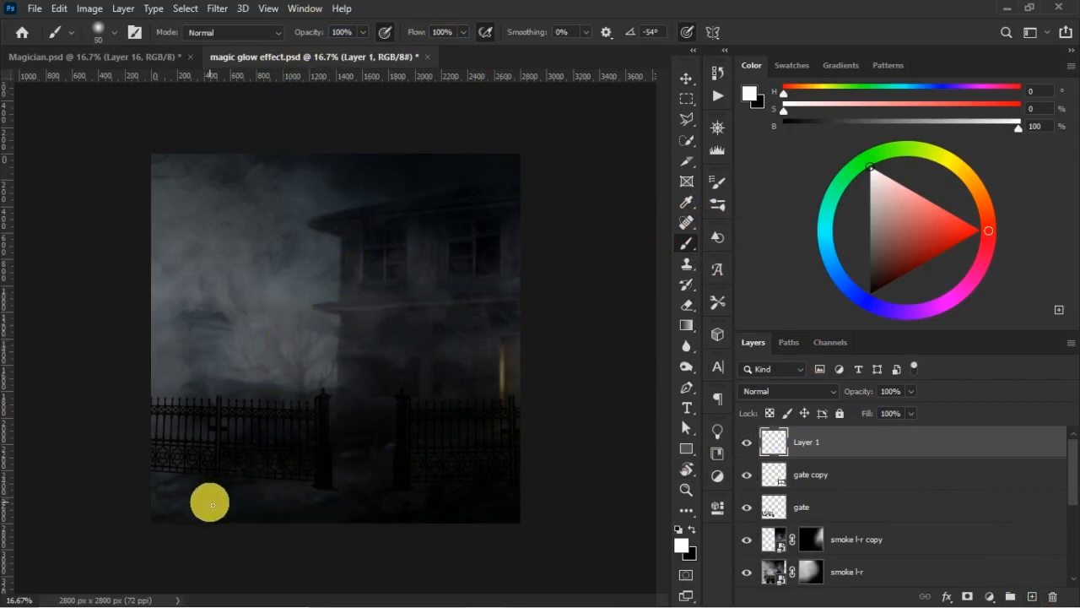
pyautogui.moveTo(208, 507)
pyautogui.mouseDown()
pyautogui.moveTo(289, 485)
pyautogui.moveTo(312, 503)
pyautogui.moveTo(351, 483)
pyautogui.mouseUp()
pyautogui.moveTo(408, 505); pyautogui.dragTo(383, 497)
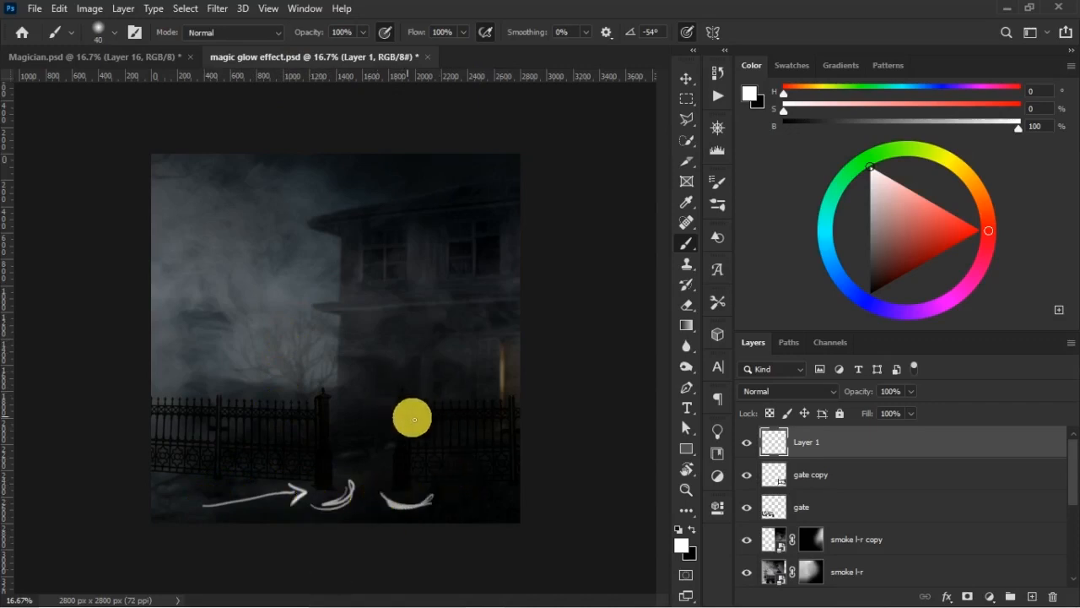
pyautogui.press('Delete')
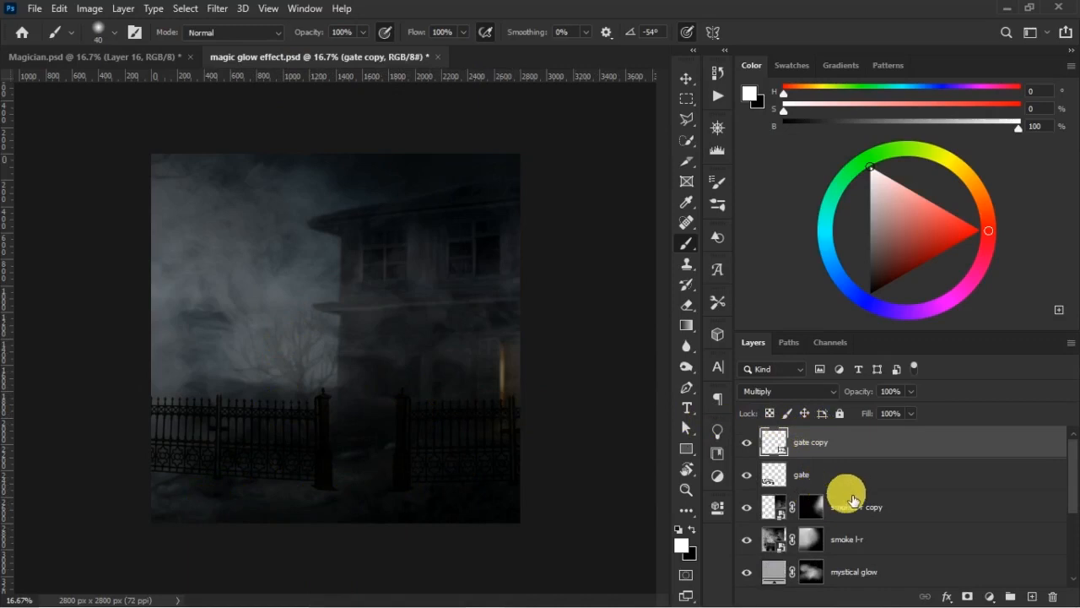
# - Group the gate and gate copy layers as GATES and give the group an orange colour label
pyautogui.keyDown('shift'); pyautogui.click(854, 483); pyautogui.keyUp('shift')
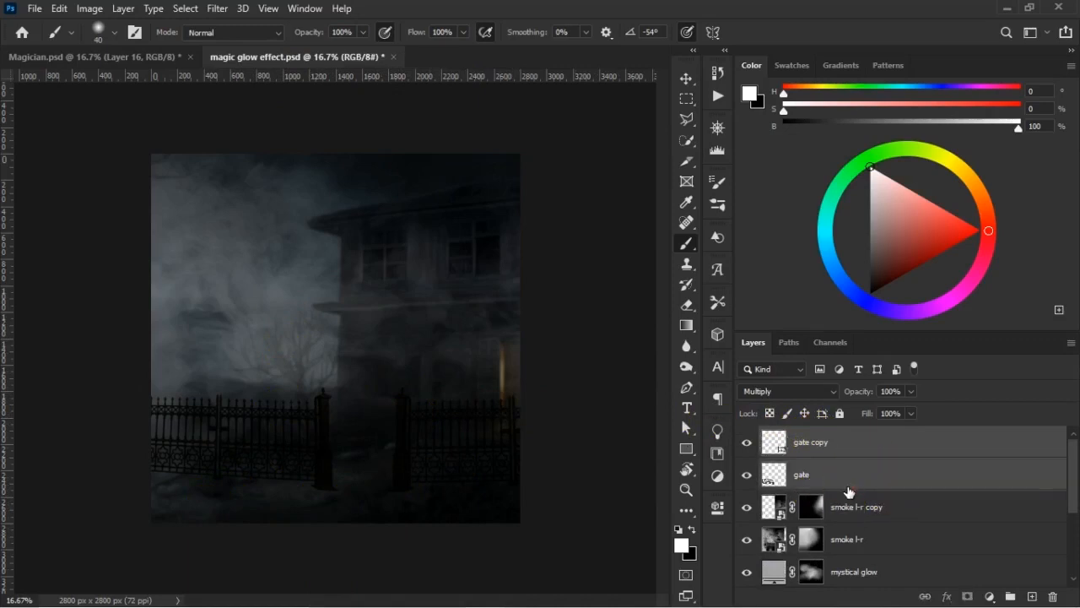
pyautogui.hotkey('ctrl', 'g')
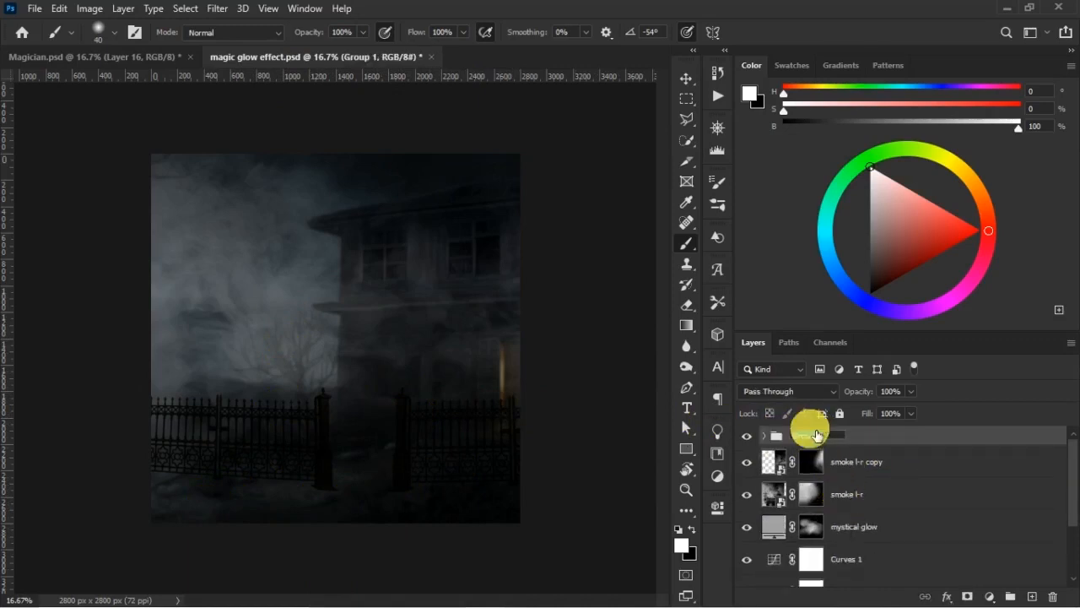
pyautogui.write('GATES')
pyautogui.press('Return')
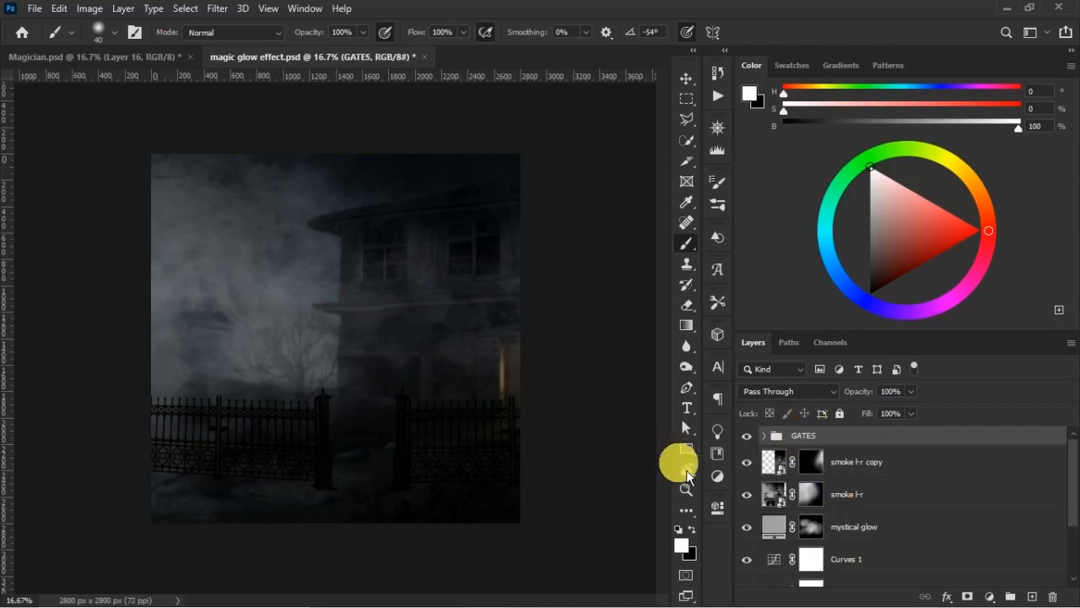
pyautogui.rightClick(844, 429)
pyautogui.click(878, 571)
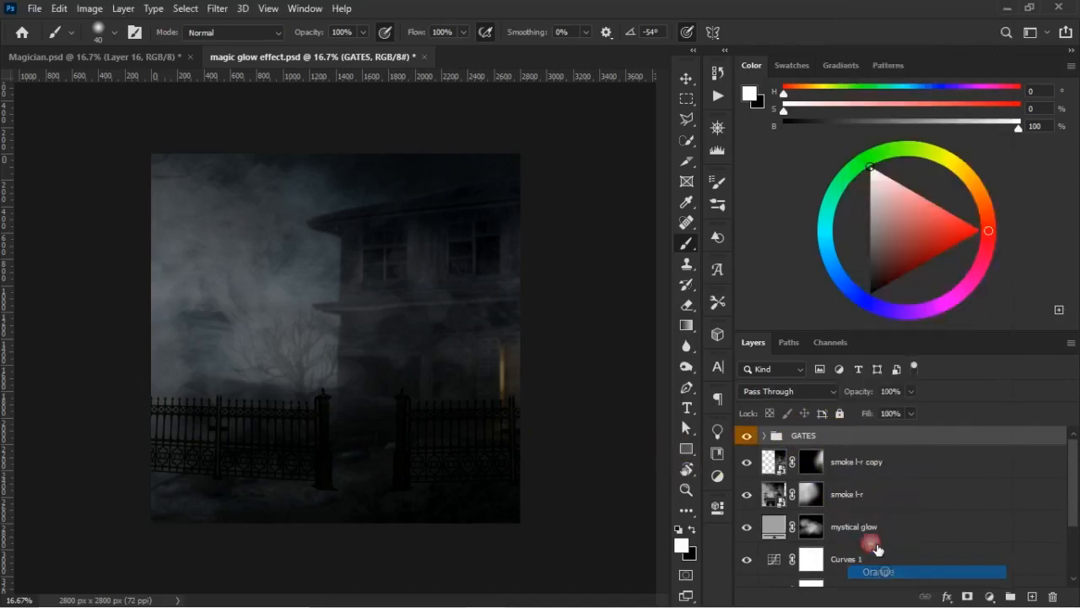
# - Add a new empty layer inside the GATES group and place it beneath the gate layer
pyautogui.click(766, 436)
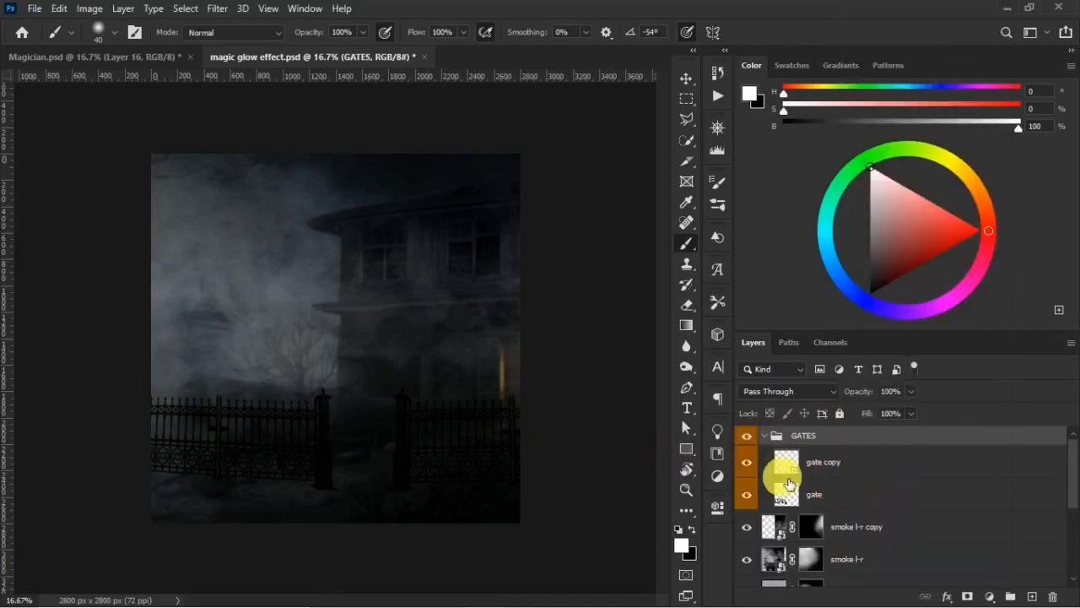
pyautogui.click(849, 493)
pyautogui.click(1032, 596)
pyautogui.moveTo(872, 527); pyautogui.dragTo(854, 486)
pyautogui.click(832, 526)
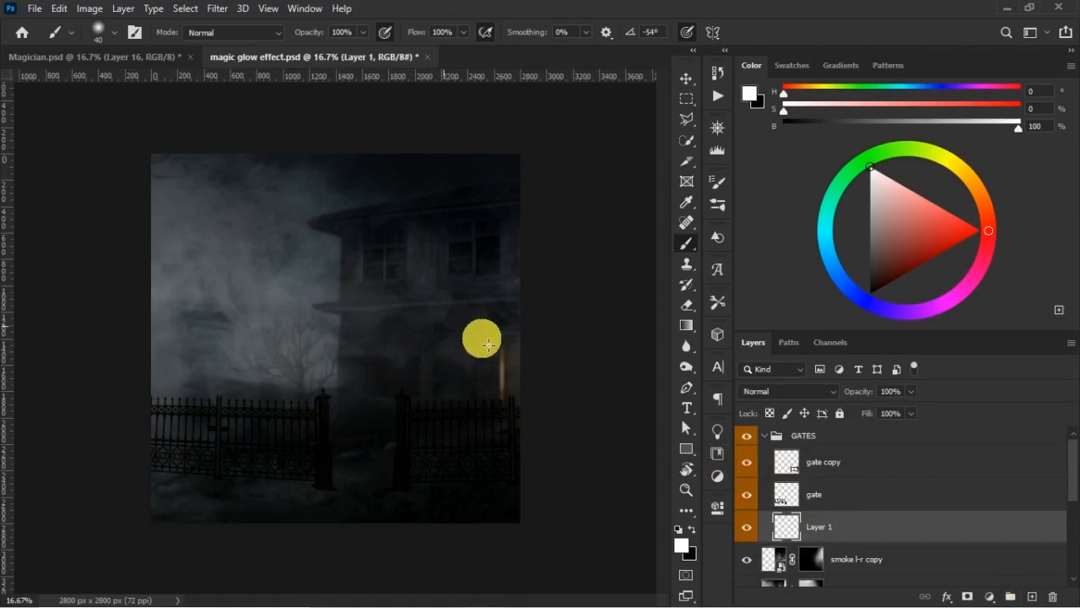
# - Shade the ground around the gates in black with a soft 500 to 600 px brush at 81% opacity and 33% flow
pyautogui.click(692, 530)
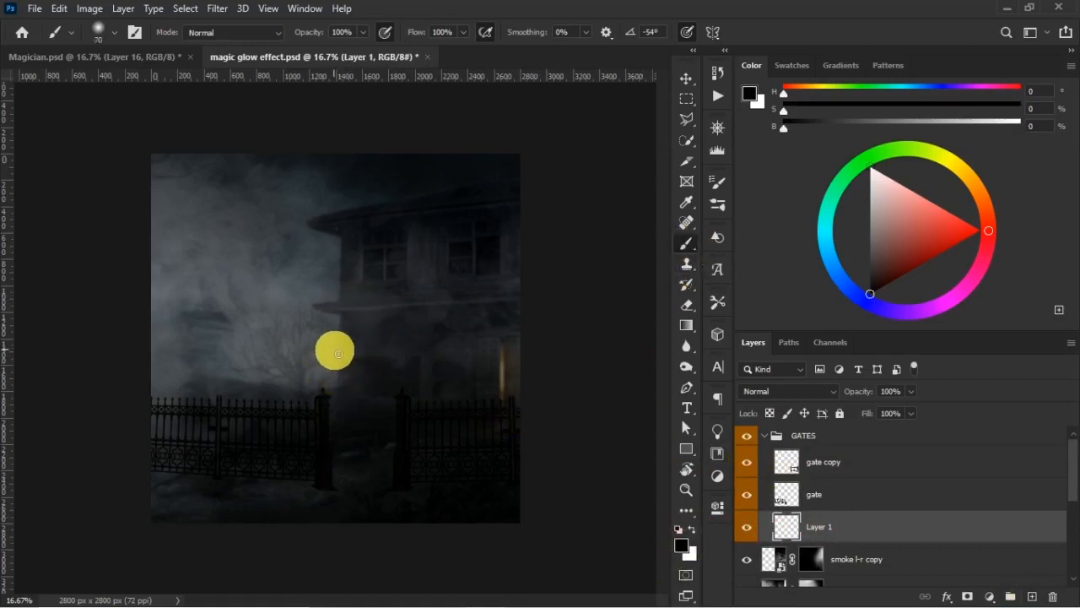
pyautogui.press(']')
pyautogui.press(']')
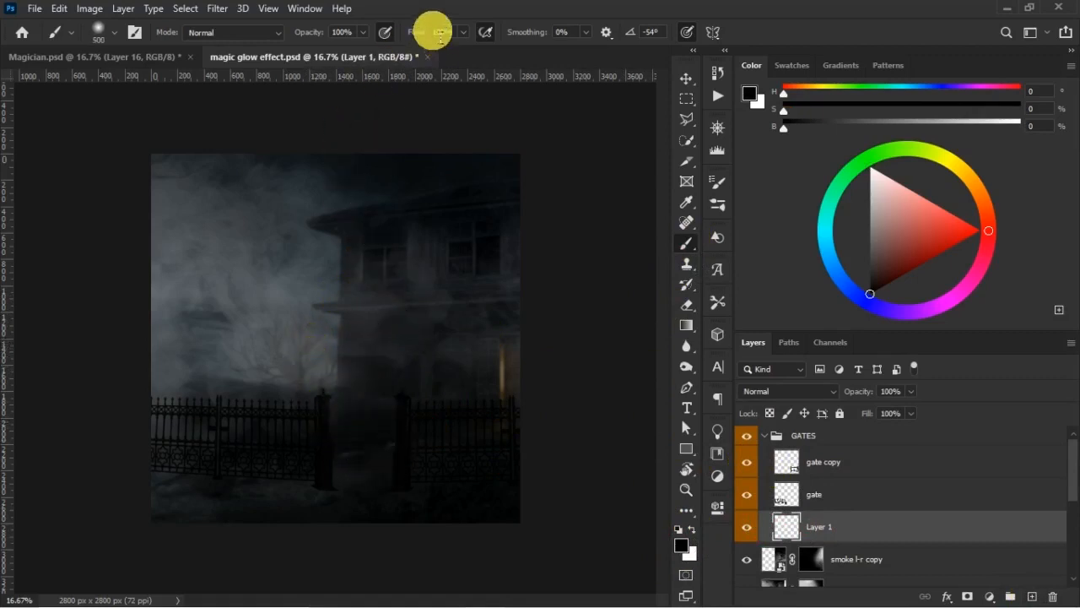
pyautogui.moveTo(314, 36); pyautogui.dragTo(210, 69)
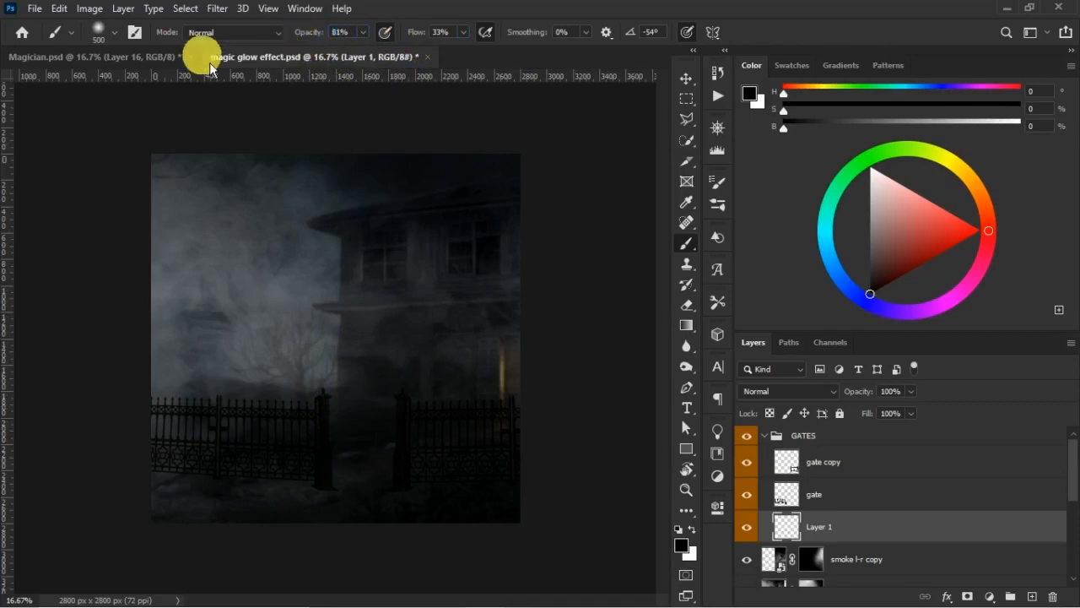
pyautogui.click(155, 59)
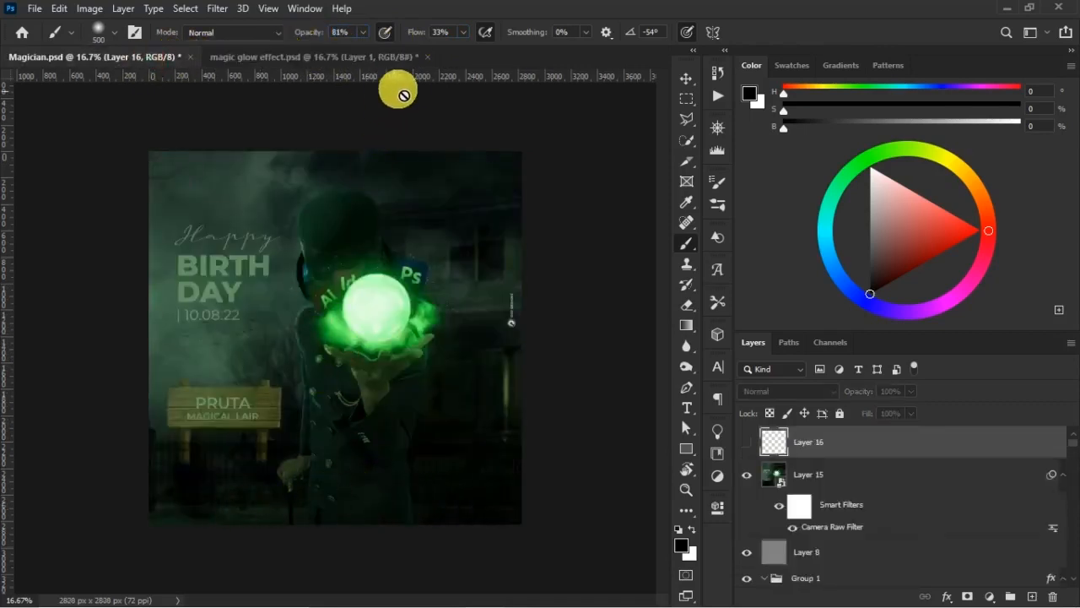
pyautogui.click(398, 66)
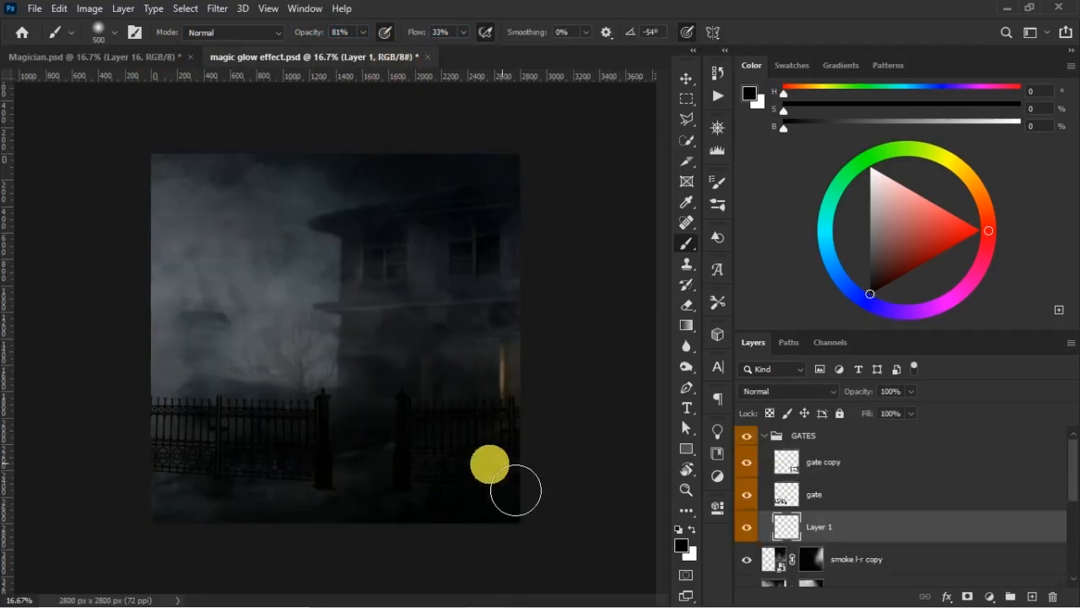
pyautogui.press(']')
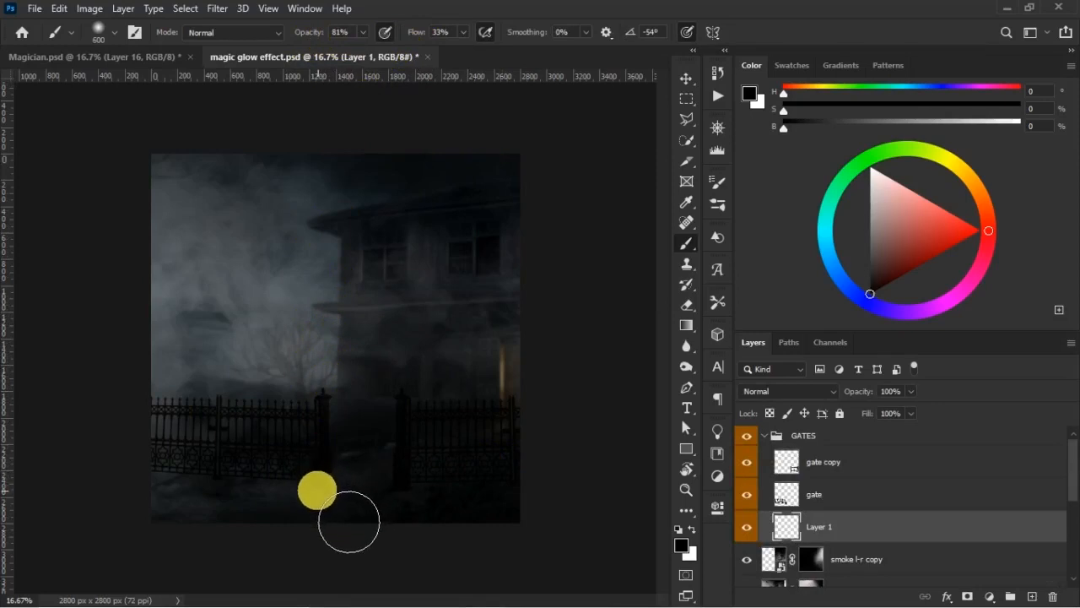
# - Paint black contact shadows at the bases of both gate pillars with a 125 px brush at 100% opacity and 64% flow
pyautogui.press('z')
pyautogui.moveTo(494, 534); pyautogui.dragTo(495, 533)
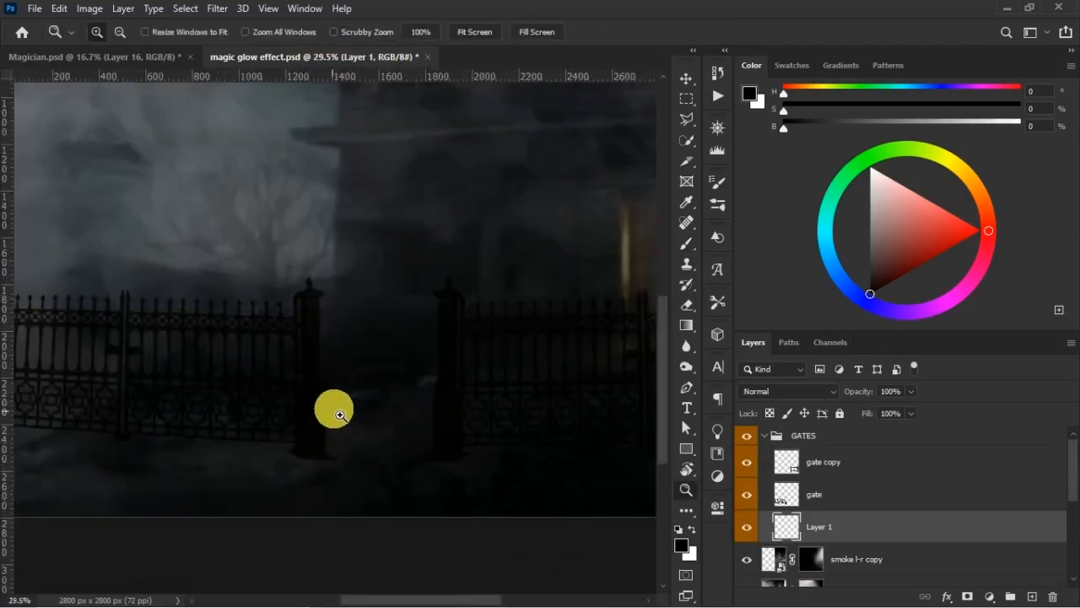
pyautogui.press('b')
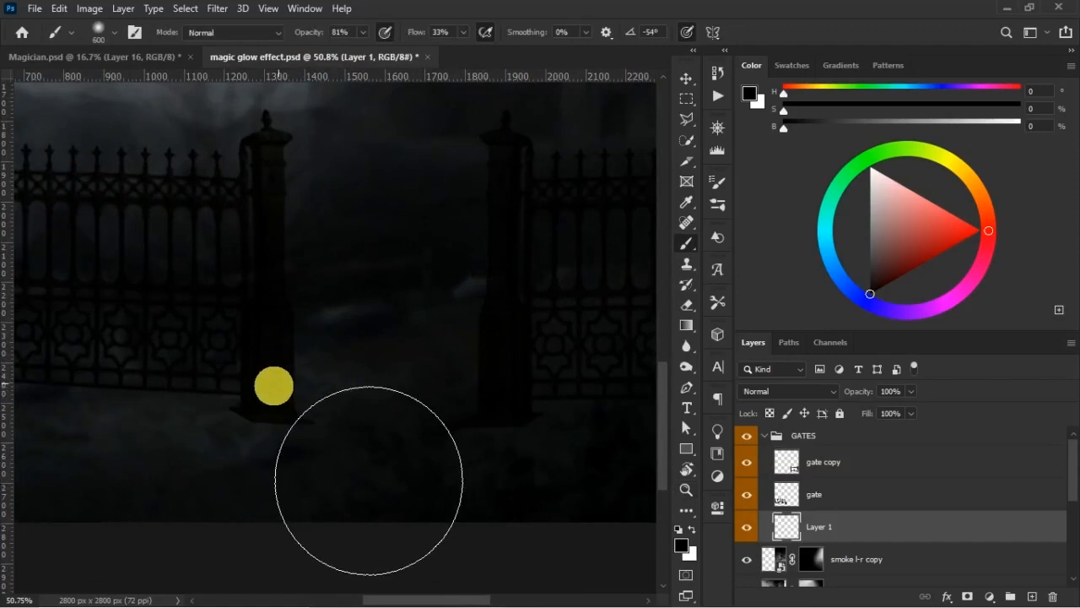
pyautogui.press('[')
pyautogui.press('[')
pyautogui.press('[')
pyautogui.press('[')
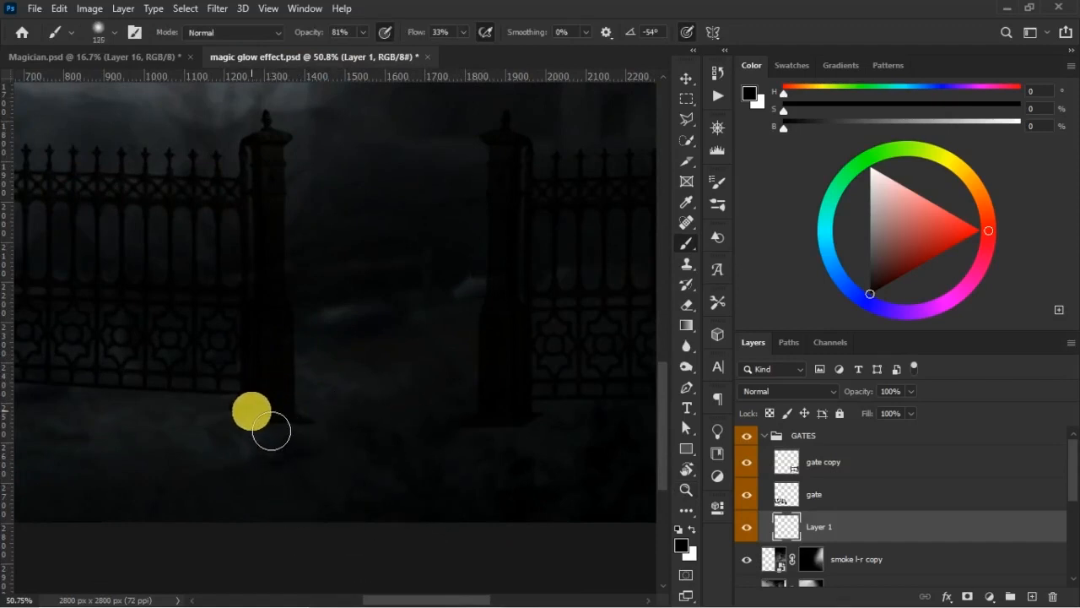
pyautogui.moveTo(415, 36); pyautogui.dragTo(422, 35)
pyautogui.moveTo(292, 32); pyautogui.dragTo(296, 32)
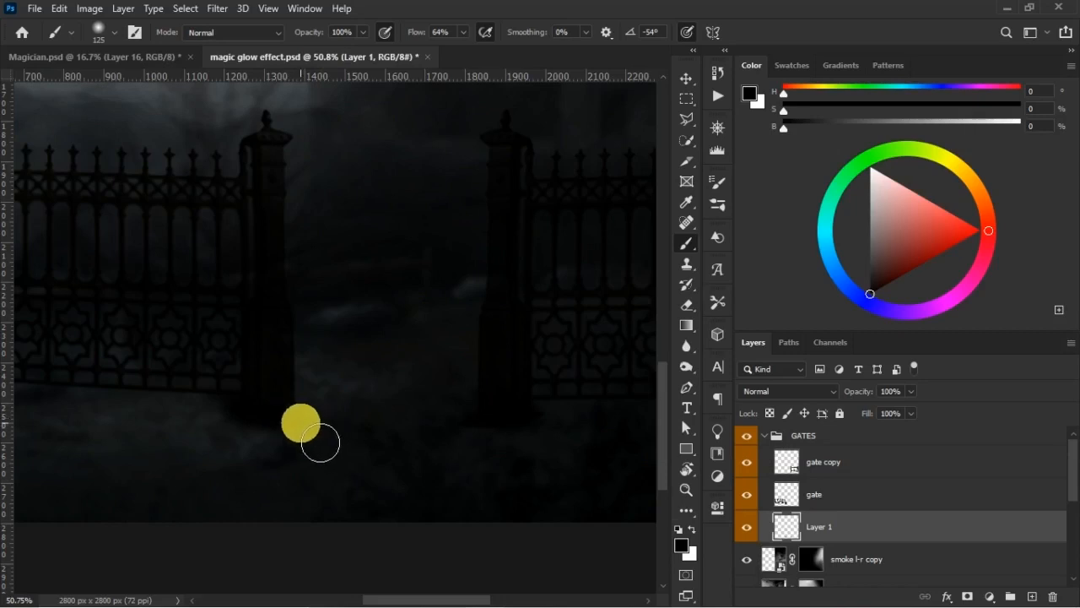
# - Extend the black shadow along the ground beneath the gate railings and their intermediate posts
pyautogui.hscroll(-10, 439, 363)
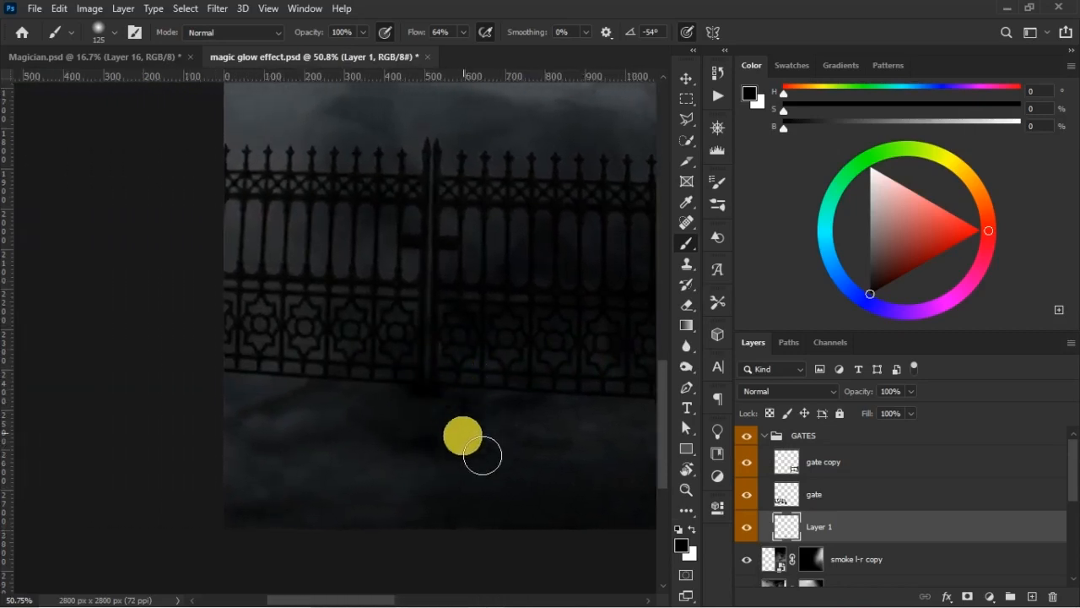
pyautogui.moveTo(508, 368); pyautogui.dragTo(302, 365)
pyautogui.hscroll(20, 302, 365)
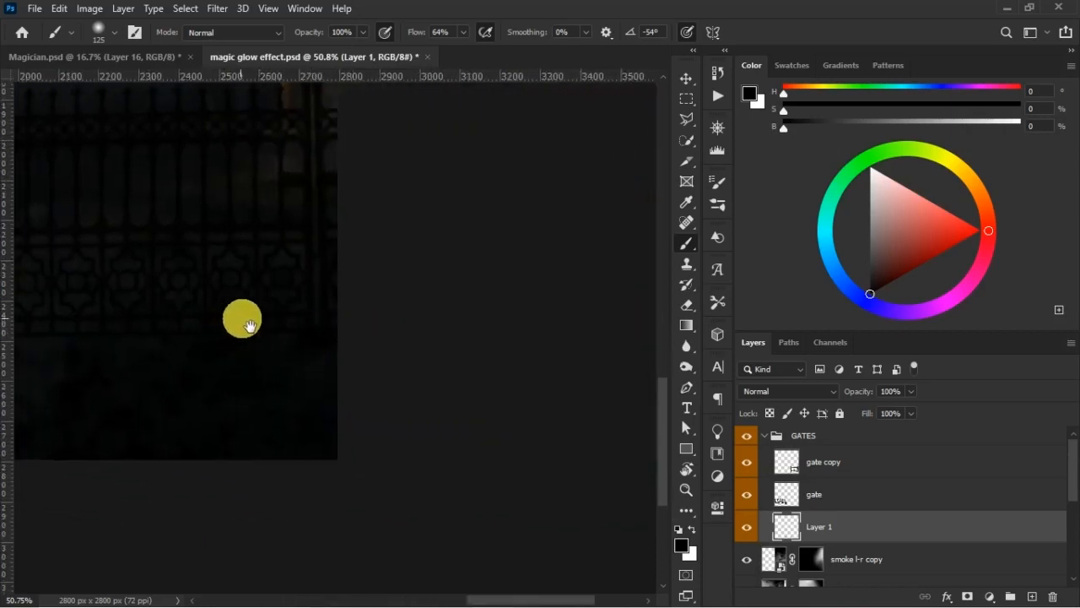
pyautogui.hscroll(-15, 374, 342)
pyautogui.hscroll(-3, 336, 361)
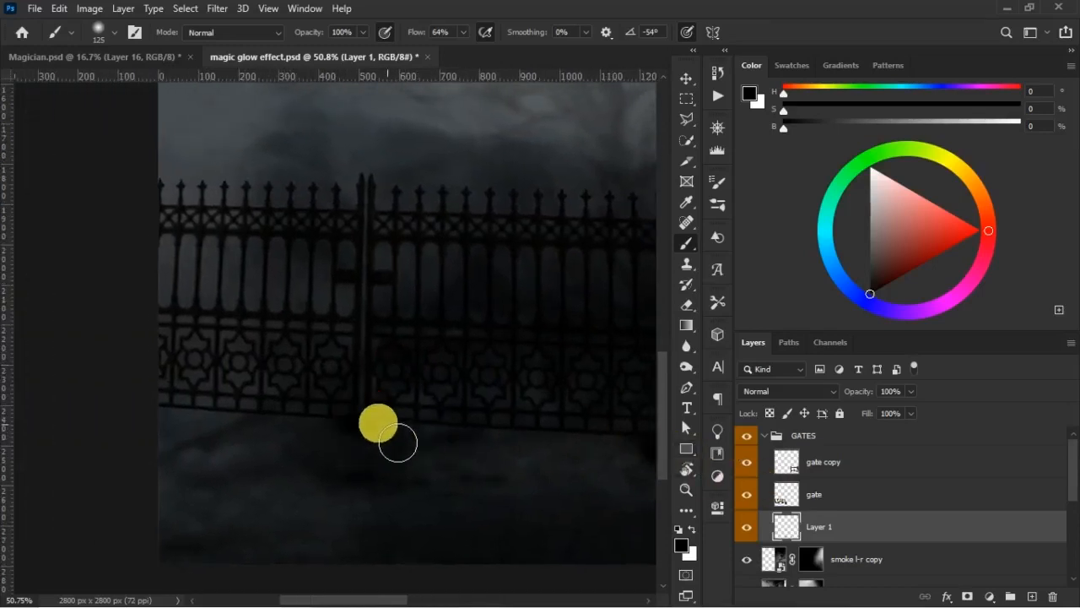
# - Reduce the shadow layer to 70% opacity and 78% fill, and collapse the GATES group
pyautogui.moveTo(869, 395); pyautogui.dragTo(861, 395)
pyautogui.moveTo(532, 409); pyautogui.dragTo(278, 366)
pyautogui.moveTo(862, 413); pyautogui.dragTo(481, 434)
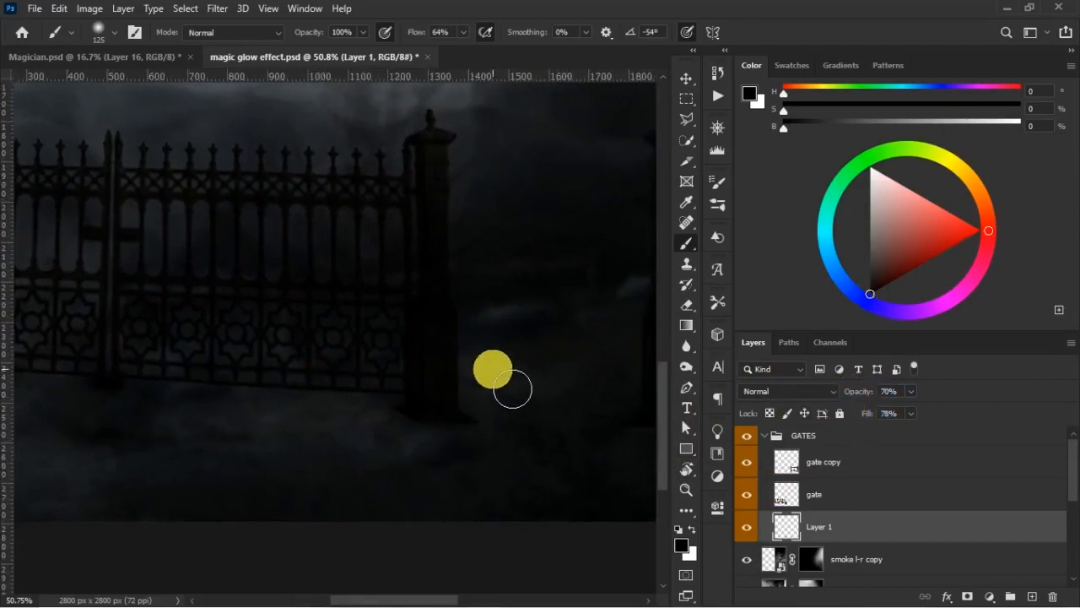
pyautogui.hotkey('ctrl', '0')
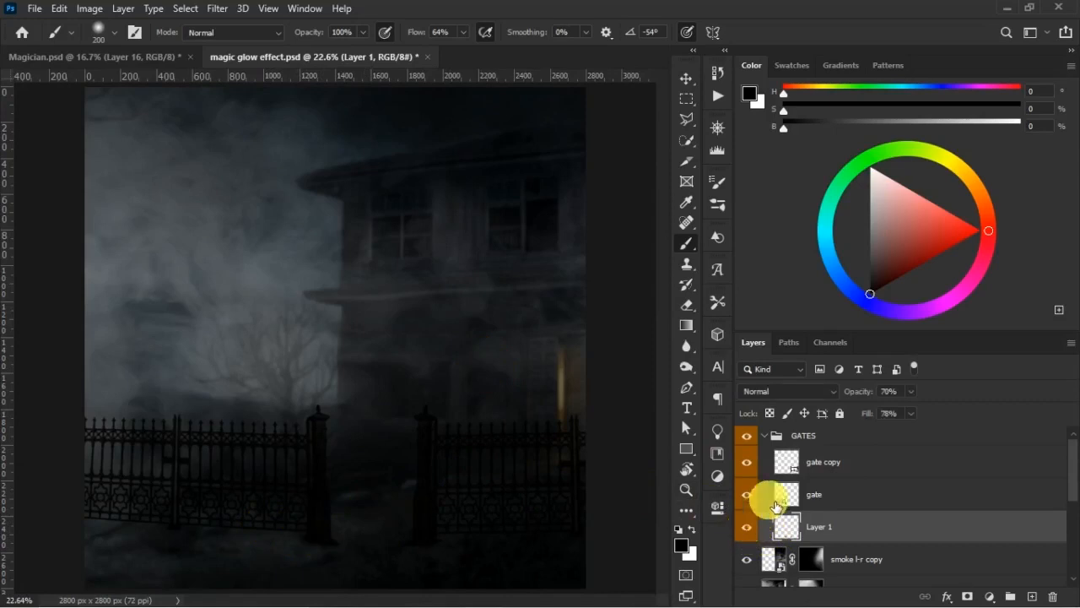
pyautogui.click(766, 439)
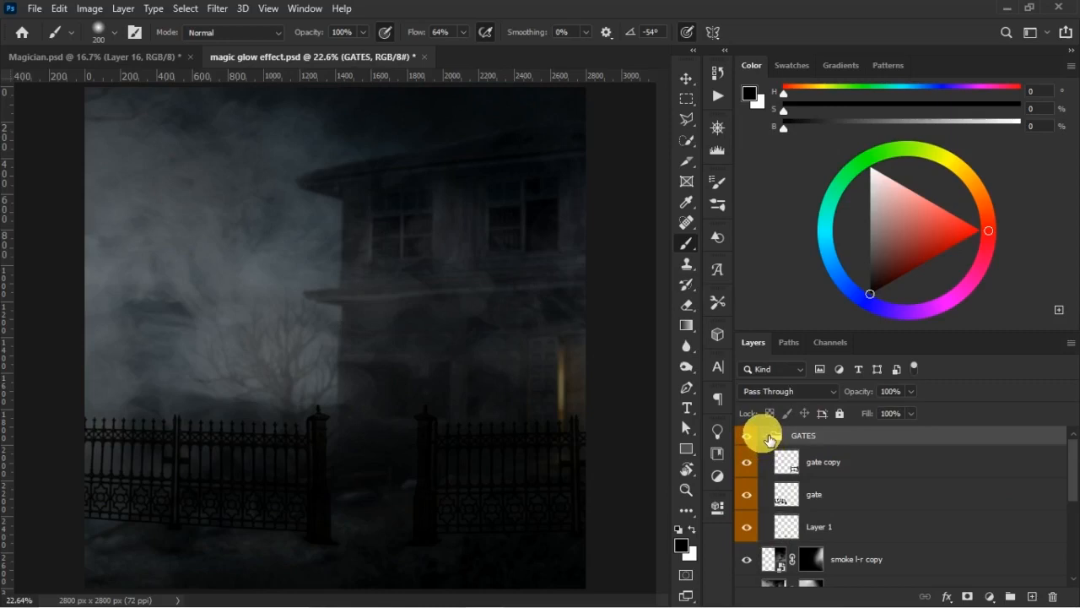
pyautogui.click(767, 437)
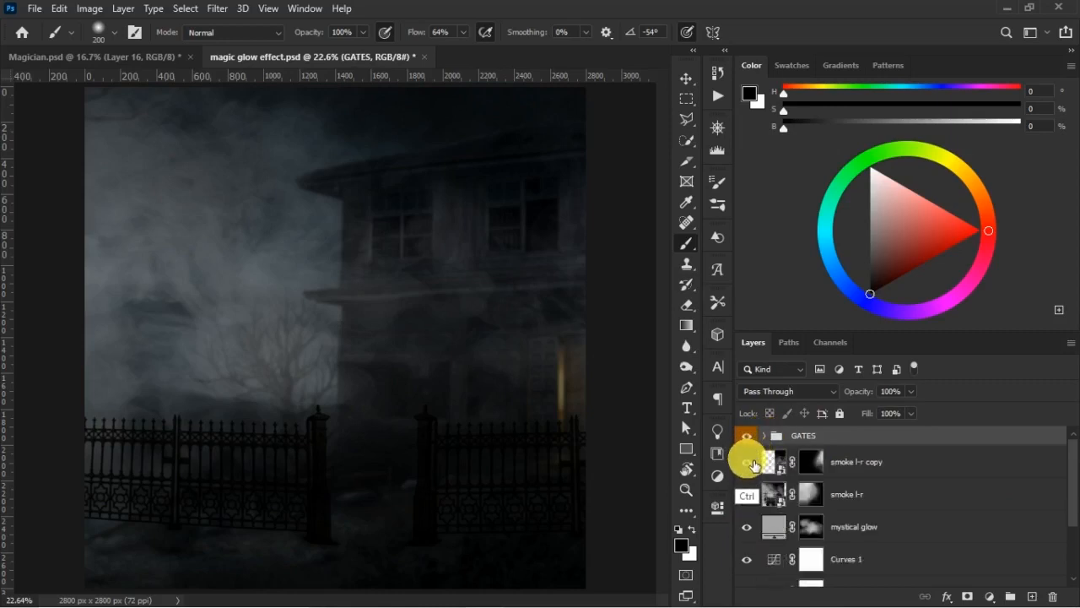
# - Save the magic glow effect document and view the Magician.psd poster for comparison
pyautogui.hotkey('ctrl', 's')
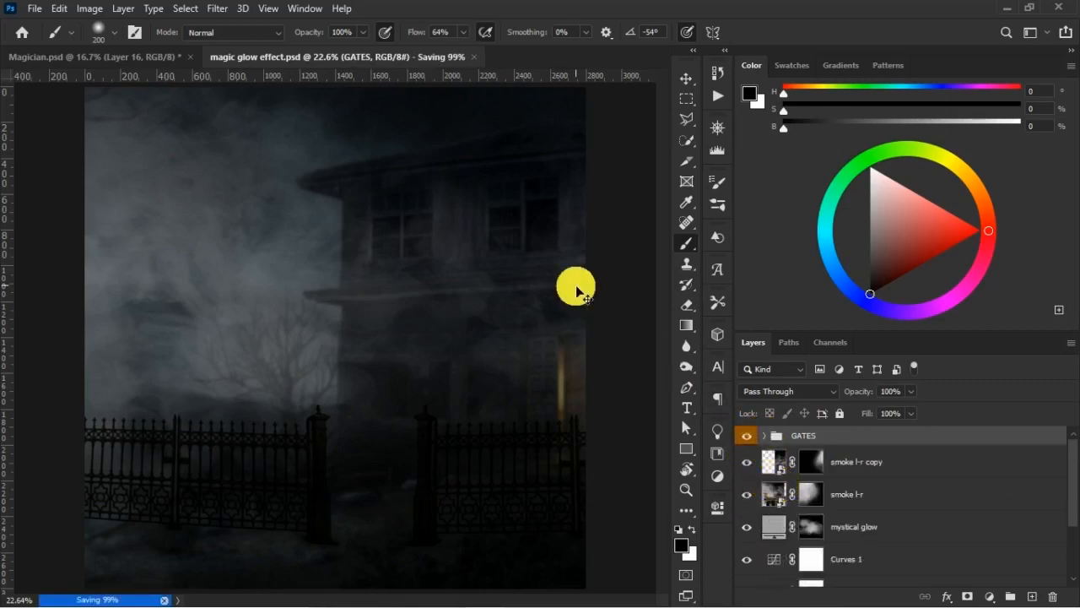
pyautogui.hotkey('ctrl', '-')
pyautogui.click(106, 57)
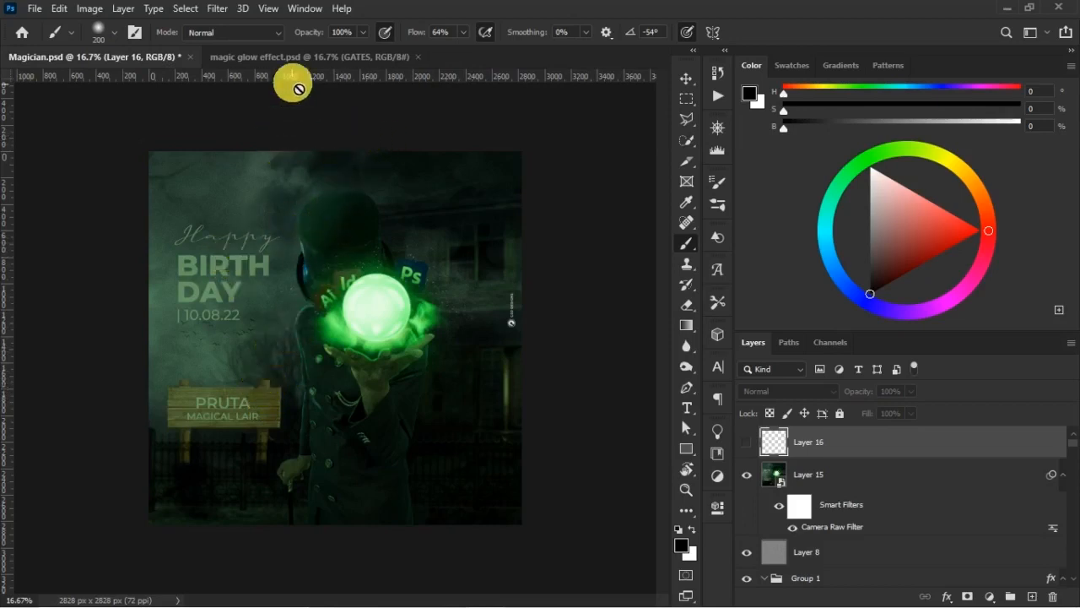
# - Return to magic glow effect.psd and move the GATES group beneath the smoke l-r layer, above mystical glow
pyautogui.click(310, 59)
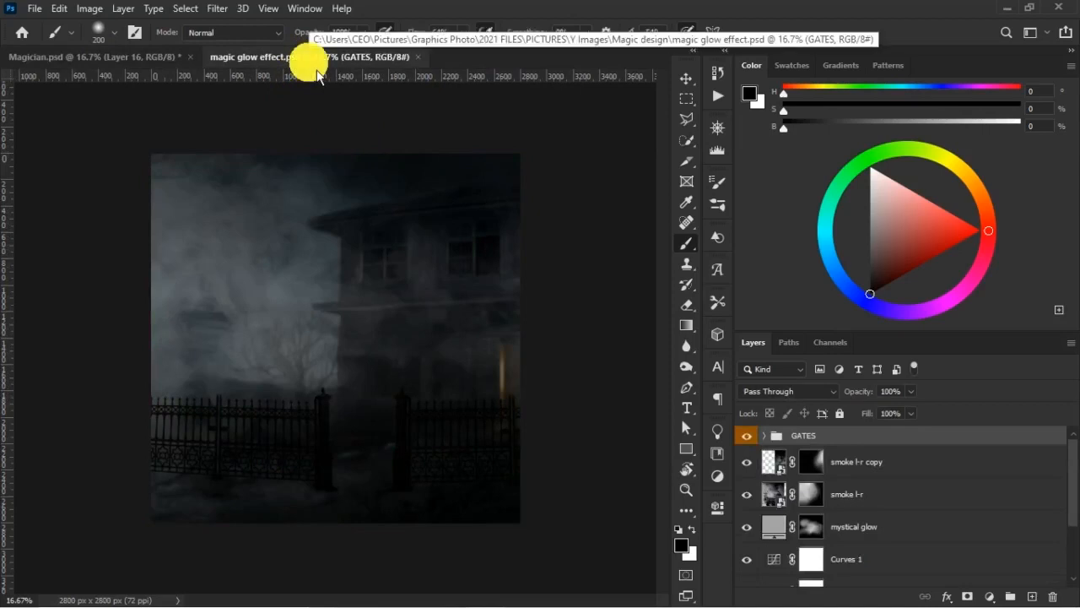
pyautogui.click(685, 79)
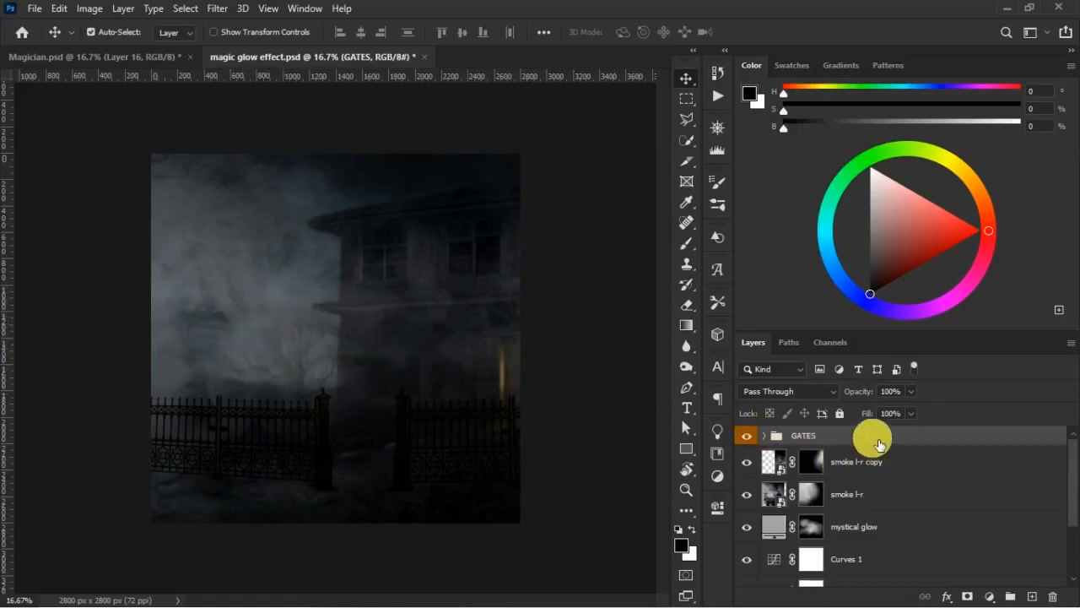
pyautogui.moveTo(882, 445); pyautogui.dragTo(875, 510)
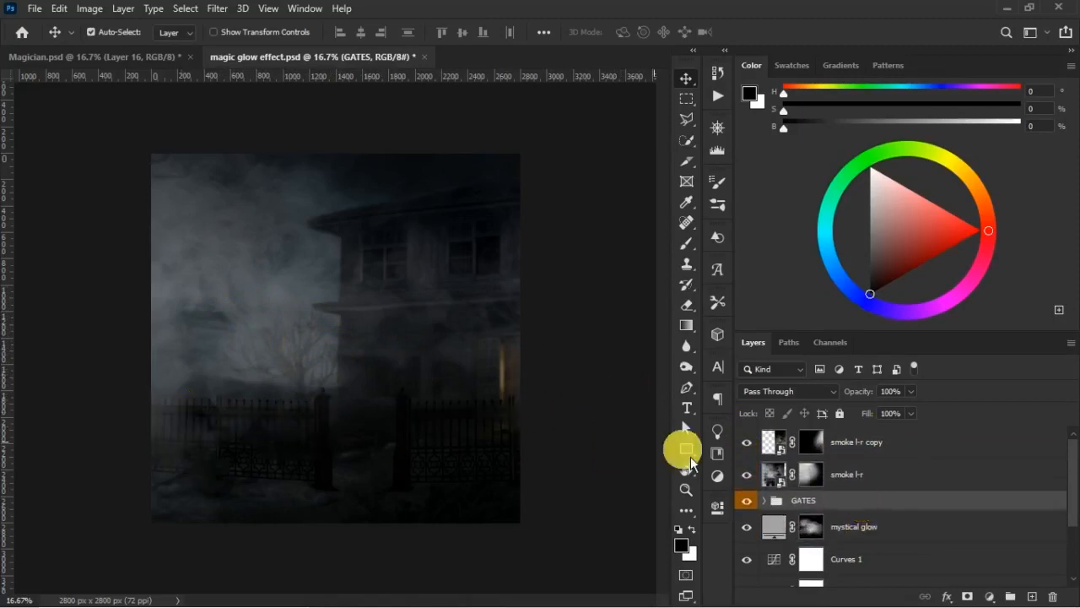
# - Thin the smoke over the gates on the smoke l-r mask with a 1500 px black brush at 34% opacity and 46% flow
pyautogui.click(812, 477)
pyautogui.press('b')
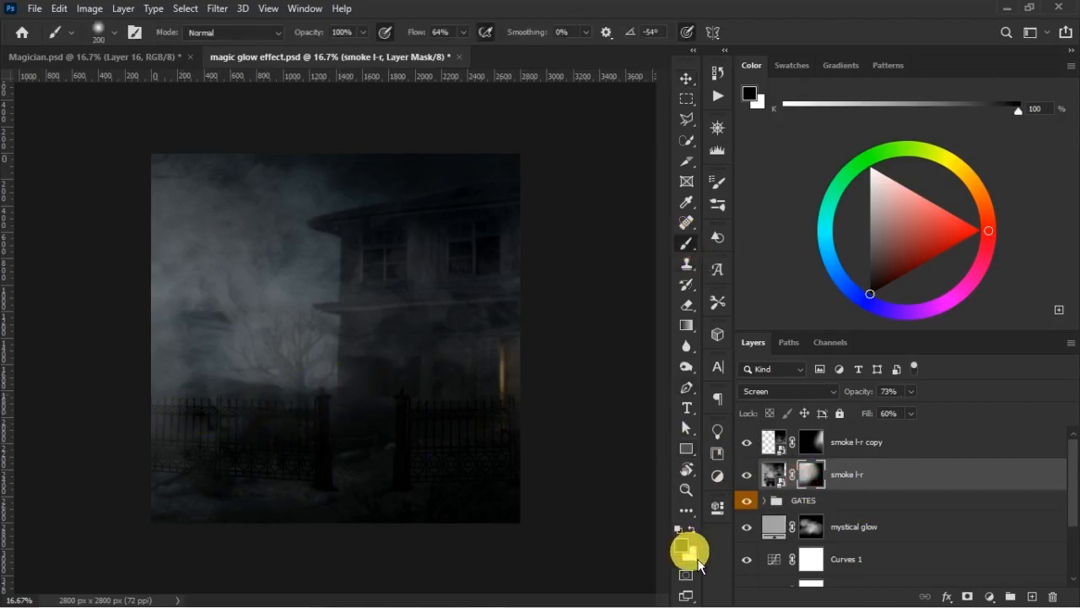
pyautogui.press(']')
pyautogui.press(']')
pyautogui.press(']')
pyautogui.press(']')
pyautogui.press(']')
pyautogui.press(']')
pyautogui.press(']')
pyautogui.press(']')
pyautogui.press(']')
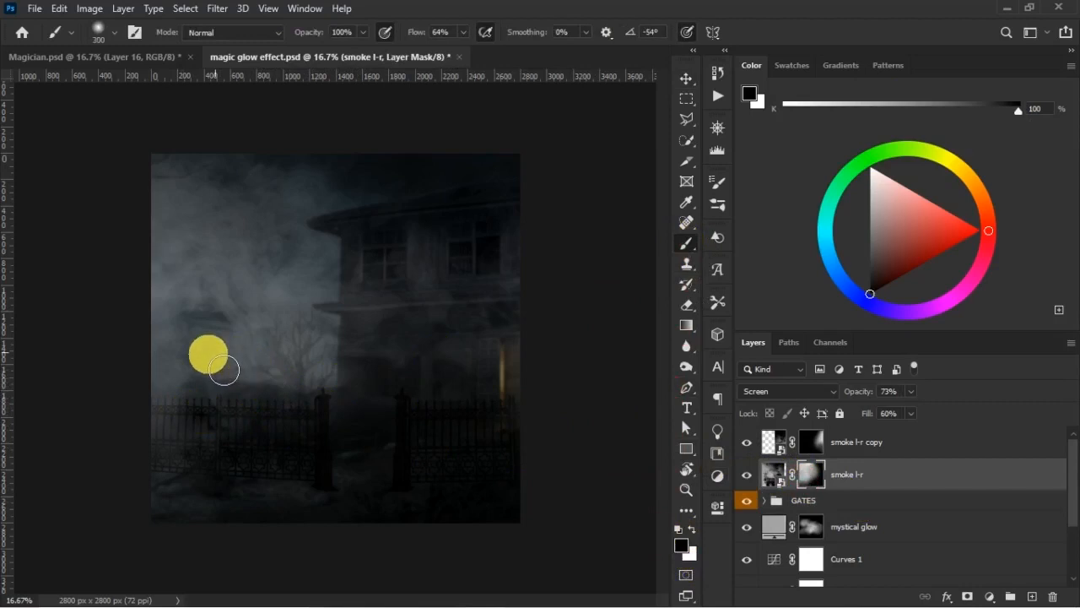
pyautogui.press(']')
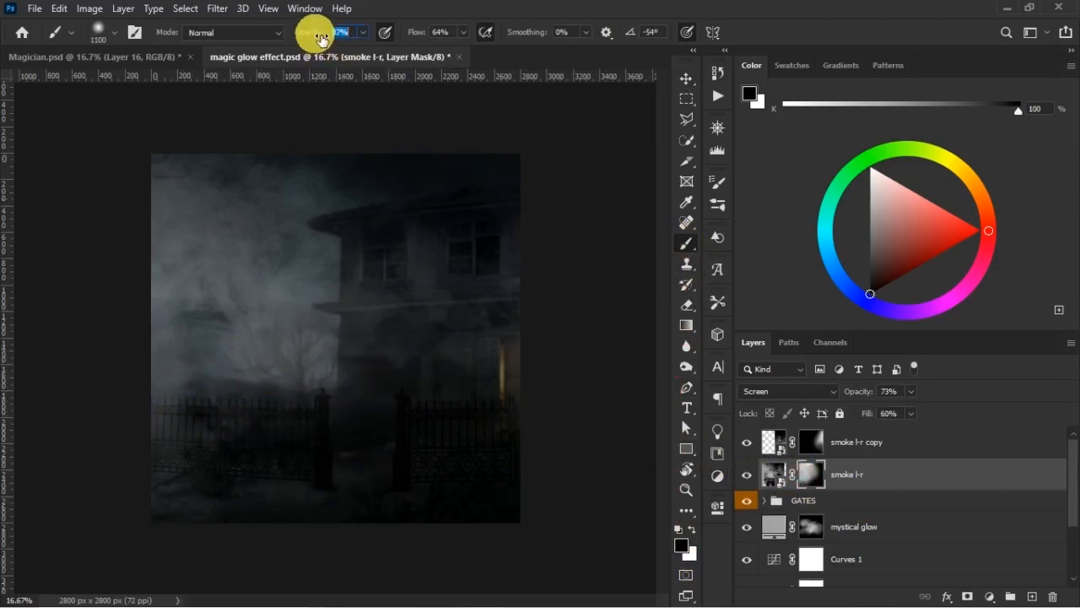
pyautogui.moveTo(308, 35); pyautogui.dragTo(315, 33)
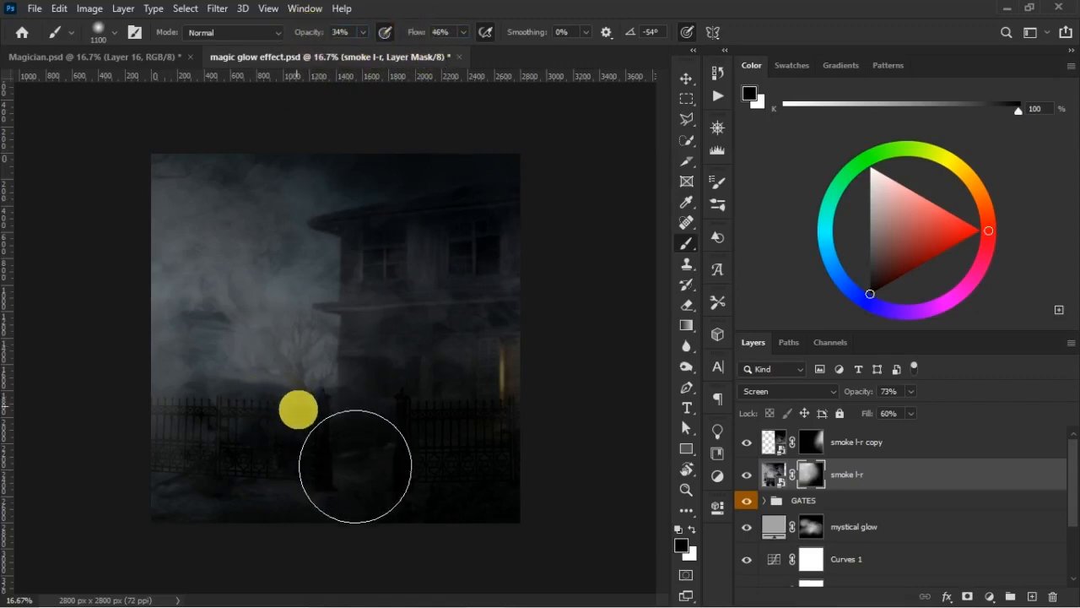
pyautogui.press(']')
pyautogui.press(']')
pyautogui.press(']')
pyautogui.press(']')
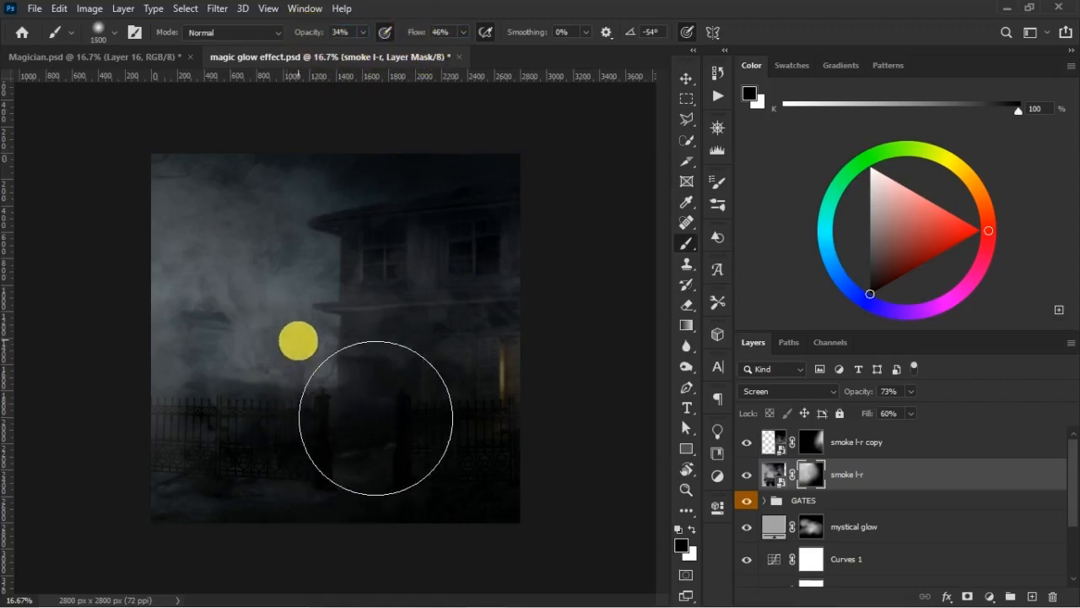
pyautogui.moveTo(244, 386)
pyautogui.mouseDown()
pyautogui.moveTo(224, 414)
pyautogui.moveTo(304, 386)
pyautogui.mouseUp()
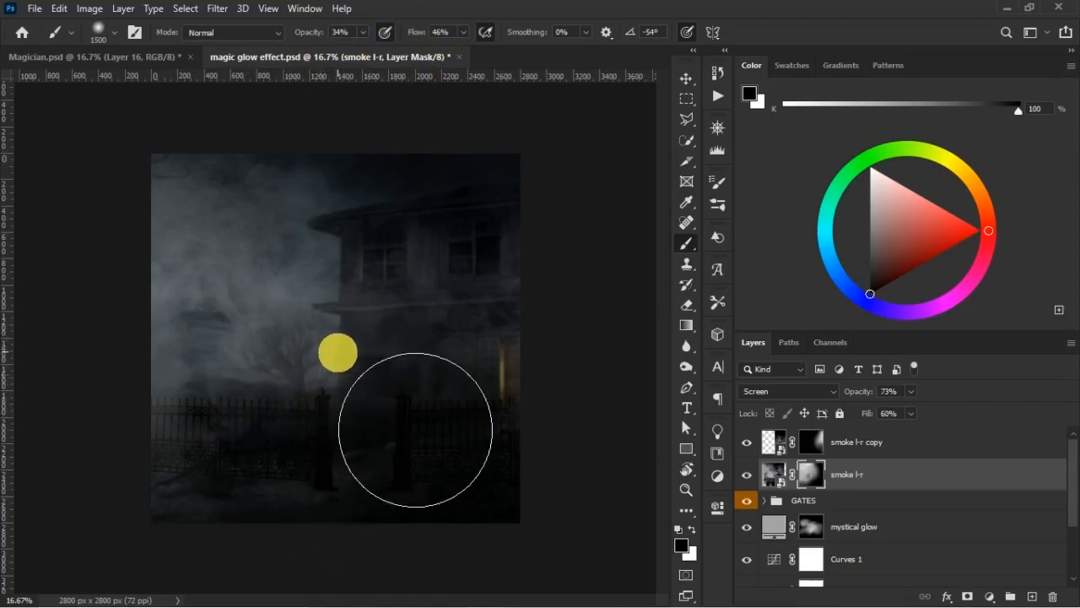
# - Check the gates behind the smoke by toggling the GATES group's visibility and comparing the scene with the Magician.psd poster
pyautogui.press('v')
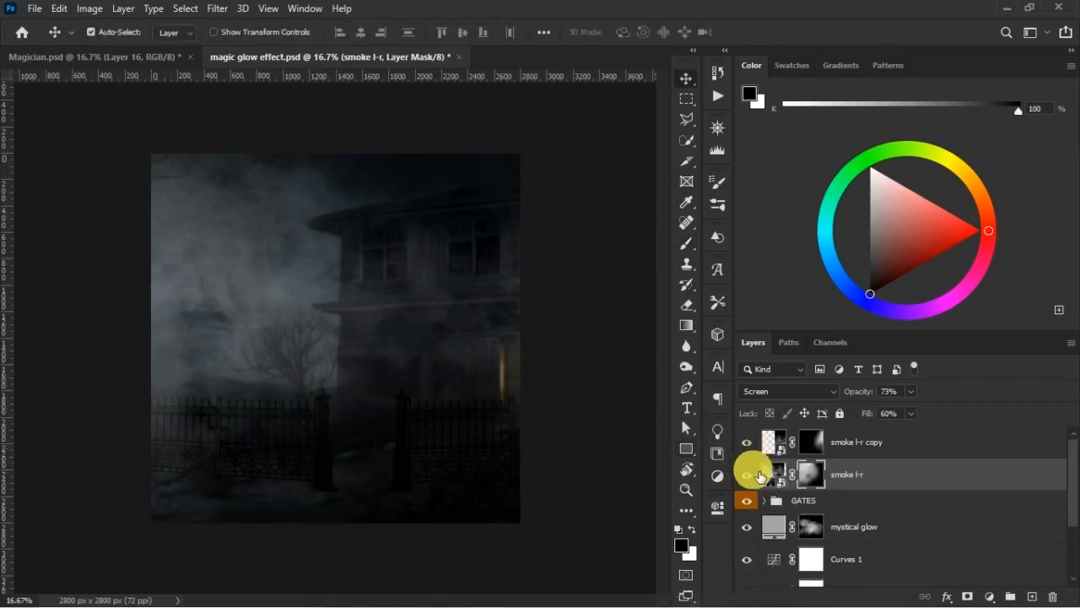
pyautogui.click(750, 502)
pyautogui.click(749, 501)
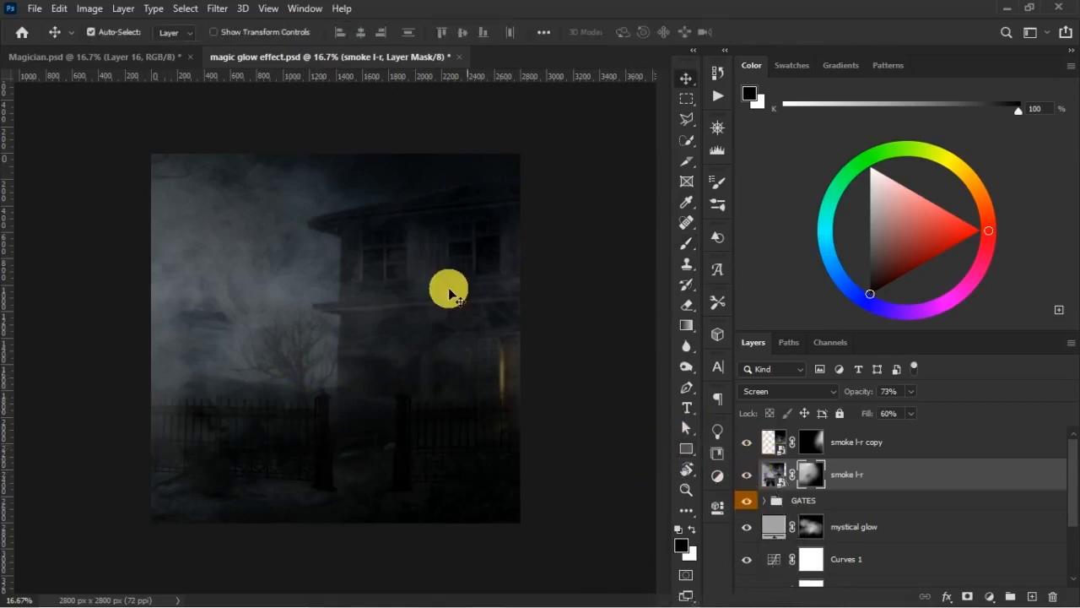
pyautogui.click(135, 56)
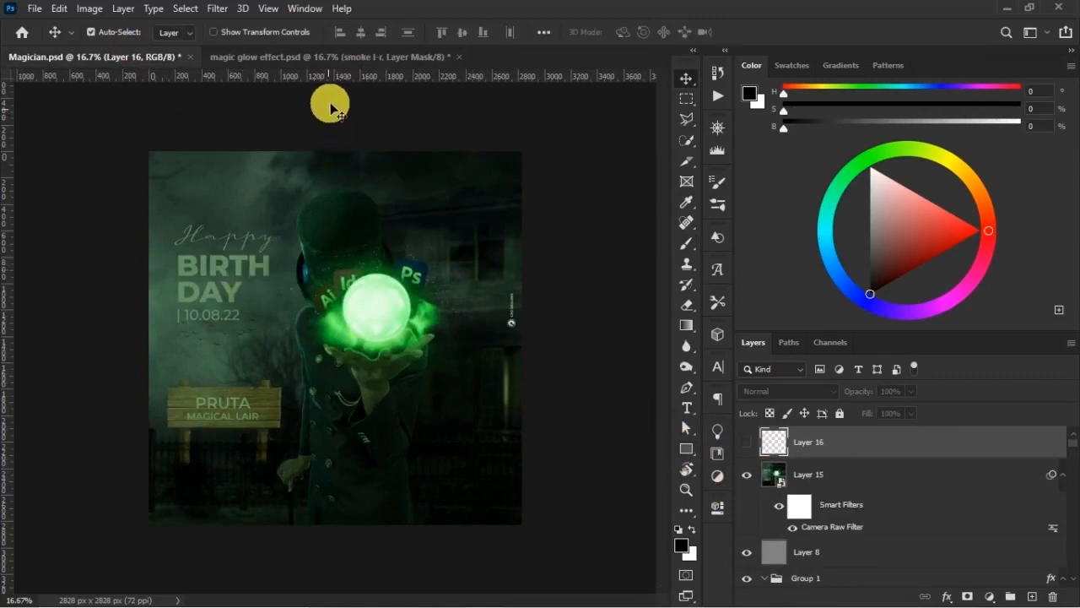
pyautogui.click(373, 59)
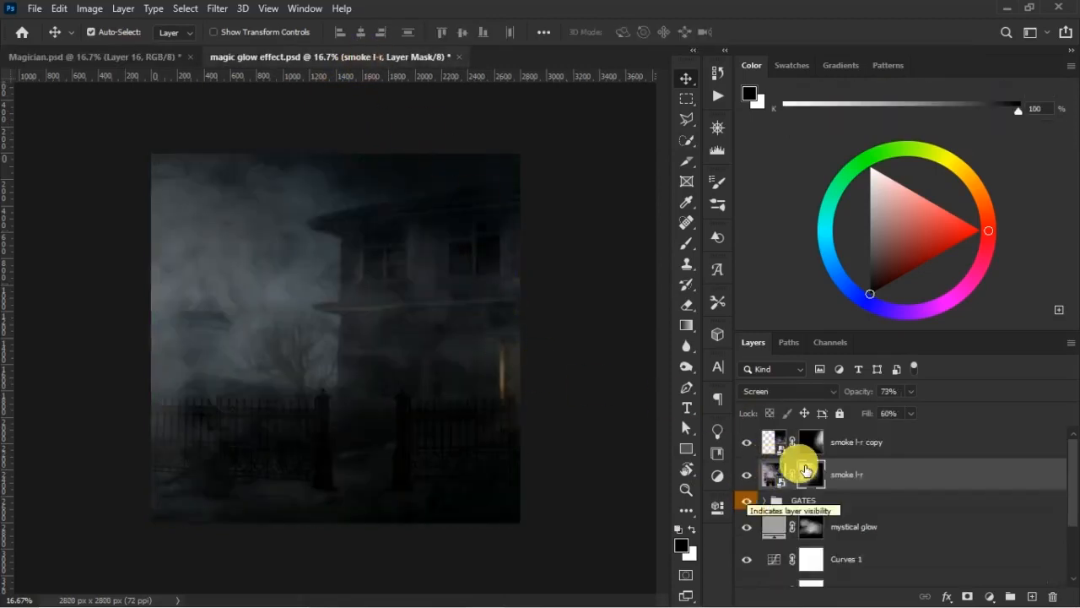
pyautogui.click(817, 502)
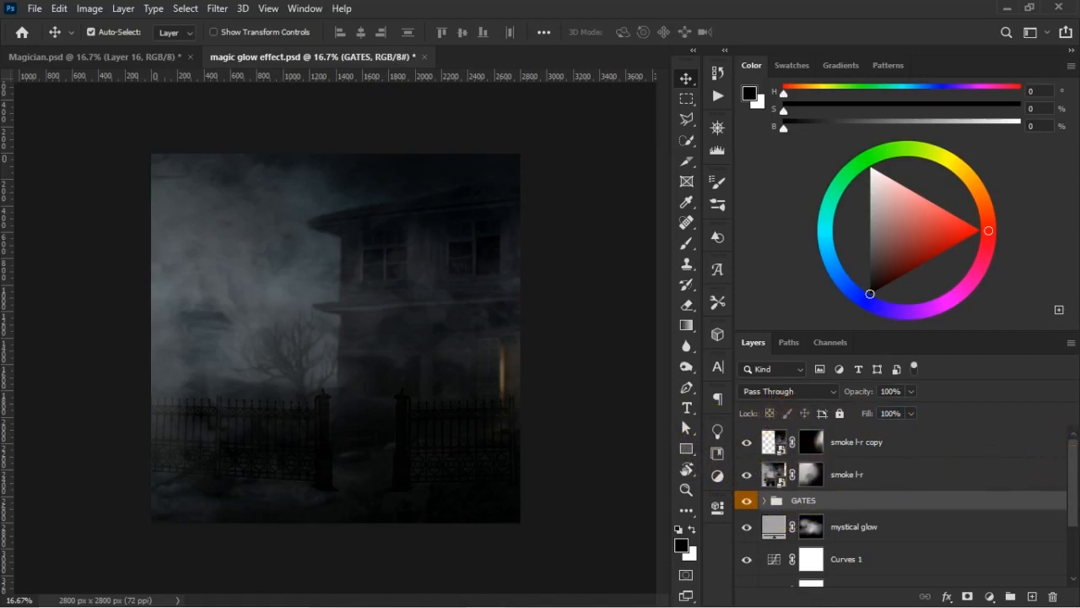
# - Place the bird image embedded above smoke l-r copy, scaled to about 85% and positioned in the sky beside the bare tree
pyautogui.click(869, 443)
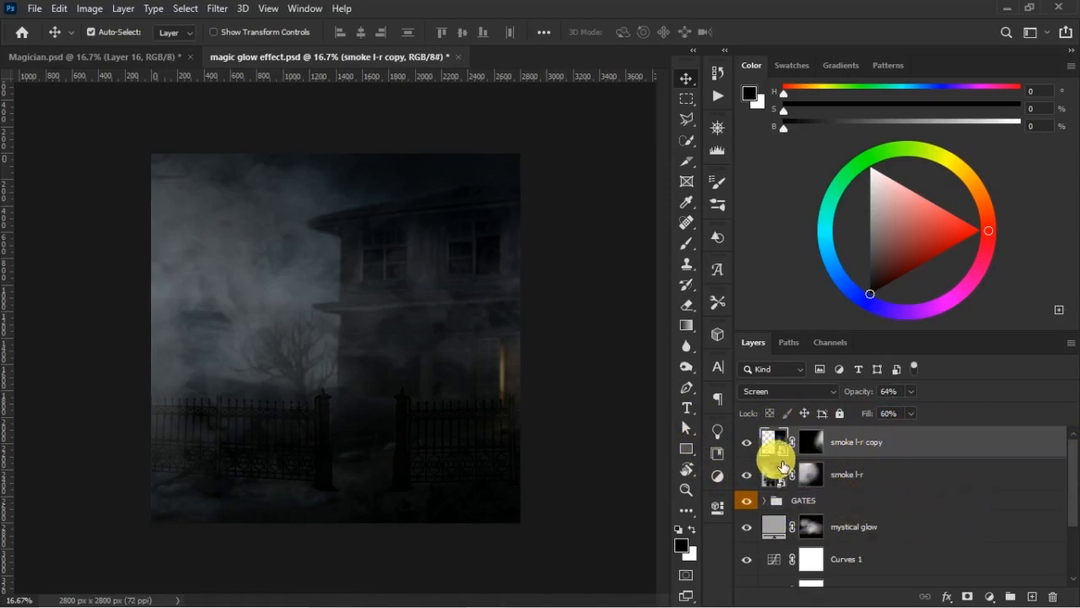
pyautogui.click(34, 8)
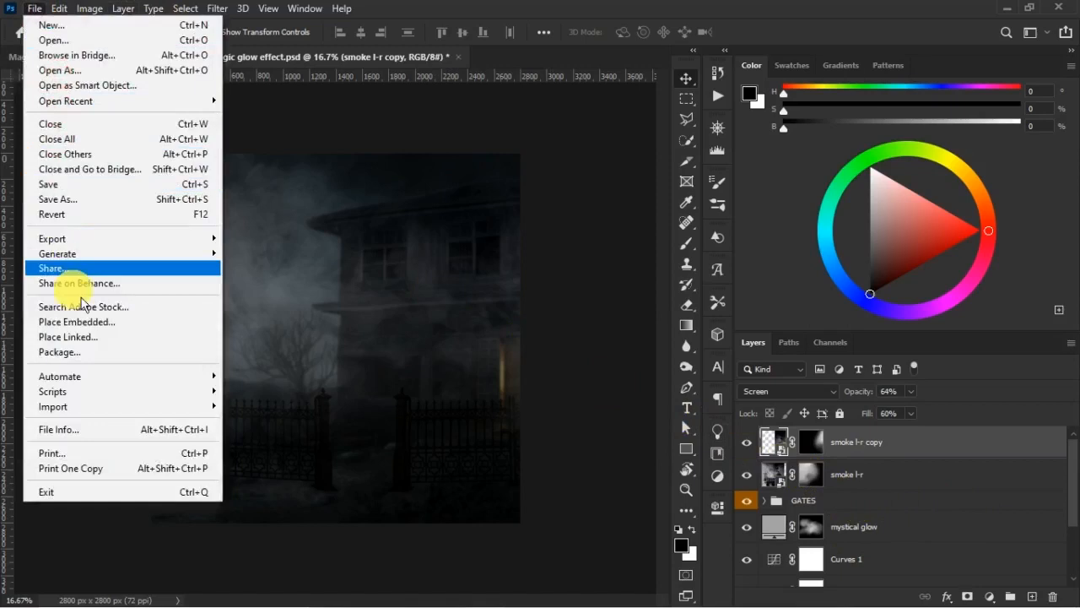
pyautogui.click(97, 330)
pyautogui.click(463, 152)
pyautogui.click(856, 453)
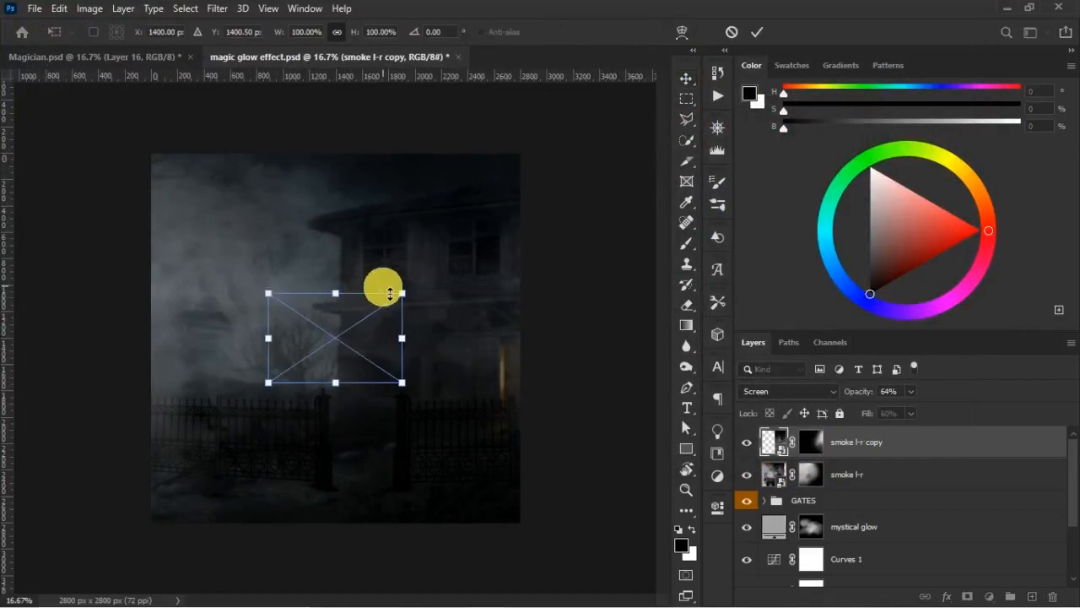
pyautogui.moveTo(411, 297)
pyautogui.mouseDown()
pyautogui.moveTo(429, 290)
pyautogui.moveTo(406, 292)
pyautogui.mouseUp()
pyautogui.moveTo(349, 335); pyautogui.dragTo(263, 333)
pyautogui.moveTo(329, 275); pyautogui.dragTo(295, 298)
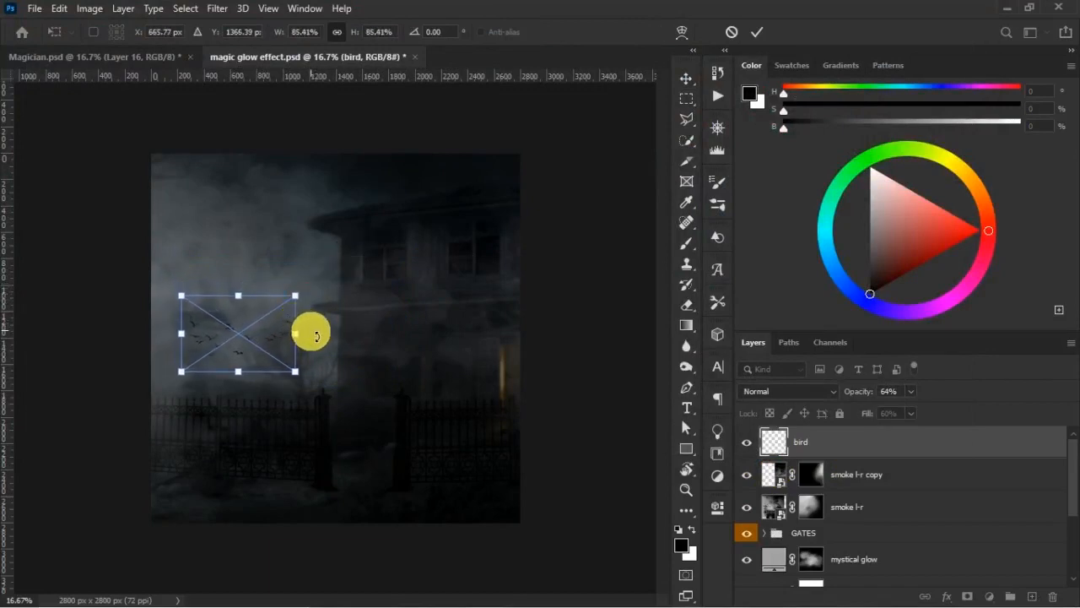
pyautogui.press('Return')
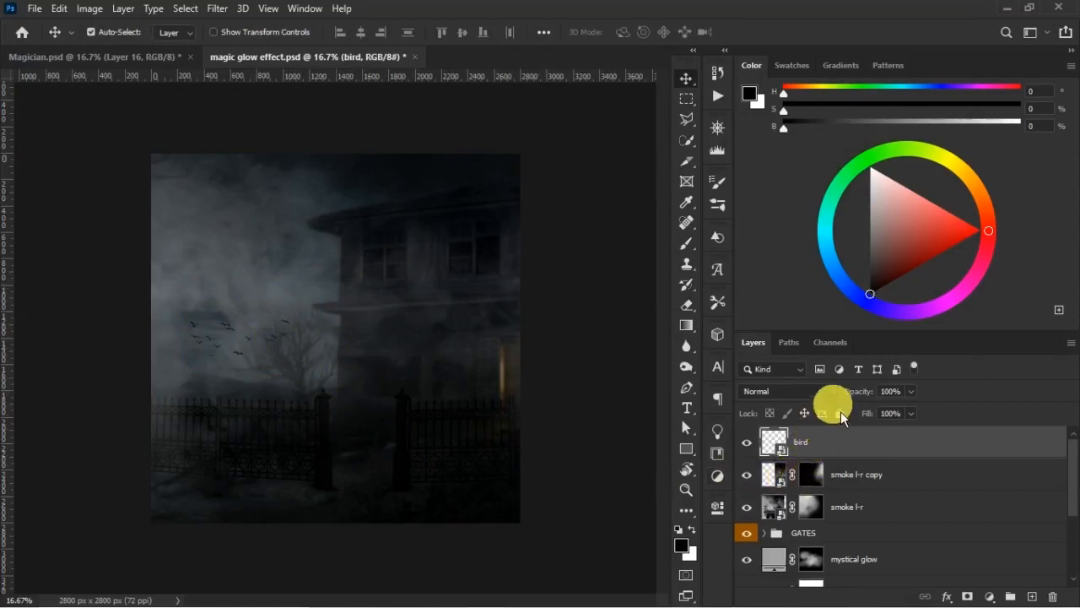
# - Set the bird layer to 78% opacity and 90% fill, toggling its visibility to judge the effect
pyautogui.moveTo(872, 397)
pyautogui.mouseDown()
pyautogui.moveTo(872, 435)
pyautogui.moveTo(861, 414)
pyautogui.mouseUp()
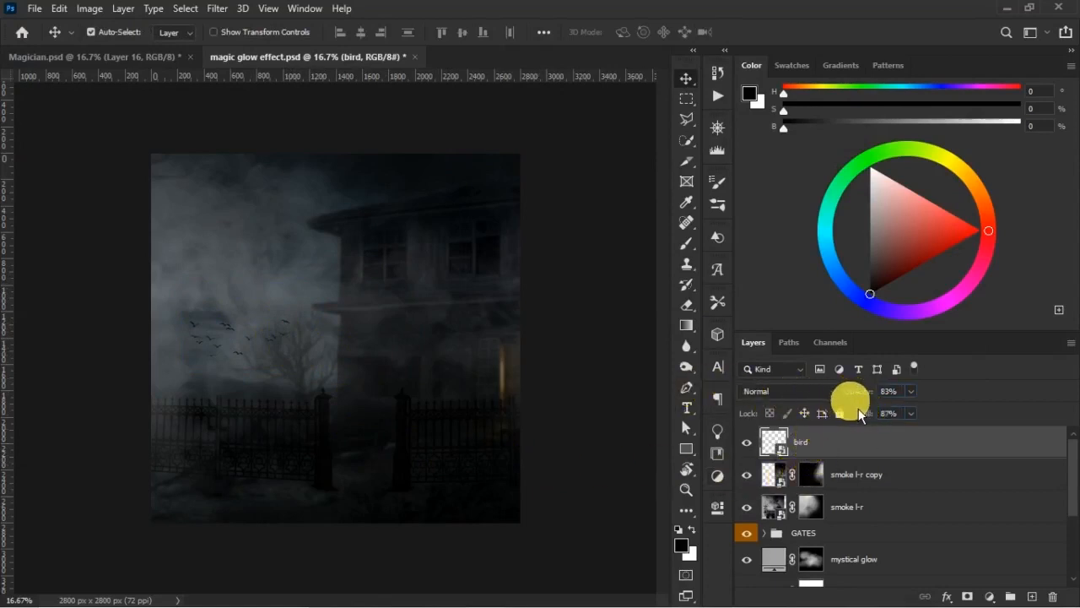
pyautogui.click(748, 442)
pyautogui.click(748, 442)
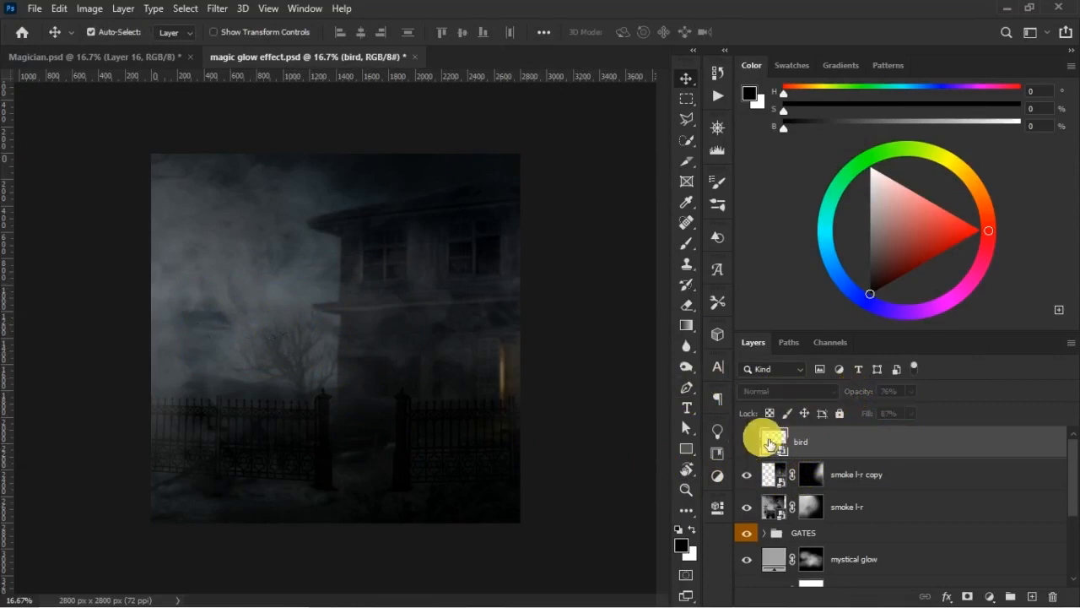
pyautogui.moveTo(870, 400); pyautogui.dragTo(870, 421)
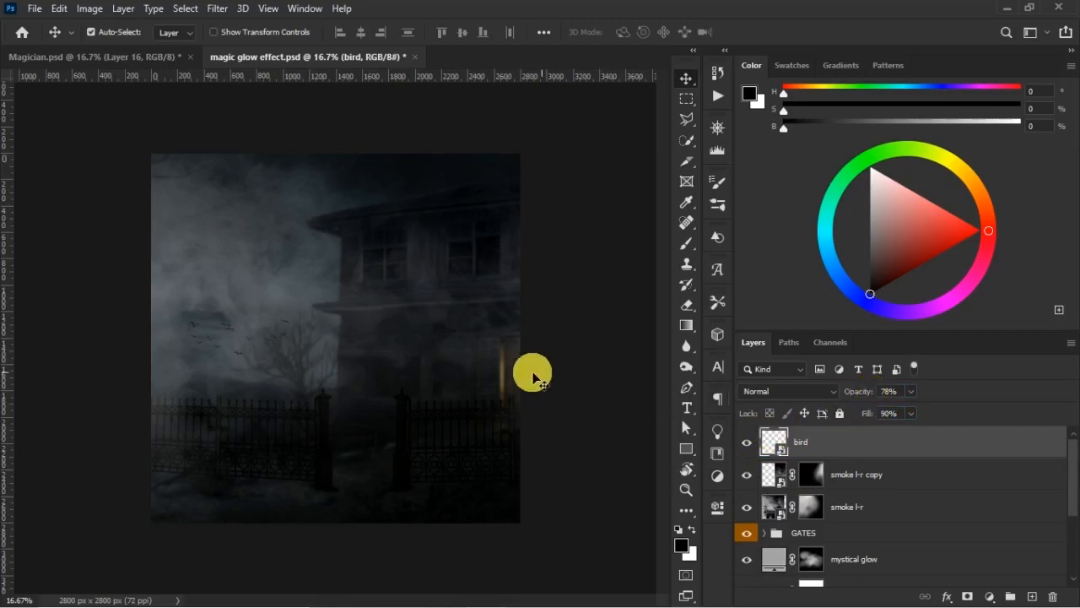
# - Soften the birds with a small-radius Gaussian Blur smart filter and collapse the filter list on the bird layer
pyautogui.press('z')
pyautogui.moveTo(160, 242); pyautogui.dragTo(506, 525)
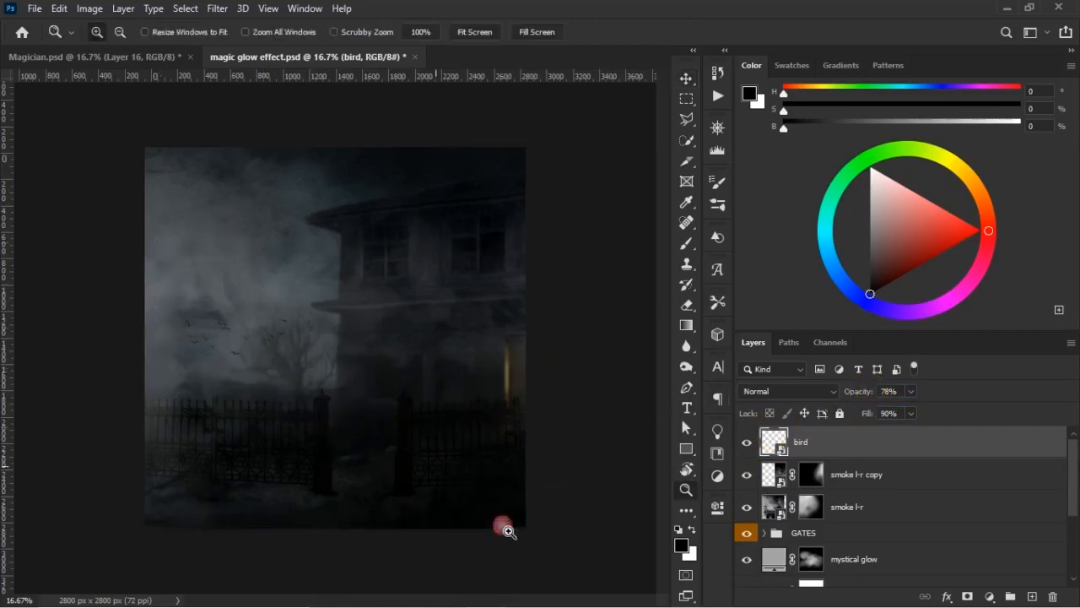
pyautogui.moveTo(34, 198); pyautogui.dragTo(507, 503)
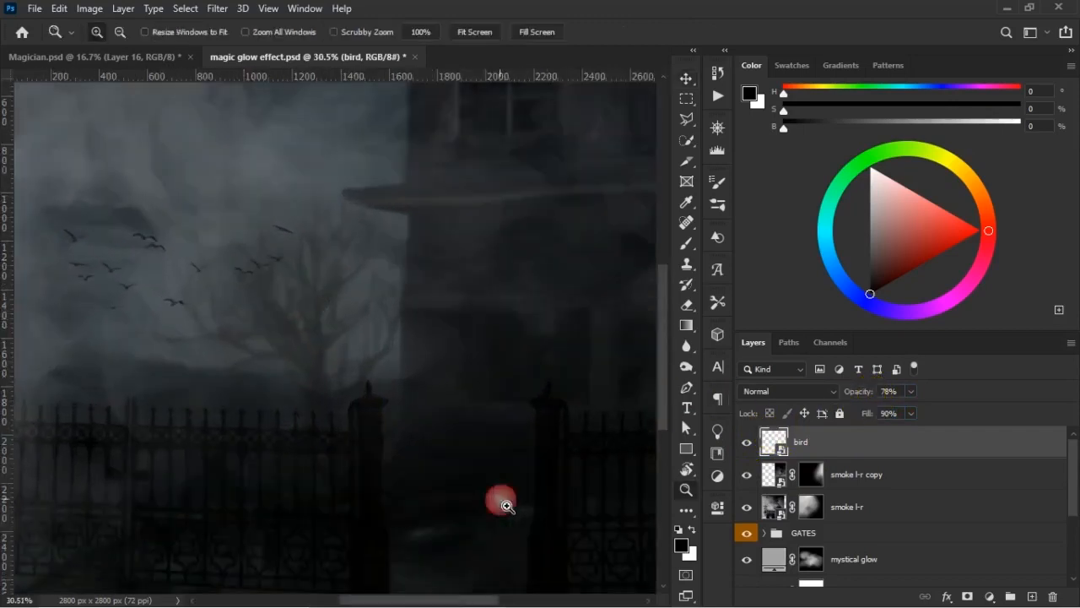
pyautogui.press('v')
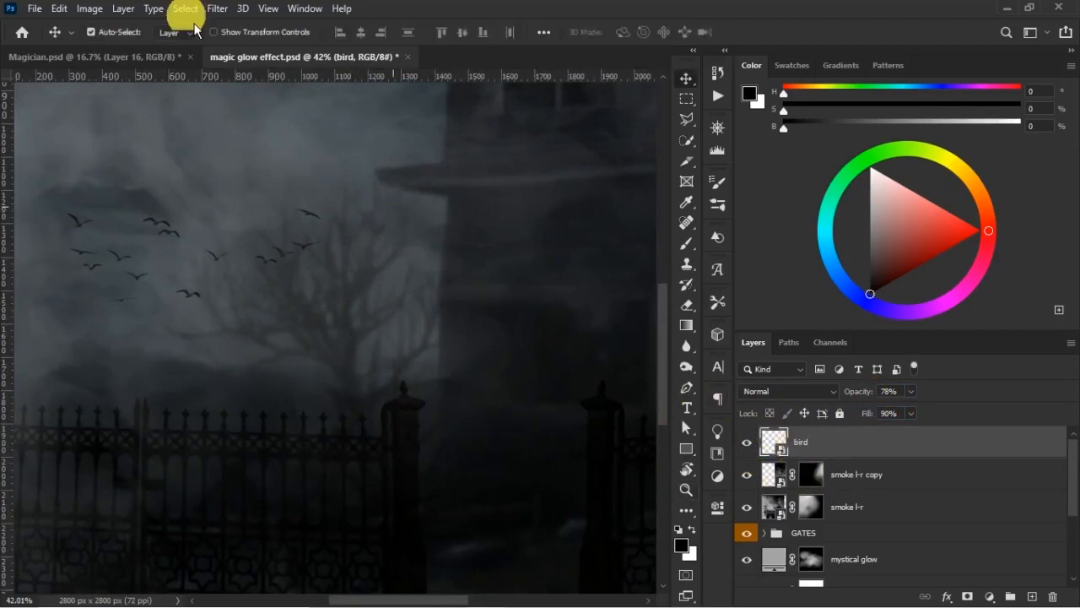
pyautogui.click(217, 8)
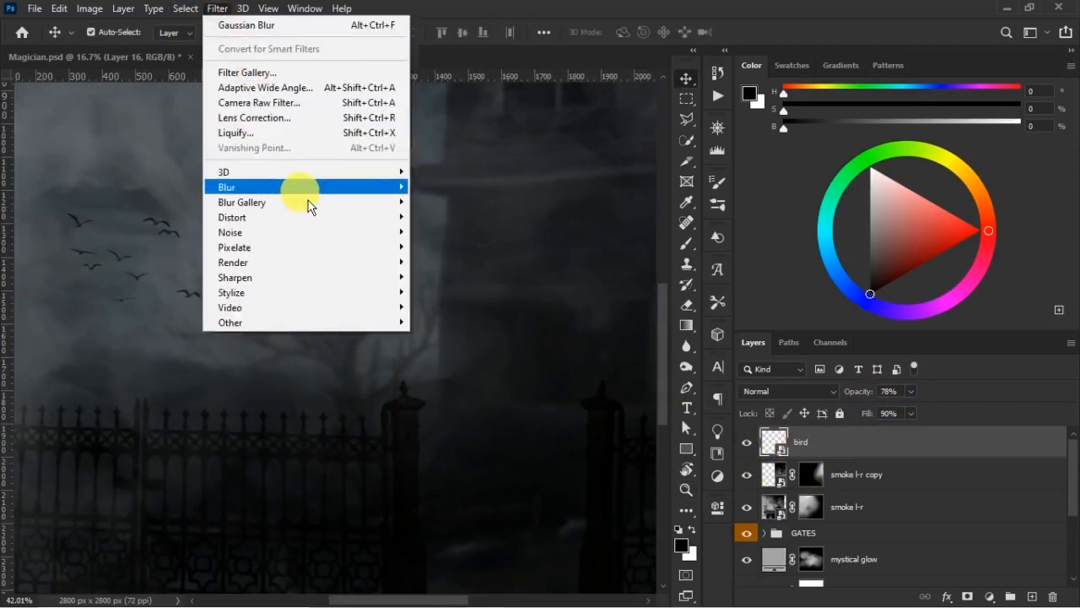
pyautogui.moveTo(306, 204)
pyautogui.click(469, 250)
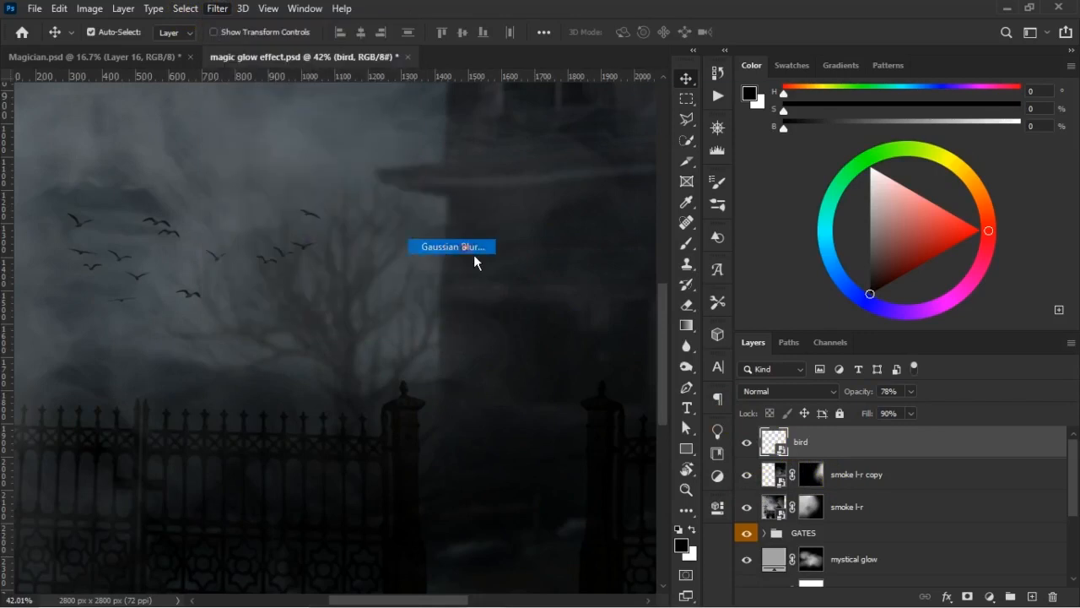
pyautogui.moveTo(692, 341); pyautogui.dragTo(684, 342)
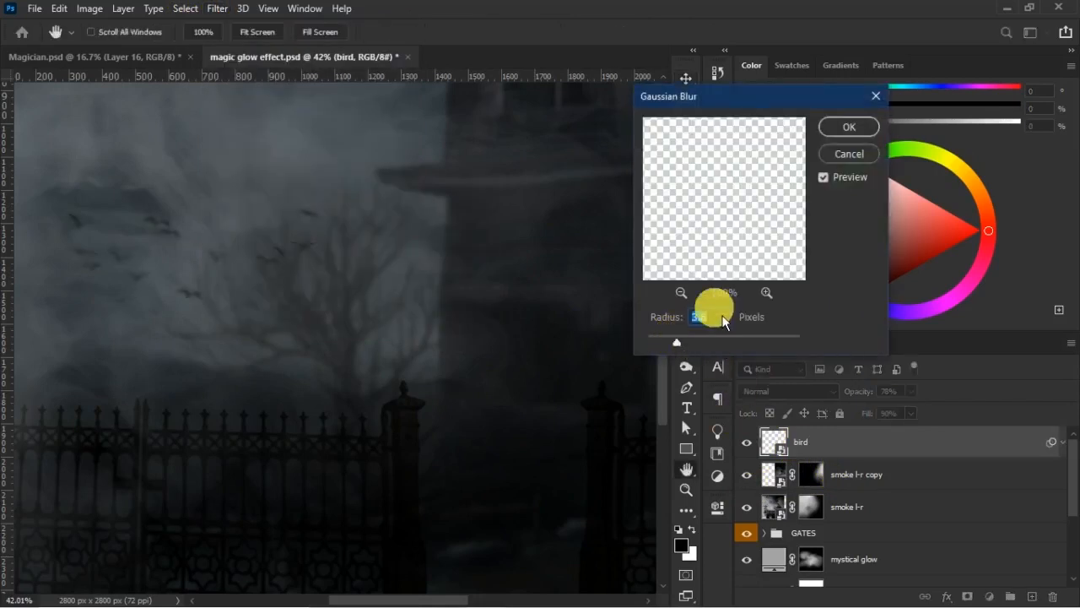
pyautogui.click(849, 128)
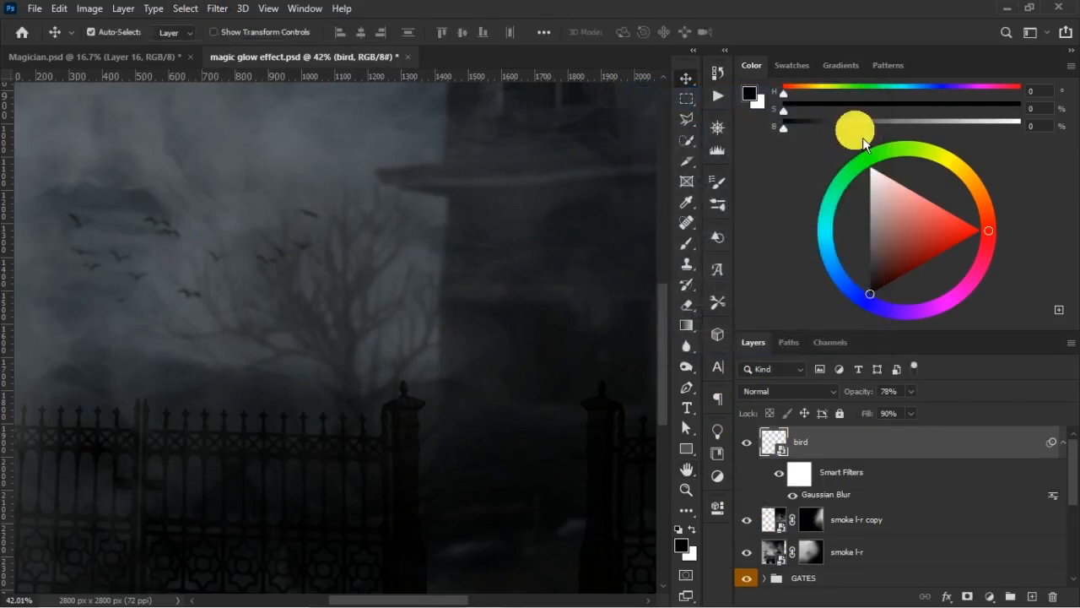
pyautogui.moveTo(265, 237); pyautogui.dragTo(408, 284)
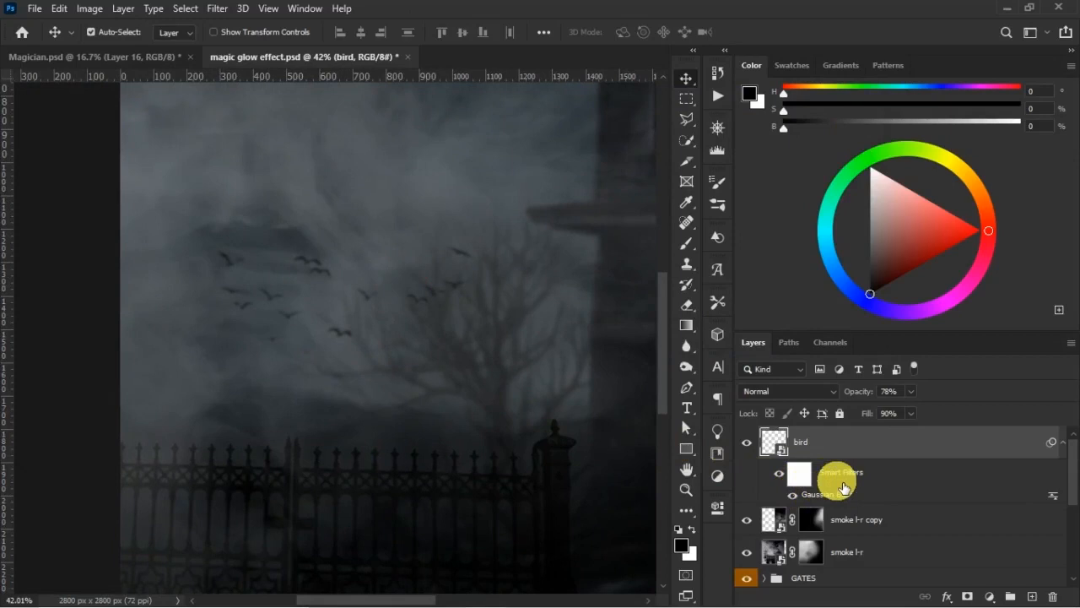
pyautogui.click(1055, 445)
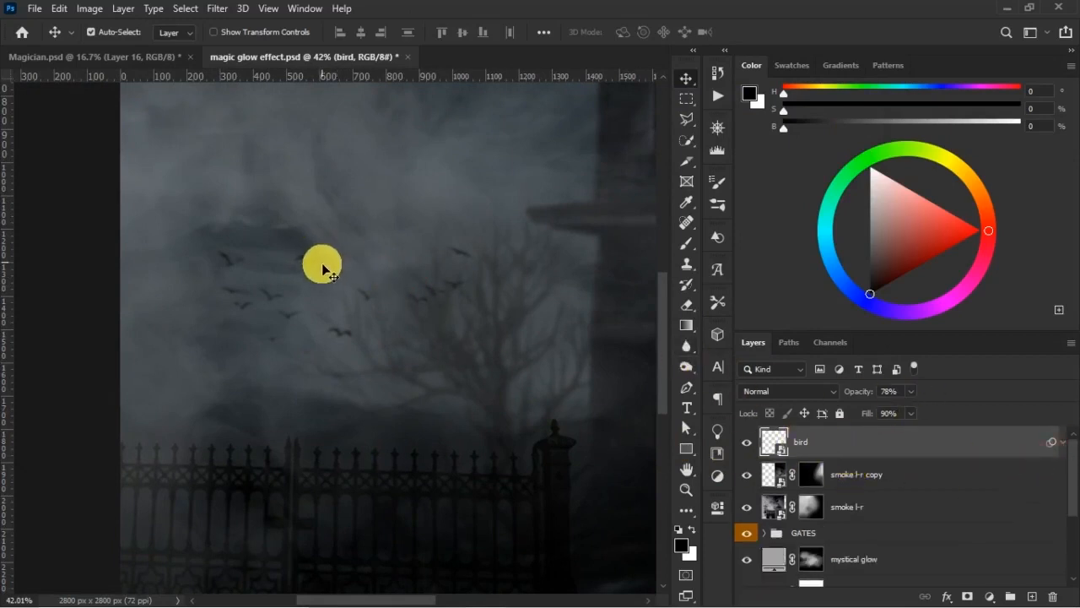
# - Select the smoke l-r layer's mask and toggle the layer's visibility to examine its smoke around the gates and birds
pyautogui.hotkey('ctrl', '-')
pyautogui.hotkey('ctrl', '-')
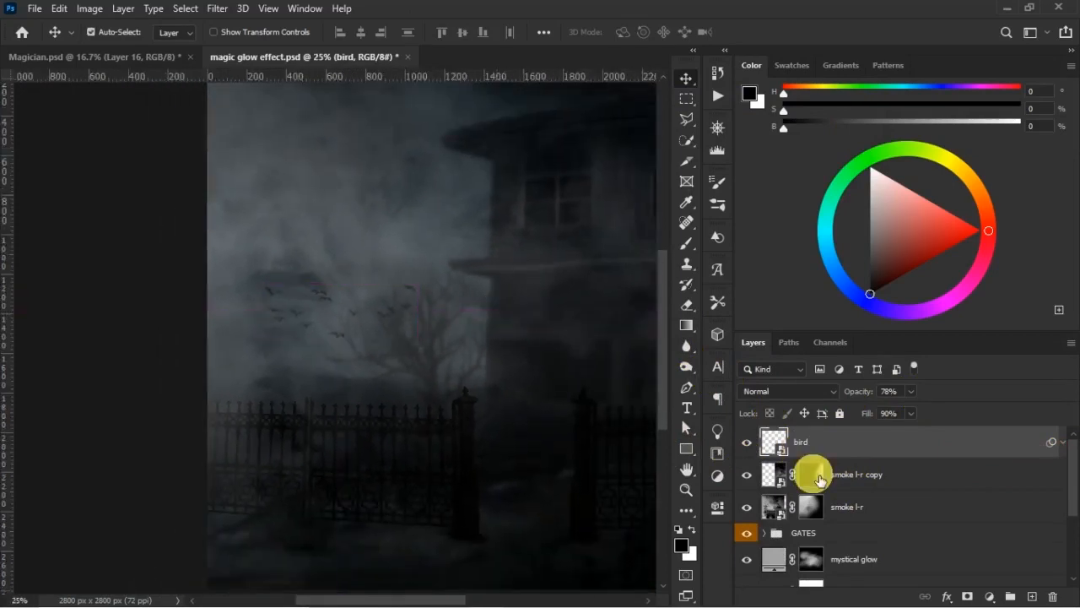
pyautogui.click(814, 505)
pyautogui.click(749, 509)
pyautogui.click(748, 508)
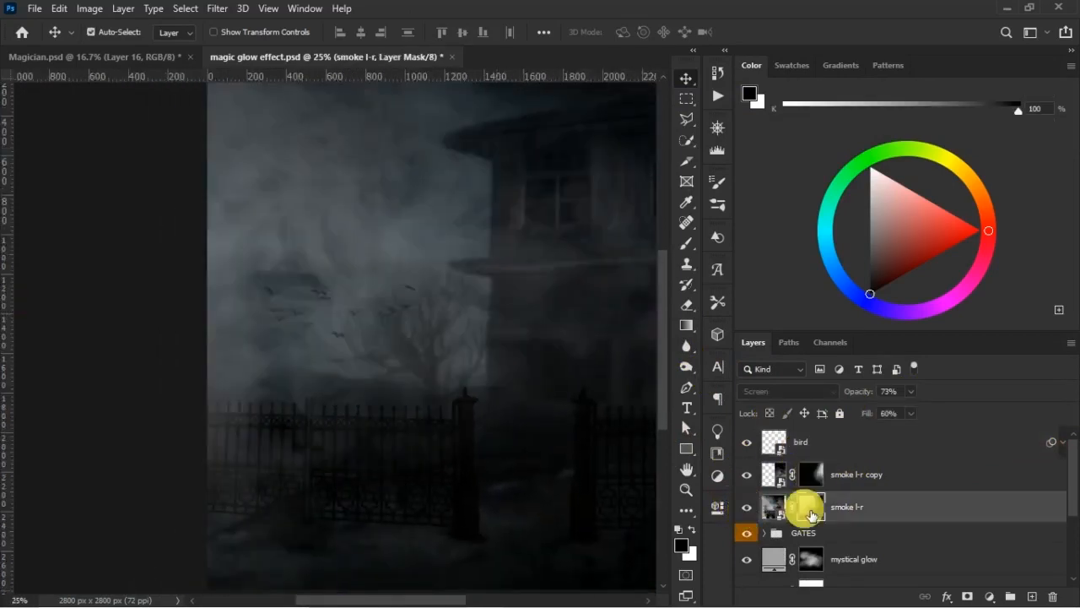
# - Paint black on the smoke l-r mask around the bare tree with a 1200 px soft brush, toggling the layer to compare
pyautogui.press('b')
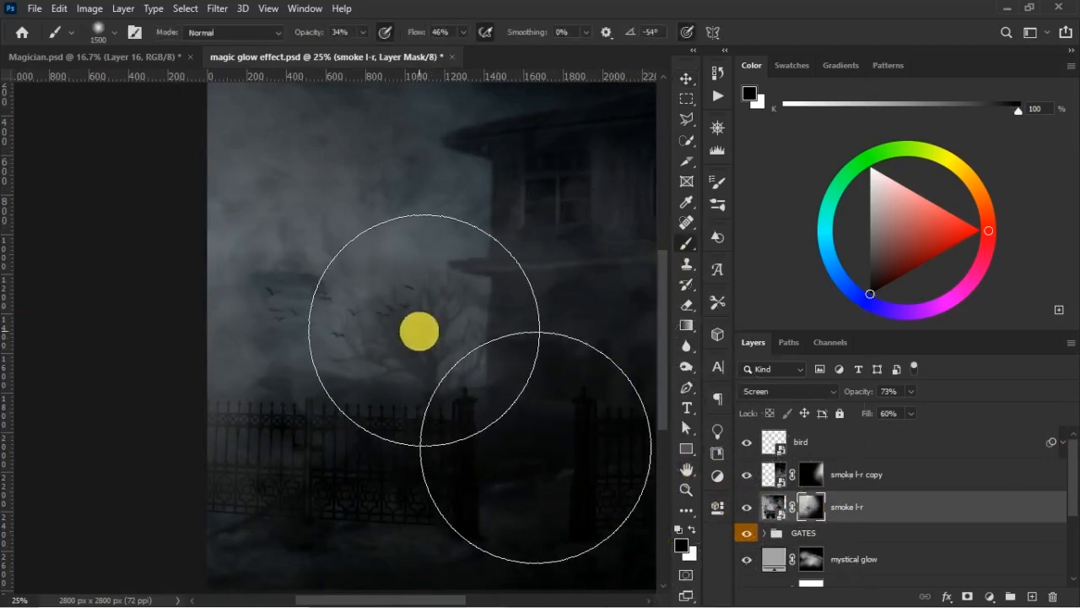
pyautogui.press('[')
pyautogui.press('[')
pyautogui.press('[')
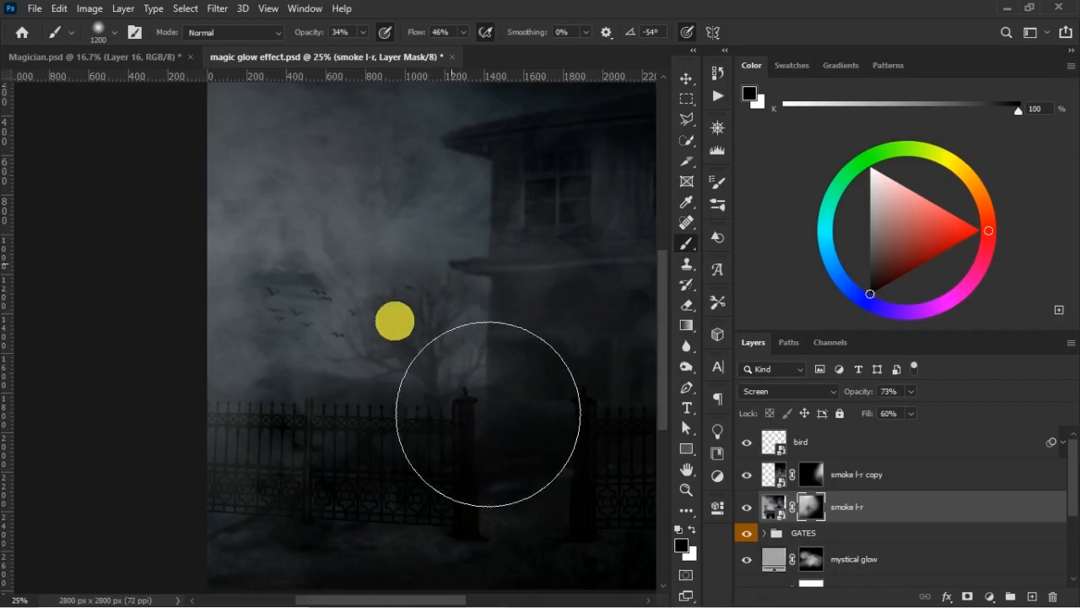
pyautogui.click(746, 507)
pyautogui.click(746, 506)
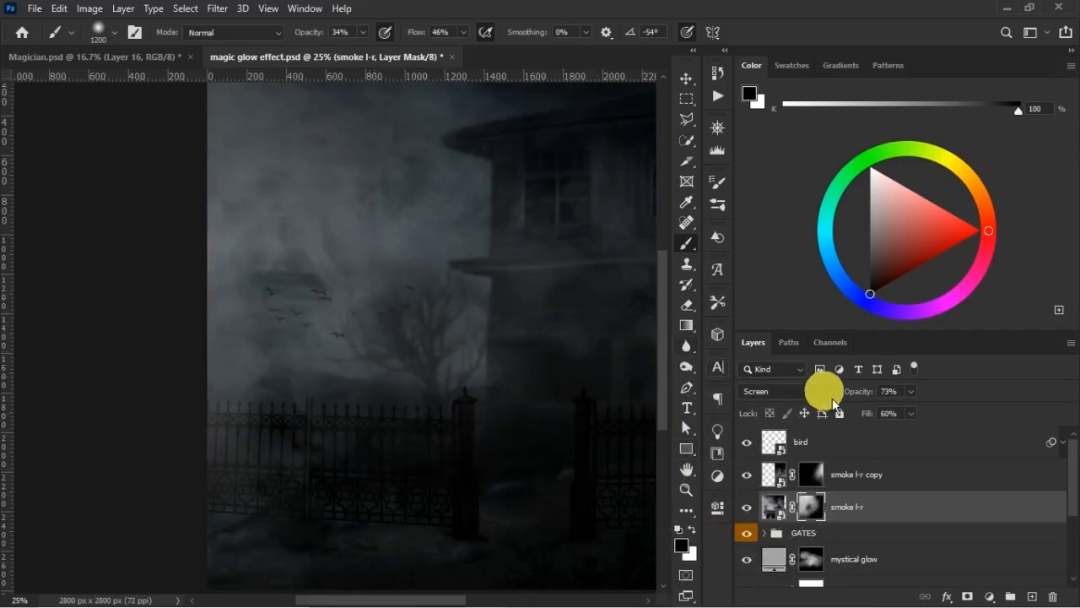
# - Set the smoke l-r layer to 65% opacity and 58% fill, and compare the scene with the Magician.psd poster
pyautogui.moveTo(868, 399); pyautogui.dragTo(867, 415)
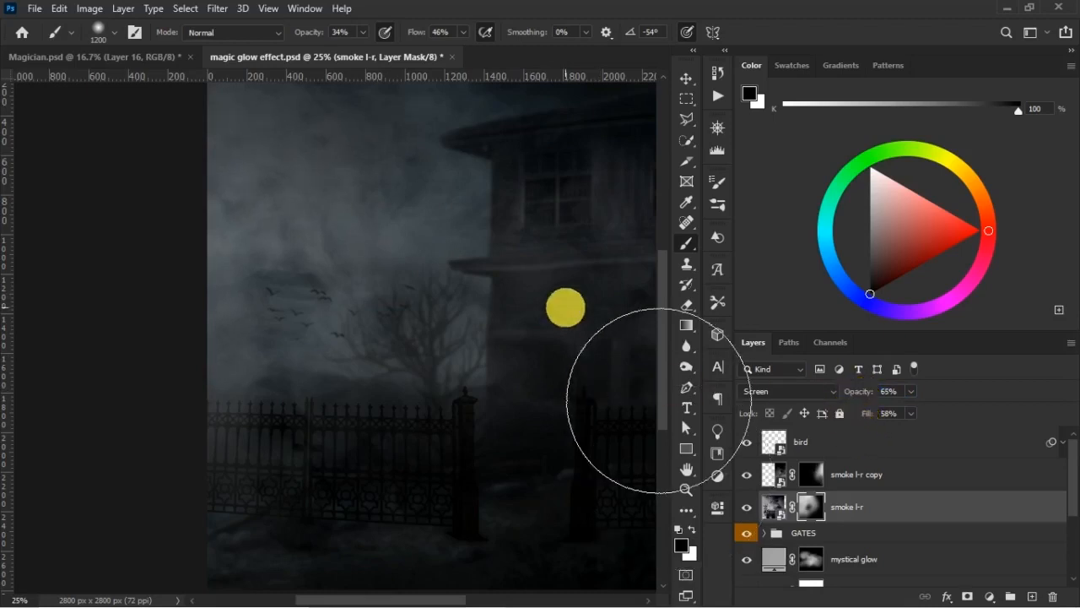
pyautogui.scroll(-1, 565, 307)
pyautogui.press('v')
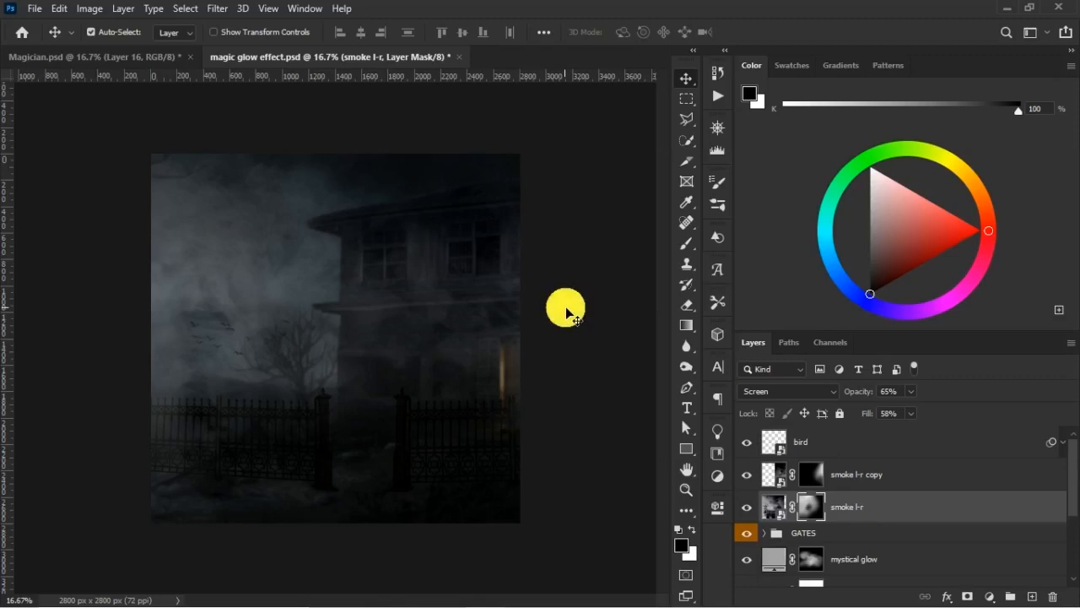
pyautogui.click(47, 57)
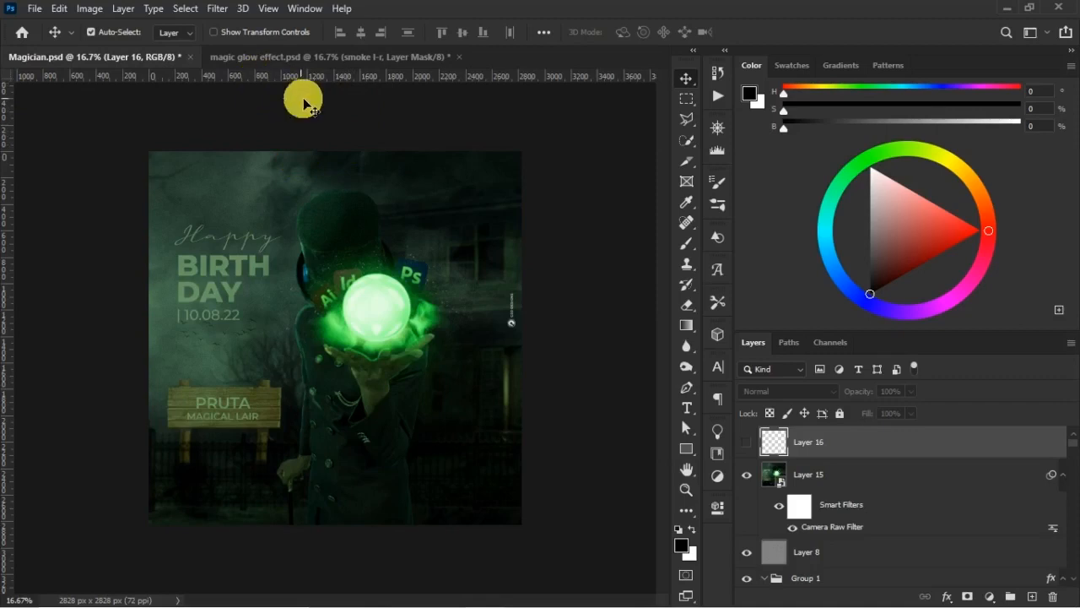
pyautogui.click(338, 69)
# - Place the DSC02740 photo of the figure in the hat as an embedded image above the bird layer
pyautogui.click(946, 454)
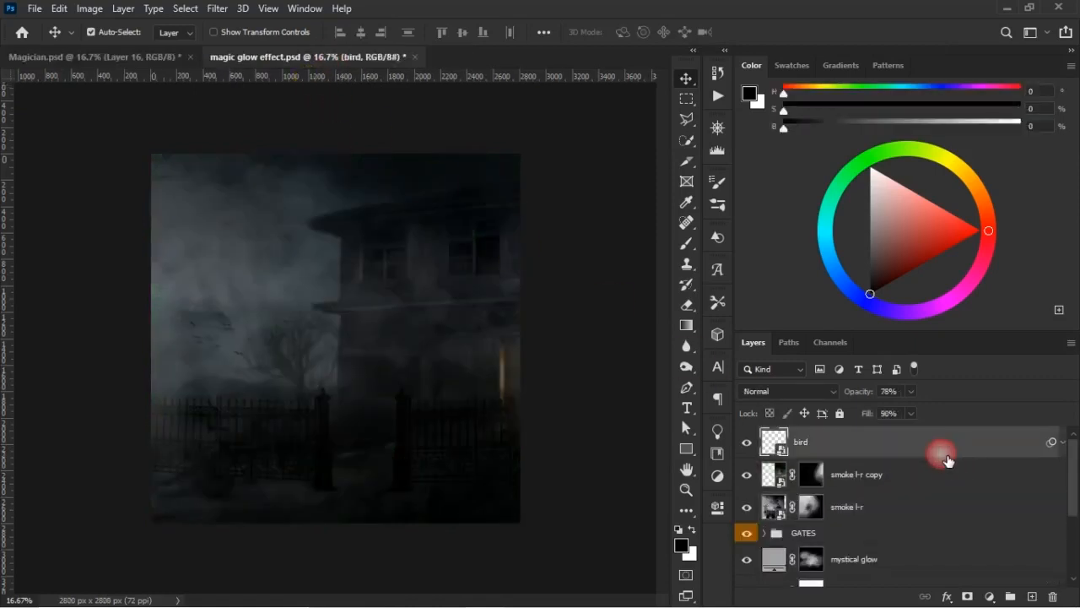
pyautogui.click(34, 8)
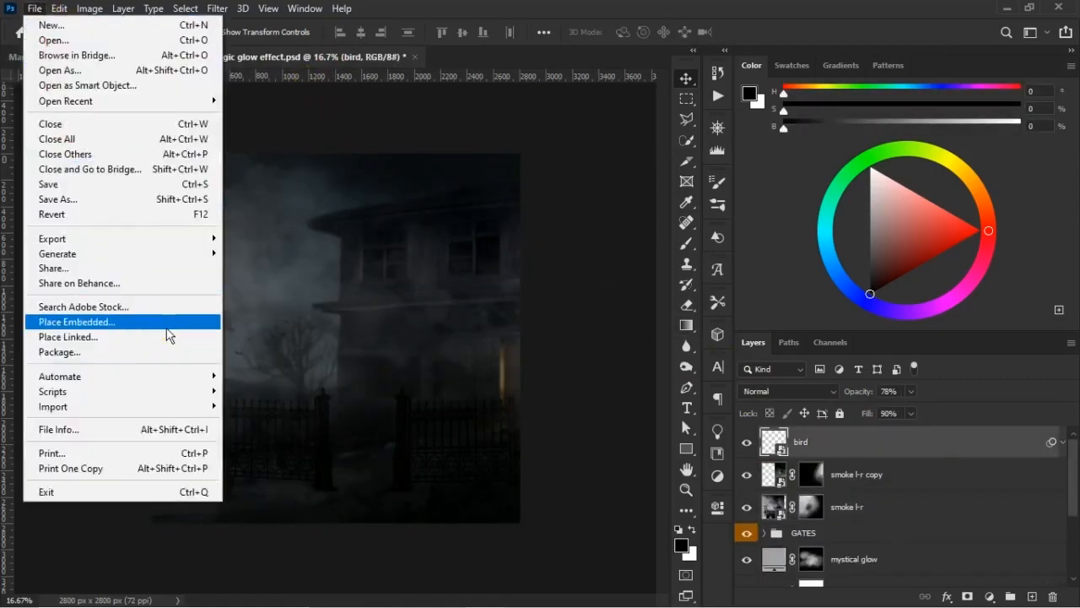
pyautogui.click(168, 335)
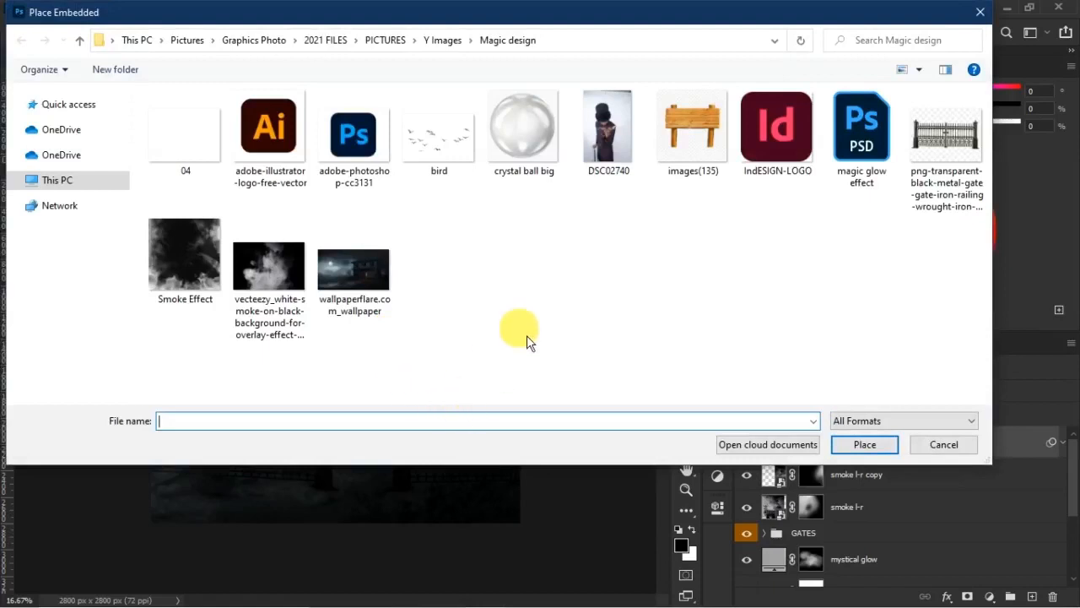
pyautogui.click(605, 133)
pyautogui.click(869, 445)
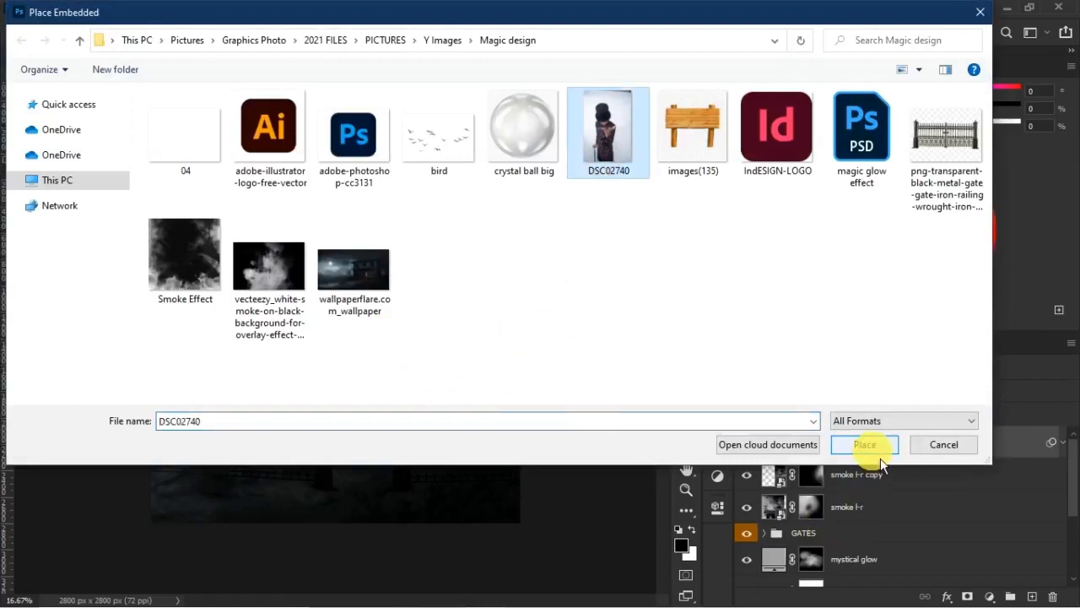
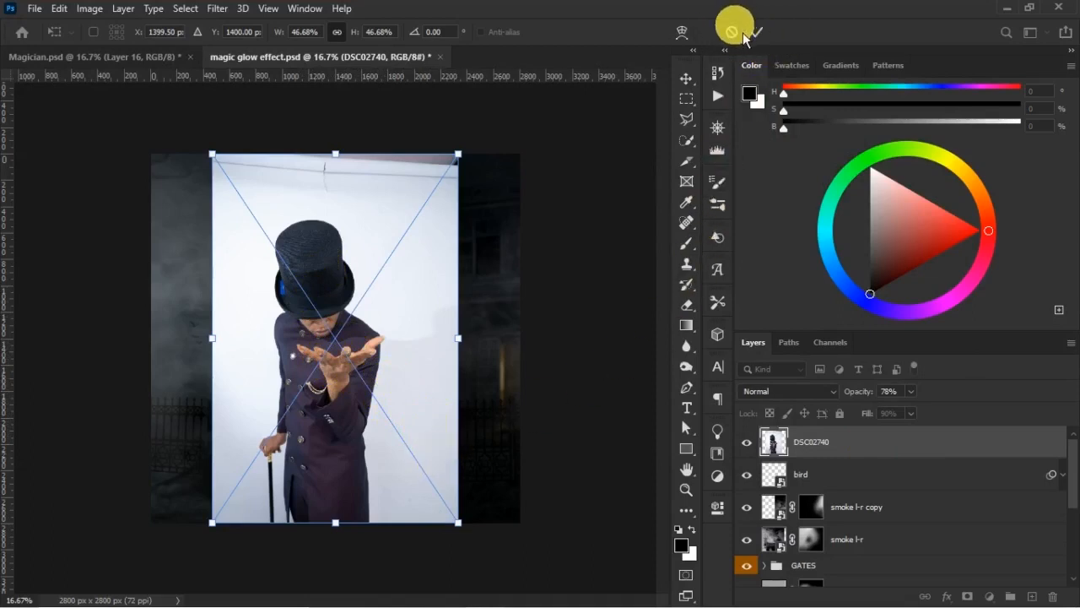
# - Accept the placed photo at its current size, rename its layer as D MAGICIAN, and save the document
pyautogui.click(771, 39)
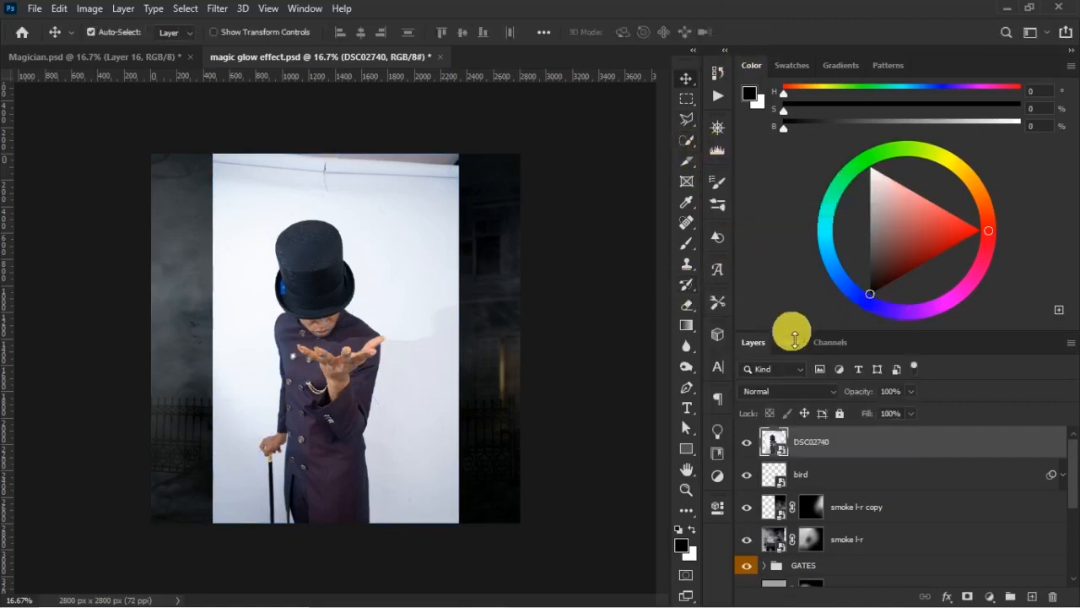
pyautogui.doubleClick(812, 443)
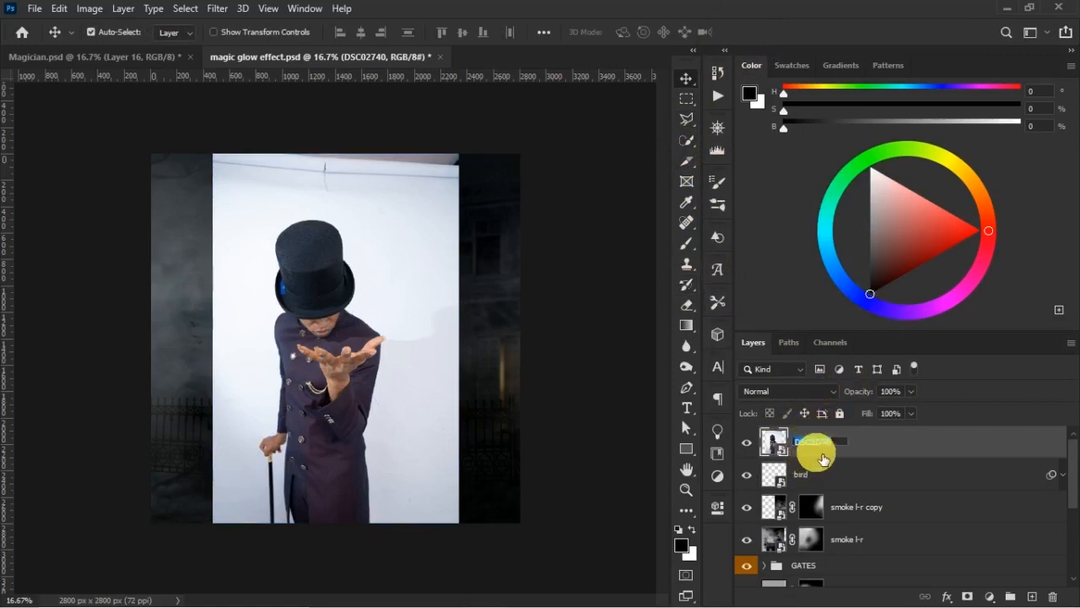
pyautogui.write('D')
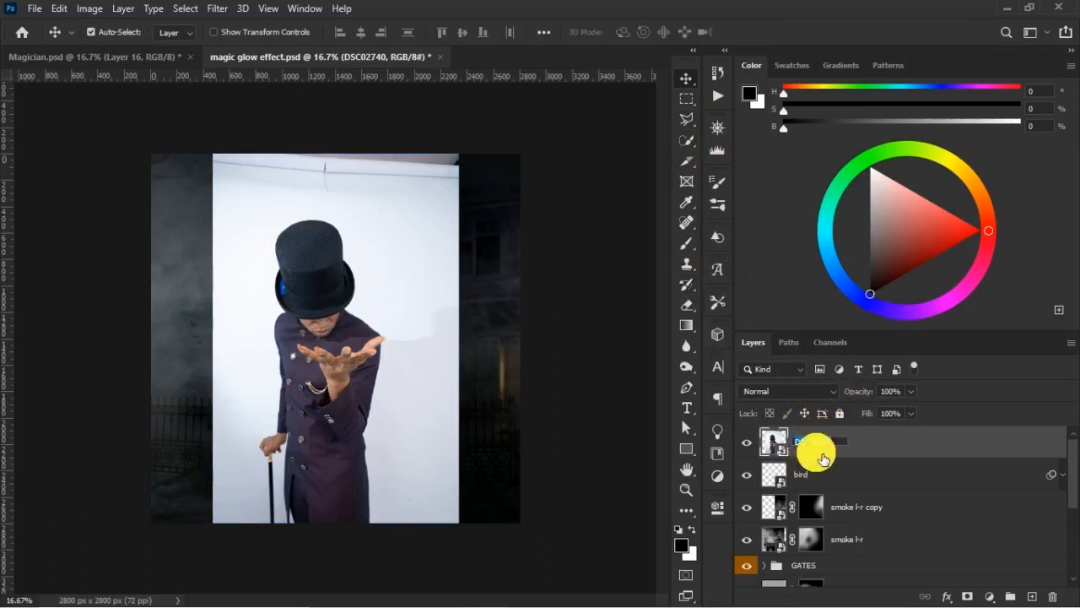
pyautogui.write(' MA')
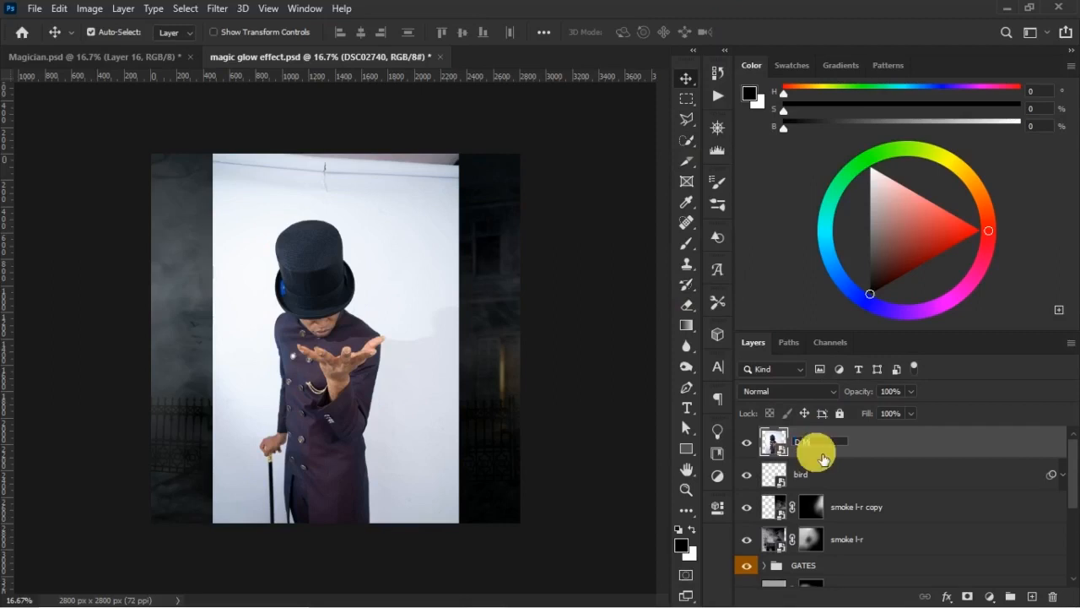
pyautogui.write('GICIAN')
pyautogui.press('Return')
pyautogui.click(746, 442)
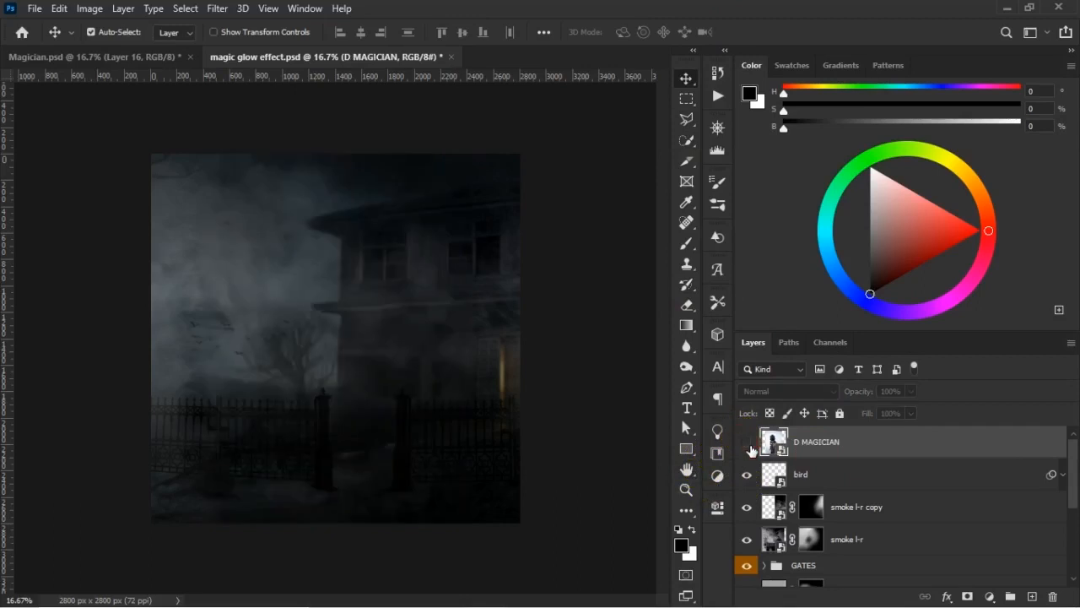
pyautogui.click(746, 441)
pyautogui.hotkey('ctrl', 's')
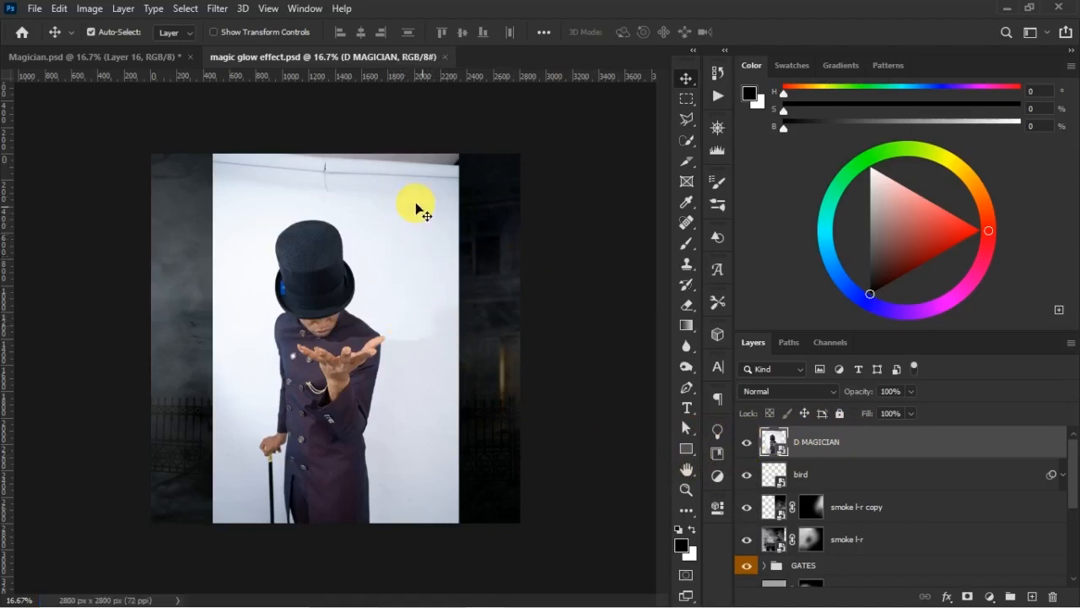
# - Select the figure in the hat on the D MAGICIAN layer automatically with Select Subject
pyautogui.click(687, 141)
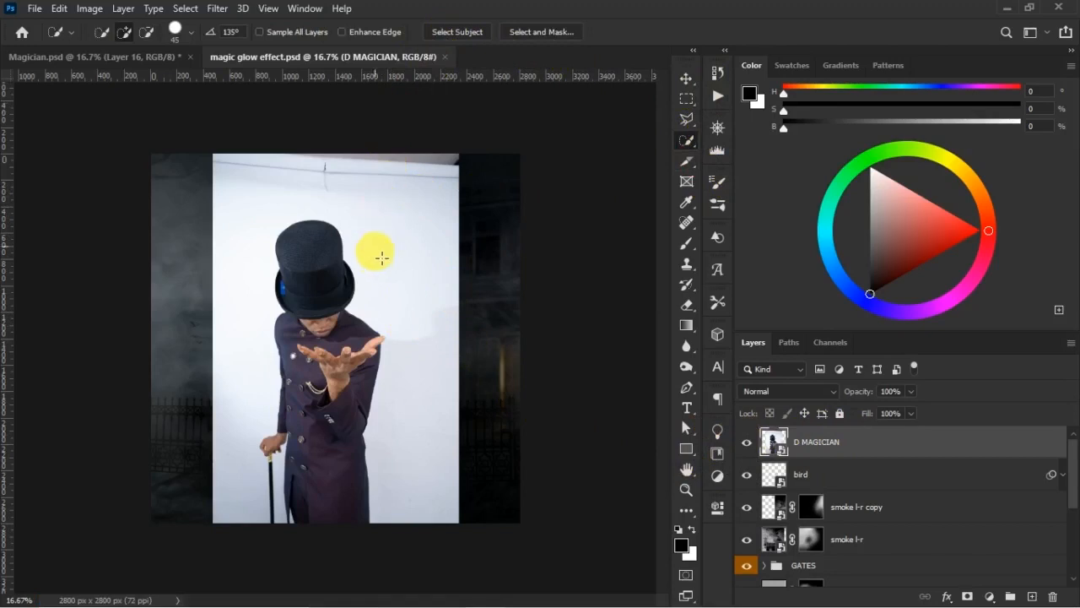
pyautogui.click(391, 186)
pyautogui.hotkey('ctrl', 'd')
pyautogui.click(458, 34)
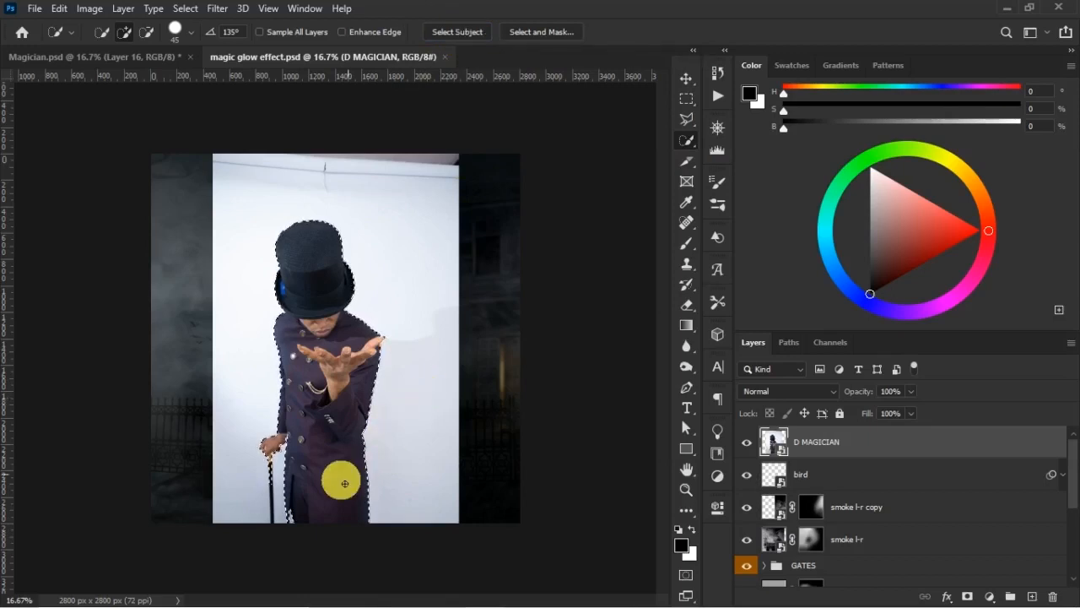
# - Add the missing lower part of the cane to the selection with the Polygonal Lasso, down past the photo's lower edge
pyautogui.press('z')
pyautogui.moveTo(235, 412); pyautogui.dragTo(320, 533)
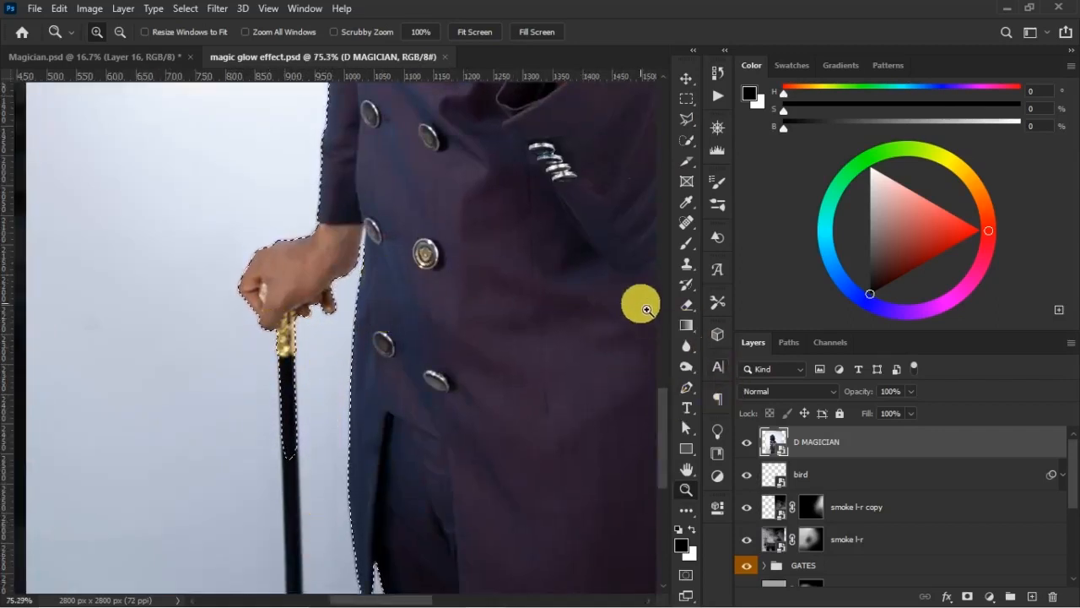
pyautogui.scroll(-5, 657, 161)
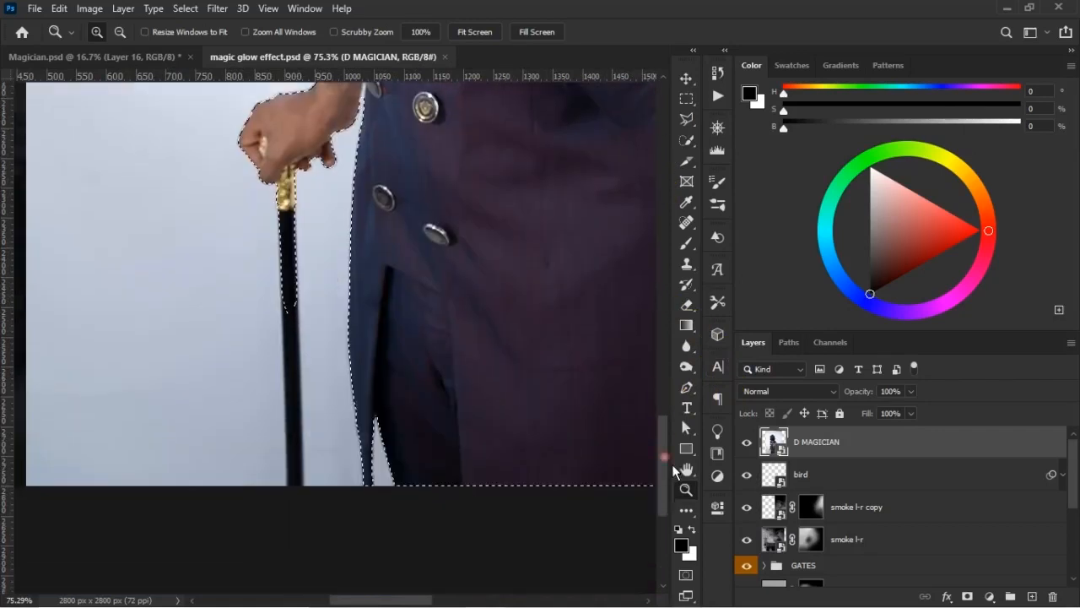
pyautogui.moveTo(699, 125); pyautogui.dragTo(767, 141)
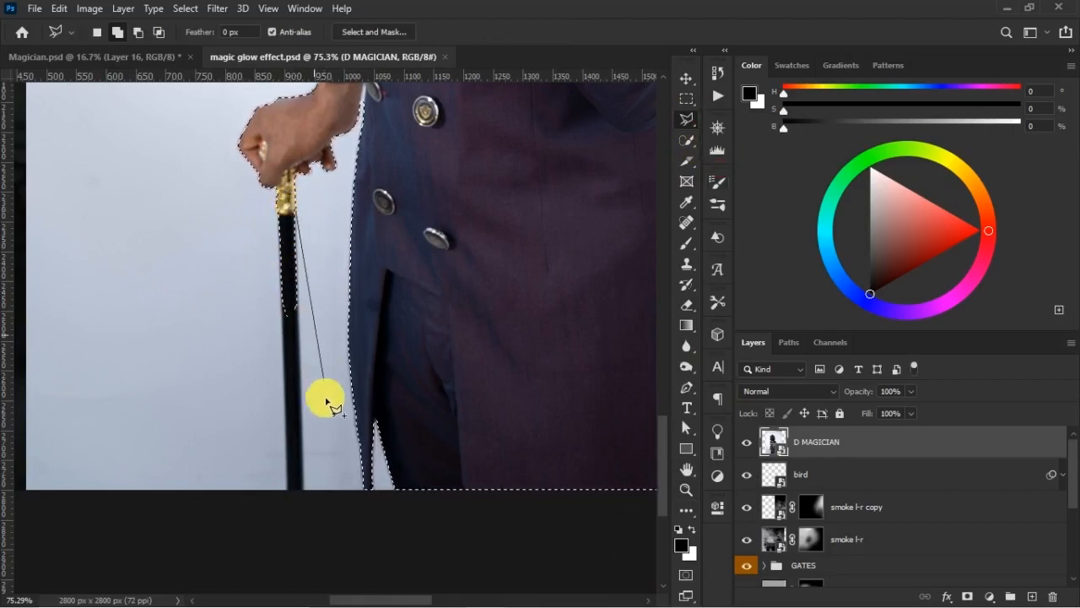
pyautogui.click(306, 521)
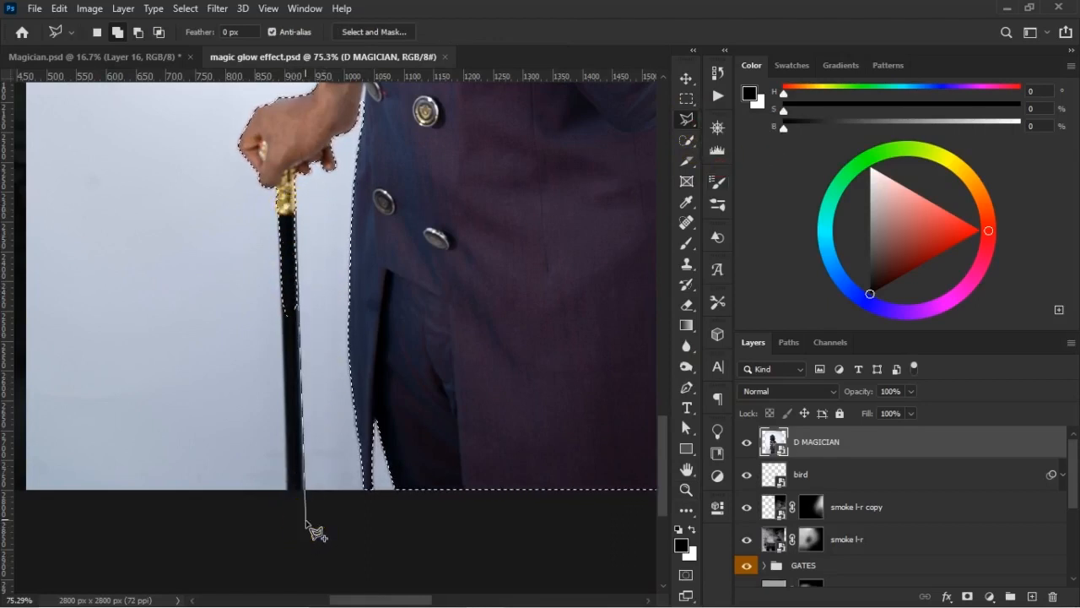
pyautogui.click(288, 500)
pyautogui.click(293, 294)
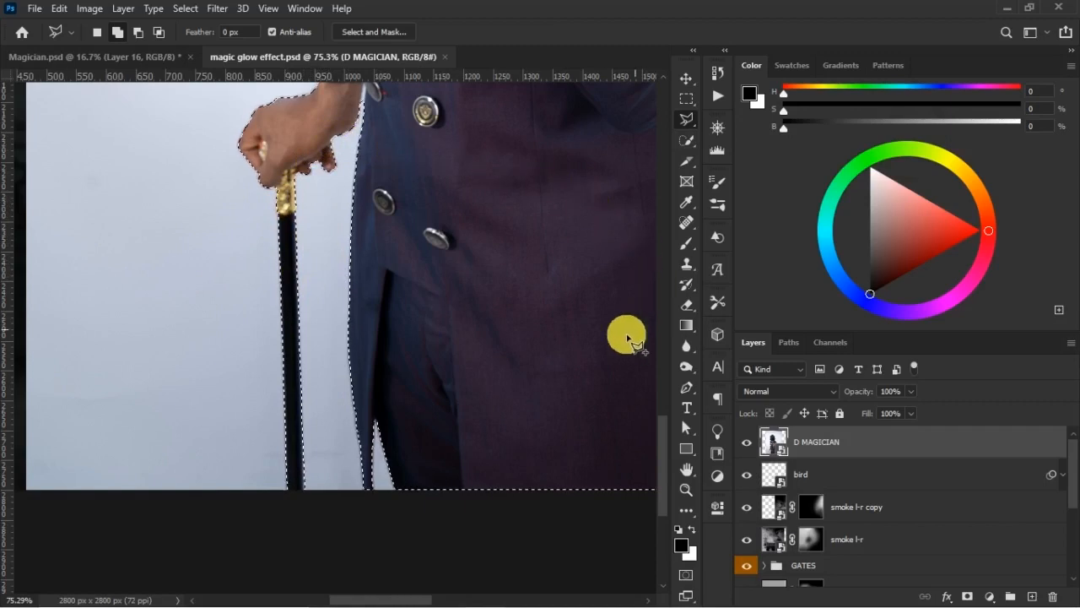
# - Examine the selection outline closely around the hat, shoulders, raised hand, coat, cane hand and cane for missed or extra areas
pyautogui.moveTo(515, 268); pyautogui.dragTo(340, 465)
pyautogui.moveTo(364, 164); pyautogui.dragTo(449, 418)
pyautogui.moveTo(362, 248); pyautogui.dragTo(357, 446)
pyautogui.moveTo(385, 294); pyautogui.dragTo(389, 307)
pyautogui.click(693, 126)
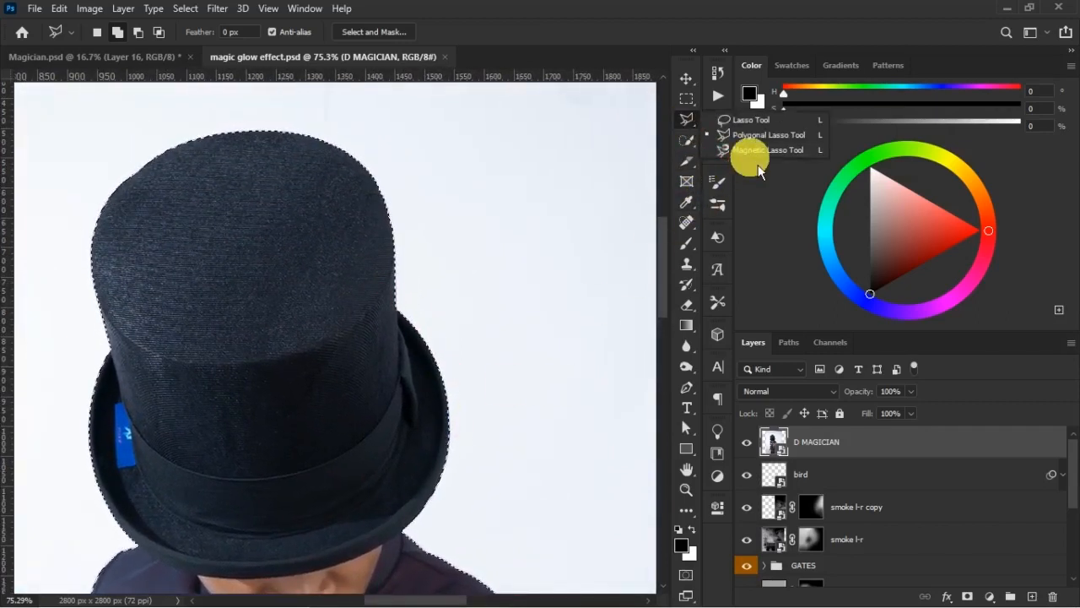
pyautogui.click(748, 138)
pyautogui.moveTo(391, 361); pyautogui.dragTo(327, 139)
pyautogui.rightClick(481, 386)
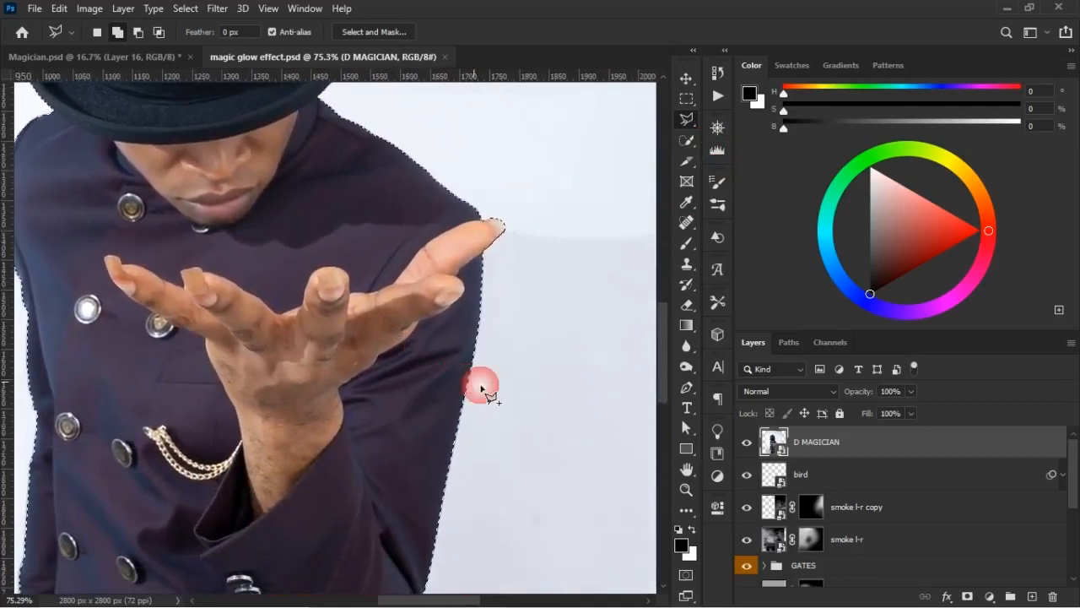
pyautogui.moveTo(338, 358); pyautogui.dragTo(523, 255)
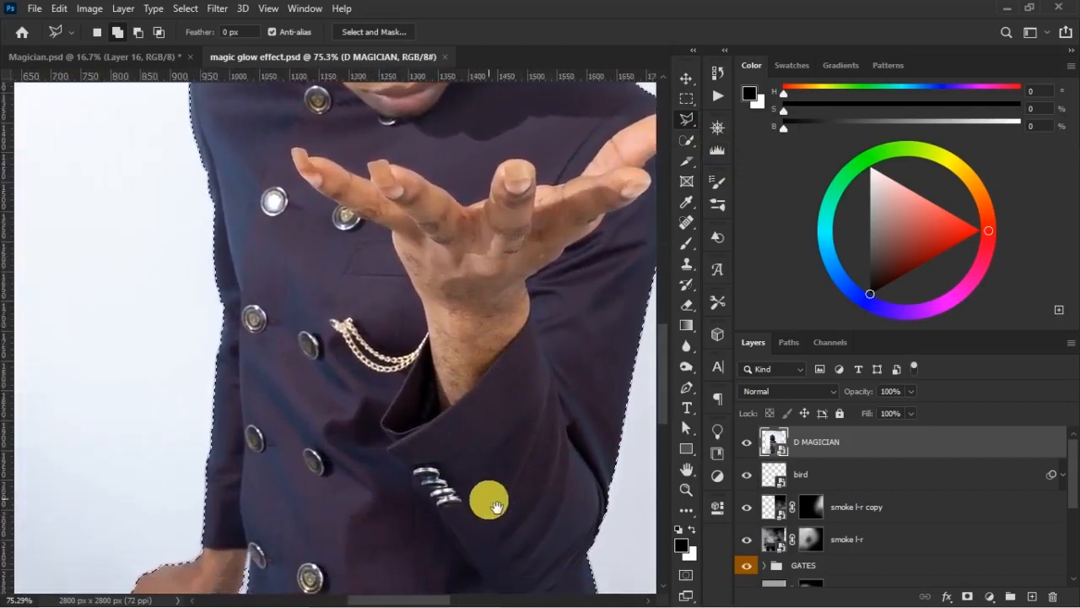
pyautogui.moveTo(498, 499); pyautogui.dragTo(339, 285)
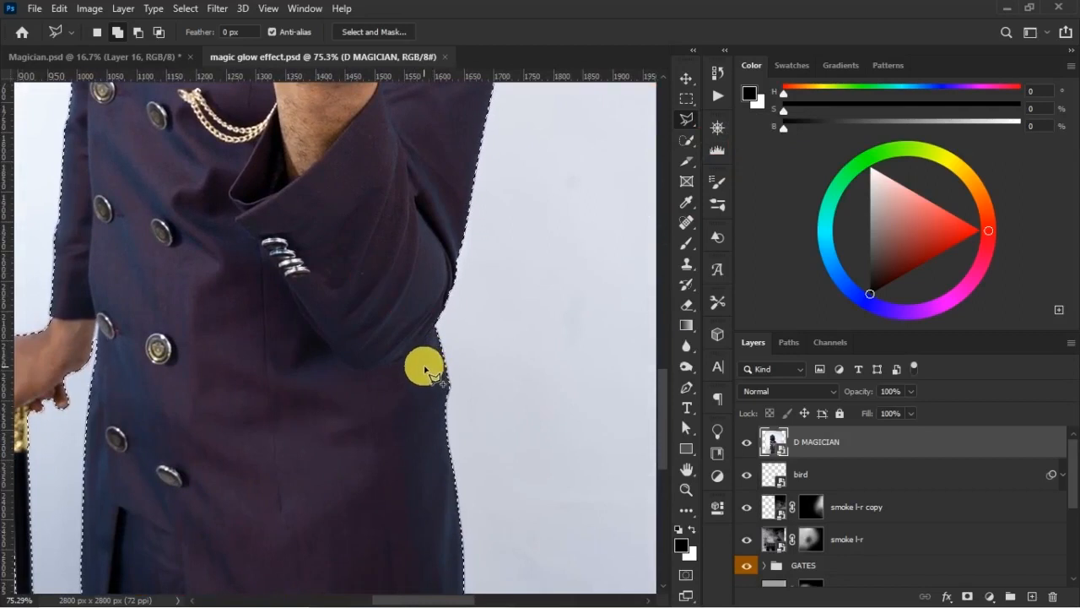
pyautogui.moveTo(423, 418); pyautogui.dragTo(449, 250)
pyautogui.moveTo(329, 319); pyautogui.dragTo(457, 474)
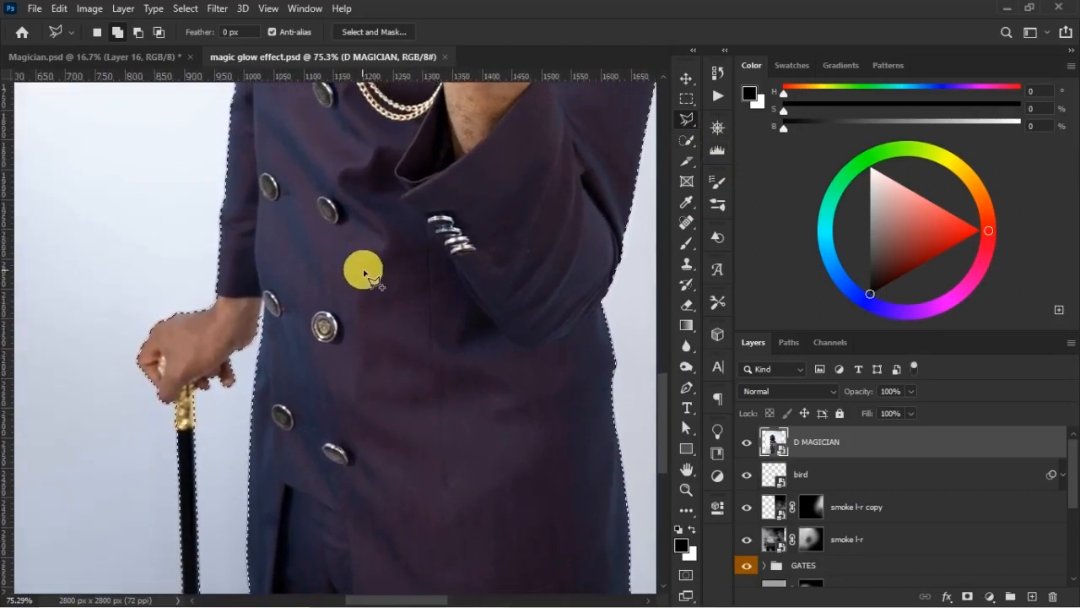
pyautogui.moveTo(376, 212); pyautogui.dragTo(388, 274)
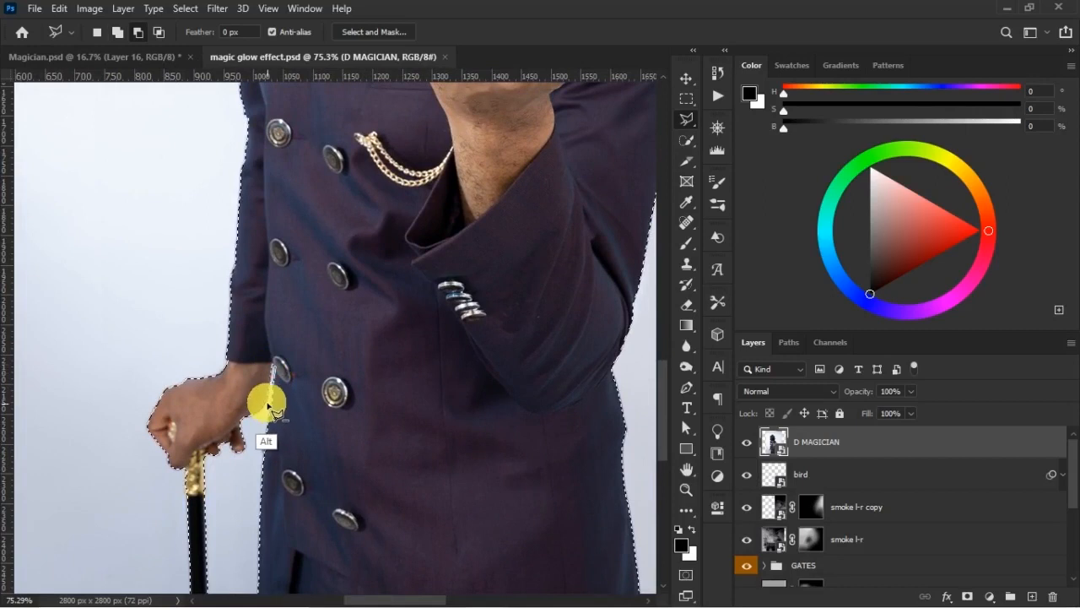
pyautogui.moveTo(540, 145); pyautogui.dragTo(438, 476)
pyautogui.moveTo(346, 531); pyautogui.dragTo(434, 119)
pyautogui.moveTo(383, 447); pyautogui.dragTo(398, 245)
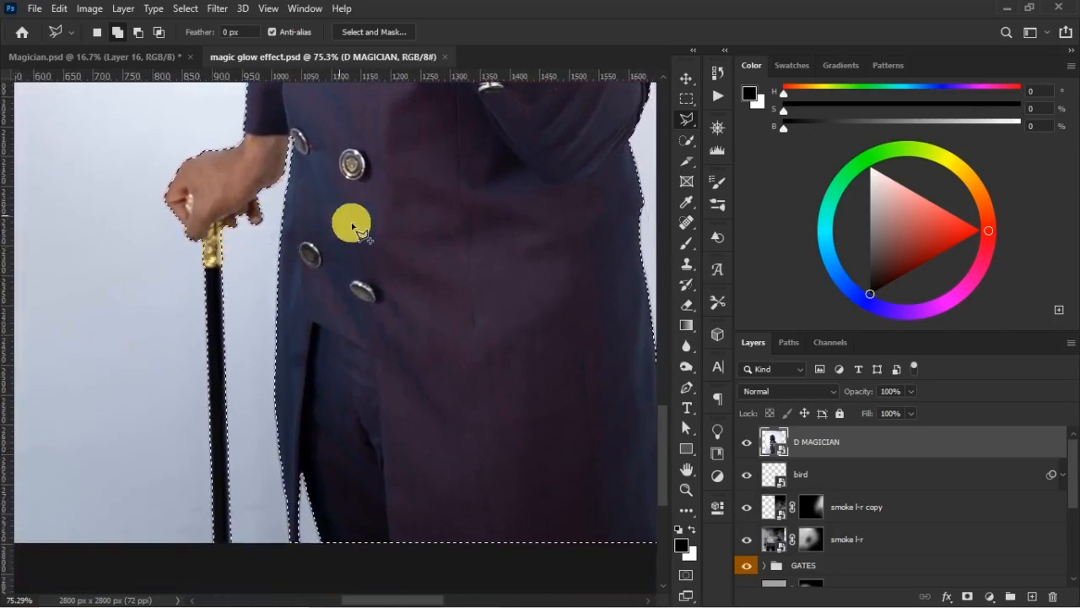
pyautogui.click(222, 318)
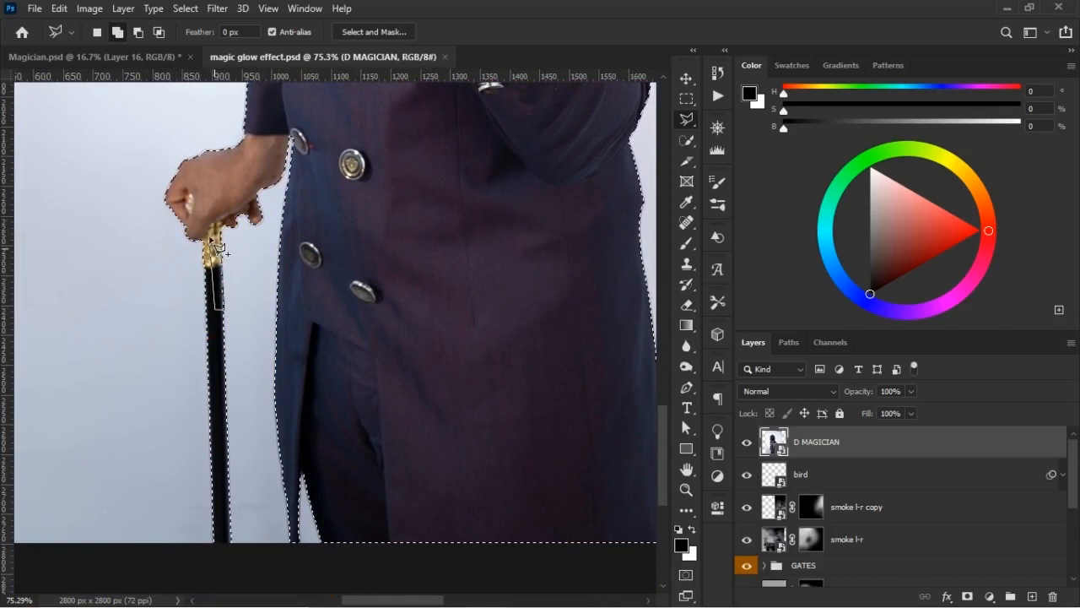
pyautogui.moveTo(529, 327); pyautogui.dragTo(405, 486)
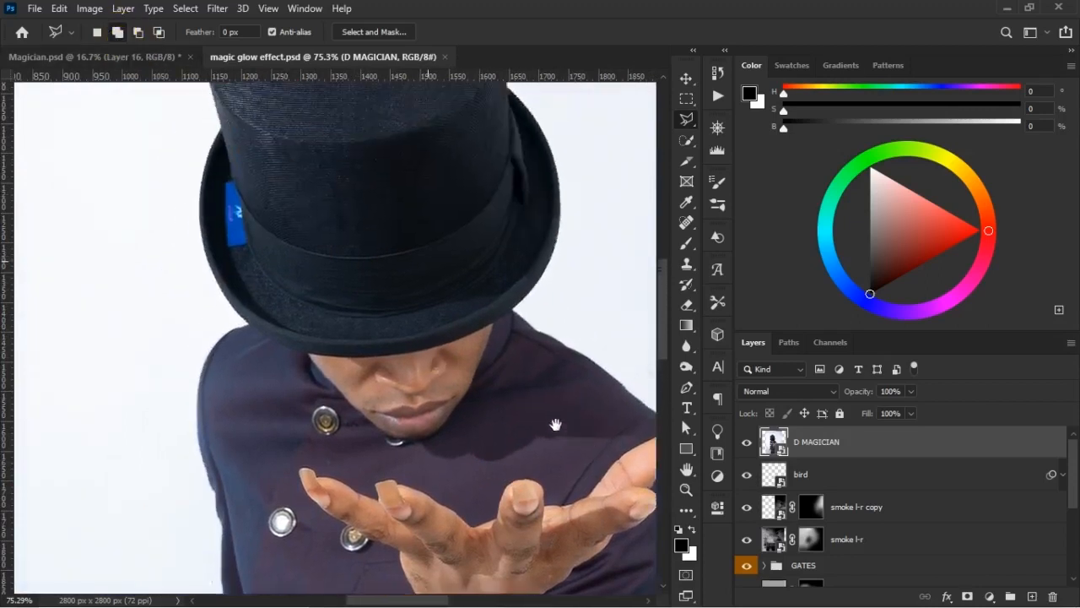
pyautogui.scroll(5, 555, 424)
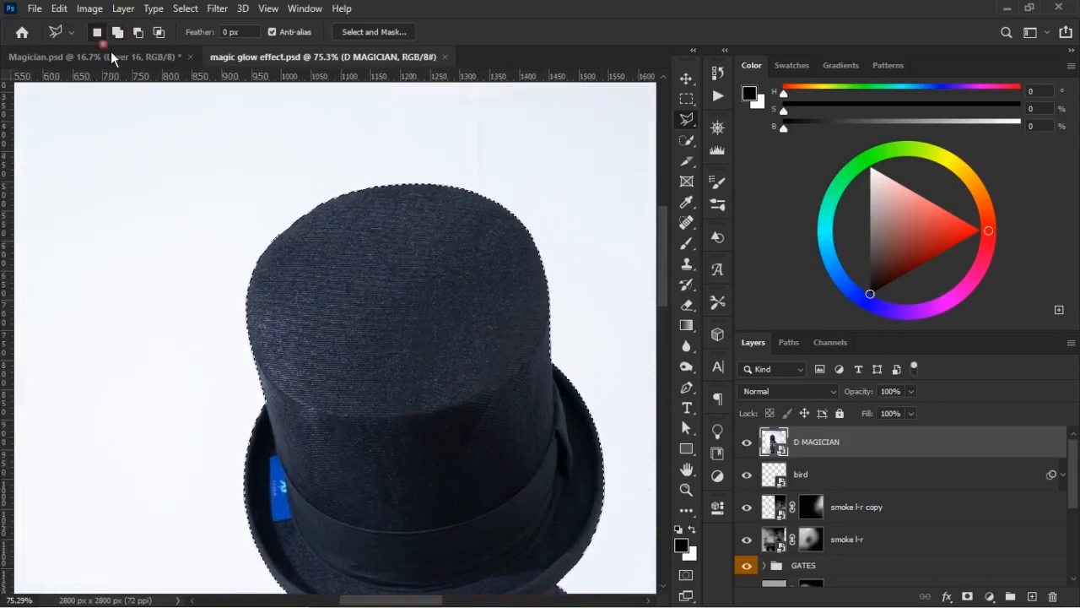
pyautogui.click(302, 287)
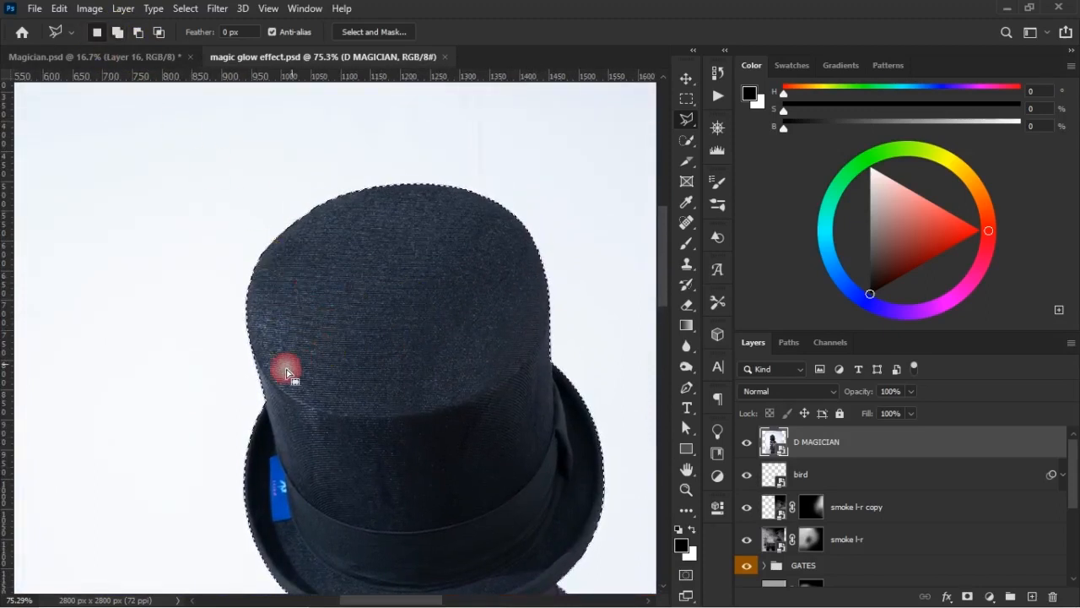
pyautogui.click(250, 336)
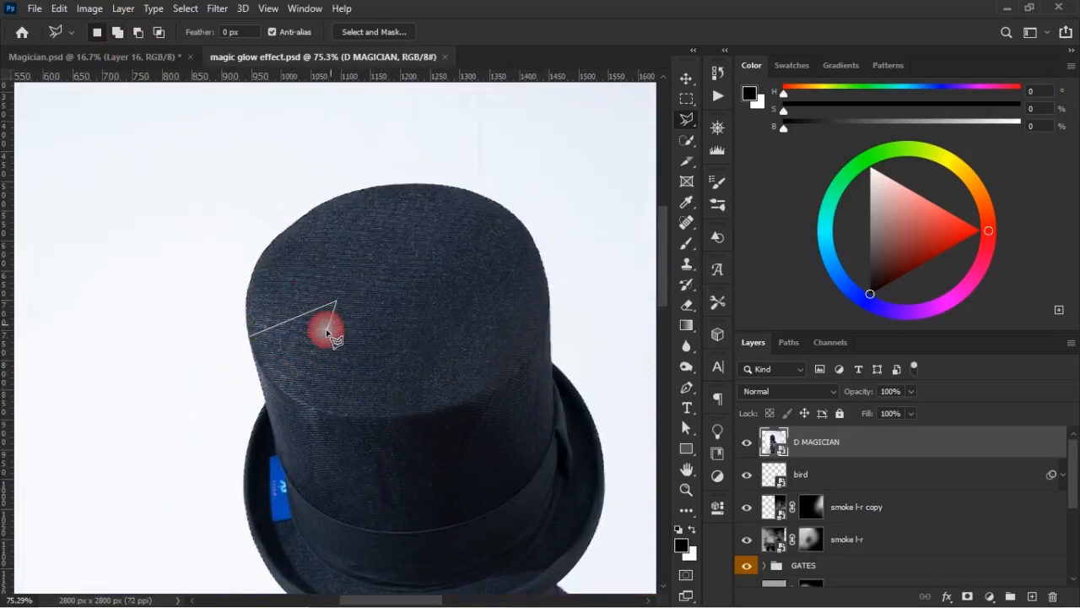
pyautogui.moveTo(371, 345); pyautogui.dragTo(333, 175)
pyautogui.hotkey('ctrl', 'z')
pyautogui.click(121, 35)
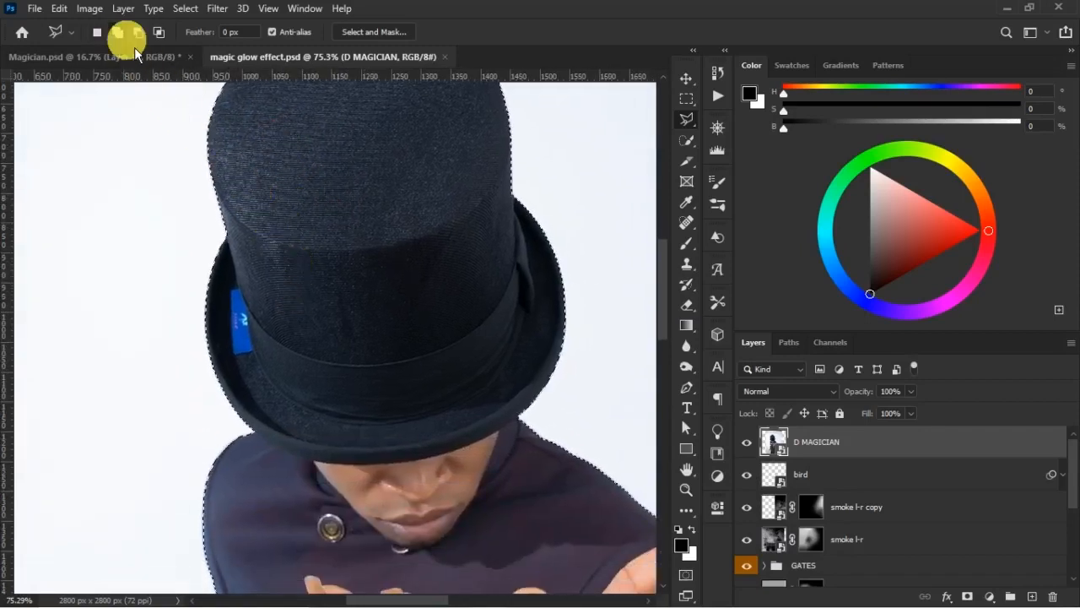
pyautogui.hotkey('ctrl', '-')
pyautogui.hotkey('ctrl', '-')
pyautogui.hotkey('ctrl', '-')
pyautogui.hotkey('ctrl', '-')
pyautogui.hotkey('ctrl', '-')
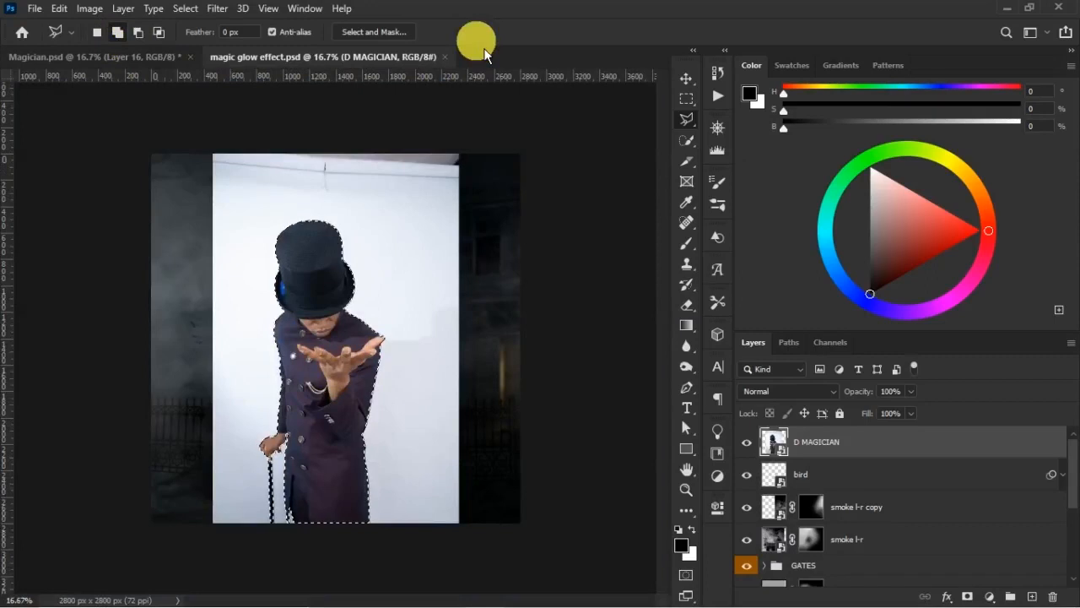
pyautogui.hotkey('ctrl', '+')
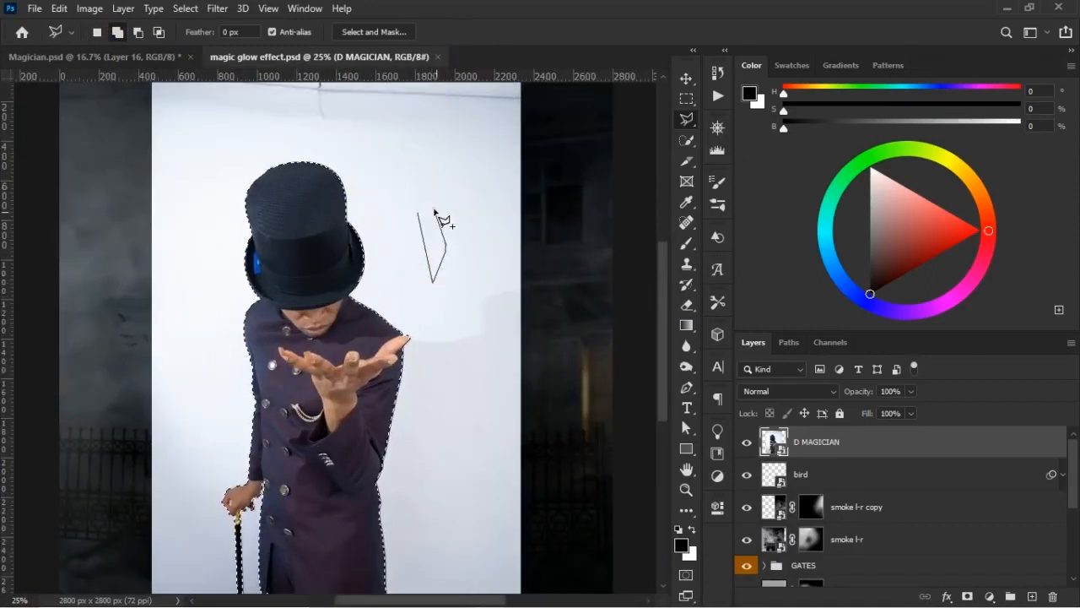
pyautogui.press('Escape')
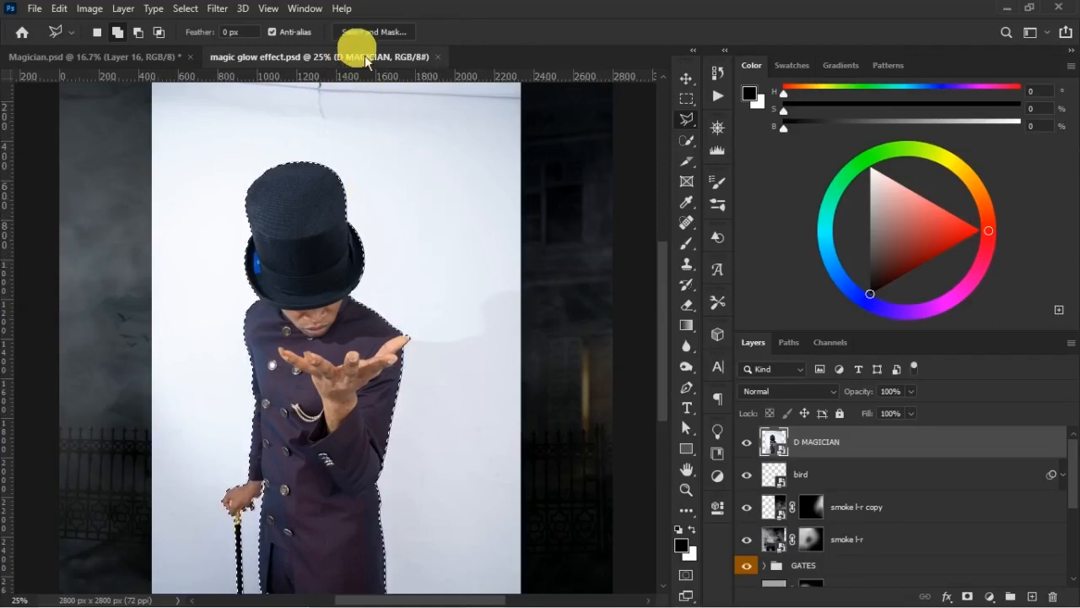
# - Refine the magician selection in Select and Mask with 2.9 px feather, 18% contrast and -44% edge shift
pyautogui.scroll(-2, 658, 292)
pyautogui.scroll(-1, 678, 344)
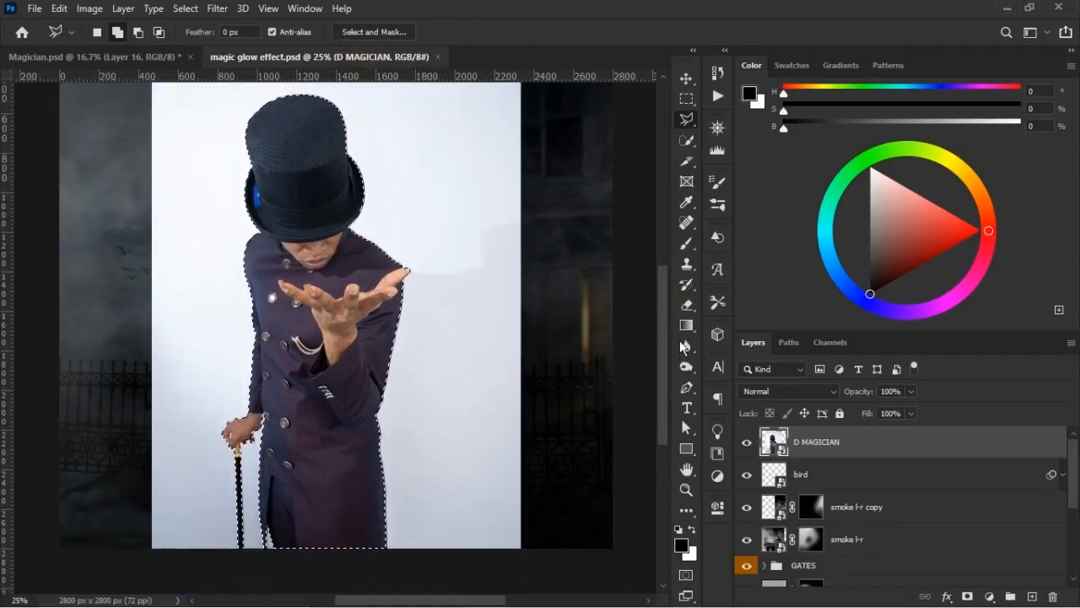
pyautogui.click(406, 39)
pyautogui.click(406, 39)
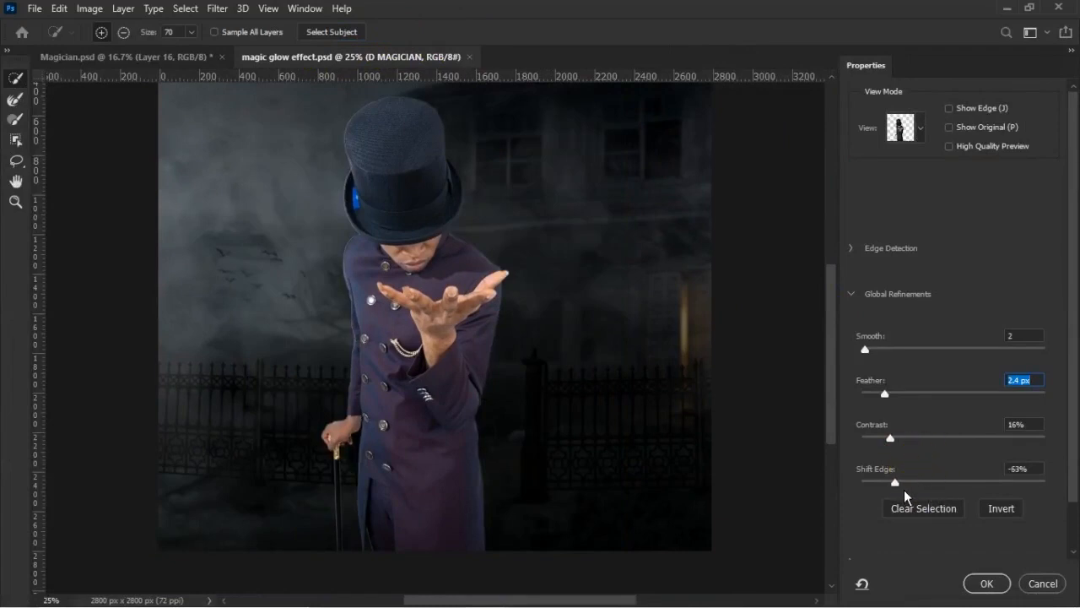
pyautogui.click(911, 481)
pyautogui.moveTo(890, 400)
pyautogui.mouseDown()
pyautogui.moveTo(977, 417)
pyautogui.moveTo(892, 402)
pyautogui.mouseUp()
pyautogui.moveTo(886, 445); pyautogui.dragTo(903, 454)
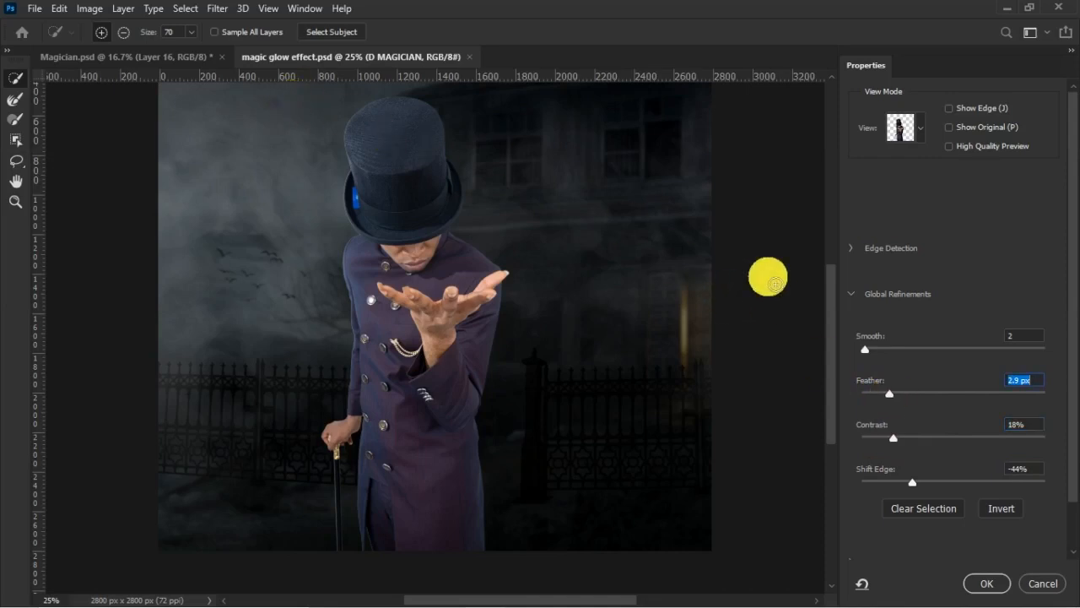
# - Check the cut-out's edges along the coat, hand and cane up close, and apply the refined selection
pyautogui.hotkey('ctrl', '+')
pyautogui.hotkey('ctrl', '+')
pyautogui.moveTo(842, 363); pyautogui.dragTo(841, 409)
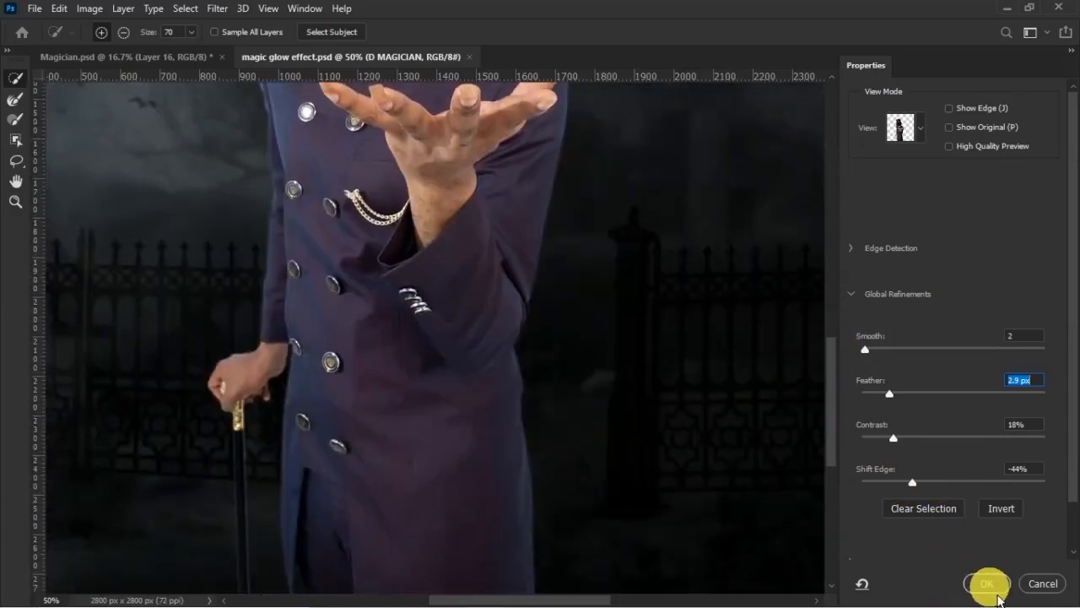
pyautogui.click(989, 583)
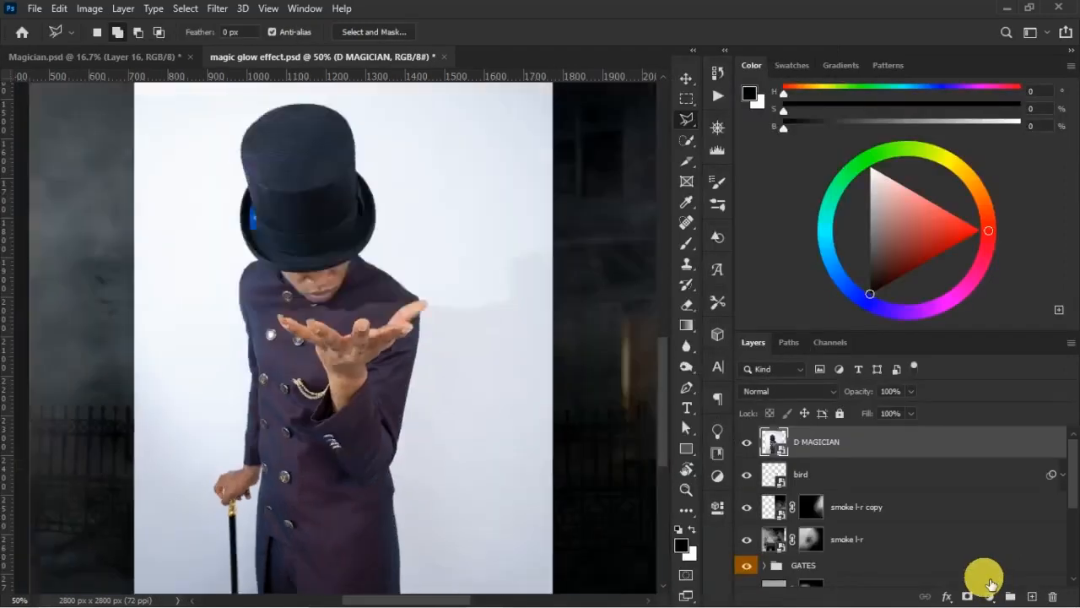
pyautogui.hotkey('ctrl', '0')
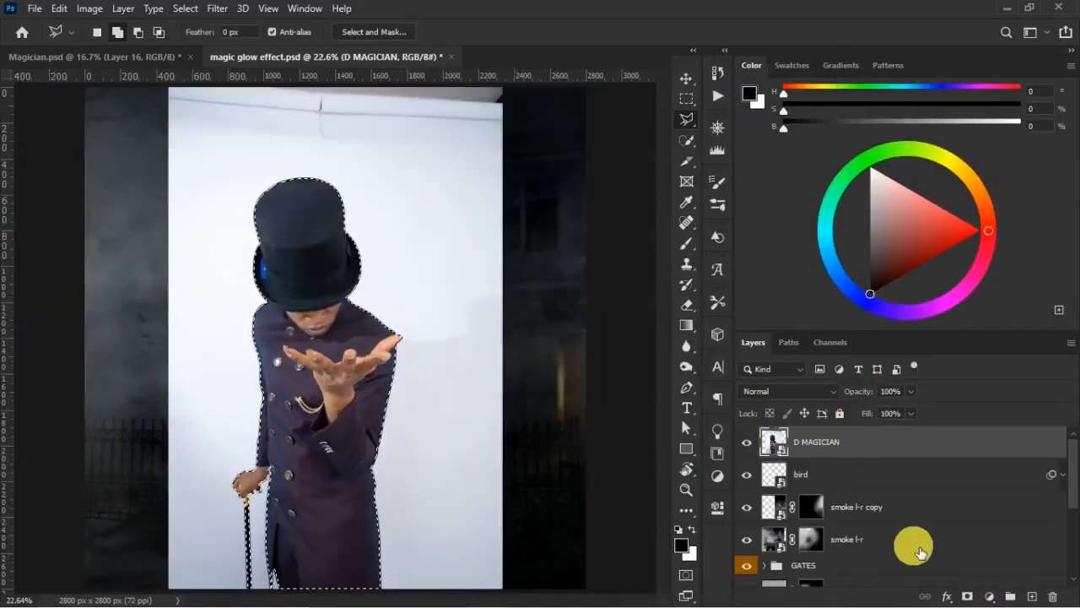
# - Mask the D MAGICIAN layer with the refined selection to hide the white photo background
pyautogui.click(967, 594)
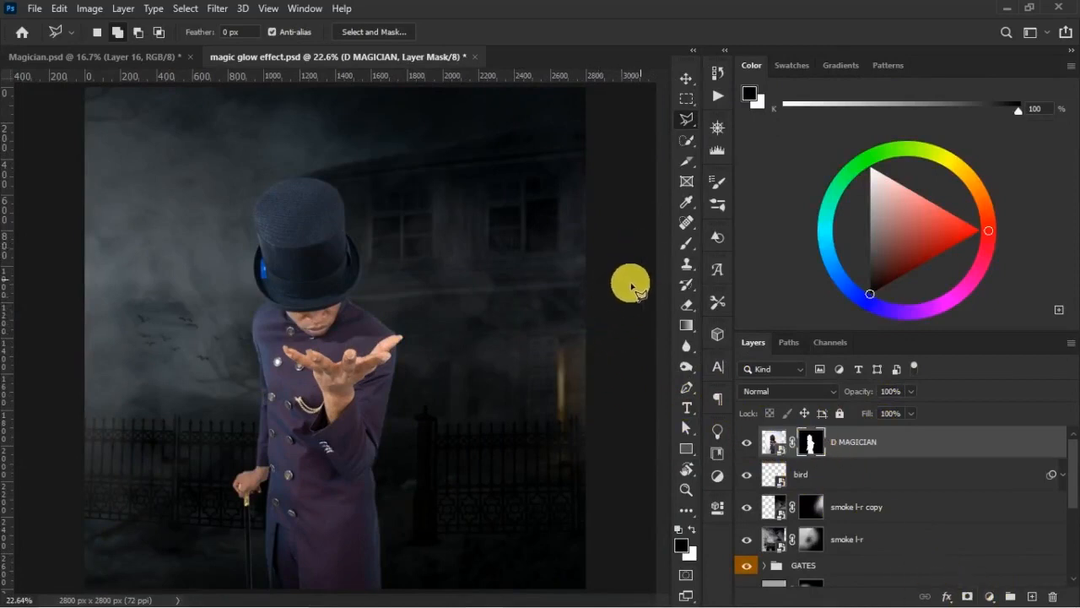
pyautogui.hotkey('ctrl', '-')
pyautogui.press('v')
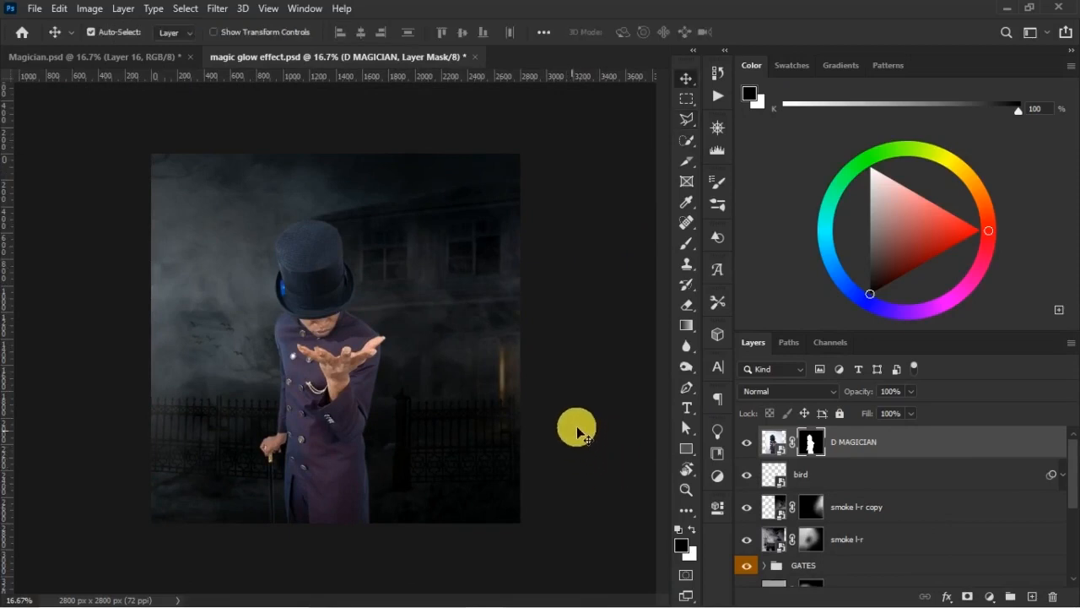
# - Place horizontal guides in Magician.psd at the top of the hat and along the poster's lower edge, and return to magic glow effect.psd
pyautogui.click(139, 57)
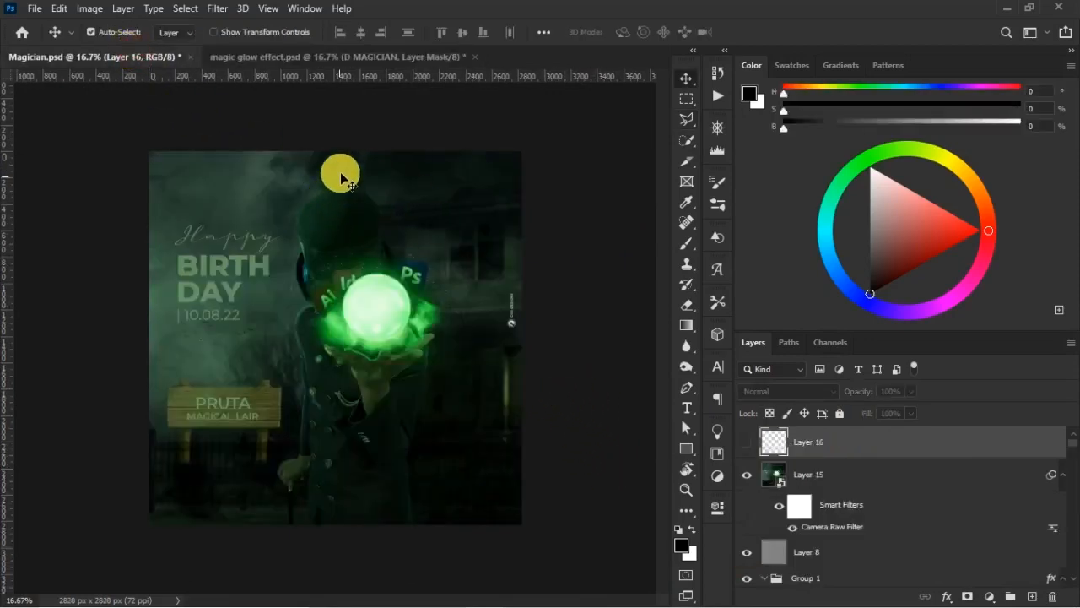
pyautogui.moveTo(349, 76); pyautogui.dragTo(391, 189)
pyautogui.moveTo(372, 77); pyautogui.dragTo(363, 525)
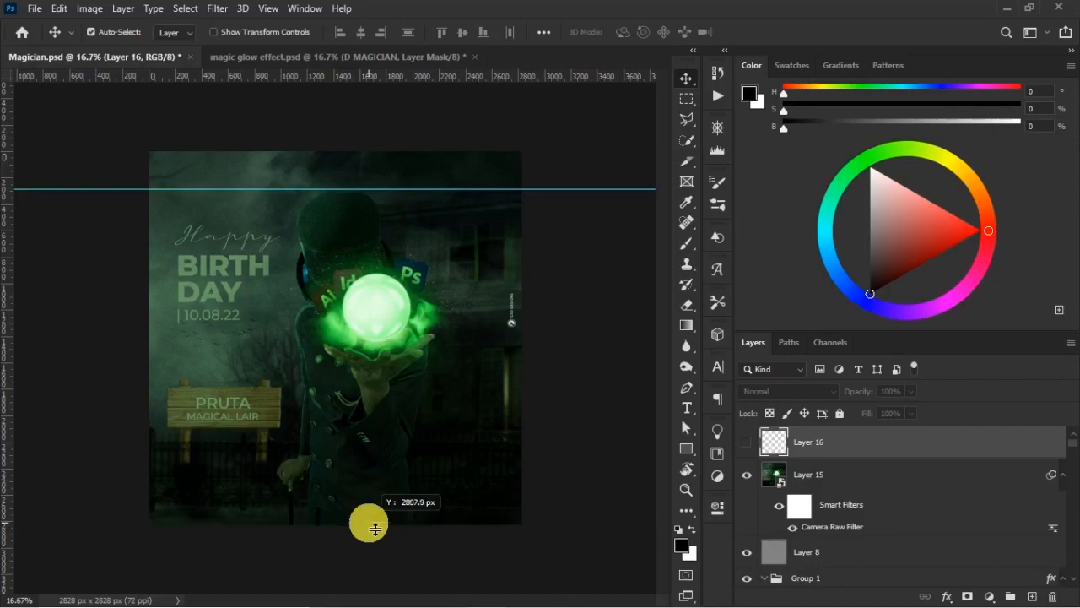
pyautogui.click(345, 59)
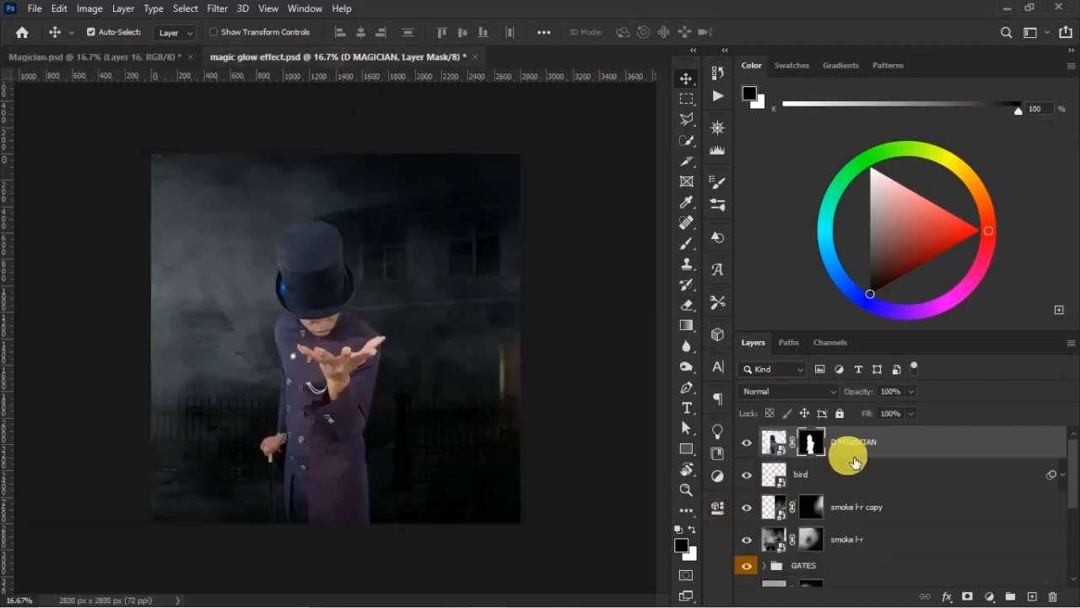
# - Scale the D MAGICIAN layer image up to about 118% and position him near the canvas centre, running off the lower edge
pyautogui.click(774, 447)
pyautogui.hotkey('ctrl', 't')
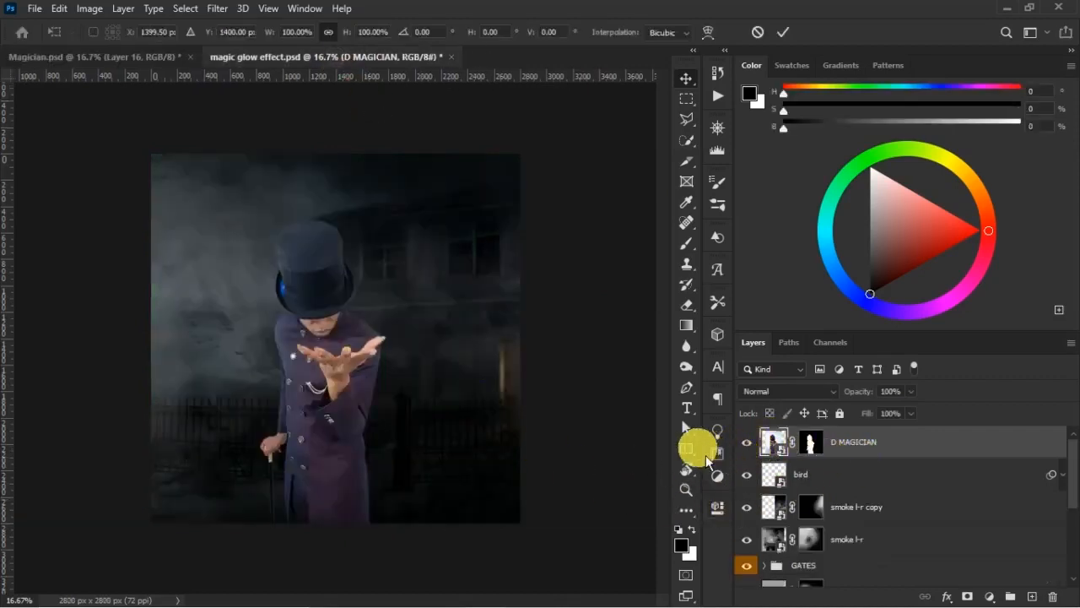
pyautogui.moveTo(459, 522); pyautogui.dragTo(516, 576)
pyautogui.moveTo(357, 400); pyautogui.dragTo(359, 351)
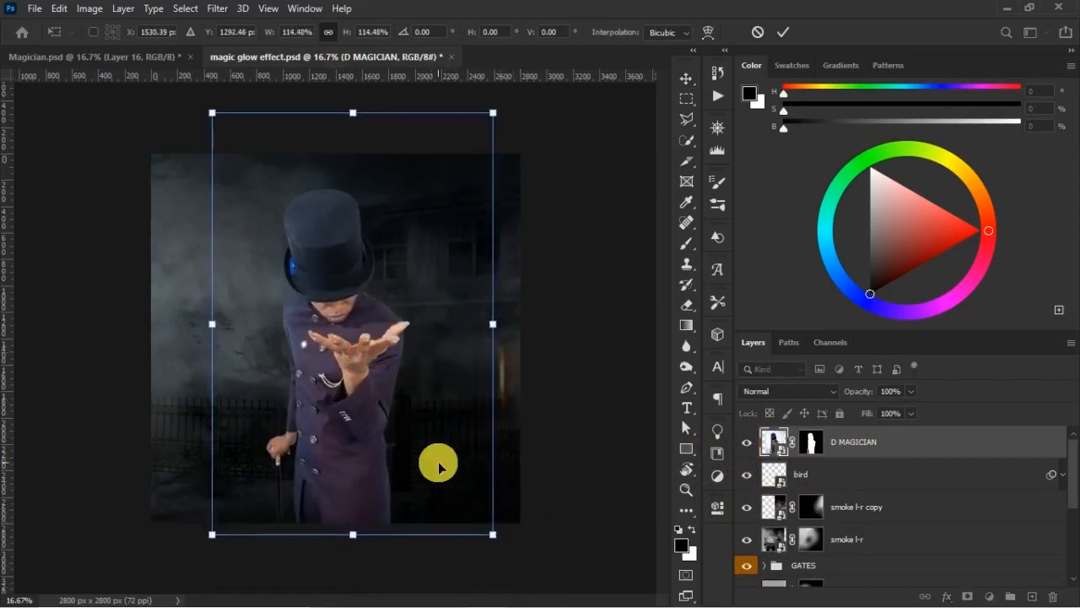
pyautogui.moveTo(498, 533); pyautogui.dragTo(511, 552)
pyautogui.moveTo(403, 433); pyautogui.dragTo(361, 425)
pyautogui.moveTo(512, 224); pyautogui.dragTo(515, 113)
pyautogui.moveTo(366, 465); pyautogui.dragTo(372, 470)
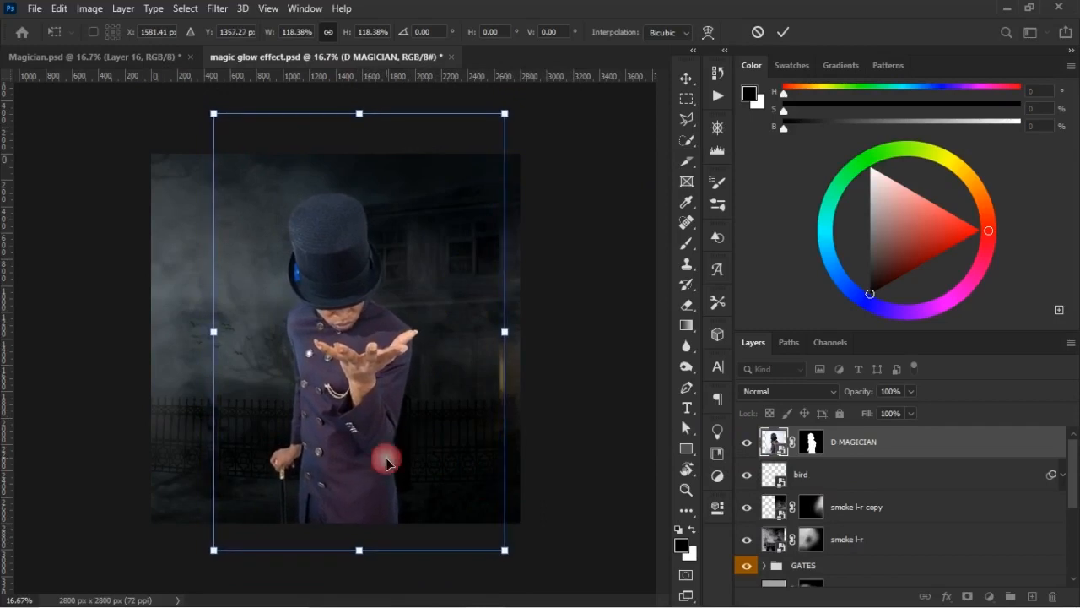
pyautogui.moveTo(361, 394); pyautogui.dragTo(358, 397)
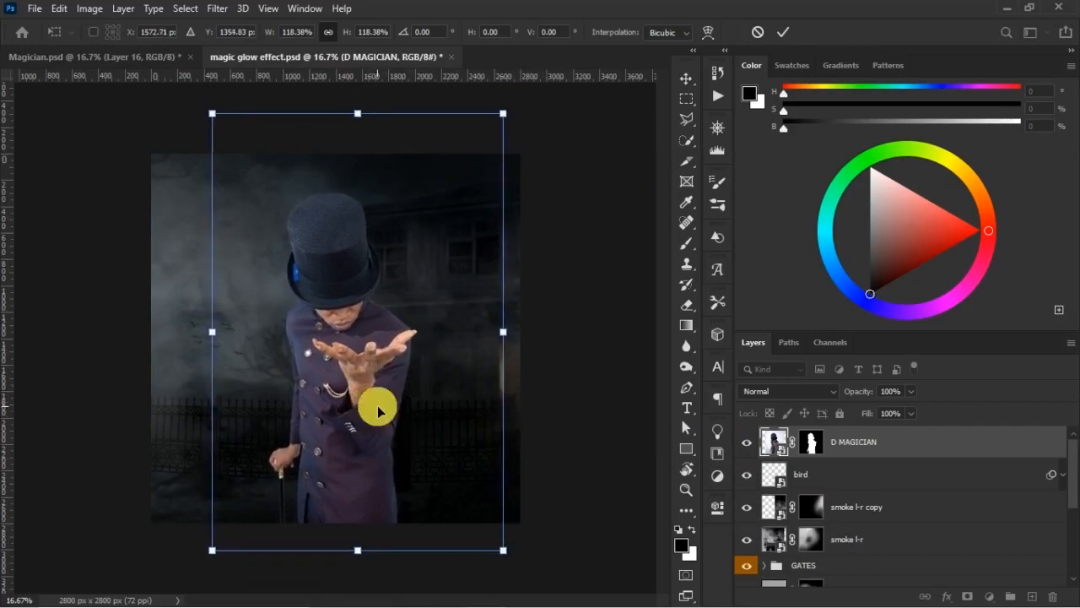
pyautogui.press('Return')
# - Compare the magician with the Magician.psd reference, scale him up to about 102% and shift him slightly on the canvas
pyautogui.click(156, 63)
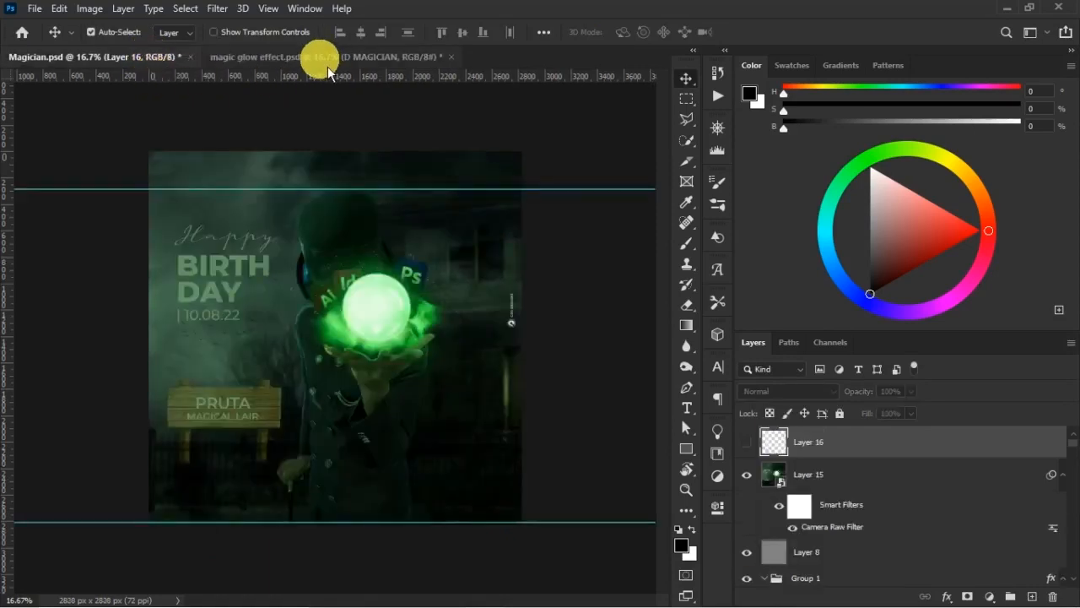
pyautogui.click(328, 66)
pyautogui.click(162, 73)
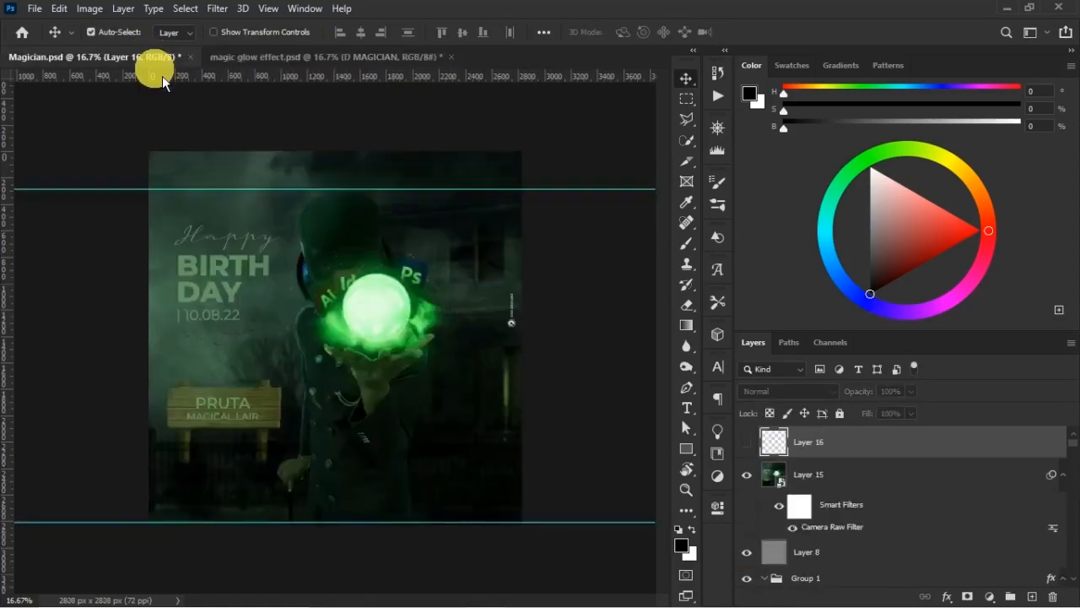
pyautogui.click(334, 67)
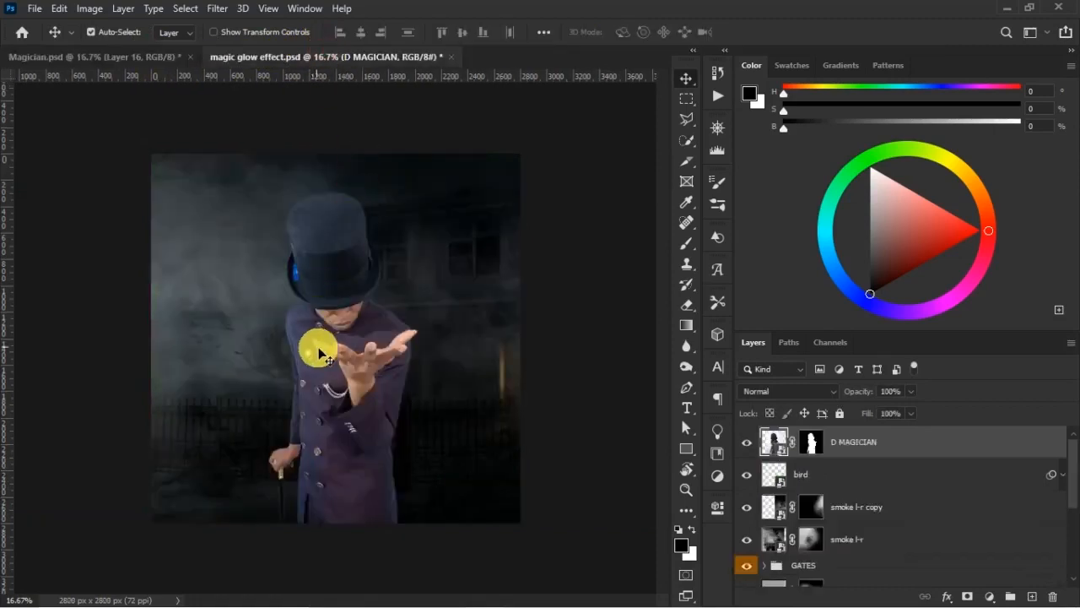
pyautogui.press('t')
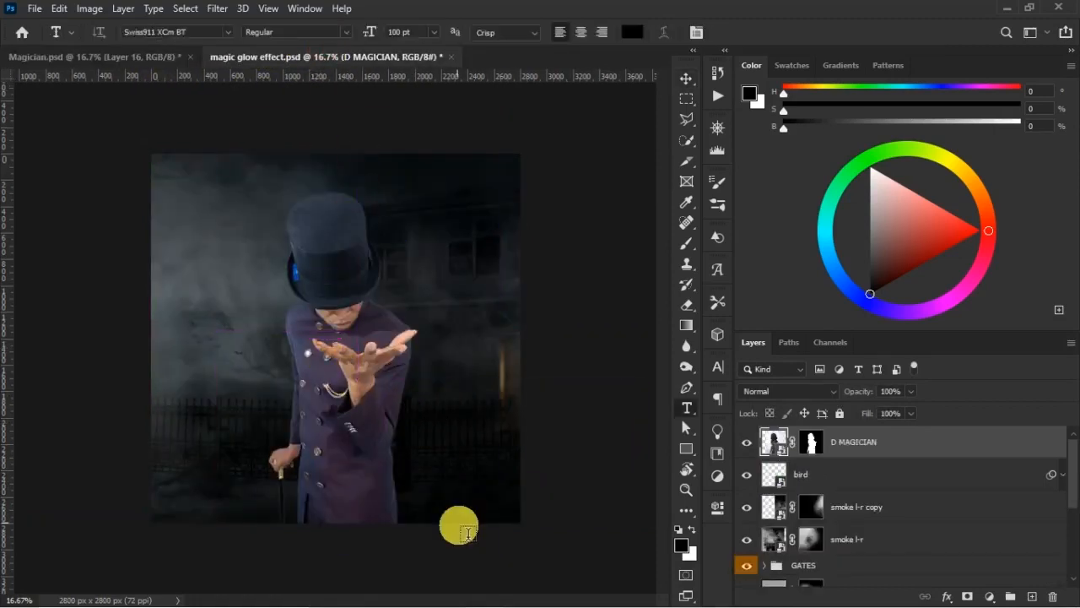
pyautogui.press('ctrl')
pyautogui.hotkey('ctrl', 't')
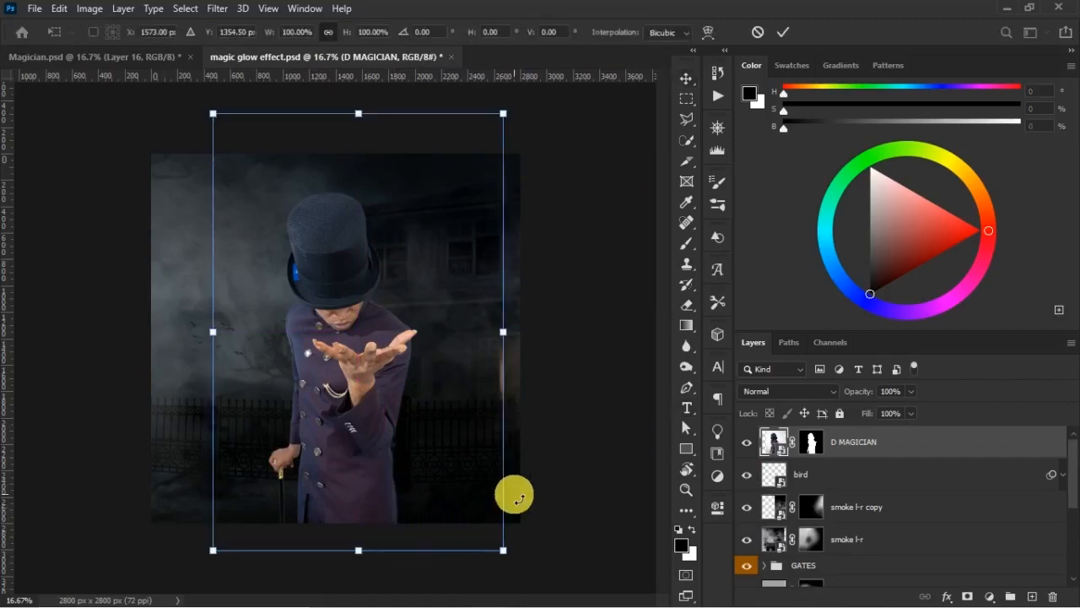
pyautogui.hotkey('ctrl', '-')
pyautogui.moveTo(243, 497); pyautogui.dragTo(237, 511)
pyautogui.moveTo(369, 418); pyautogui.dragTo(378, 410)
pyautogui.moveTo(469, 504); pyautogui.dragTo(464, 495)
pyautogui.moveTo(353, 441); pyautogui.dragTo(365, 447)
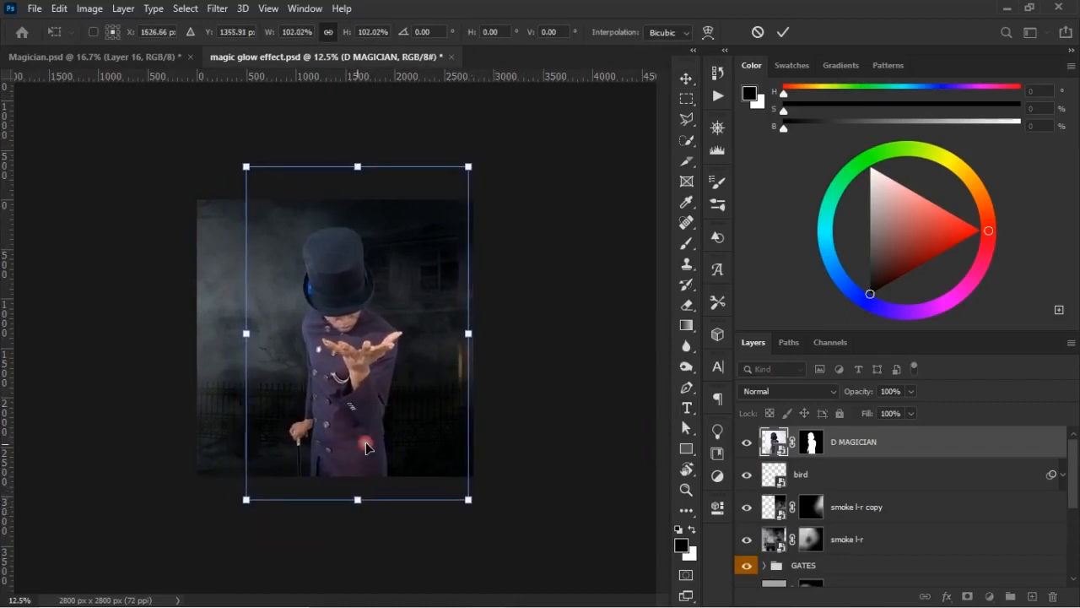
pyautogui.press('Return')
# - Check the magician's placement against the Magician.psd poster and nudge him slightly down in magic glow effect.psd
pyautogui.click(157, 59)
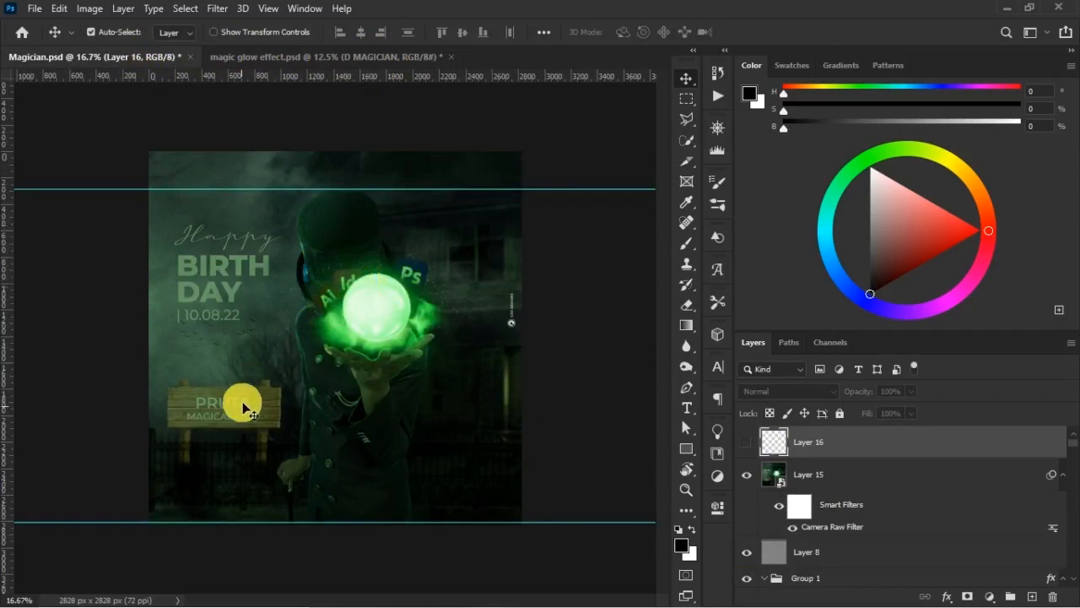
pyautogui.click(320, 49)
pyautogui.moveTo(362, 358); pyautogui.dragTo(364, 366)
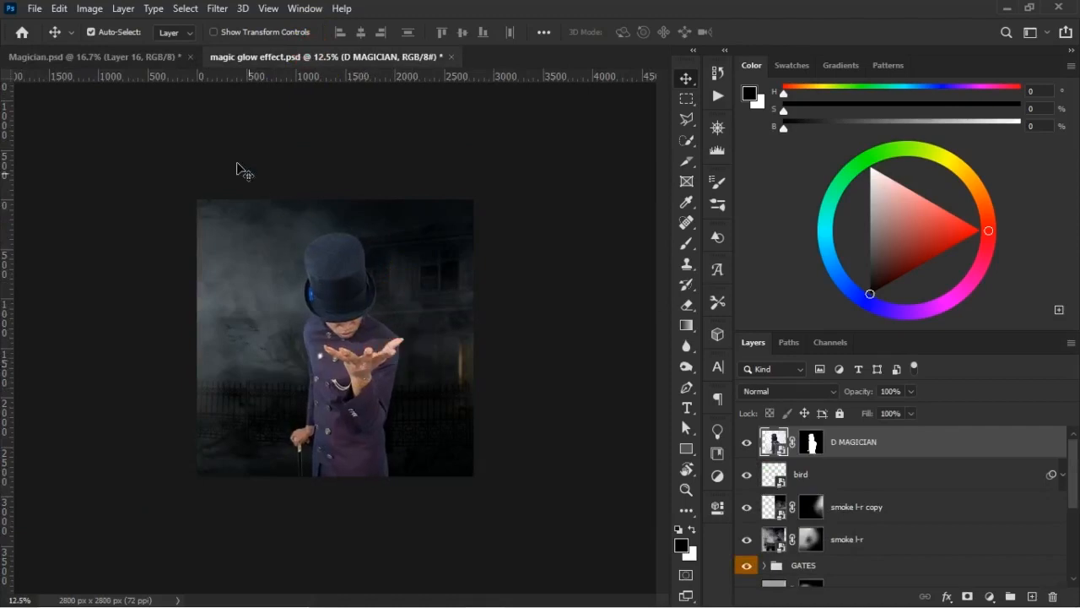
pyautogui.moveTo(166, 68); pyautogui.dragTo(385, 267)
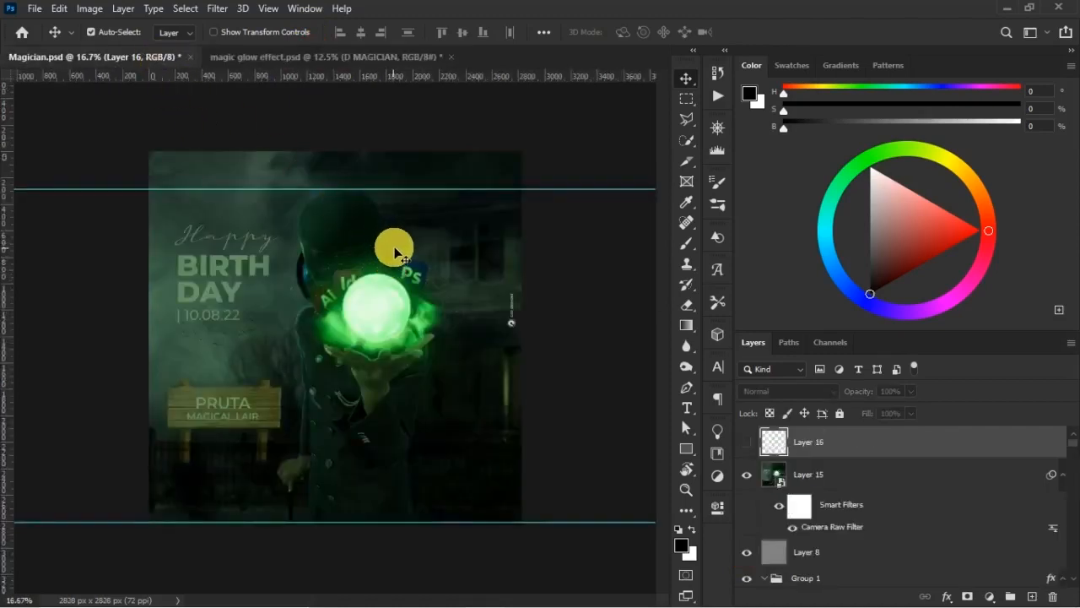
pyautogui.click(319, 59)
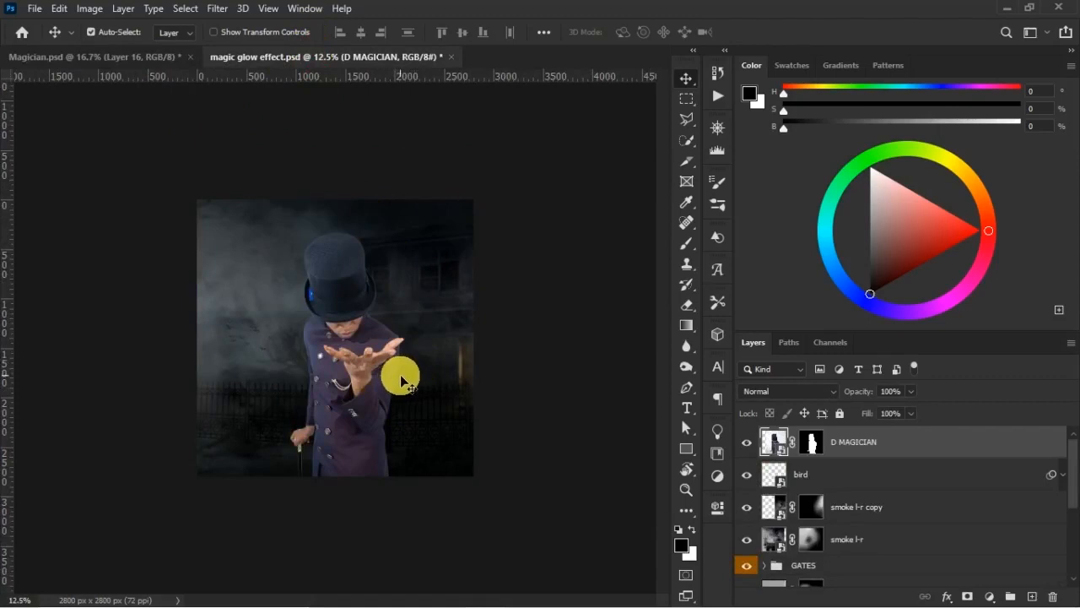
# - Scale the magician up to about 102.6%, shift him slightly right of the canvas centre, and save the document
pyautogui.hotkey('ctrl', 't')
pyautogui.moveTo(467, 506); pyautogui.dragTo(491, 528)
pyautogui.moveTo(411, 434); pyautogui.dragTo(404, 413)
pyautogui.moveTo(253, 510); pyautogui.dragTo(260, 507)
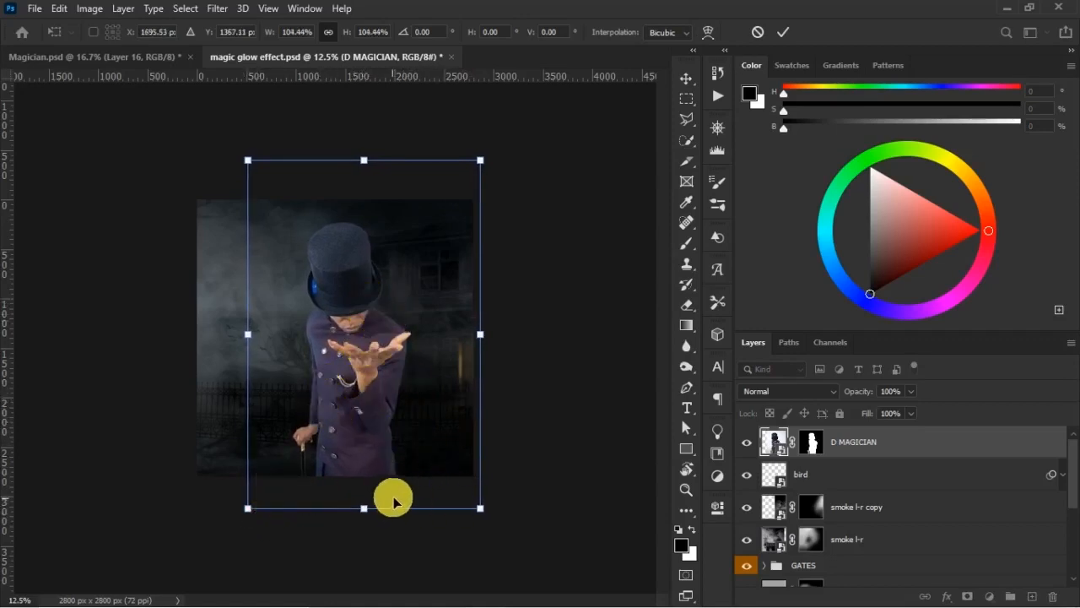
pyautogui.moveTo(482, 507); pyautogui.dragTo(481, 504)
pyautogui.moveTo(366, 341); pyautogui.dragTo(372, 348)
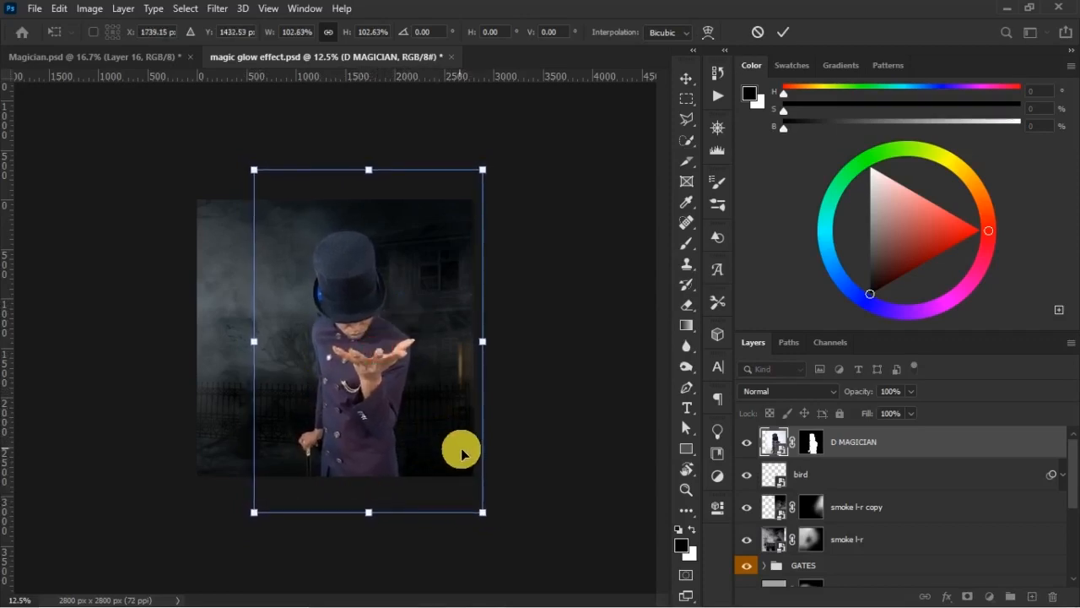
pyautogui.press('Return')
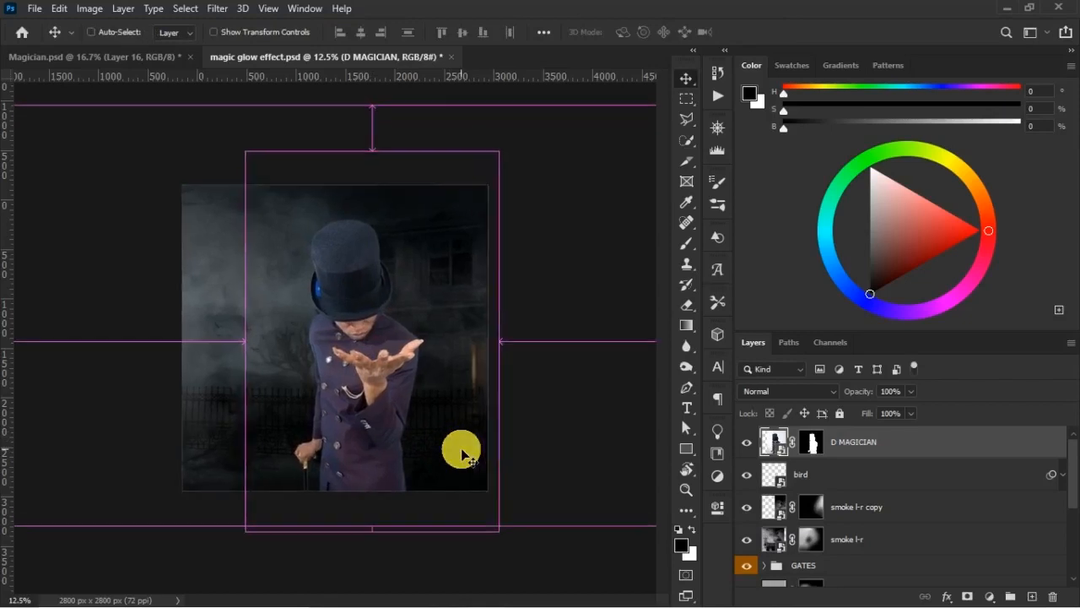
pyautogui.hotkey('ctrl', '+')
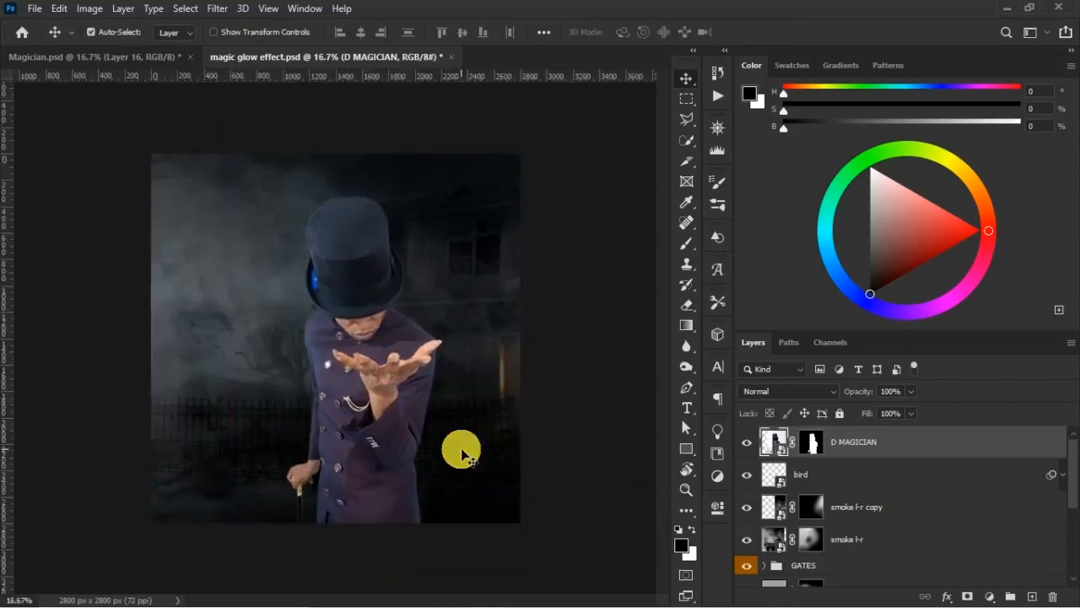
pyautogui.hotkey('ctrl', 's')
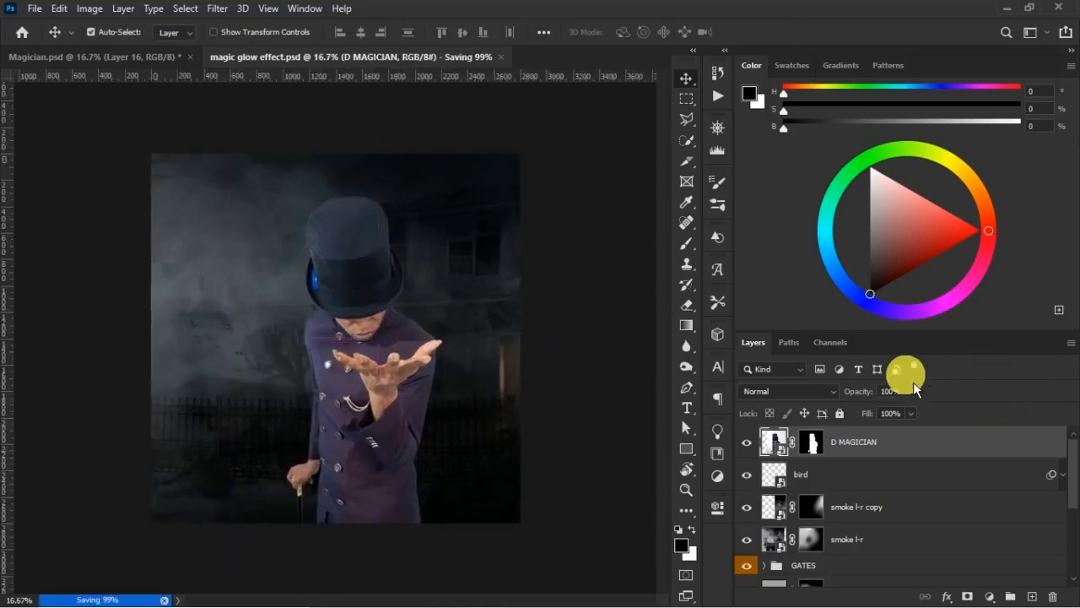
# - Group the smoke l-r copy and smoke l-r layers and name the group SMOKE EFFECT
pyautogui.click(886, 507)
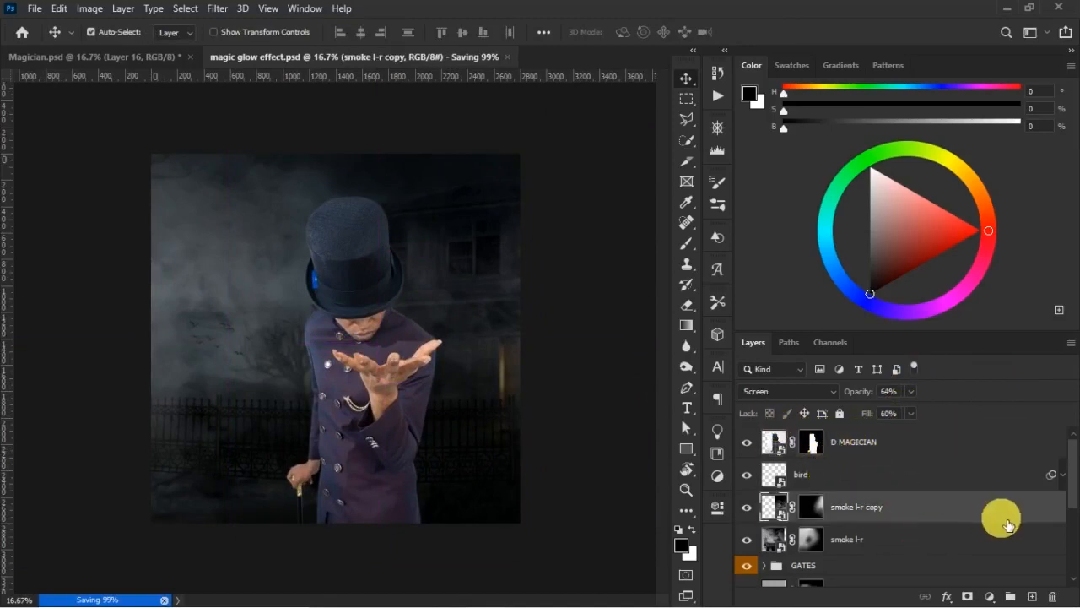
pyautogui.keyDown('shift'); pyautogui.click(886, 545); pyautogui.keyUp('shift')
pyautogui.hotkey('ctrl', 'g')
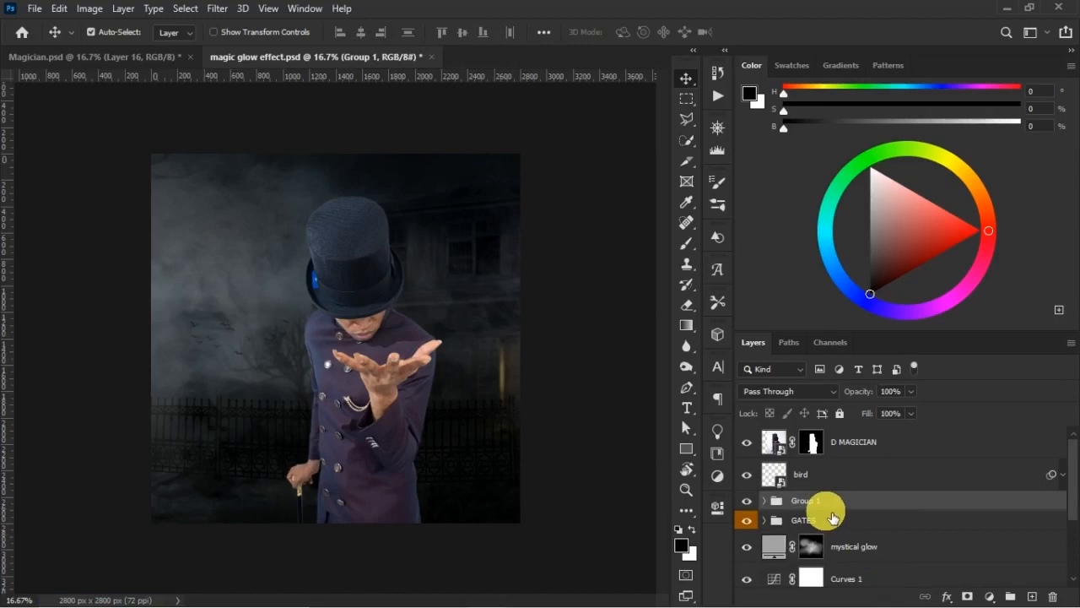
pyautogui.doubleClick(805, 500)
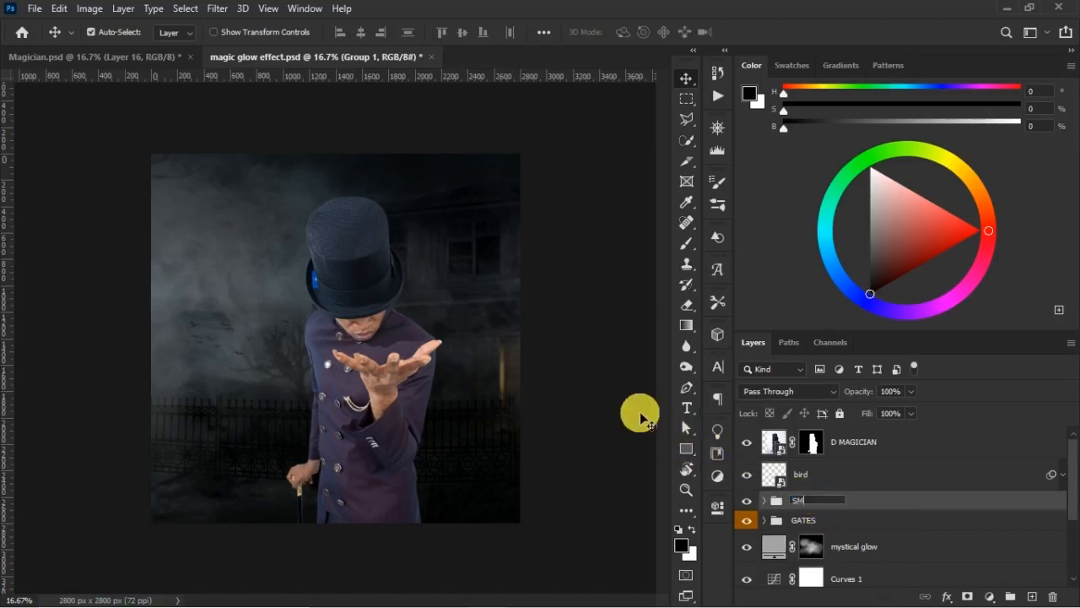
pyautogui.press('Return')
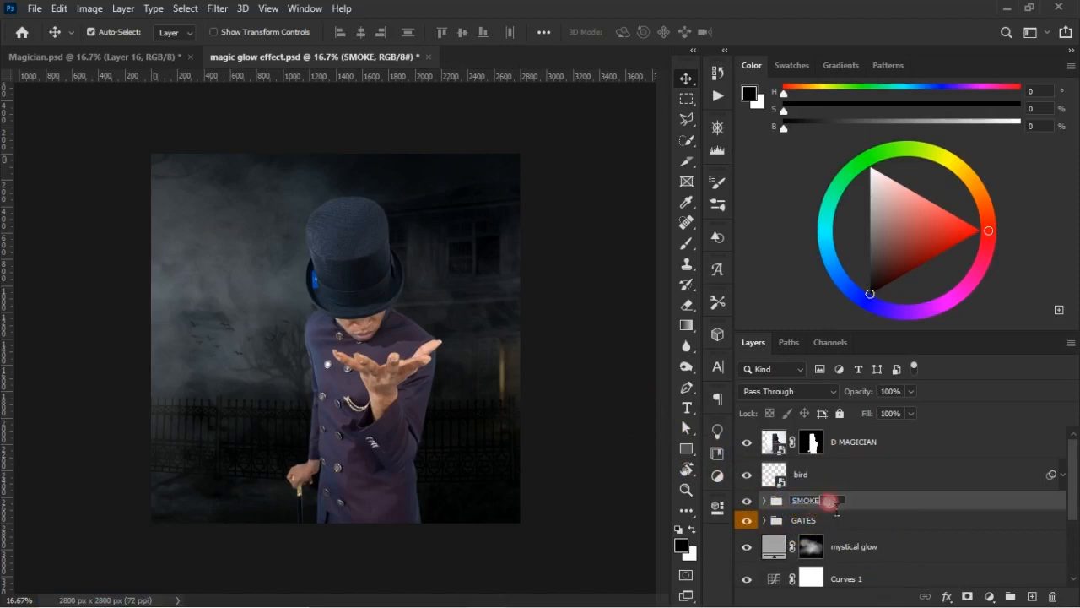
pyautogui.write('EFFECT')
pyautogui.press('Return')
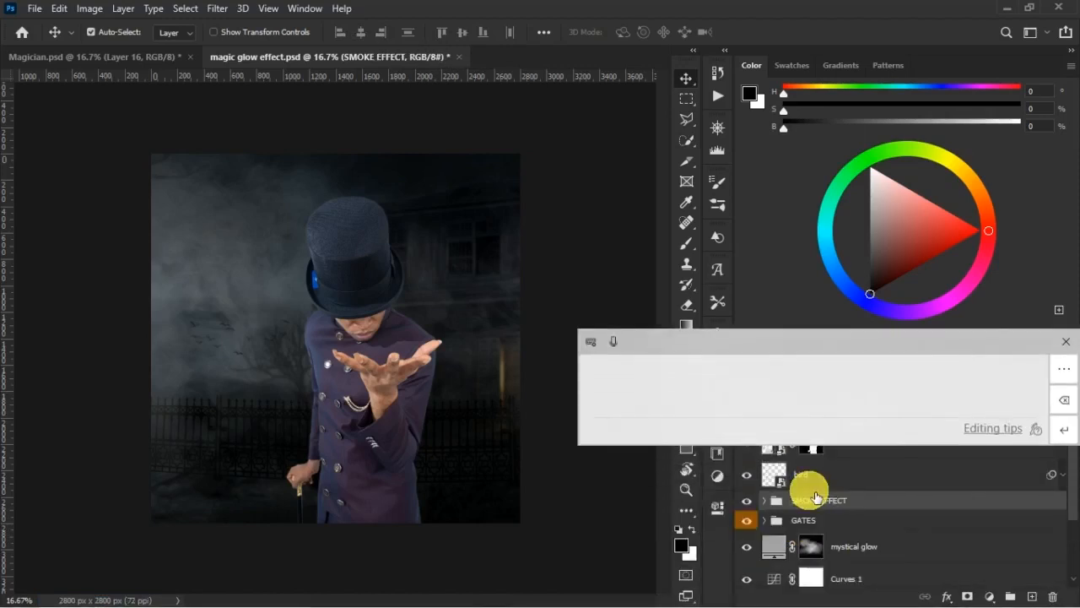
pyautogui.click(1066, 341)
# - Label the SMOKE EFFECT group with the green layer colour
pyautogui.rightClick(903, 471)
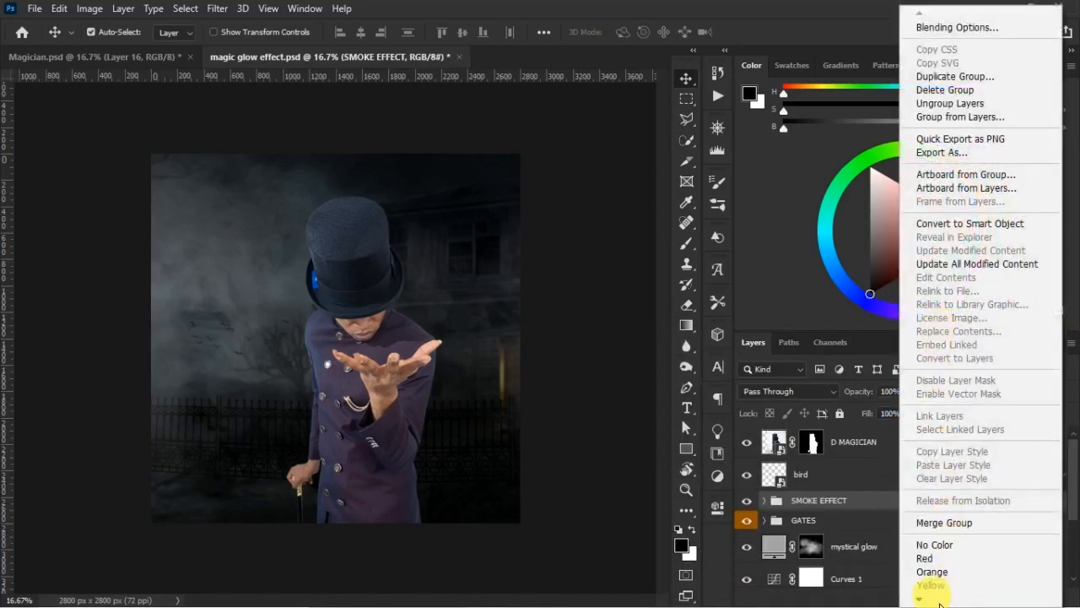
pyautogui.click(936, 603)
pyautogui.click(935, 539)
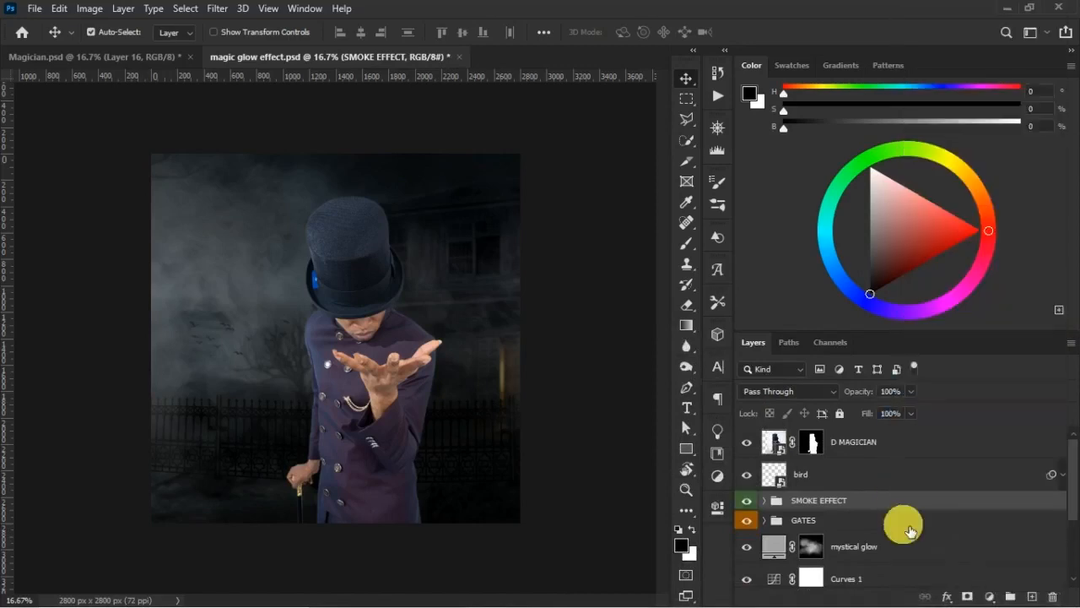
# - Preview the scene with the D MAGICIAN layer hidden and shown again, and save the document
pyautogui.scroll(-3, 1067, 477)
pyautogui.scroll(3, 928, 490)
pyautogui.click(886, 444)
pyautogui.click(748, 444)
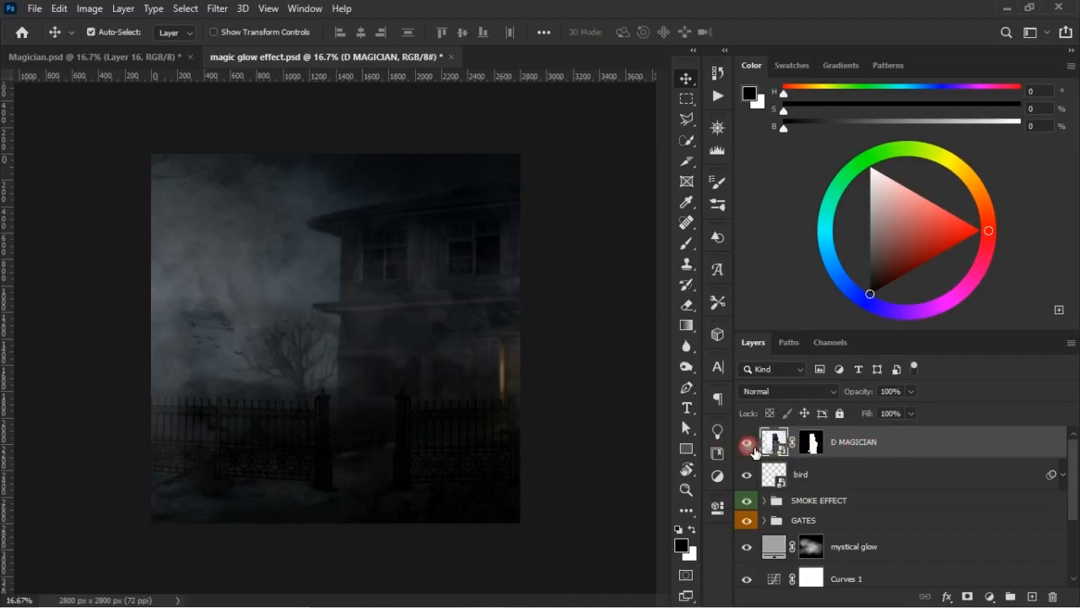
pyautogui.click(748, 444)
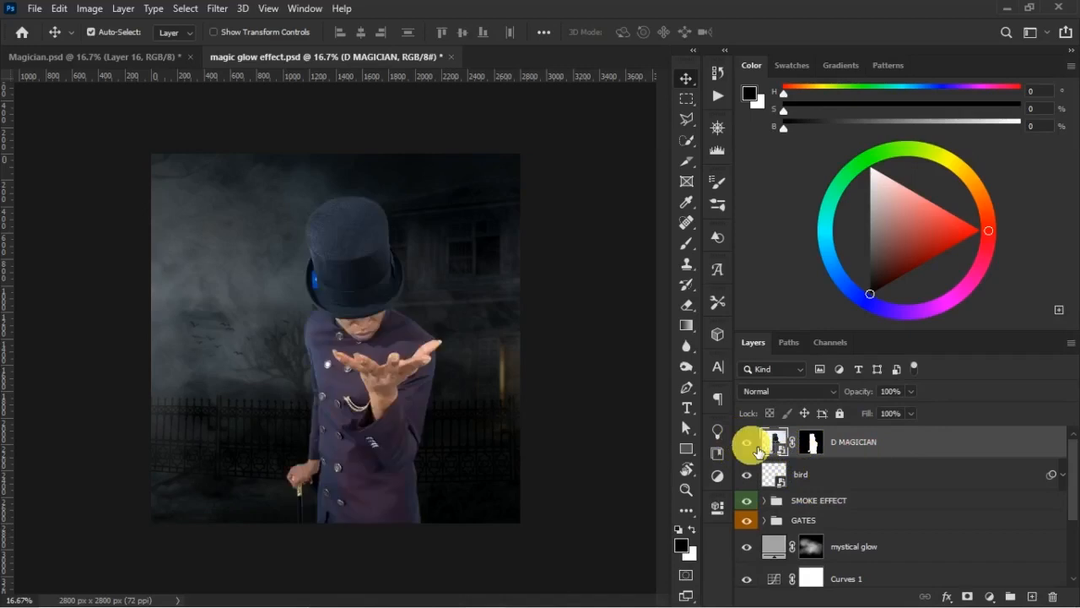
pyautogui.hotkey('ctrl', 's')
# - Switch to the Magician.psd document and remove its upper and lower horizontal guides
pyautogui.click(145, 62)
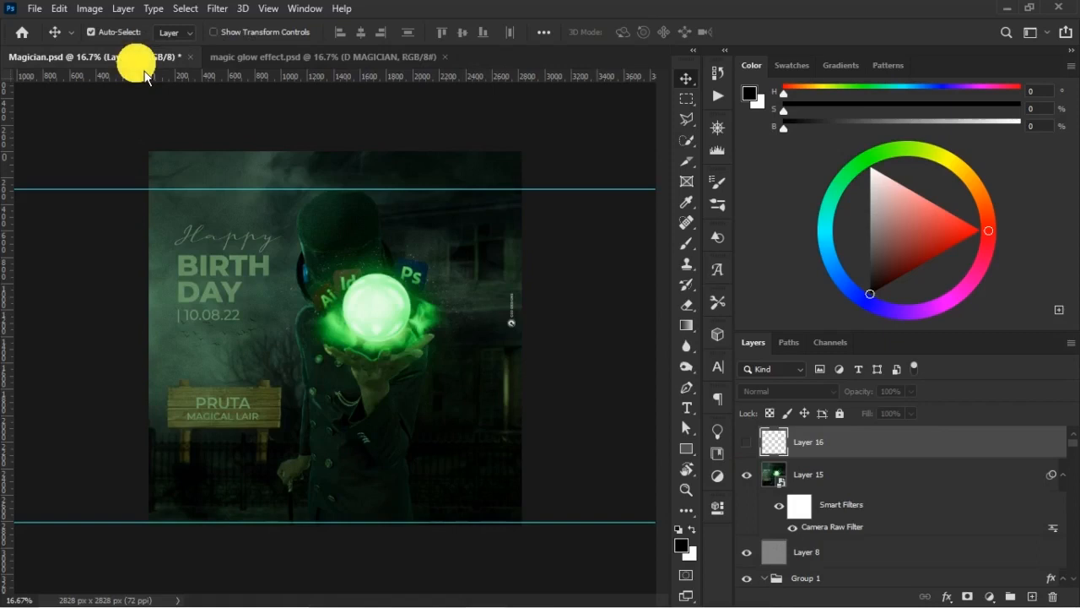
pyautogui.moveTo(584, 189); pyautogui.dragTo(591, 42)
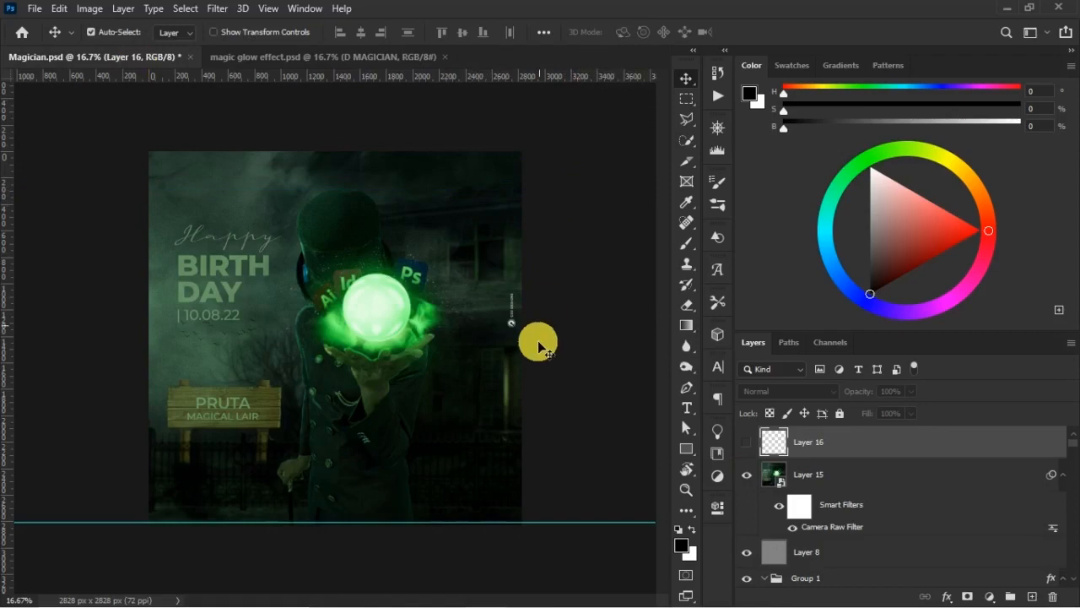
pyautogui.click(577, 527)
pyautogui.moveTo(579, 523); pyautogui.dragTo(561, 42)
# - Compare the magician in magic glow effect.psd with the Magician.psd reference and return to magic glow effect.psd
pyautogui.click(311, 66)
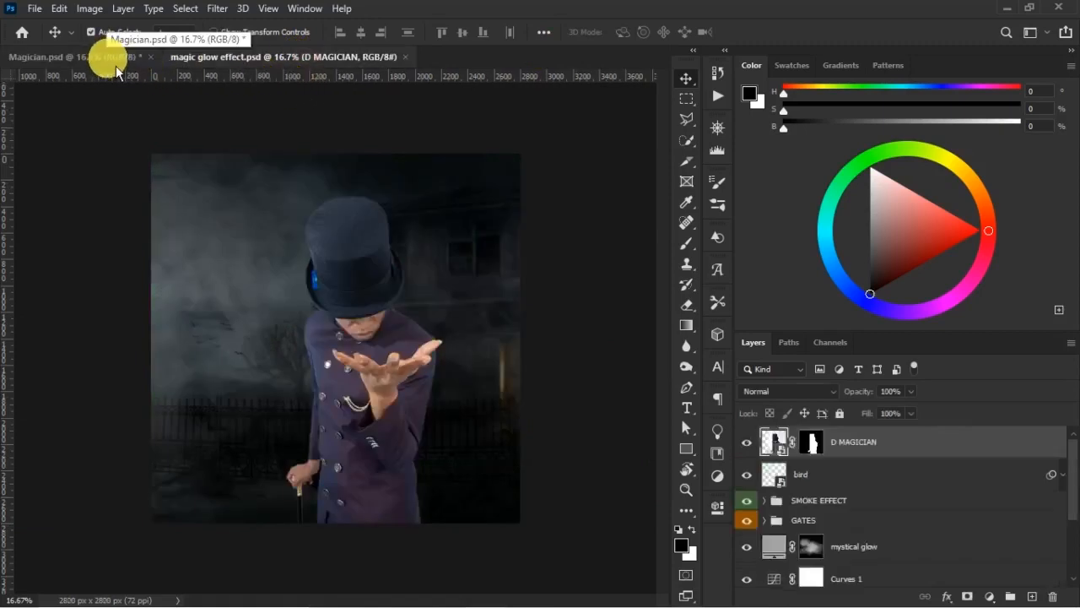
pyautogui.click(113, 65)
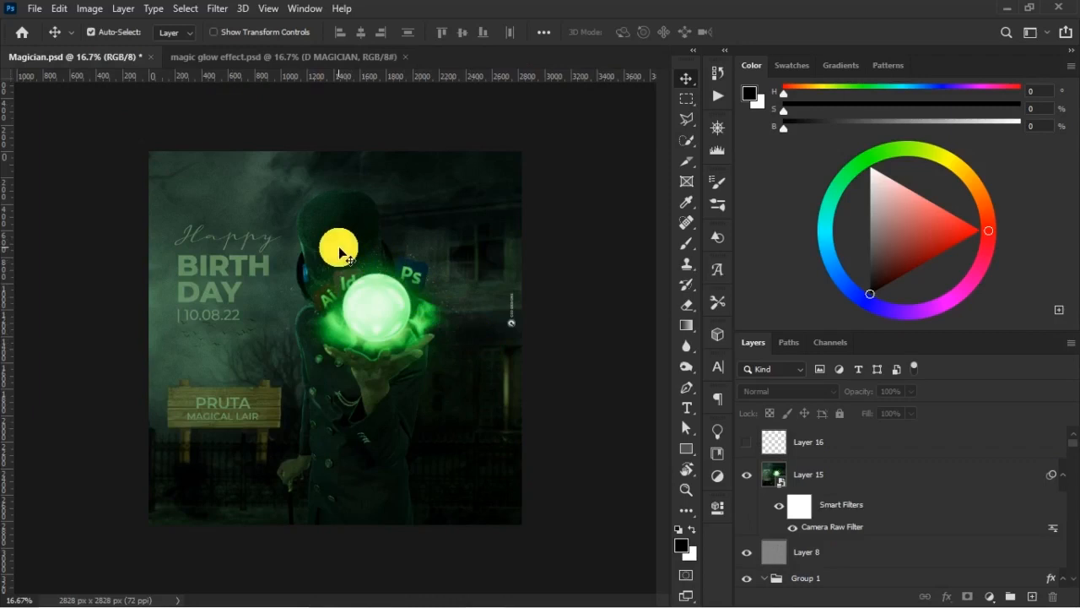
pyautogui.click(314, 64)
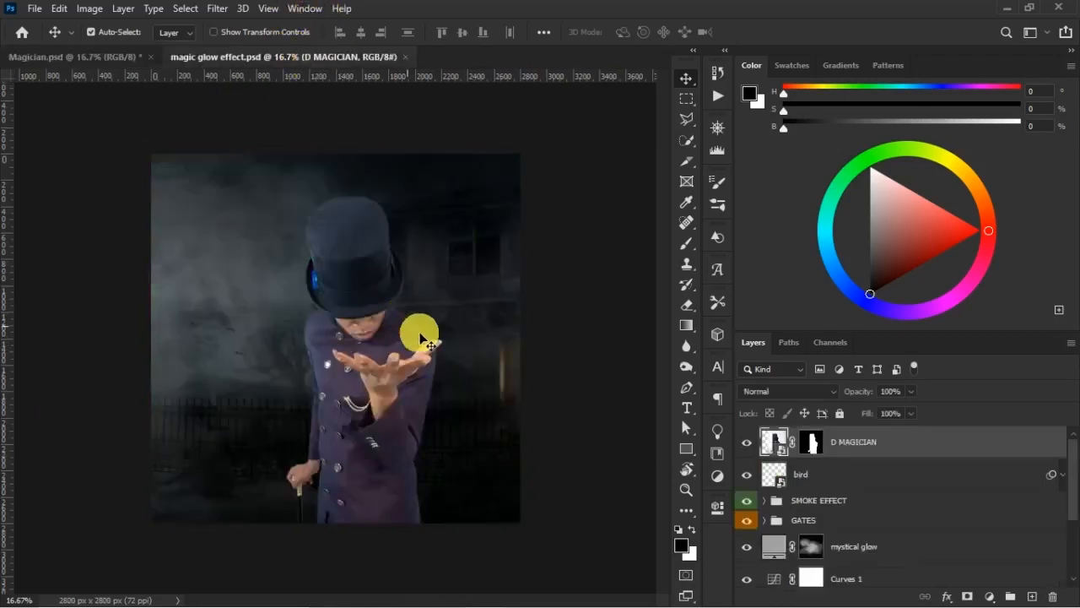
# - Duplicate the D MAGICIAN layer, hide the original, and rasterize the copy
pyautogui.press('ctrl')
pyautogui.hotkey('ctrl', 'j')
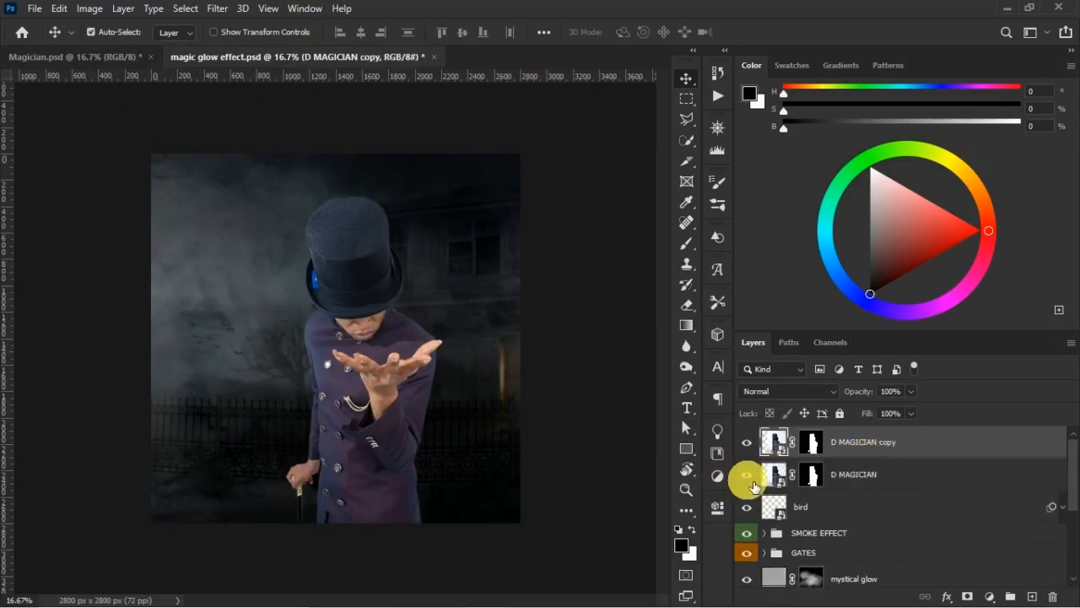
pyautogui.rightClick(910, 432)
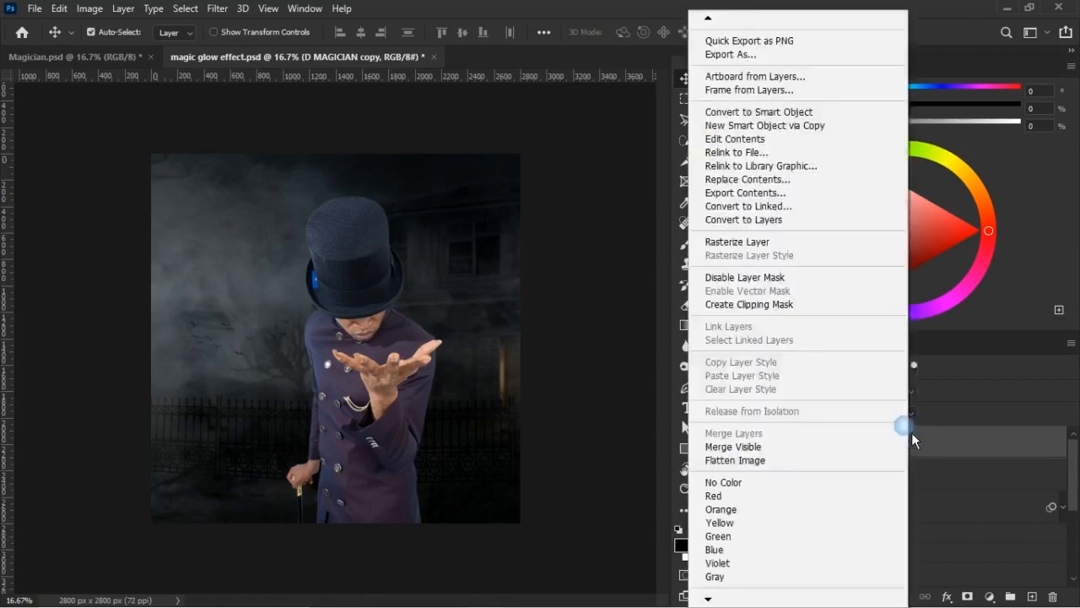
pyautogui.click(796, 246)
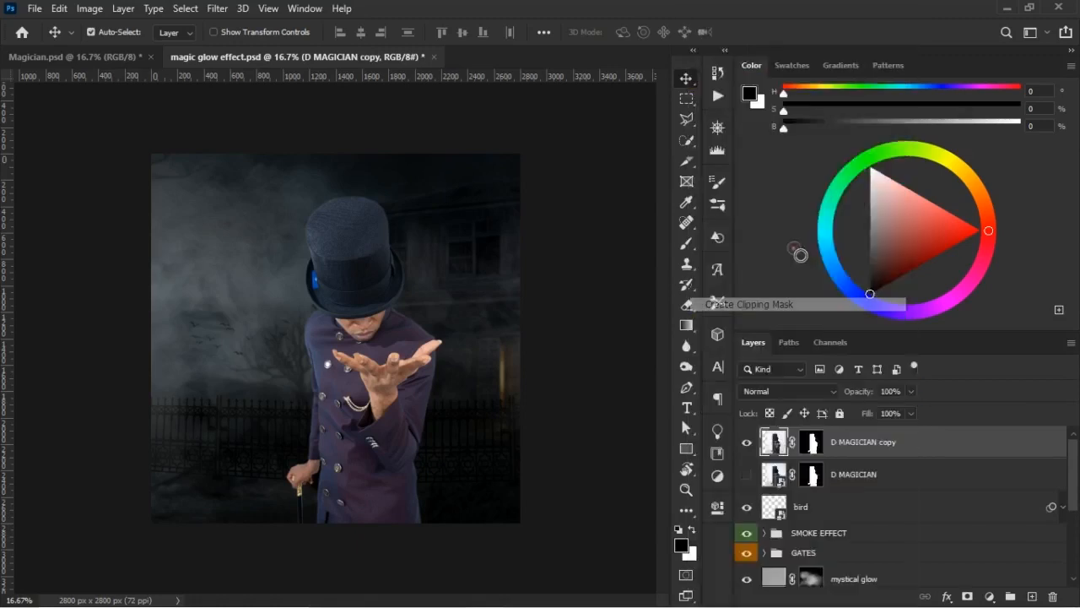
# - Apply the layer mask of D MAGICIAN copy and convert the layer to a smart object
pyautogui.rightClick(812, 443)
pyautogui.click(837, 495)
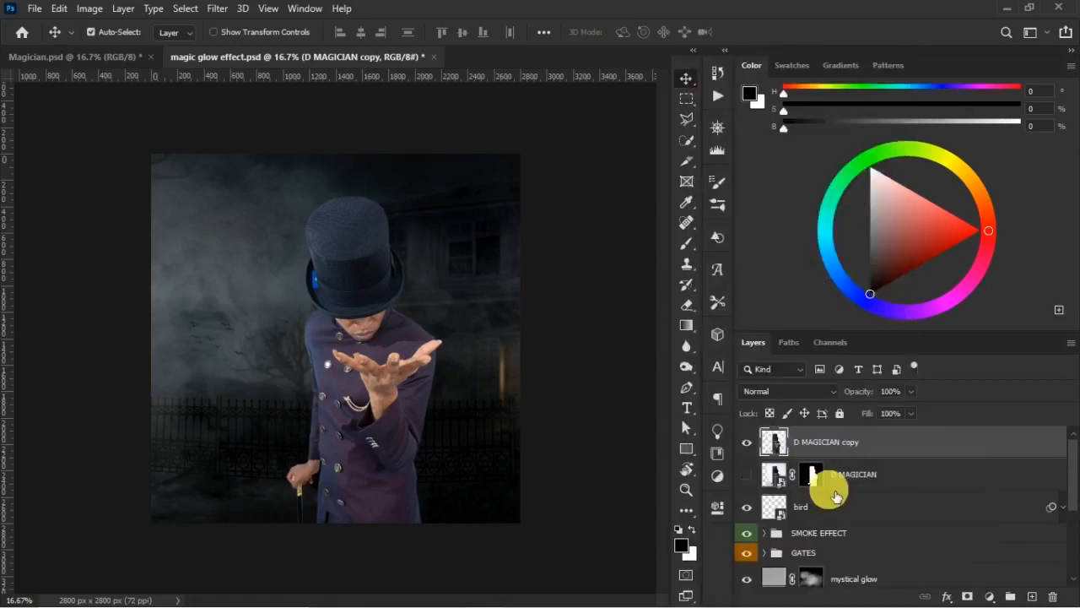
pyautogui.rightClick(864, 426)
pyautogui.click(749, 222)
# - Start the Camera Raw Filter on D MAGICIAN copy and set Shadows to +16
pyautogui.click(220, 9)
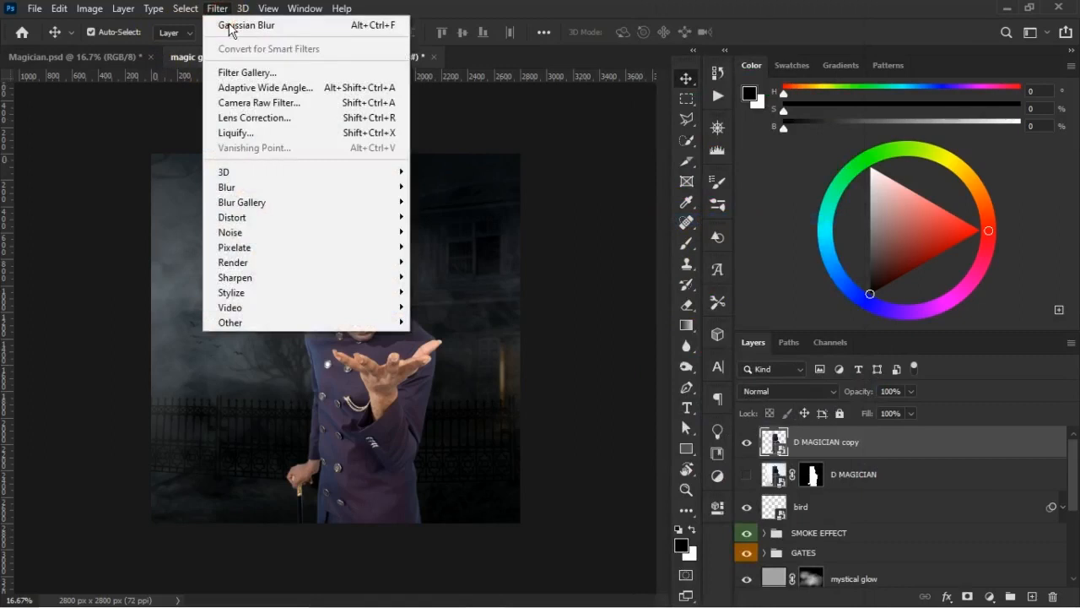
pyautogui.click(287, 104)
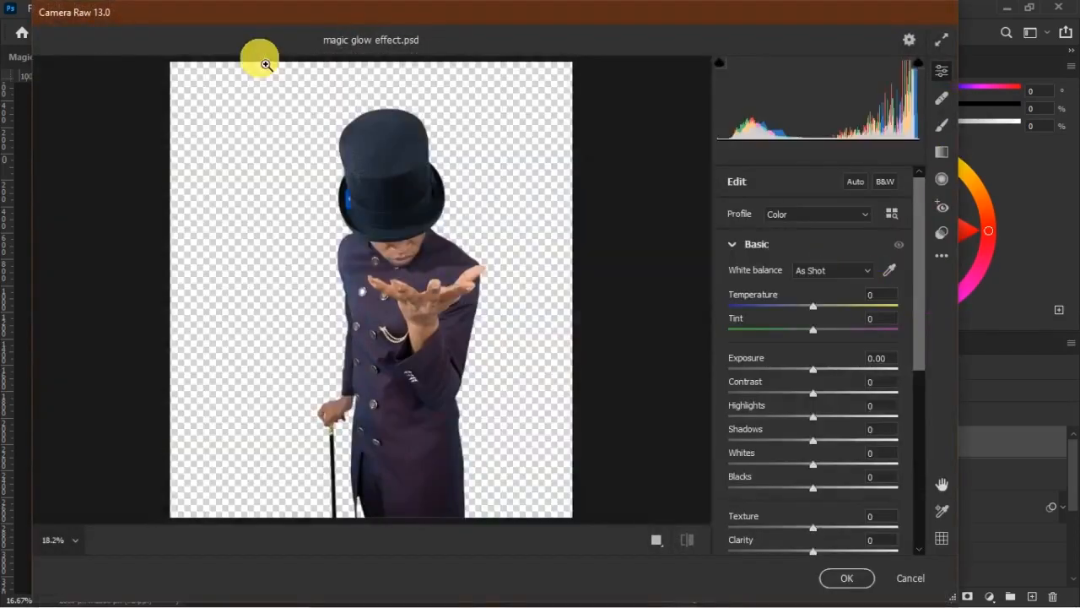
pyautogui.moveTo(815, 437); pyautogui.dragTo(838, 439)
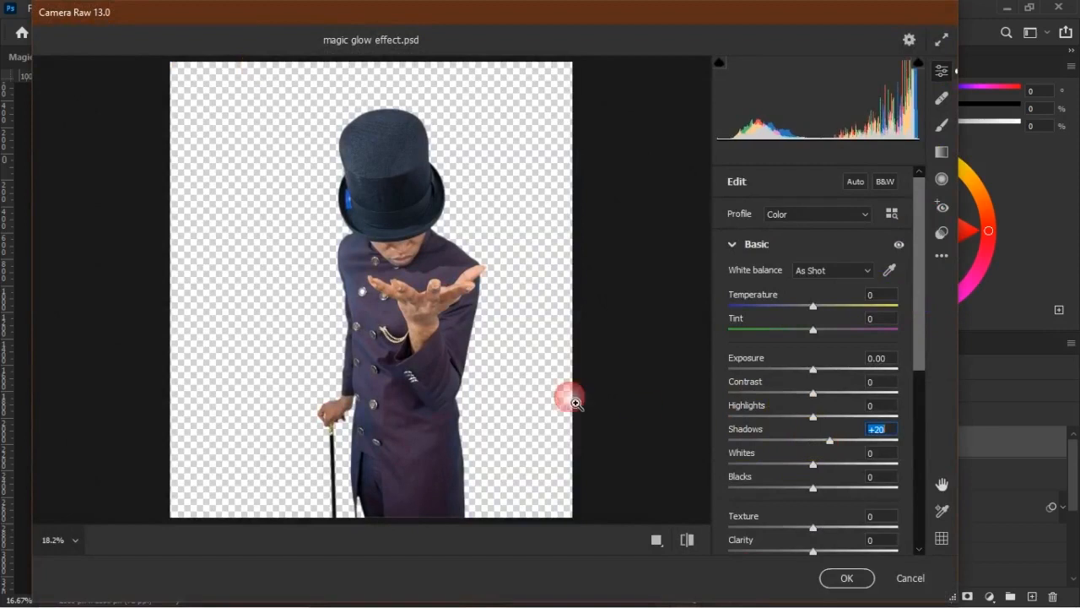
pyautogui.moveTo(255, 184); pyautogui.dragTo(398, 318)
pyautogui.press('space')
pyautogui.moveTo(504, 428); pyautogui.dragTo(344, 321)
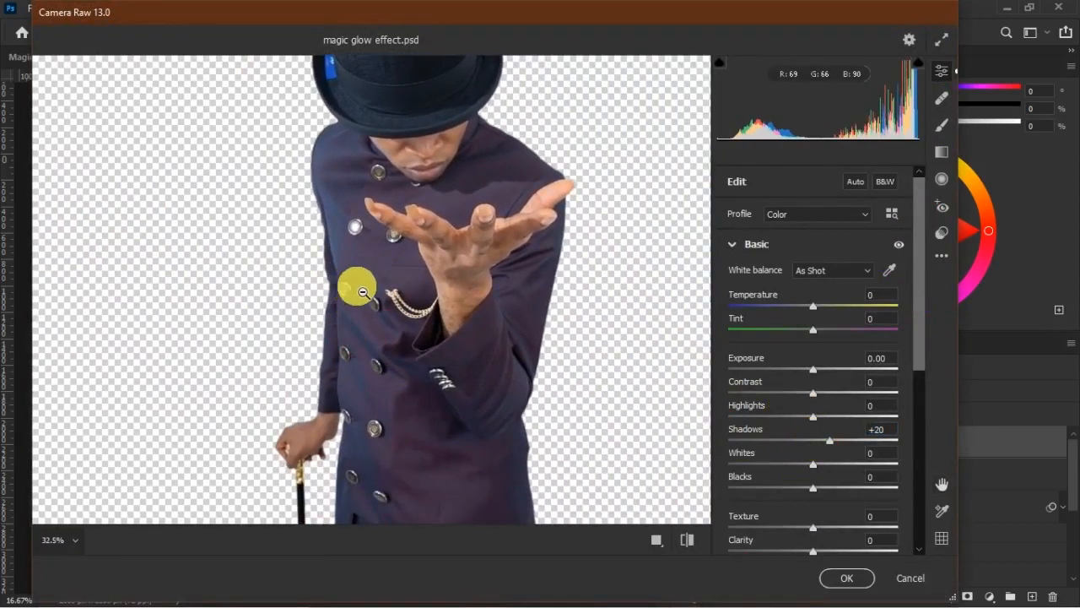
pyautogui.click(832, 441)
pyautogui.moveTo(832, 440)
pyautogui.mouseDown()
pyautogui.moveTo(856, 449)
pyautogui.moveTo(767, 441)
pyautogui.moveTo(831, 448)
pyautogui.mouseUp()
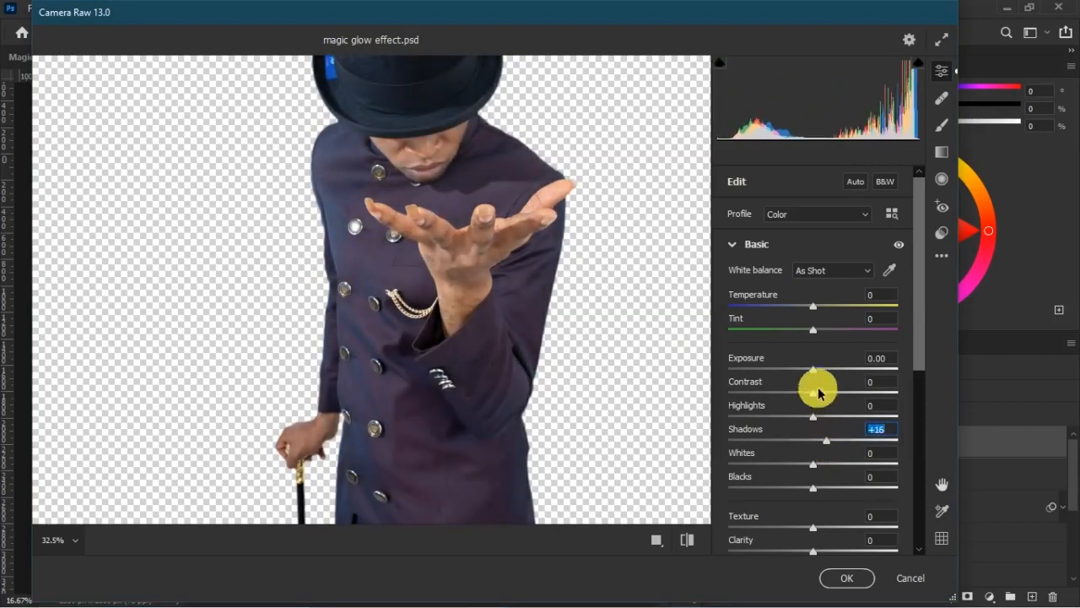
# - Set the magician's Exposure to +0.05 and Contrast to +20 in Camera Raw
pyautogui.moveTo(813, 368); pyautogui.dragTo(846, 408)
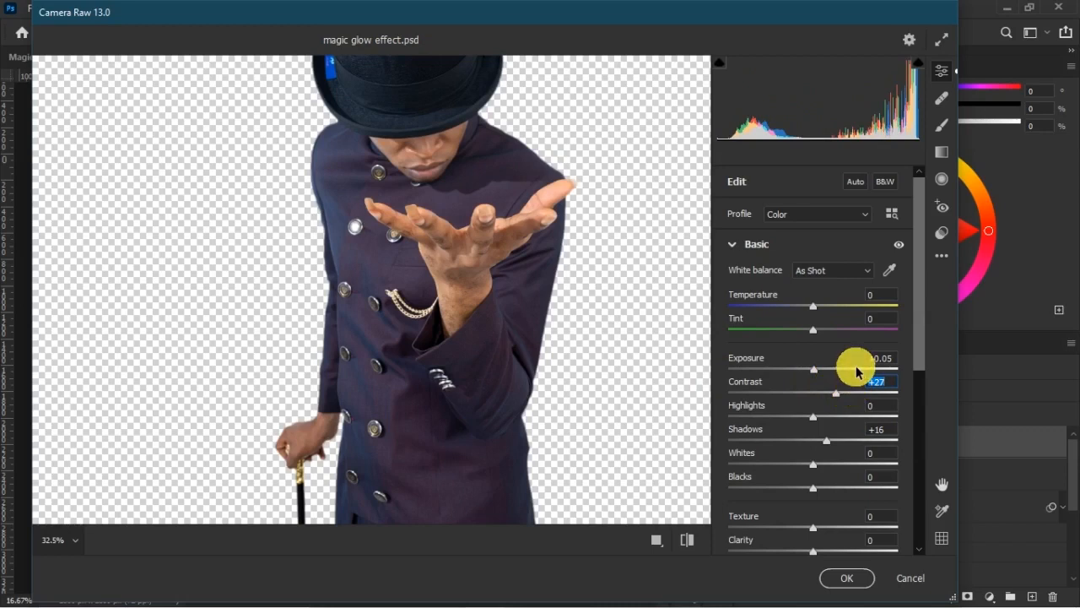
pyautogui.scroll(-1, 923, 371)
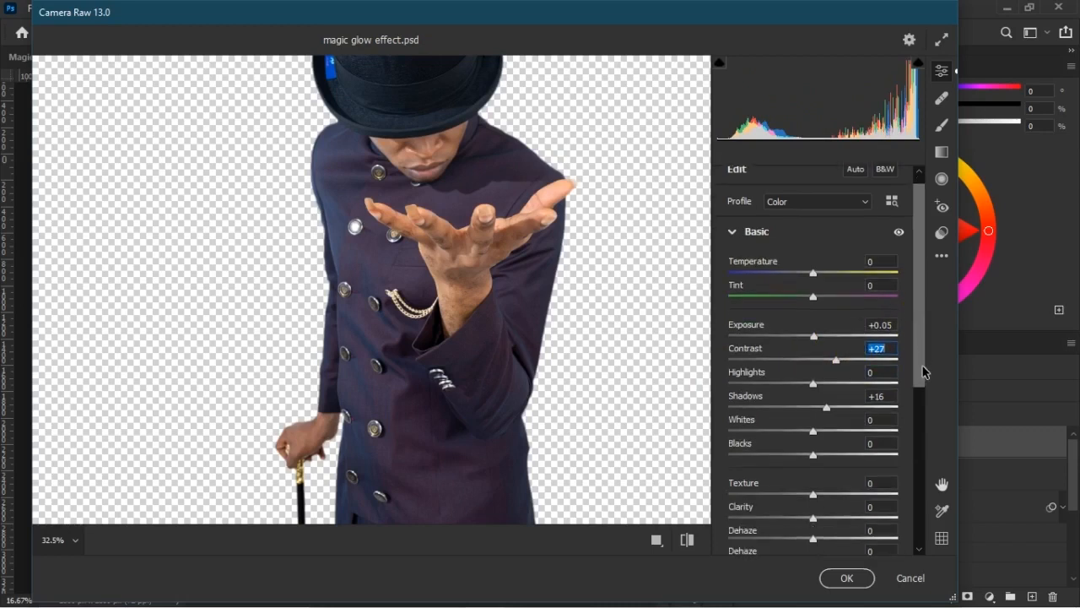
pyautogui.moveTo(922, 369); pyautogui.dragTo(923, 372)
pyautogui.moveTo(838, 358); pyautogui.dragTo(832, 362)
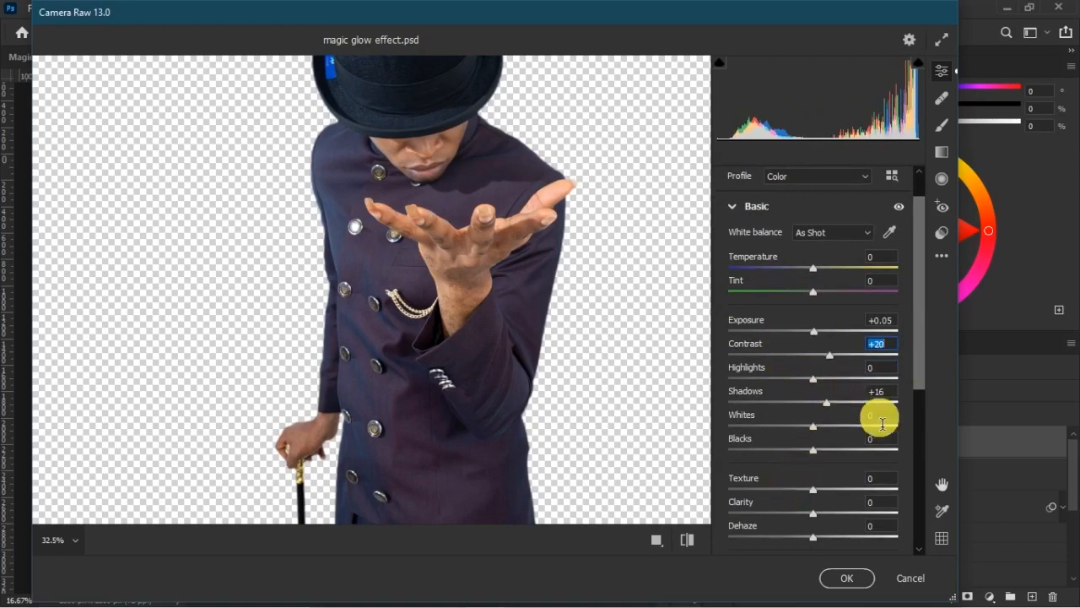
# - Set Texture to +6 and Clarity to +7, apply the Camera Raw Filter, and preview the magician with and without it
pyautogui.moveTo(924, 384); pyautogui.dragTo(925, 409)
pyautogui.moveTo(816, 449); pyautogui.dragTo(817, 451)
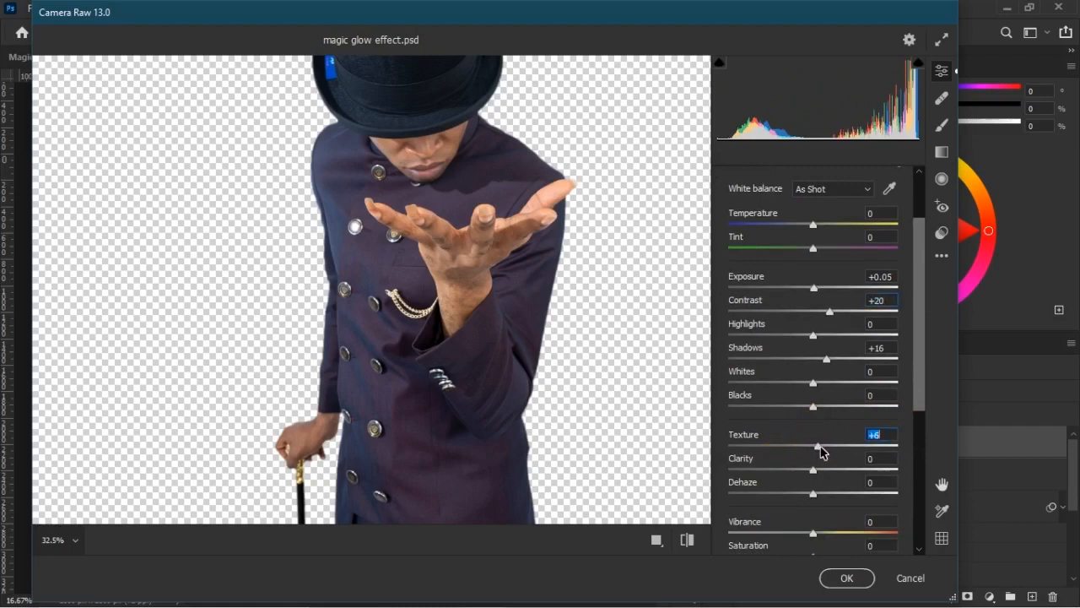
pyautogui.moveTo(812, 471)
pyautogui.mouseDown()
pyautogui.moveTo(822, 477)
pyautogui.moveTo(783, 475)
pyautogui.moveTo(819, 477)
pyautogui.mouseUp()
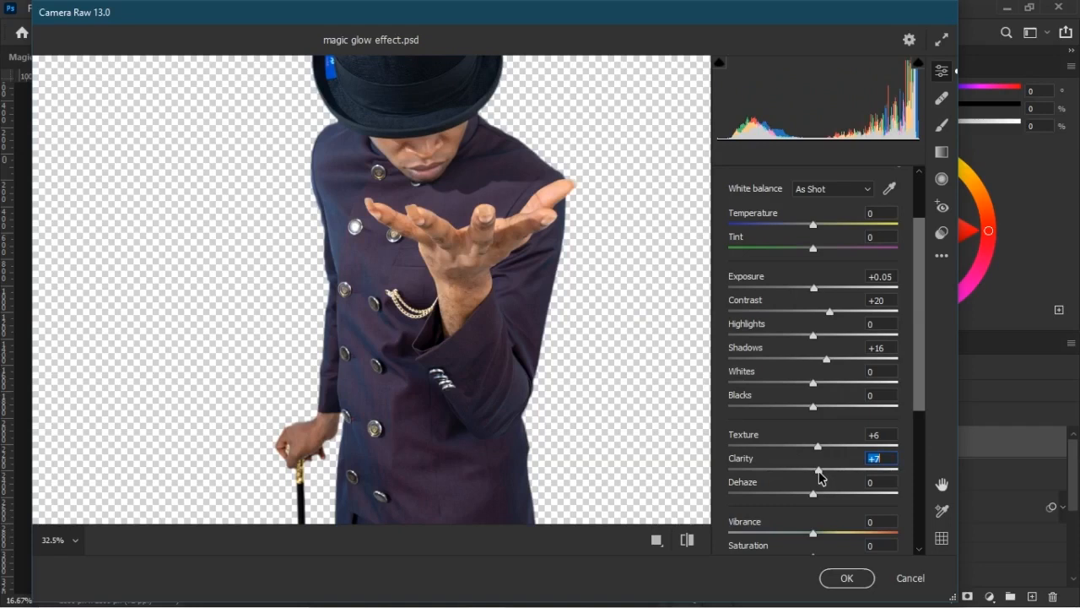
pyautogui.click(842, 579)
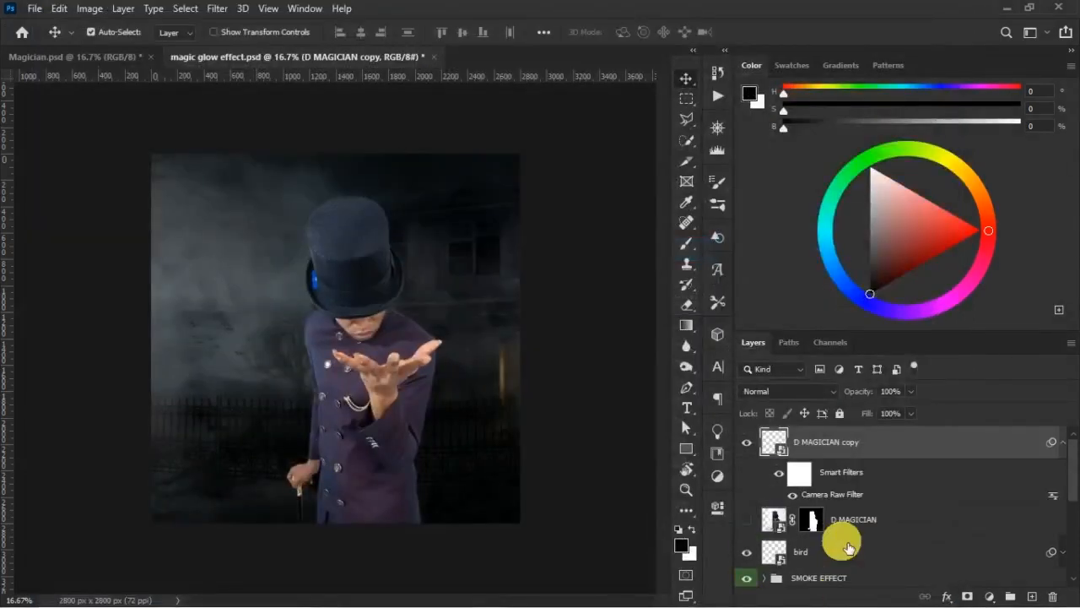
pyautogui.click(780, 474)
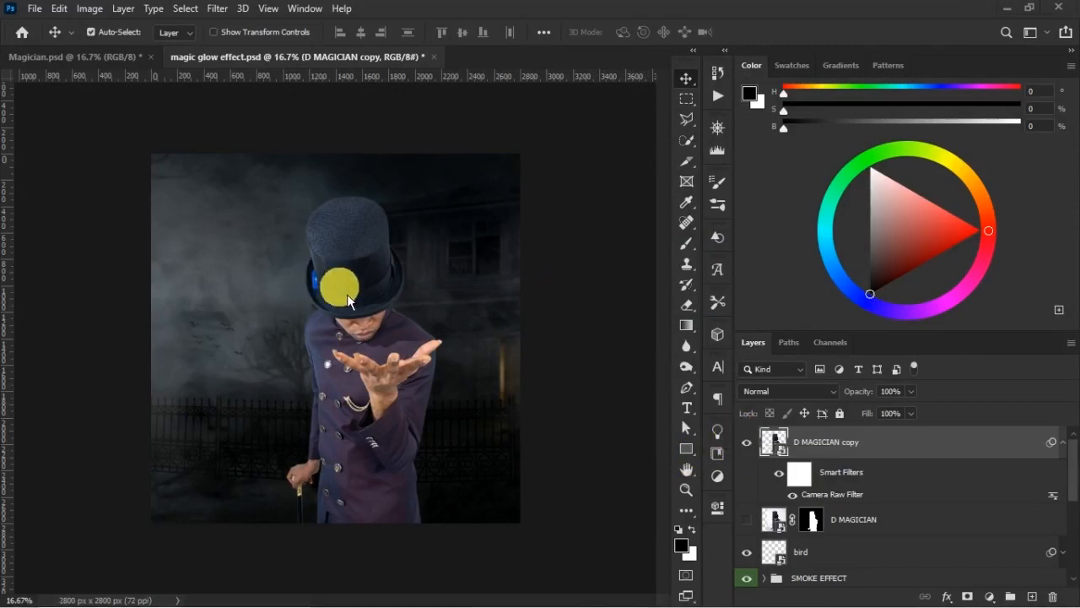
# - Add a black Drop Shadow to D MAGICIAN copy with 88% opacity and a size of 131 px
pyautogui.click(884, 518)
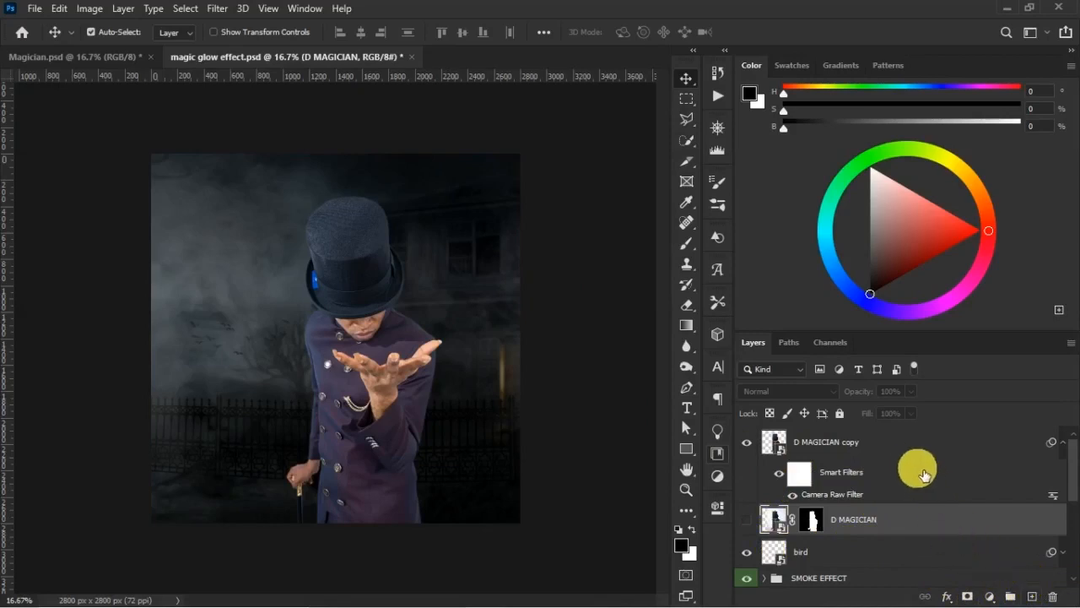
pyautogui.click(877, 445)
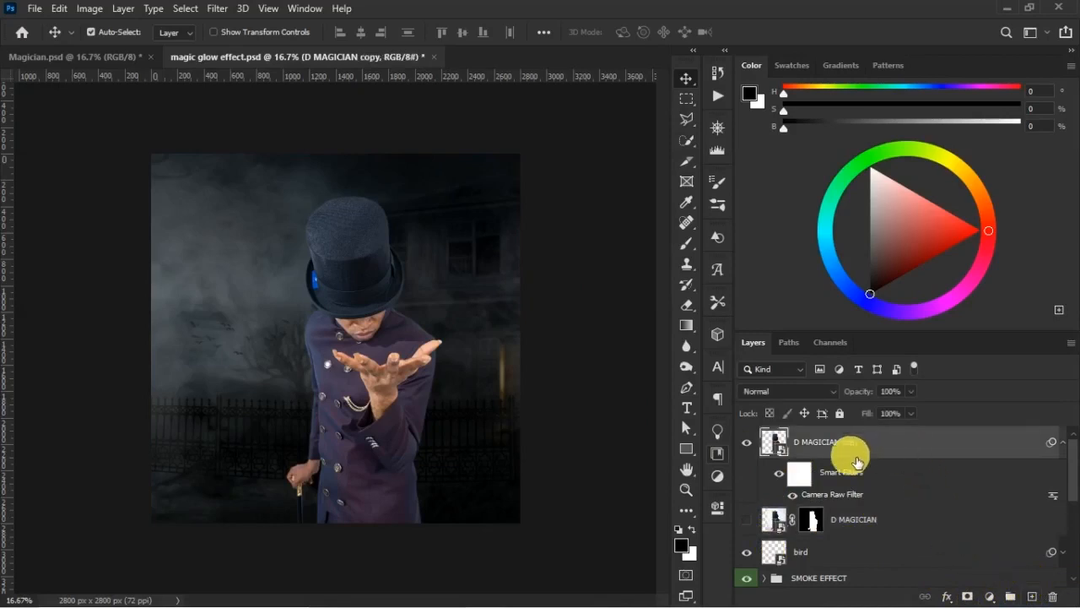
pyautogui.click(1062, 442)
pyautogui.click(948, 597)
pyautogui.click(967, 590)
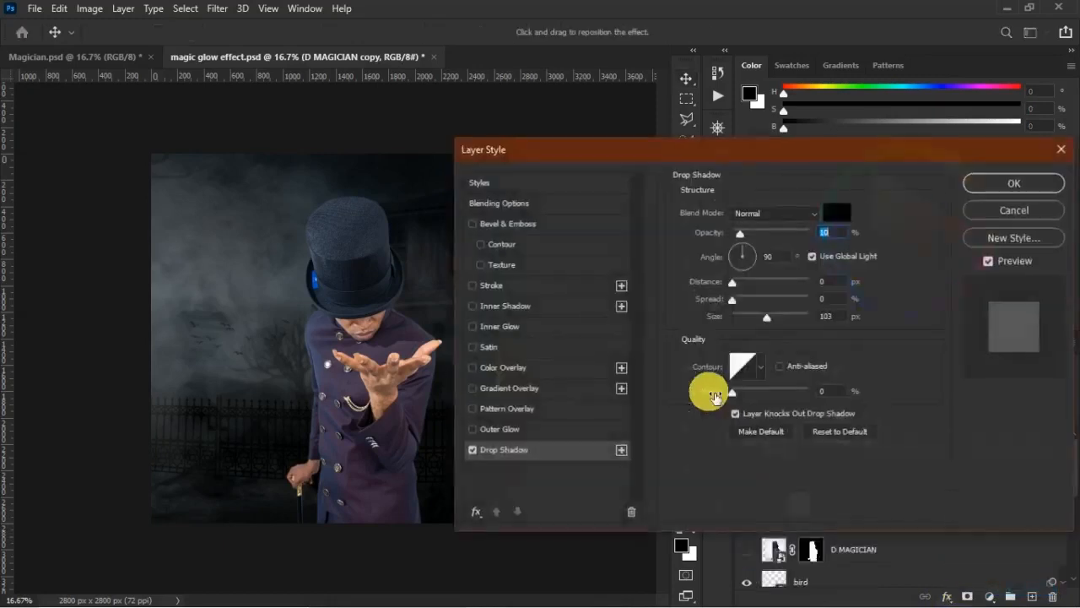
pyautogui.moveTo(740, 233); pyautogui.dragTo(799, 236)
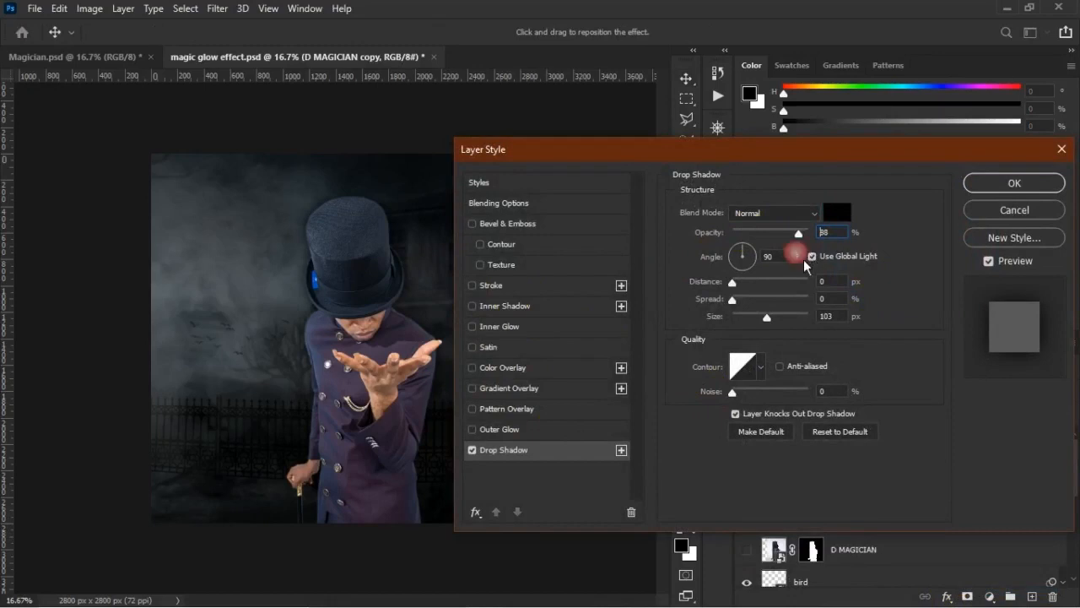
pyautogui.moveTo(773, 331); pyautogui.dragTo(784, 340)
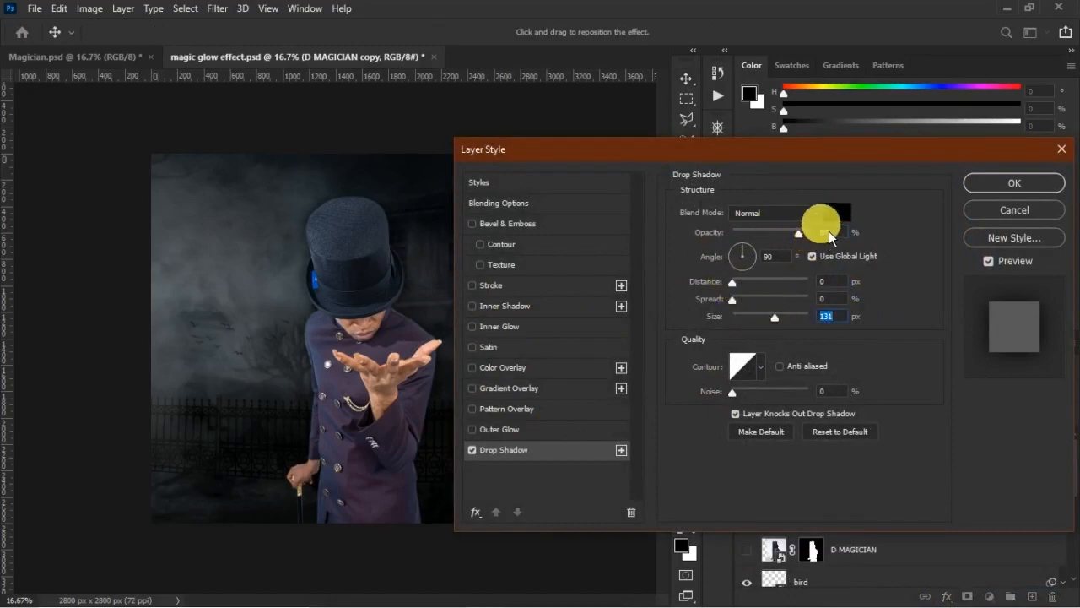
pyautogui.click(1035, 185)
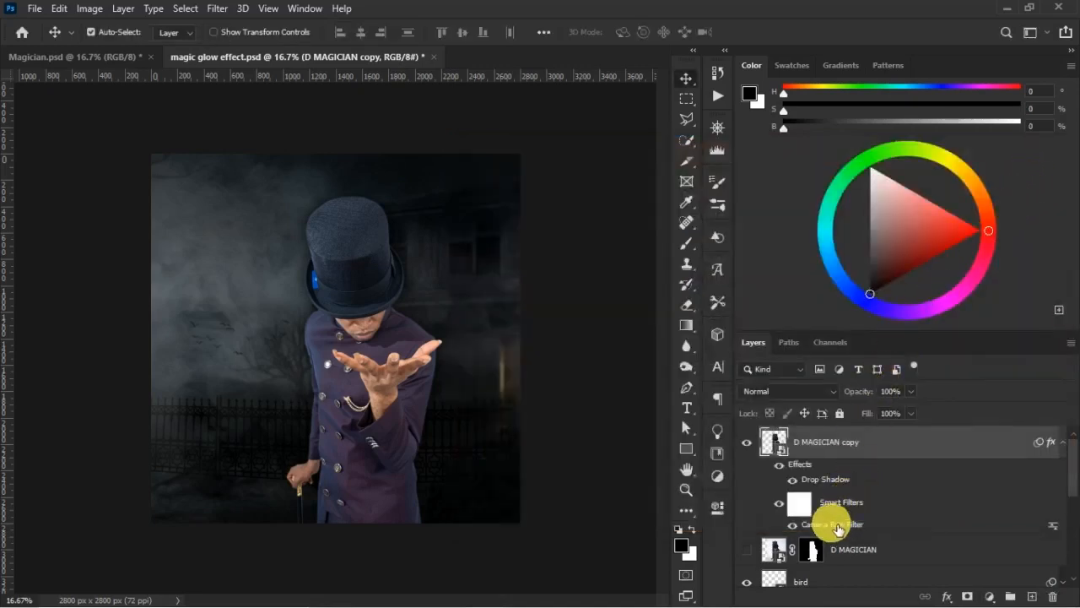
# - Separate the drop shadow of D MAGICIAN copy into its own layer and preview it hidden and shown
pyautogui.rightClick(834, 483)
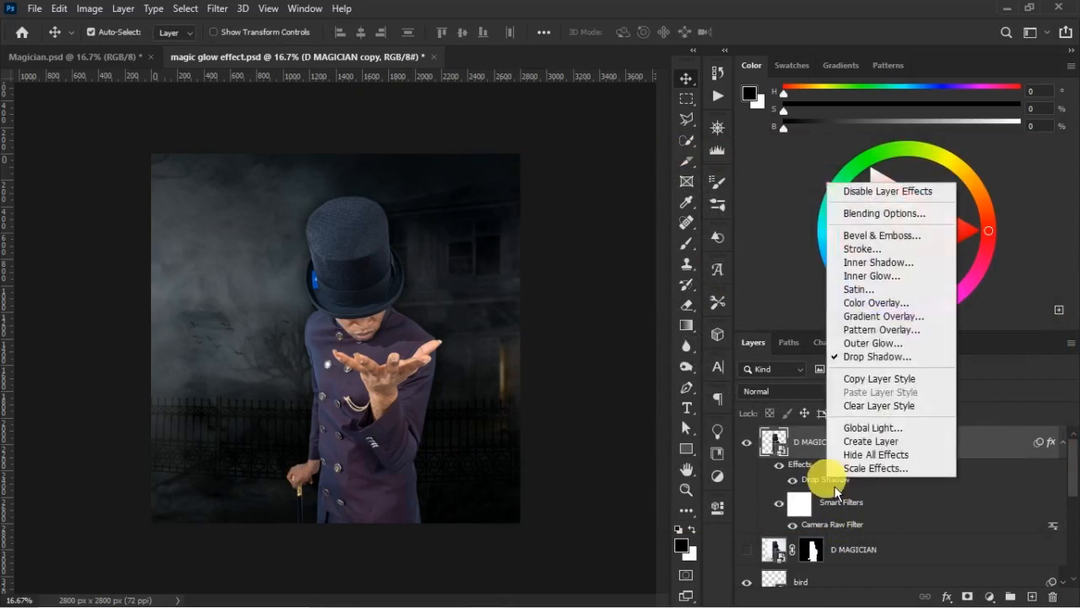
pyautogui.click(875, 448)
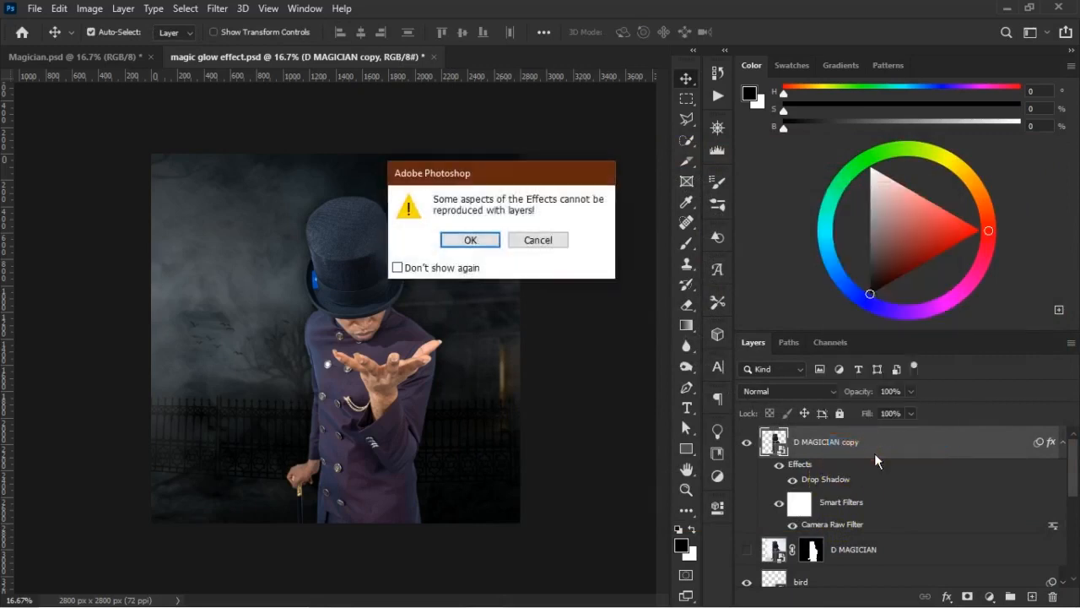
pyautogui.click(496, 244)
pyautogui.click(746, 520)
pyautogui.click(746, 520)
pyautogui.click(747, 519)
pyautogui.click(747, 520)
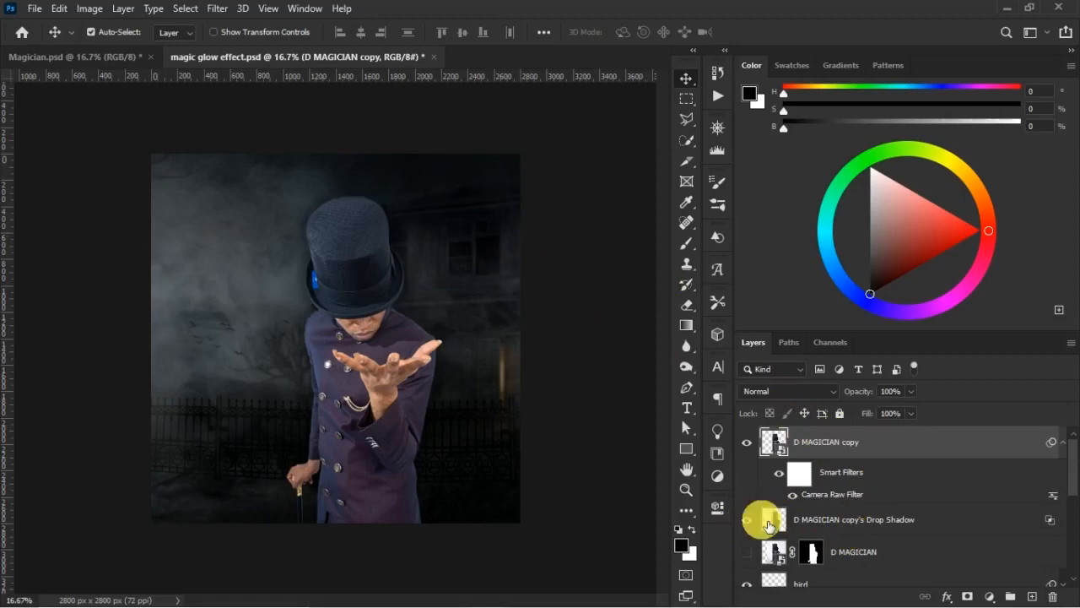
pyautogui.click(812, 521)
pyautogui.hotkey('ctrl', 't')
pyautogui.moveTo(422, 385); pyautogui.dragTo(348, 396)
pyautogui.hotkey('ctrl', 'z')
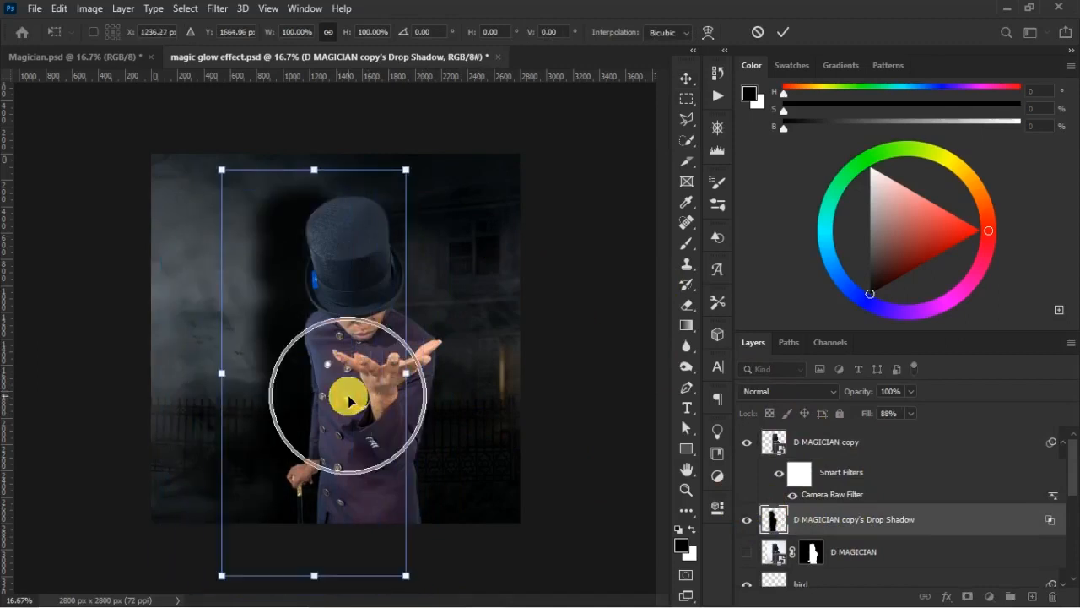
pyautogui.click(759, 32)
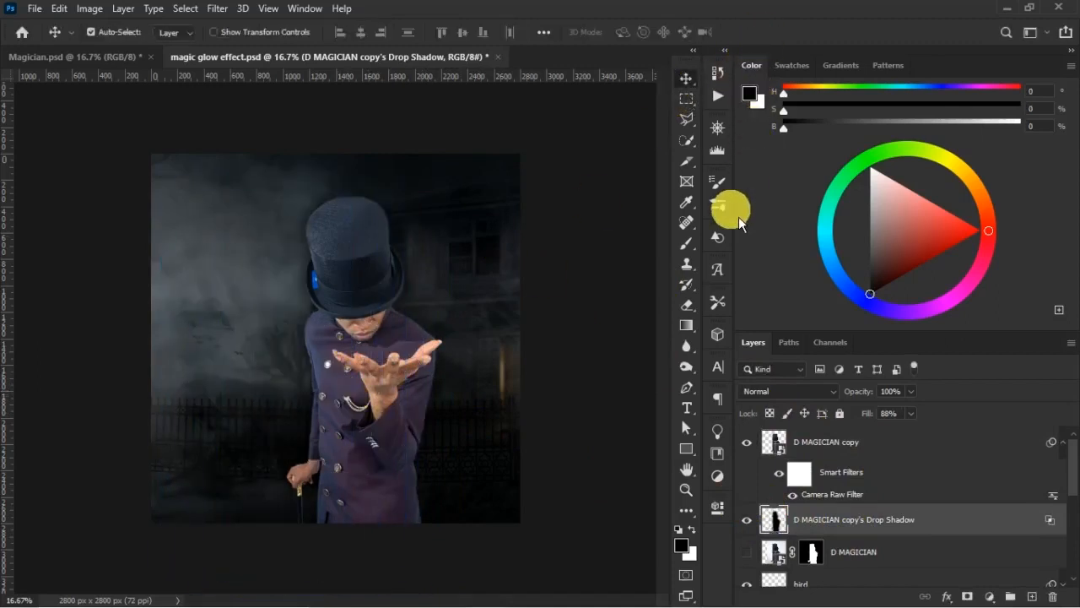
# - Rename the separated drop shadow layer as "Shadow for magician"
pyautogui.click(1063, 444)
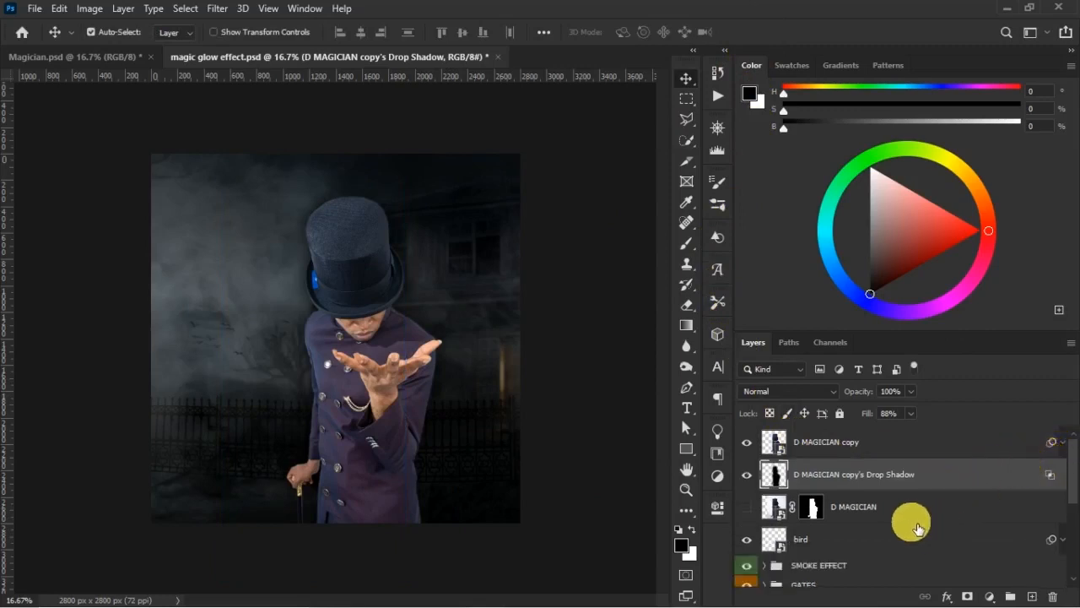
pyautogui.doubleClick(857, 474)
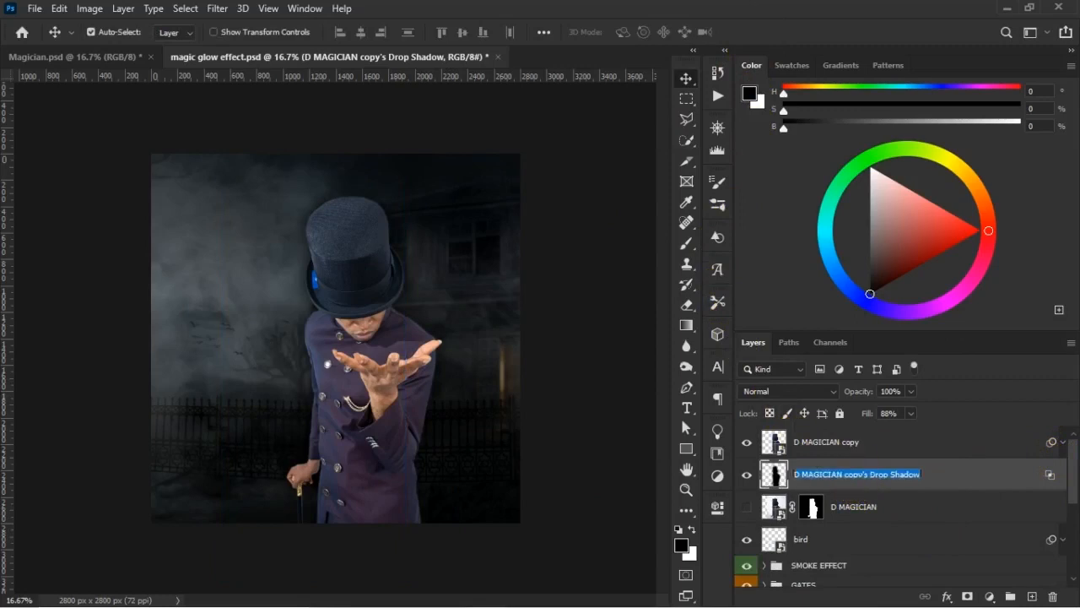
pyautogui.write('Sh')
pyautogui.write('dow for ma')
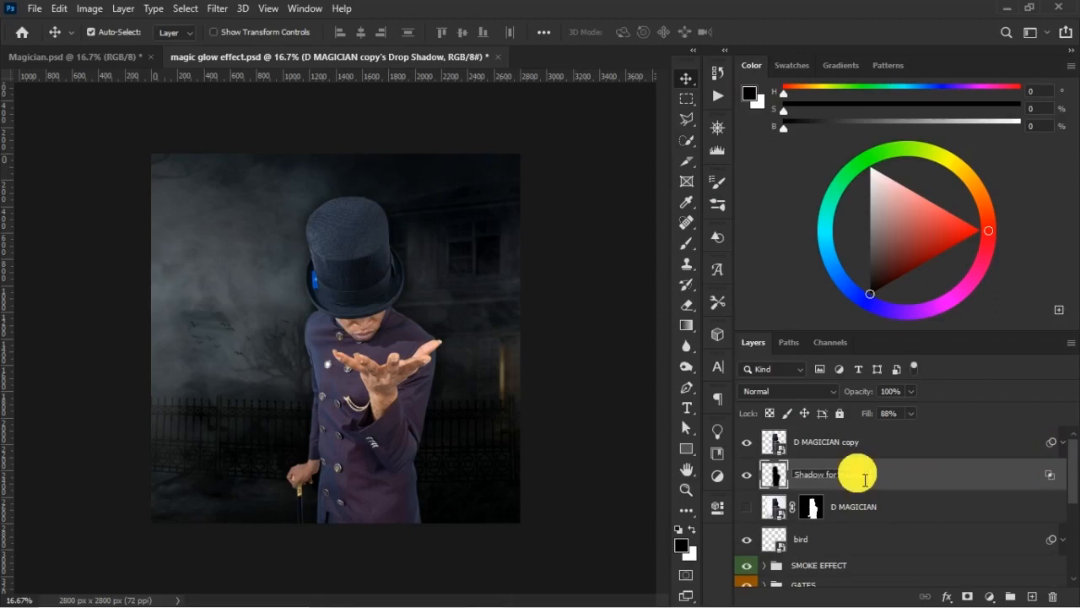
pyautogui.press('Return')
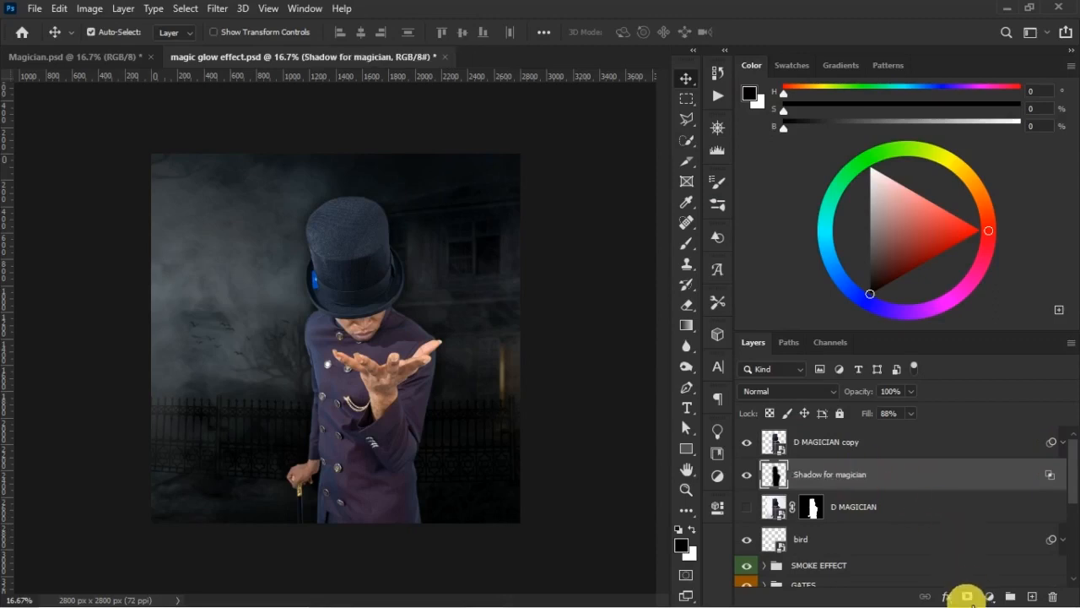
# - Add a layer mask to Shadow for magician and soften the shadow with a black brush, raising the brush to 53% opacity and 44% flow
pyautogui.click(970, 597)
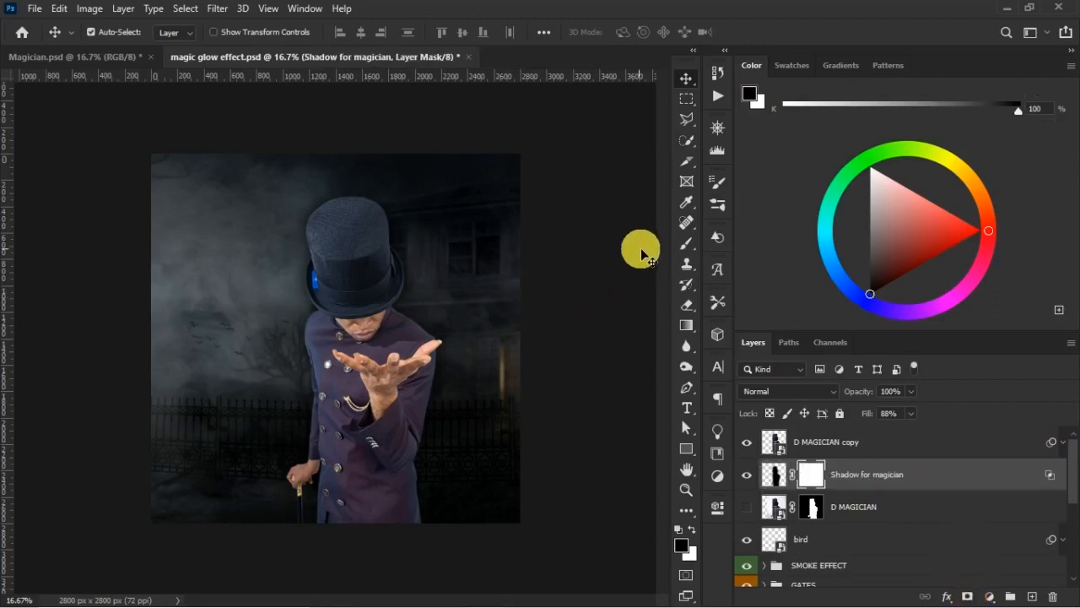
pyautogui.click(686, 243)
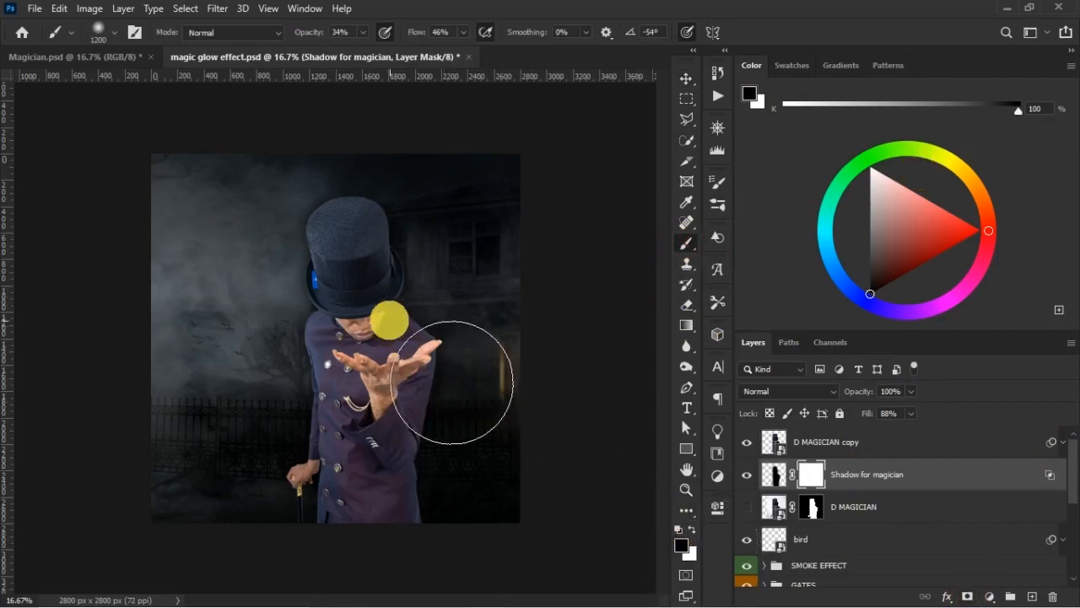
pyautogui.moveTo(310, 32); pyautogui.dragTo(333, 33)
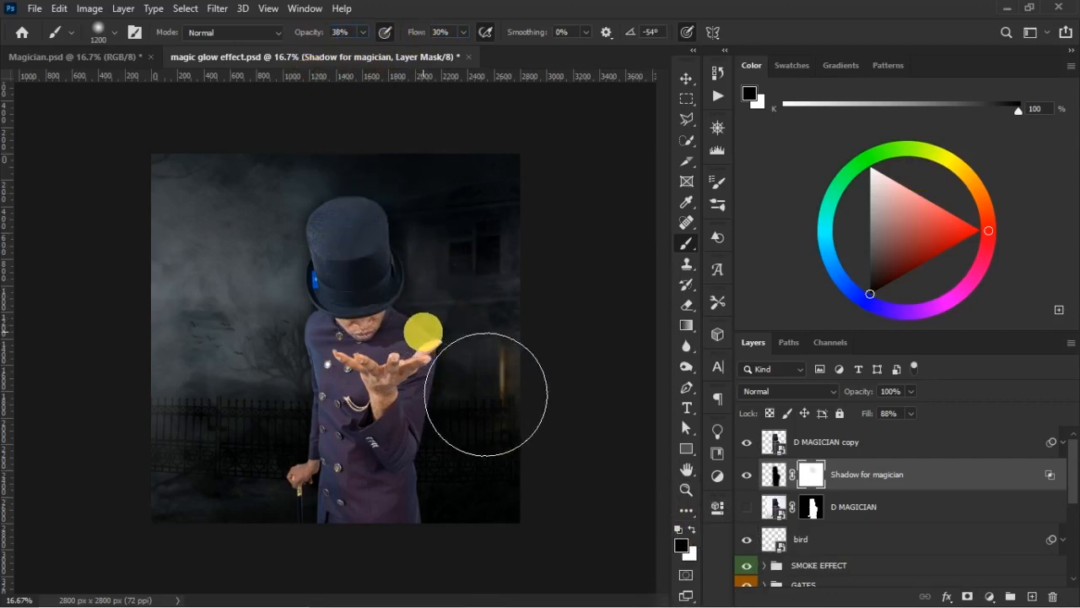
pyautogui.moveTo(310, 39); pyautogui.dragTo(319, 39)
pyautogui.moveTo(411, 40); pyautogui.dragTo(423, 40)
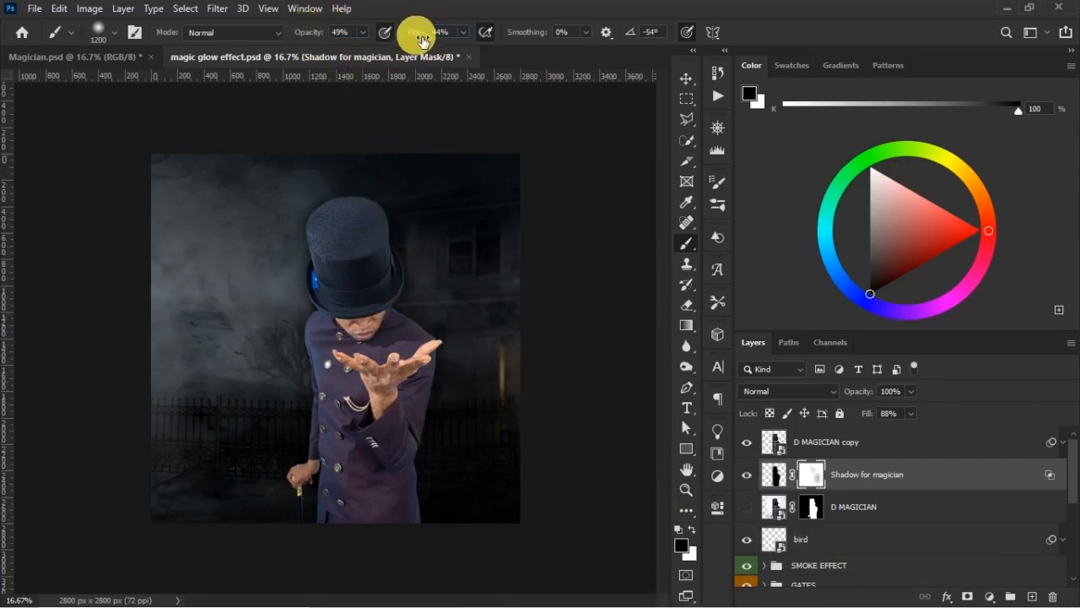
pyautogui.moveTo(307, 33); pyautogui.dragTo(310, 33)
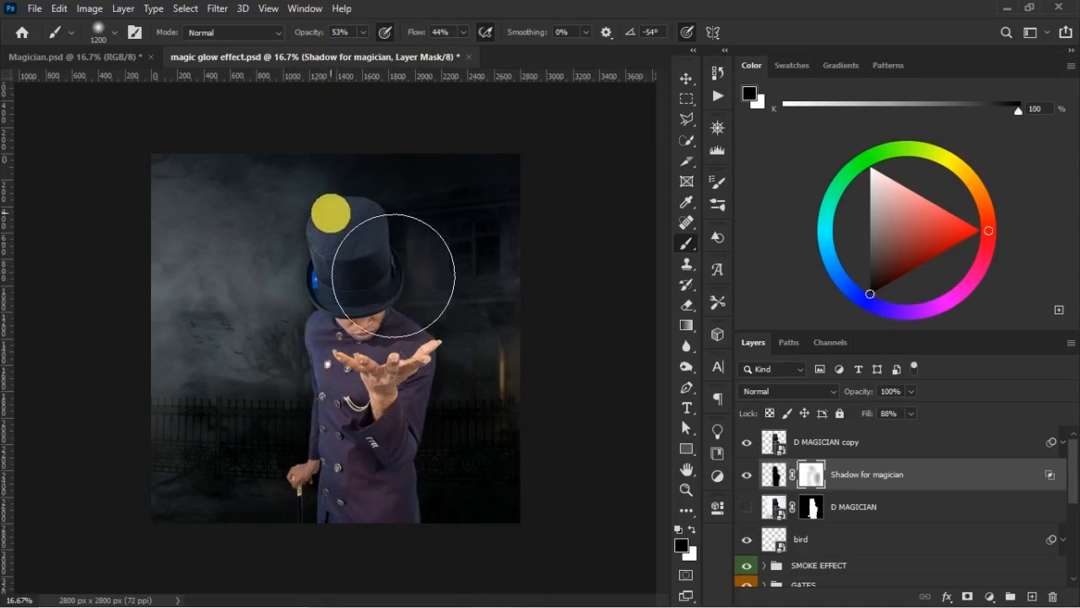
# - Convert the masked Shadow for magician layer to a smart object
pyautogui.press('v')
pyautogui.click(769, 473)
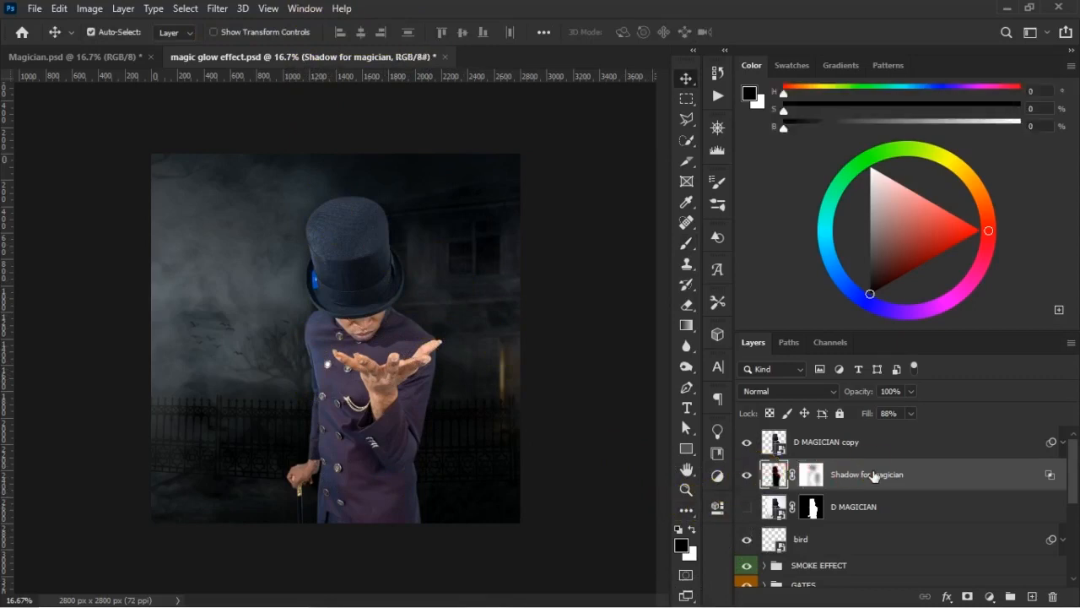
pyautogui.rightClick(873, 475)
pyautogui.click(806, 219)
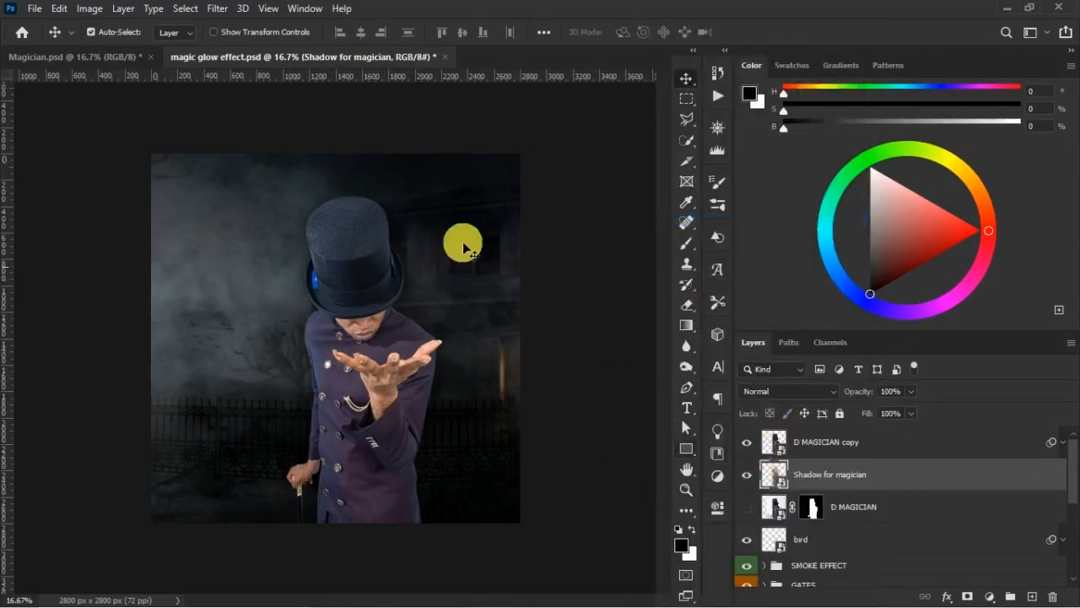
# - Apply a Gaussian Blur with a radius of 10.0 pixels to Shadow for magician
pyautogui.click(217, 9)
pyautogui.moveTo(336, 189)
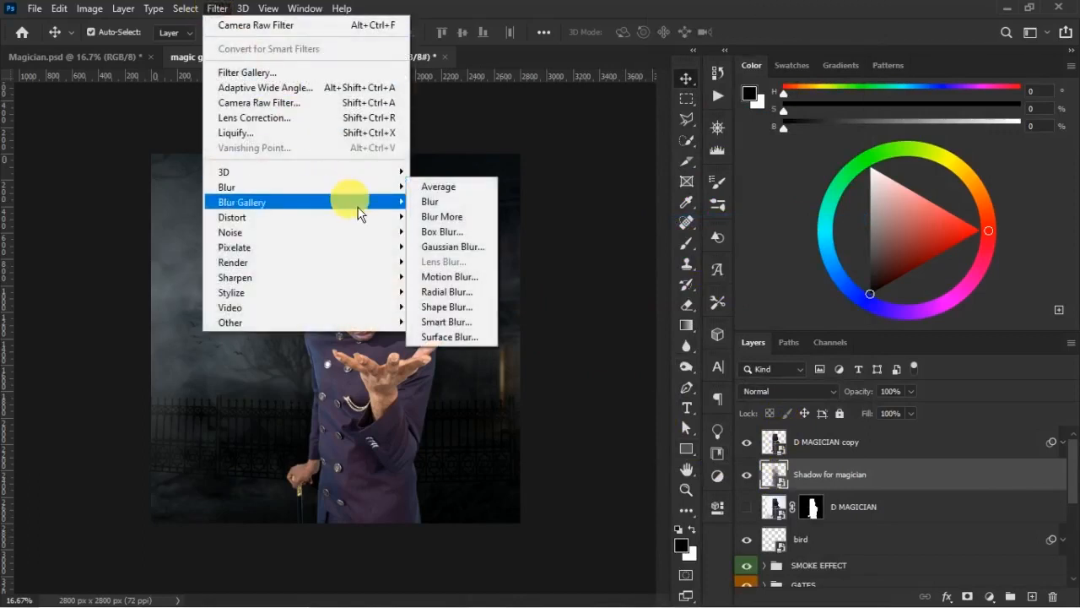
pyautogui.click(461, 252)
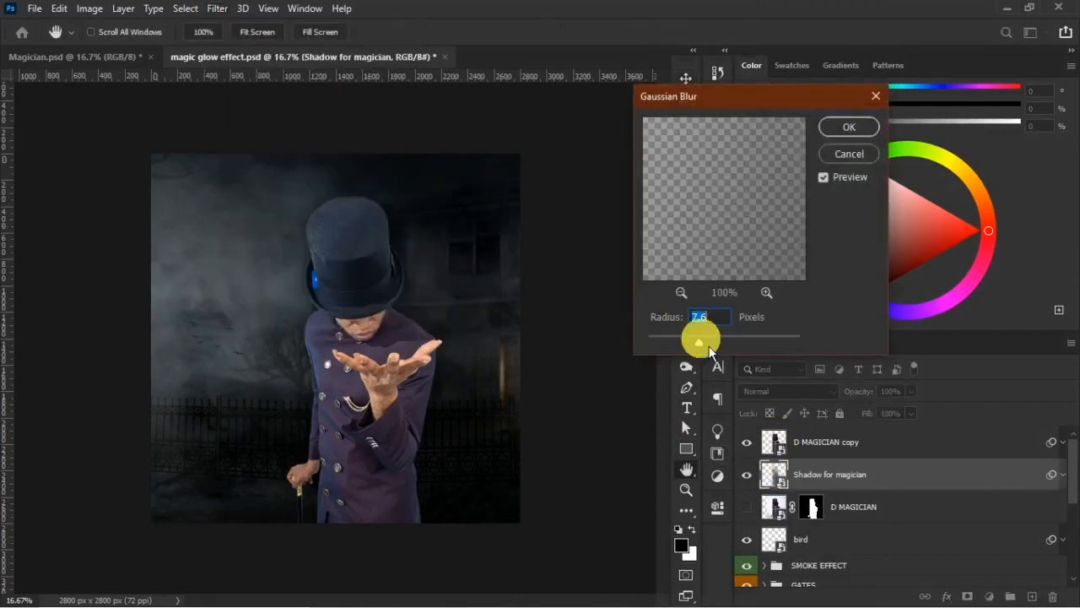
pyautogui.moveTo(709, 353); pyautogui.dragTo(724, 346)
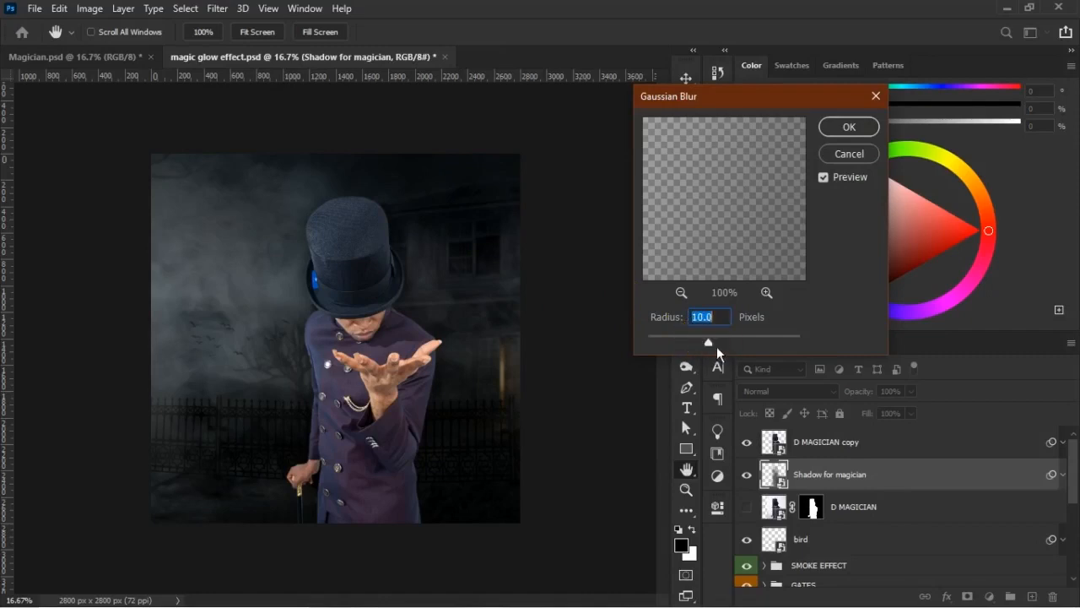
pyautogui.click(850, 127)
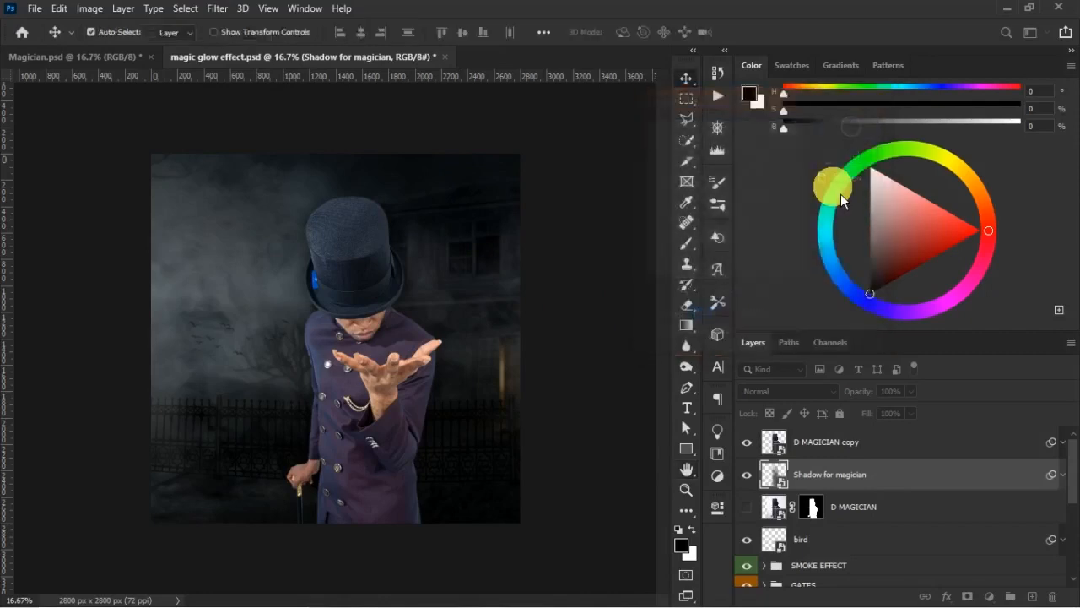
# - Compare the scene with the blurred Shadow for magician layer hidden and shown
pyautogui.click(749, 479)
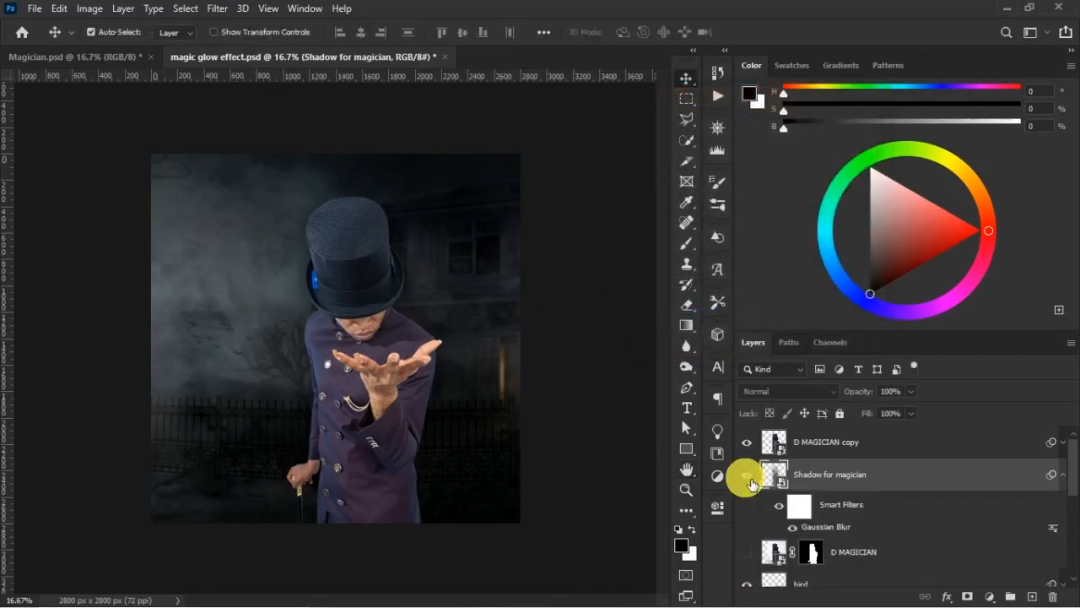
pyautogui.click(748, 478)
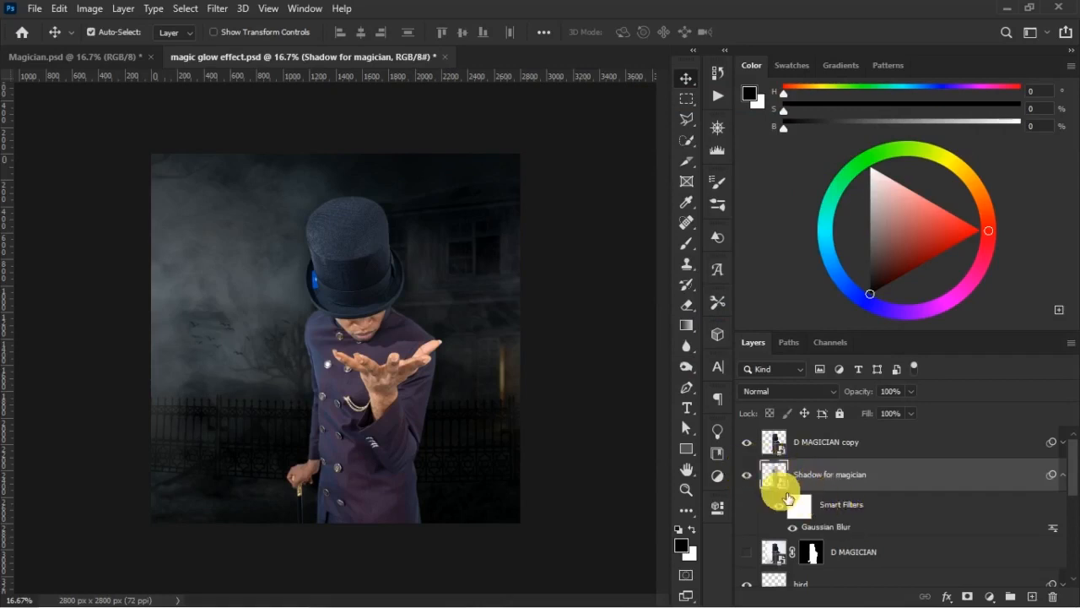
pyautogui.click(1063, 475)
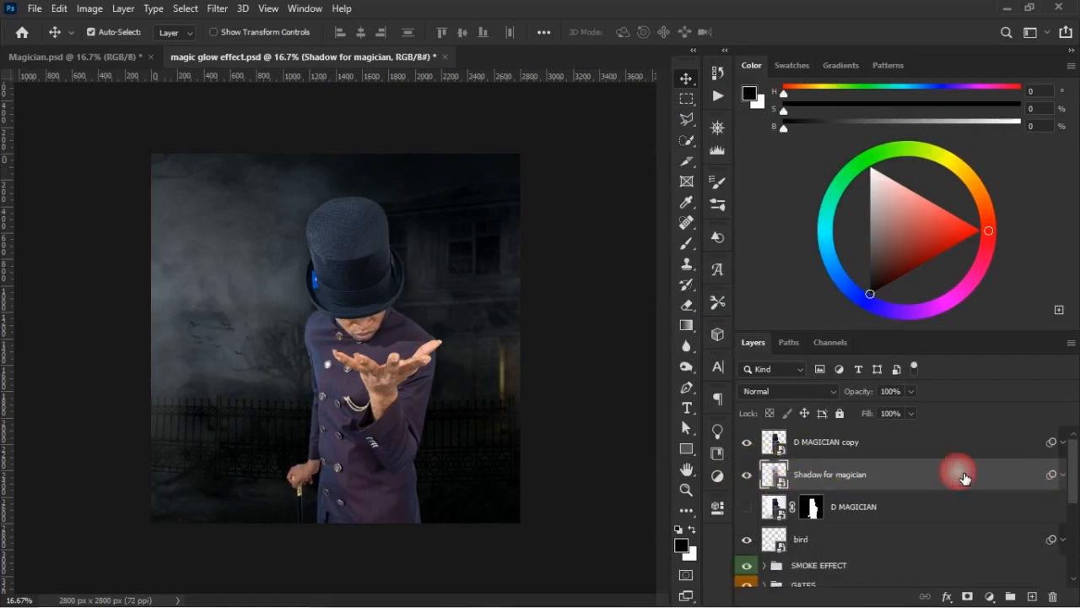
pyautogui.click(757, 476)
pyautogui.click(757, 481)
pyautogui.click(757, 481)
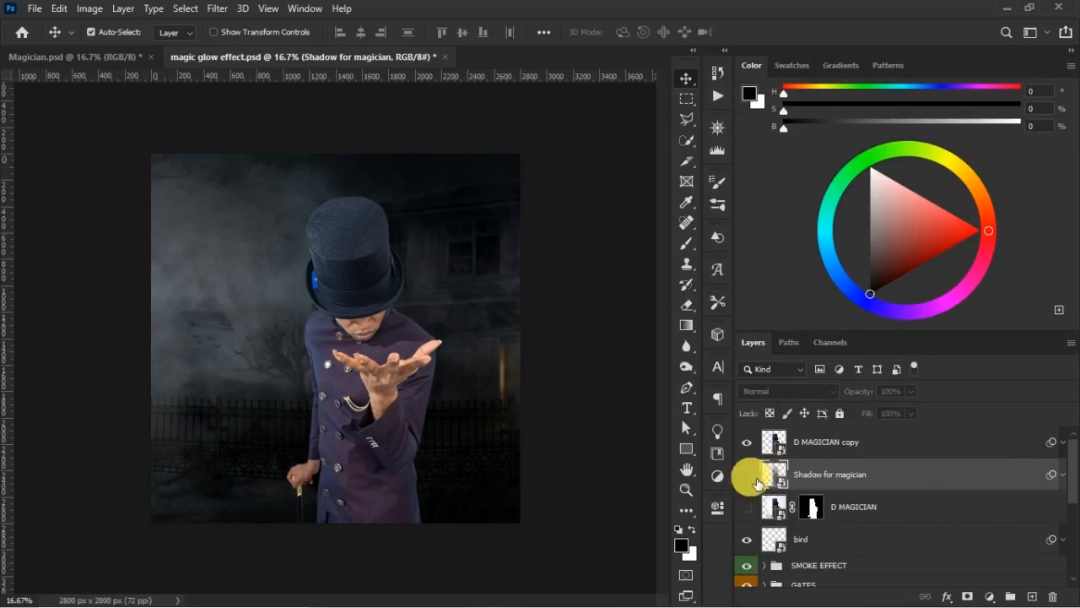
pyautogui.click(751, 481)
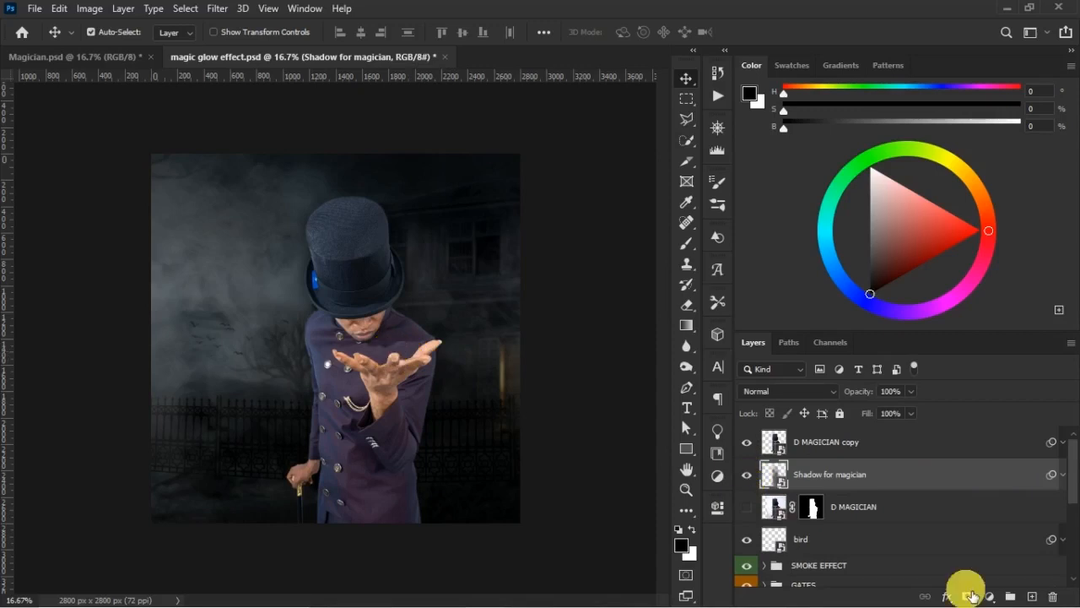
# - Add a new mask to Shadow for magician, brush black over the shadow around the hat and raised hand, and save the document
pyautogui.click(967, 595)
pyautogui.press('b')
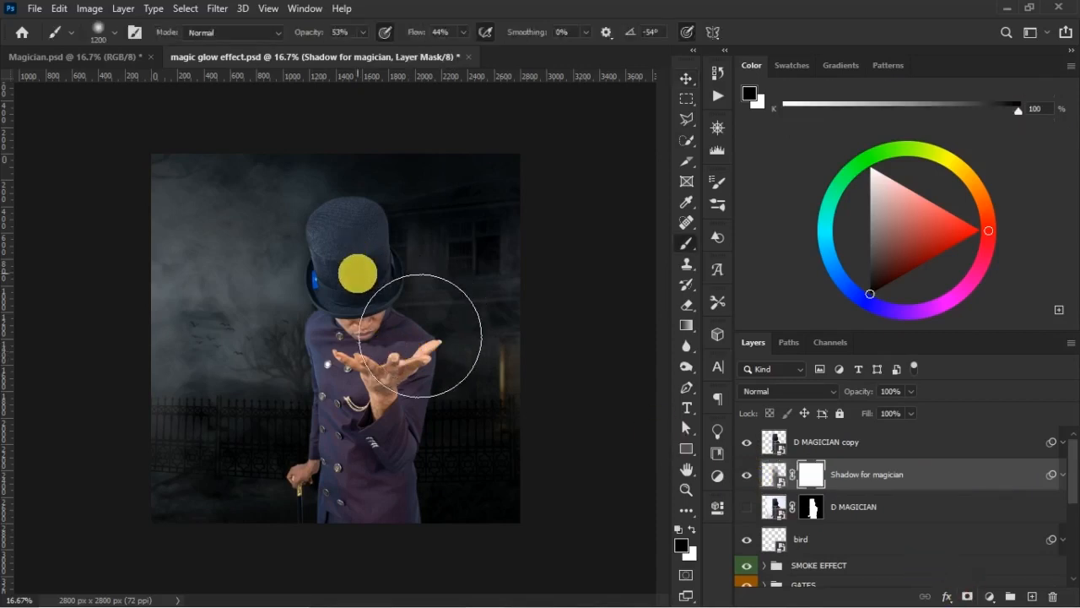
pyautogui.moveTo(420, 335); pyautogui.dragTo(385, 300)
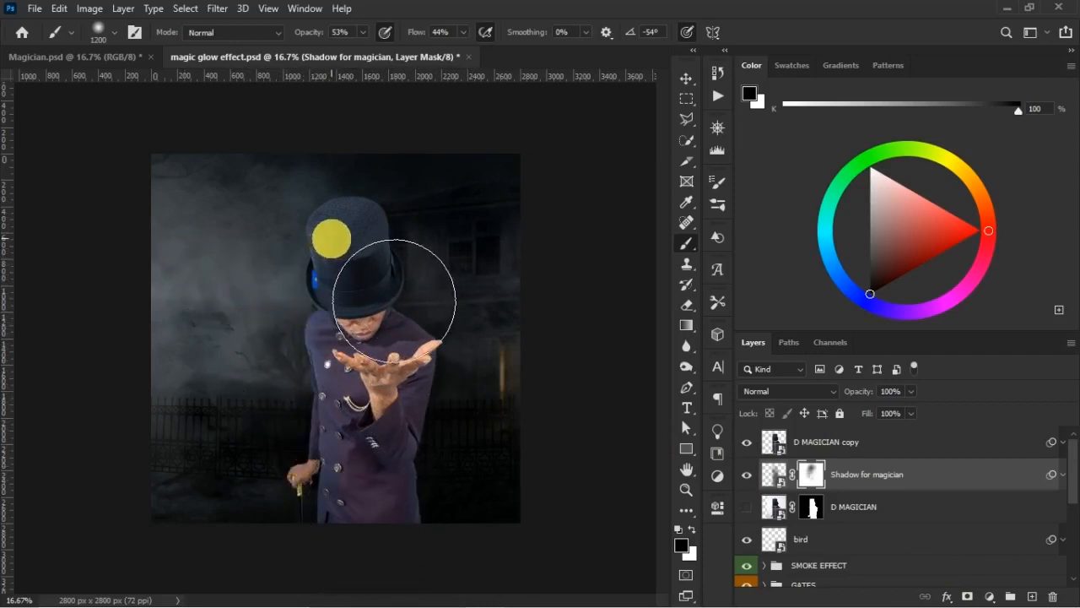
pyautogui.click(746, 476)
pyautogui.click(751, 488)
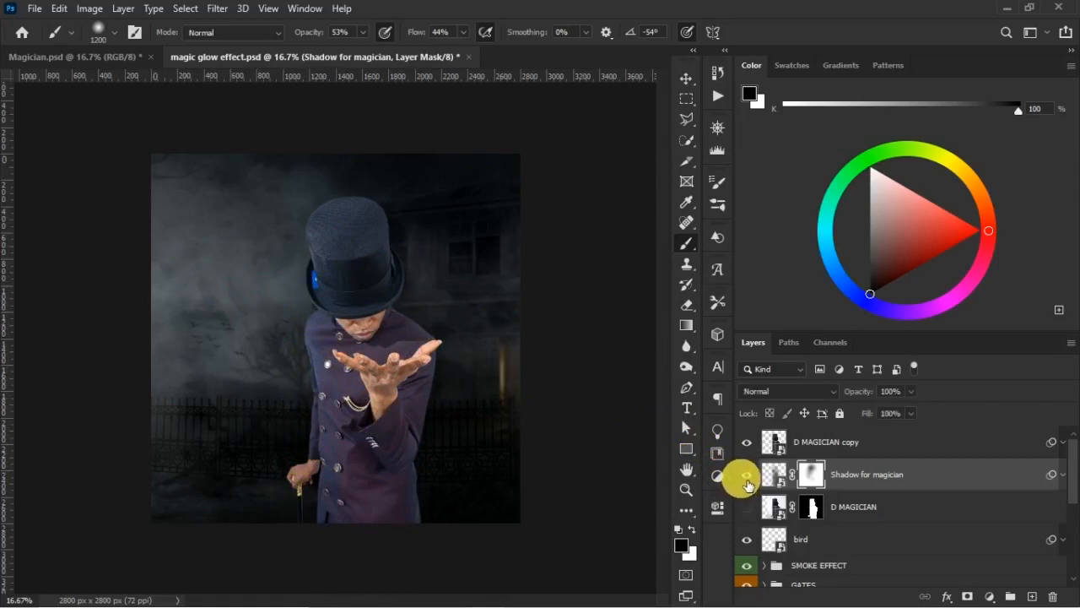
pyautogui.click(428, 387)
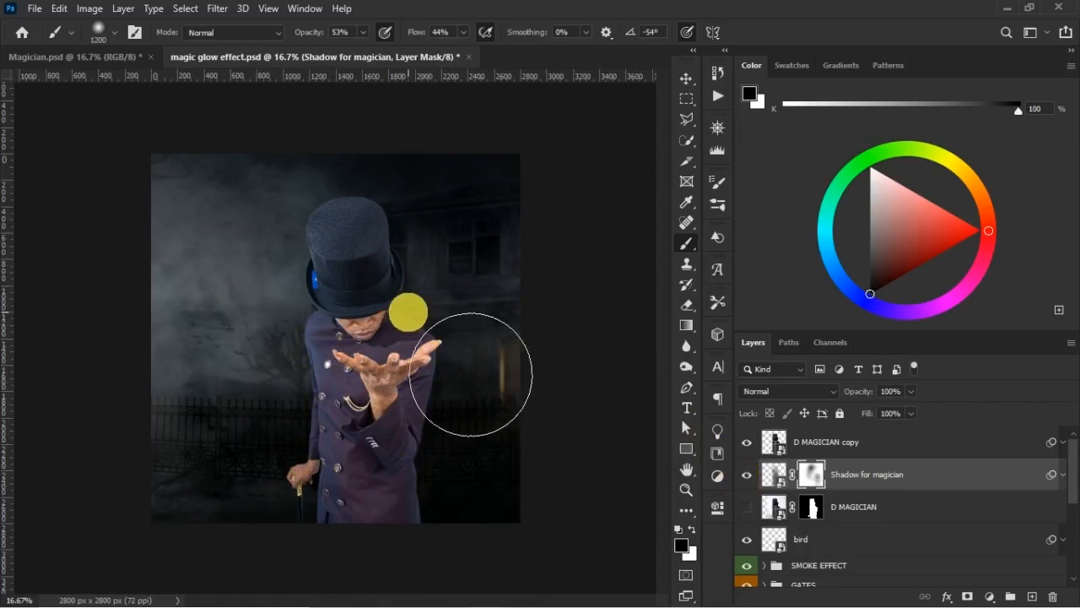
pyautogui.click(747, 476)
pyautogui.click(747, 476)
pyautogui.hotkey('ctrl', 's')
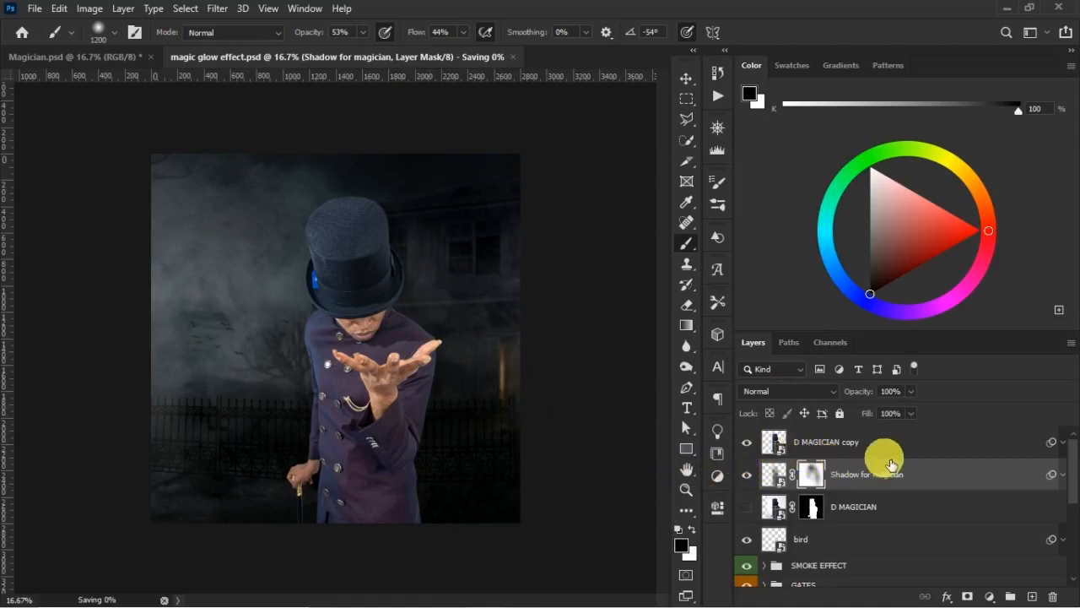
# - Group D MAGICIAN copy, Shadow for magician and D MAGICIAN, name the group "MAGICIAN" and colour-label it violet
pyautogui.click(896, 453)
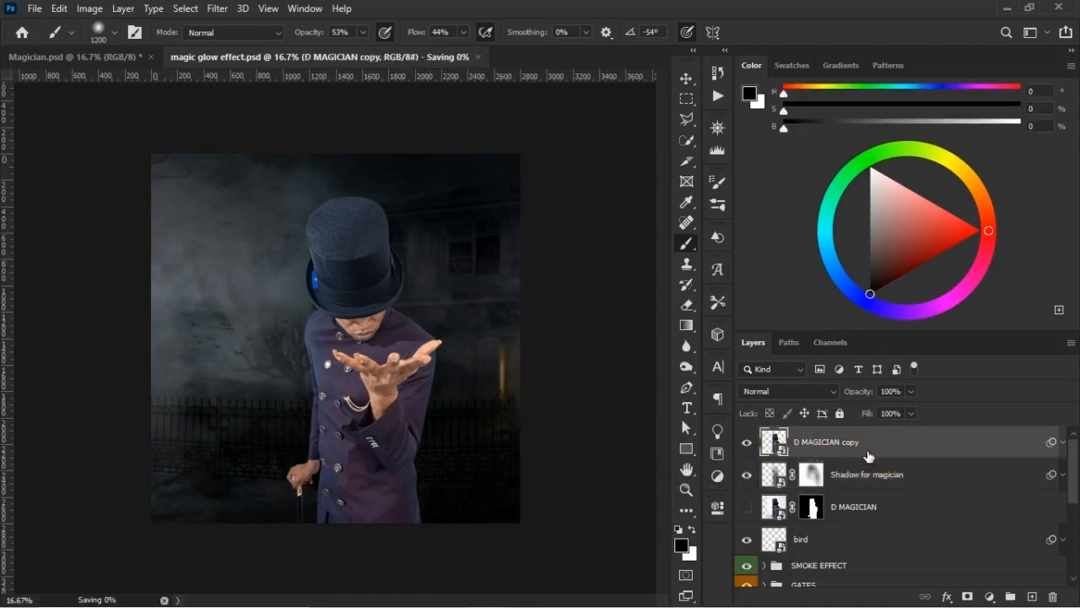
pyautogui.keyDown('shift'); pyautogui.click(873, 506); pyautogui.keyUp('shift')
pyautogui.hotkey('ctrl', 'g')
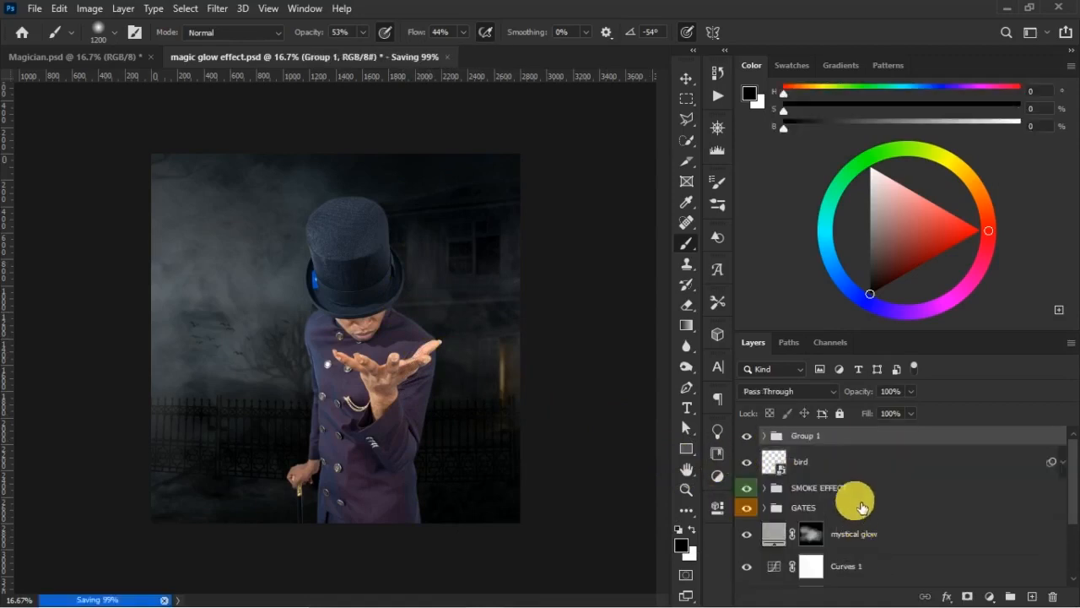
pyautogui.doubleClick(811, 435)
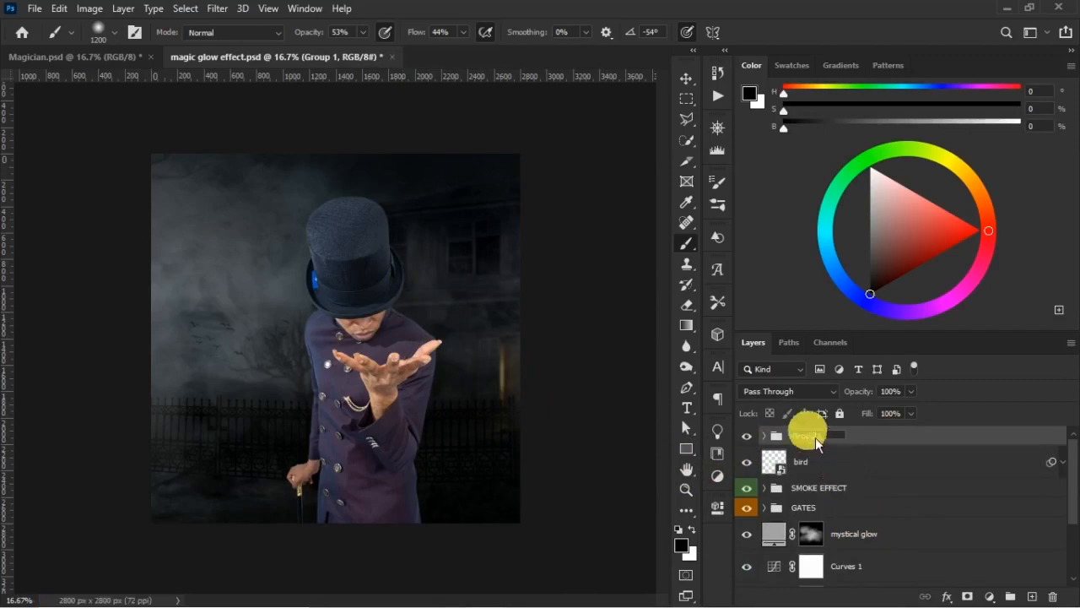
pyautogui.write('MAGIC')
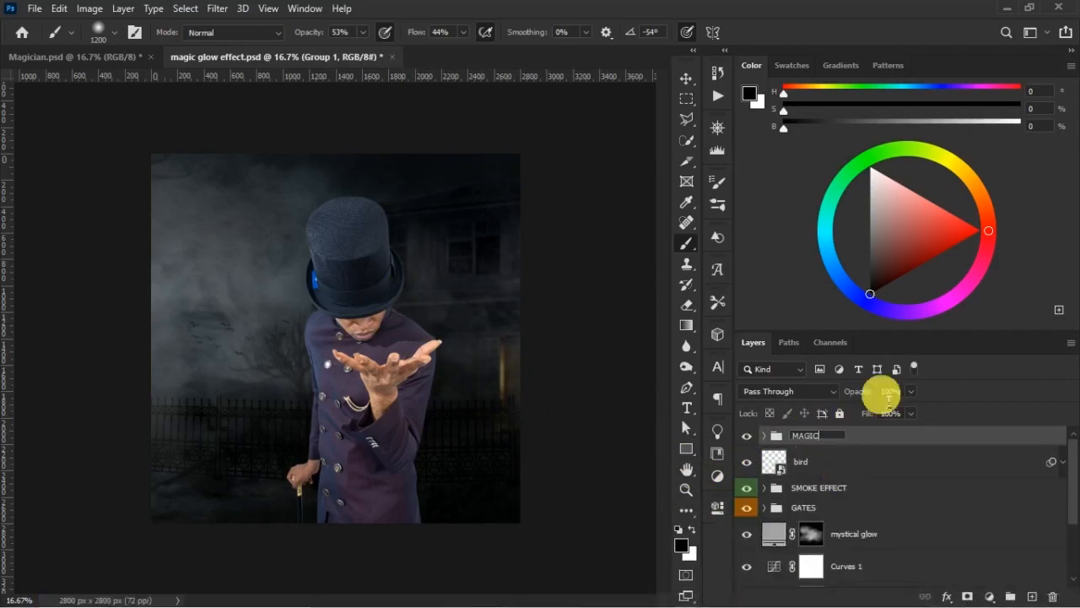
pyautogui.write('IAN')
pyautogui.press('Return')
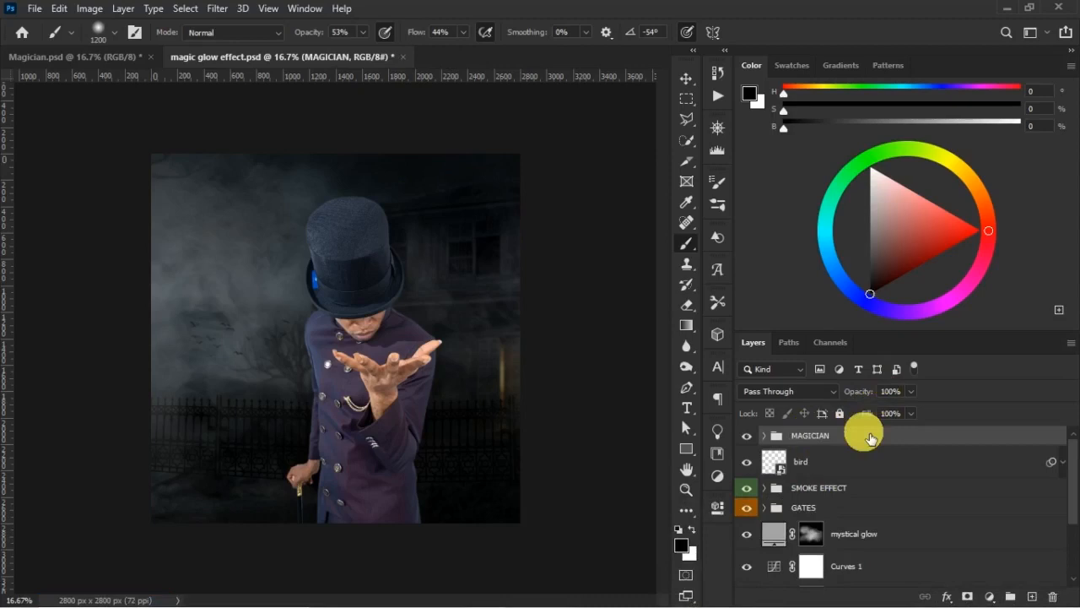
pyautogui.rightClick(862, 435)
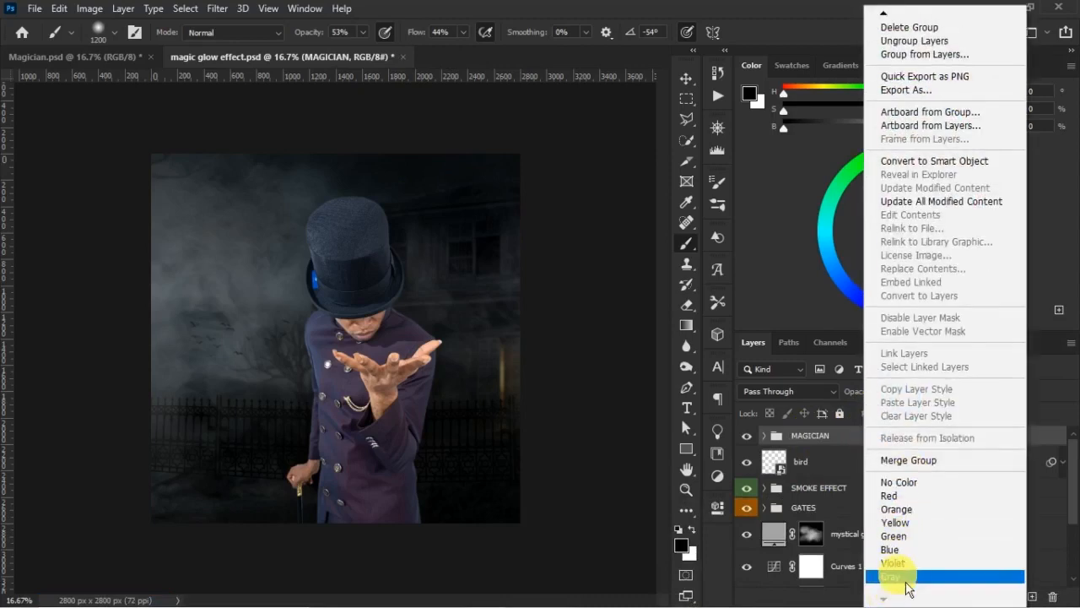
pyautogui.click(895, 562)
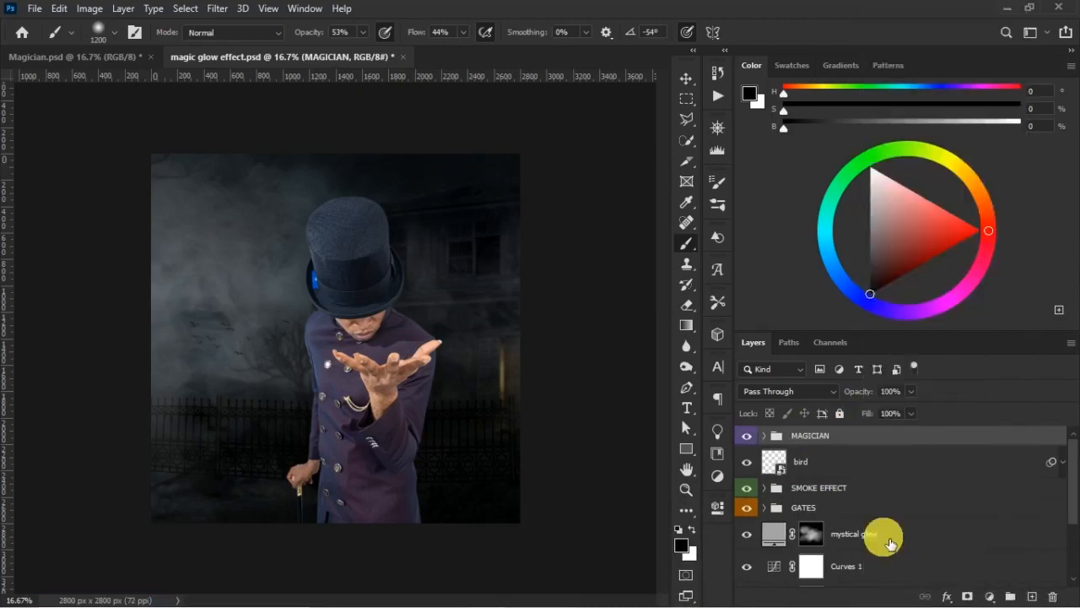
# - Expand the MAGICIAN group and look through the layer stack
pyautogui.doubleClick(773, 439)
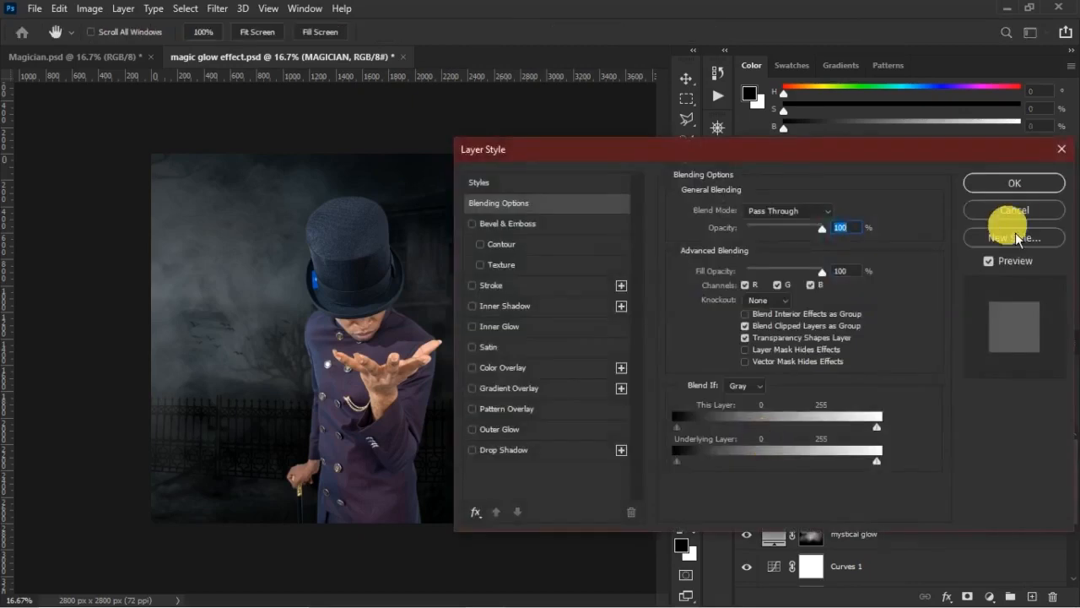
pyautogui.click(1025, 214)
pyautogui.click(764, 436)
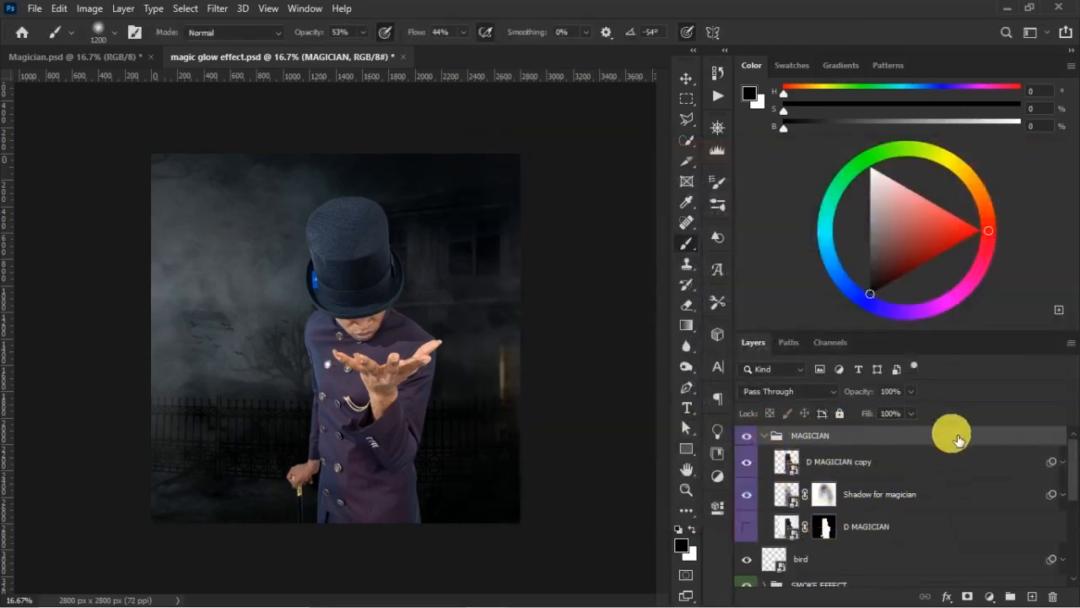
pyautogui.scroll(-2, 1067, 470)
pyautogui.scroll(2, 1066, 470)
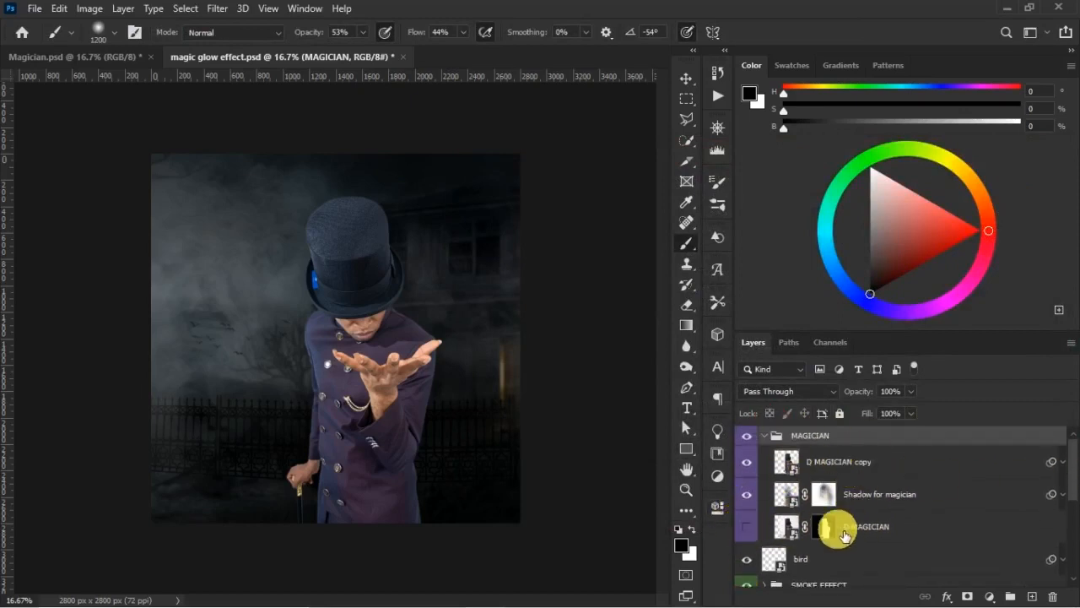
# - Add a Curves adjustment clipped to D MAGICIAN copy, move its black point slightly inward, and compare the magician with and without it
pyautogui.click(824, 462)
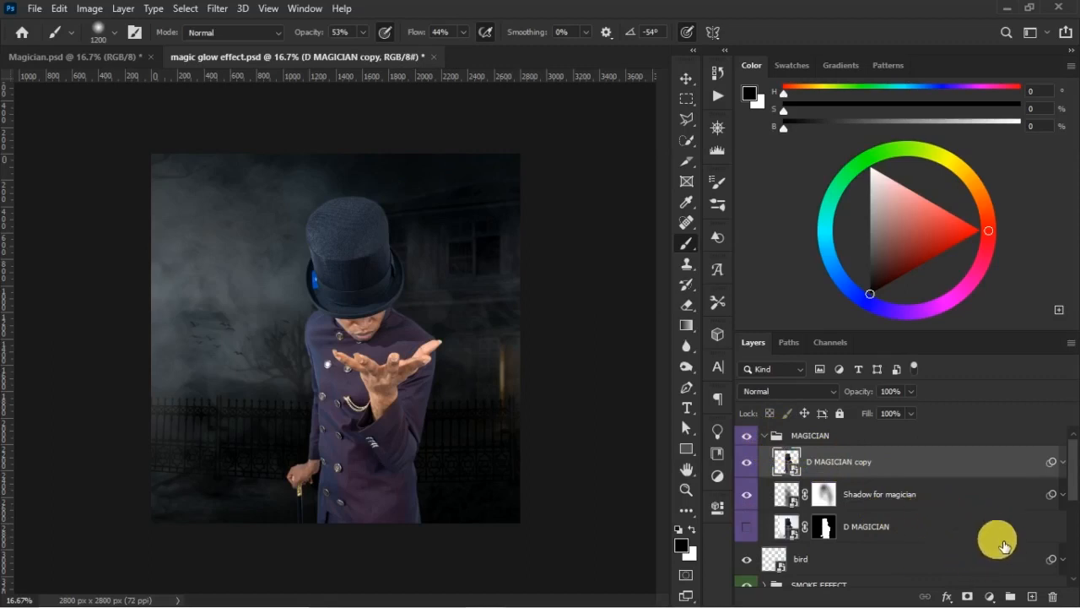
pyautogui.click(990, 597)
pyautogui.click(986, 393)
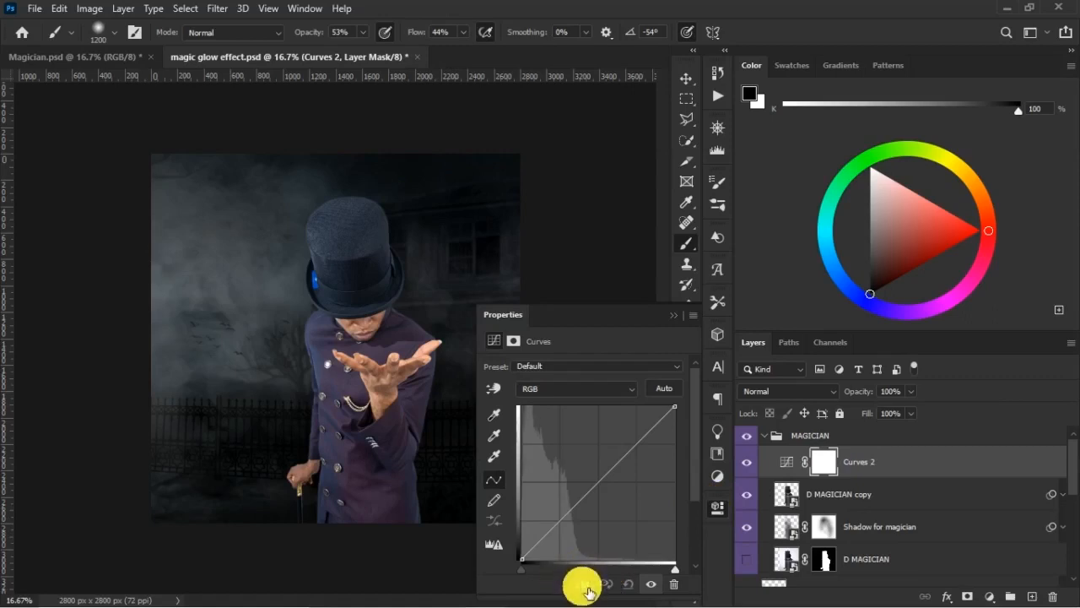
pyautogui.click(583, 584)
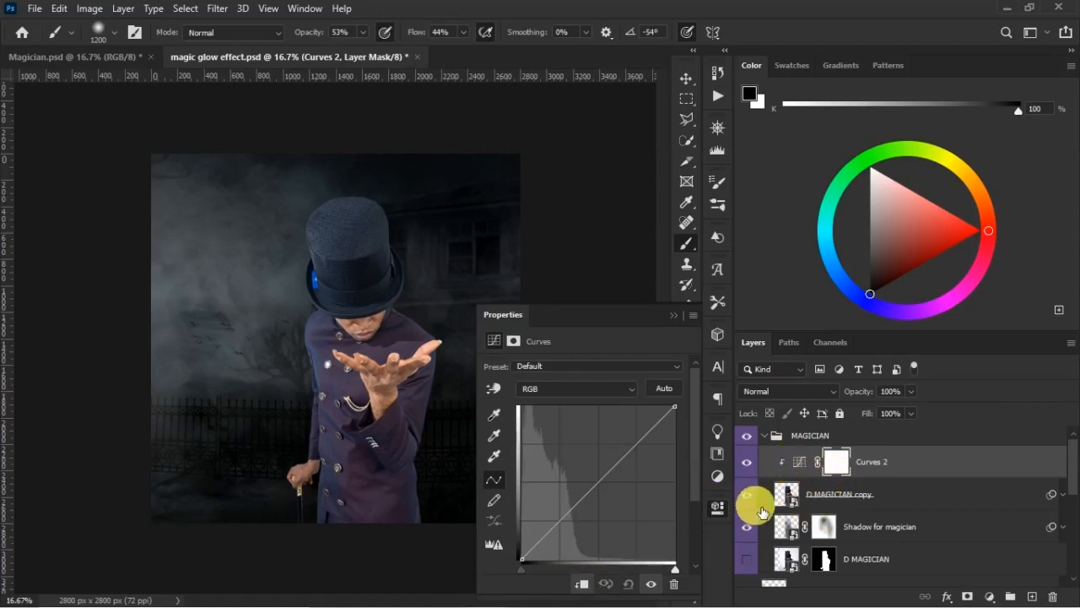
pyautogui.click(524, 571)
pyautogui.moveTo(535, 583); pyautogui.dragTo(534, 586)
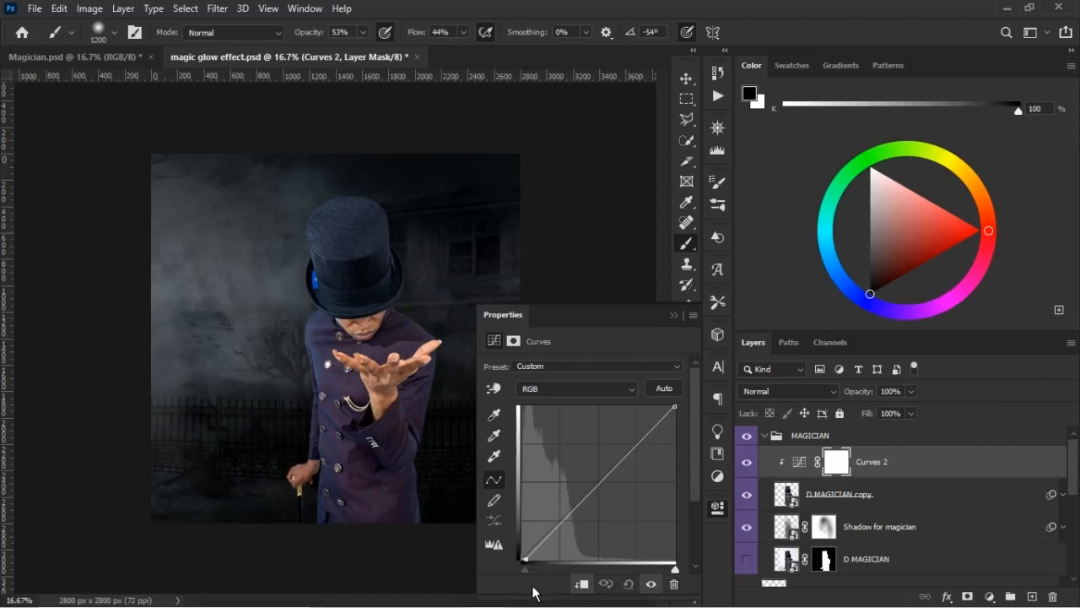
pyautogui.click(747, 462)
pyautogui.click(748, 462)
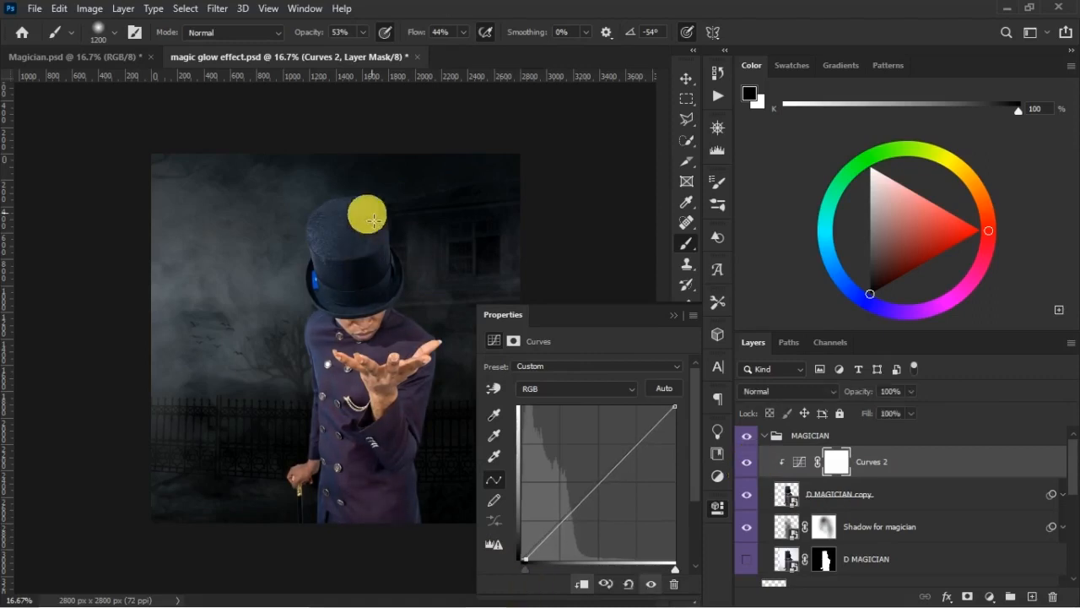
pyautogui.click(747, 462)
pyautogui.click(747, 463)
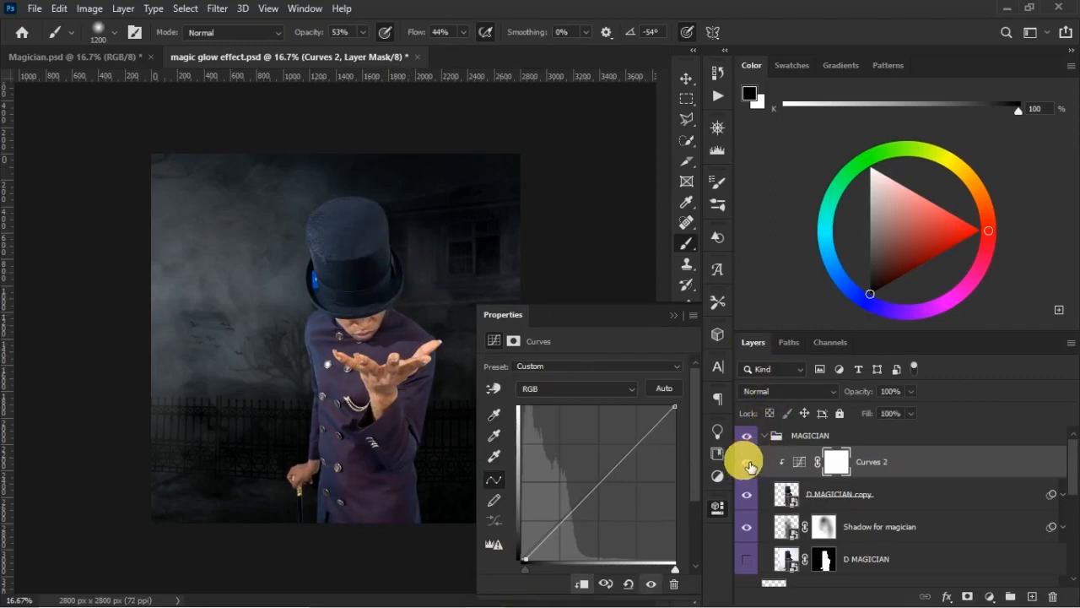
pyautogui.click(675, 317)
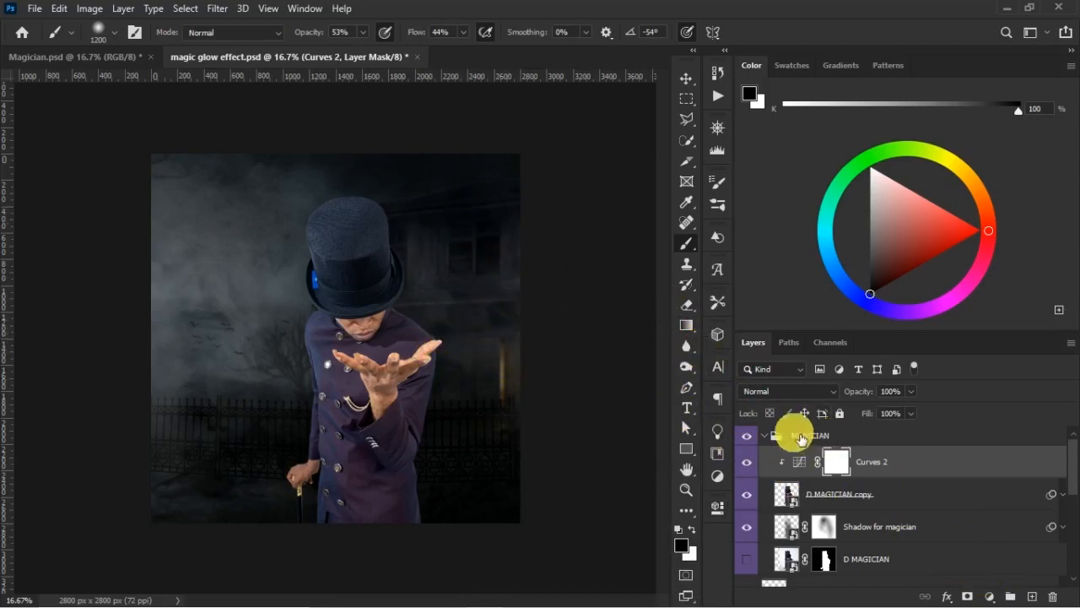
# - Add an Exposure adjustment clipped to D MAGICIAN copy, set its Exposure to -3.2, and compare the magician with and without it
pyautogui.click(687, 79)
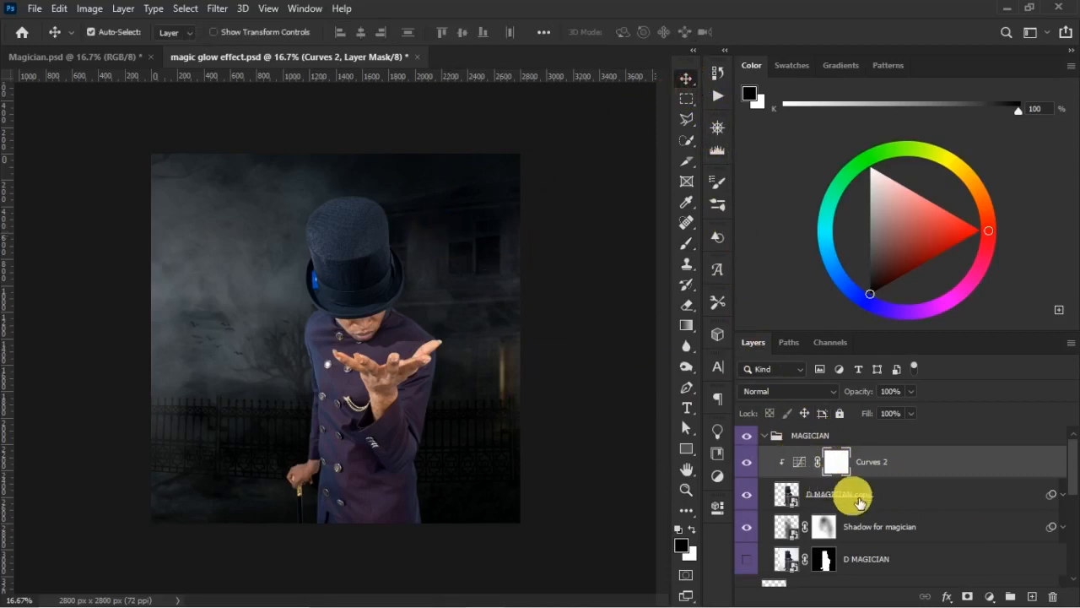
pyautogui.click(990, 596)
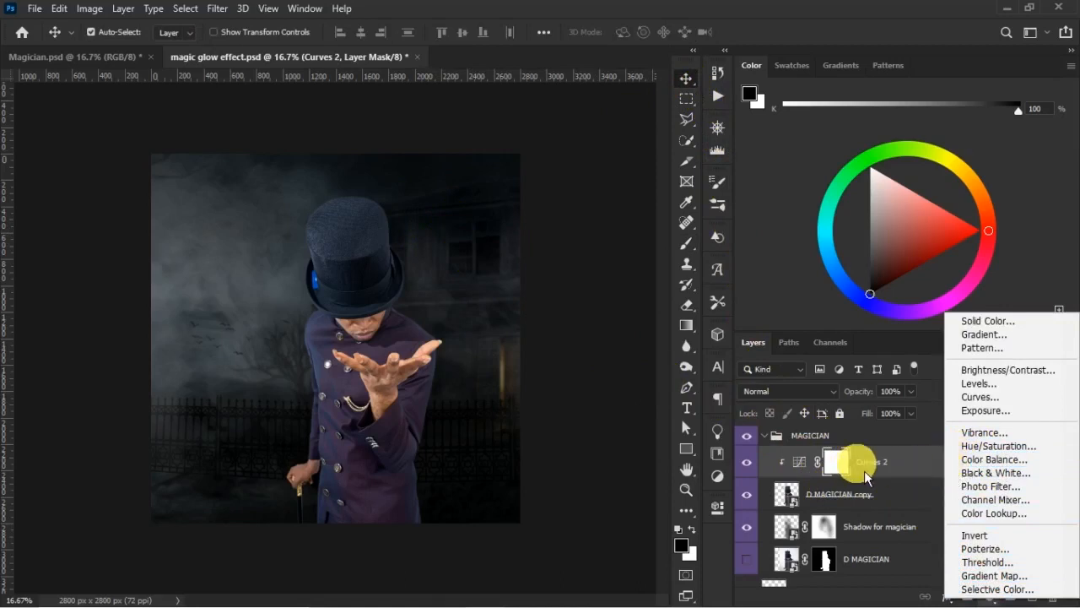
pyautogui.click(1000, 419)
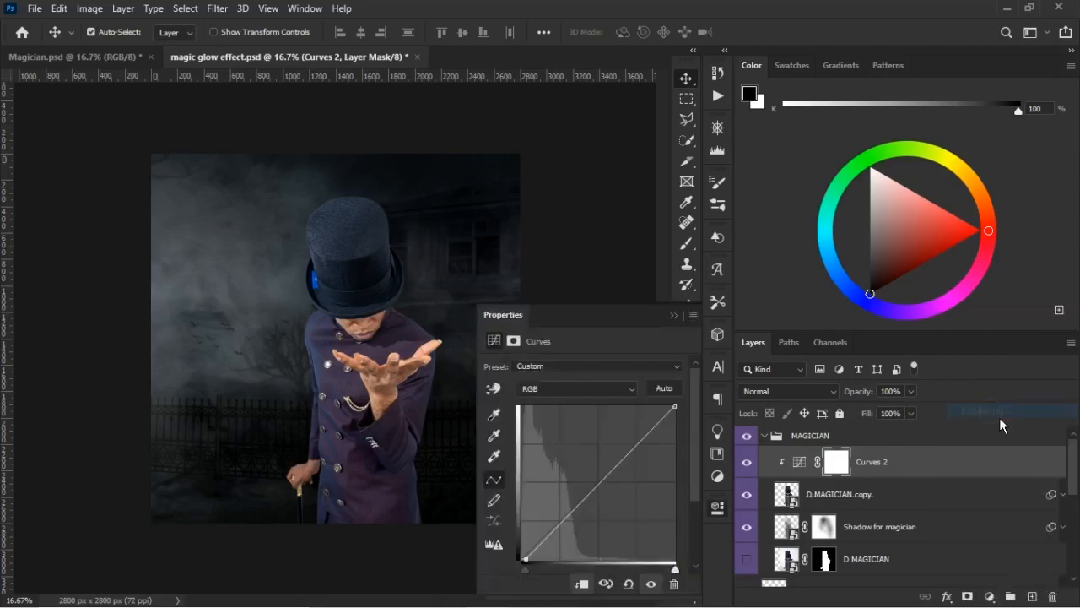
pyautogui.click(585, 584)
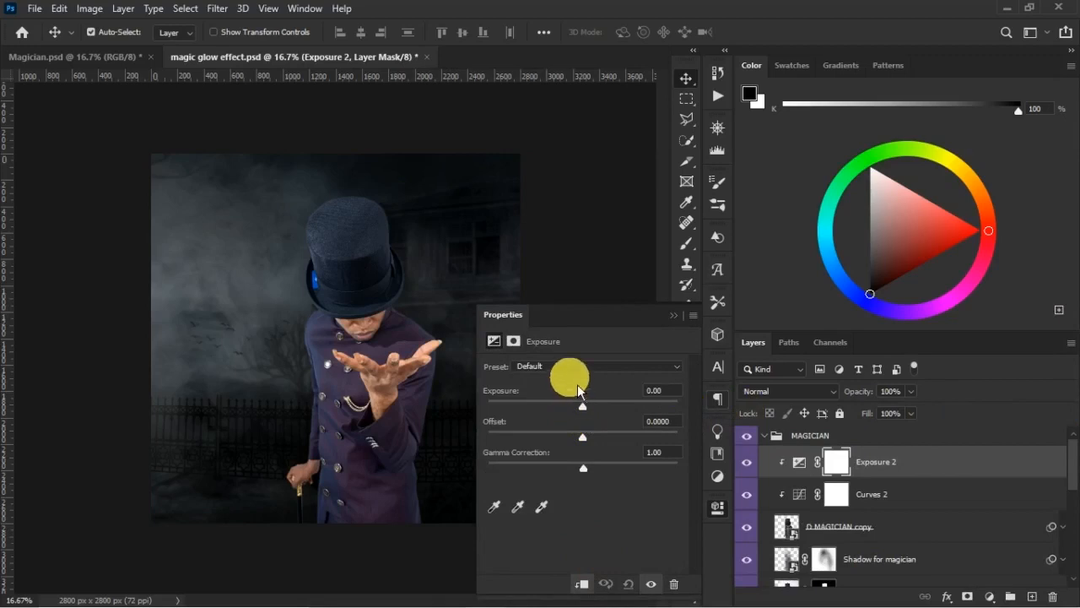
pyautogui.moveTo(589, 413); pyautogui.dragTo(545, 428)
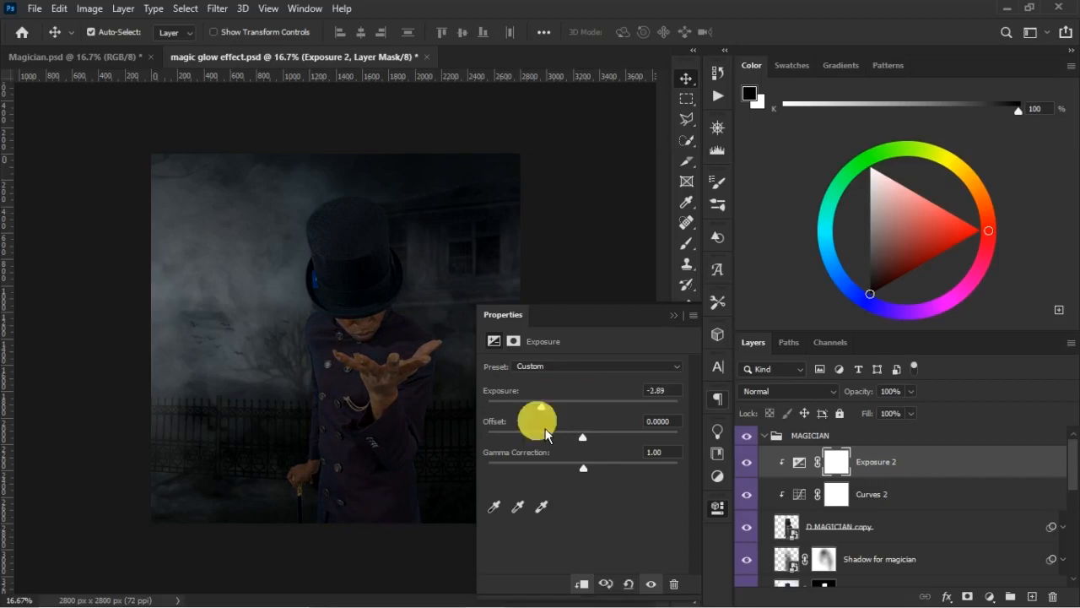
pyautogui.click(664, 391)
pyautogui.write('-3.5')
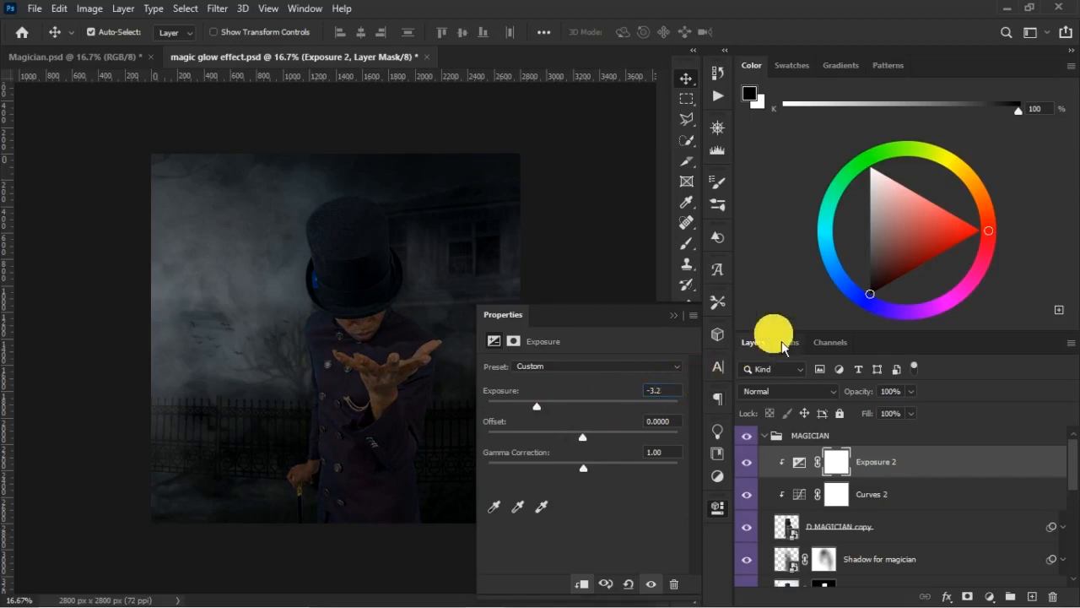
pyautogui.click(674, 315)
pyautogui.click(746, 462)
pyautogui.click(746, 463)
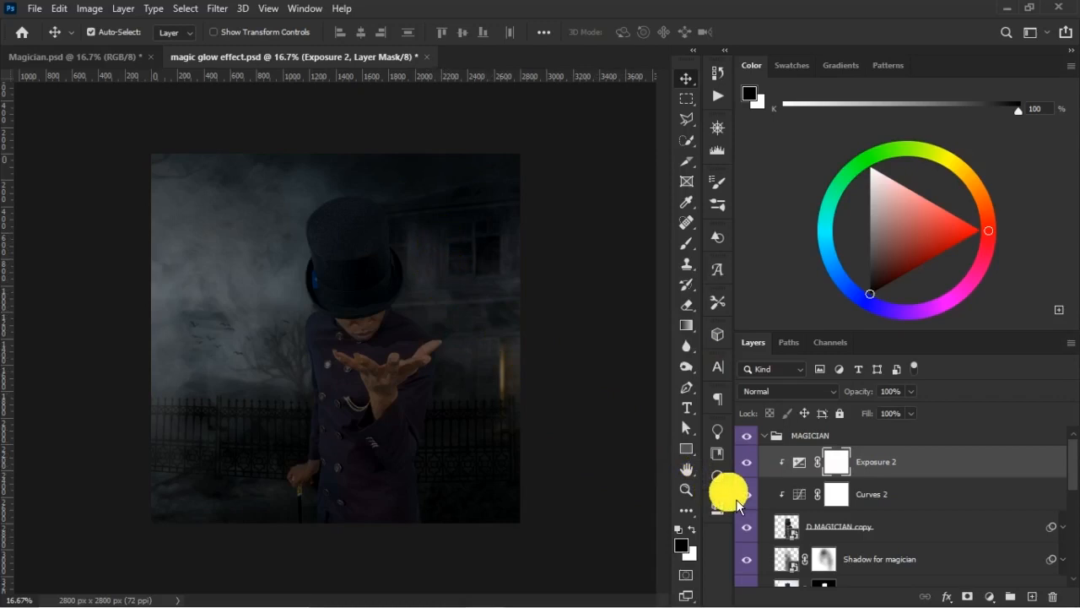
# - Enlarge D MAGICIAN copy proportionally to about 100.65%
pyautogui.click(884, 537)
pyautogui.hotkey('ctrl', 't')
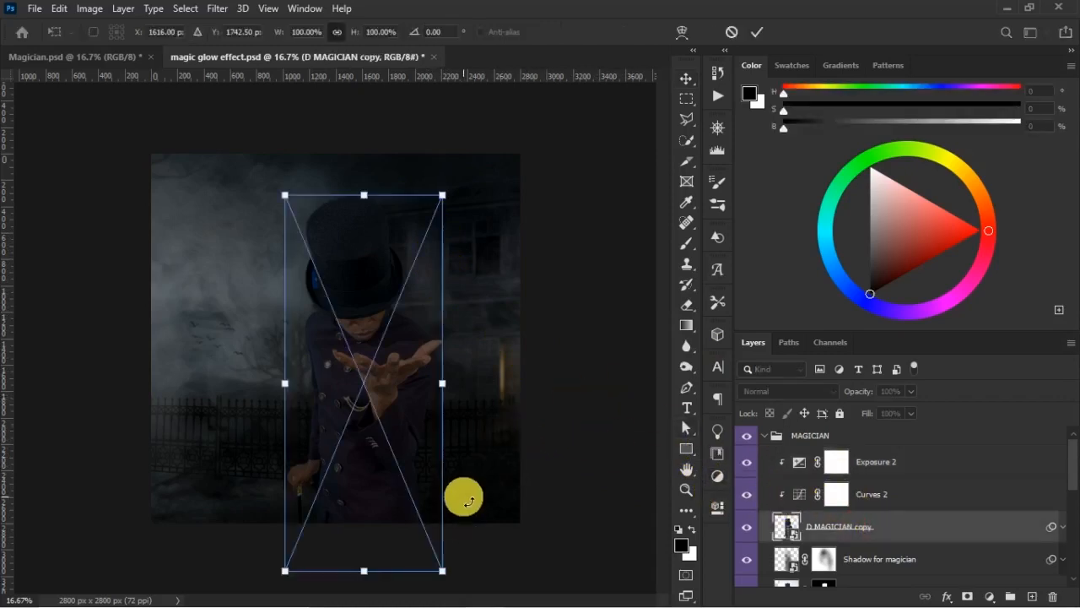
pyautogui.moveTo(443, 571); pyautogui.dragTo(452, 577)
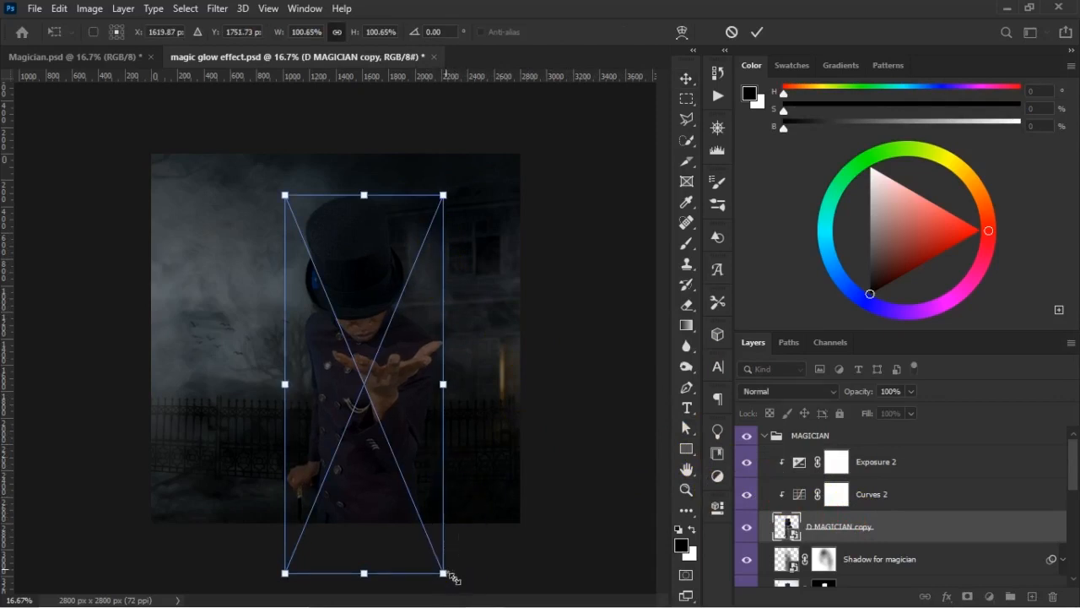
pyautogui.press('Return')
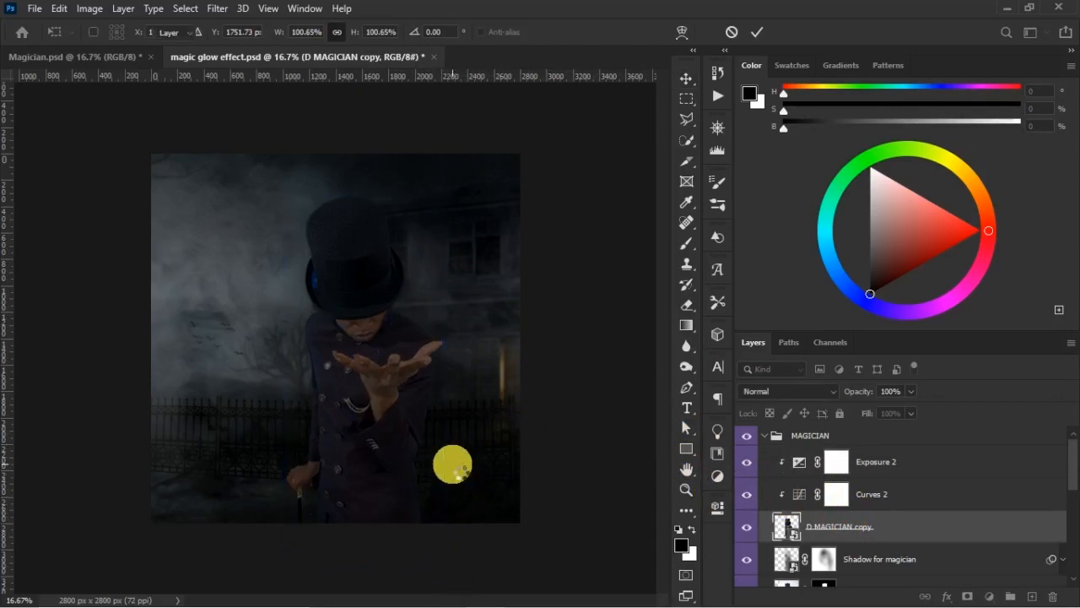
pyautogui.doubleClick(452, 464)
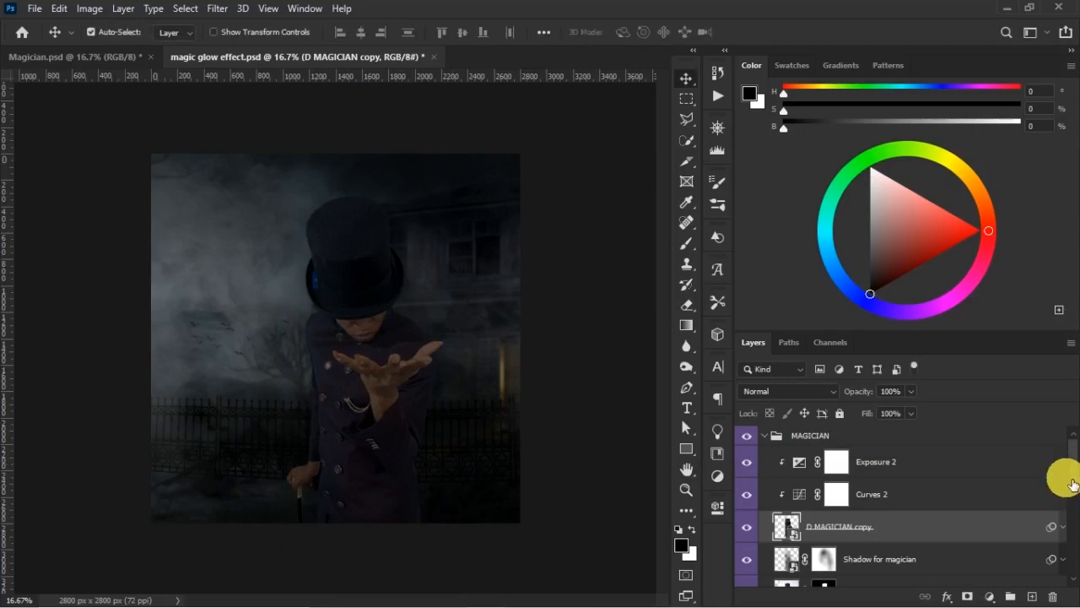
# - Resize and reposition the wallpaperflare.com_wallpaper background behind the magician, and check the composition with the guides shown
pyautogui.scroll(-5, 1070, 483)
pyautogui.click(827, 534)
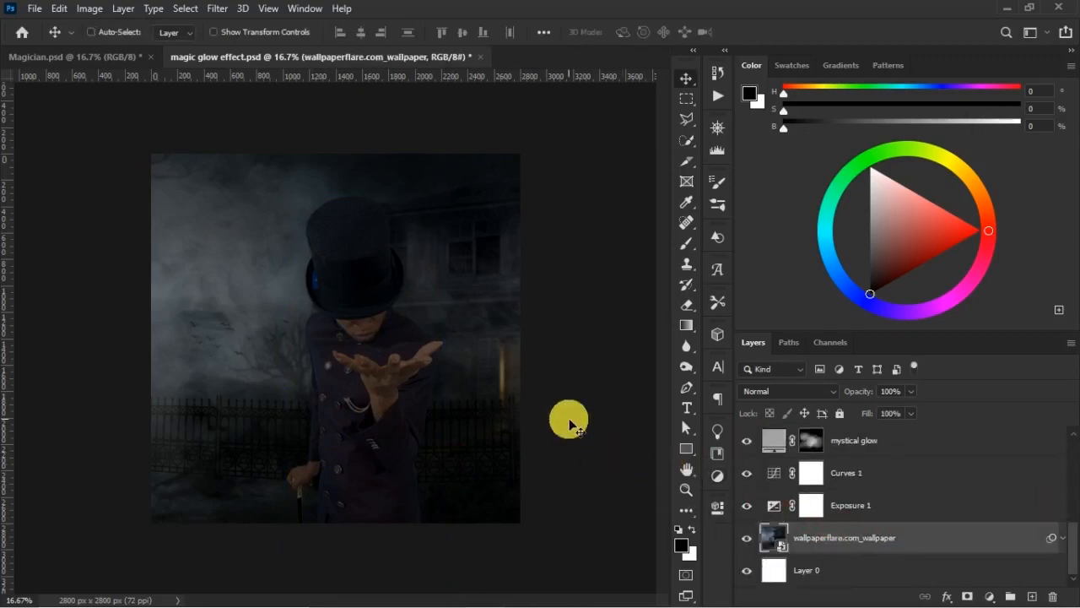
pyautogui.hotkey('ctrl', 't')
pyautogui.hotkey('ctrl', '-')
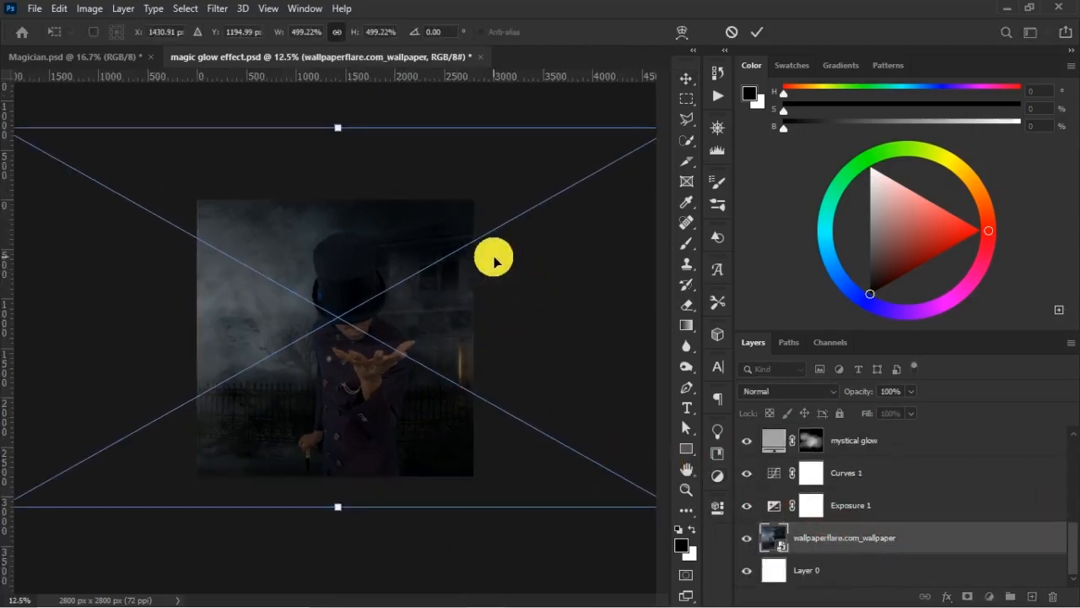
pyautogui.moveTo(342, 127); pyautogui.dragTo(354, 114)
pyautogui.moveTo(410, 239); pyautogui.dragTo(418, 267)
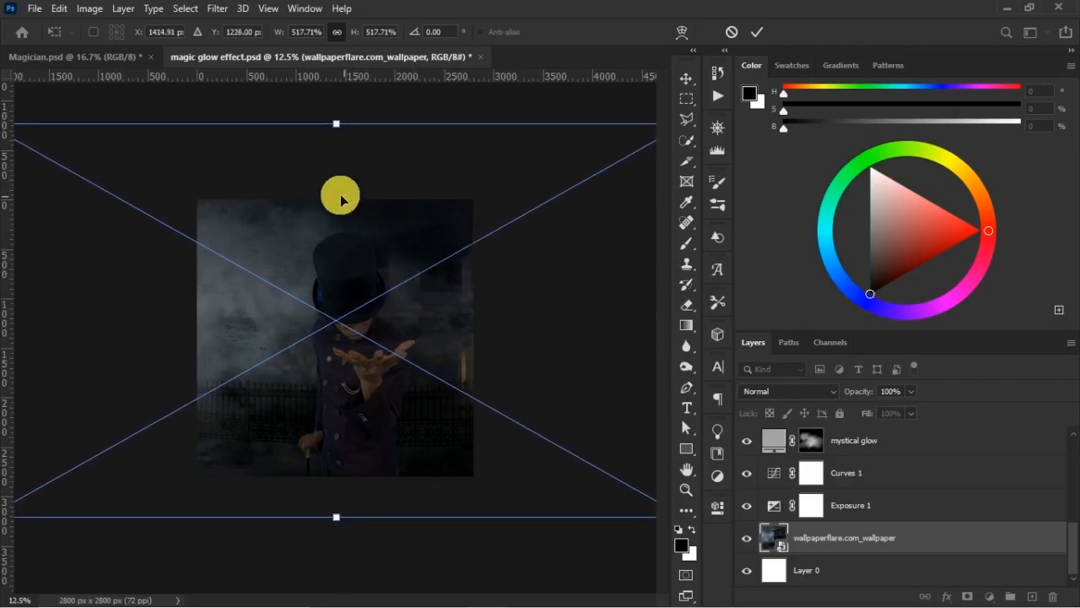
pyautogui.moveTo(338, 126); pyautogui.dragTo(339, 137)
pyautogui.moveTo(439, 271); pyautogui.dragTo(440, 266)
pyautogui.press('Return')
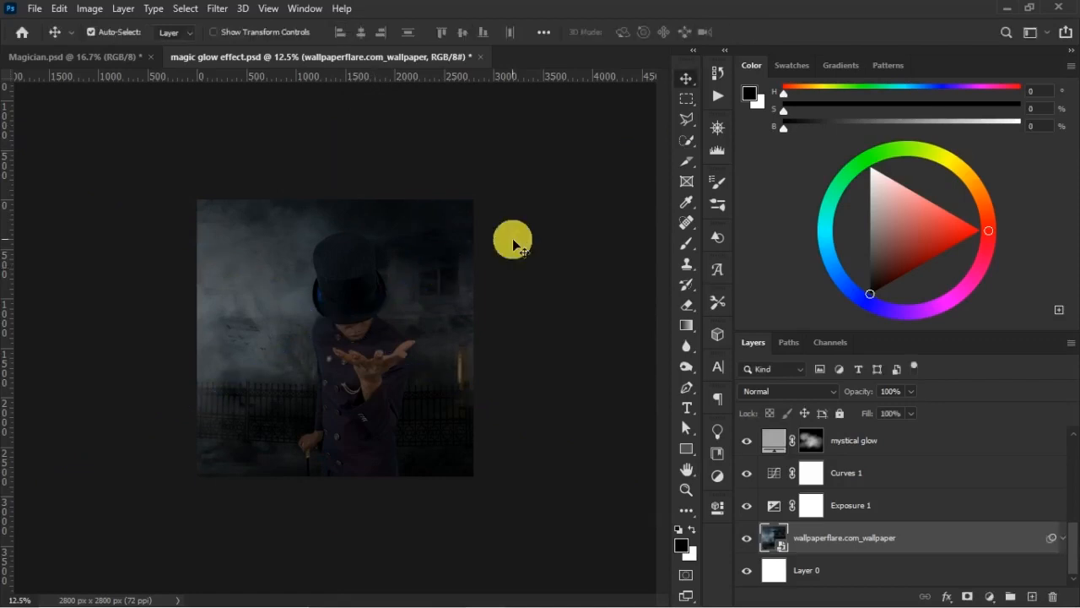
pyautogui.hotkey('ctrl', ';')
pyautogui.hotkey('ctrl', '+')
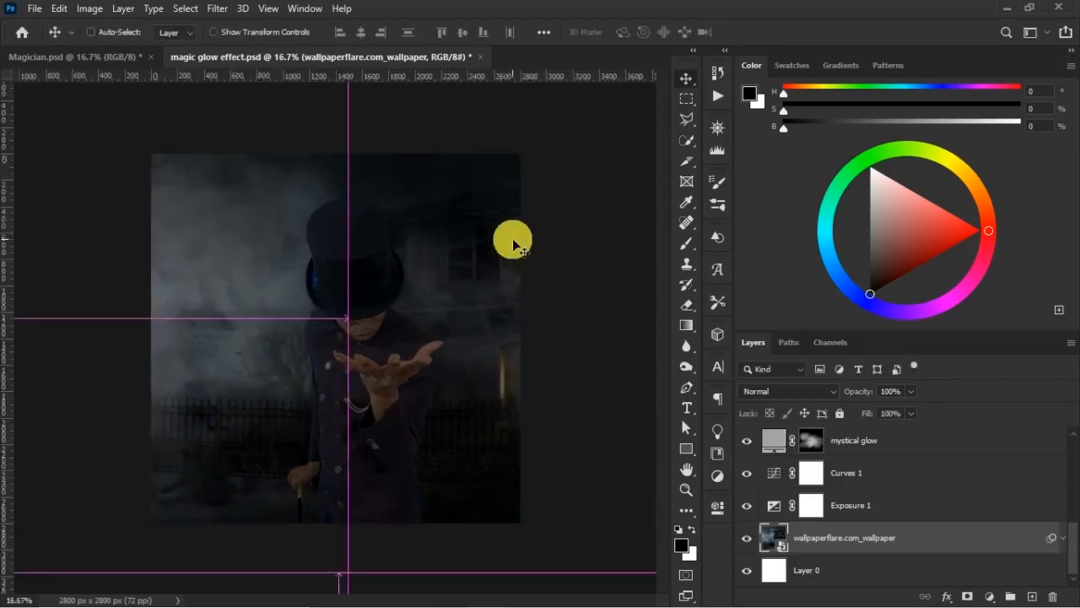
pyautogui.hotkey('ctrl', ';')
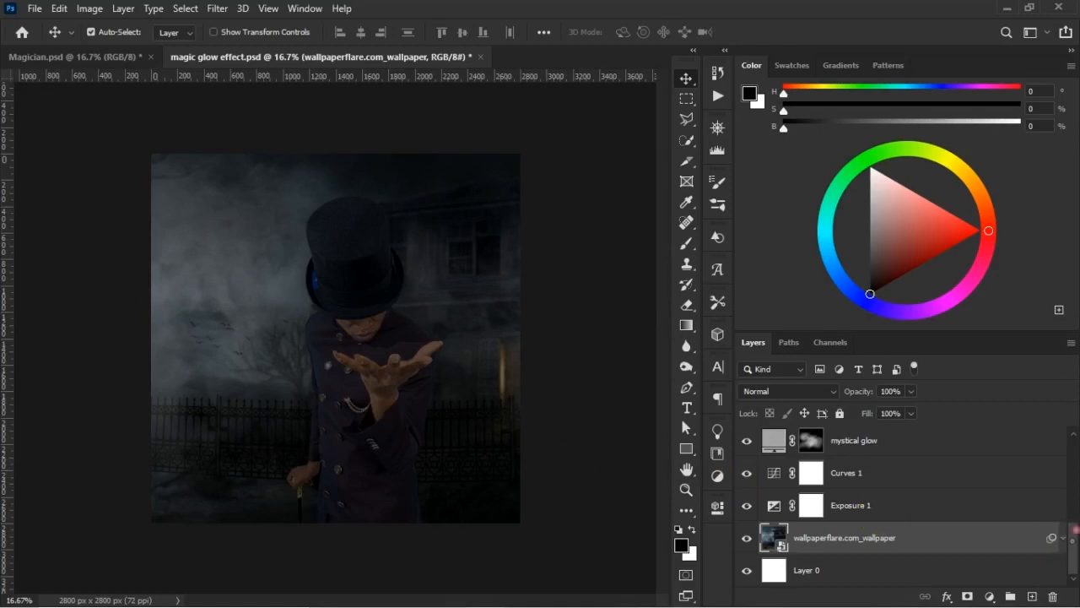
# - Select Exposure 2 in the MAGICIAN group and compare the darkened scene with the finished poster in Magician.psd
pyautogui.scroll(5, 1047, 507)
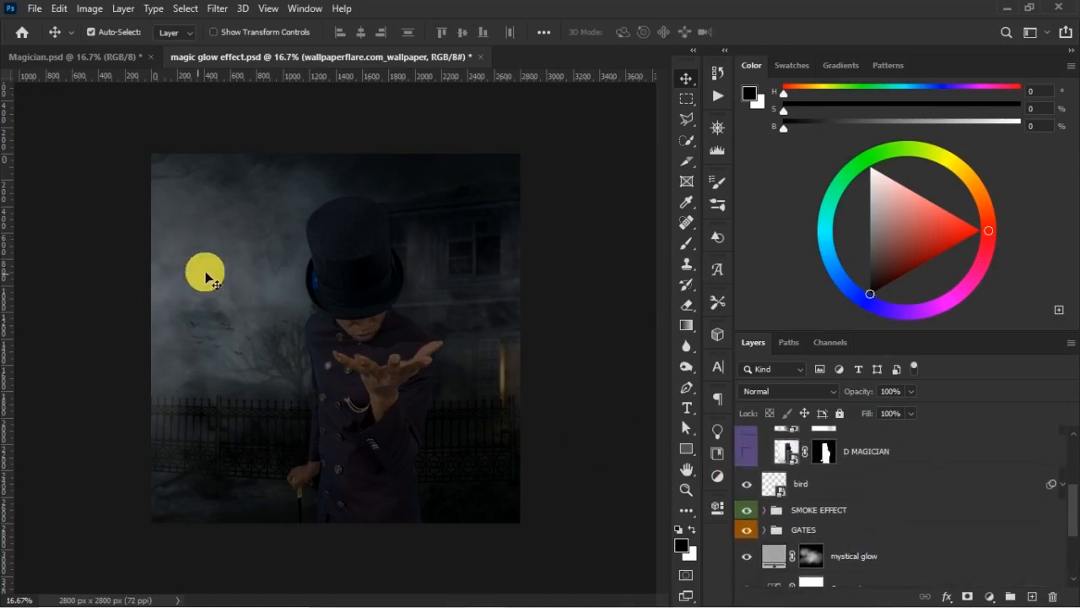
pyautogui.scroll(3, 1054, 489)
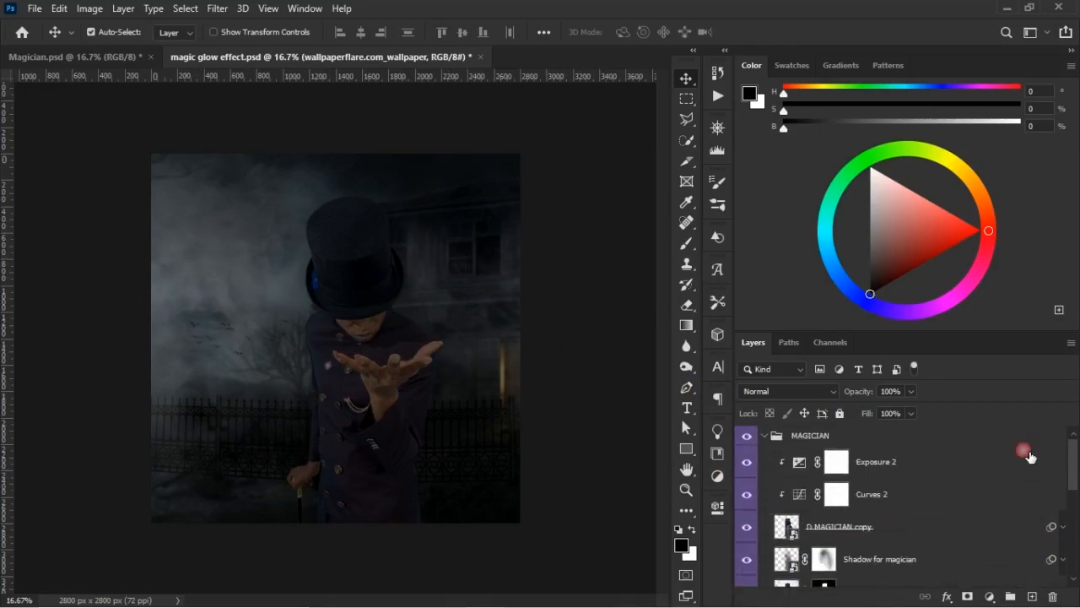
pyautogui.click(895, 463)
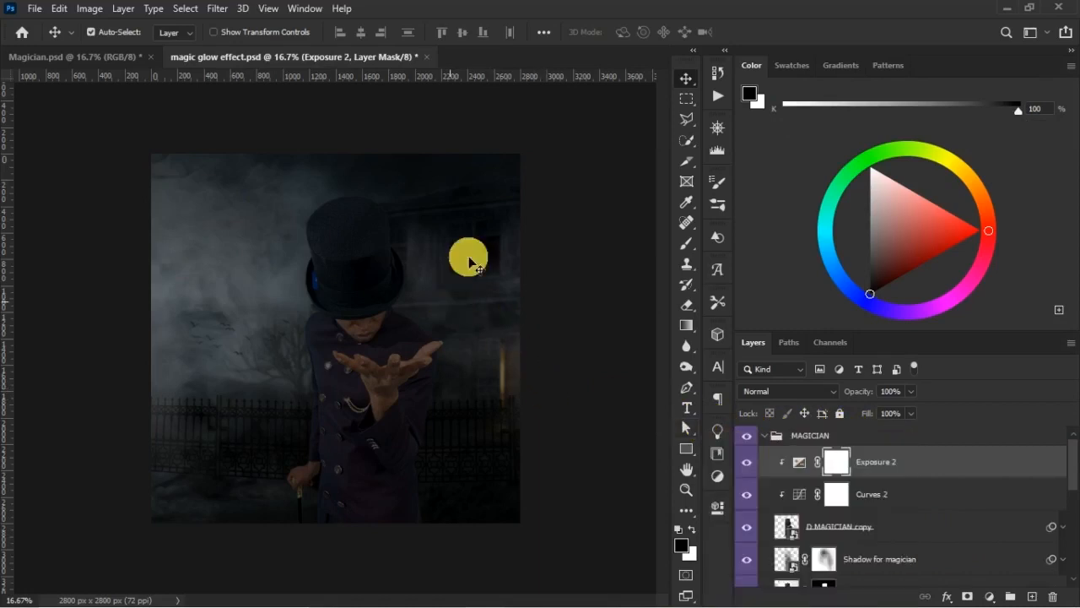
pyautogui.click(94, 57)
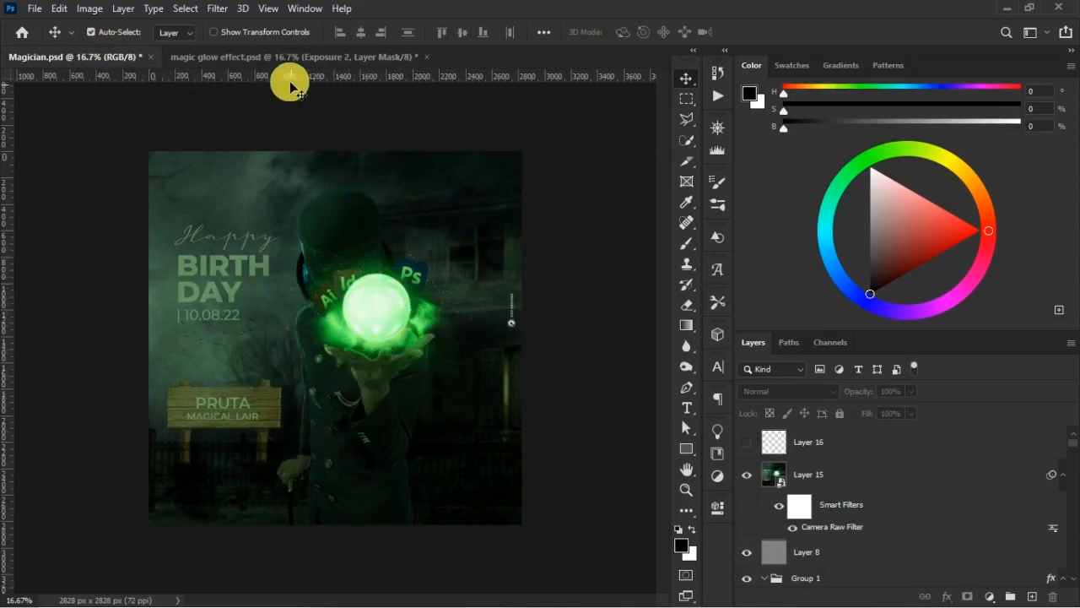
pyautogui.click(305, 57)
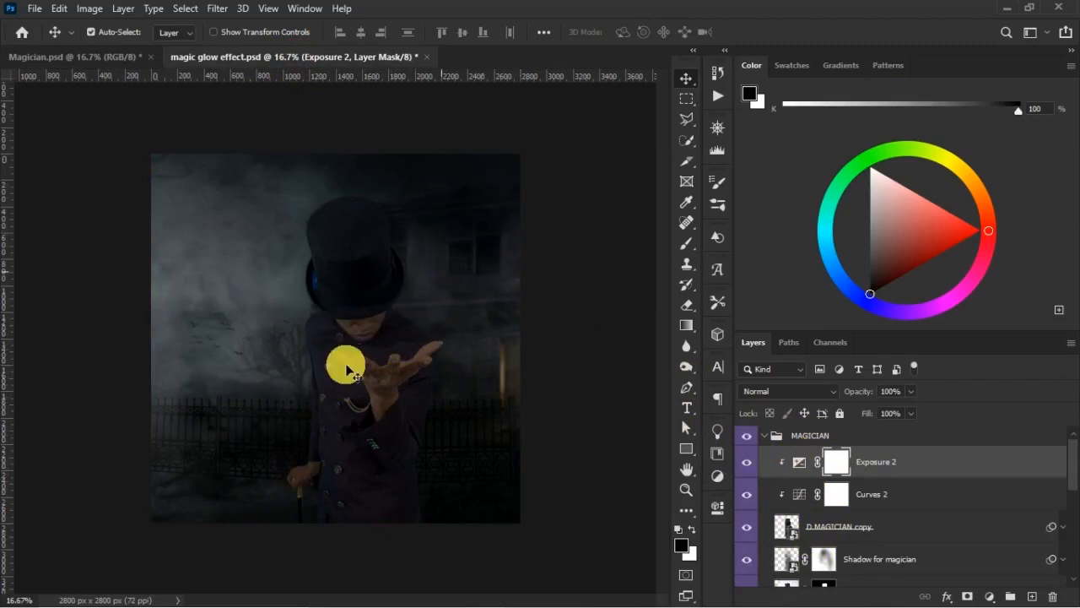
pyautogui.click(111, 58)
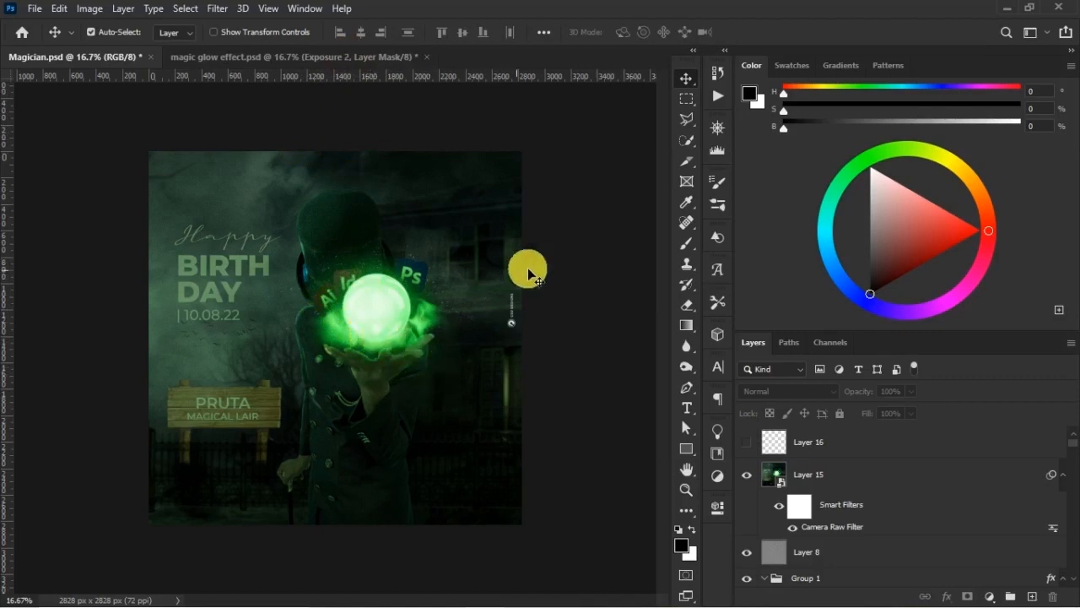
pyautogui.click(345, 64)
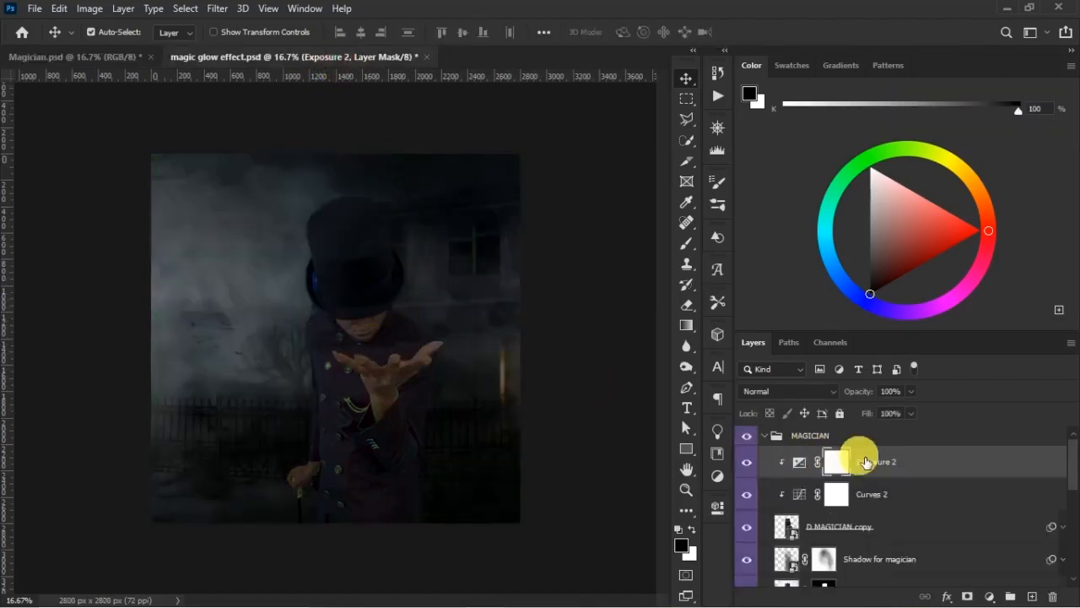
# - Collapse the MAGICIAN group and place the "crystal ball big" image as an embedded layer above it
pyautogui.click(839, 439)
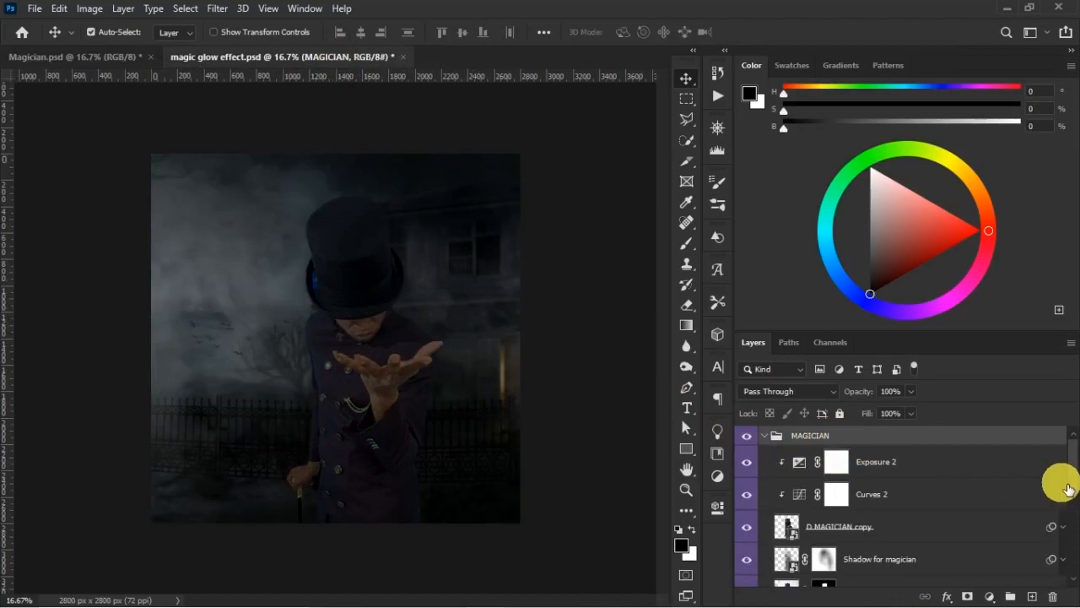
pyautogui.click(765, 437)
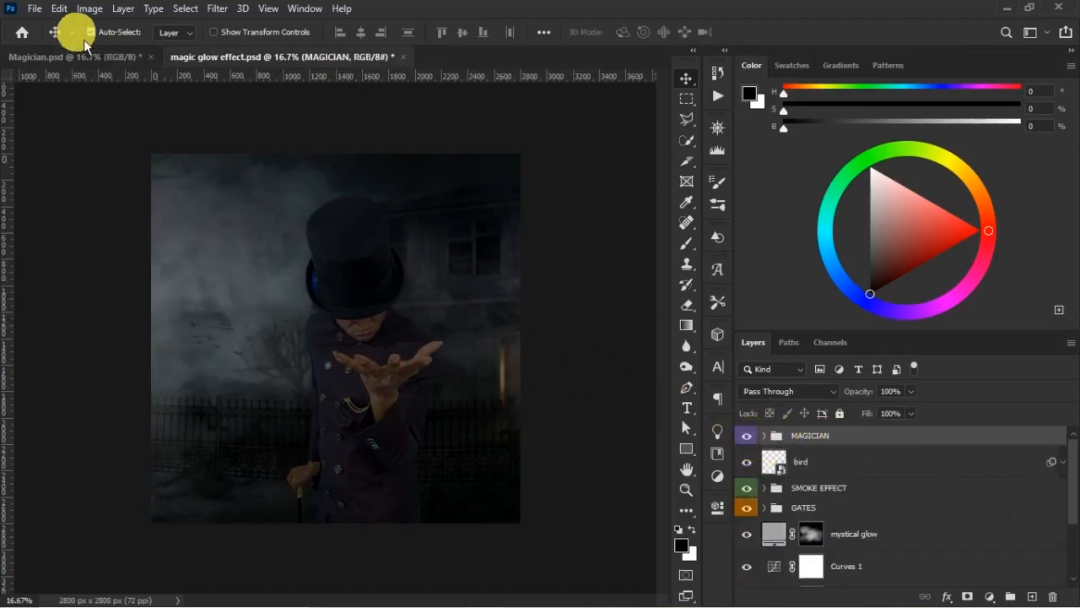
pyautogui.click(35, 9)
pyautogui.click(155, 326)
pyautogui.click(523, 135)
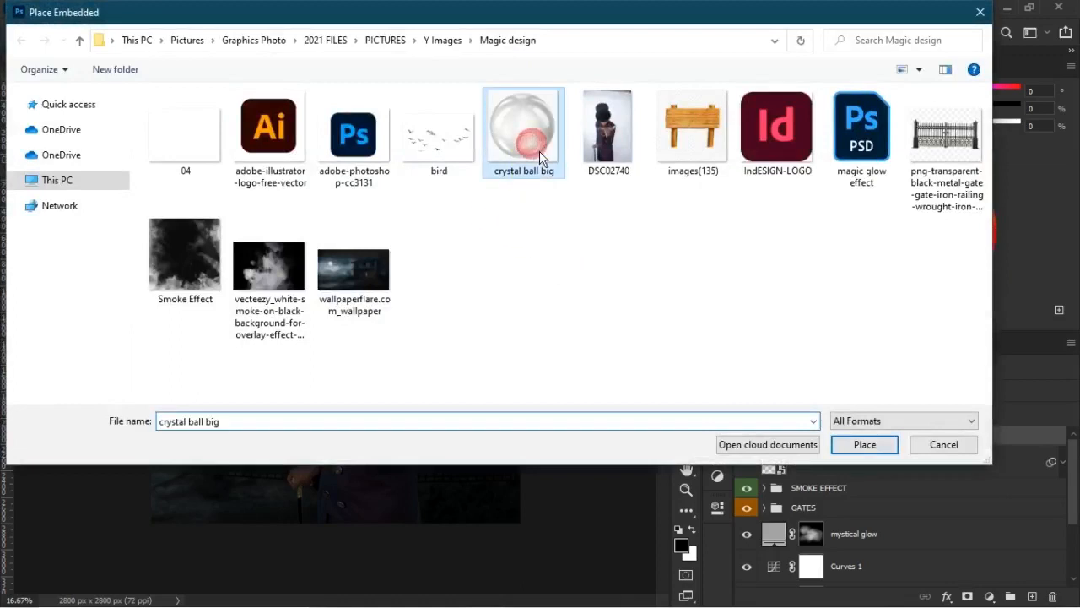
pyautogui.click(844, 444)
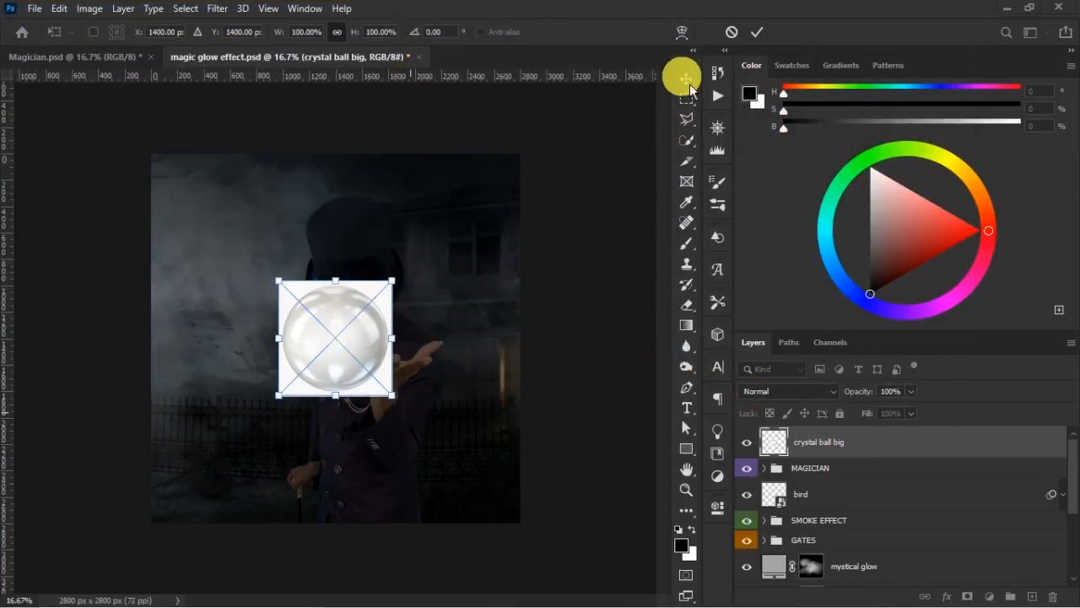
# - Confirm the placed crystal ball big image and select the ball as its subject
pyautogui.click(756, 32)
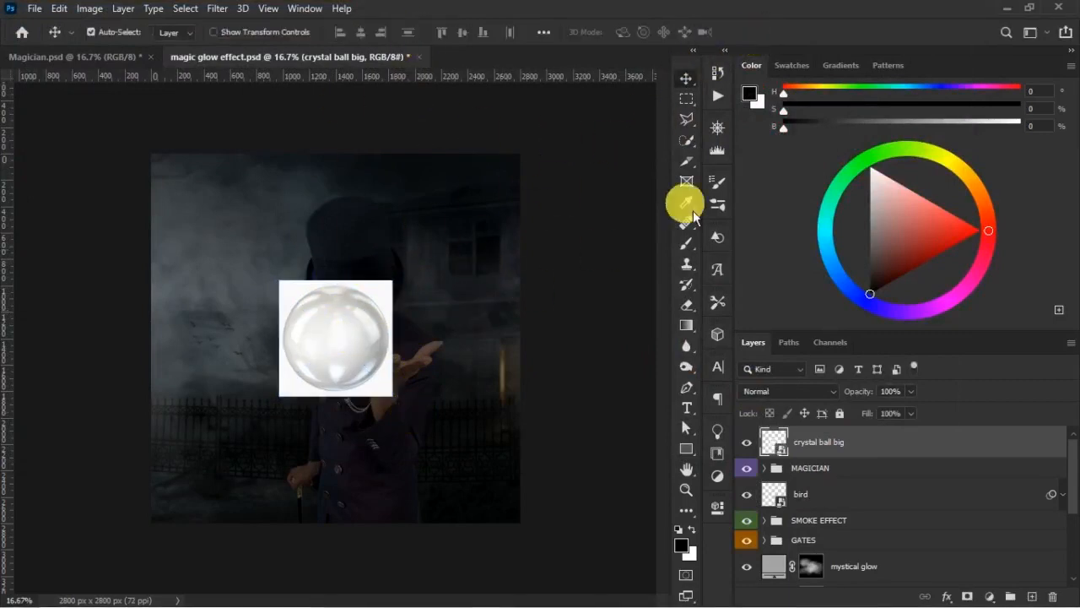
pyautogui.click(686, 140)
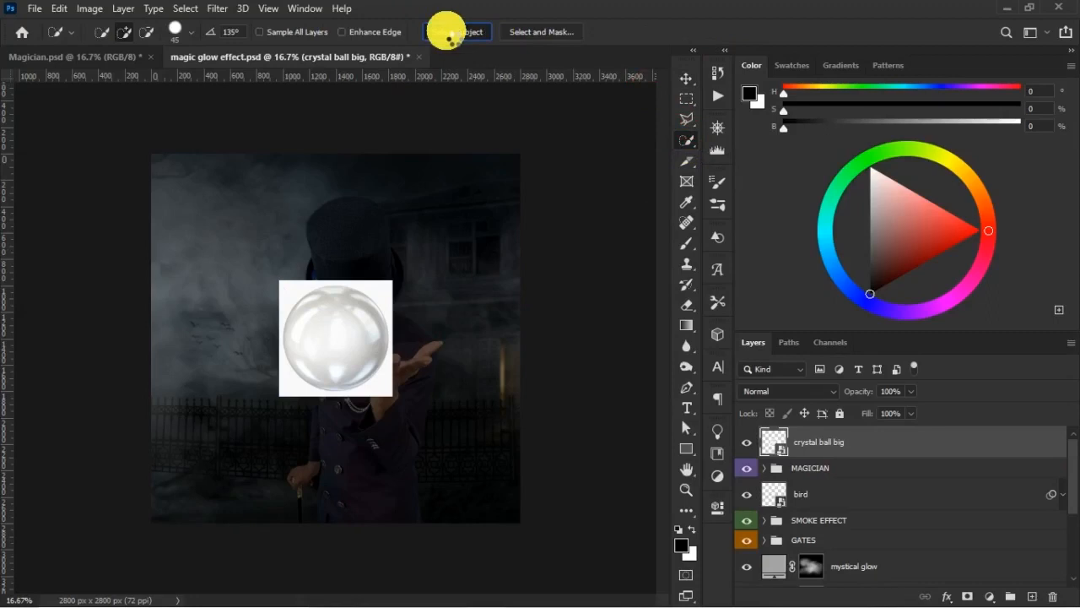
pyautogui.click(448, 32)
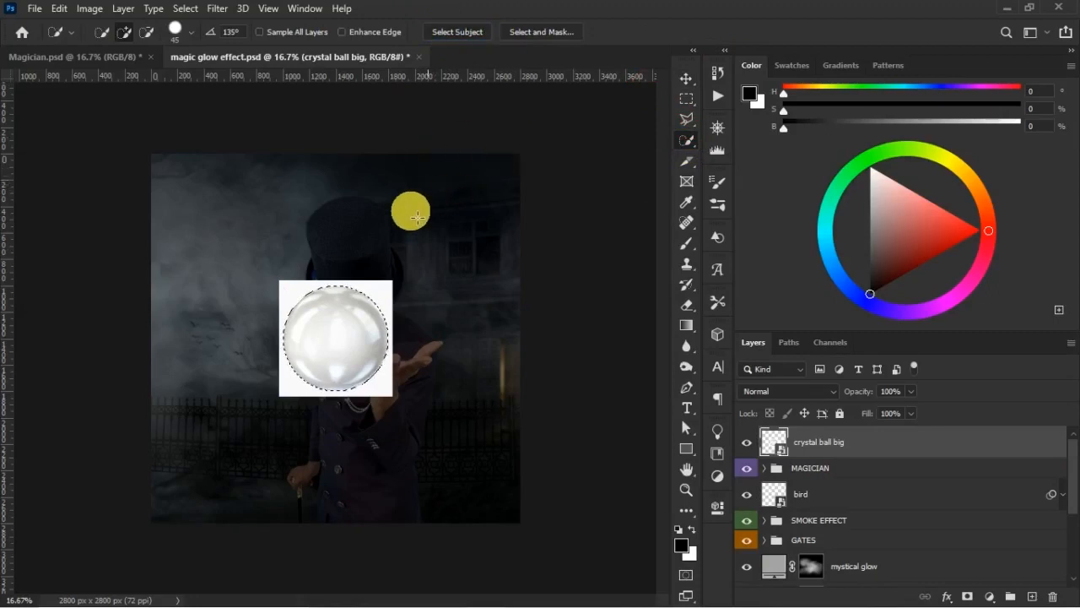
pyautogui.hotkey('ctrl', '+')
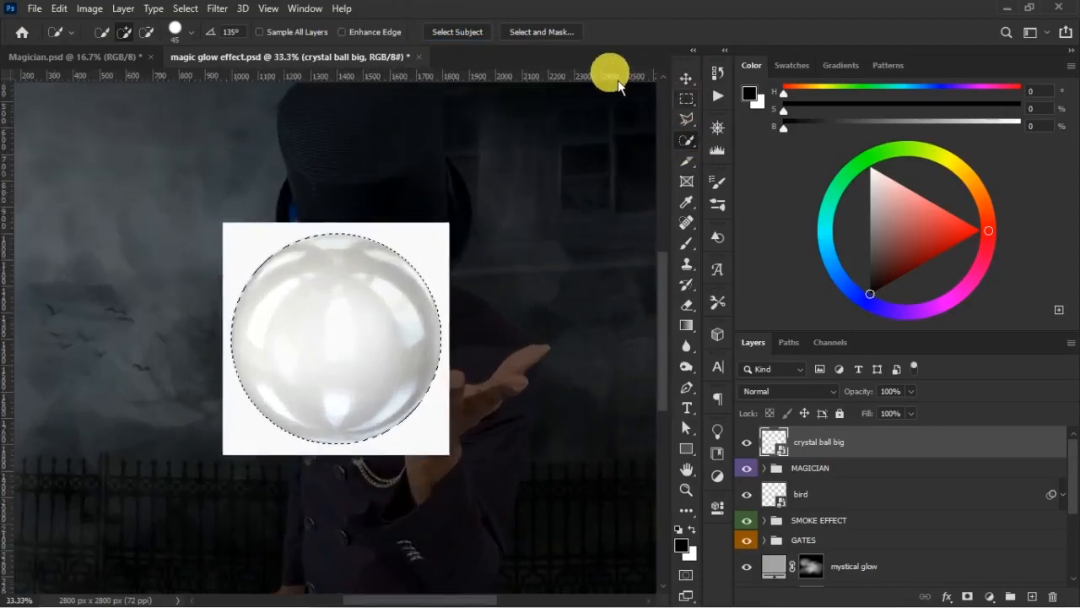
# - Refine the ball selection with smooth 2, feather 2.9 px, contrast 18% and shift edge -44%, and mask the layer with it
pyautogui.click(571, 35)
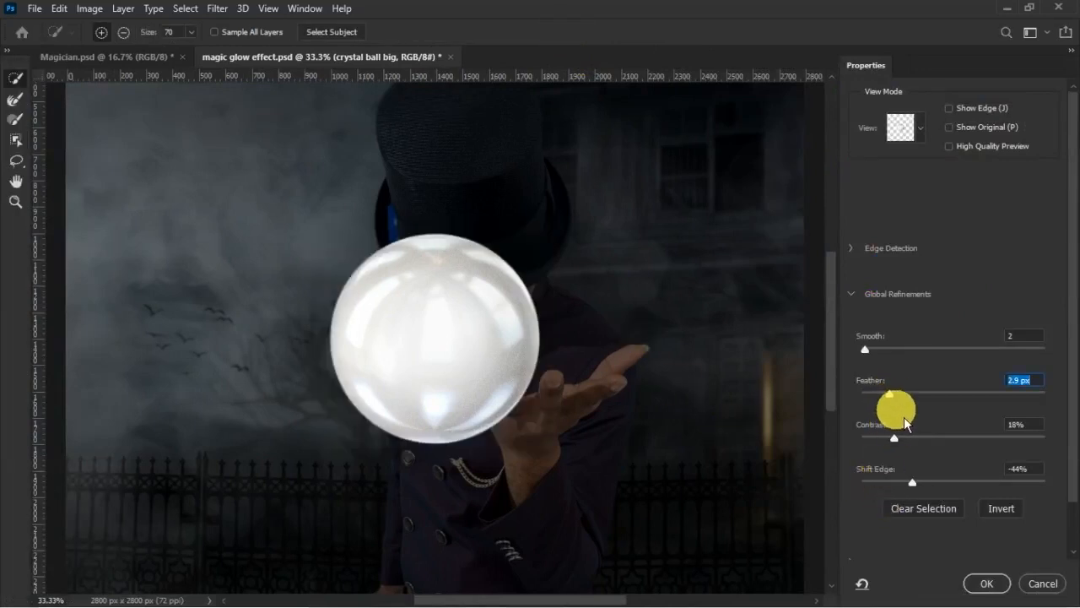
pyautogui.click(988, 583)
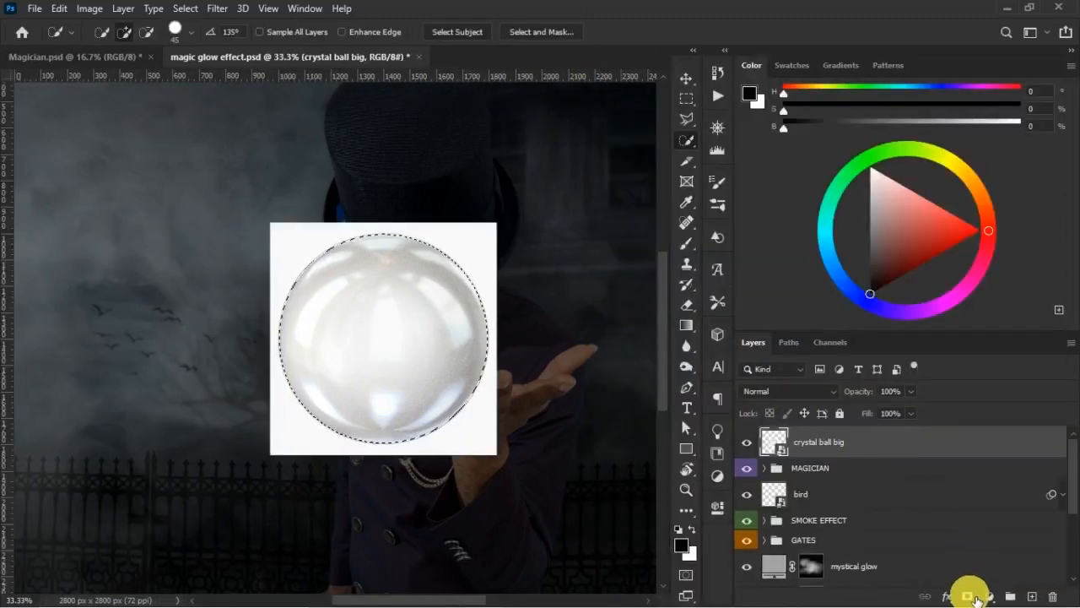
pyautogui.click(964, 595)
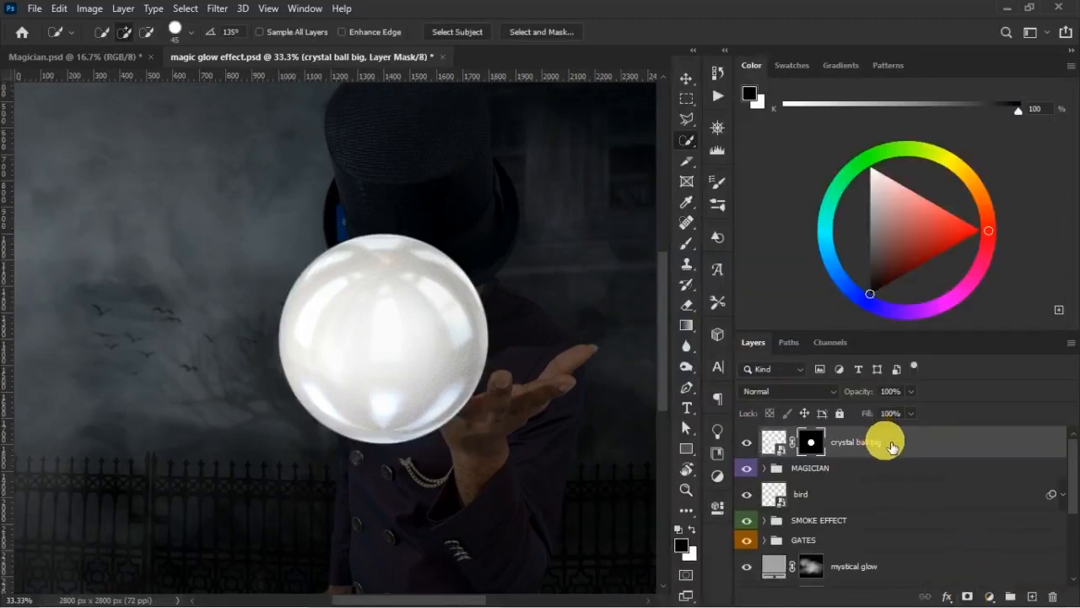
# - Rasterize the crystal ball big layer, apply its layer mask, and rename the layer CRYSTALL BALL
pyautogui.rightClick(882, 441)
pyautogui.click(781, 243)
pyautogui.rightClick(810, 441)
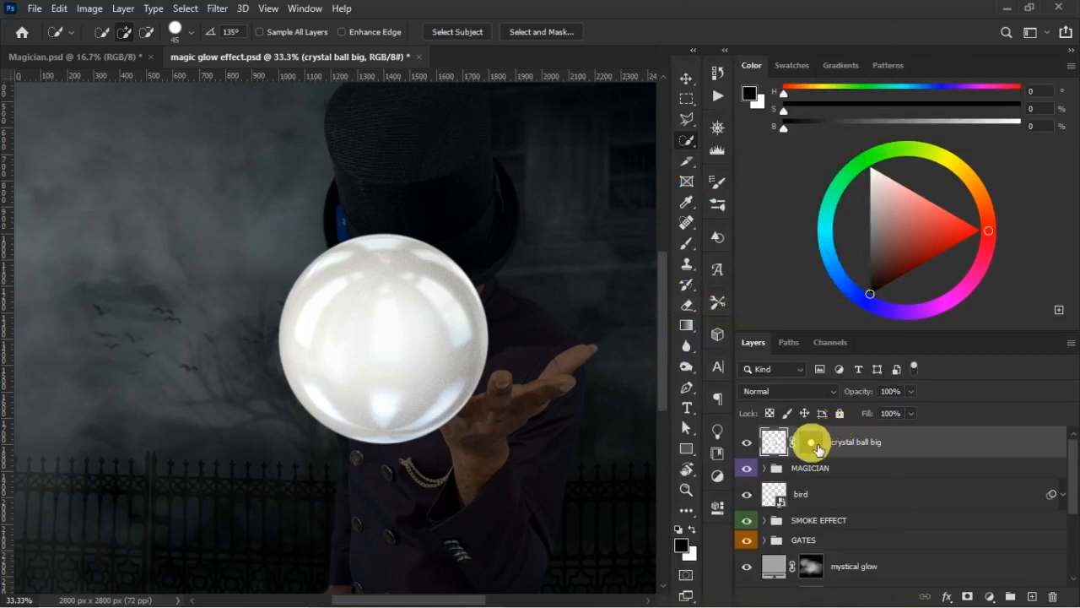
pyautogui.click(841, 476)
pyautogui.click(813, 447)
pyautogui.doubleClick(816, 447)
pyautogui.hotkey('ctrl', '-')
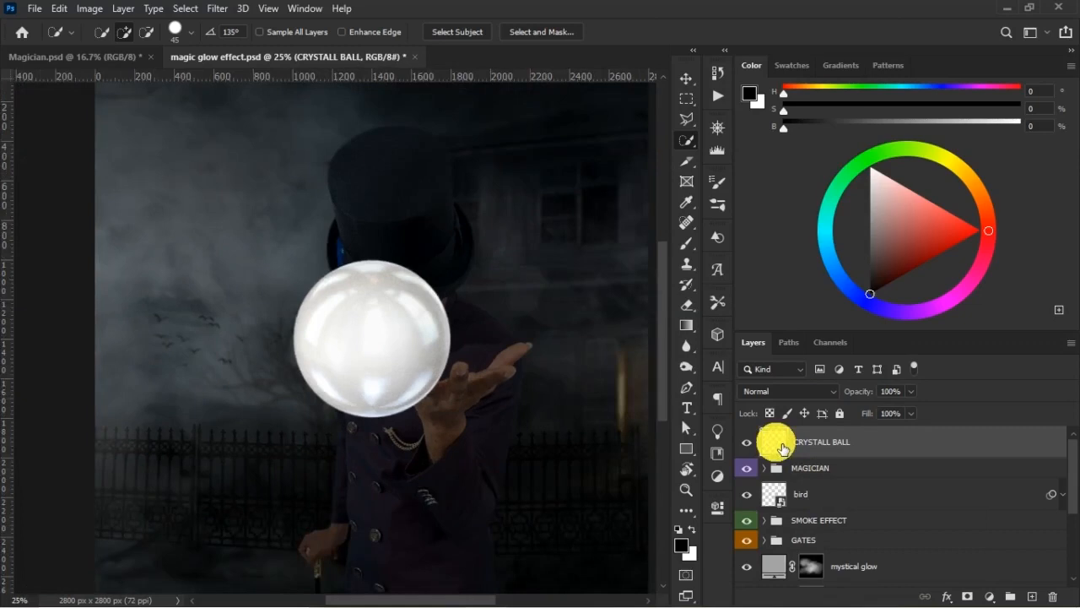
# - Scale down the CRYSTALL BALL layer proportionally and position it just above the magician's open palm
pyautogui.press('v')
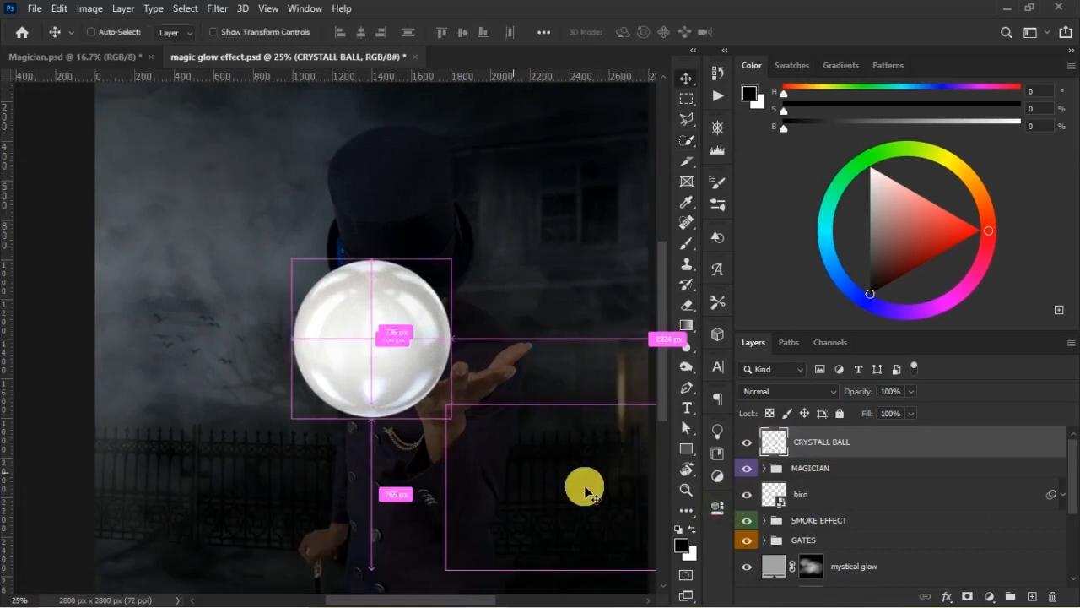
pyautogui.hotkey('ctrl', 't')
pyautogui.moveTo(450, 417); pyautogui.dragTo(378, 345)
pyautogui.moveTo(349, 304); pyautogui.dragTo(430, 309)
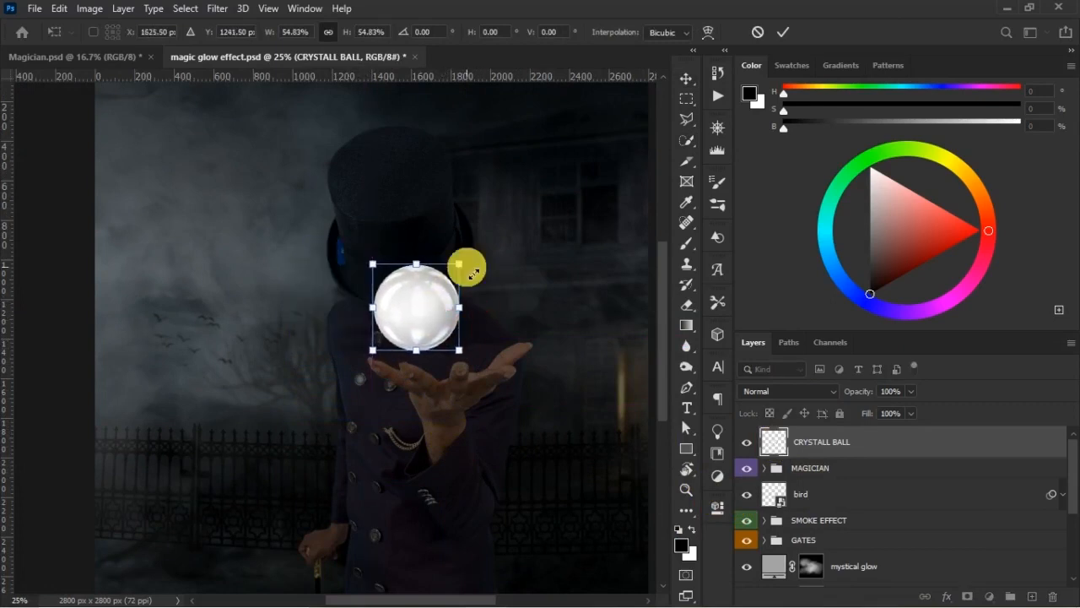
pyautogui.moveTo(466, 260); pyautogui.dragTo(528, 234)
pyautogui.moveTo(455, 295); pyautogui.dragTo(459, 306)
pyautogui.press('Return')
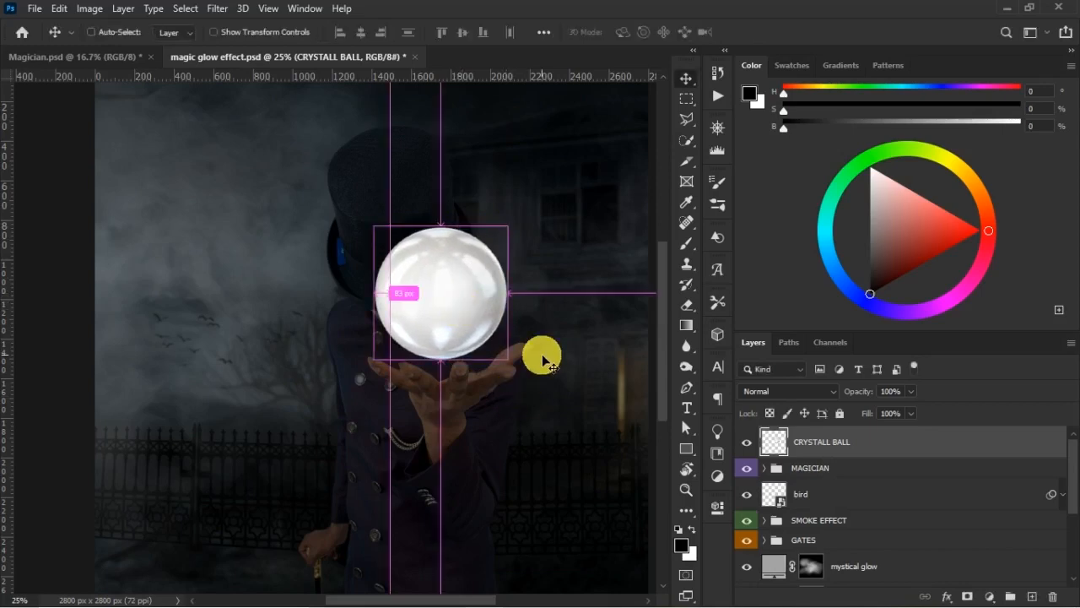
# - Nudge the ball's position and mark the glowing ball's upper and lower edges with horizontal guides in Magician.psd
pyautogui.hotkey('ctrl', '-')
pyautogui.moveTo(391, 314); pyautogui.dragTo(386, 303)
pyautogui.click(126, 66)
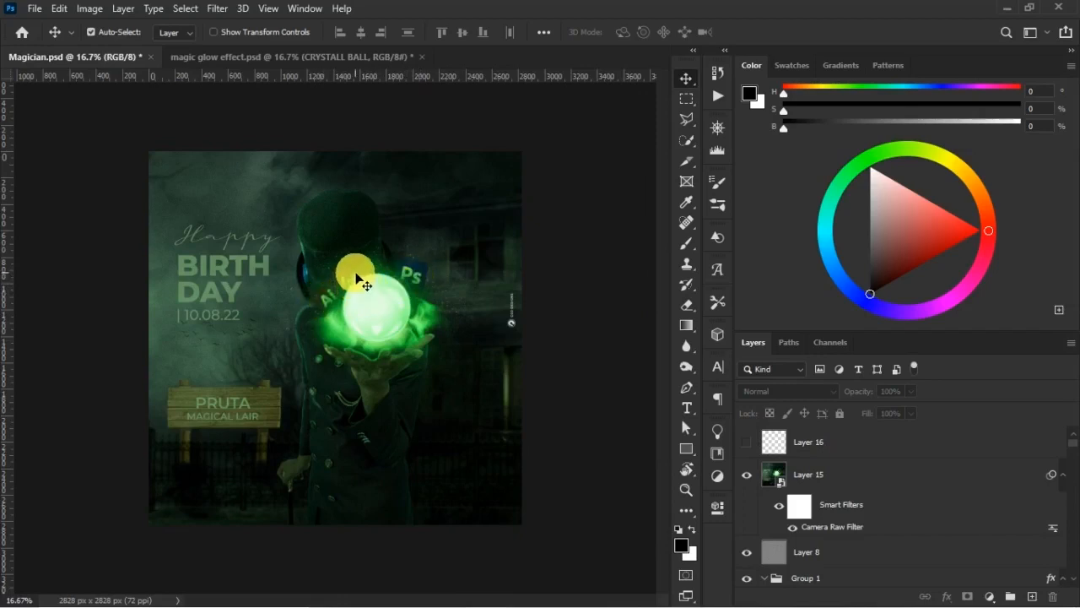
pyautogui.click(308, 63)
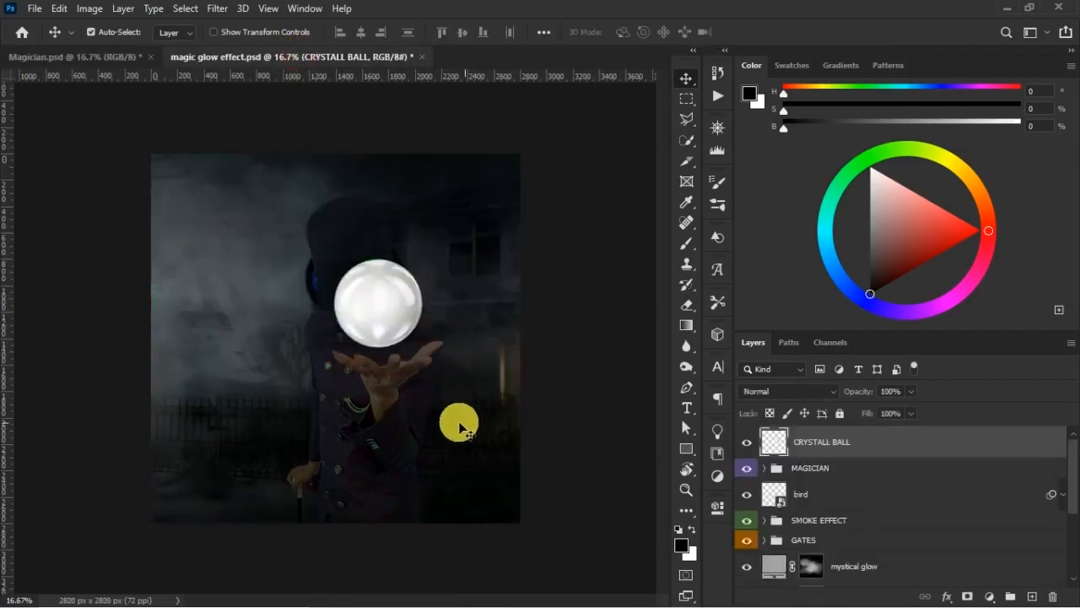
pyautogui.click(111, 61)
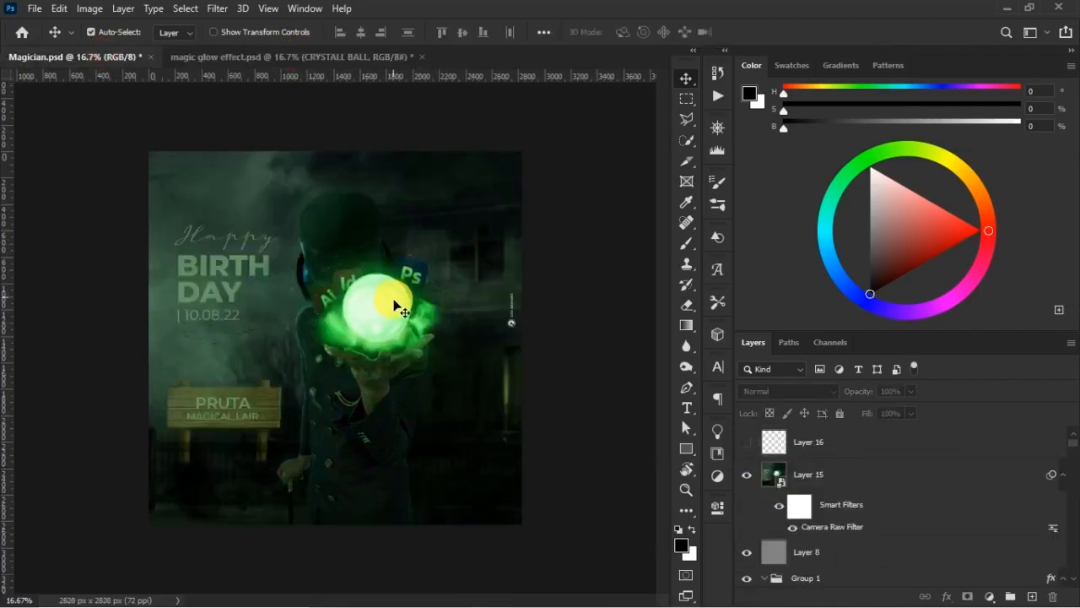
pyautogui.moveTo(404, 76); pyautogui.dragTo(413, 342)
pyautogui.click(335, 61)
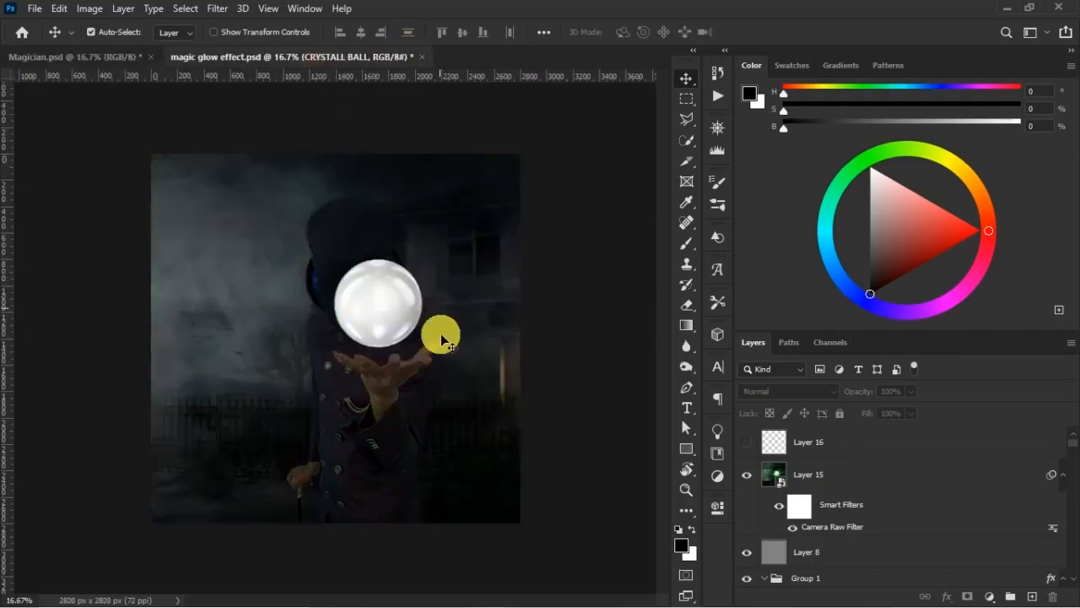
# - Scale the crystal ball to about 88.89% and reposition it over the palm, checking against the guides in Magician.psd
pyautogui.hotkey('ctrl', 't')
pyautogui.moveTo(334, 259)
pyautogui.mouseDown()
pyautogui.moveTo(353, 279)
pyautogui.moveTo(337, 261)
pyautogui.moveTo(345, 266)
pyautogui.mouseUp()
pyautogui.moveTo(392, 300); pyautogui.dragTo(398, 303)
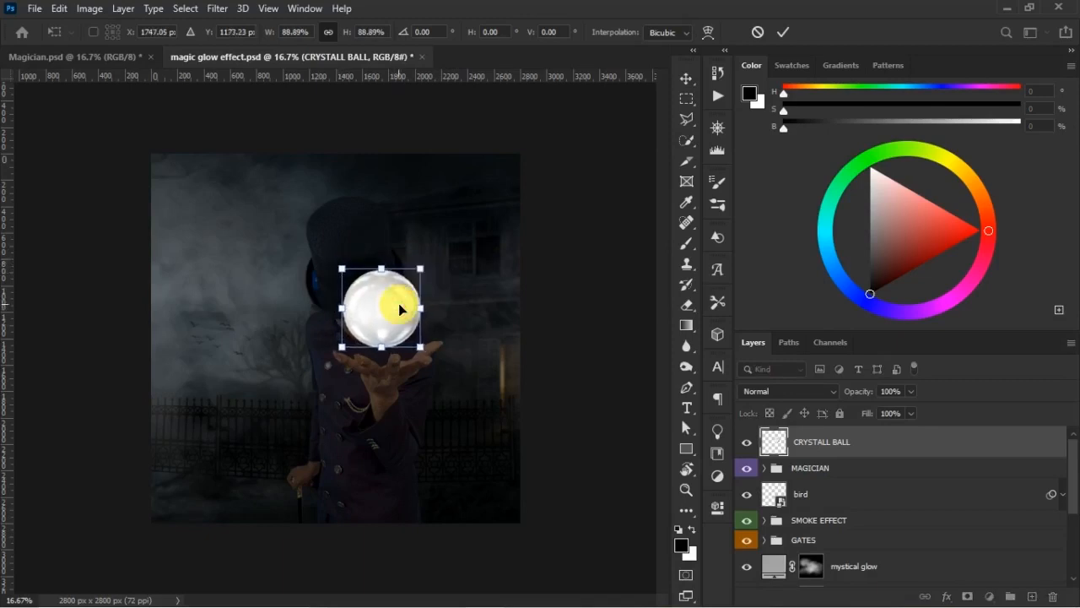
pyautogui.moveTo(427, 349); pyautogui.dragTo(411, 327)
pyautogui.press('Return')
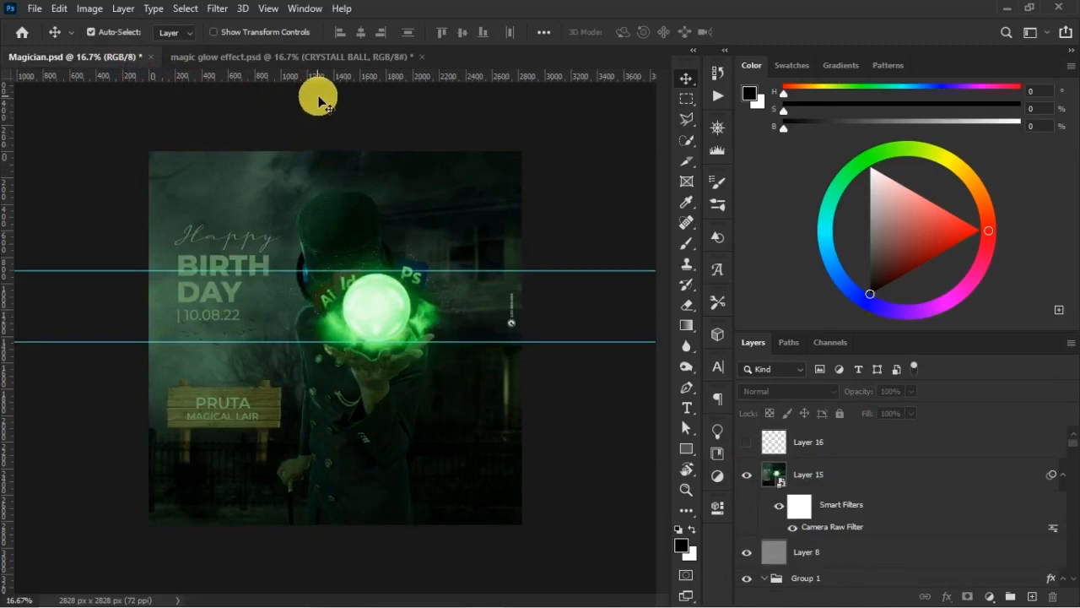
pyautogui.click(323, 58)
pyautogui.moveTo(422, 314); pyautogui.dragTo(403, 314)
# - Compare the crystal ball with the glowing ball in Magician.psd and fine-tune its size to be slightly smaller above the palm
pyautogui.click(129, 66)
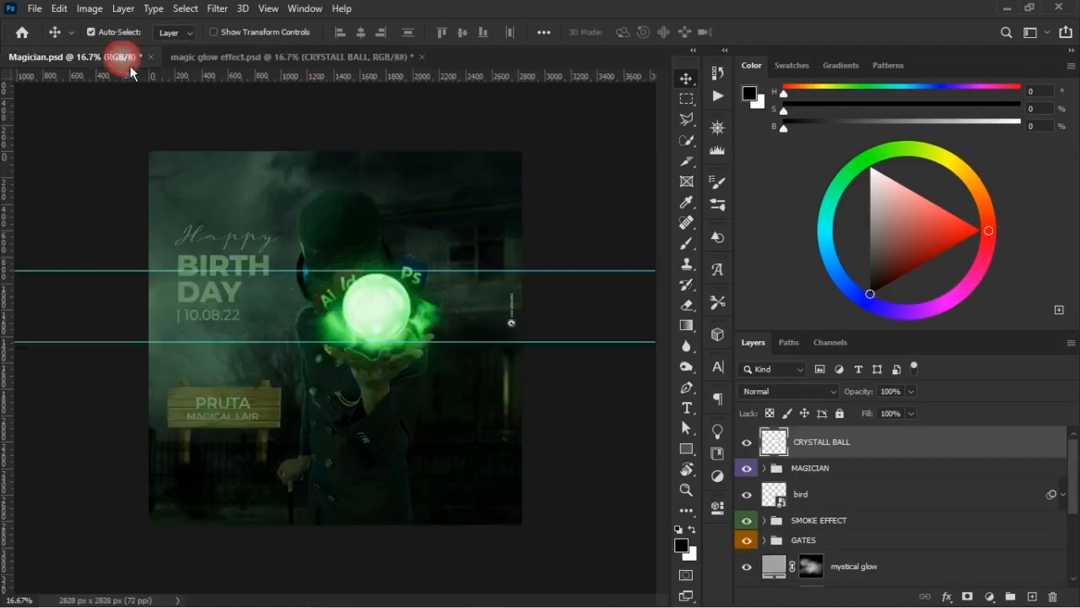
pyautogui.click(316, 64)
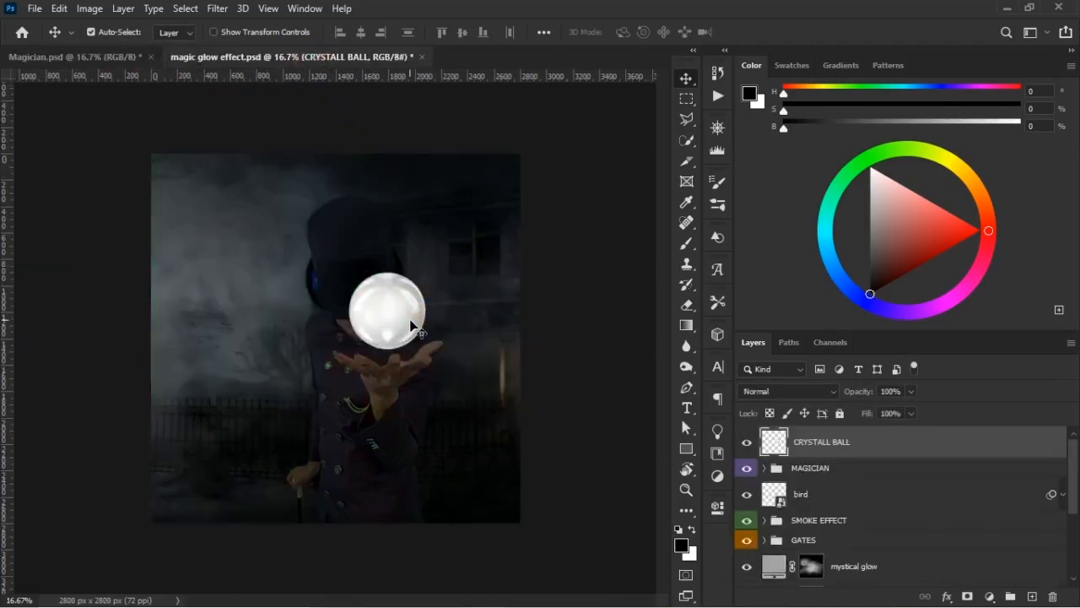
pyautogui.click(112, 64)
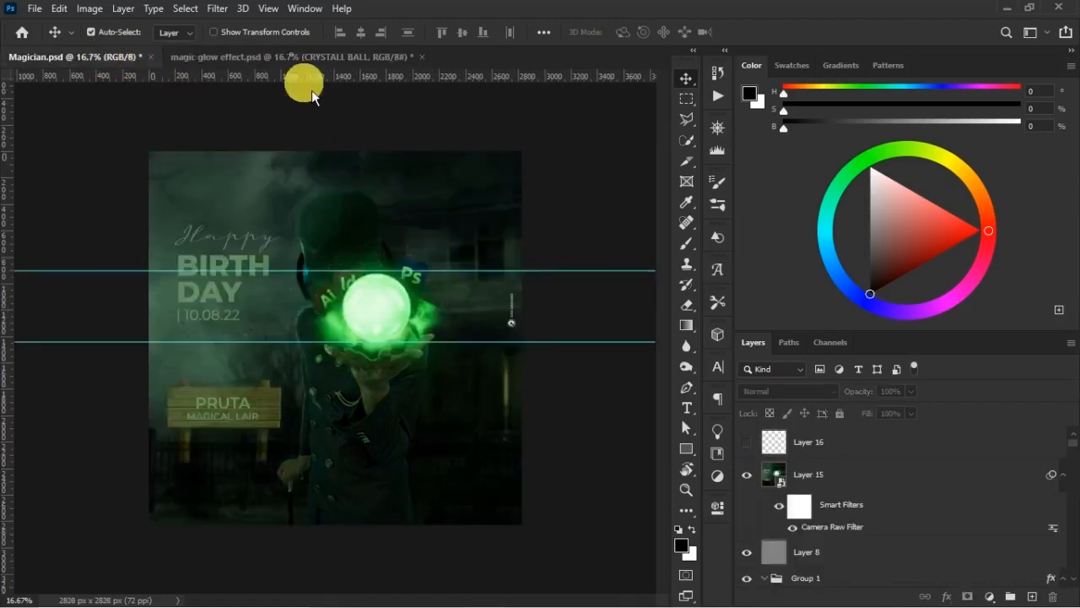
pyautogui.hotkey('ctrl', 'Tab')
pyautogui.hotkey('ctrl', 't')
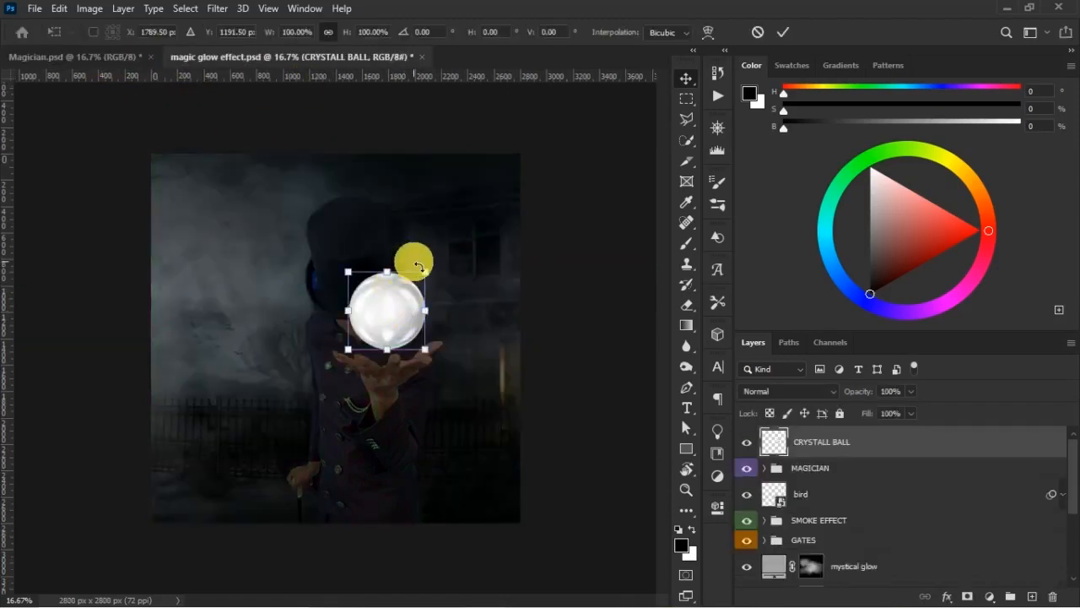
pyautogui.moveTo(426, 271); pyautogui.dragTo(423, 285)
pyautogui.press('Return')
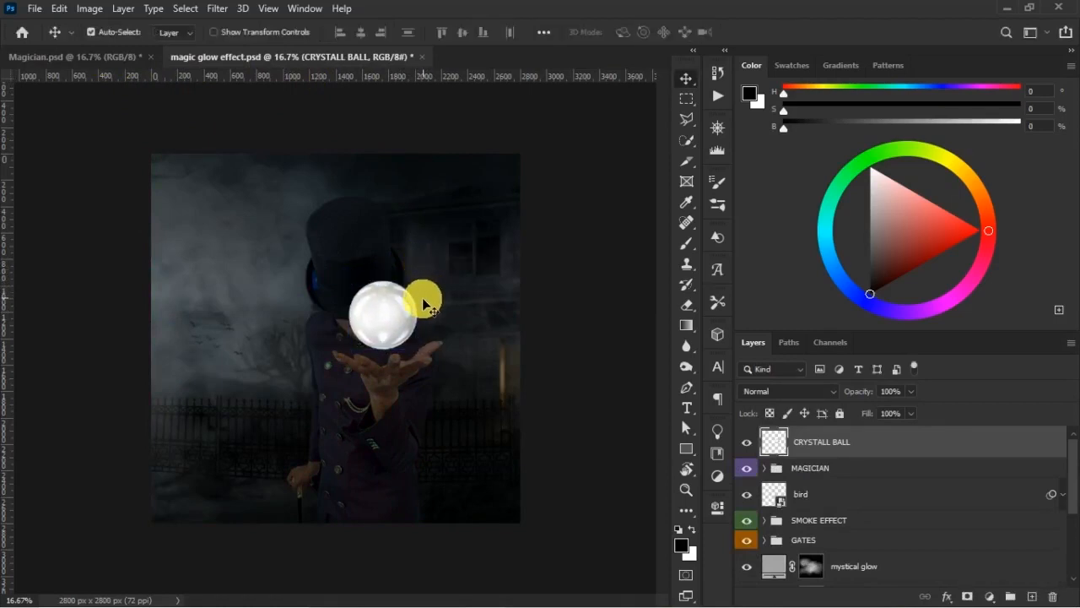
pyautogui.hotkey('ctrl', 't')
pyautogui.moveTo(420, 275); pyautogui.dragTo(431, 280)
pyautogui.click(433, 275)
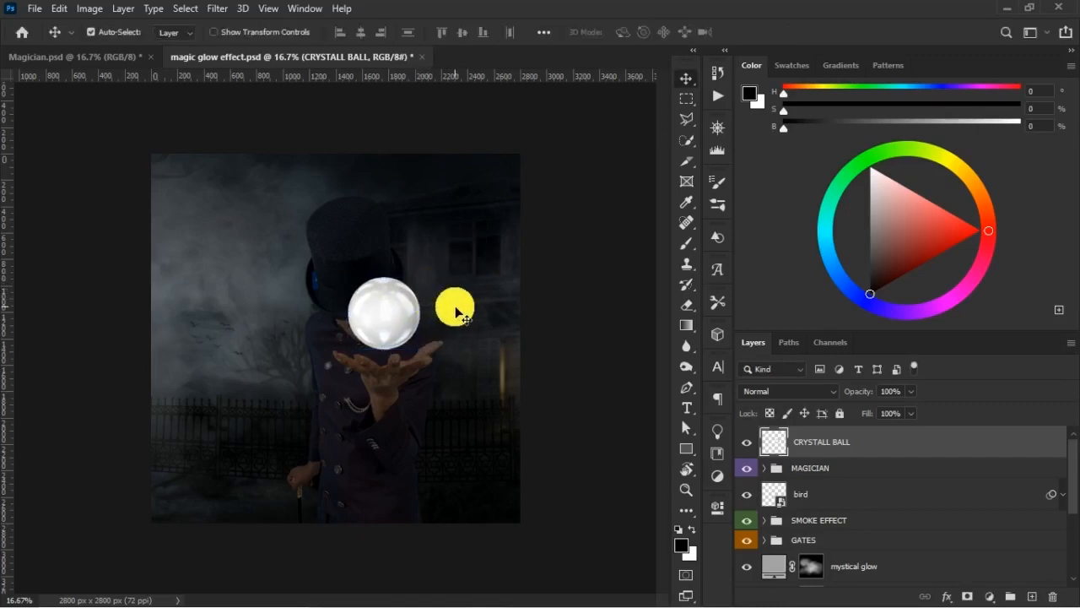
# - Group the CRYSTALL BALL layer under the name BALL and give the group a violet colour label
pyautogui.hotkey('ctrl', 'g')
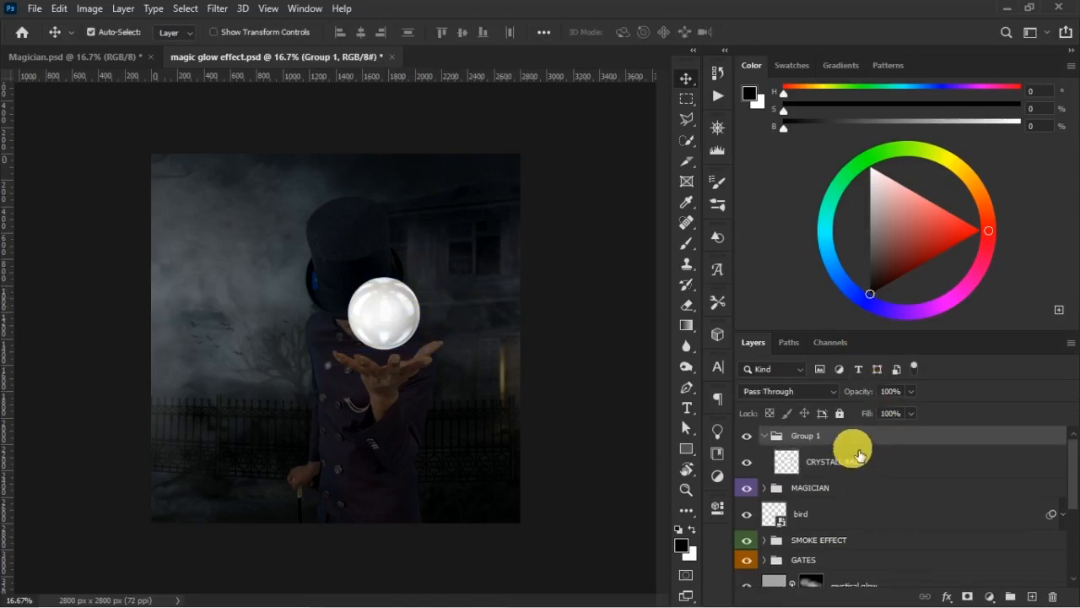
pyautogui.write('BALL')
pyautogui.click(827, 429)
pyautogui.rightClick(874, 440)
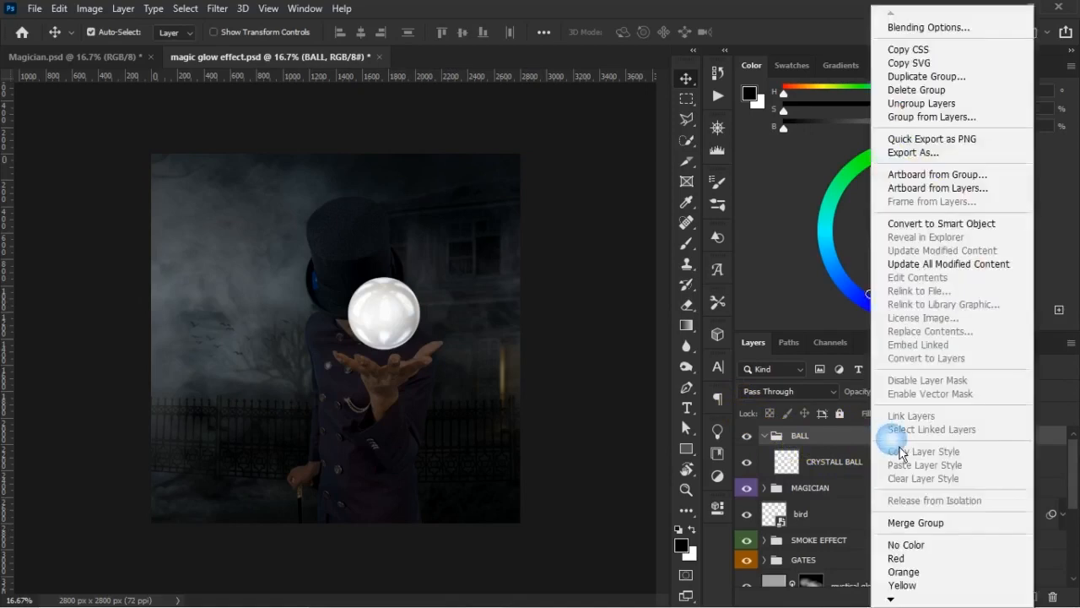
pyautogui.scroll(-3, 903, 595)
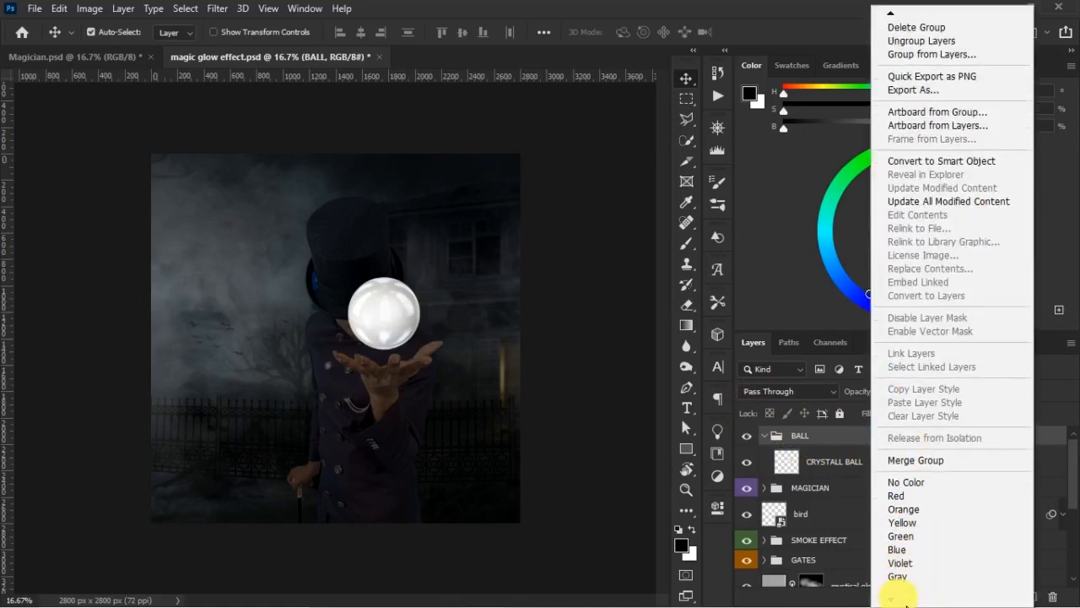
pyautogui.click(907, 557)
# - Glance at the finished poster in Magician.psd, collapse the BALL group, and change its colour label to blue
pyautogui.click(99, 58)
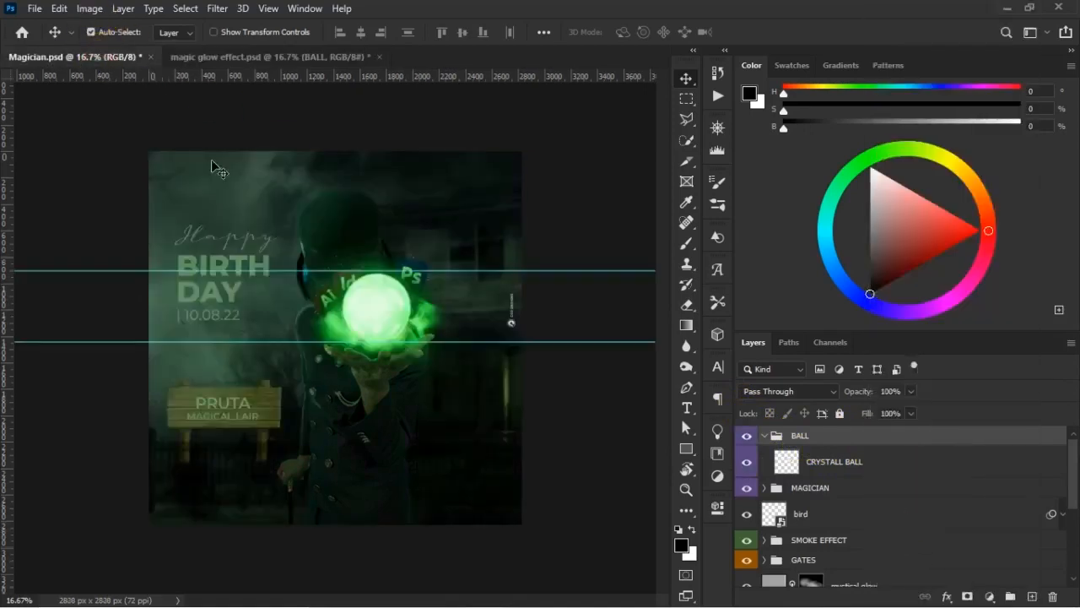
pyautogui.click(213, 58)
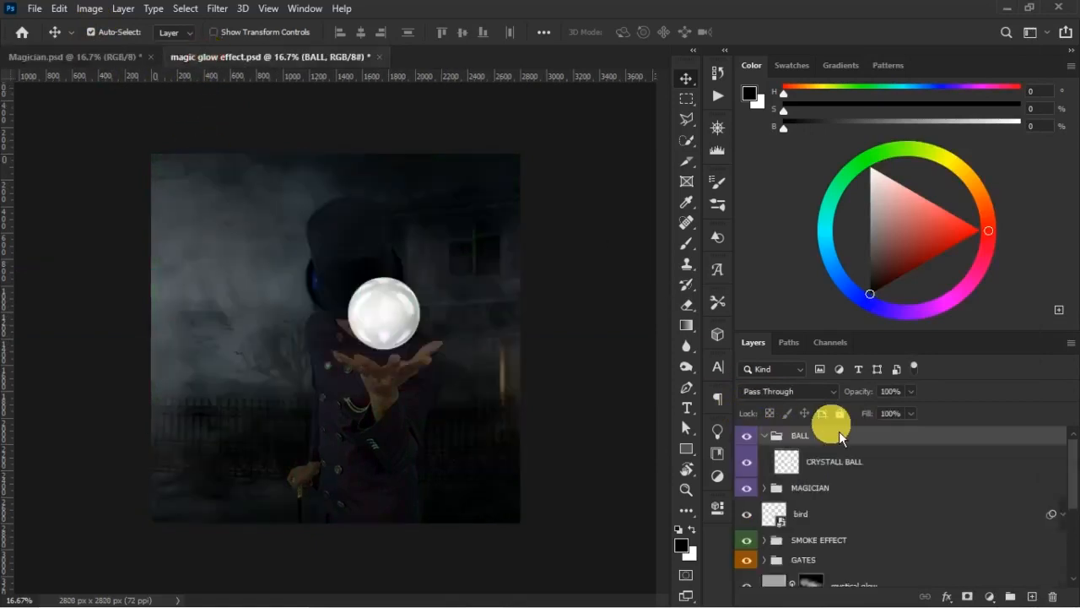
pyautogui.click(764, 436)
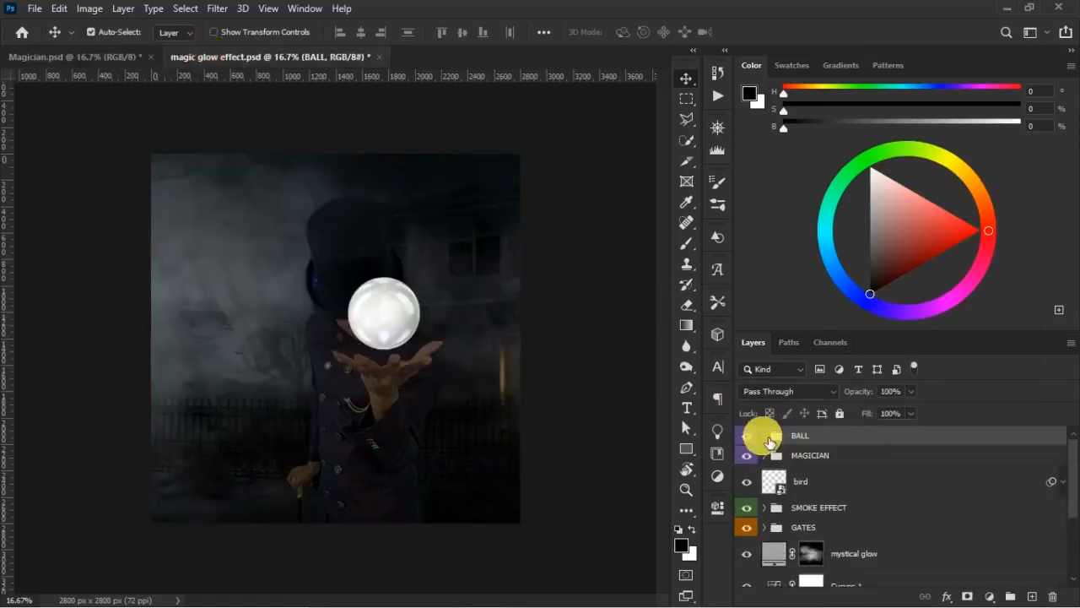
pyautogui.rightClick(812, 439)
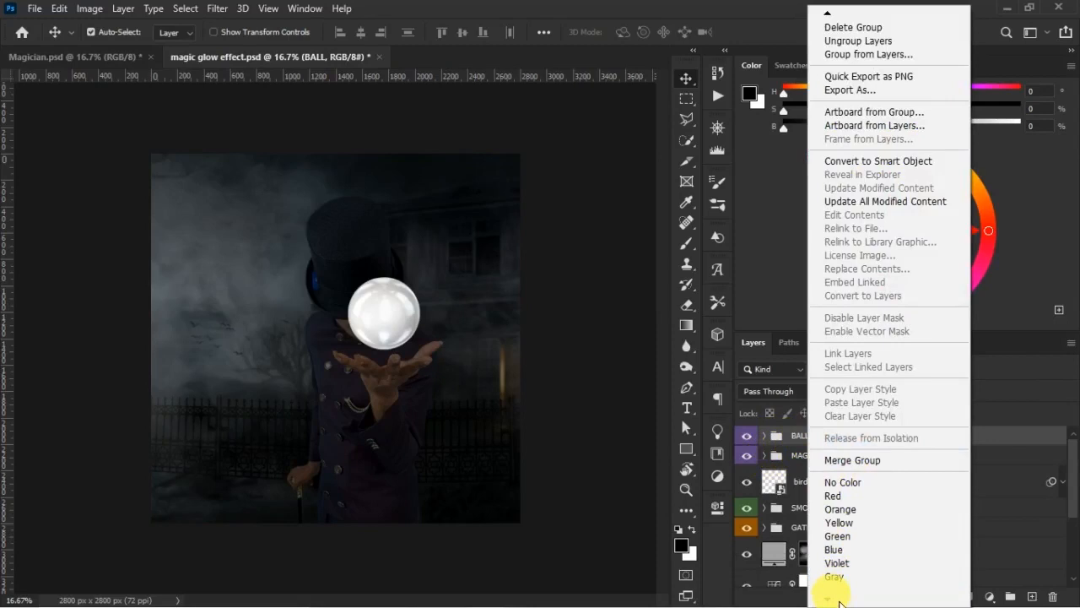
pyautogui.click(840, 550)
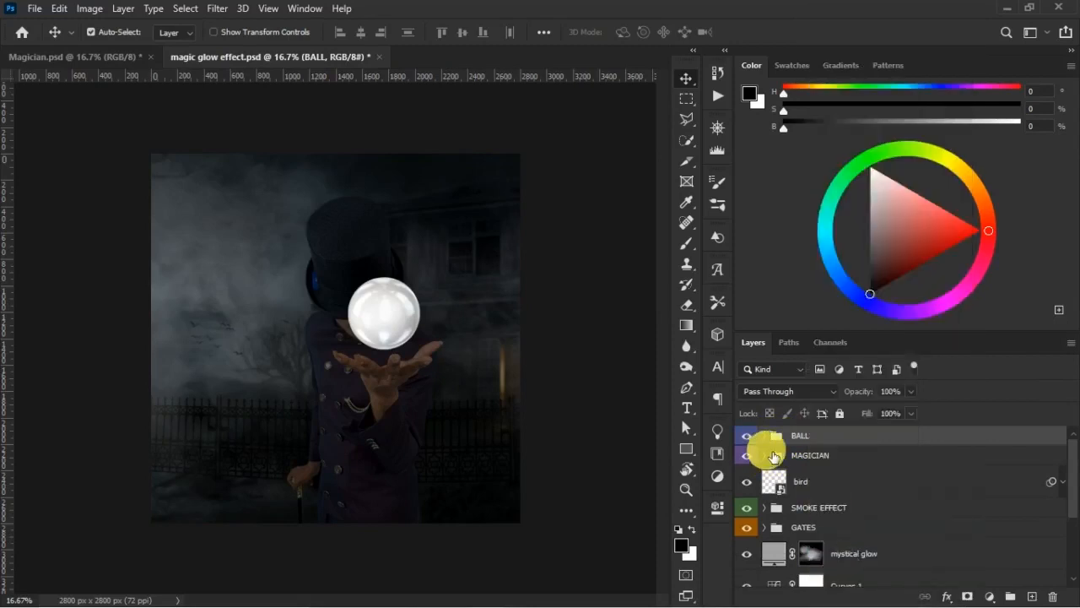
# - Check the scene with the MAGICIAN group hidden and shown again, and expand that group
pyautogui.click(746, 456)
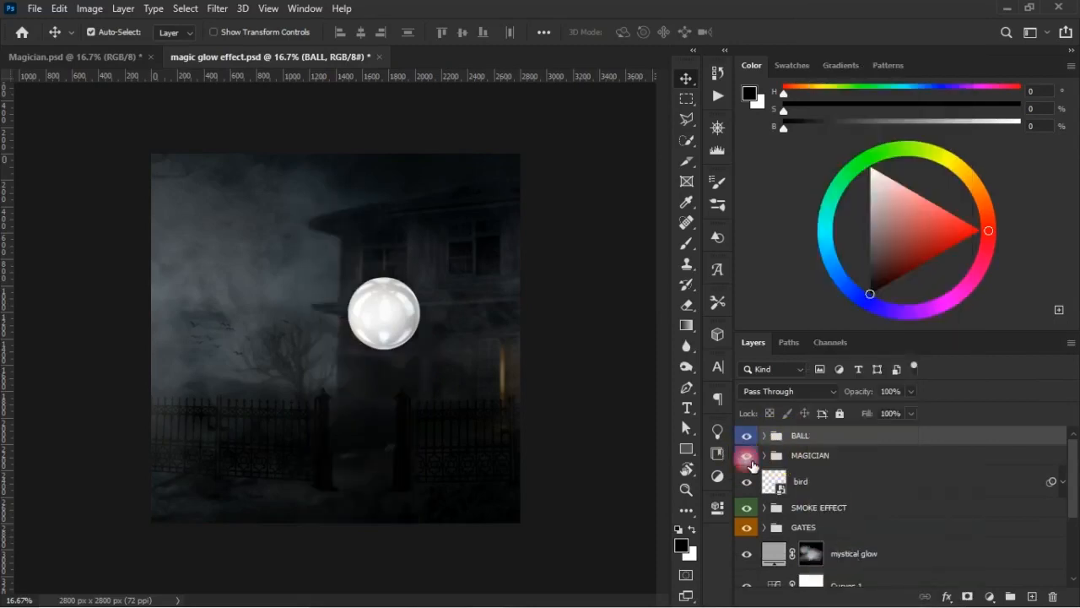
pyautogui.click(750, 462)
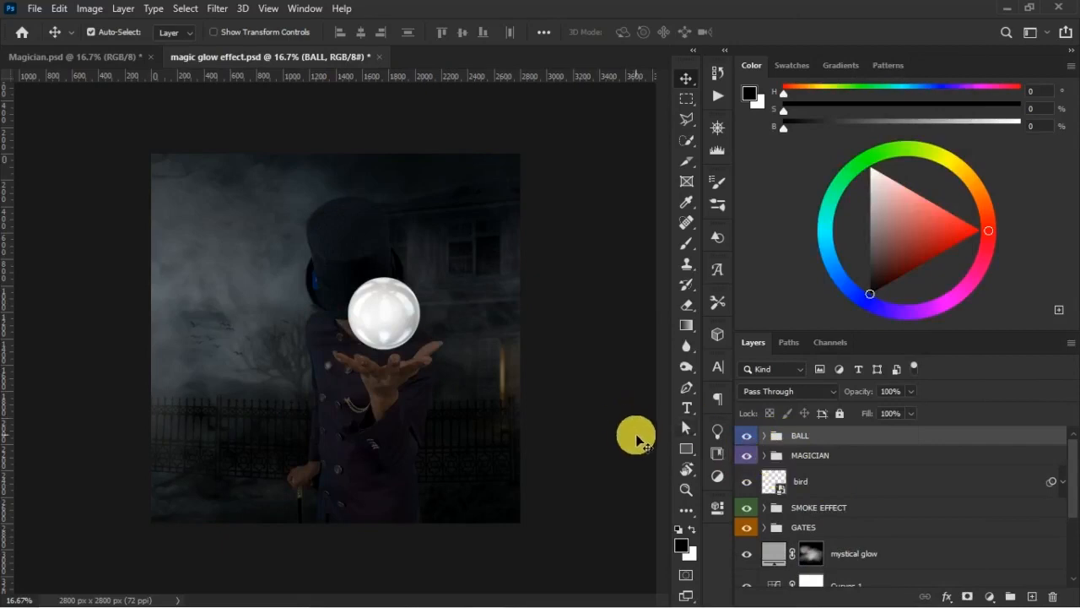
pyautogui.click(767, 456)
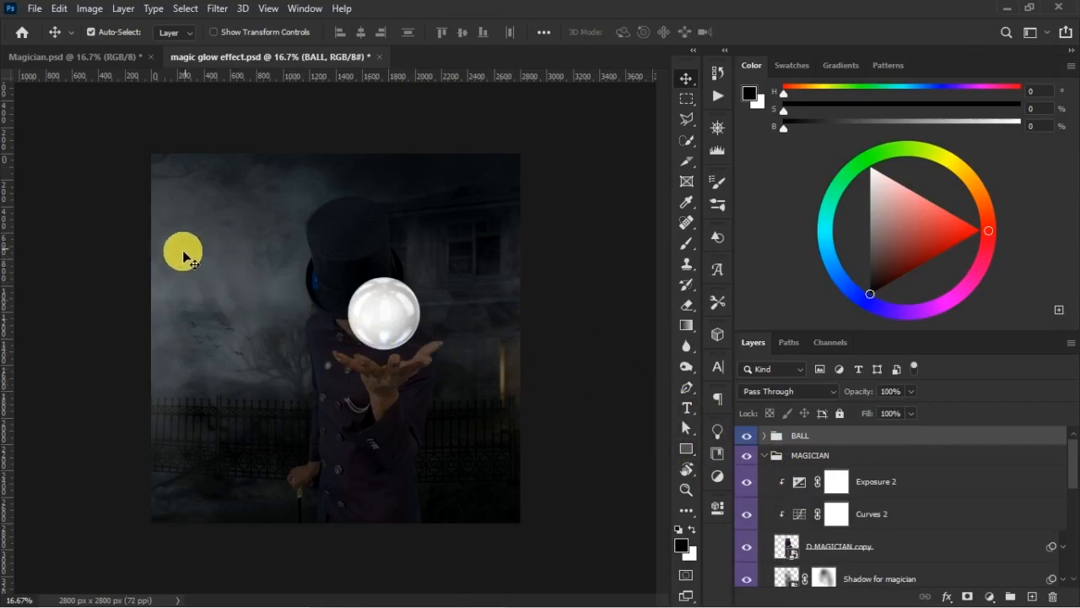
# - Scale the bird layer down slightly and raise its opacity to 96% and fill to 93%
pyautogui.click(234, 337)
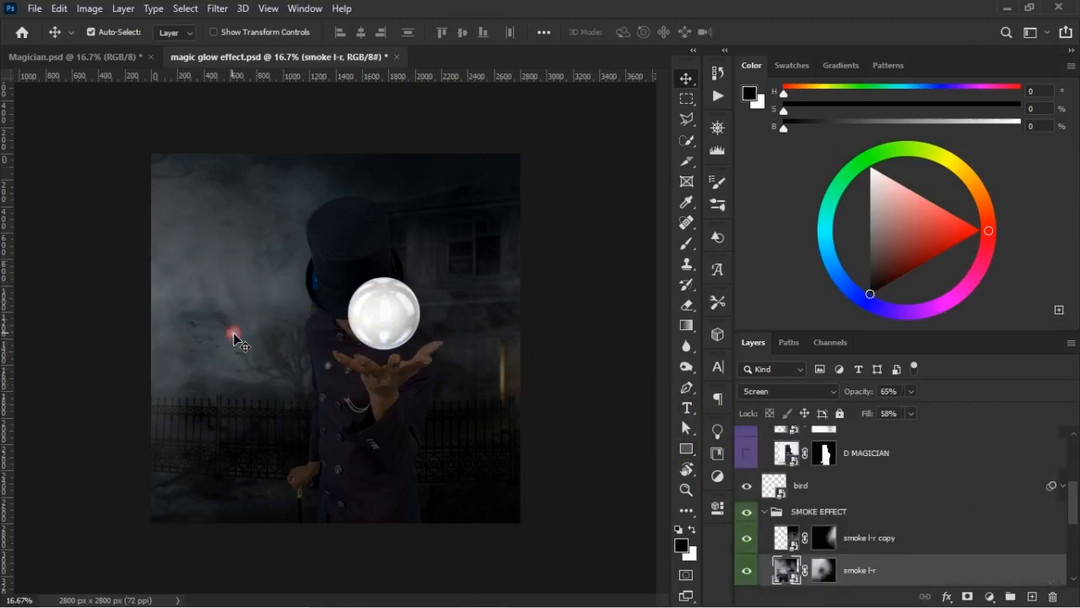
pyautogui.click(229, 329)
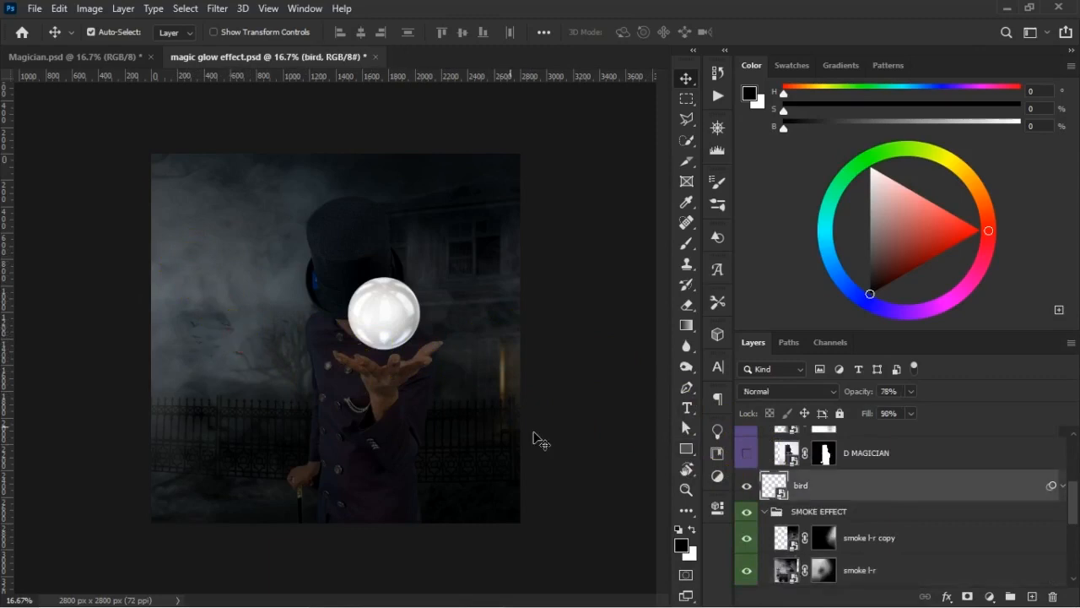
pyautogui.hotkey('ctrl', 't')
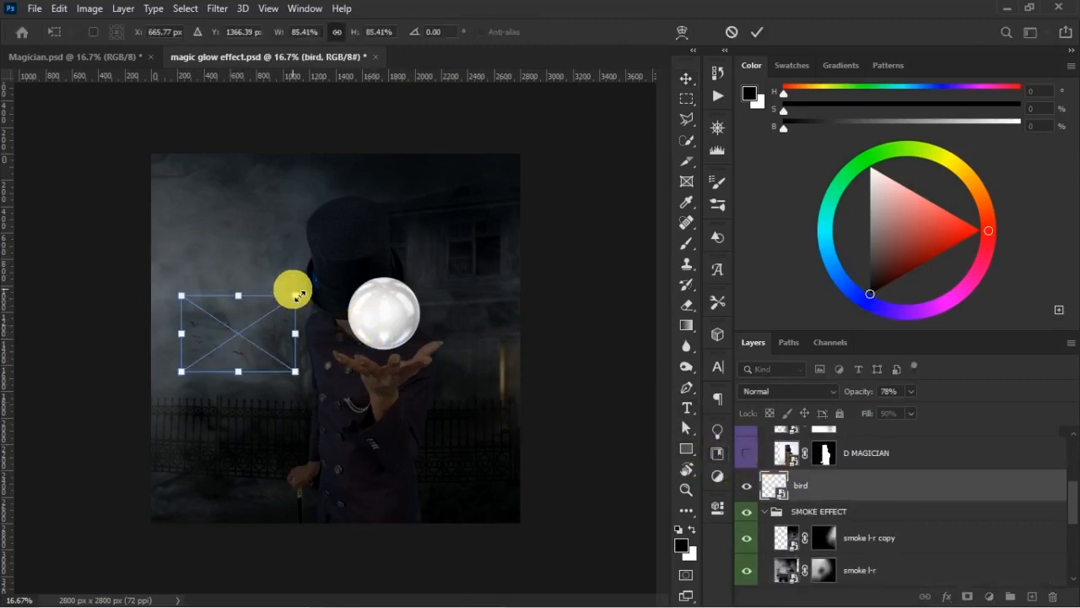
pyautogui.moveTo(305, 301); pyautogui.dragTo(265, 338)
pyautogui.doubleClick(265, 340)
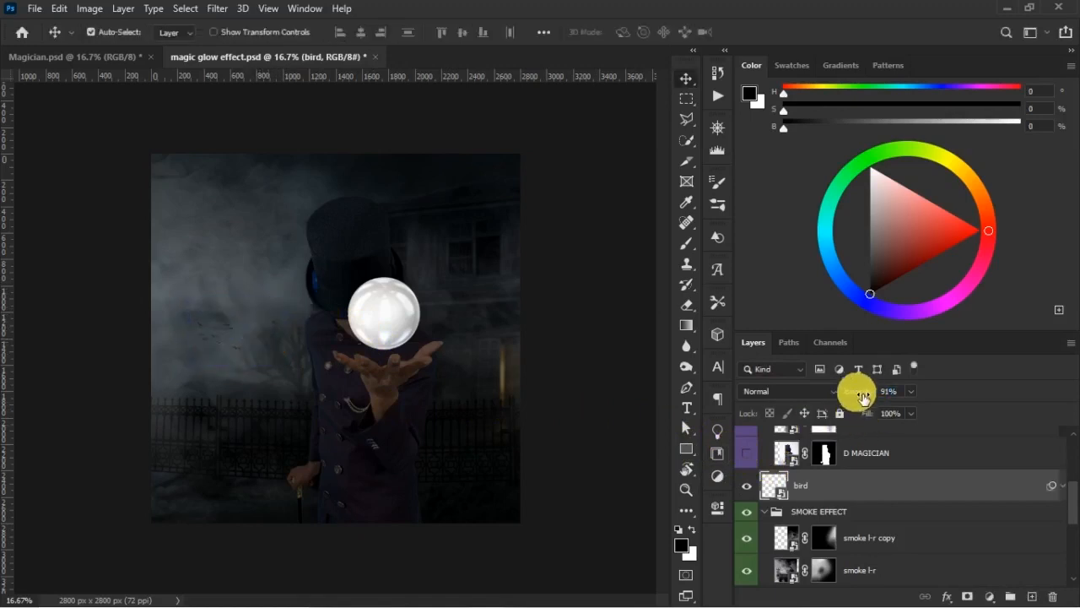
pyautogui.moveTo(871, 409); pyautogui.dragTo(869, 416)
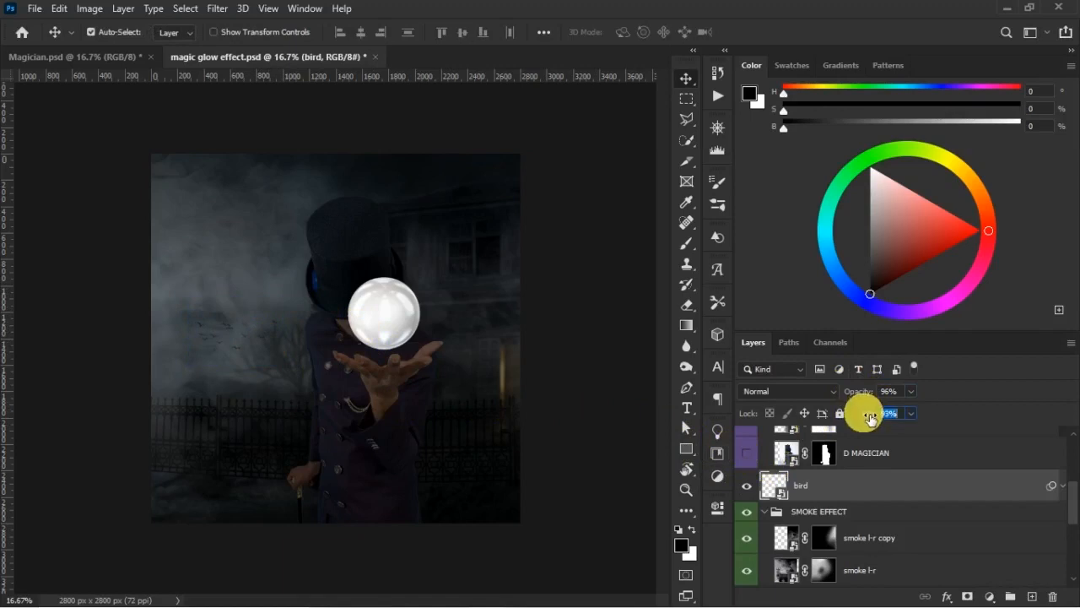
# - Retouch the smoke l-r layer mask with a soft 1200 px black brush, switch to white at 900 px, and save the document
pyautogui.click(249, 297)
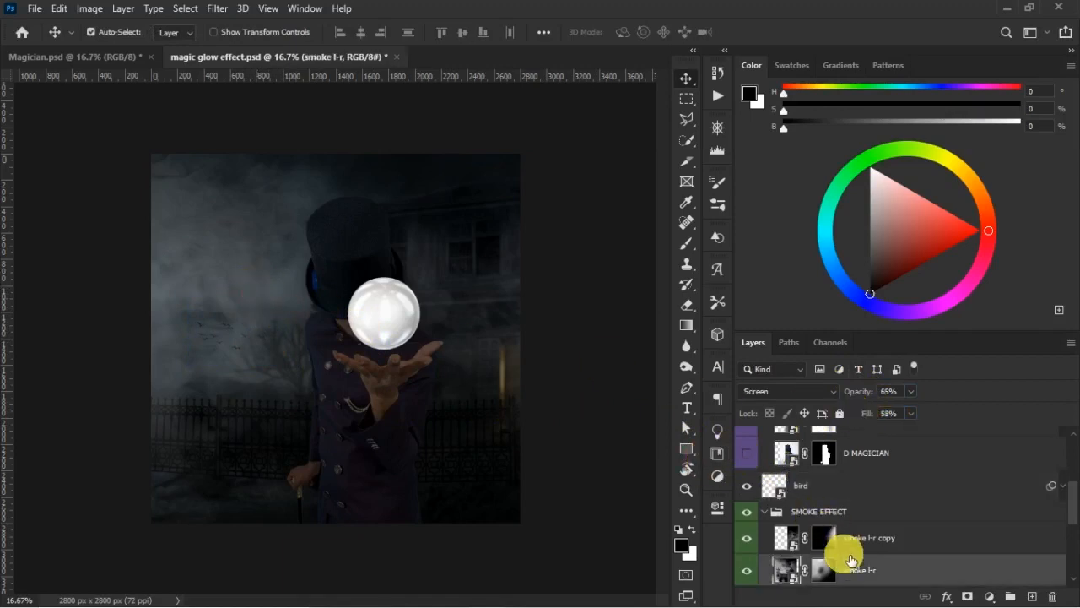
pyautogui.click(823, 570)
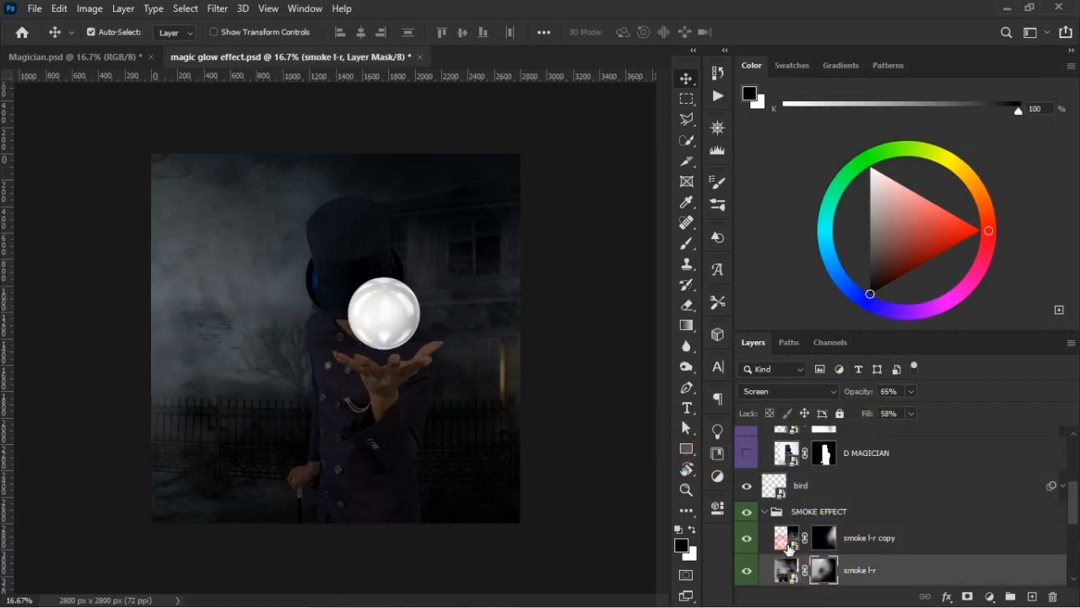
pyautogui.press('b')
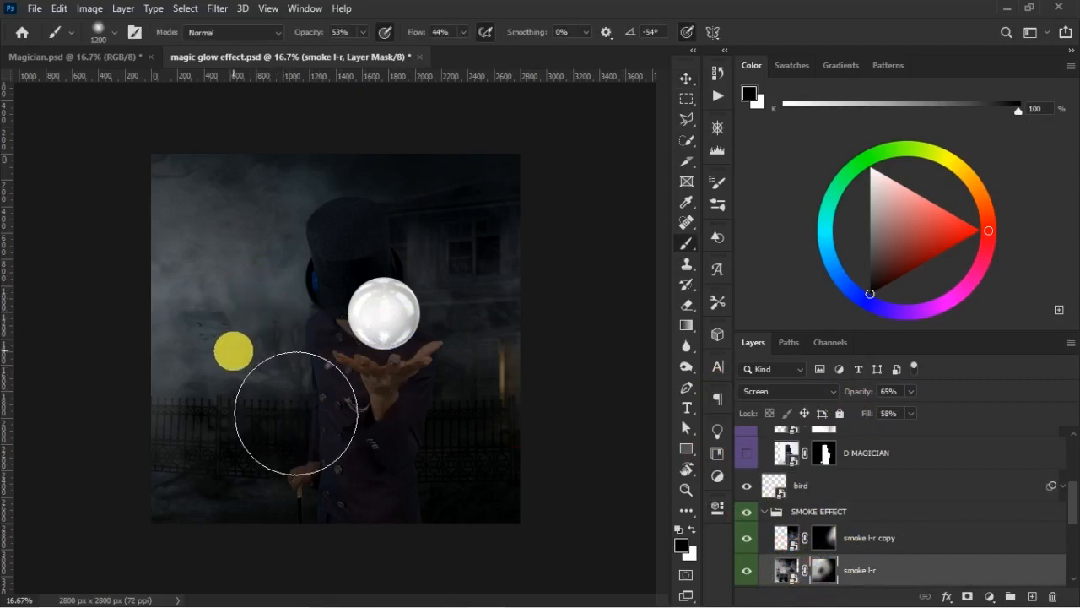
pyautogui.moveTo(296, 412)
pyautogui.mouseDown()
pyautogui.moveTo(331, 382)
pyautogui.moveTo(299, 360)
pyautogui.moveTo(336, 362)
pyautogui.moveTo(313, 443)
pyautogui.moveTo(431, 588)
pyautogui.moveTo(500, 493)
pyautogui.mouseUp()
pyautogui.press('x')
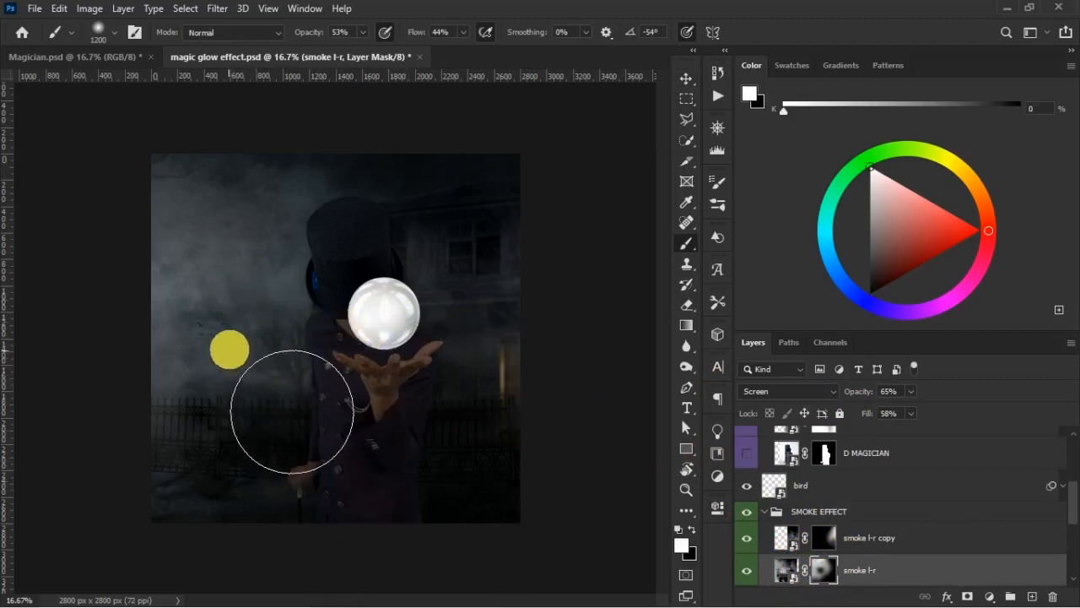
pyautogui.press('[')
pyautogui.press('[')
pyautogui.press('[')
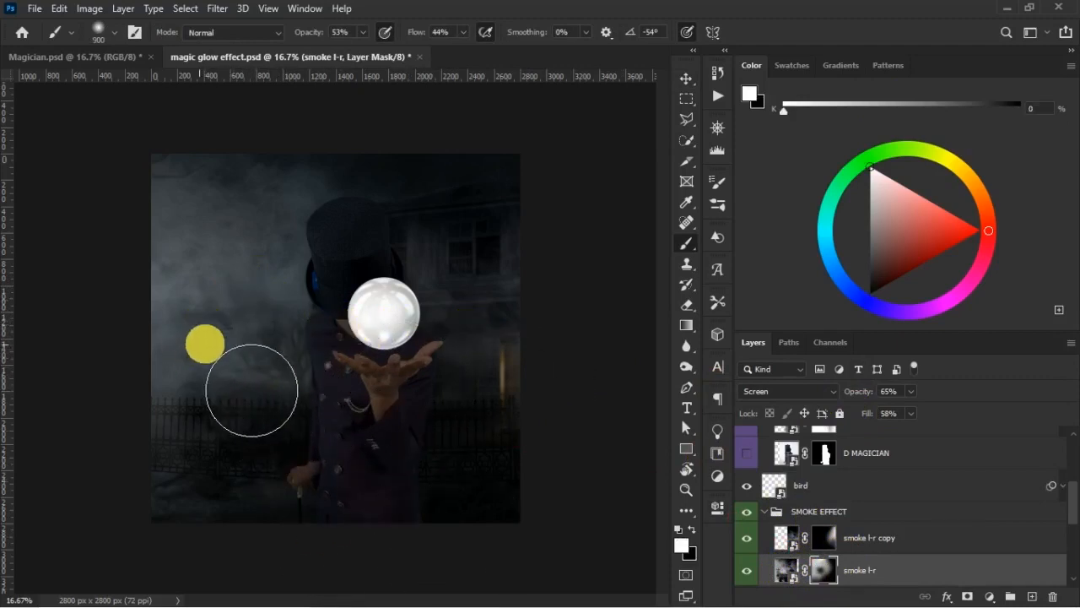
pyautogui.hotkey('ctrl', 's')
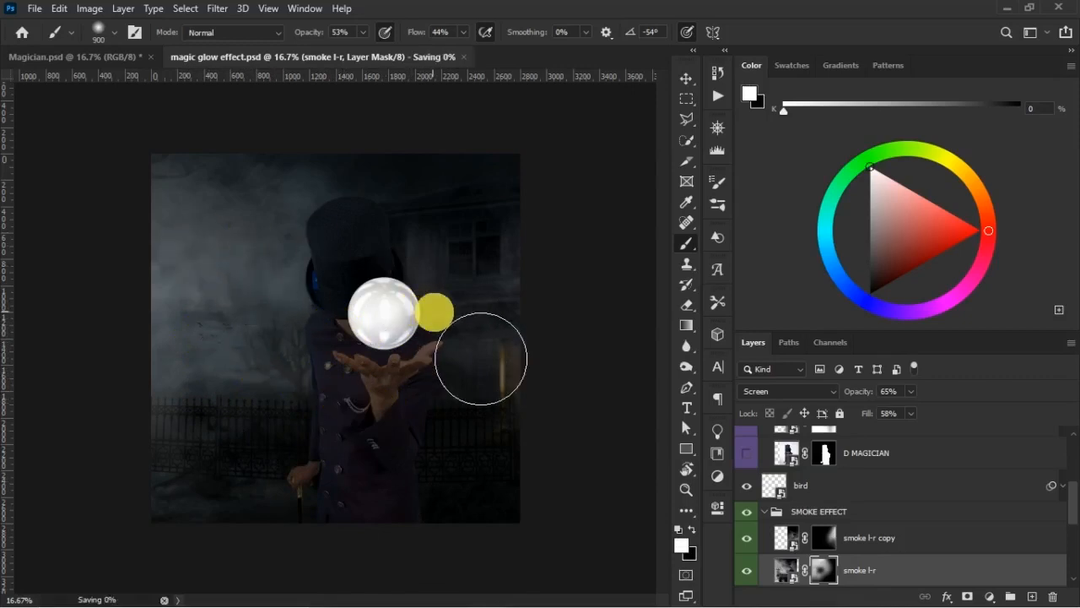
pyautogui.press('v')
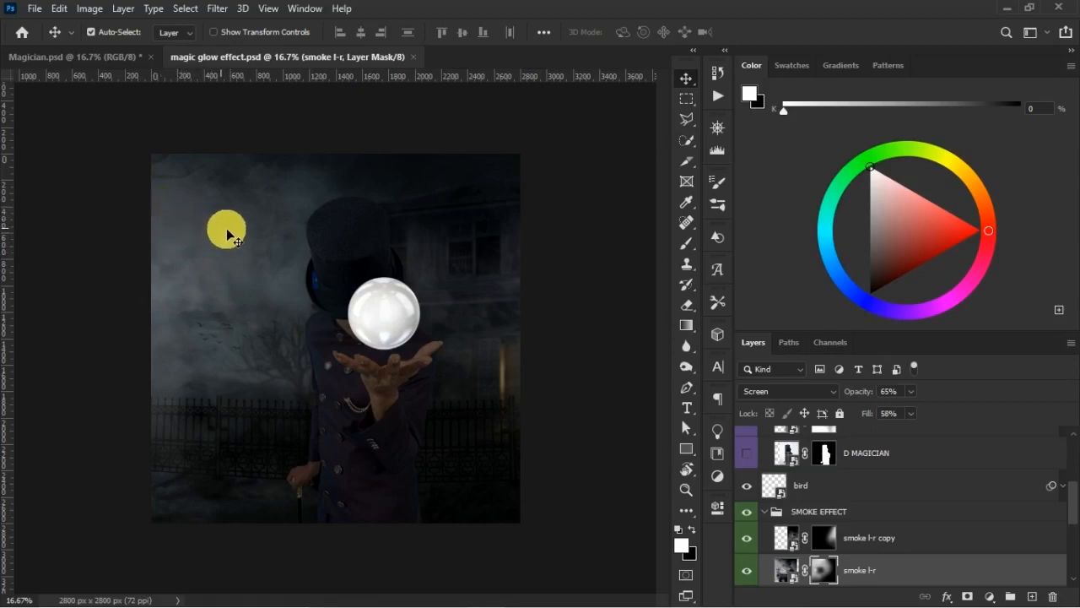
pyautogui.click(346, 249)
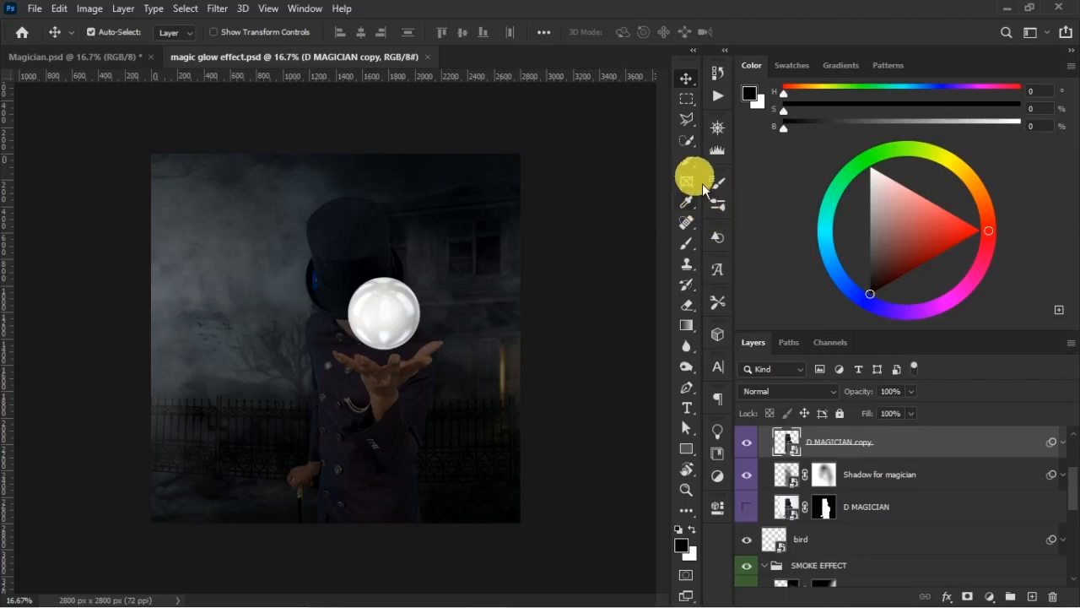
pyautogui.click(1031, 596)
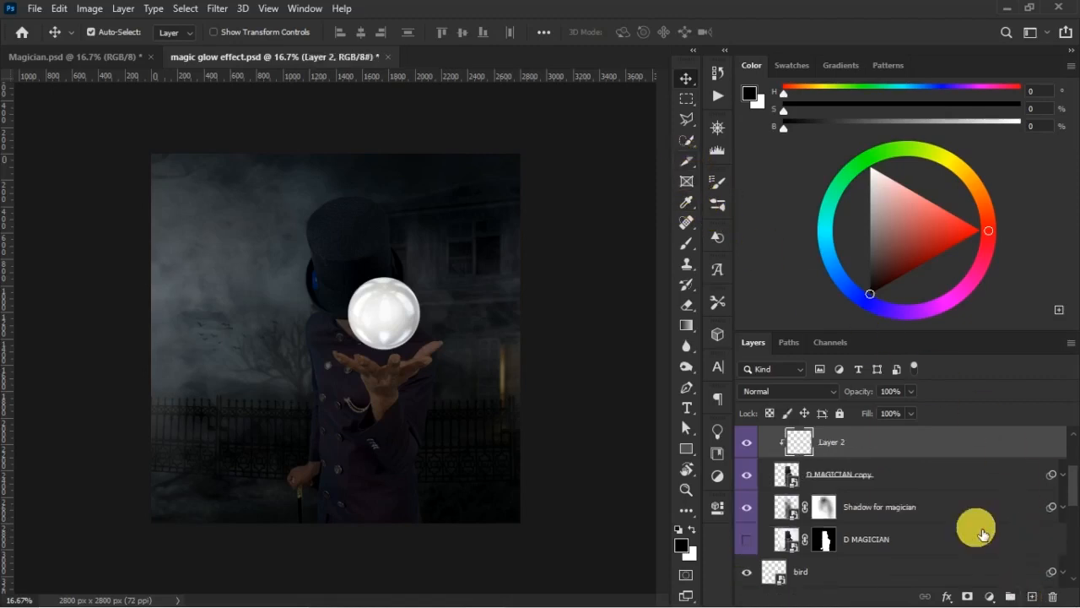
pyautogui.keyDown('alt'); pyautogui.click(861, 459); pyautogui.keyUp('alt')
pyautogui.hotkey('ctrl', 'alt', 'g')
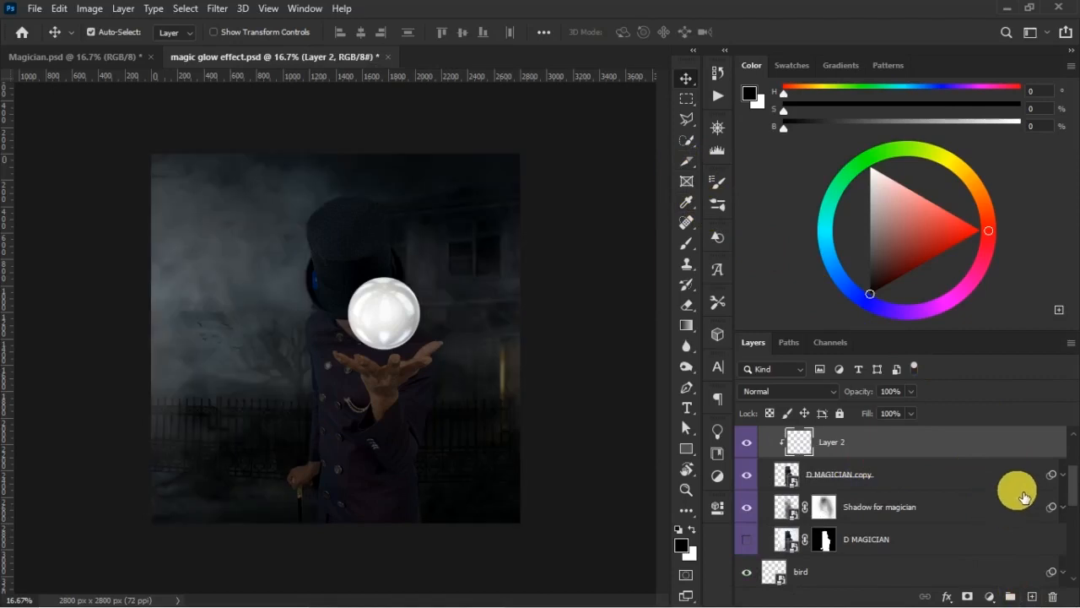
pyautogui.scroll(-3, 1061, 495)
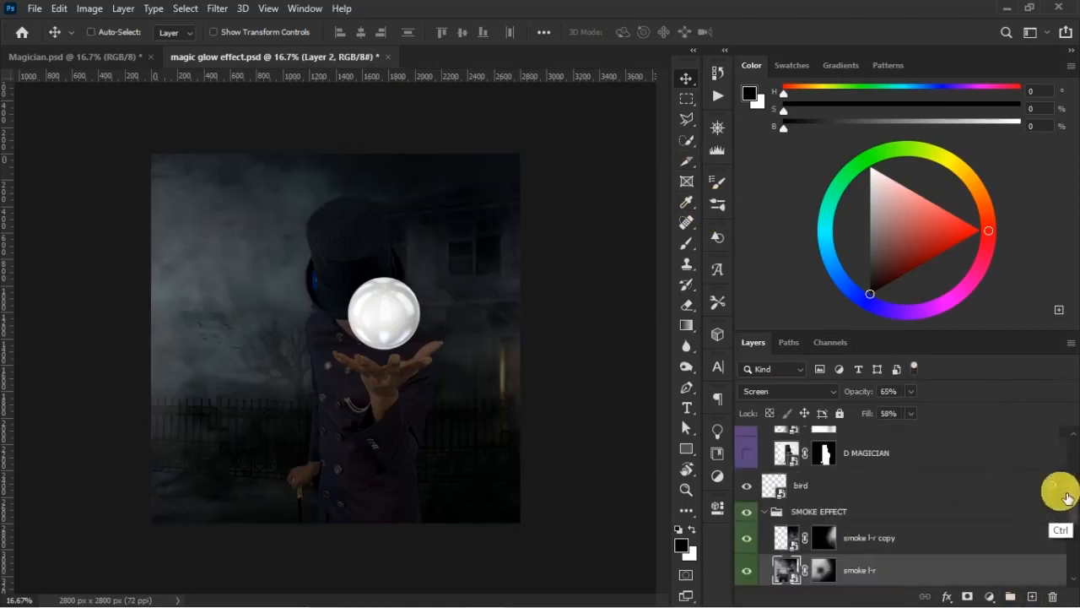
pyautogui.click(907, 540)
pyautogui.scroll(4, 1047, 499)
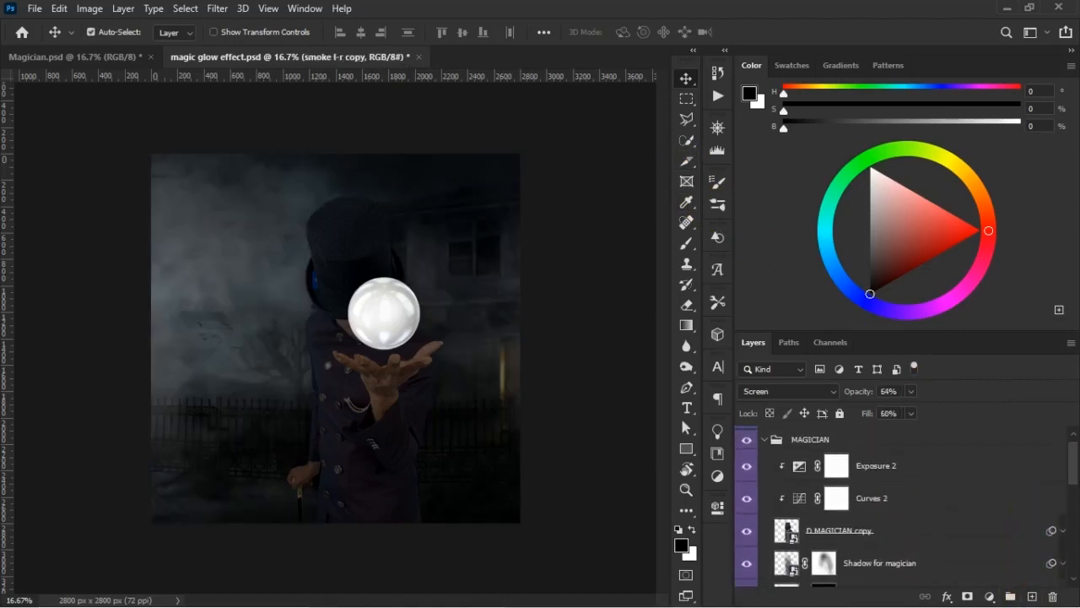
# - Add a new layer above Exposure 2, paint soft white light down the magician's left side at 900 px, and undo the last stroke
pyautogui.click(947, 479)
pyautogui.click(1031, 596)
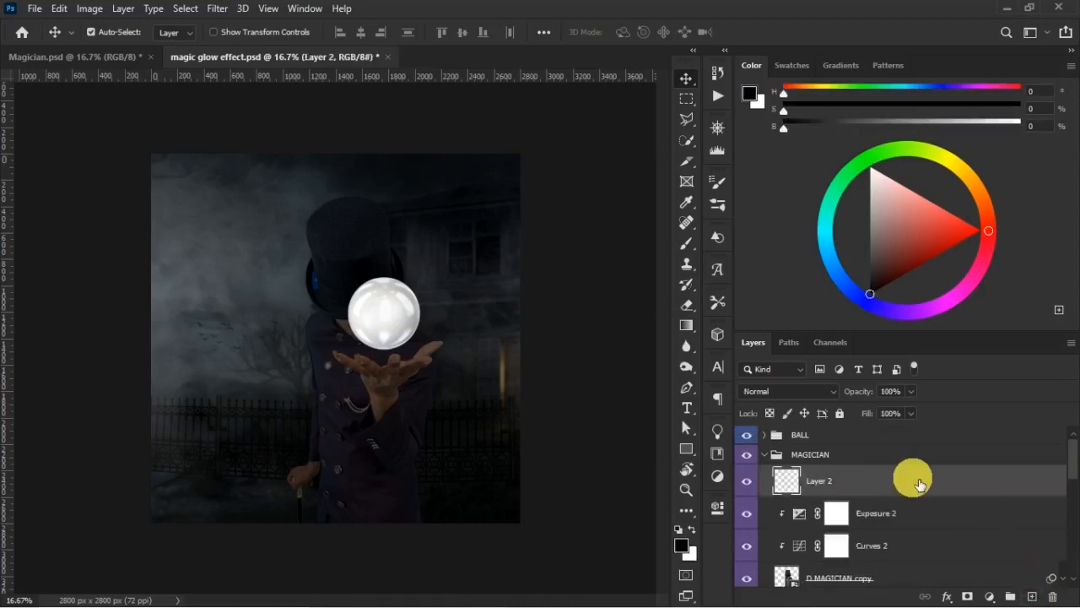
pyautogui.press('b')
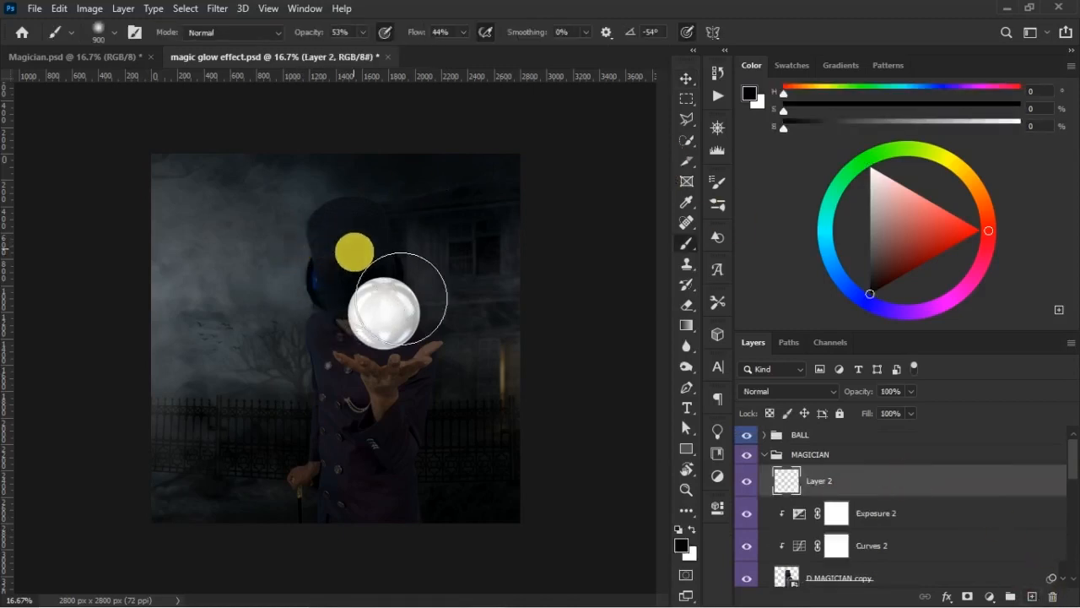
pyautogui.press('x')
pyautogui.moveTo(329, 228); pyautogui.dragTo(306, 422)
pyautogui.moveTo(363, 270)
pyautogui.mouseDown()
pyautogui.moveTo(352, 315)
pyautogui.moveTo(195, 278)
pyautogui.moveTo(168, 309)
pyautogui.mouseUp()
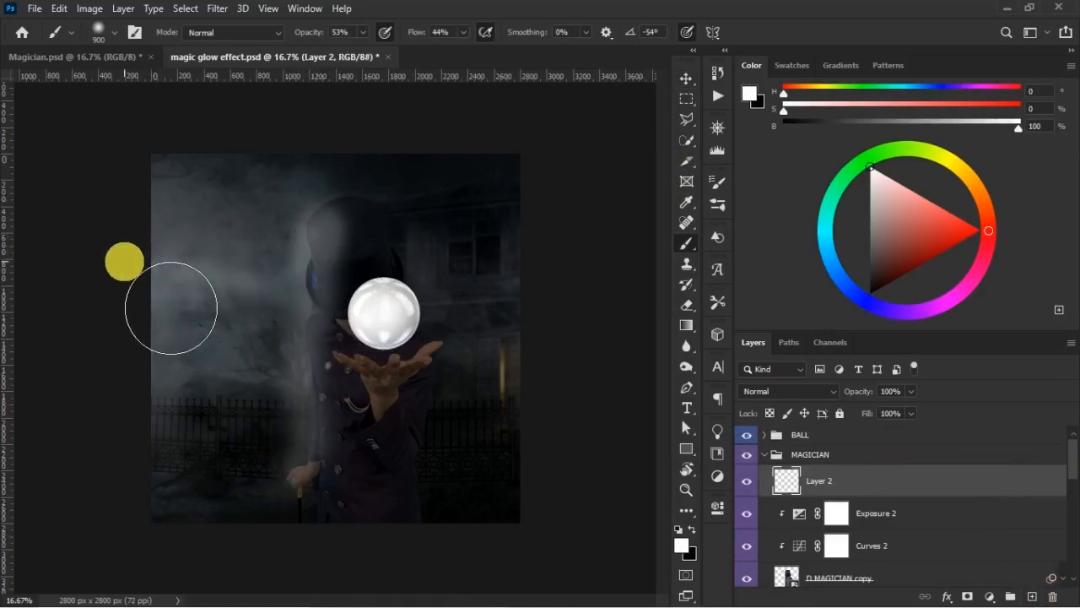
pyautogui.hotkey('ctrl', 'z')
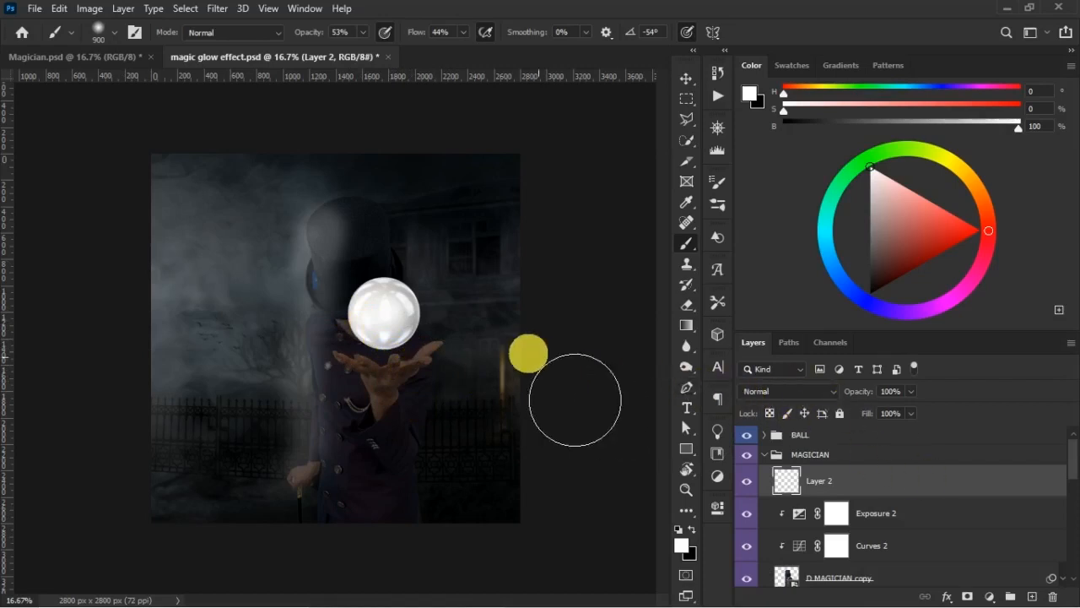
# - Draw a white arrow pointing at the magician's hat with a 35 px brush at 100% opacity and flow, and enlarge the brush to 40 px
pyautogui.press('p')
pyautogui.press('b')
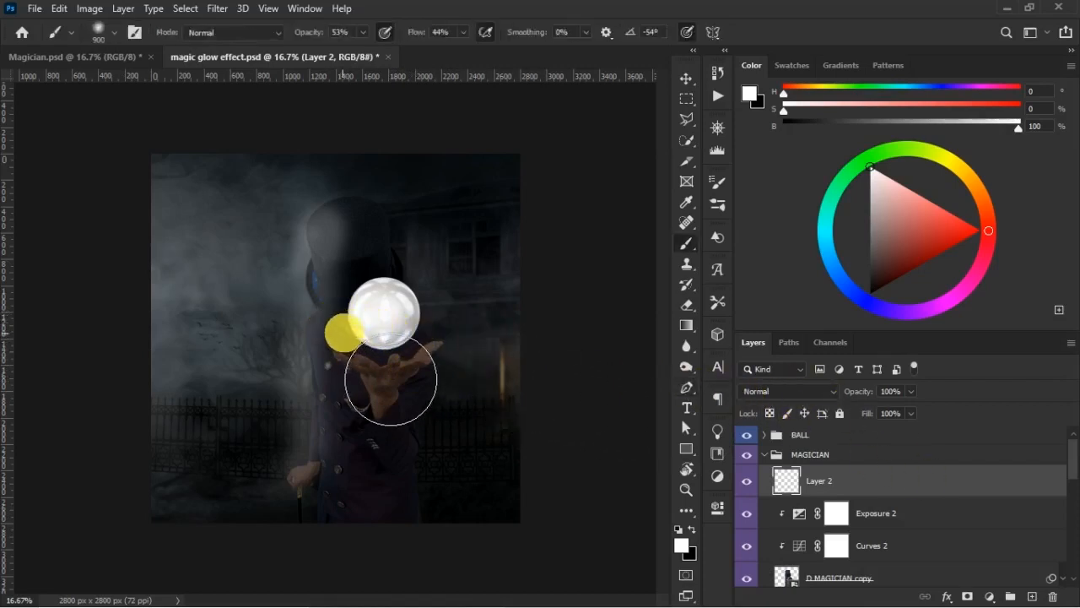
pyautogui.press('[')
pyautogui.press('[')
pyautogui.press('[')
pyautogui.press('[')
pyautogui.press('[')
pyautogui.press('[')
pyautogui.press('[')
pyautogui.press('[')
pyautogui.press('[')
pyautogui.press('[')
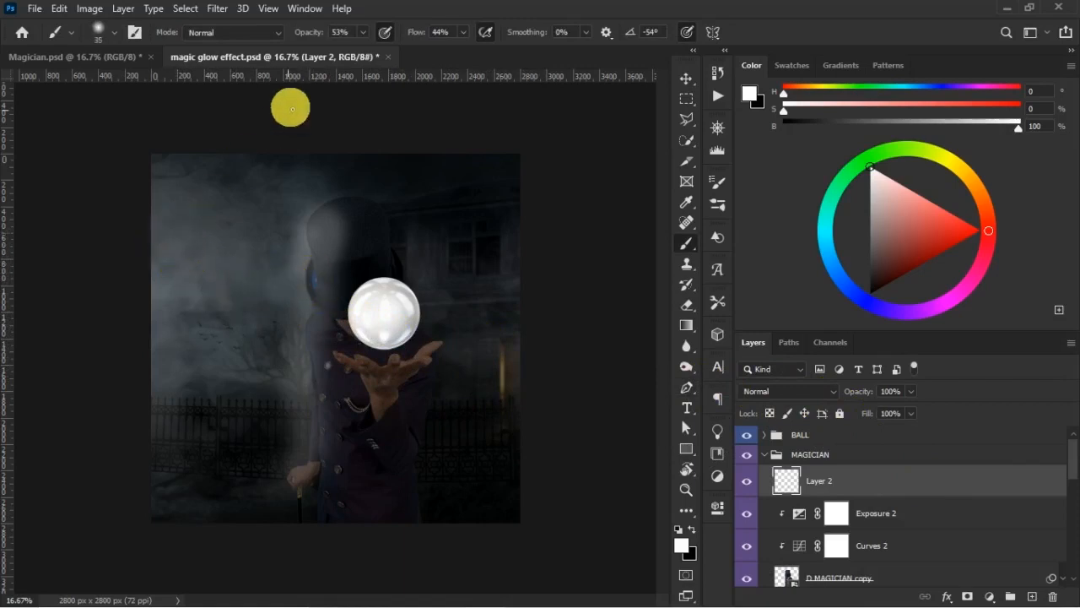
pyautogui.moveTo(311, 35); pyautogui.dragTo(475, 40)
pyautogui.moveTo(170, 226); pyautogui.dragTo(274, 254)
pyautogui.moveTo(251, 236)
pyautogui.mouseDown()
pyautogui.moveTo(275, 255)
pyautogui.moveTo(252, 278)
pyautogui.mouseUp()
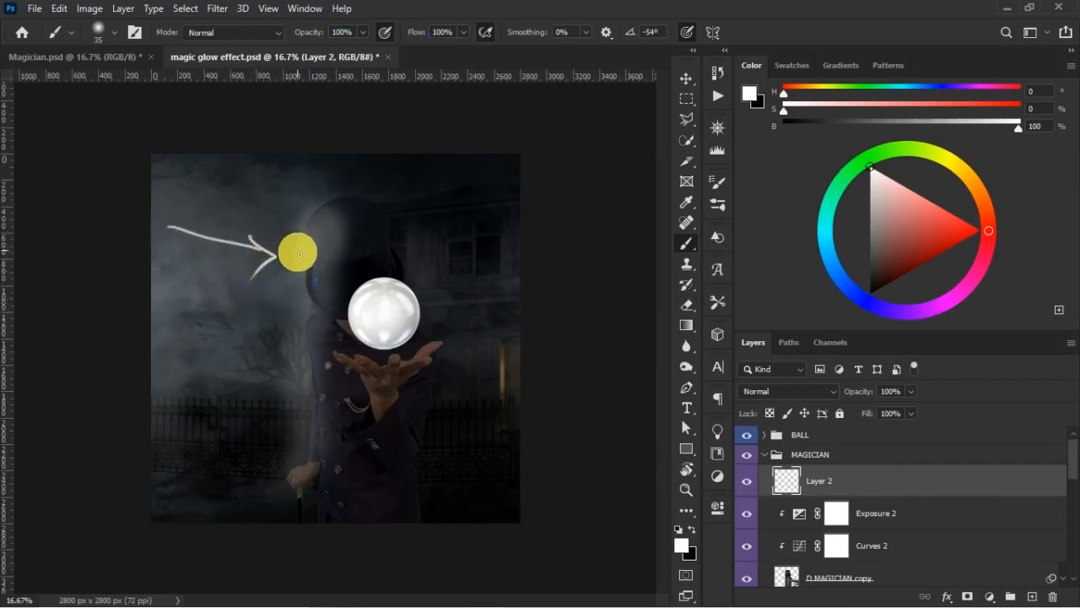
pyautogui.press(']')
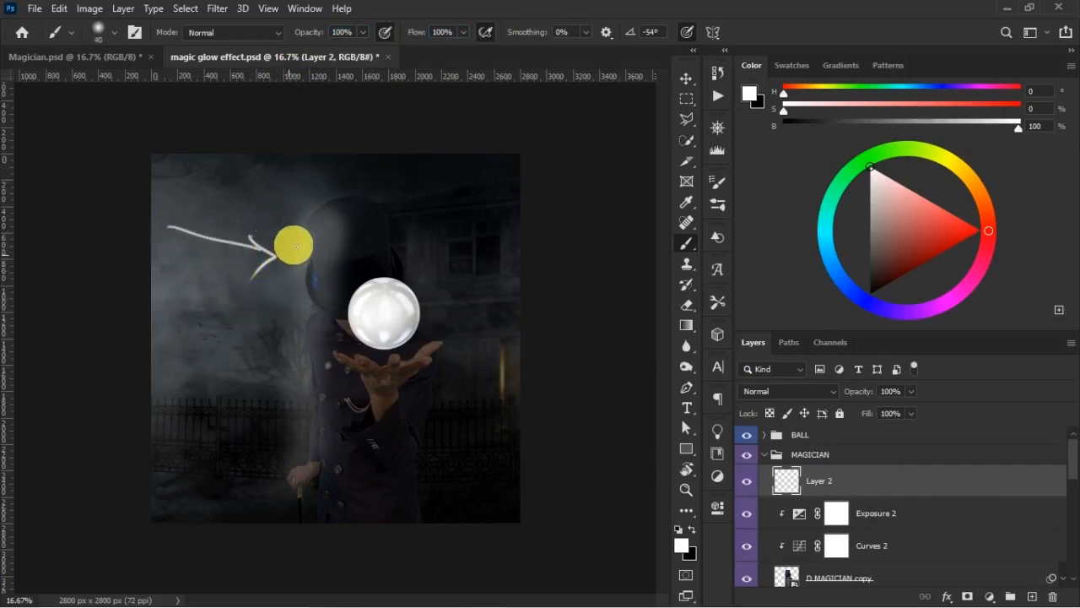
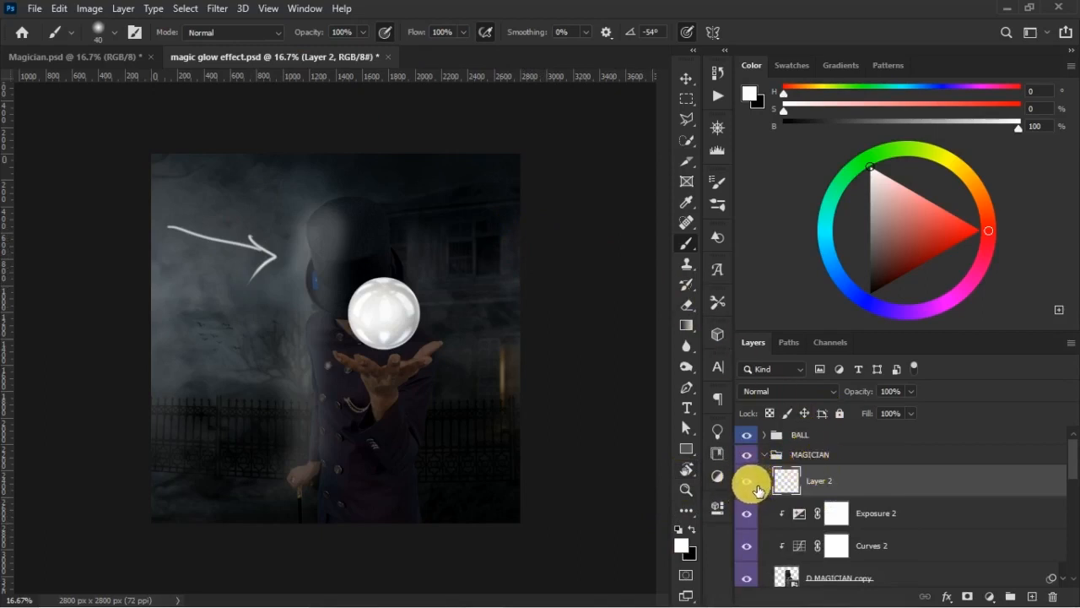
# - Delete the layer holding the white arrow and light strokes, and add a new empty layer above Exposure 2
pyautogui.press('Delete')
pyautogui.click(687, 78)
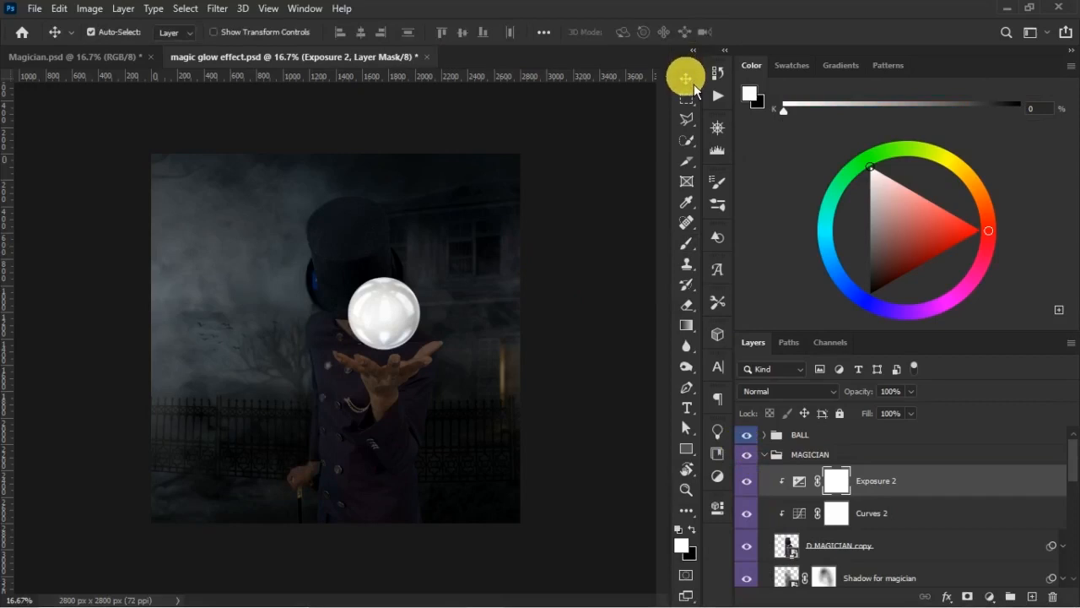
pyautogui.press('b')
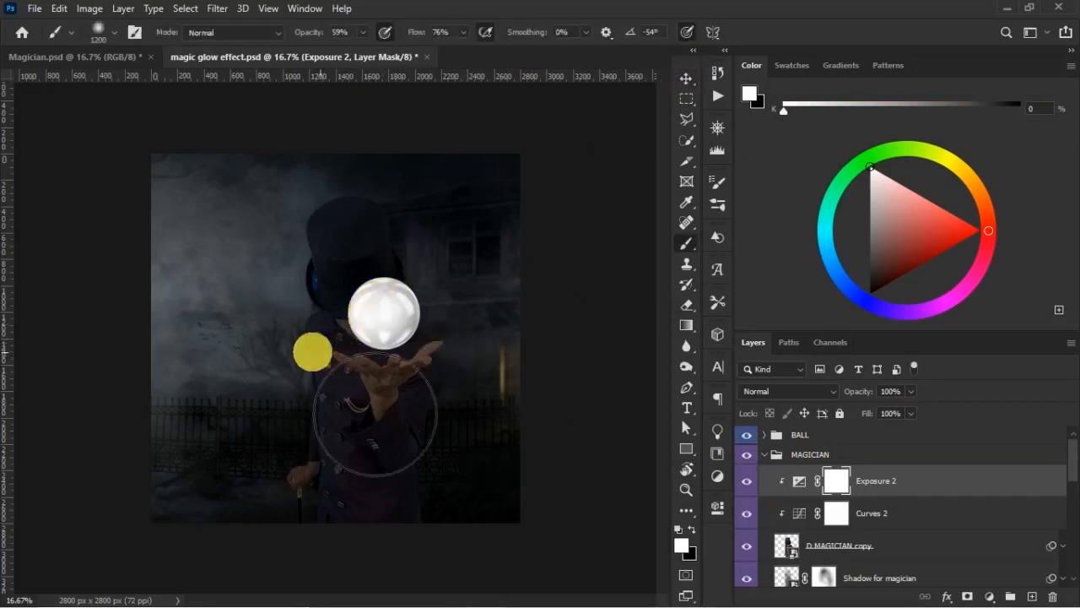
pyautogui.click(1030, 596)
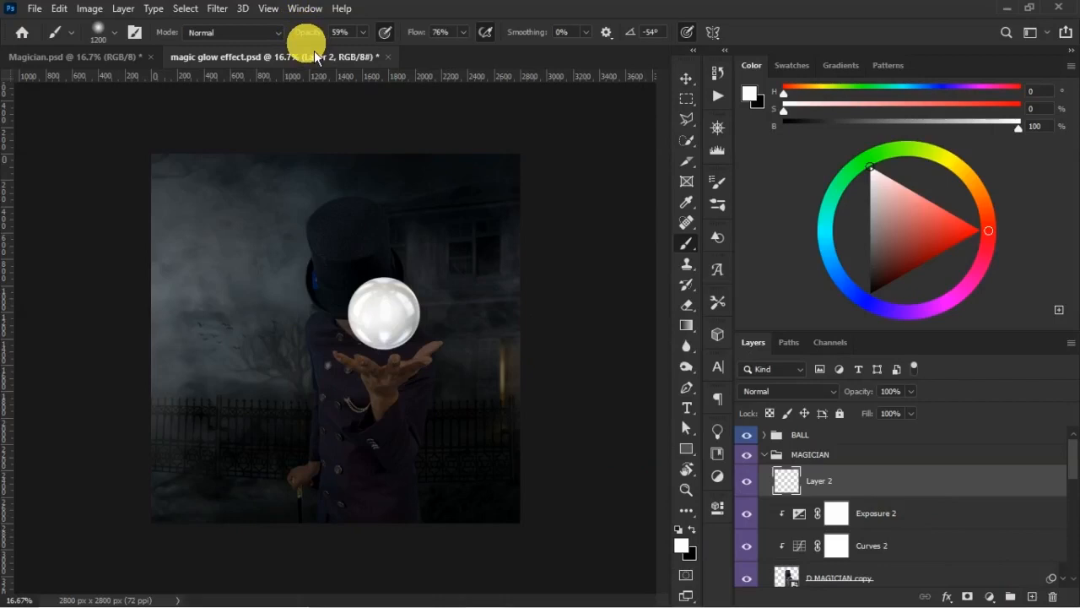
# - Paint soft white light over the hat and down the magician's left side with a 1200 px brush at 67% opacity and 73% flow
pyautogui.moveTo(425, 36); pyautogui.dragTo(420, 37)
pyautogui.moveTo(298, 33); pyautogui.dragTo(303, 34)
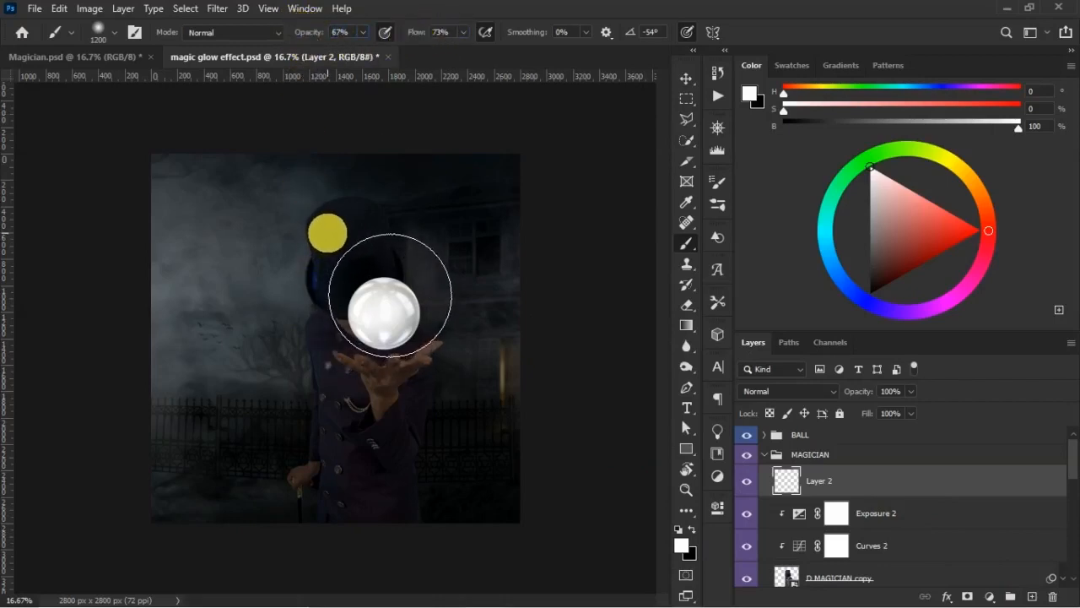
pyautogui.moveTo(329, 228); pyautogui.dragTo(302, 426)
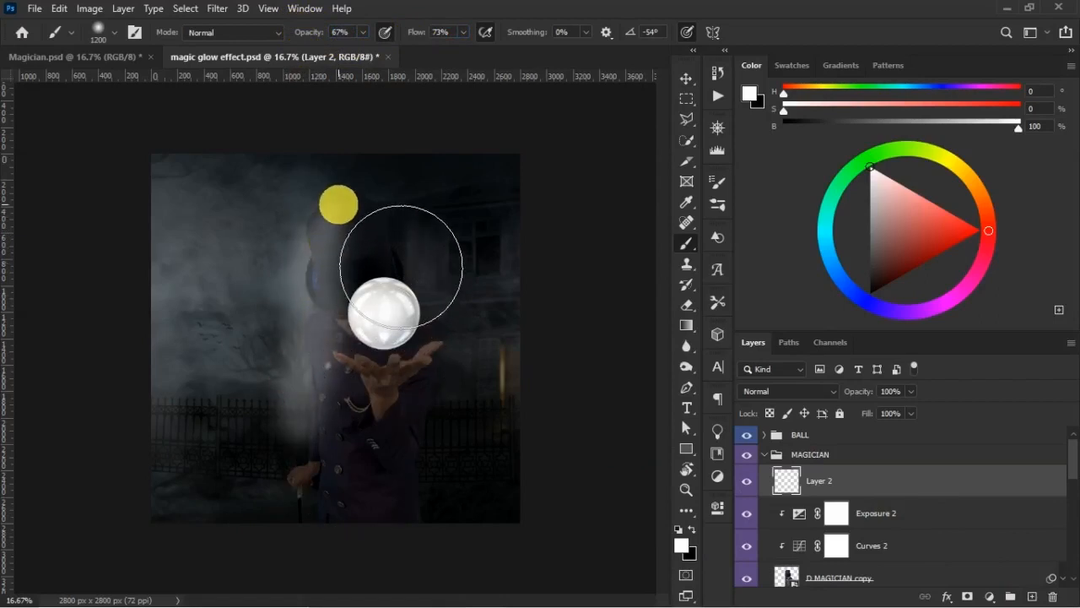
pyautogui.moveTo(339, 204); pyautogui.dragTo(299, 256)
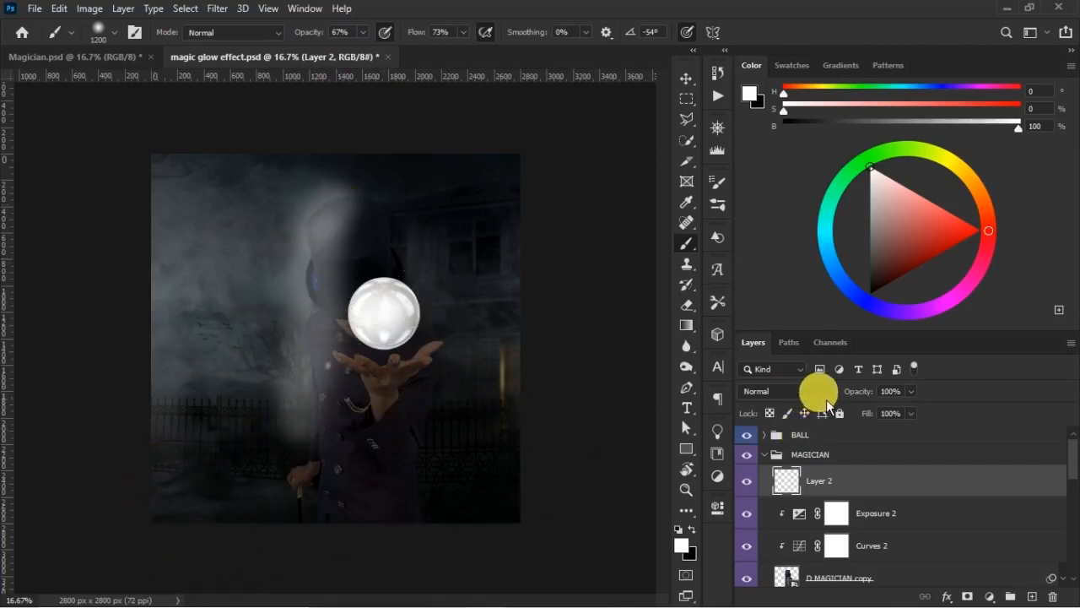
# - Set Layer 2's blend mode to Soft Light and clip it to the magician layer
pyautogui.click(800, 392)
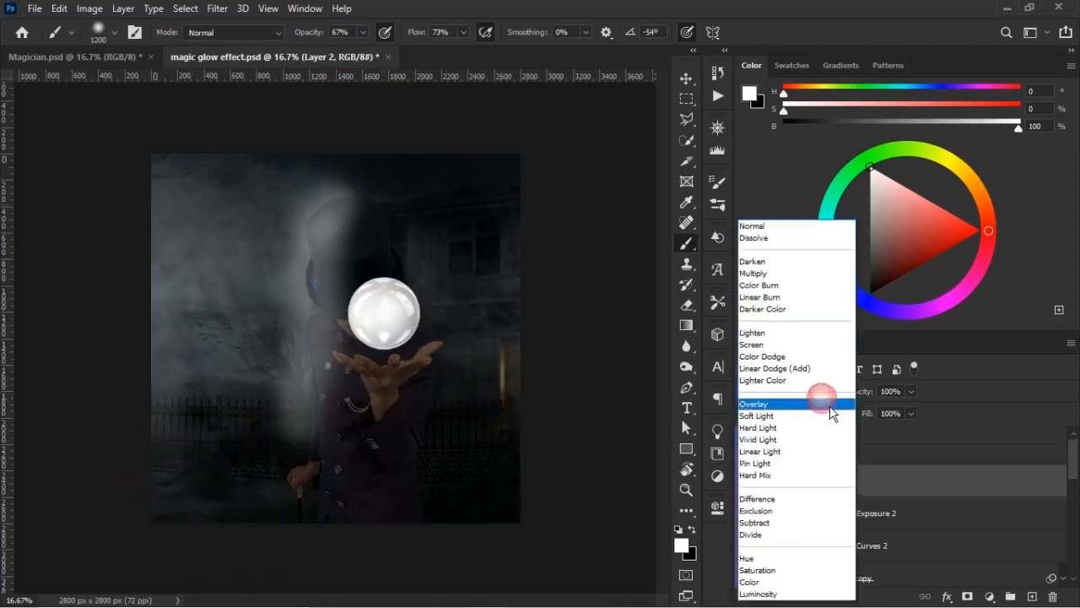
pyautogui.click(784, 417)
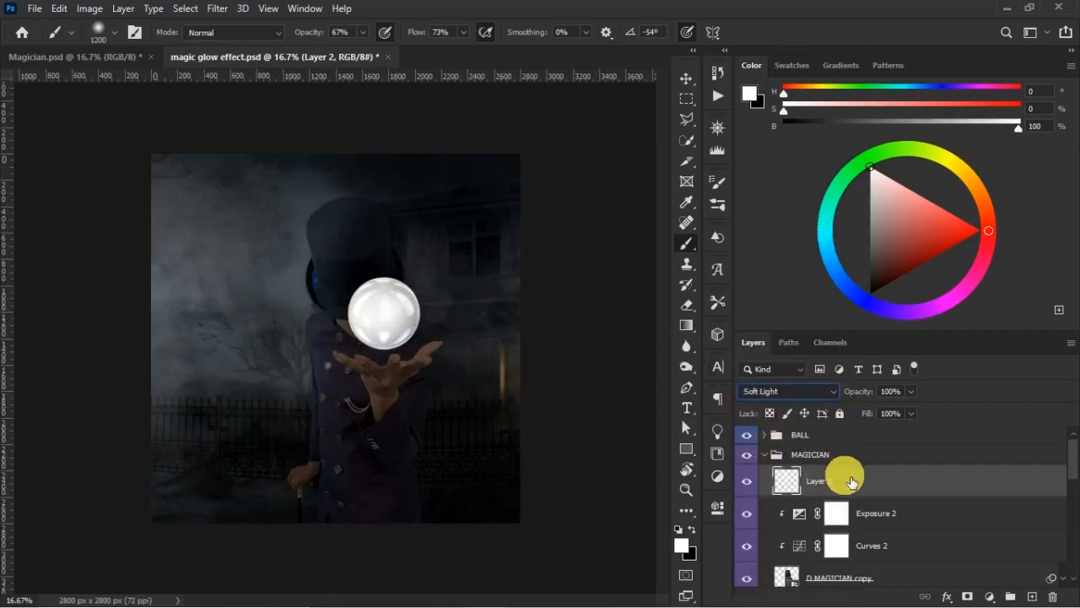
pyautogui.rightClick(901, 498)
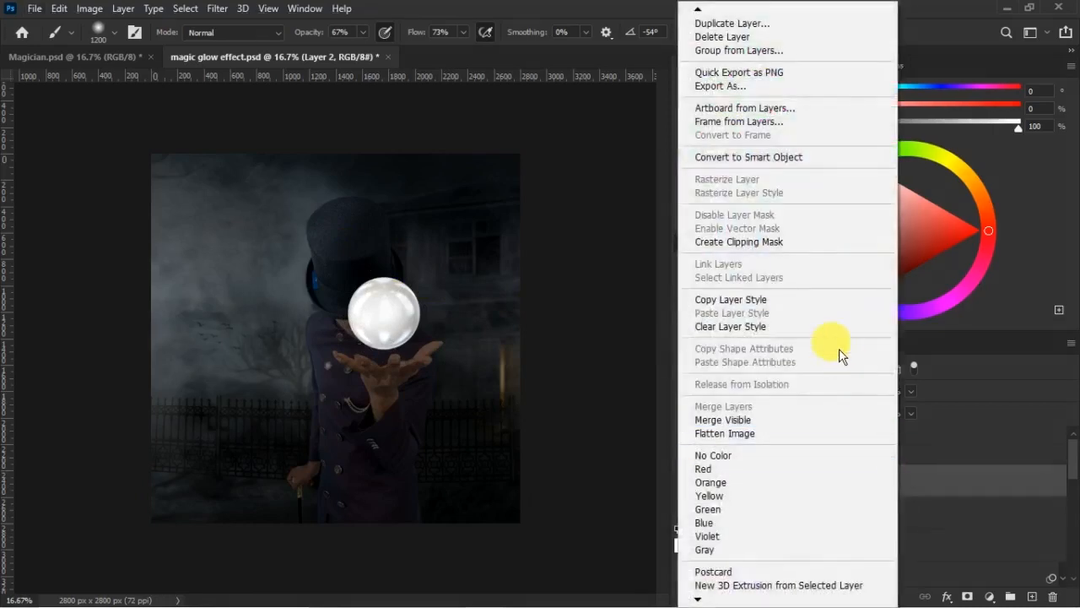
pyautogui.click(763, 243)
# - Lower Layer 2's opacity to 91% and fill to 94%, checking the magician with and without it
pyautogui.click(746, 481)
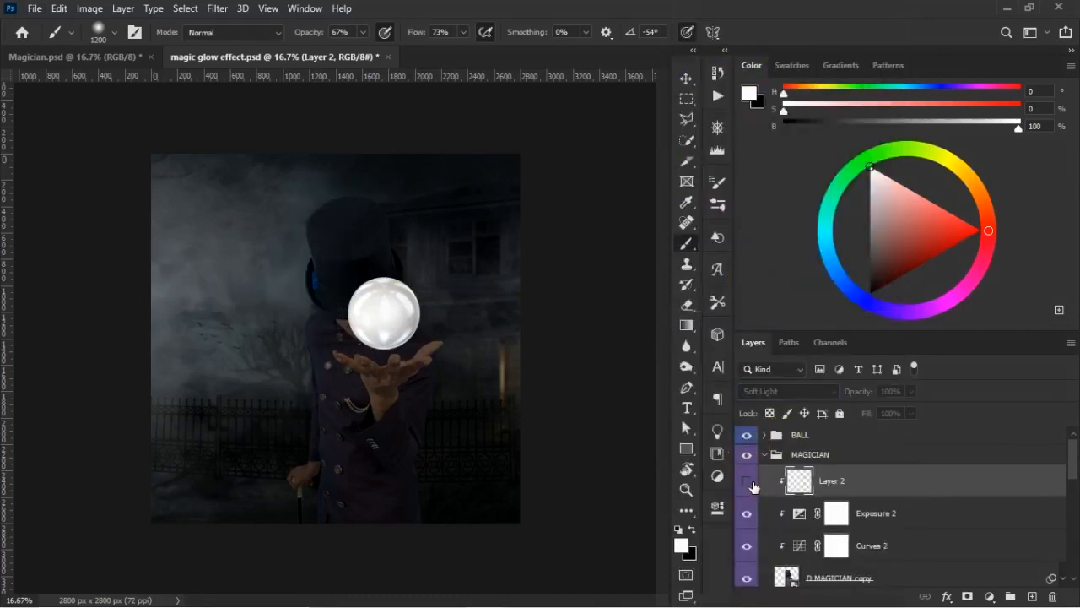
pyautogui.click(751, 483)
pyautogui.click(756, 489)
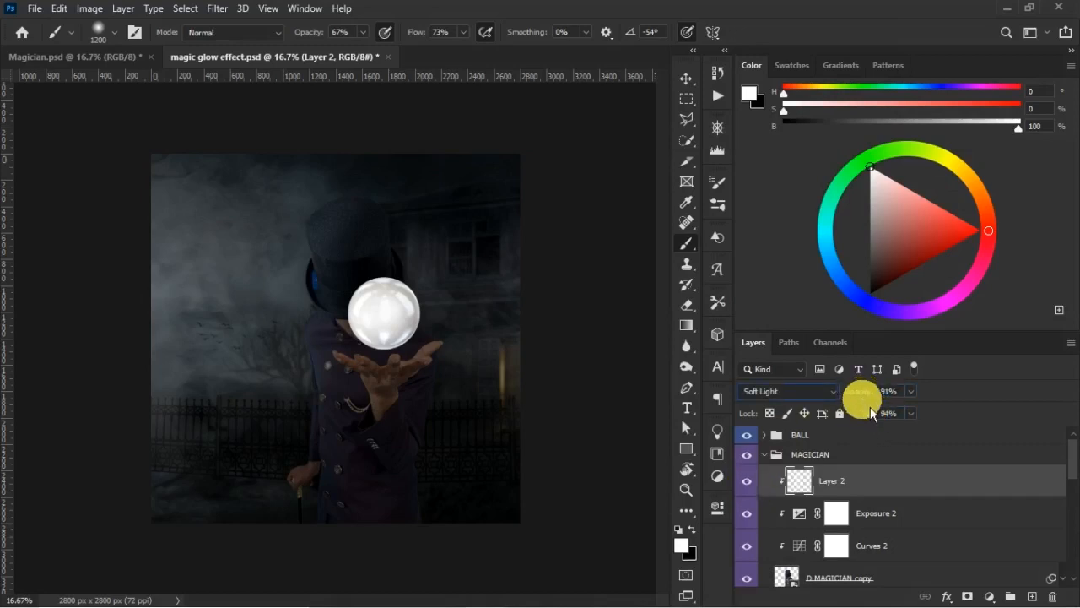
pyautogui.click(751, 485)
pyautogui.click(754, 489)
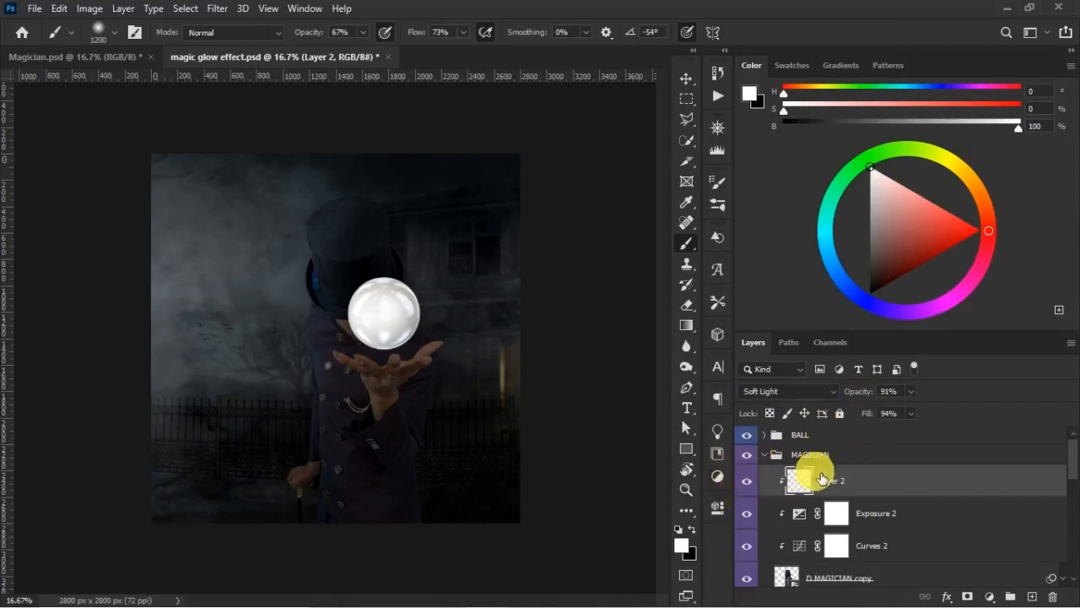
# - Hide Layer 2 and add a Curves adjustment clipped to the magician, raising the RGB curve to brighten him
pyautogui.click(750, 488)
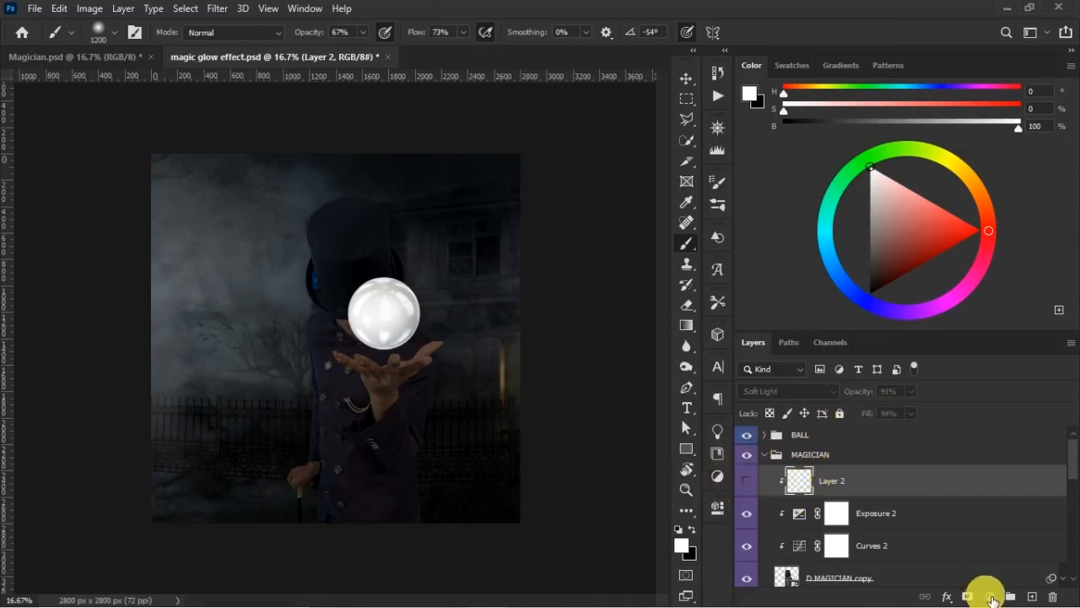
pyautogui.click(989, 597)
pyautogui.click(999, 392)
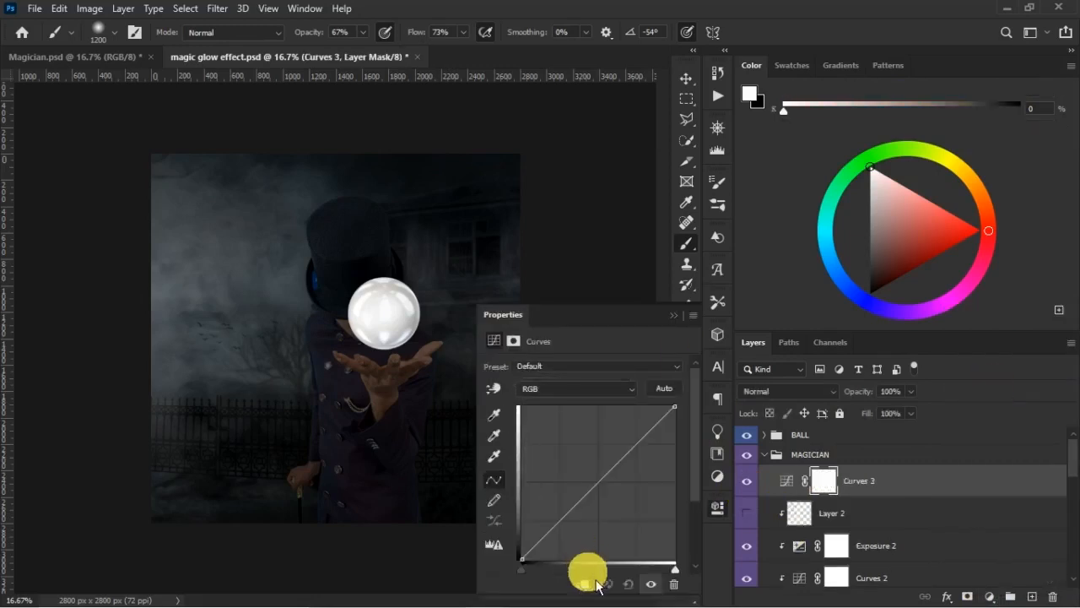
pyautogui.click(590, 588)
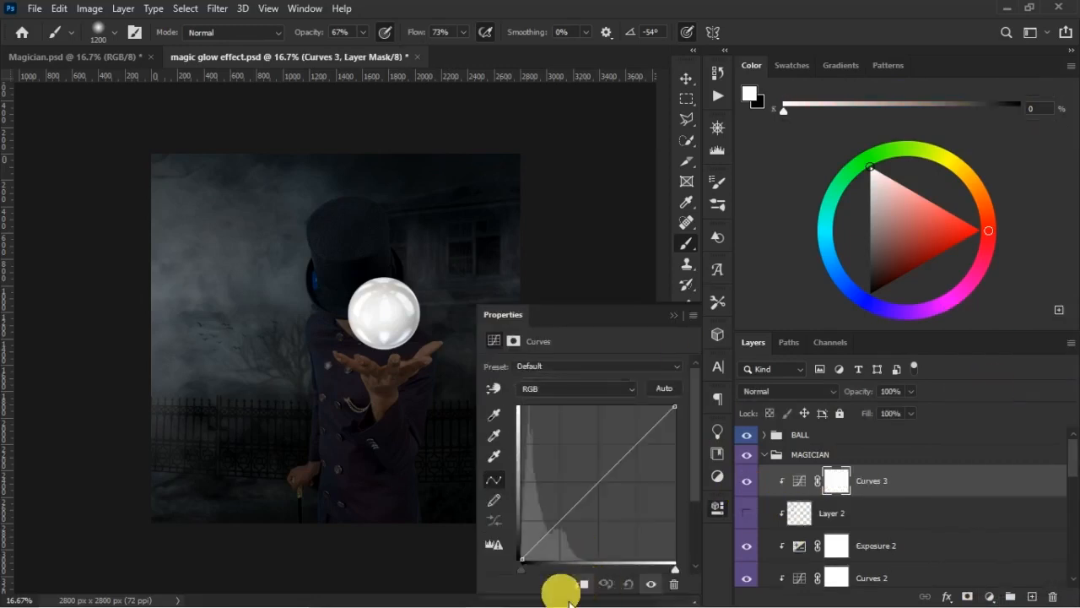
pyautogui.moveTo(605, 486); pyautogui.dragTo(590, 469)
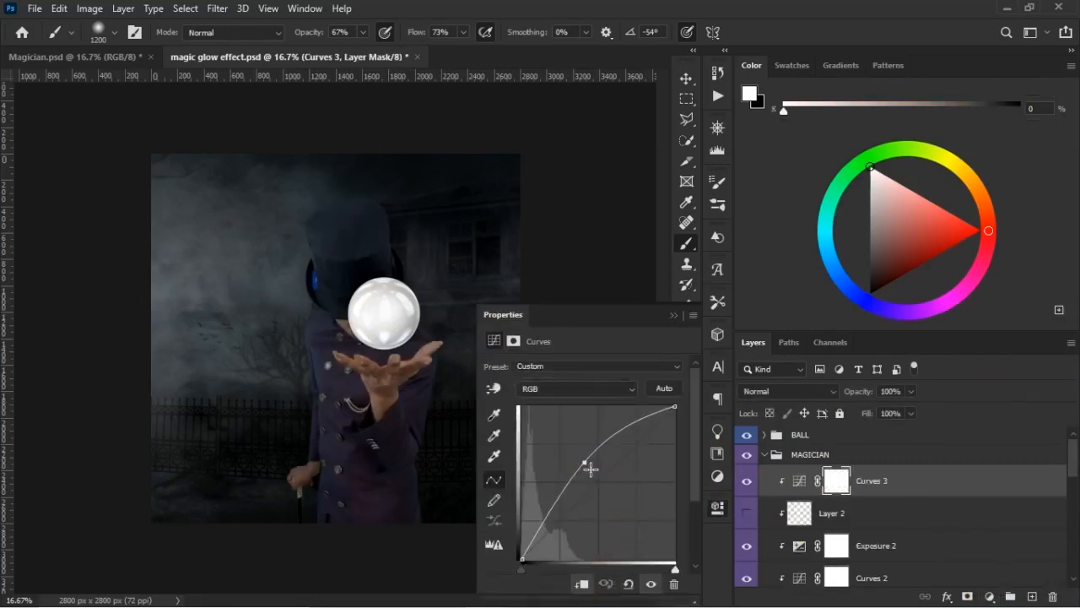
pyautogui.click(681, 324)
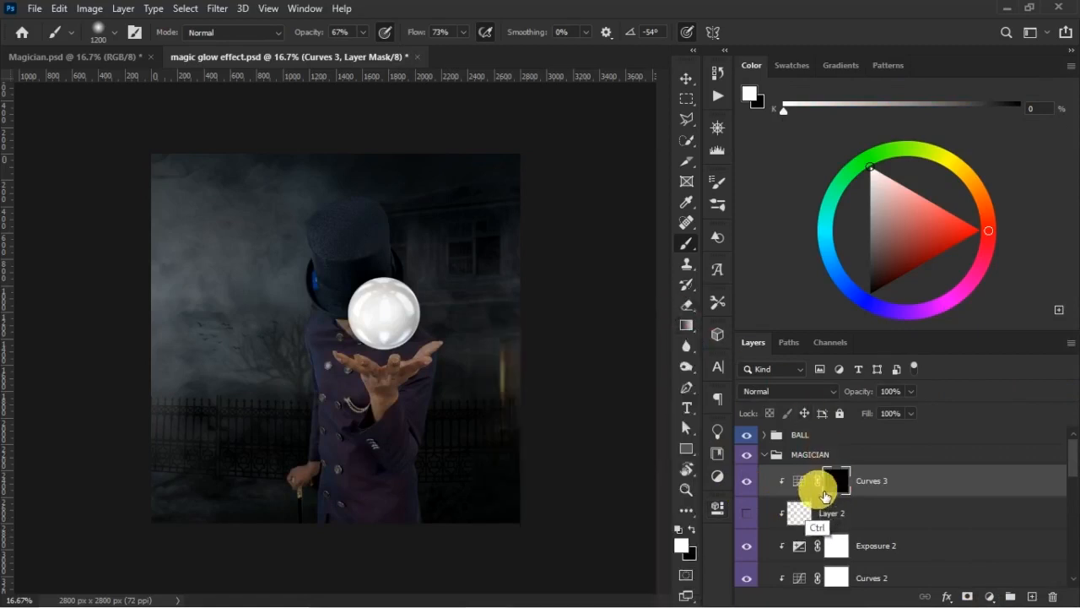
# - Invert the Curves 3 mask to black and paint soft white over the magician's hat and left side
pyautogui.hotkey('ctrl', 'i')
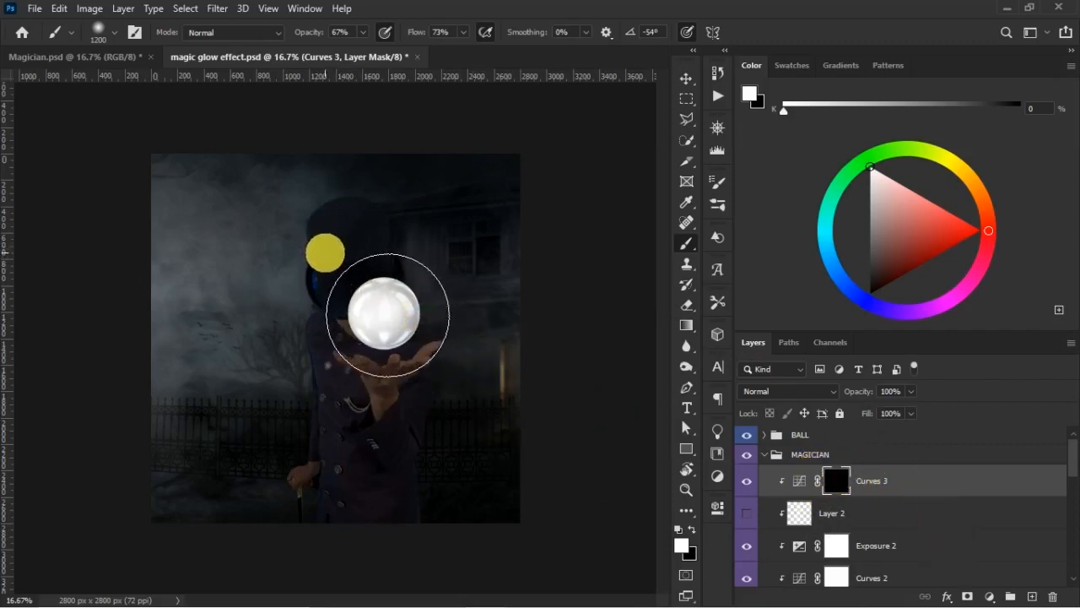
pyautogui.moveTo(381, 311)
pyautogui.mouseDown()
pyautogui.moveTo(387, 279)
pyautogui.moveTo(353, 381)
pyautogui.moveTo(355, 421)
pyautogui.moveTo(378, 277)
pyautogui.mouseUp()
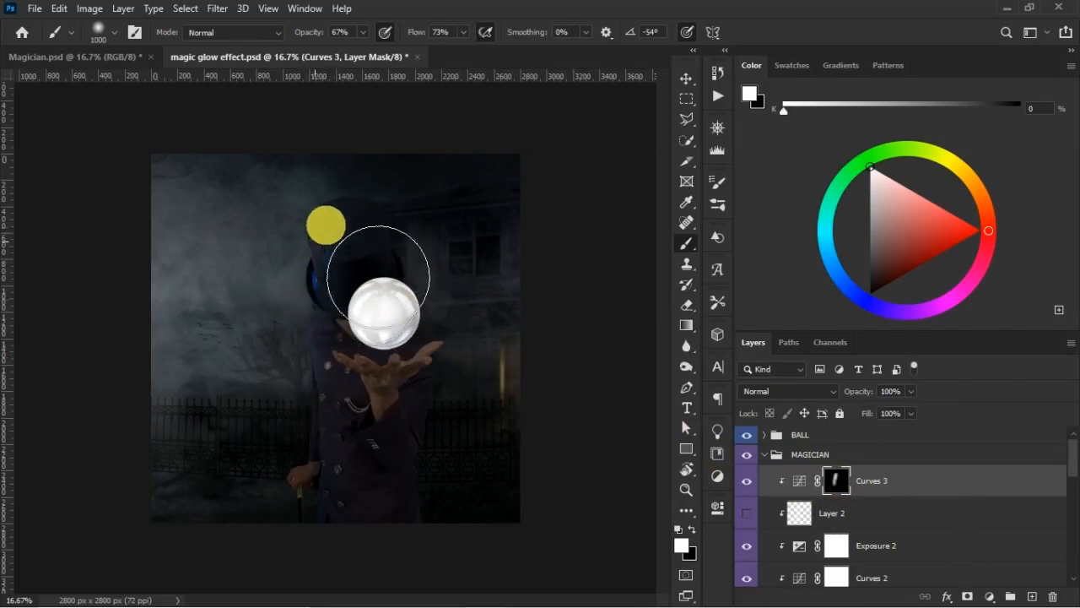
# - Compare the Curves 3 and Layer 2 lighting by switching their visibility, show Layer 2, and delete Curves 3
pyautogui.click(746, 512)
pyautogui.click(748, 481)
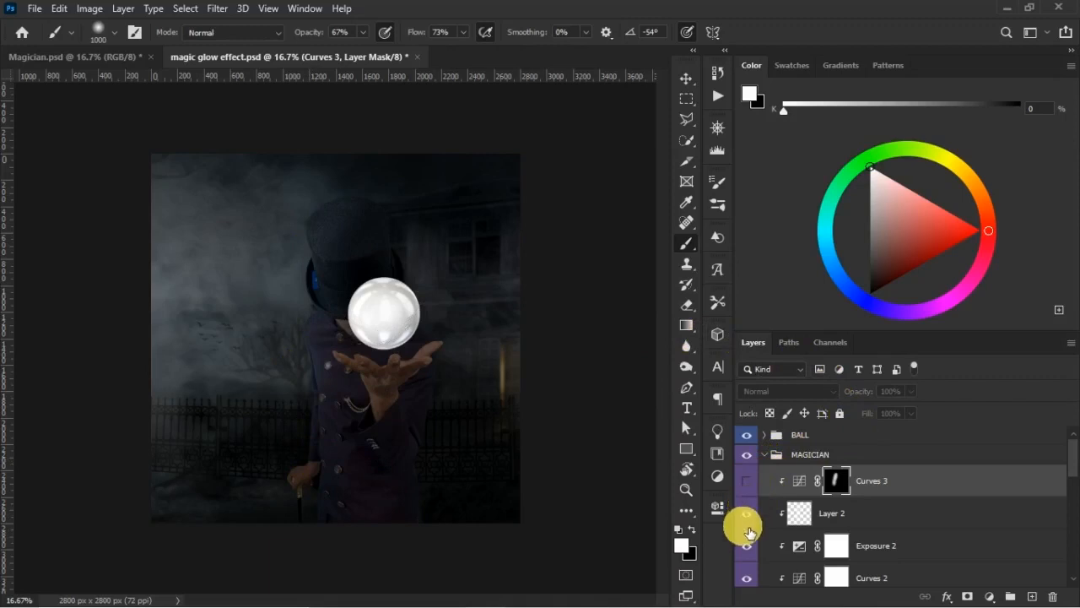
pyautogui.click(748, 481)
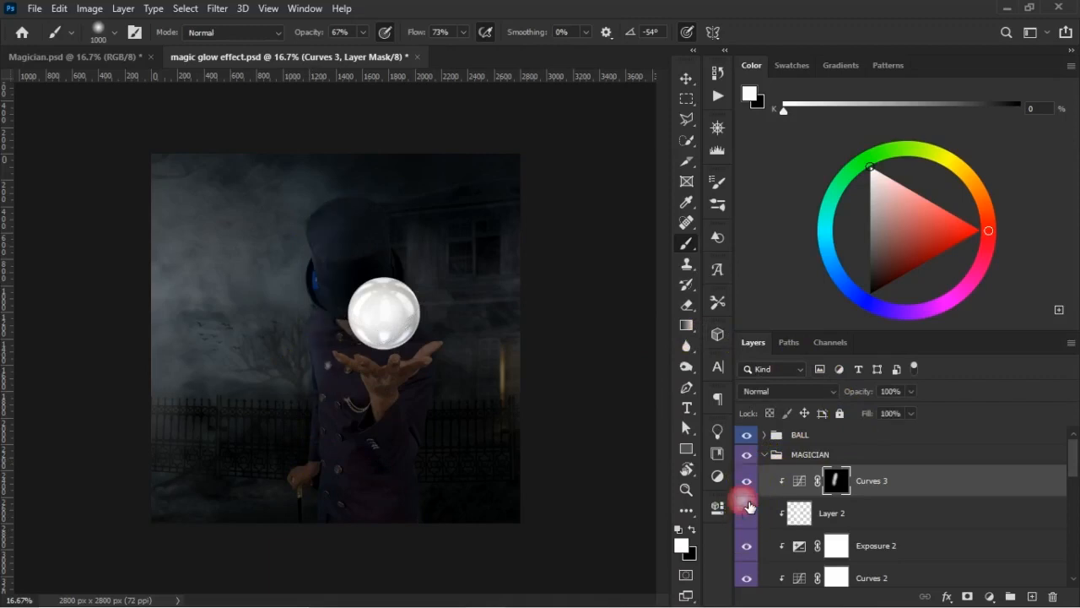
pyautogui.moveTo(746, 517); pyautogui.dragTo(748, 482)
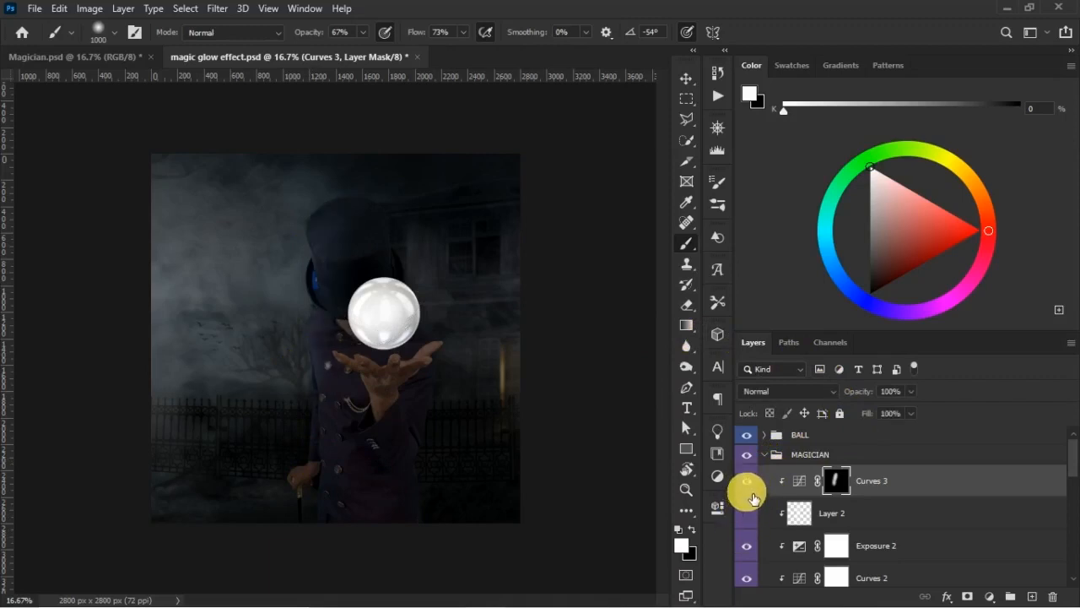
pyautogui.click(746, 513)
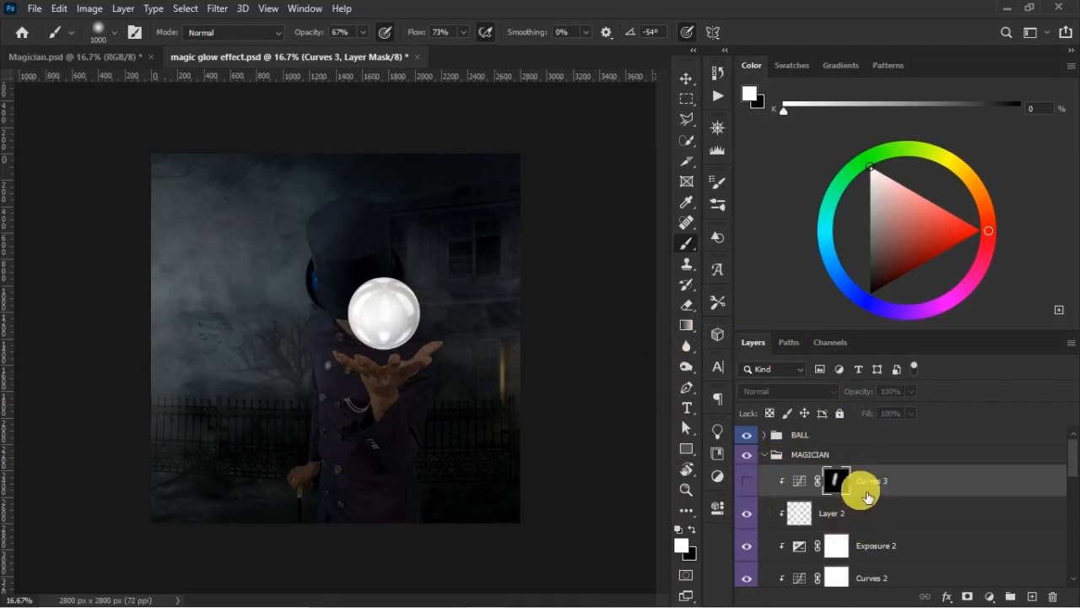
pyautogui.click(860, 499)
pyautogui.click(899, 482)
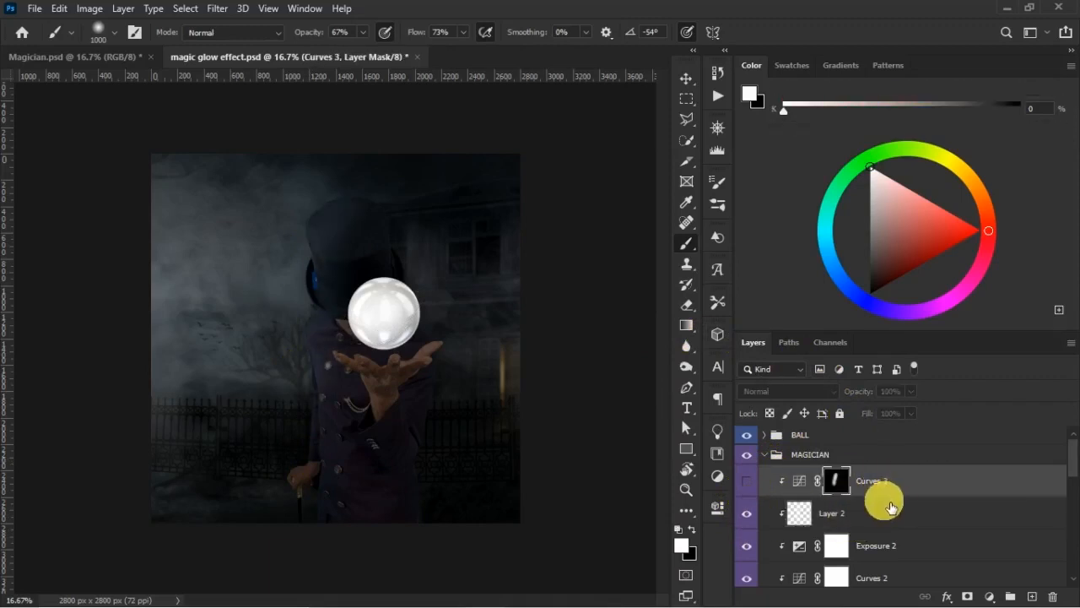
pyautogui.press('Delete')
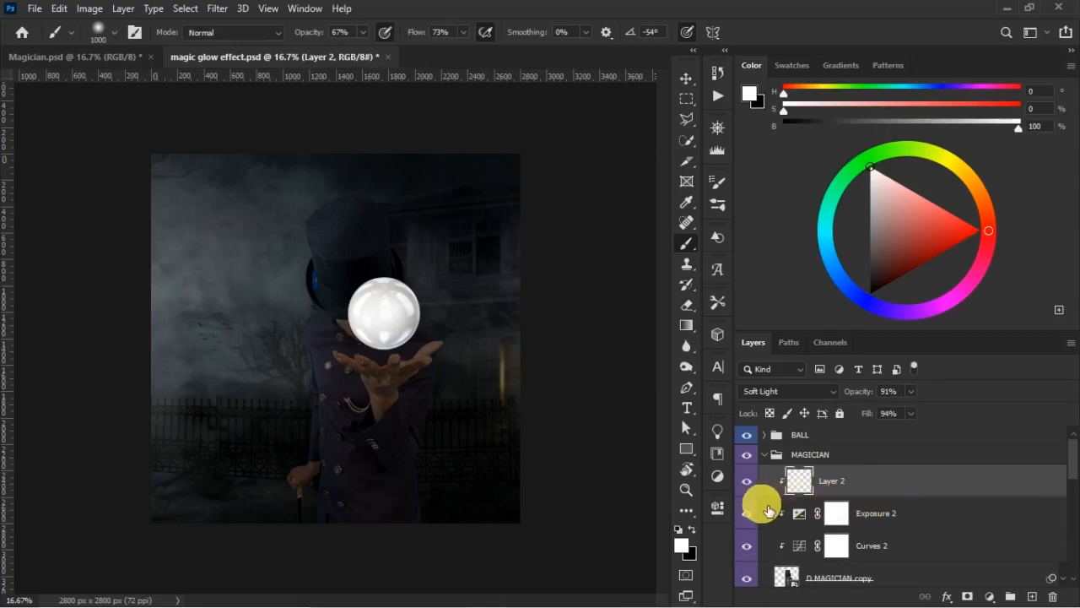
# - Check the magician with and without Layer 2, then save the document
pyautogui.click(748, 481)
pyautogui.click(747, 481)
pyautogui.hotkey('ctrl', 's')
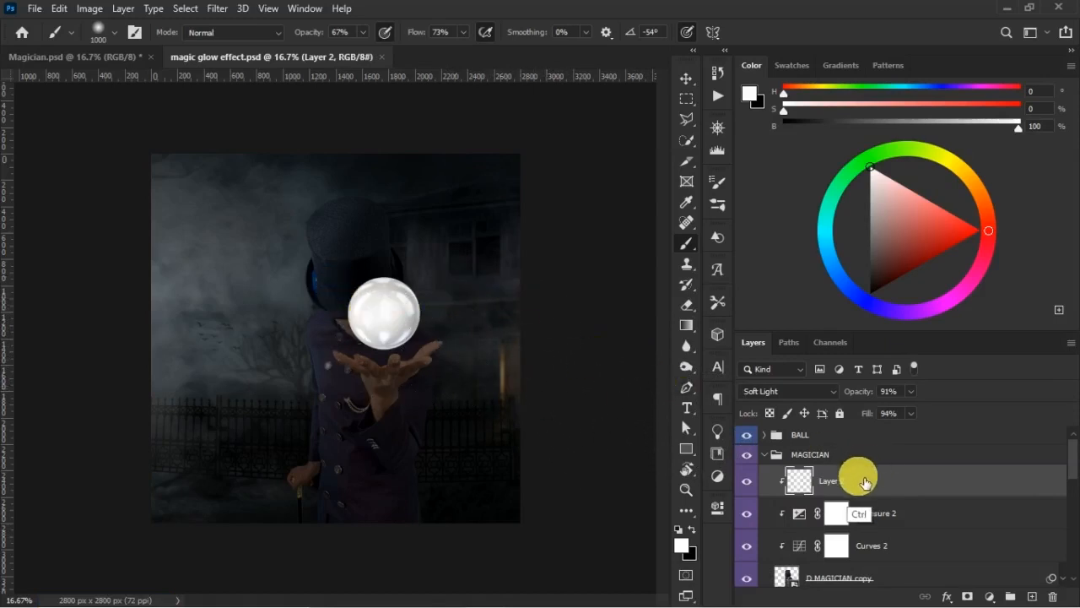
# - Duplicate Layer 2, clip the copy to the magician, and merge it down into Layer 2
pyautogui.hotkey('ctrl', 'j')
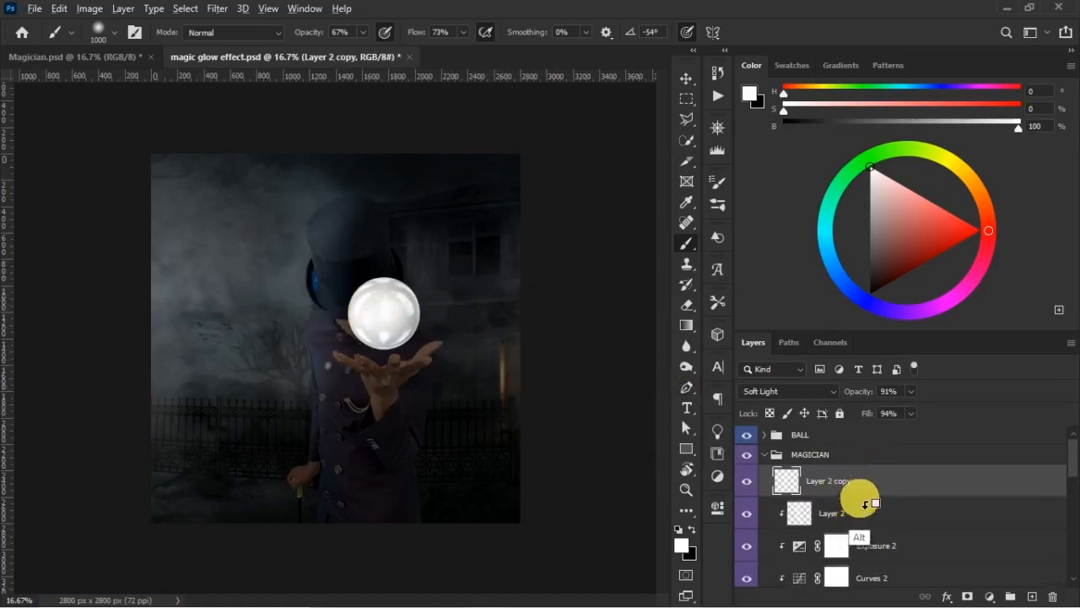
pyautogui.keyDown('alt'); pyautogui.click(862, 498); pyautogui.keyUp('alt')
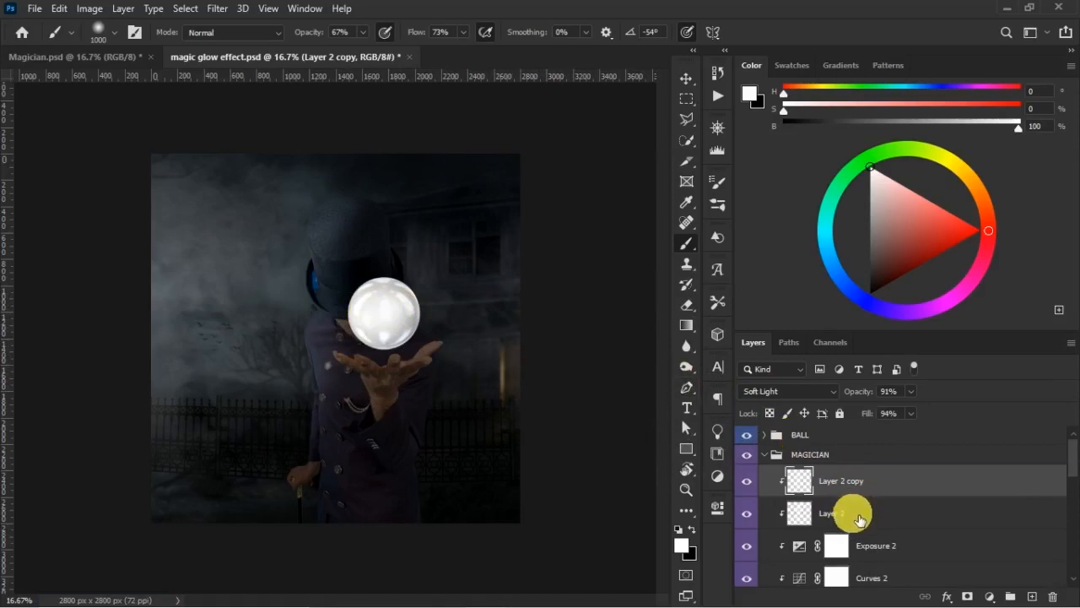
pyautogui.hotkey('ctrl', 'e')
pyautogui.press('v')
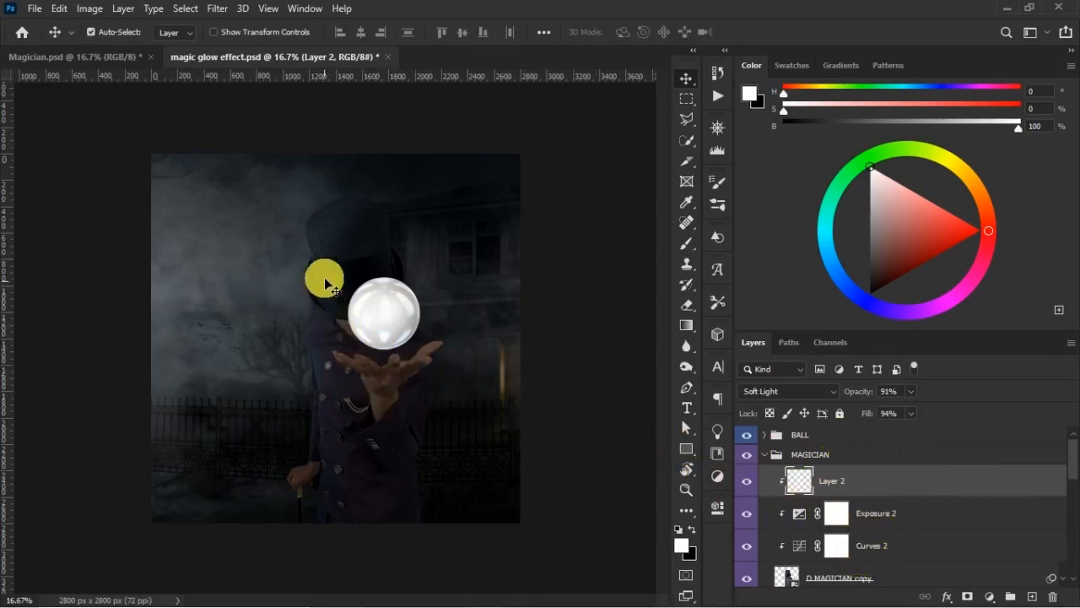
# - Add a Hue/Saturation adjustment clipped to the magician above Layer 2 with saturation -37, and compare the result with it off
pyautogui.click(989, 596)
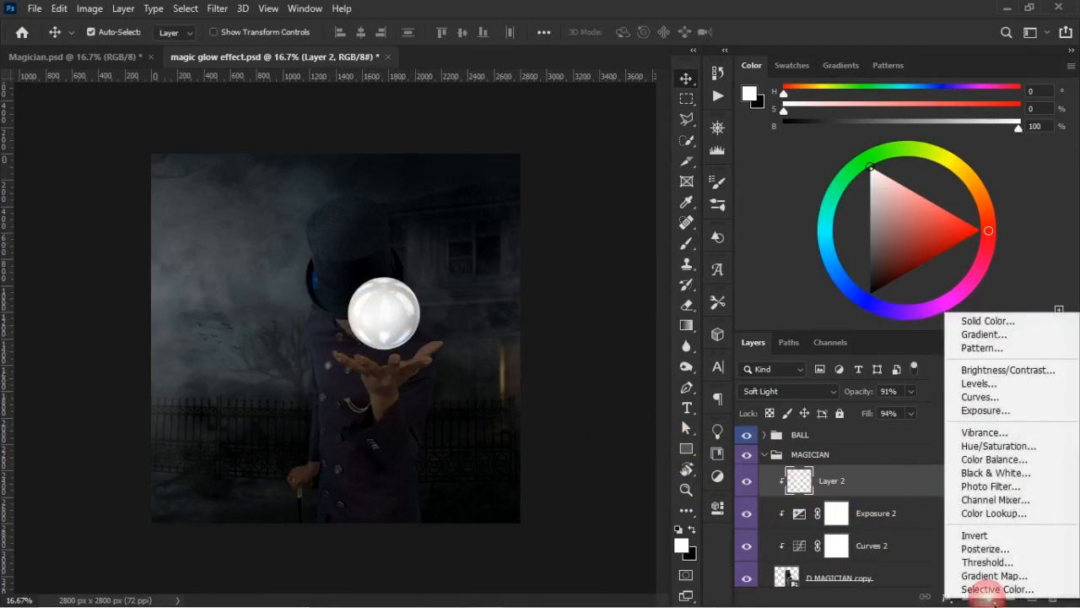
pyautogui.click(996, 451)
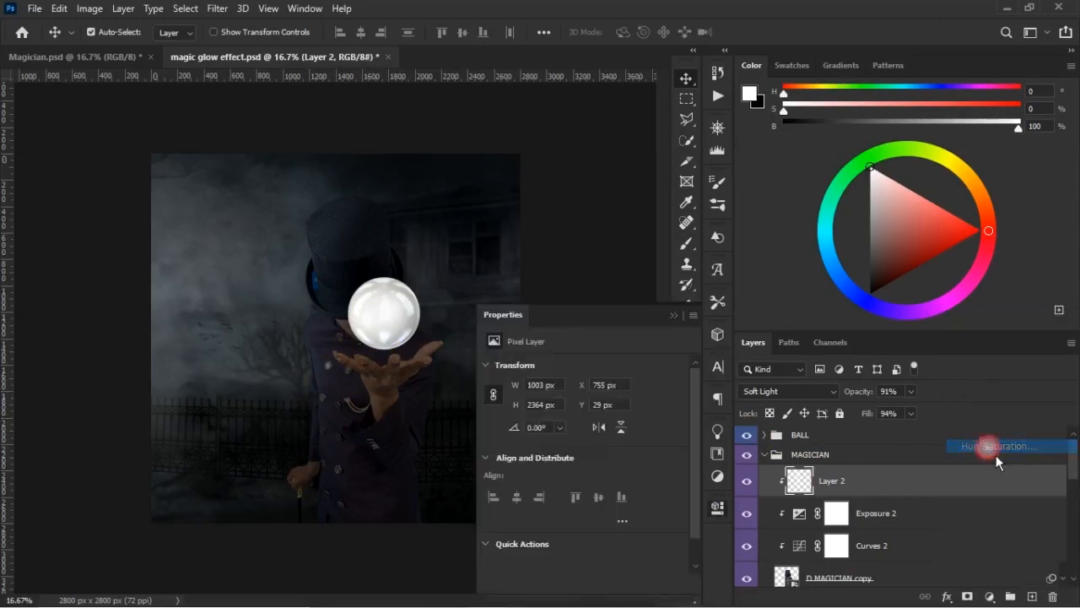
pyautogui.click(582, 583)
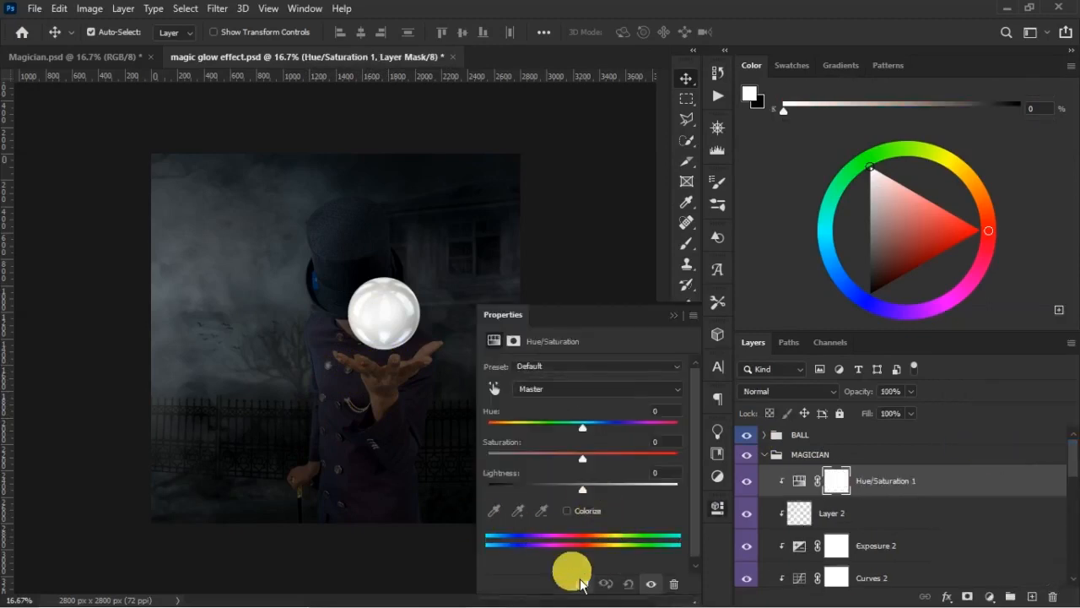
pyautogui.moveTo(585, 462); pyautogui.dragTo(571, 461)
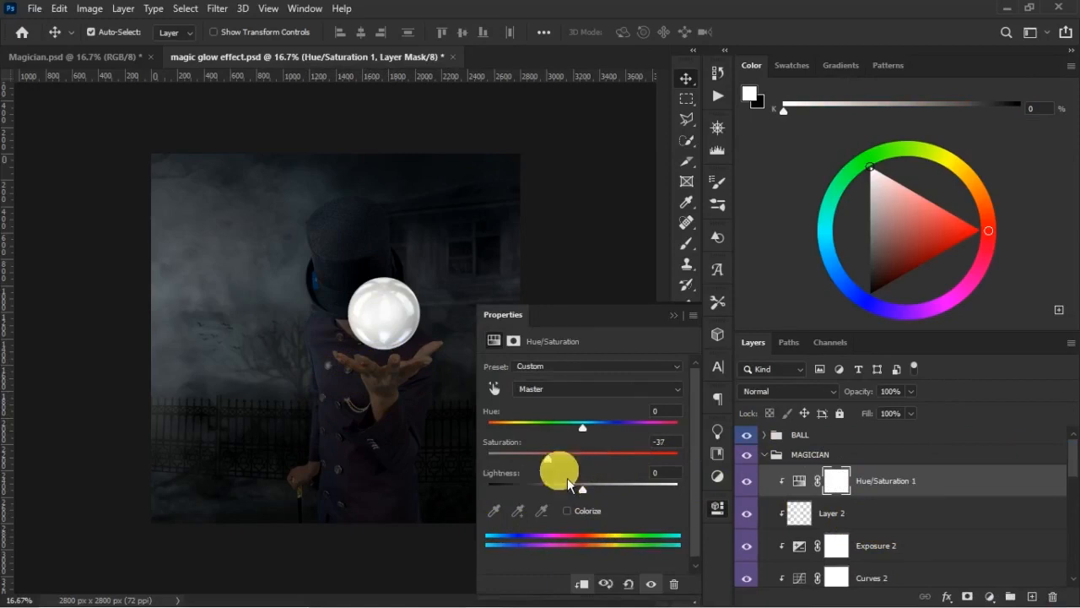
pyautogui.click(747, 482)
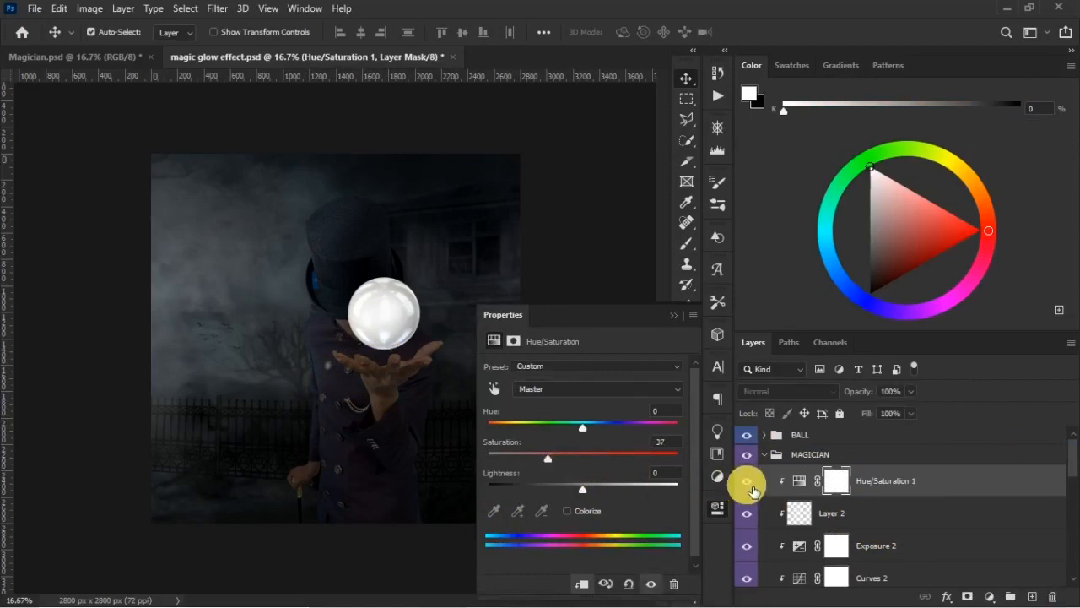
pyautogui.click(747, 486)
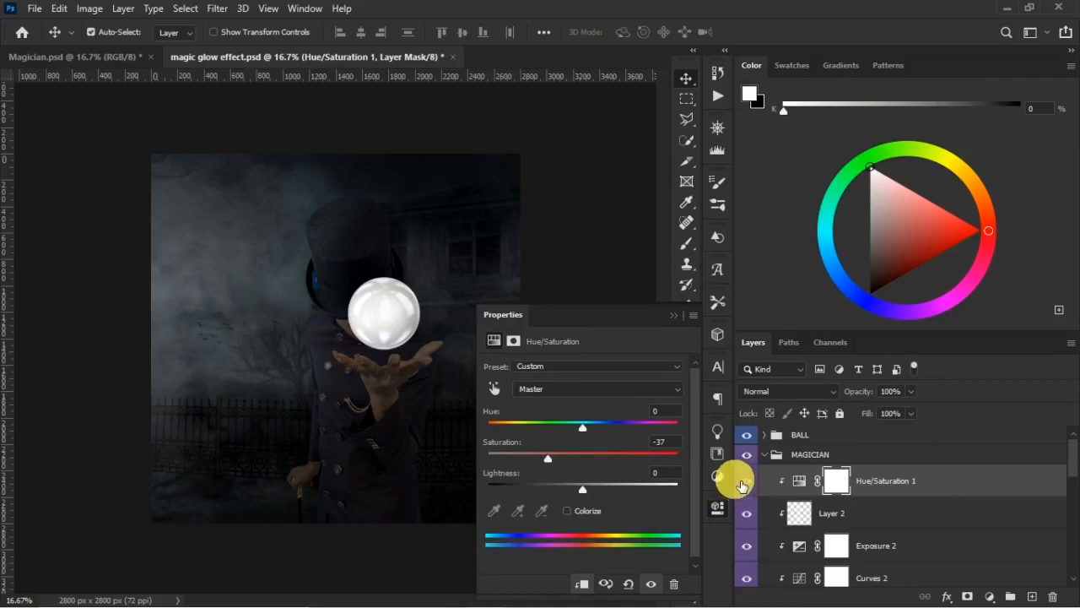
# - Close the Hue/Saturation settings and compare the magician with Hue/Saturation 1 switched off and on
pyautogui.moveTo(554, 470); pyautogui.dragTo(521, 473)
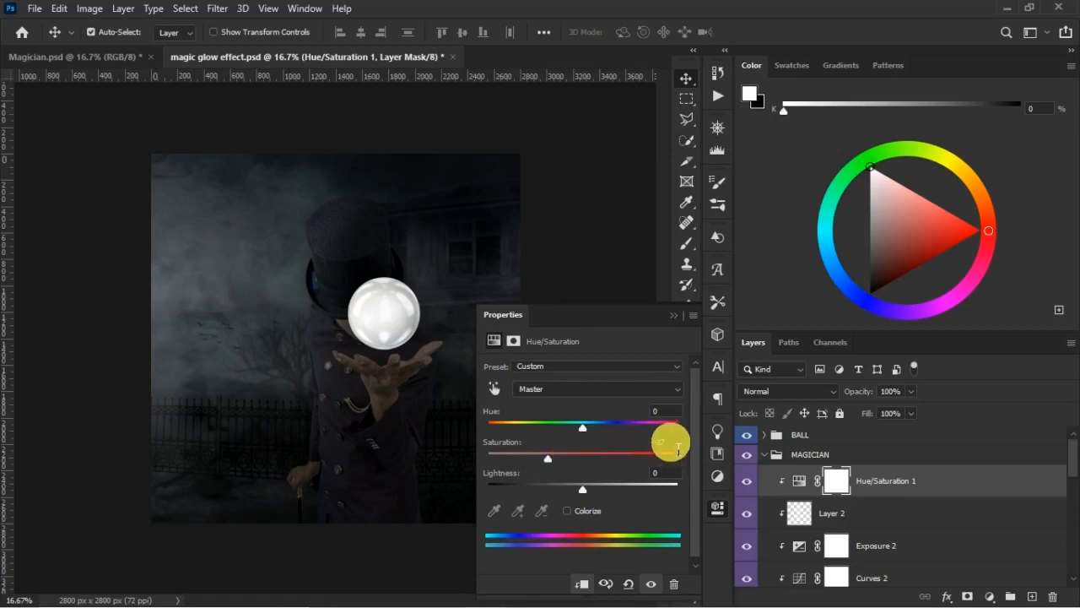
pyautogui.click(683, 324)
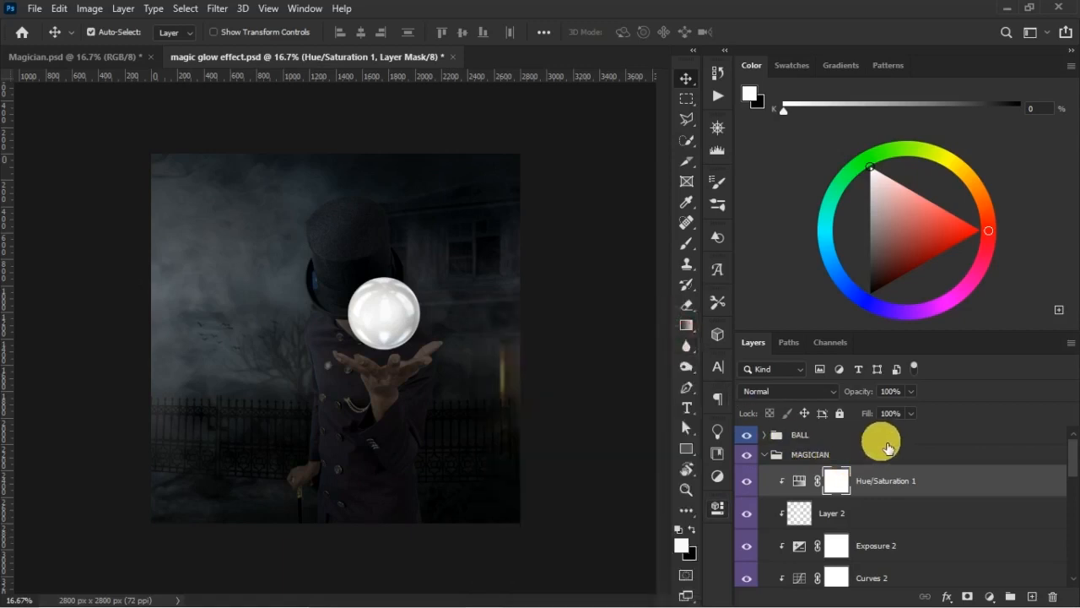
pyautogui.click(750, 487)
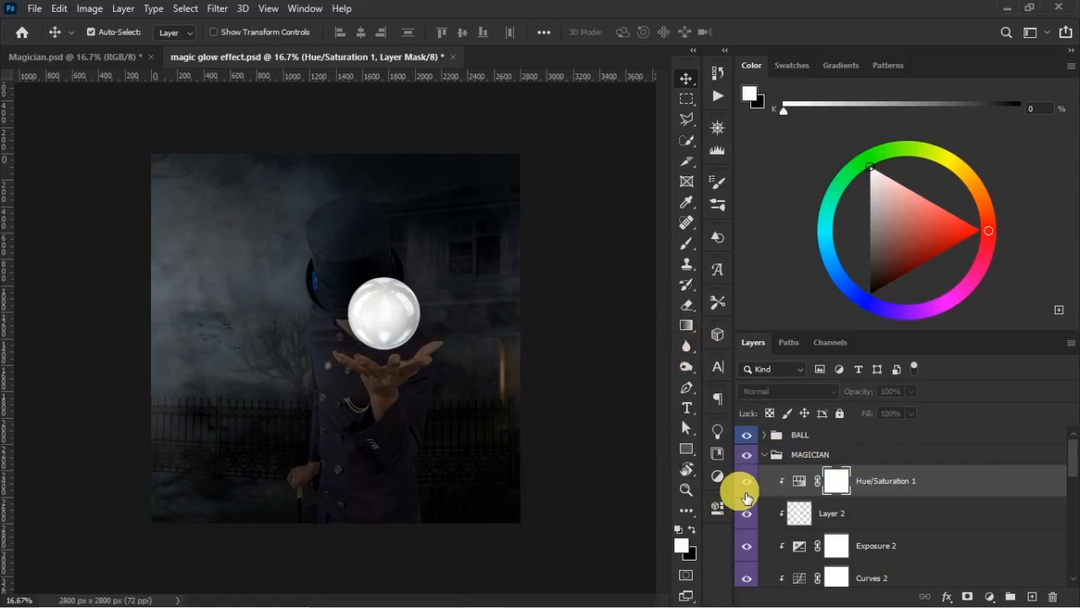
pyautogui.click(747, 481)
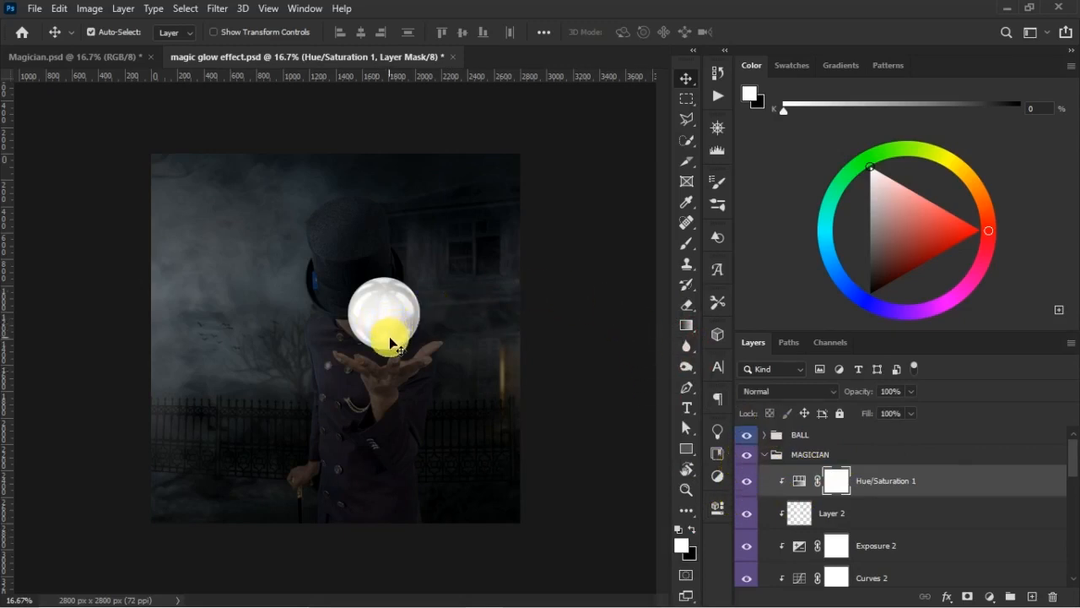
# - Add a Curves adjustment clipped to the magician above Exposure 2, lowering the curve's white end point to about half to darken him
pyautogui.press('x')
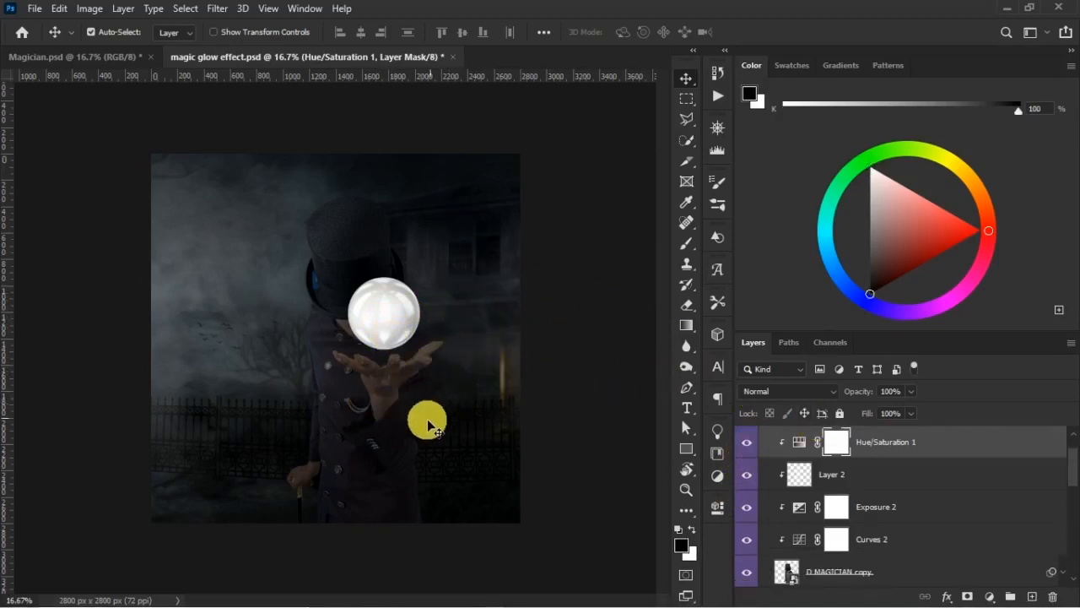
pyautogui.click(393, 452)
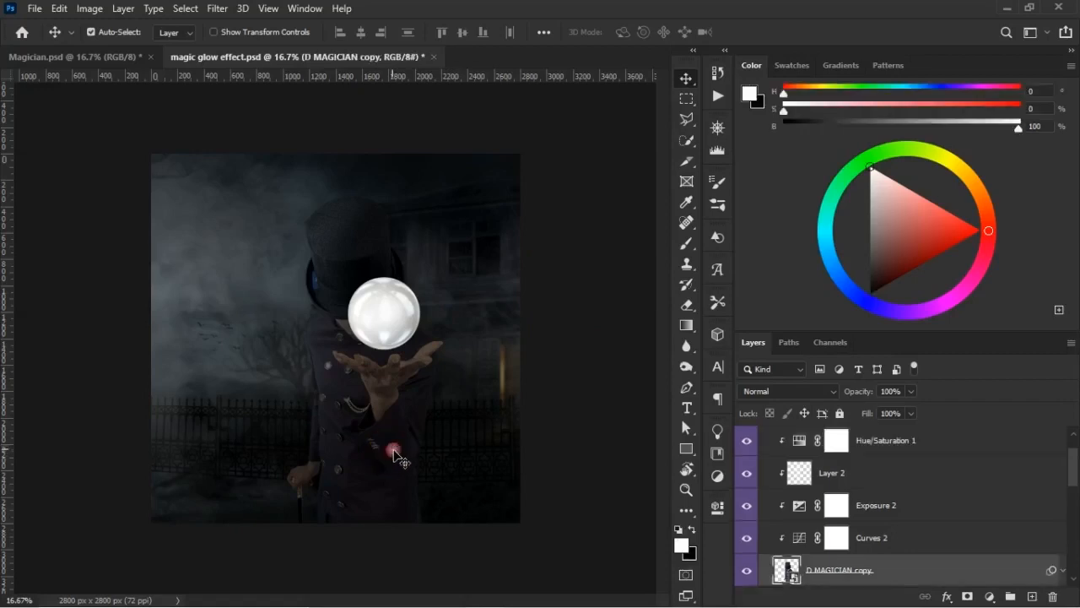
pyautogui.click(901, 506)
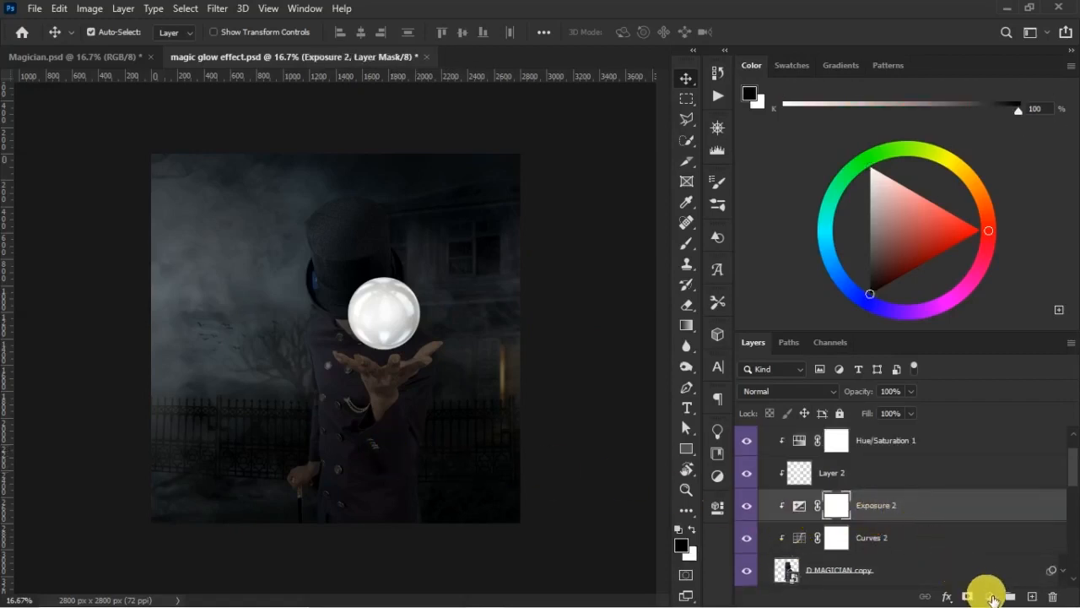
pyautogui.click(989, 597)
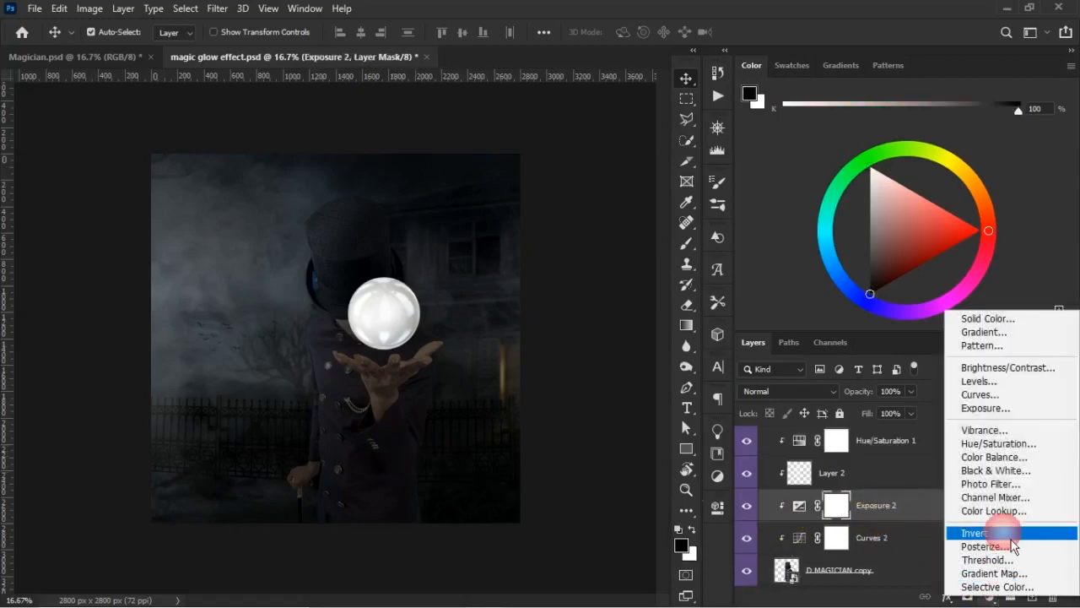
pyautogui.click(994, 396)
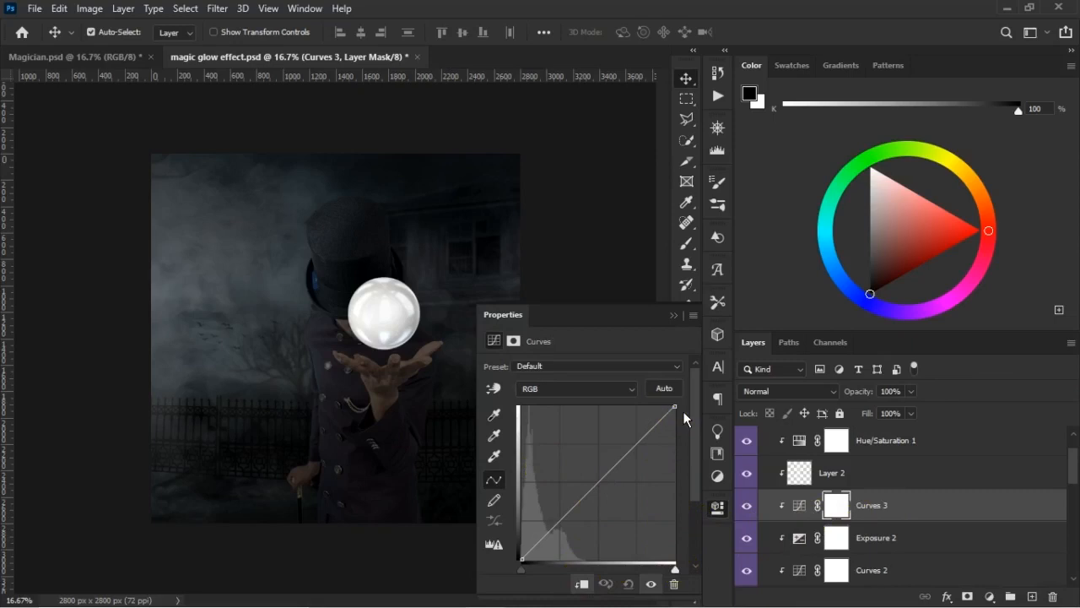
pyautogui.moveTo(685, 421); pyautogui.dragTo(686, 432)
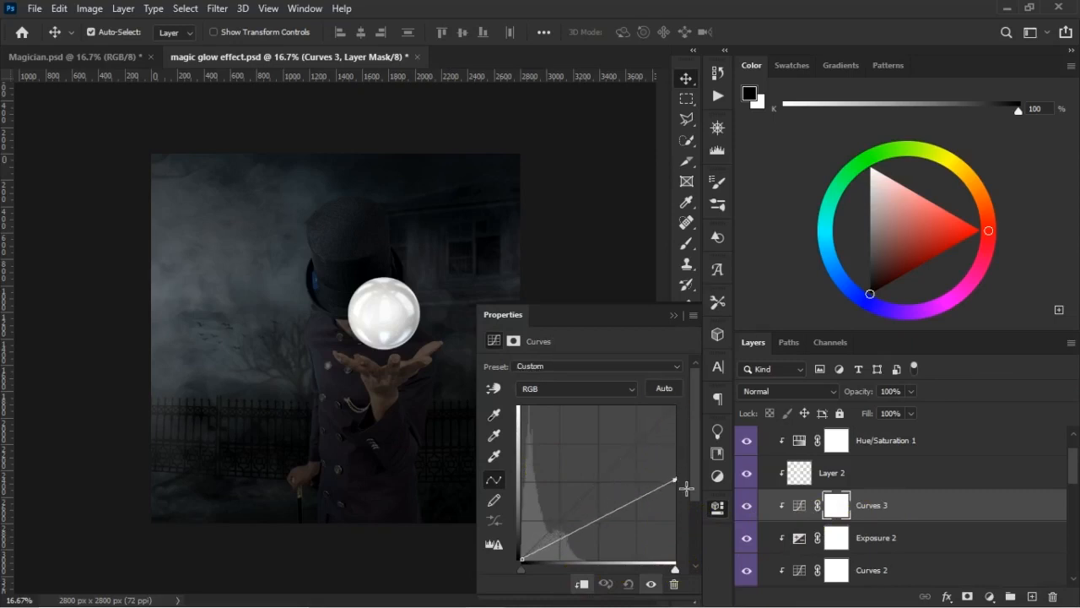
pyautogui.moveTo(686, 488); pyautogui.dragTo(667, 472)
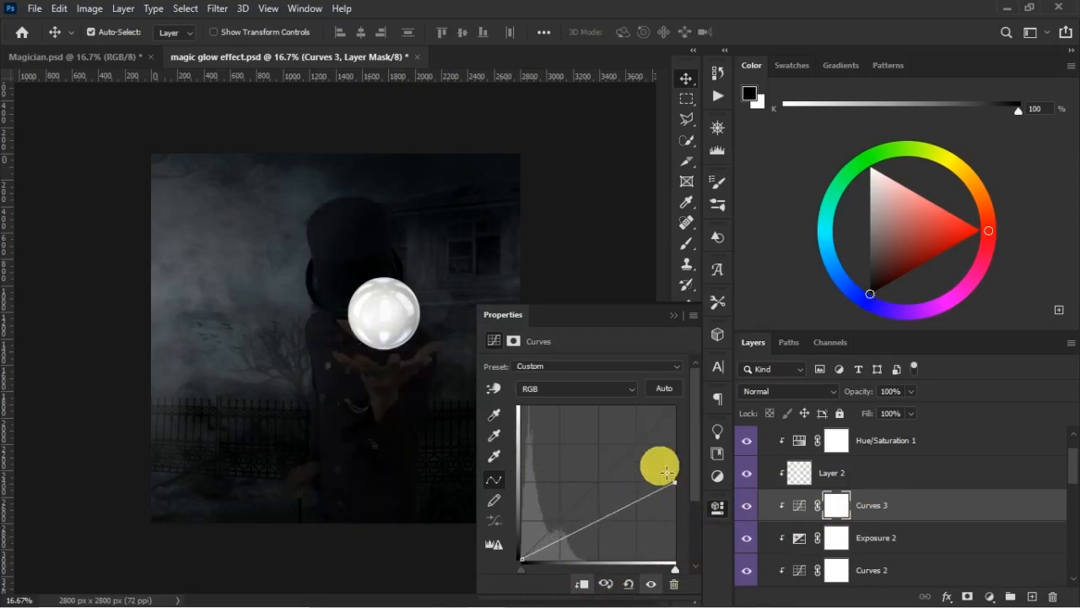
pyautogui.click(673, 314)
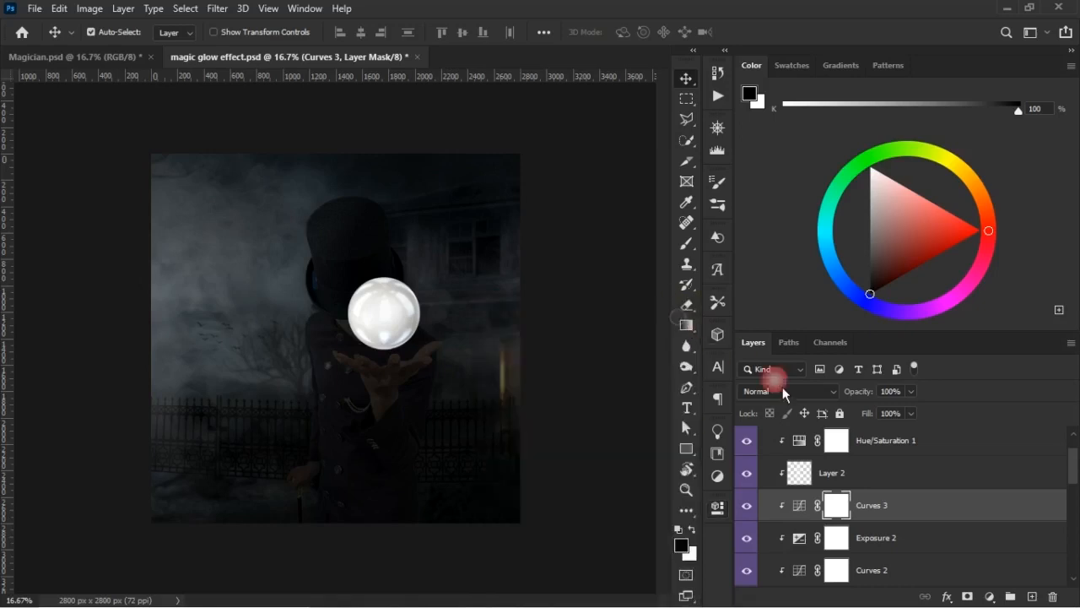
# - Paint black on the Curves 3 mask with a 1200 px soft brush to restore light on the hat, hands and coat
pyautogui.click(686, 243)
pyautogui.click(840, 523)
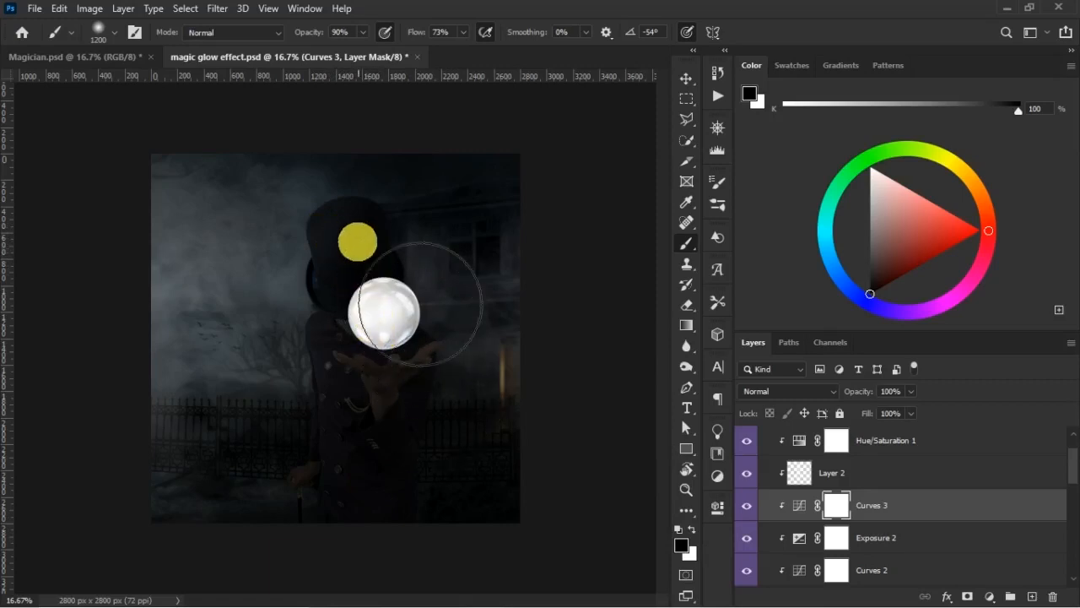
pyautogui.moveTo(356, 233); pyautogui.dragTo(410, 371)
pyautogui.moveTo(363, 238); pyautogui.dragTo(403, 394)
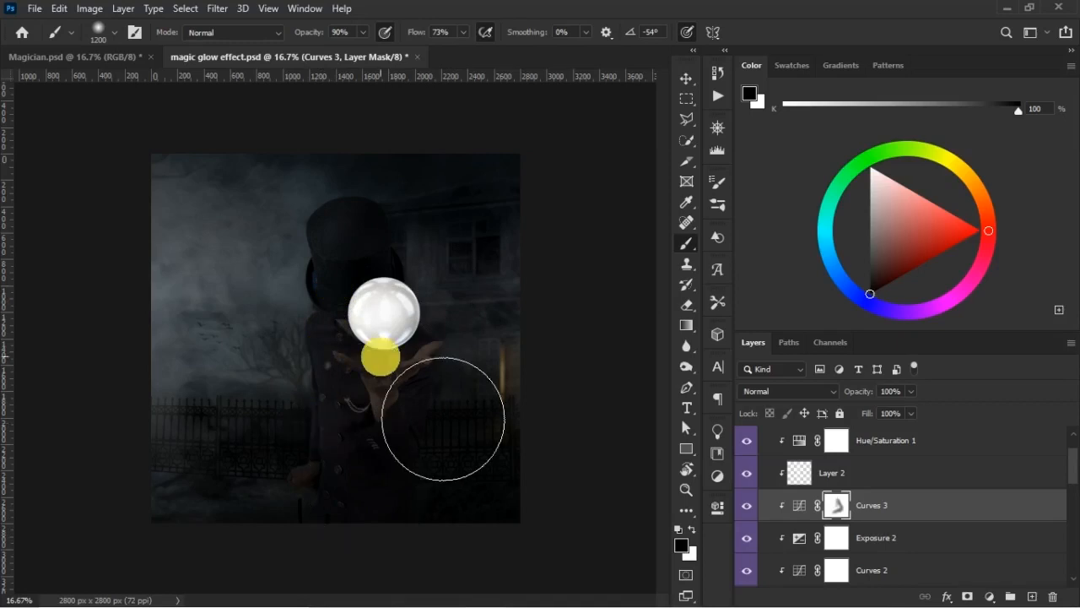
pyautogui.click(747, 507)
pyautogui.click(748, 506)
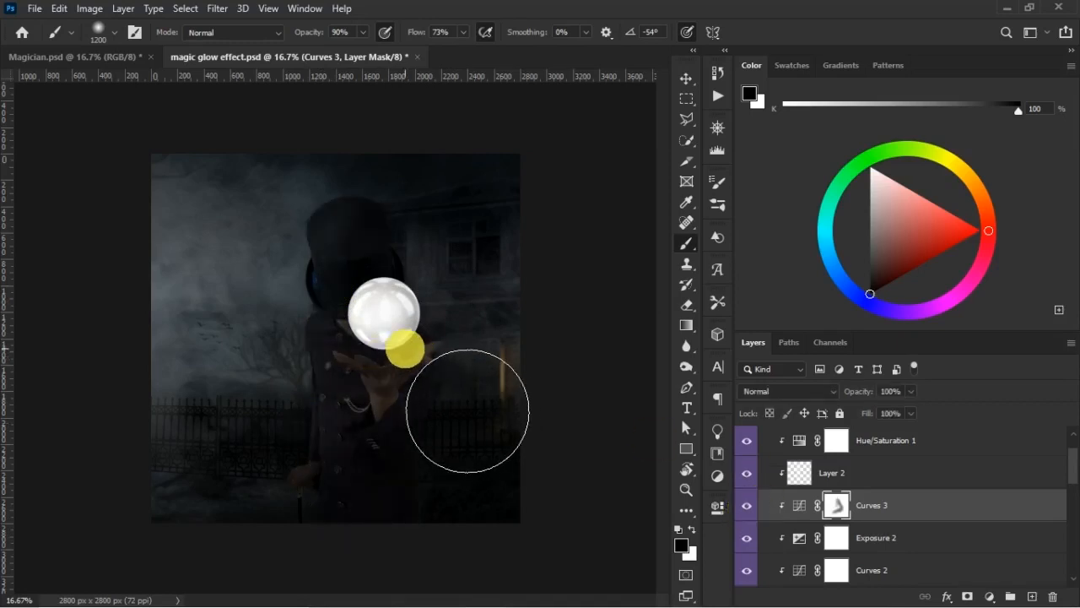
pyautogui.moveTo(468, 411); pyautogui.dragTo(441, 405)
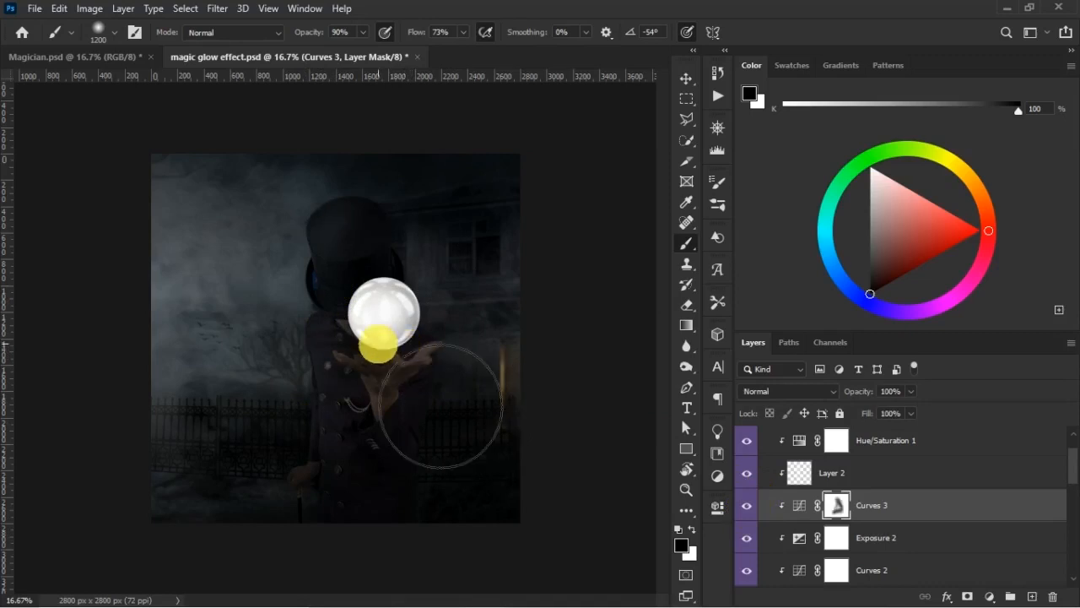
# - Compare the lighting with the finished Magician.psd poster, and check the magician with Curves 3 off and on
pyautogui.click(110, 57)
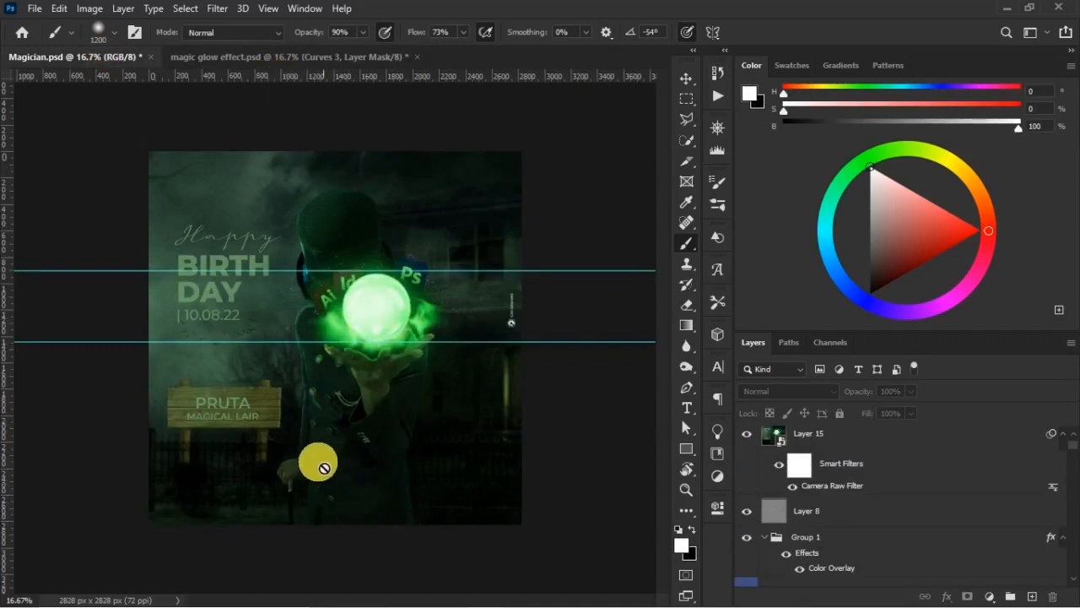
pyautogui.click(286, 57)
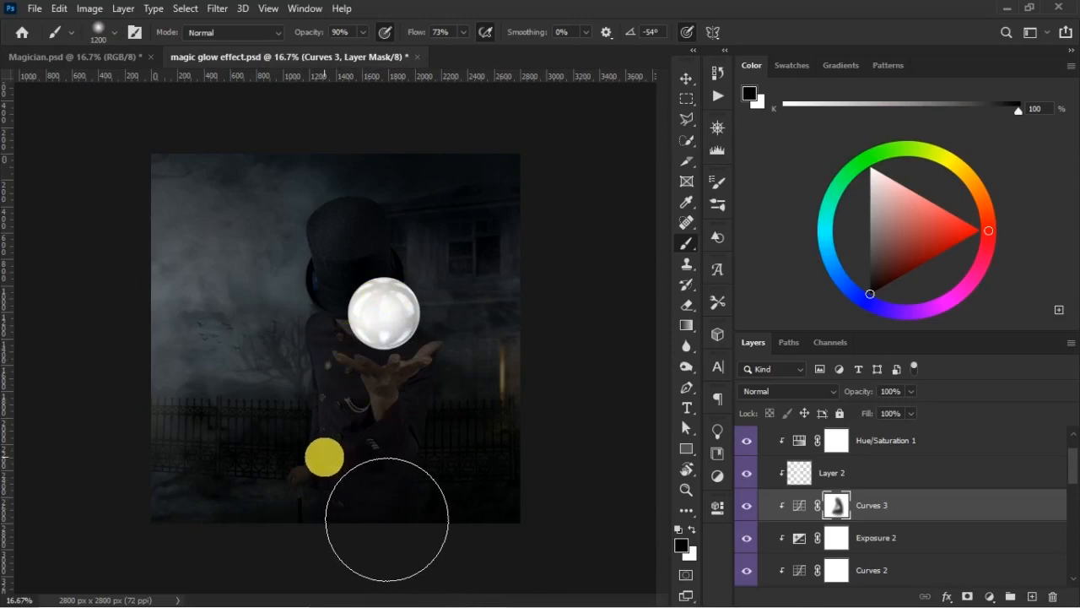
pyautogui.click(746, 505)
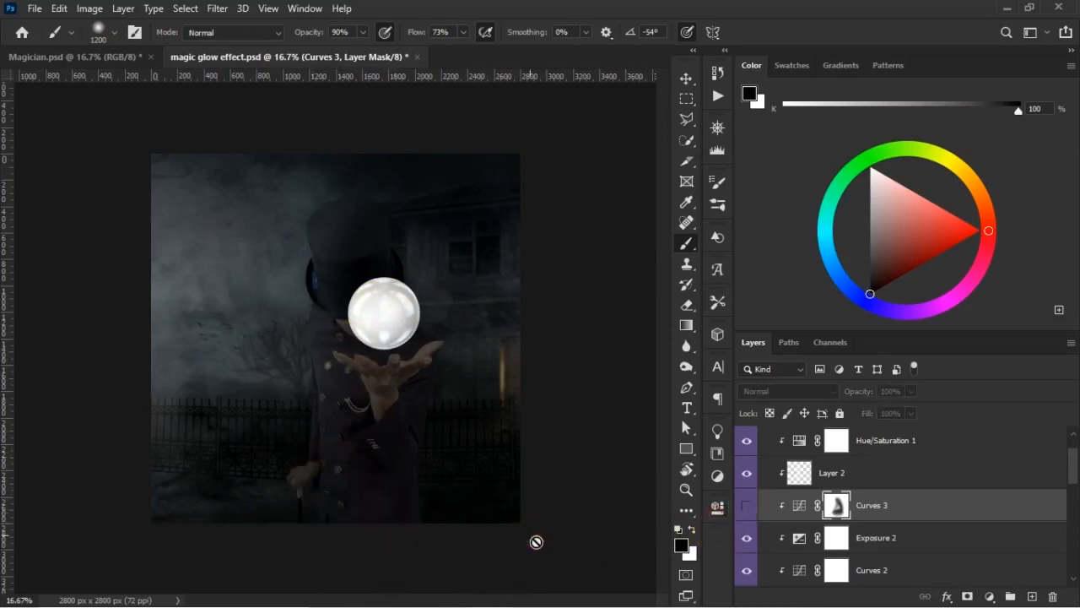
pyautogui.click(746, 505)
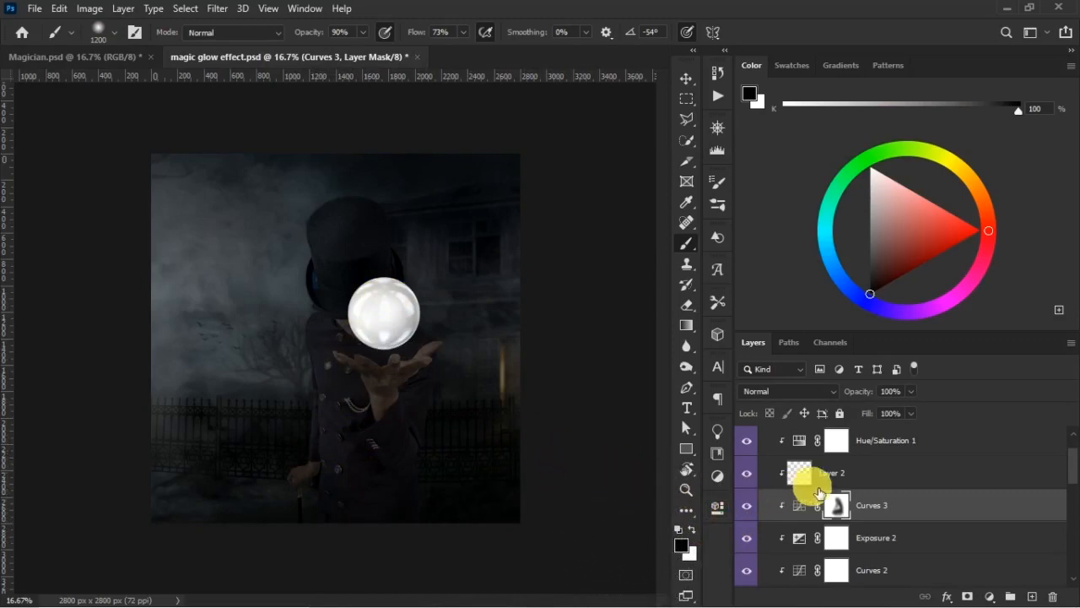
# - Add a new layer above Hue/Saturation 1 and prepare a white 60 px brush with 100% opacity and 100% flow
pyautogui.scroll(2, 1065, 486)
pyautogui.click(981, 493)
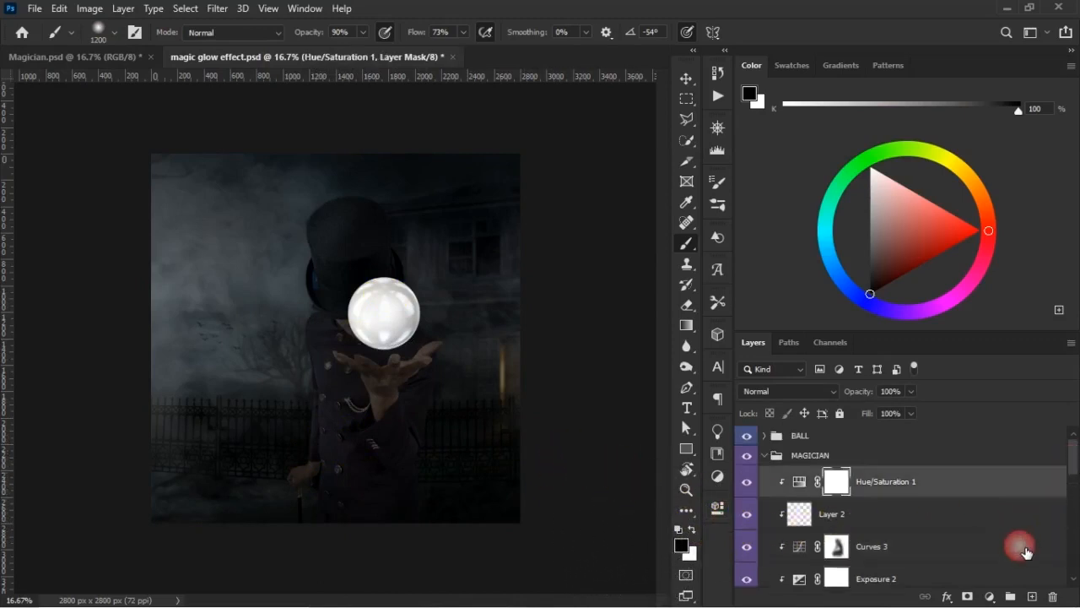
pyautogui.click(1032, 597)
pyautogui.press('x')
pyautogui.press('[')
pyautogui.press('[')
pyautogui.press('[')
pyautogui.press('[')
pyautogui.press('[')
pyautogui.press('[')
pyautogui.press('[')
pyautogui.press('[')
pyautogui.press('[')
pyautogui.press('[')
pyautogui.press('[')
pyautogui.press('[')
pyautogui.press('[')
pyautogui.press('[')
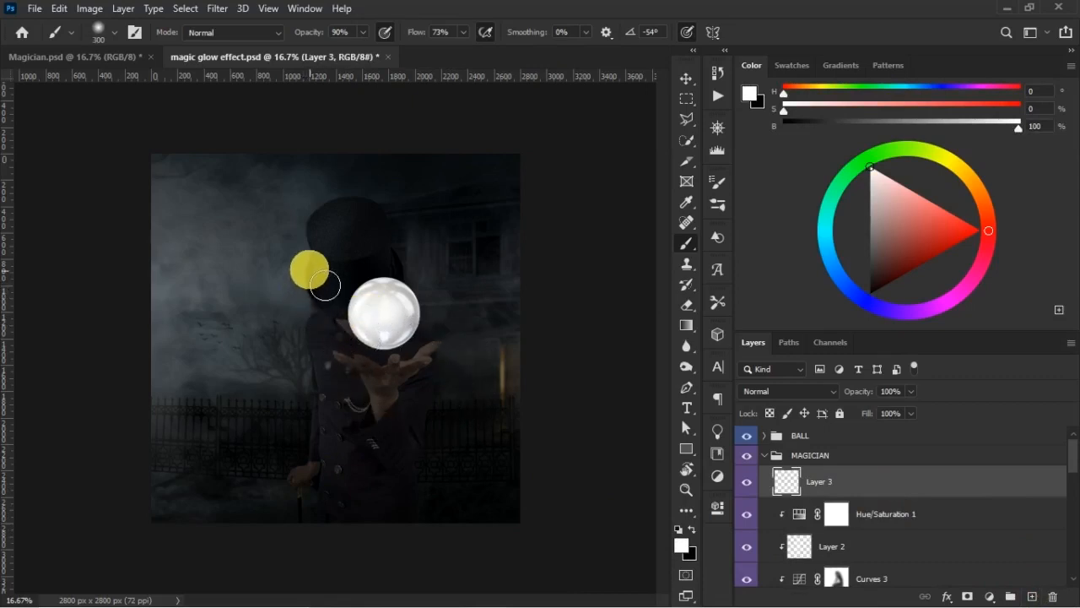
pyautogui.moveTo(416, 37); pyautogui.dragTo(427, 36)
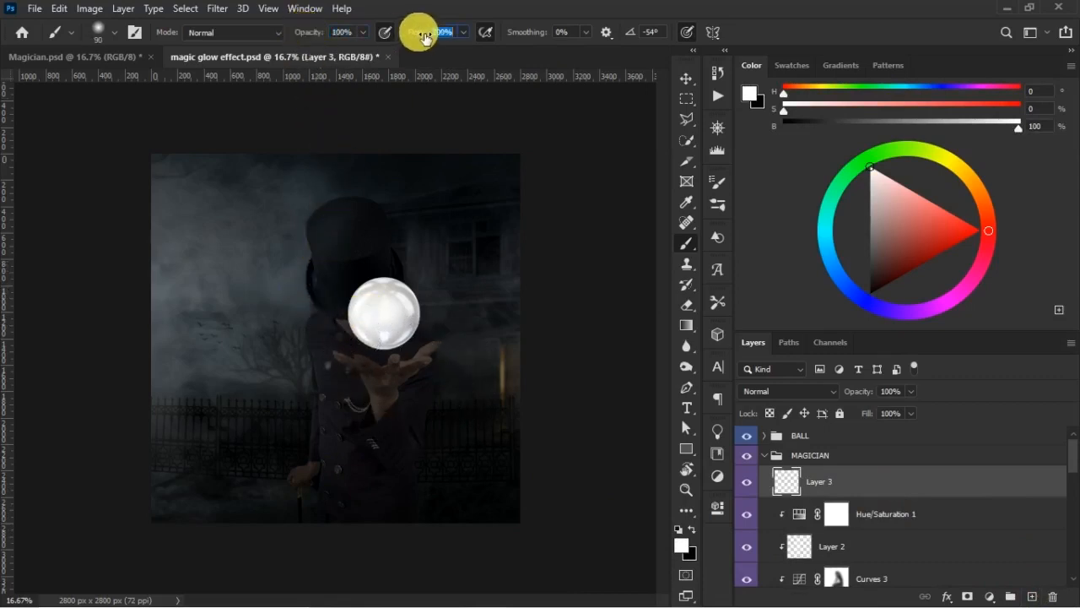
pyautogui.press('[')
pyautogui.press('[')
pyautogui.press('[')
# - Sketch a white outline around the magician and arrows pointing outward on both sides of him to mark the light's spread
pyautogui.moveTo(381, 209); pyautogui.dragTo(311, 189)
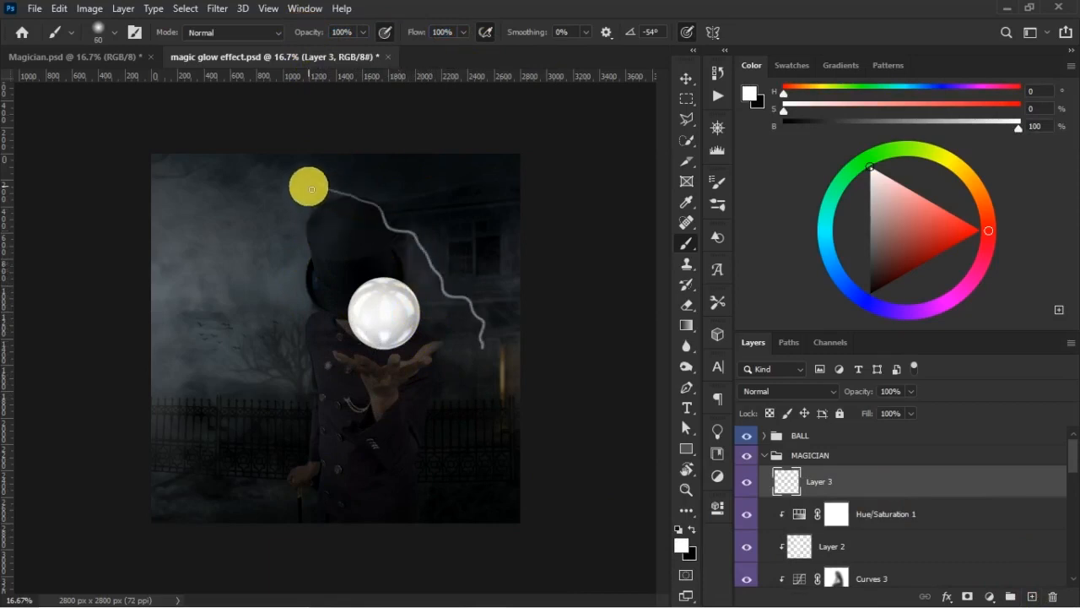
pyautogui.moveTo(311, 189)
pyautogui.mouseDown()
pyautogui.moveTo(214, 268)
pyautogui.moveTo(326, 177)
pyautogui.mouseUp()
pyautogui.moveTo(409, 260)
pyautogui.mouseDown()
pyautogui.moveTo(464, 193)
pyautogui.moveTo(486, 232)
pyautogui.mouseUp()
pyautogui.moveTo(445, 294); pyautogui.dragTo(520, 287)
pyautogui.moveTo(467, 344); pyautogui.dragTo(512, 340)
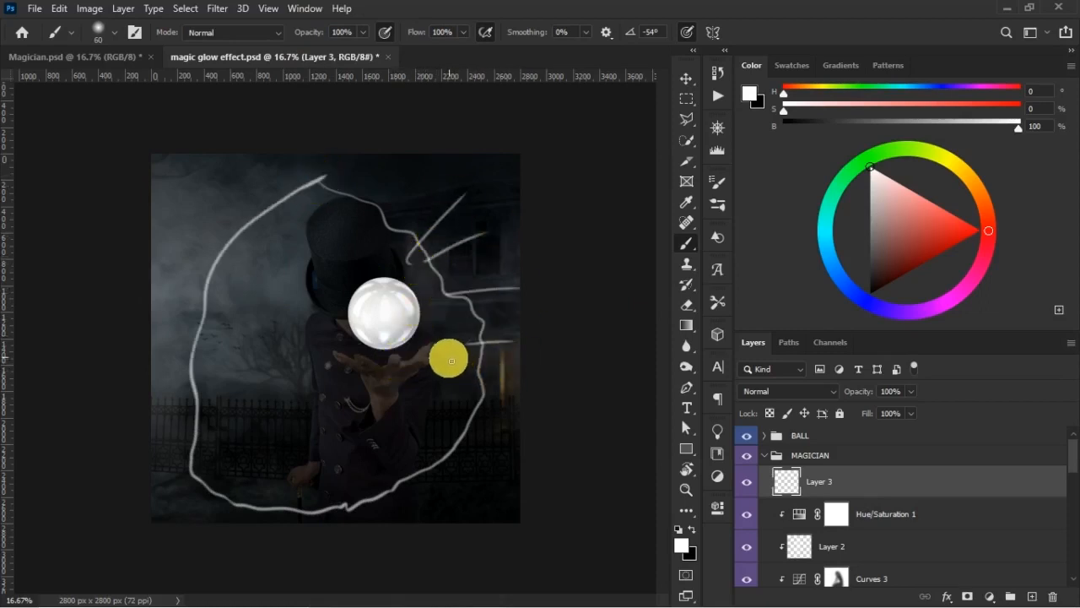
pyautogui.moveTo(457, 196); pyautogui.dragTo(467, 204)
pyautogui.moveTo(482, 239); pyautogui.dragTo(489, 248)
pyautogui.moveTo(513, 340); pyautogui.dragTo(516, 351)
pyautogui.moveTo(308, 288); pyautogui.dragTo(259, 283)
pyautogui.moveTo(308, 354); pyautogui.dragTo(277, 356)
pyautogui.moveTo(302, 391); pyautogui.dragTo(248, 393)
pyautogui.moveTo(271, 353); pyautogui.dragTo(266, 359)
pyautogui.moveTo(257, 273); pyautogui.dragTo(258, 282)
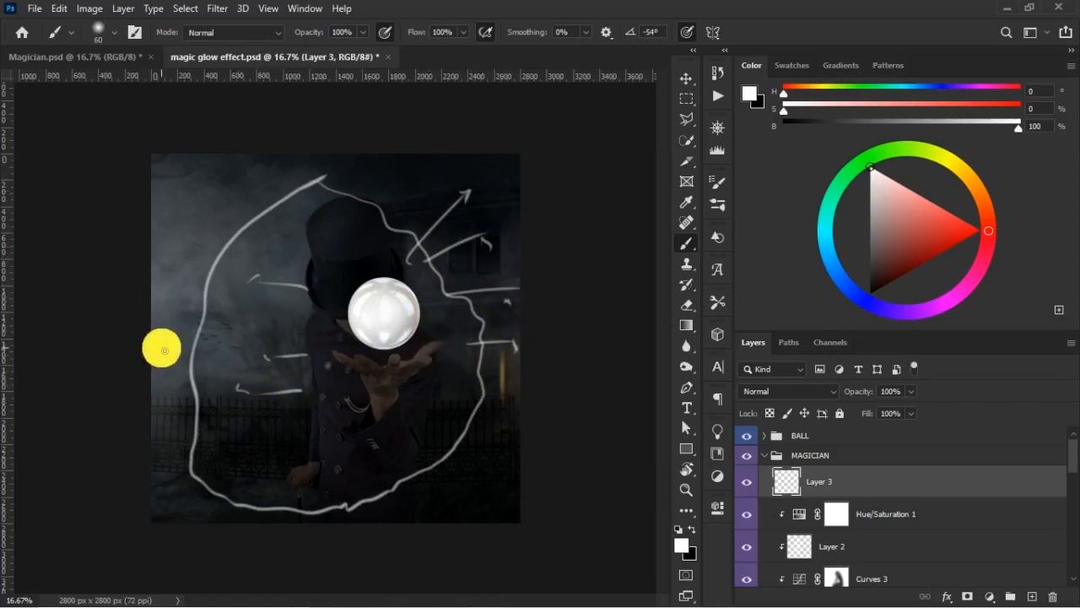
# - Sketch hatching at the poster's lower edge and downward arrows below the ball, and delete the sketch layer
pyautogui.moveTo(288, 492)
pyautogui.mouseDown()
pyautogui.moveTo(291, 523)
pyautogui.moveTo(318, 522)
pyautogui.mouseUp()
pyautogui.moveTo(344, 487)
pyautogui.mouseDown()
pyautogui.moveTo(356, 521)
pyautogui.moveTo(432, 504)
pyautogui.mouseUp()
pyautogui.moveTo(400, 345)
pyautogui.mouseDown()
pyautogui.moveTo(402, 395)
pyautogui.moveTo(414, 382)
pyautogui.mouseUp()
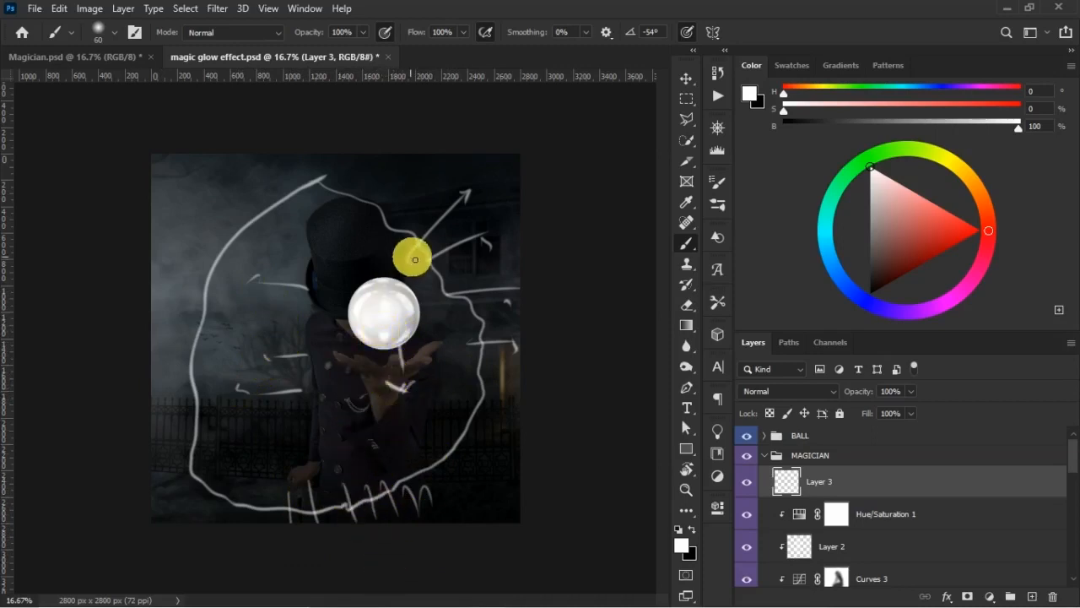
pyautogui.moveTo(356, 348)
pyautogui.mouseDown()
pyautogui.moveTo(357, 442)
pyautogui.moveTo(371, 446)
pyautogui.mouseUp()
pyautogui.moveTo(354, 506)
pyautogui.mouseDown()
pyautogui.moveTo(401, 510)
pyautogui.moveTo(436, 499)
pyautogui.mouseUp()
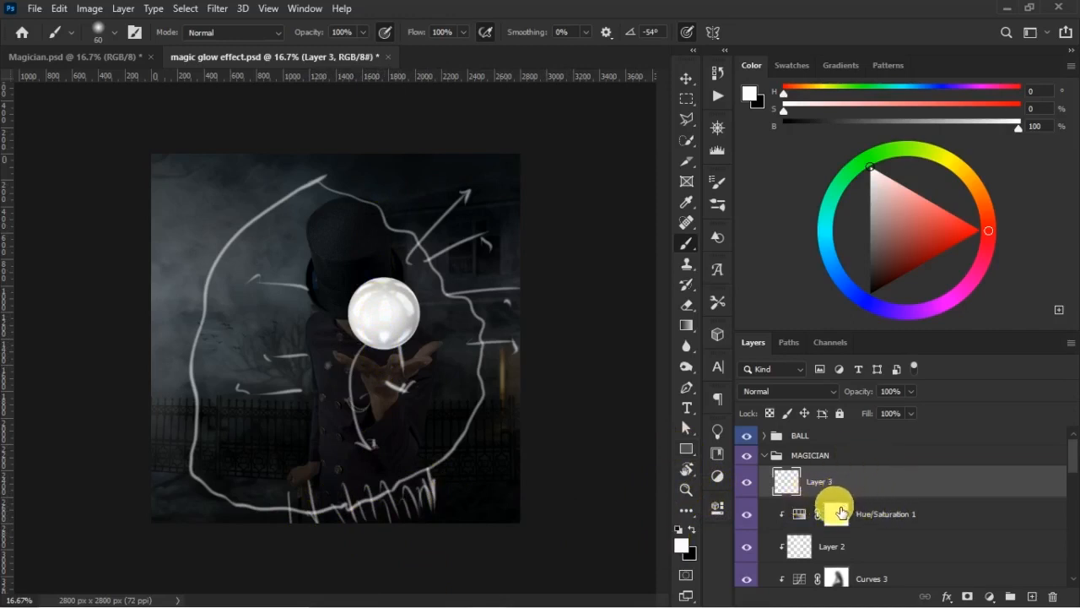
pyautogui.press('Delete')
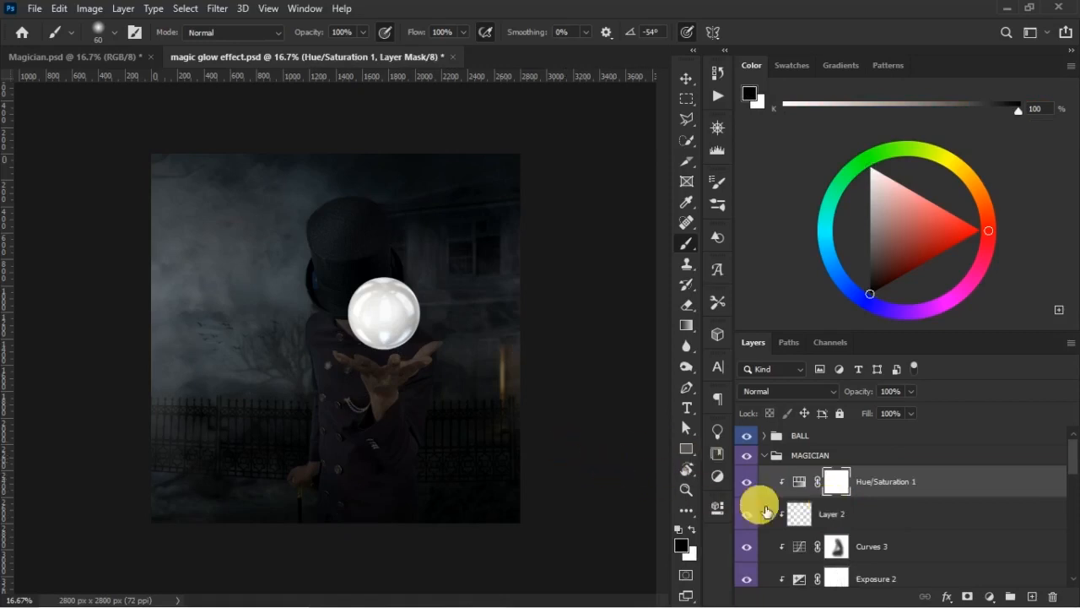
# - Paint more black over the hat and chest on the Curves 3 mask, using a large soft brush at 71% opacity and 74% flow
pyautogui.click(746, 549)
pyautogui.click(746, 506)
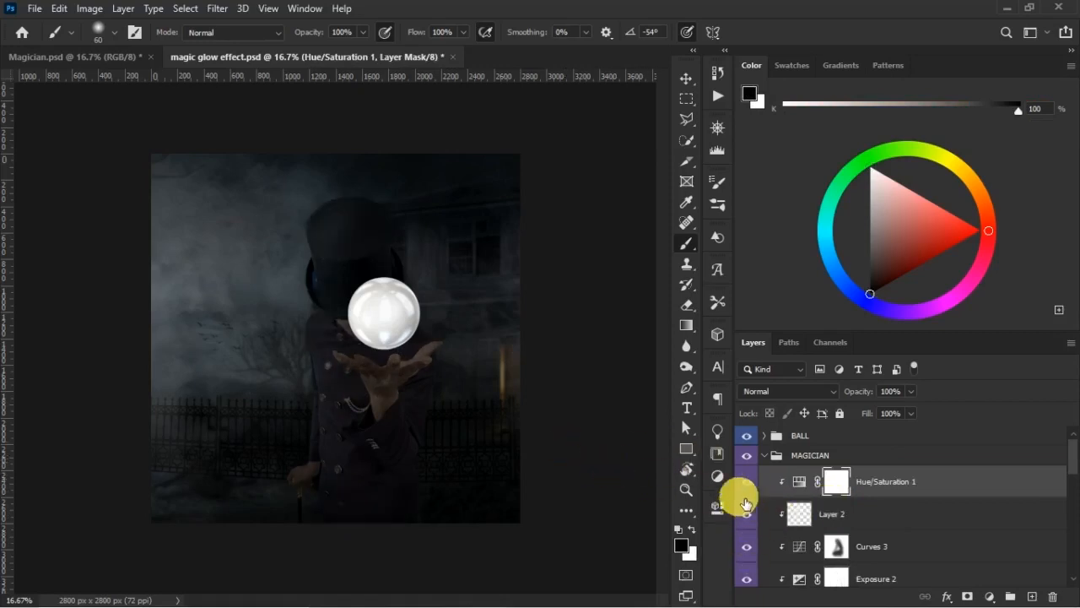
pyautogui.click(835, 546)
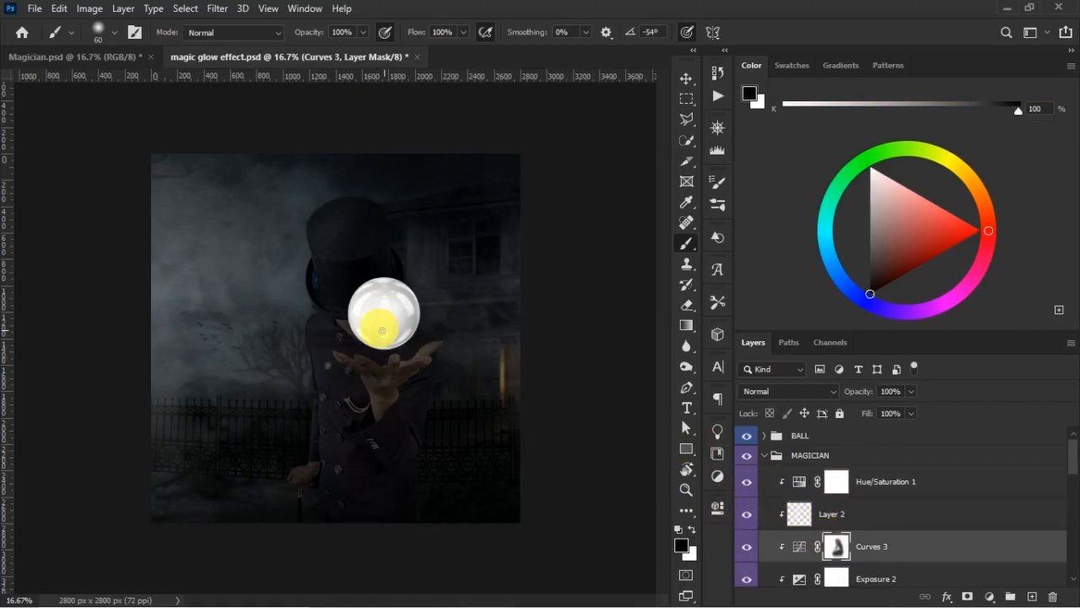
pyautogui.press(']')
pyautogui.press(']')
pyautogui.press(']')
pyautogui.press(']')
pyautogui.press(']')
pyautogui.press(']')
pyautogui.press(']')
pyautogui.press(']')
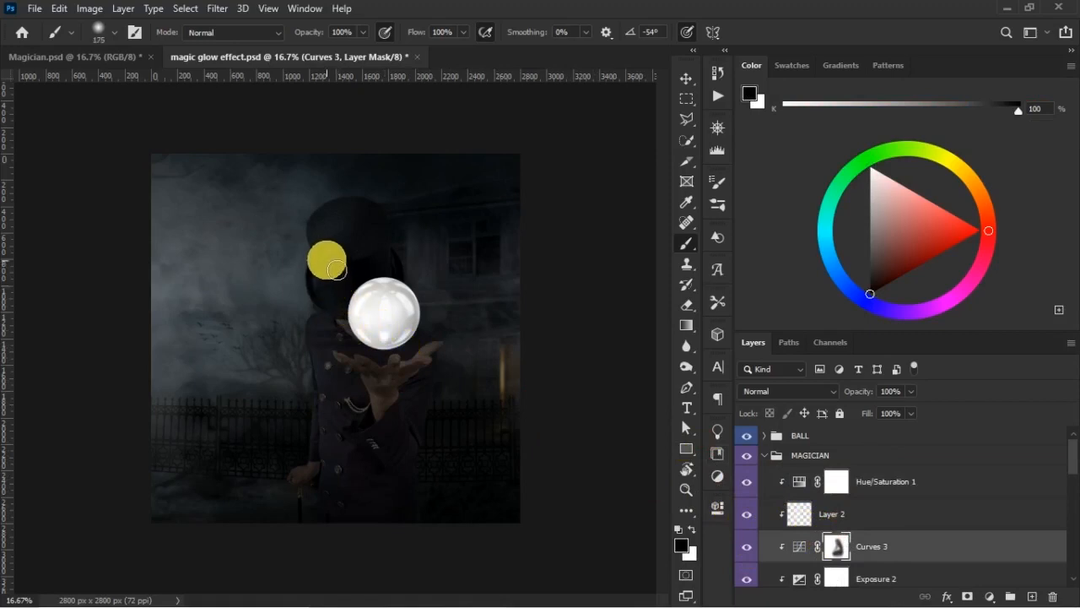
pyautogui.moveTo(423, 38); pyautogui.dragTo(414, 36)
pyautogui.moveTo(324, 40); pyautogui.dragTo(316, 39)
pyautogui.press(']')
pyautogui.press(']')
pyautogui.press(']')
pyautogui.press(']')
pyautogui.press(']')
pyautogui.press(']')
pyautogui.press(']')
pyautogui.press(']')
pyautogui.press(']')
pyautogui.press(']')
pyautogui.press(']')
pyautogui.press(']')
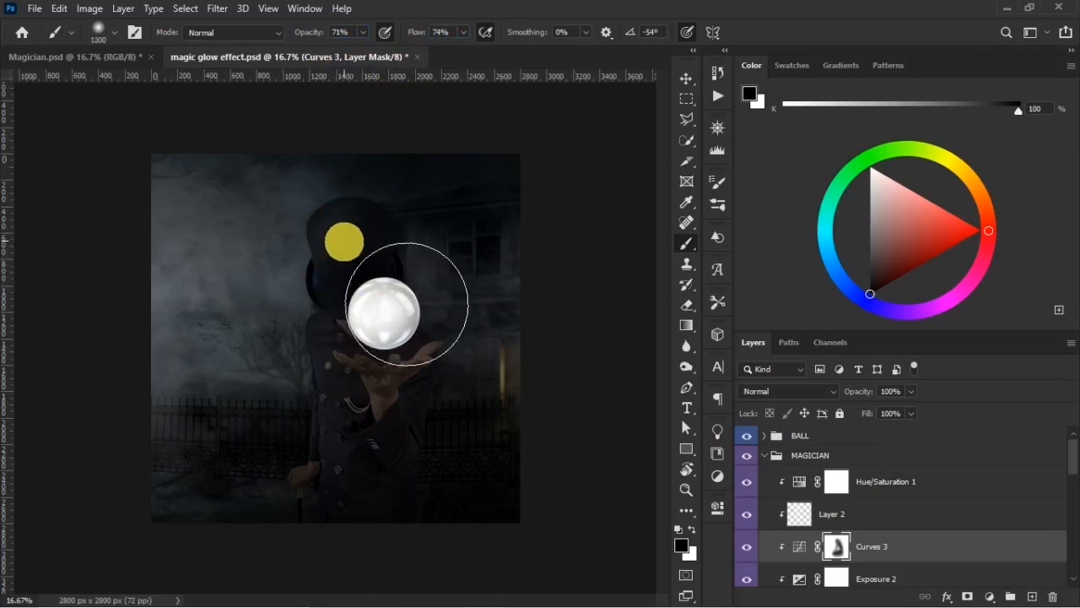
pyautogui.moveTo(346, 239)
pyautogui.mouseDown()
pyautogui.moveTo(324, 352)
pyautogui.moveTo(317, 341)
pyautogui.moveTo(310, 362)
pyautogui.mouseUp()
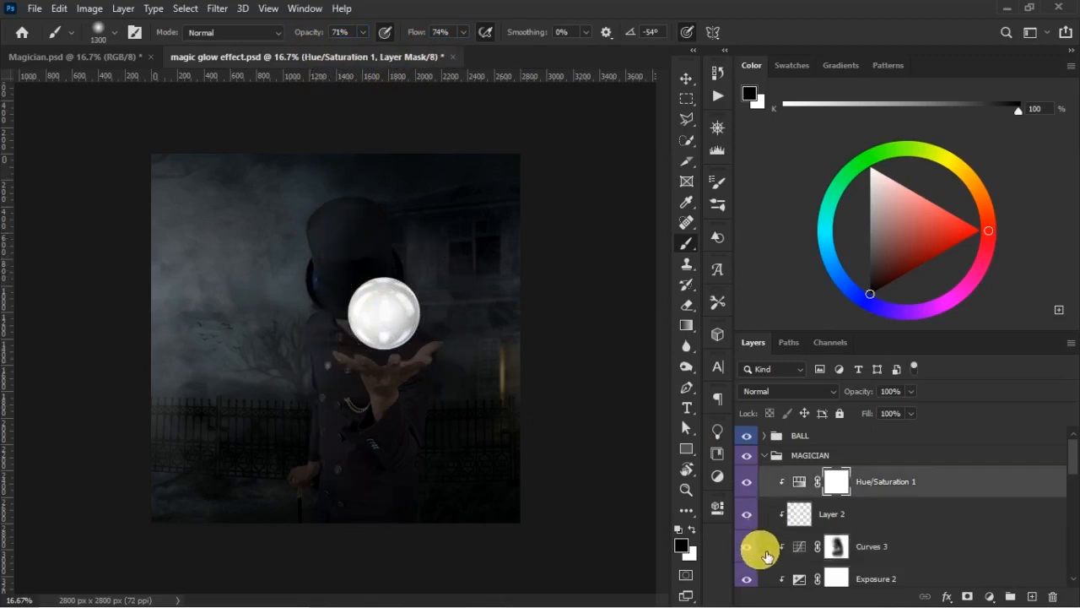
# - Compare the magician's shading with Curves 3 switched off and on after the extra mask painting
pyautogui.click(750, 547)
pyautogui.click(750, 547)
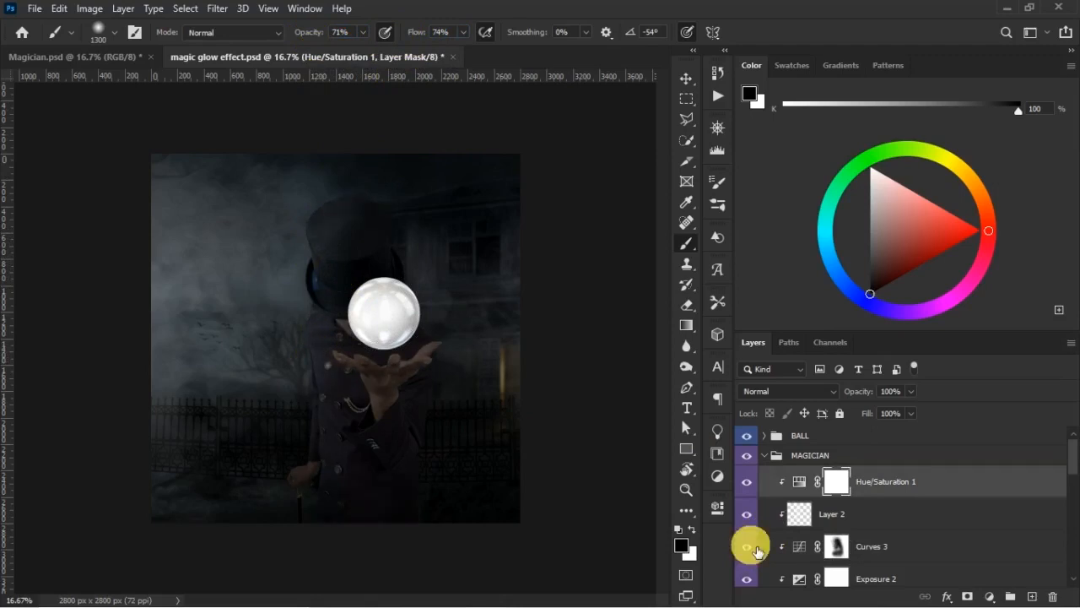
pyautogui.click(752, 553)
pyautogui.click(750, 554)
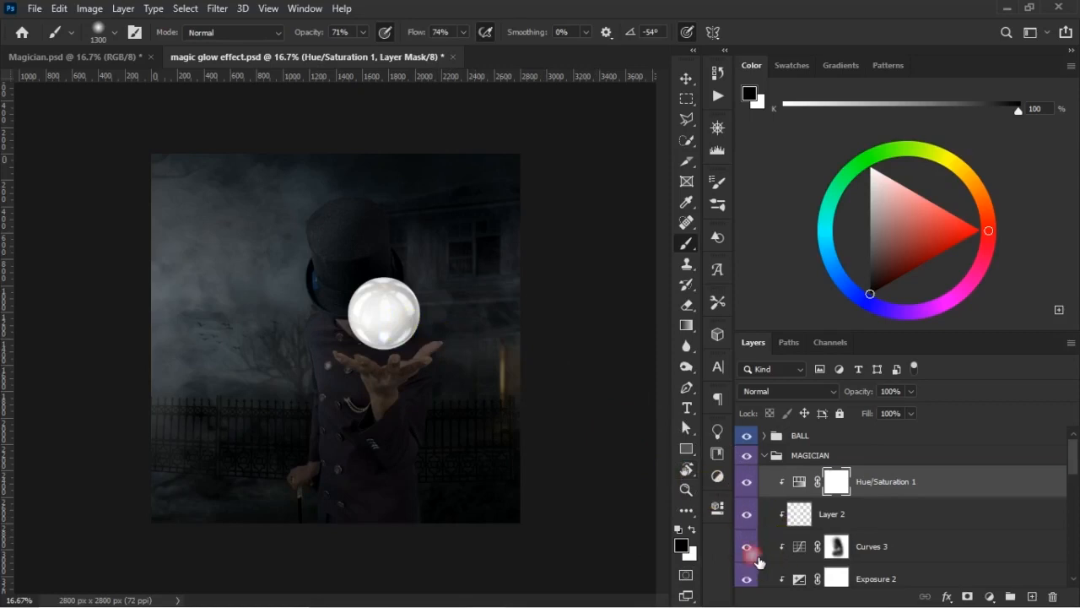
# - Check the Curves 3 adjustment's effect on the magician once more and save the document
pyautogui.click(768, 548)
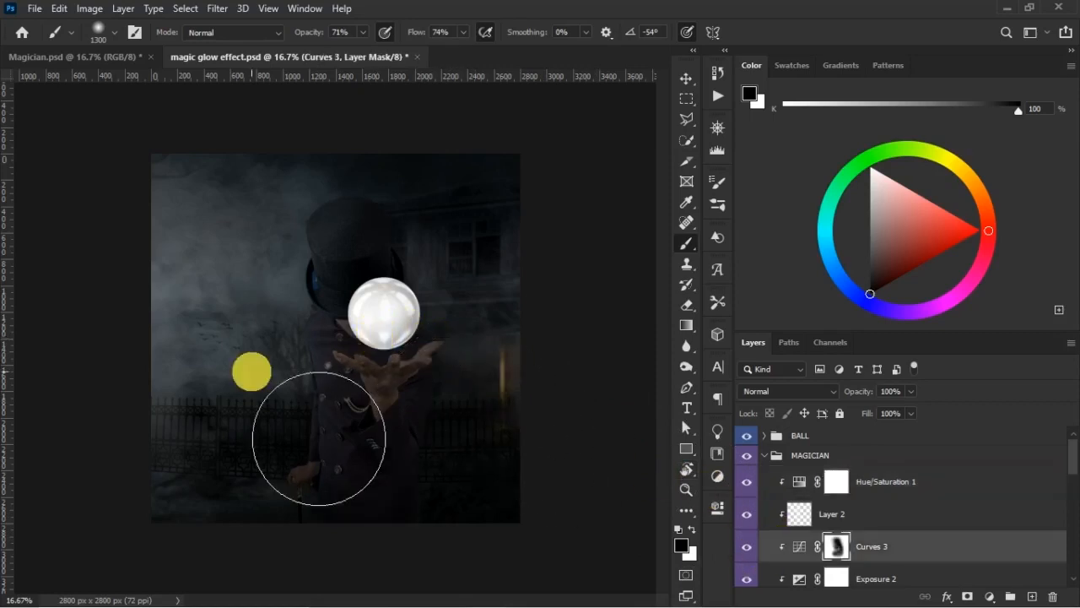
pyautogui.click(747, 547)
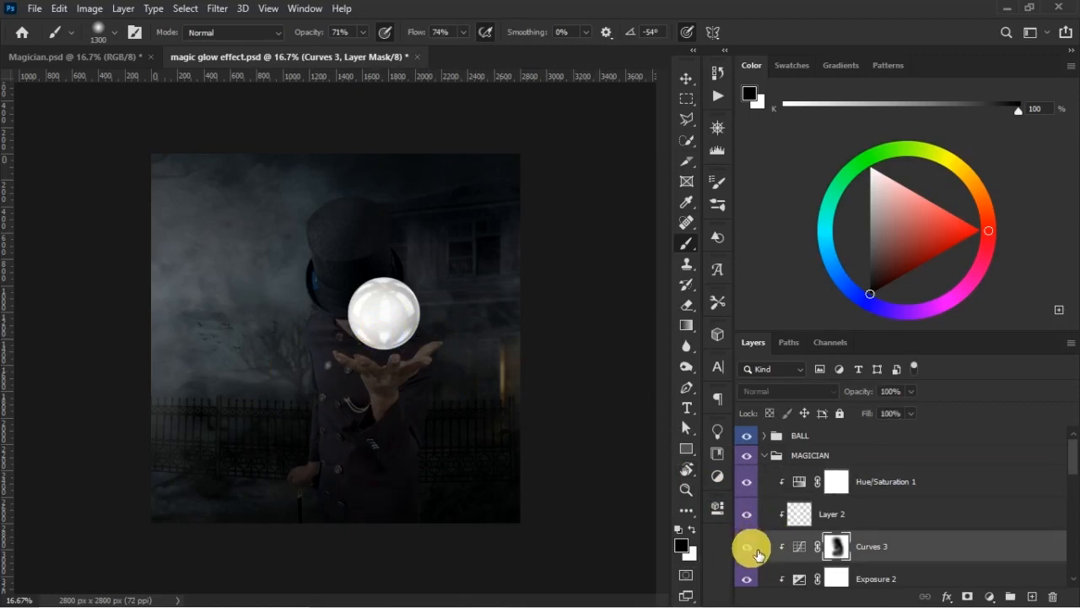
pyautogui.hotkey('ctrl', 's')
pyautogui.press('v')
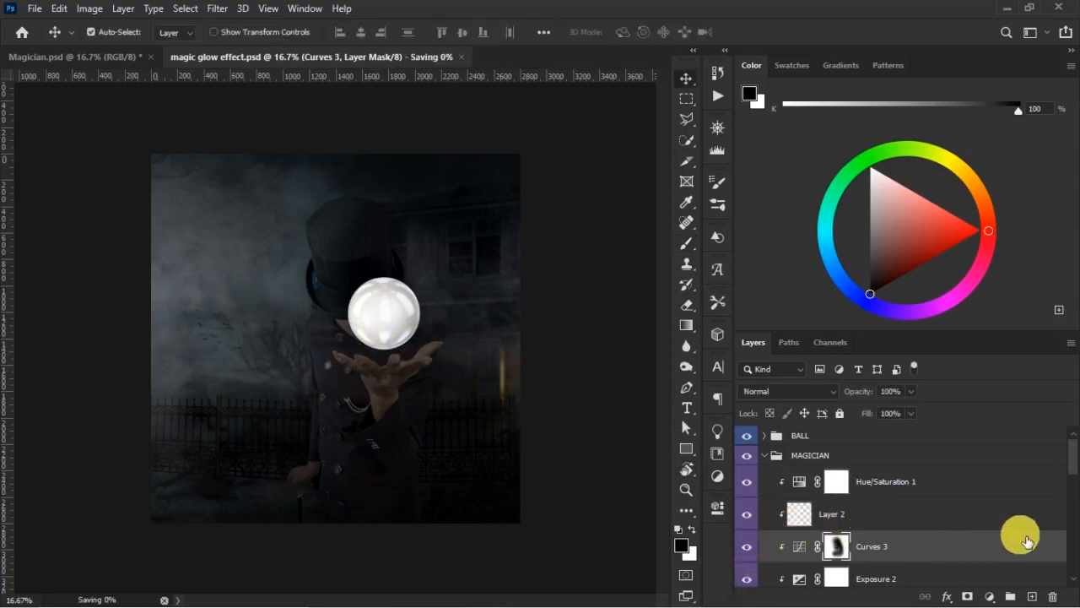
# - Collapse the MAGICIAN and SMOKE EFFECT groups, expand the BALL group and select its CRYSTALL BALL layer
pyautogui.click(765, 455)
pyautogui.click(765, 435)
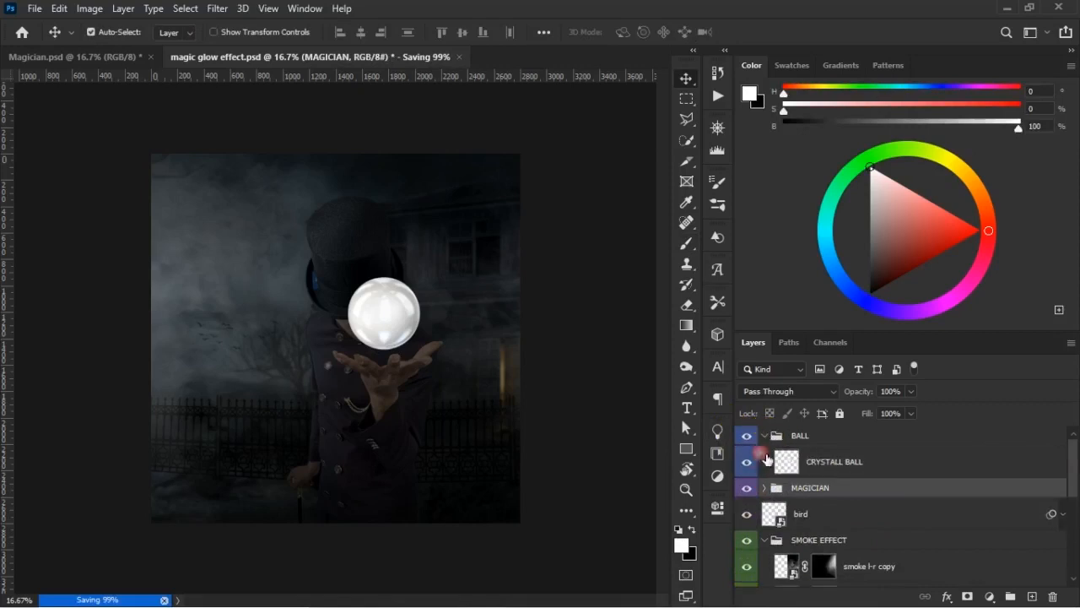
pyautogui.click(764, 539)
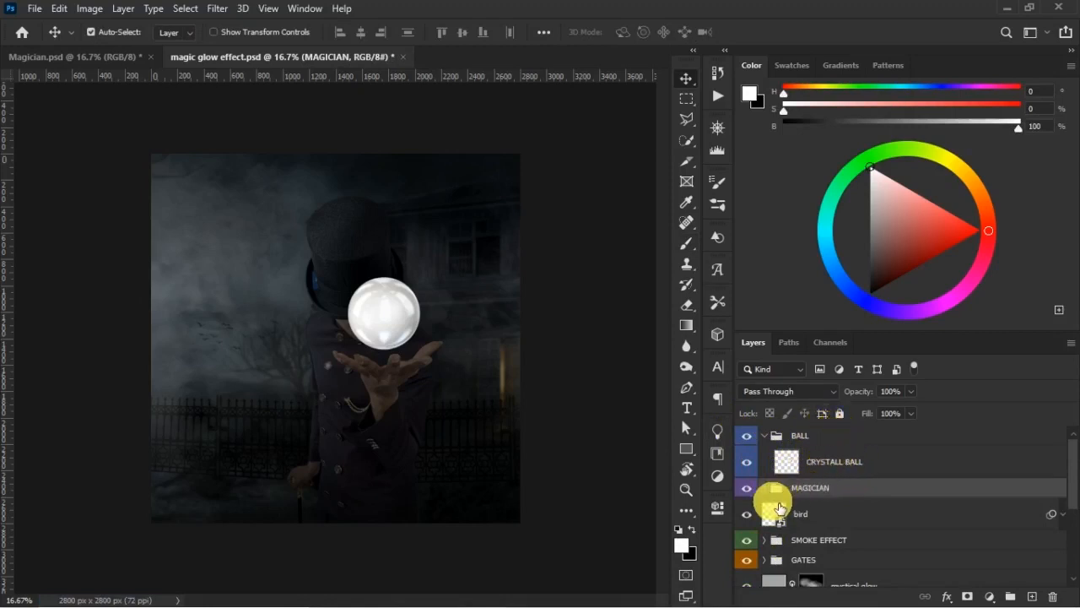
pyautogui.click(844, 460)
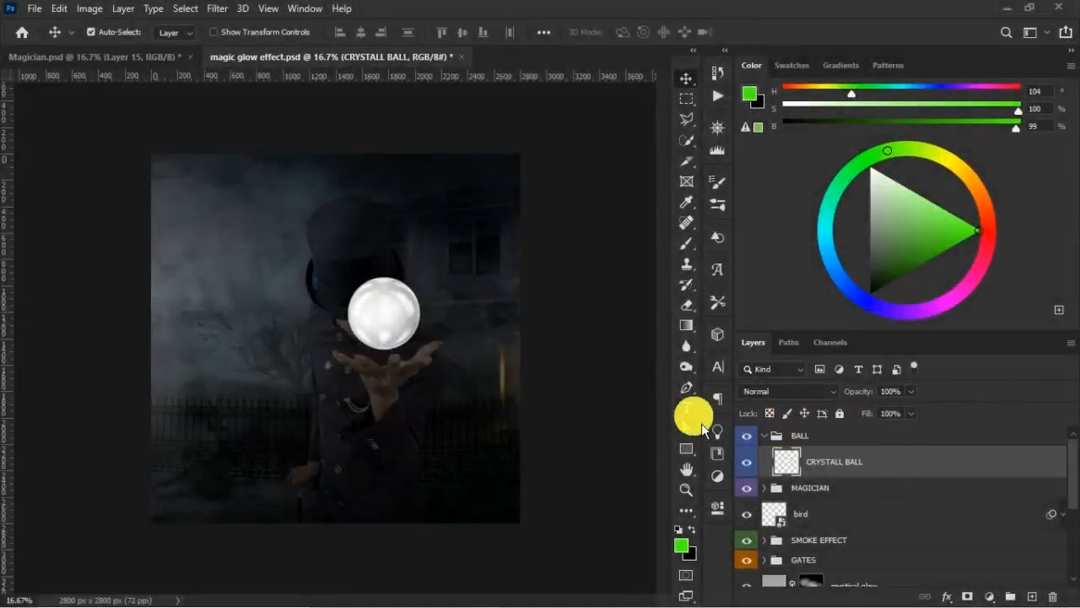
# - Add a Hue/Saturation adjustment layer above CRYSTALL BALL and clip it to the ball
pyautogui.press('z')
pyautogui.moveTo(229, 202); pyautogui.dragTo(528, 491)
pyautogui.press('v')
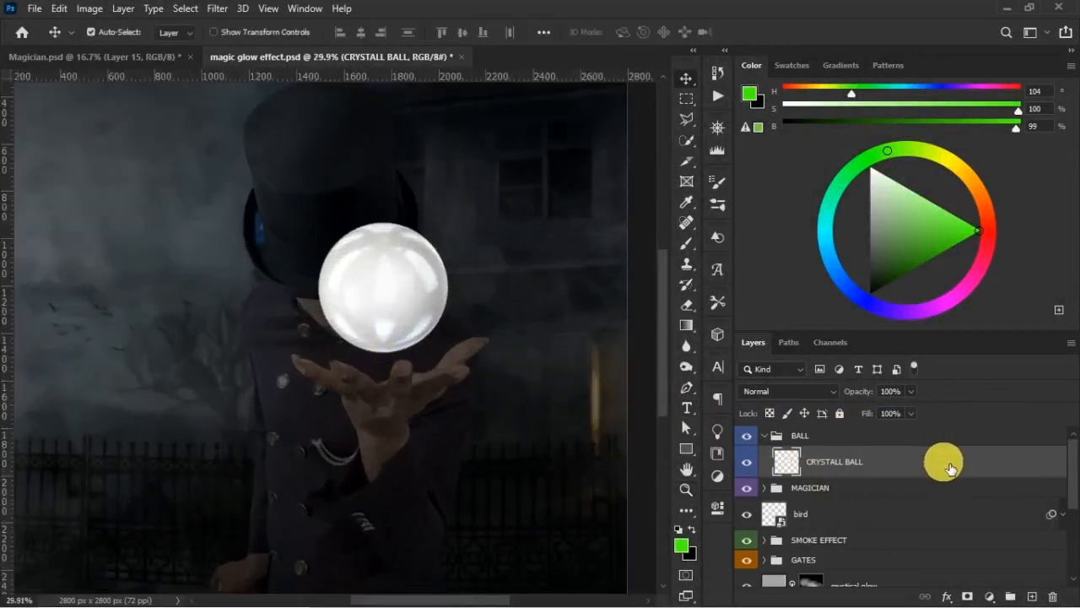
pyautogui.click(989, 596)
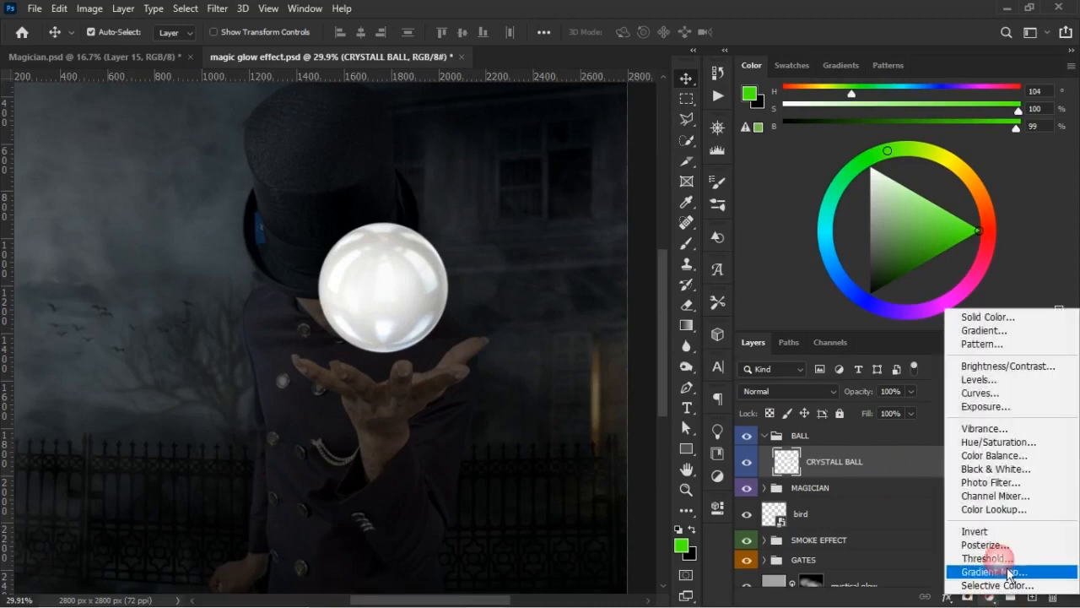
pyautogui.click(992, 442)
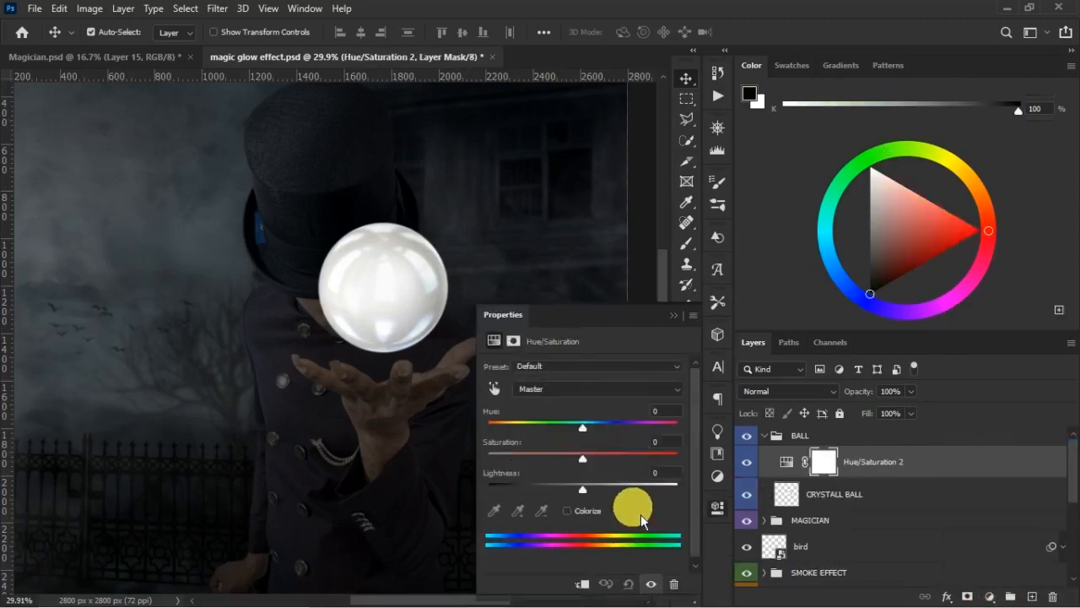
pyautogui.click(586, 584)
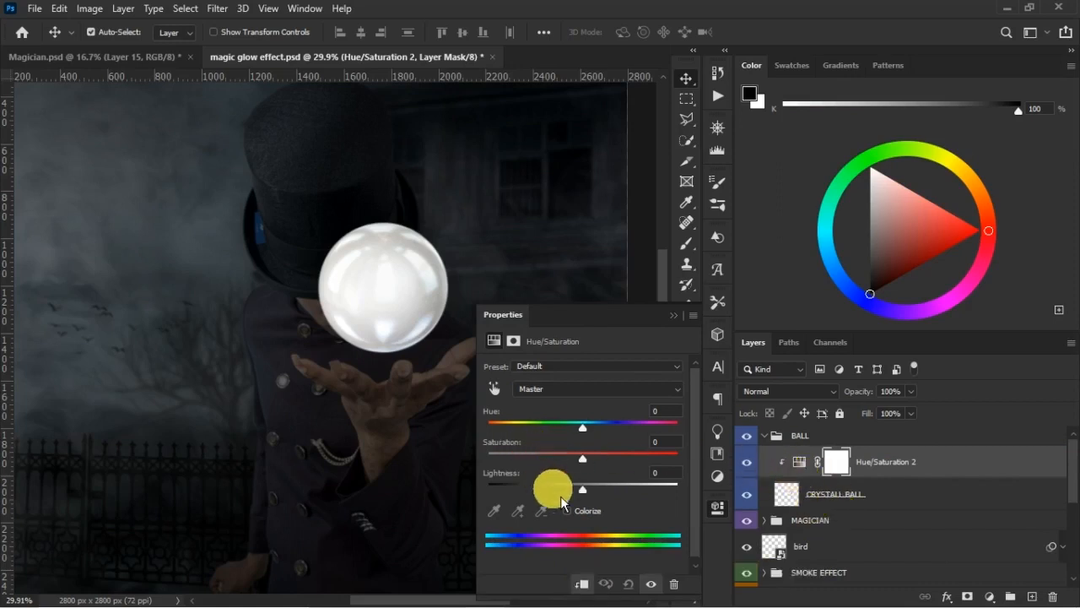
# - Colorize the ball green with the Hue/Saturation adjustment, using hue 119 and saturation 83
pyautogui.click(574, 517)
pyautogui.moveTo(573, 452); pyautogui.dragTo(546, 461)
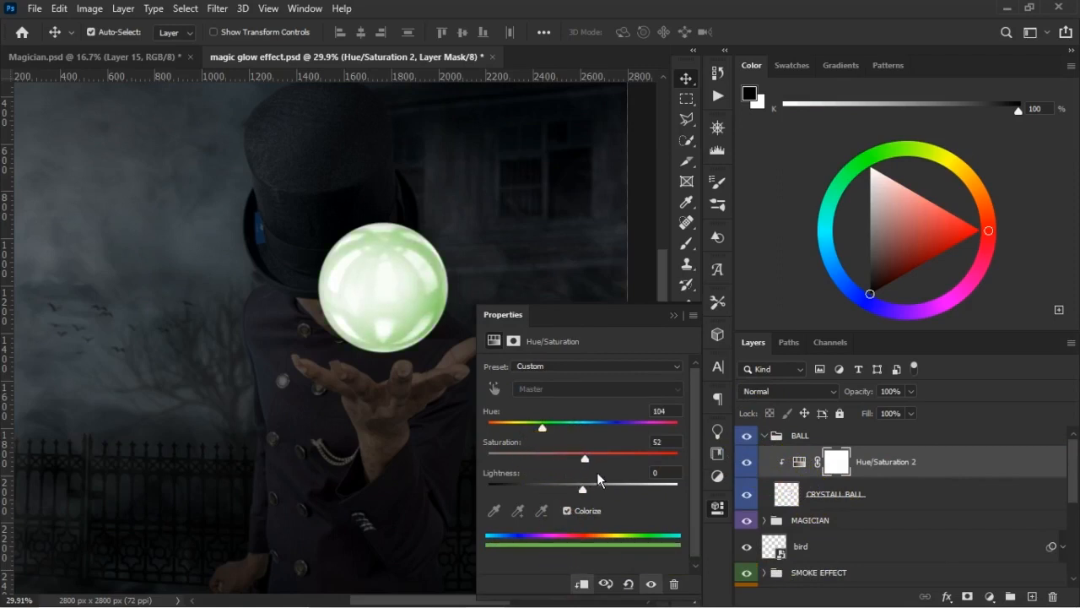
pyautogui.moveTo(634, 481); pyautogui.dragTo(644, 478)
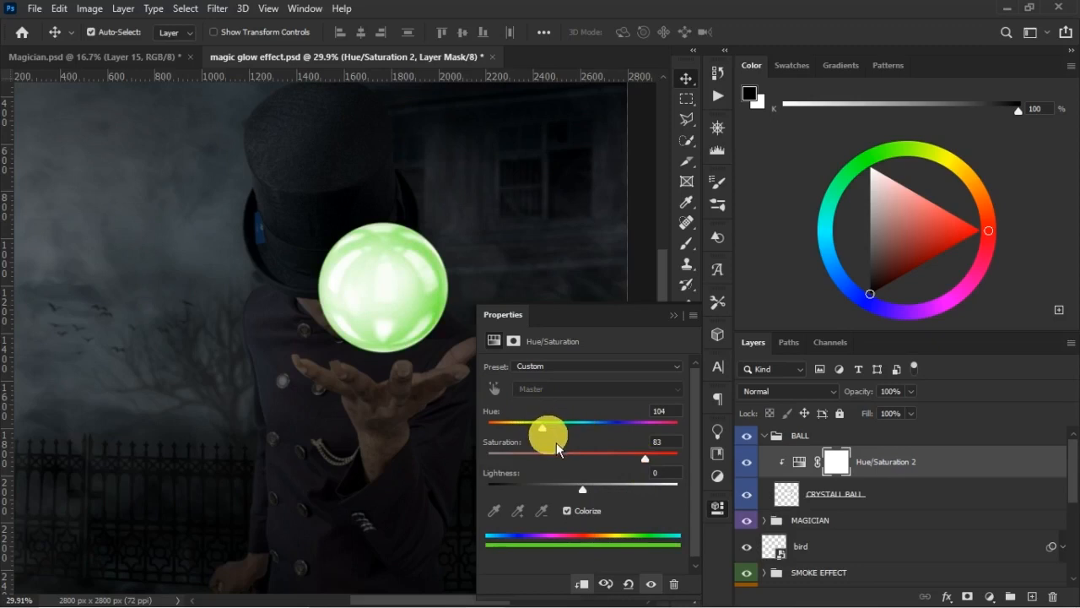
pyautogui.moveTo(543, 426); pyautogui.dragTo(558, 440)
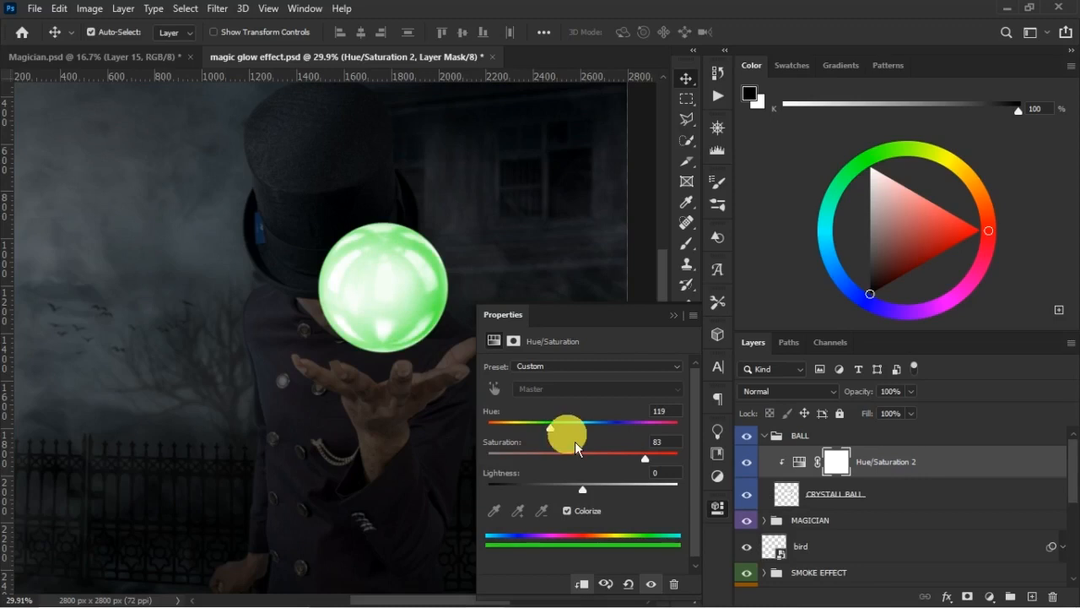
# - Examine the reference ball in Magician.psd up close, and compare the new ball with its Hue/Saturation 2 layer off and on
pyautogui.click(140, 62)
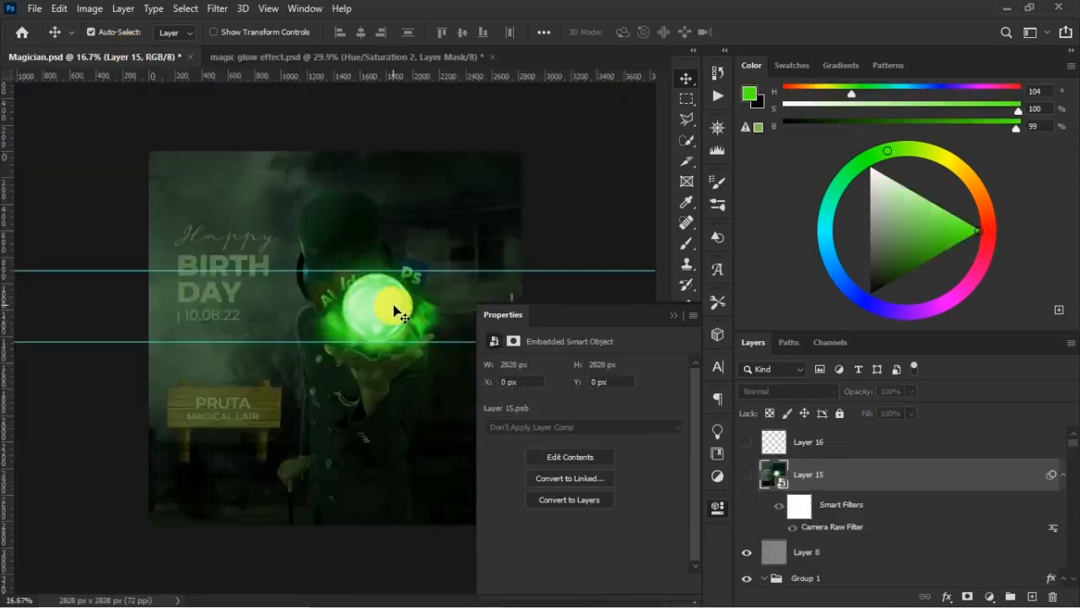
pyautogui.press('z')
pyautogui.moveTo(302, 232); pyautogui.dragTo(480, 433)
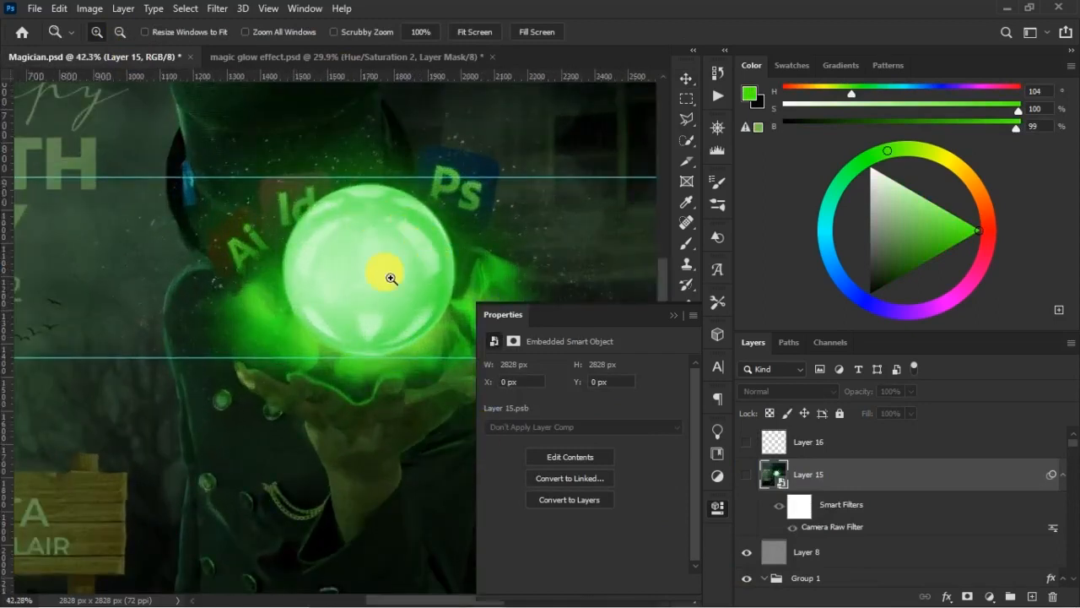
pyautogui.click(353, 70)
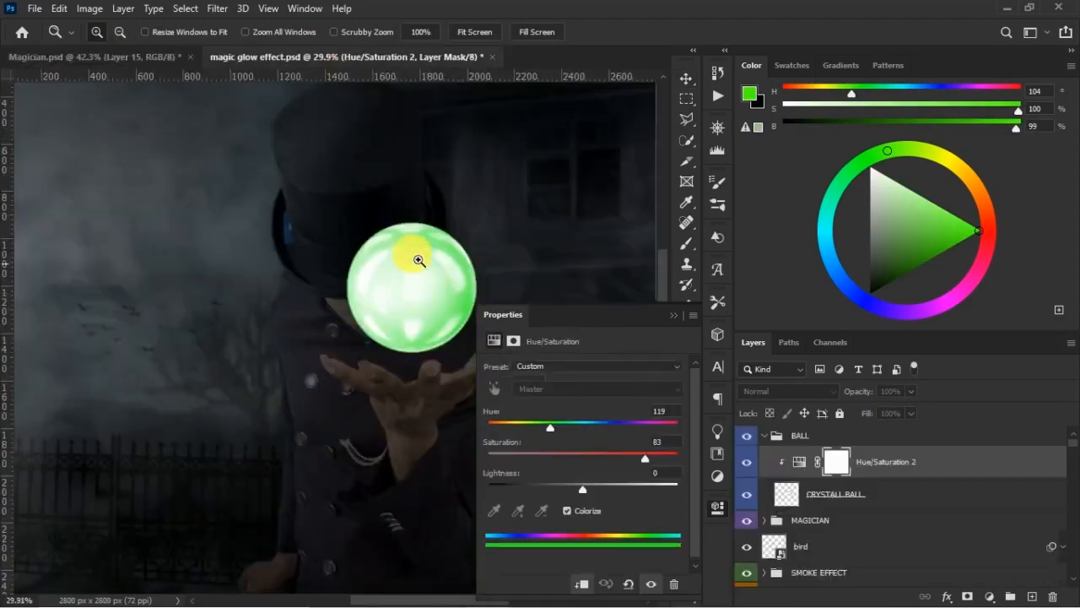
pyautogui.click(746, 462)
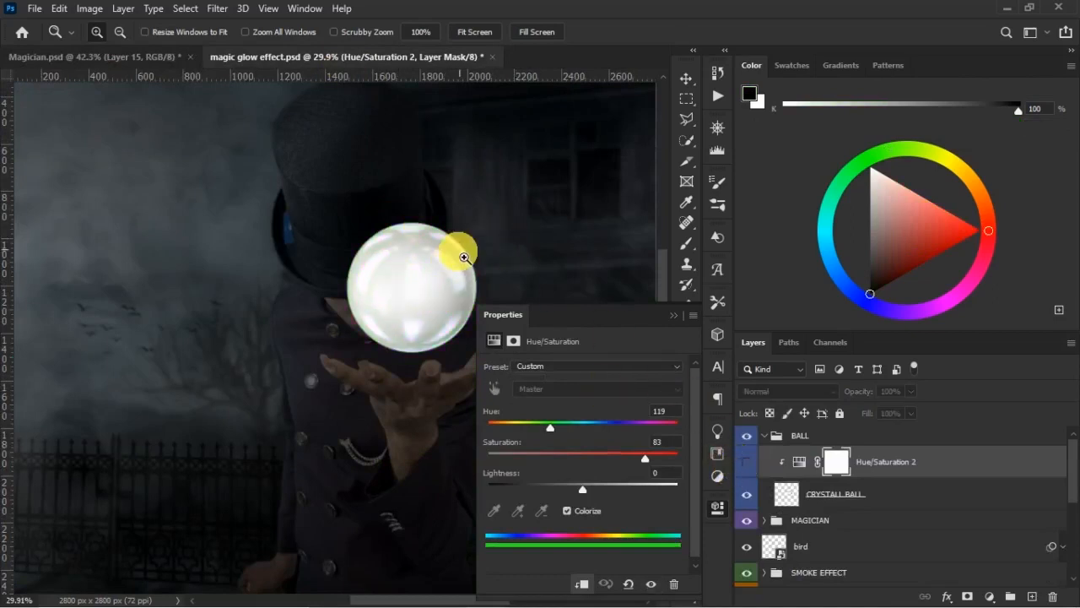
pyautogui.click(746, 462)
pyautogui.click(762, 462)
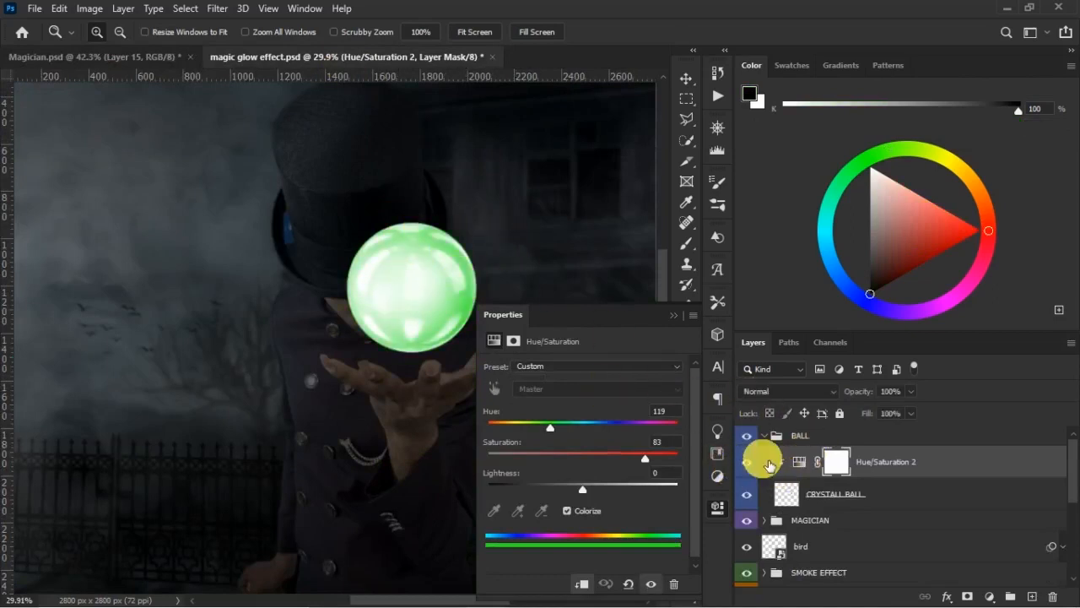
# - Set the ball's Hue/Saturation lightness to -17 and compare the ball with the adjustment off and on
pyautogui.moveTo(565, 486)
pyautogui.mouseDown()
pyautogui.moveTo(551, 487)
pyautogui.moveTo(574, 492)
pyautogui.mouseUp()
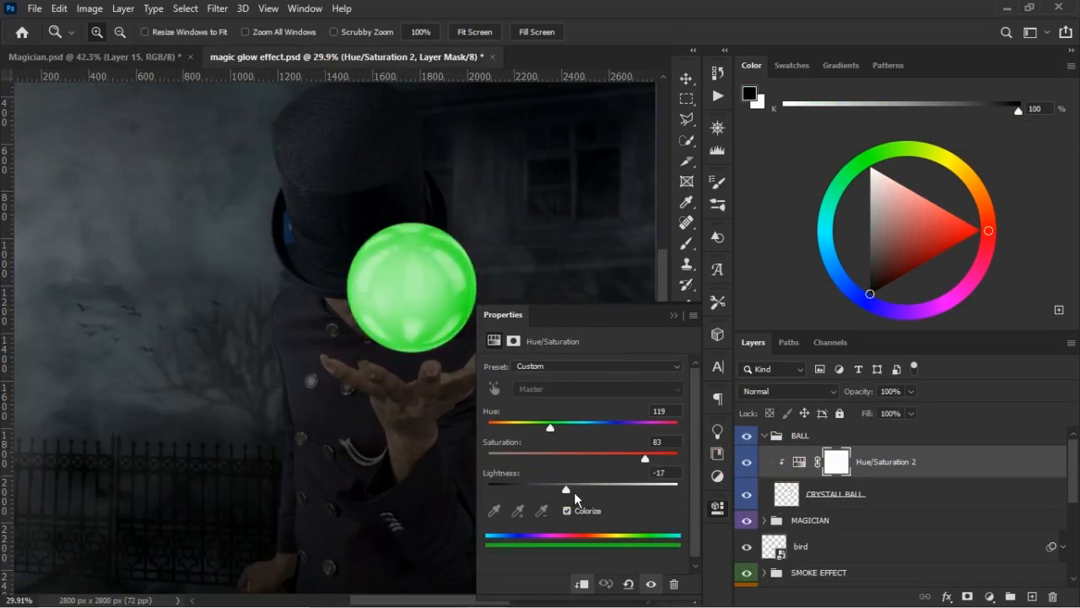
pyautogui.click(746, 462)
pyautogui.click(747, 462)
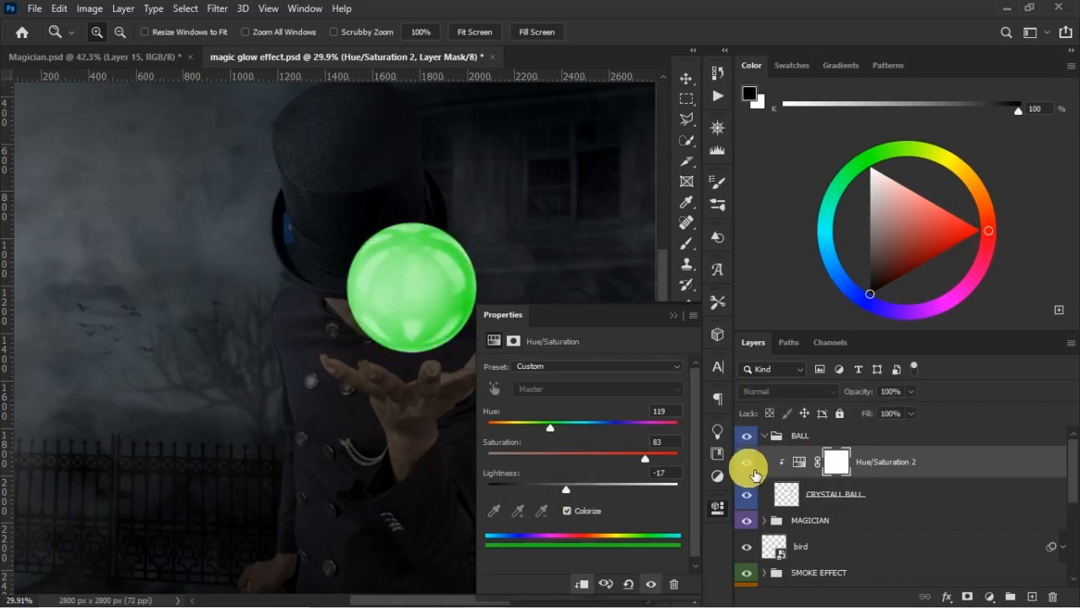
pyautogui.click(674, 316)
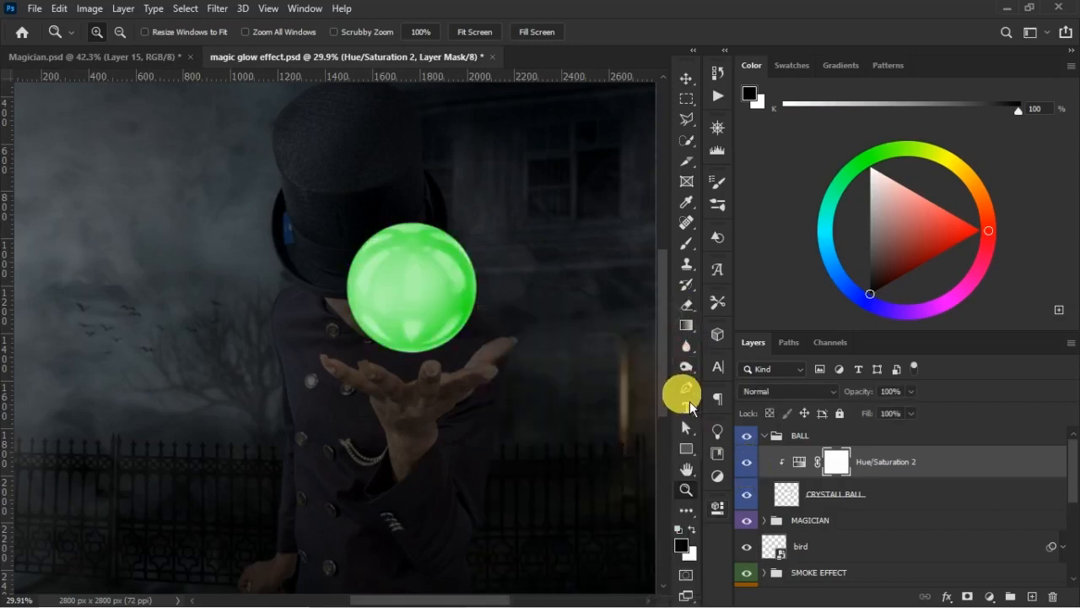
# - Add an Outer Glow layer style to the CRYSTALL BALL layer, keeping the ball in view
pyautogui.click(883, 507)
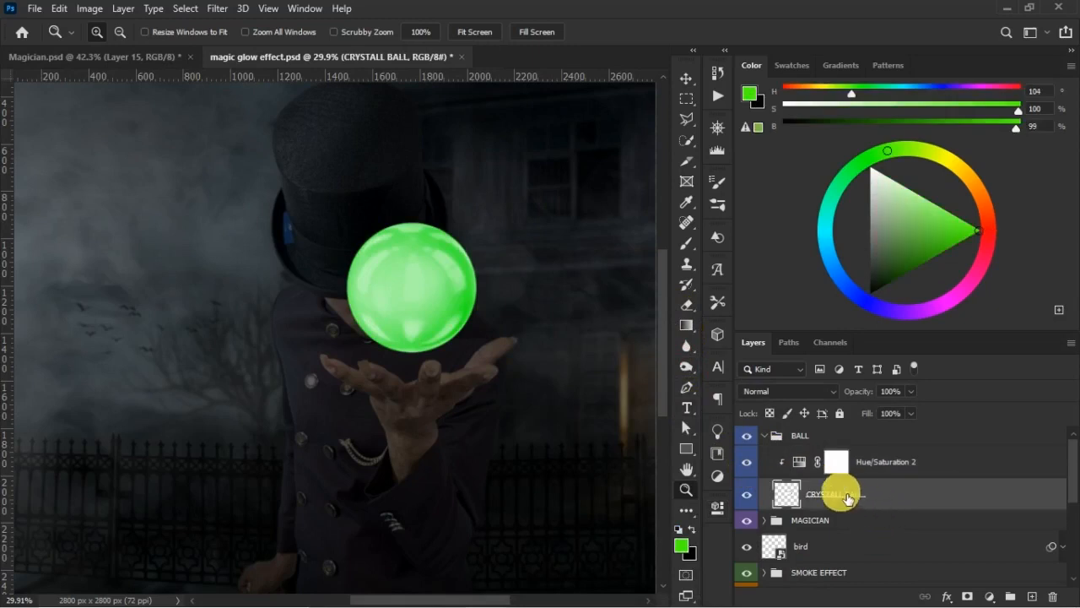
pyautogui.press('v')
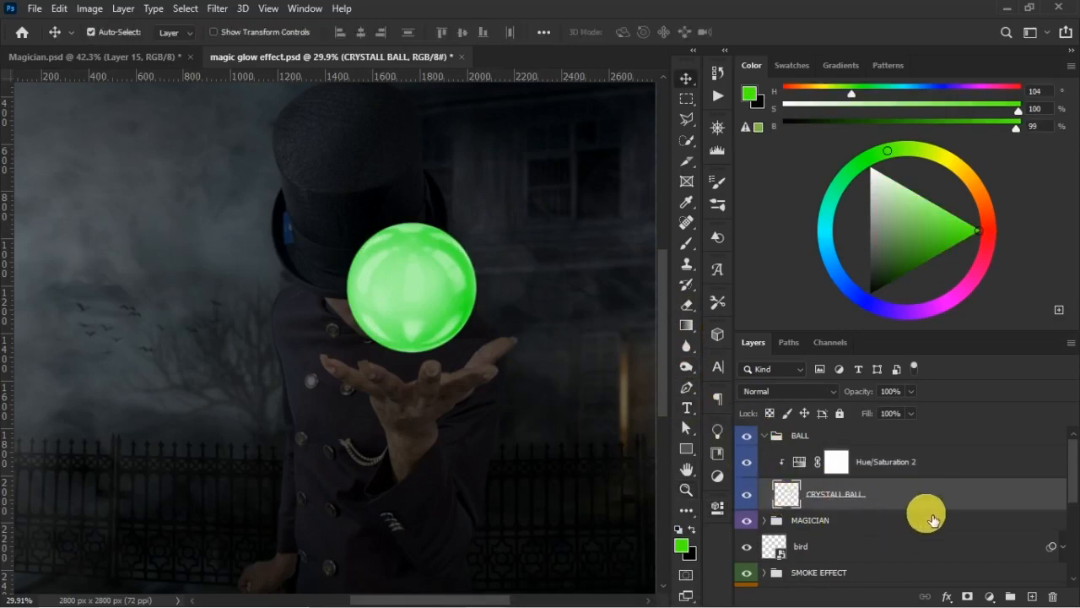
pyautogui.doubleClick(945, 507)
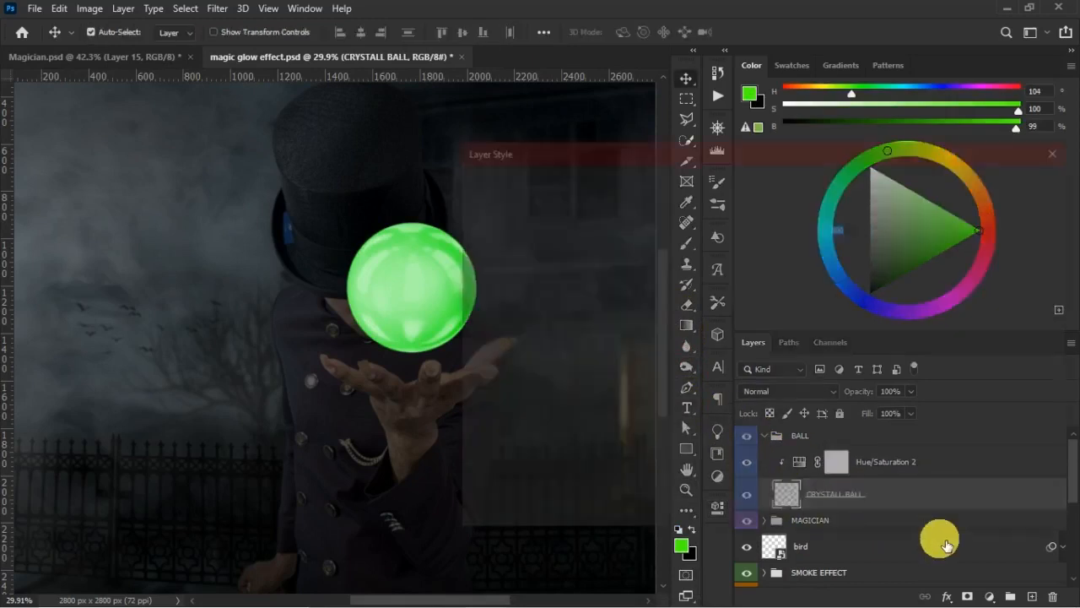
pyautogui.click(1012, 218)
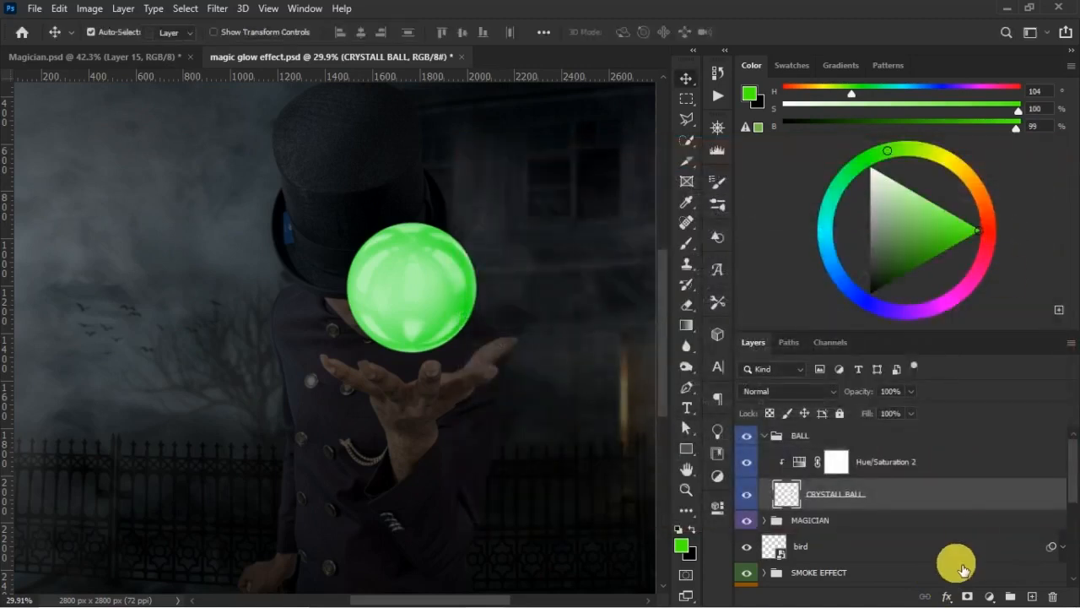
pyautogui.click(946, 595)
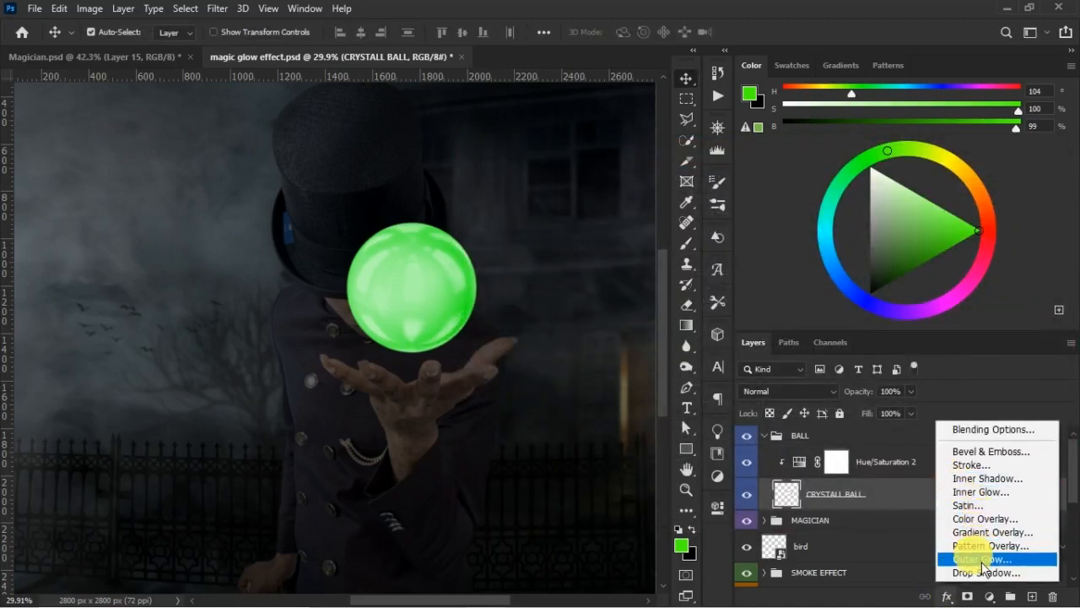
pyautogui.click(983, 562)
pyautogui.moveTo(650, 157); pyautogui.dragTo(724, 152)
# - Set the Outer Glow color to the green 32ec2d sampled from near the ball's edge
pyautogui.click(772, 257)
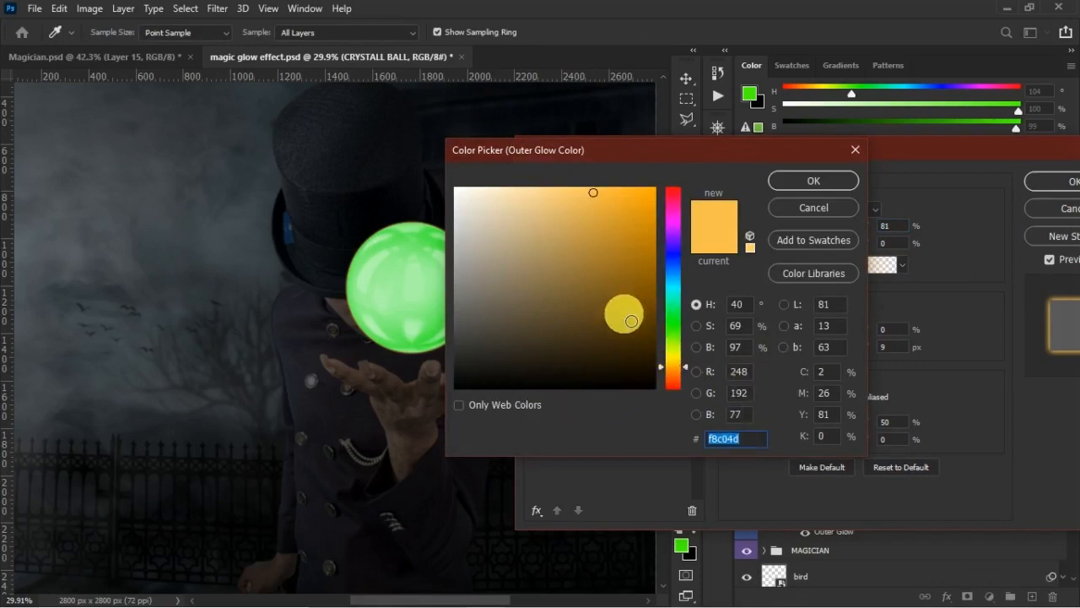
pyautogui.click(422, 247)
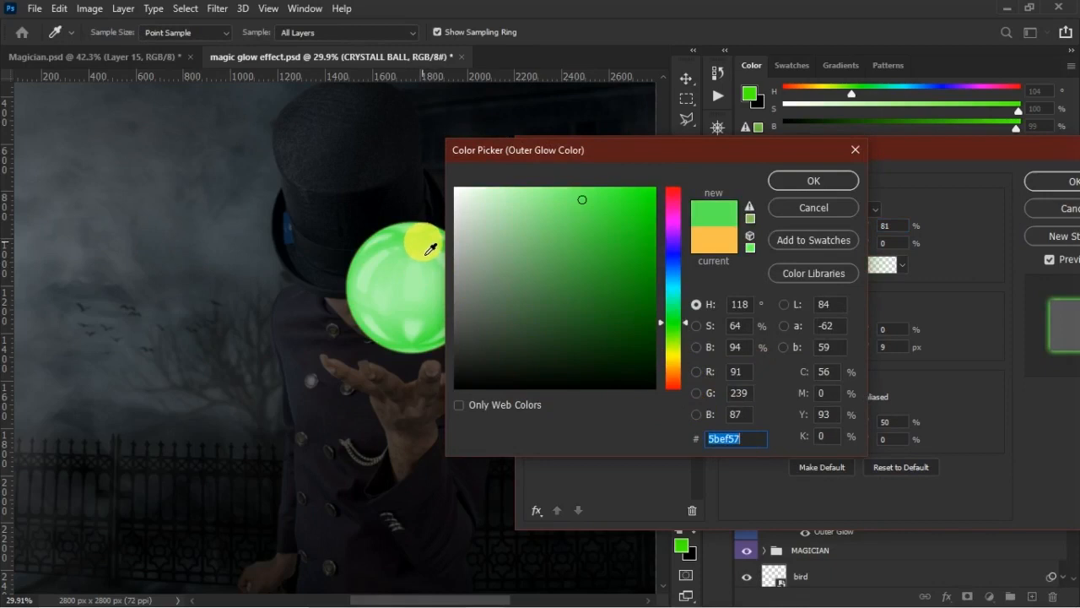
pyautogui.click(435, 243)
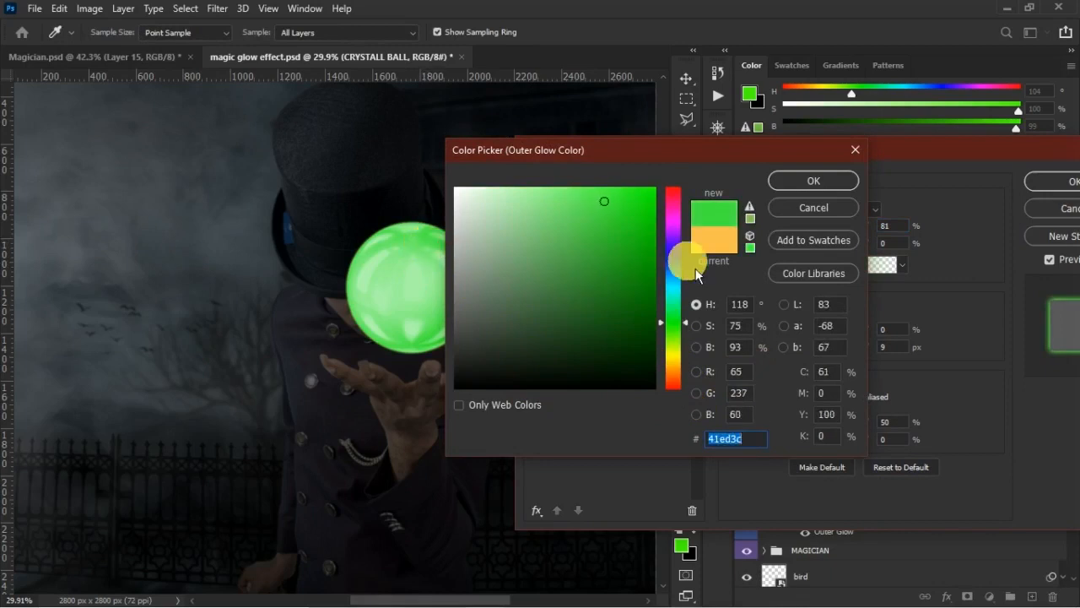
pyautogui.click(441, 252)
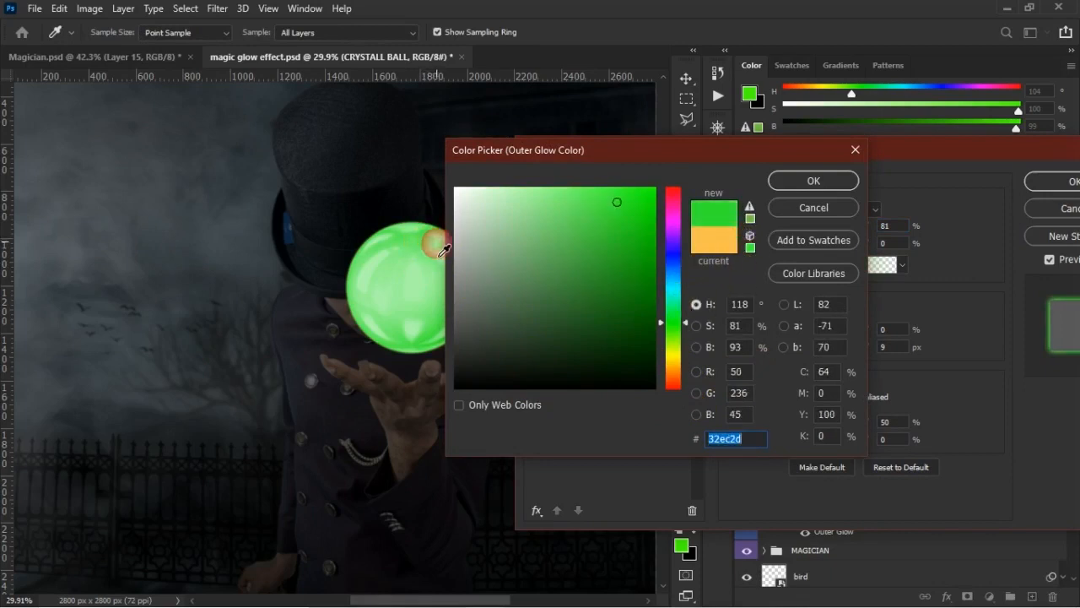
pyautogui.click(817, 184)
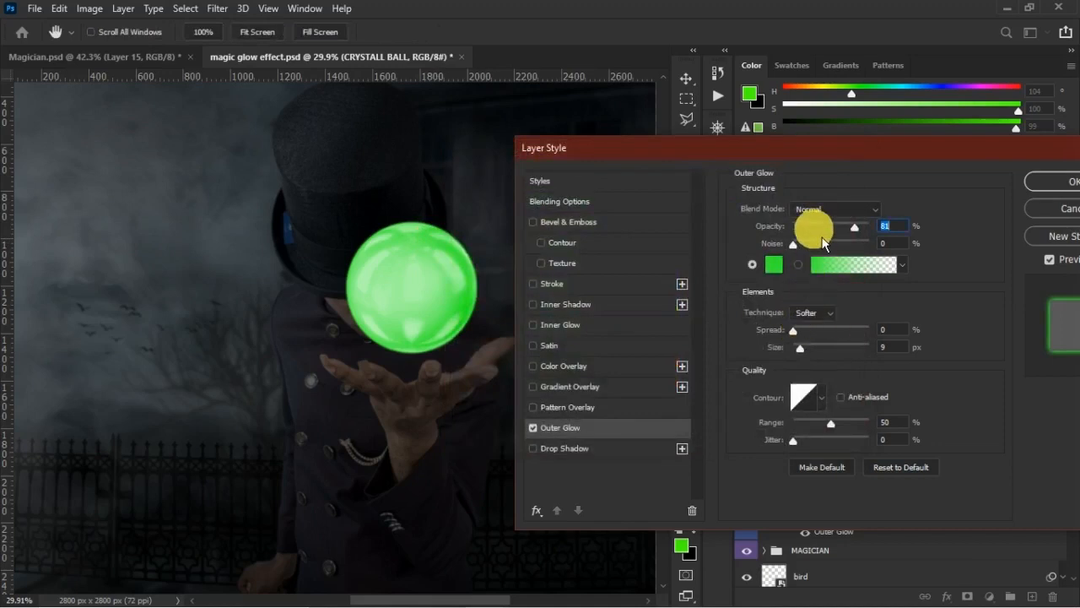
# - Set the Outer Glow to Screen blend mode with 61% opacity and 5% spread, enlarge its size slightly, and apply the style
pyautogui.click(840, 209)
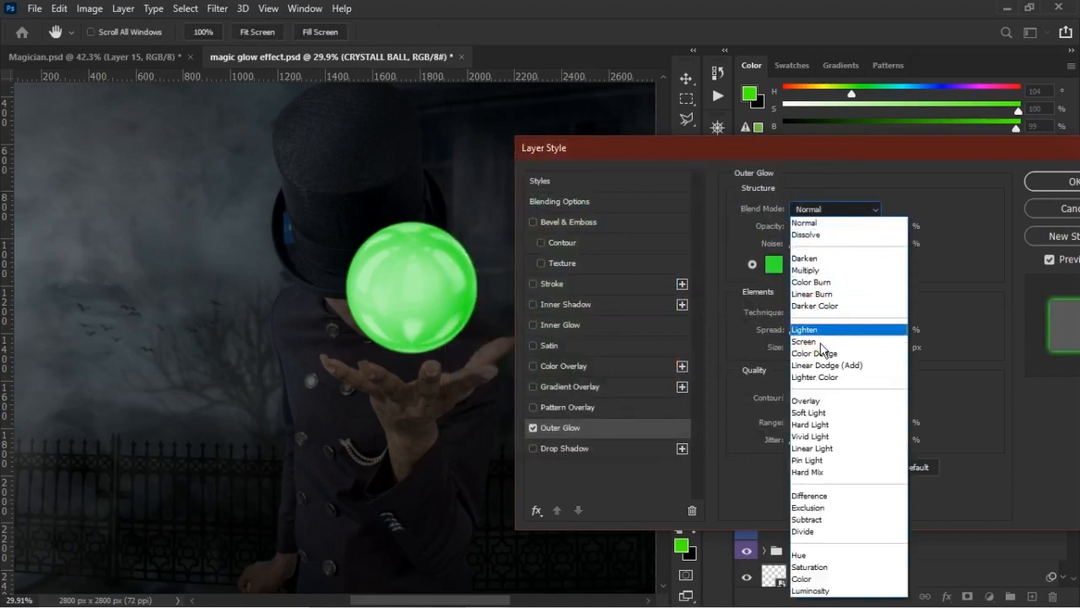
pyautogui.click(819, 342)
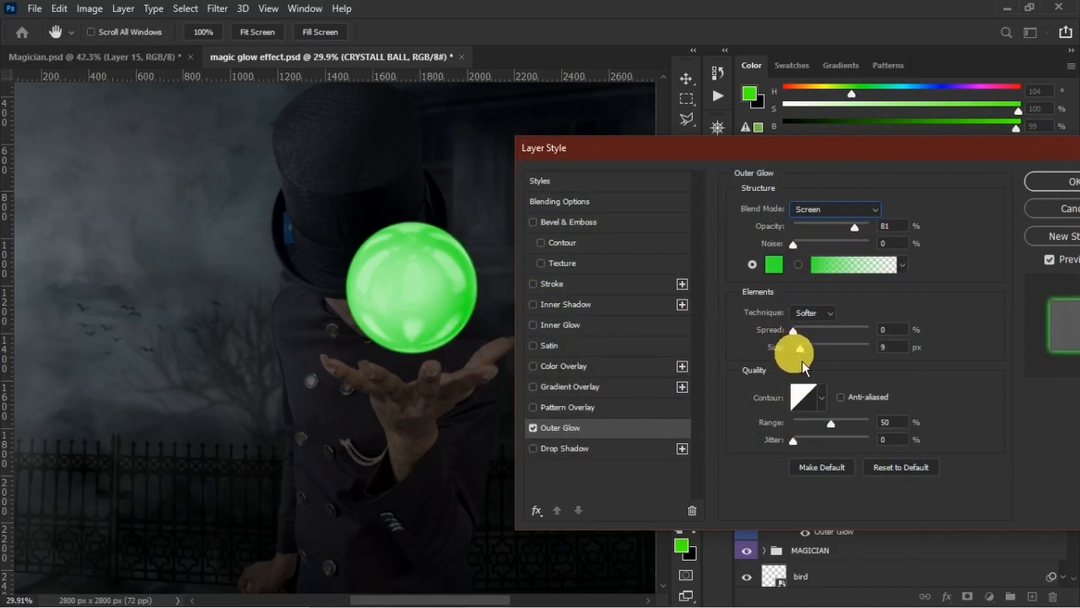
pyautogui.moveTo(804, 335)
pyautogui.mouseDown()
pyautogui.moveTo(860, 346)
pyautogui.moveTo(805, 337)
pyautogui.mouseUp()
pyautogui.moveTo(830, 226); pyautogui.dragTo(848, 232)
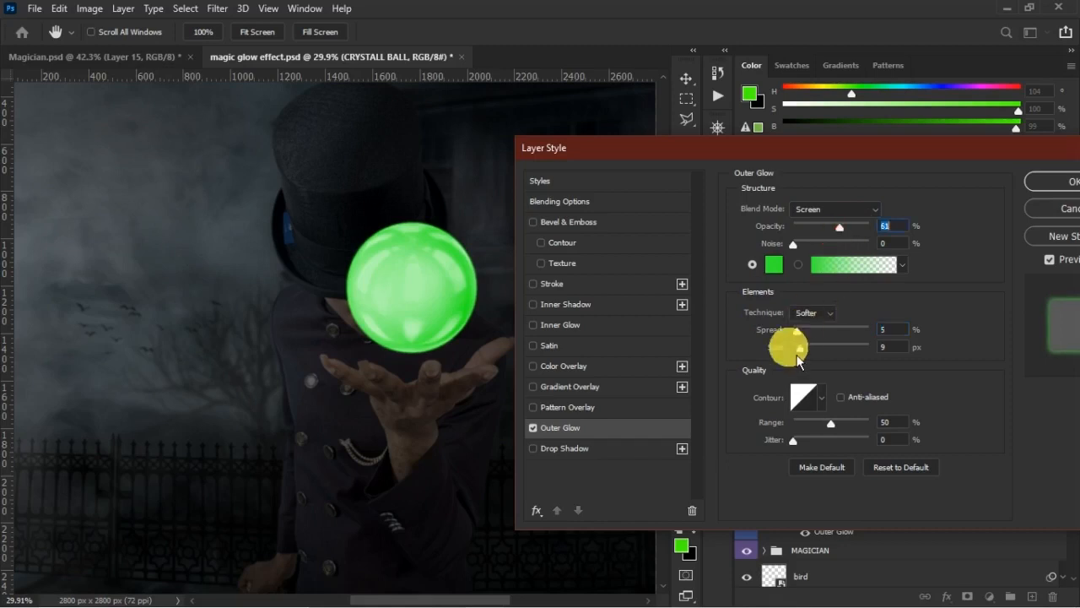
pyautogui.moveTo(802, 351)
pyautogui.mouseDown()
pyautogui.moveTo(868, 361)
pyautogui.moveTo(814, 360)
pyautogui.mouseUp()
pyautogui.click(1043, 191)
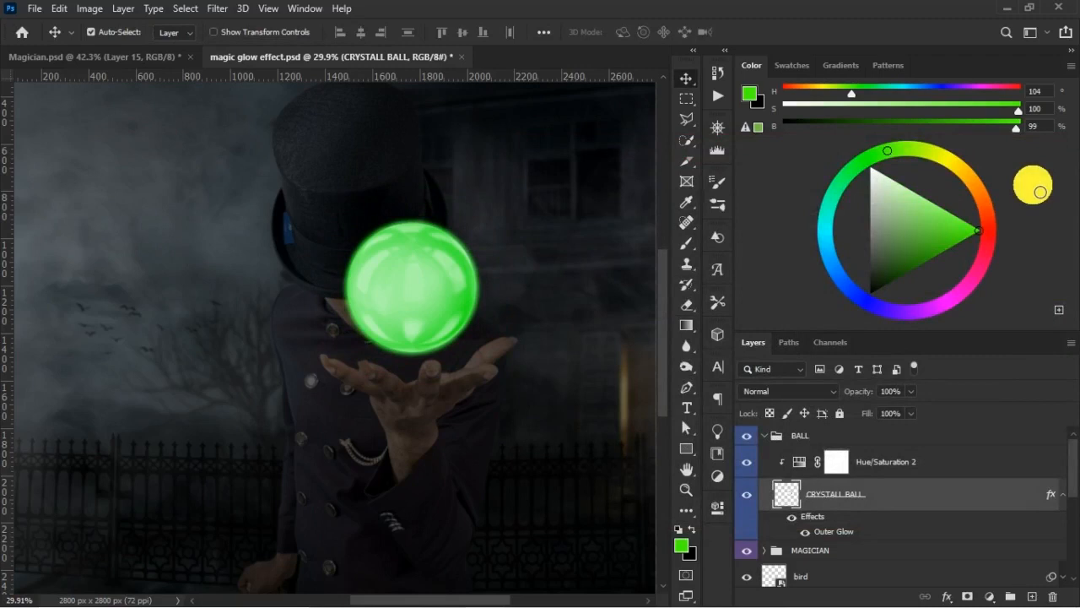
pyautogui.hotkey('ctrl', '-')
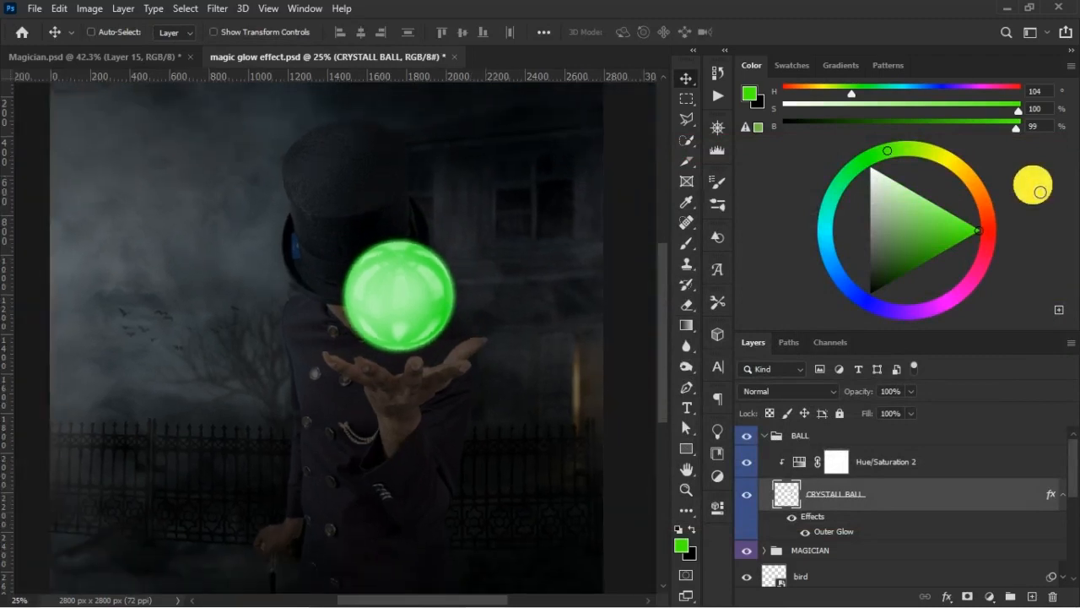
pyautogui.hotkey('ctrl', '-')
pyautogui.hotkey('ctrl', '+')
pyautogui.hotkey('ctrl', '+')
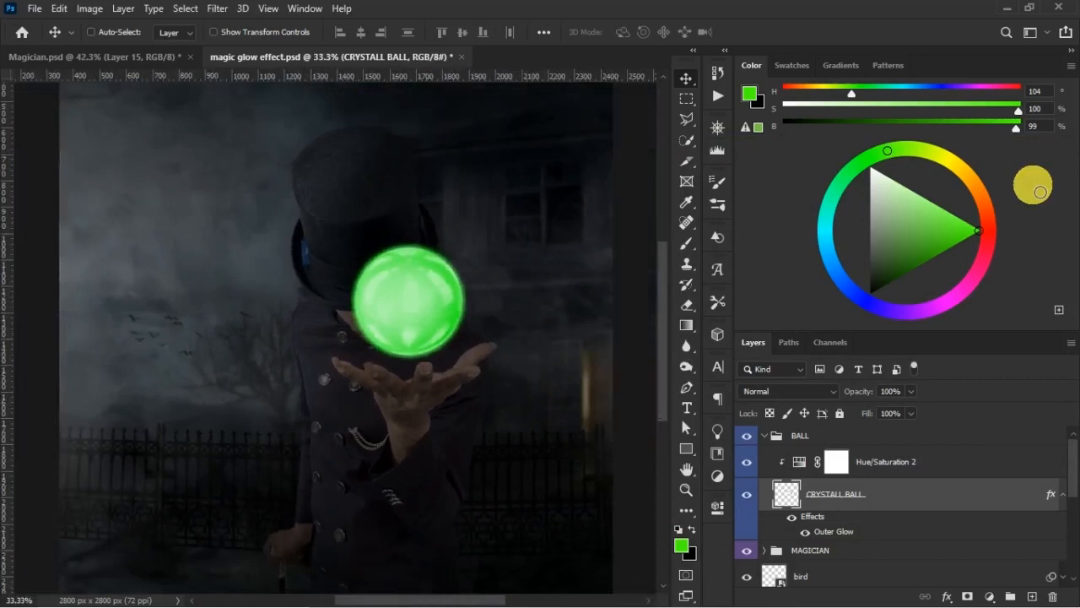
pyautogui.hotkey('ctrl', '-')
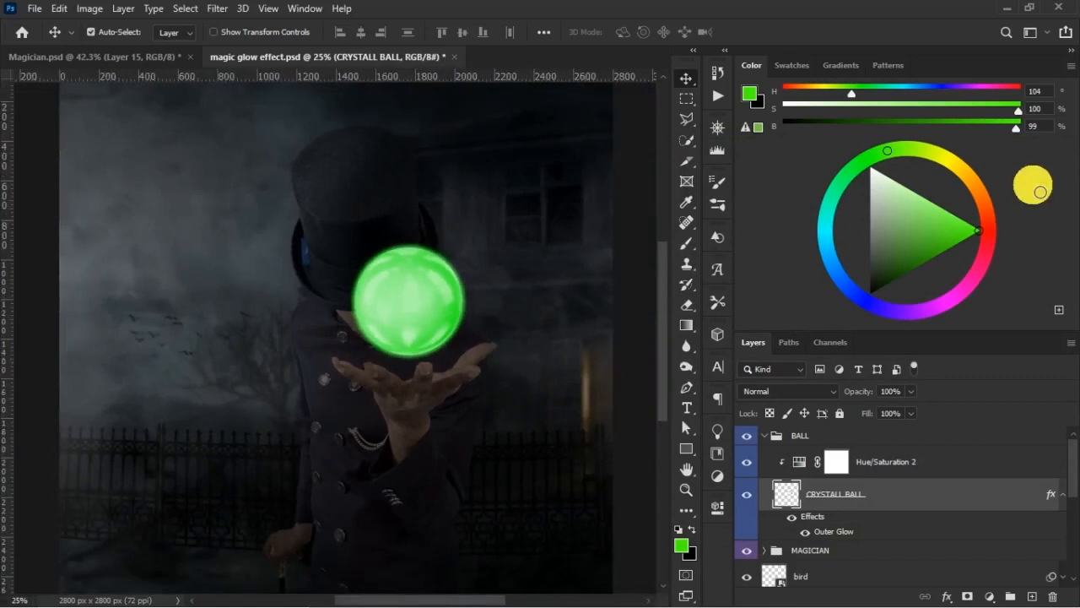
pyautogui.click(933, 461)
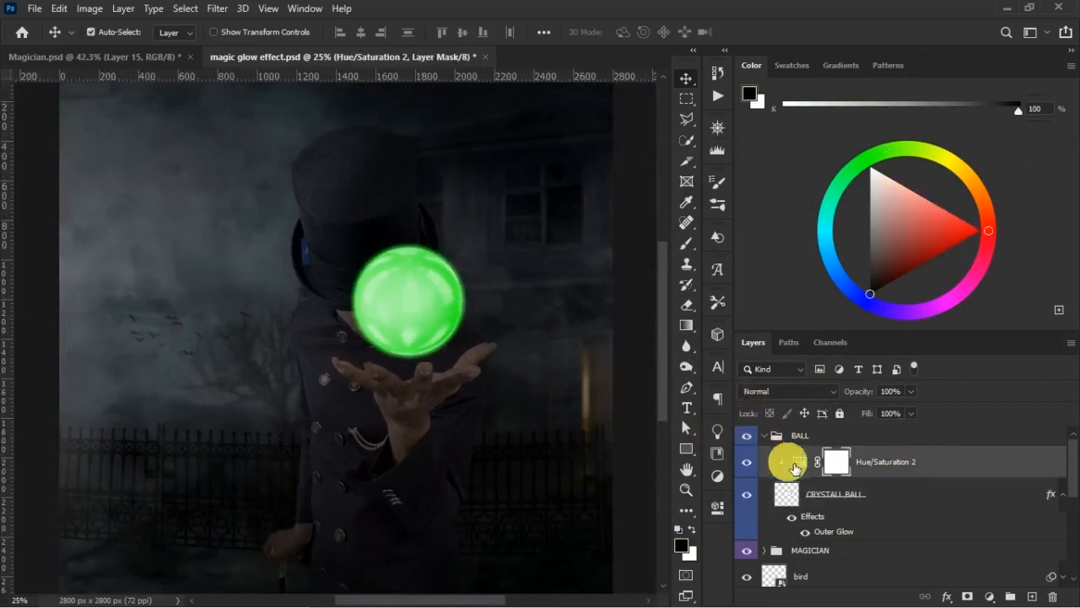
pyautogui.click(921, 505)
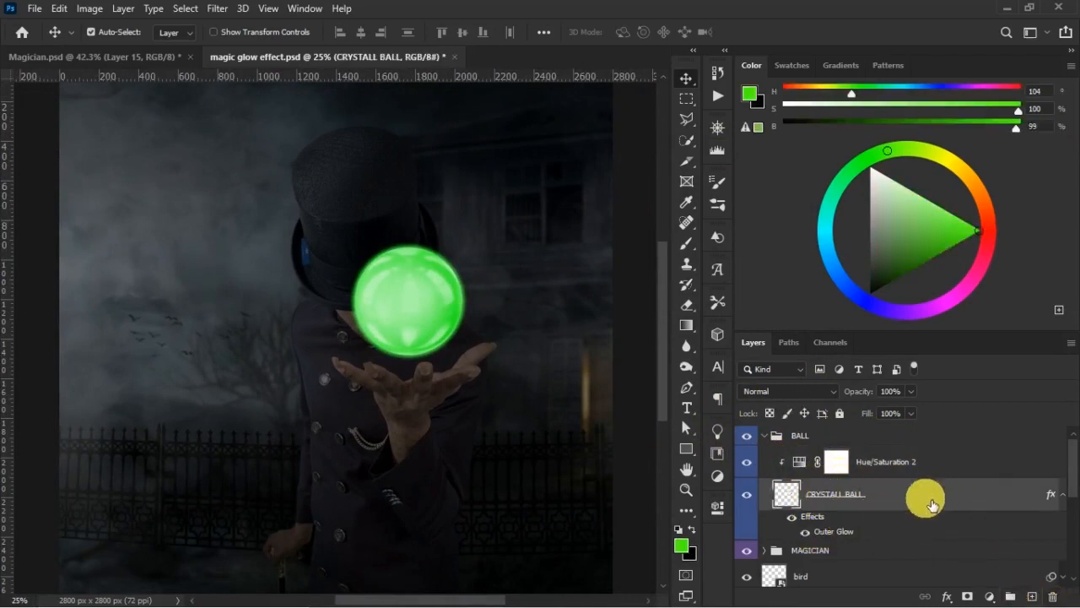
# - Create a new layer and place it in the BALL group directly beneath the CRYSTALL BALL layer
pyautogui.click(857, 549)
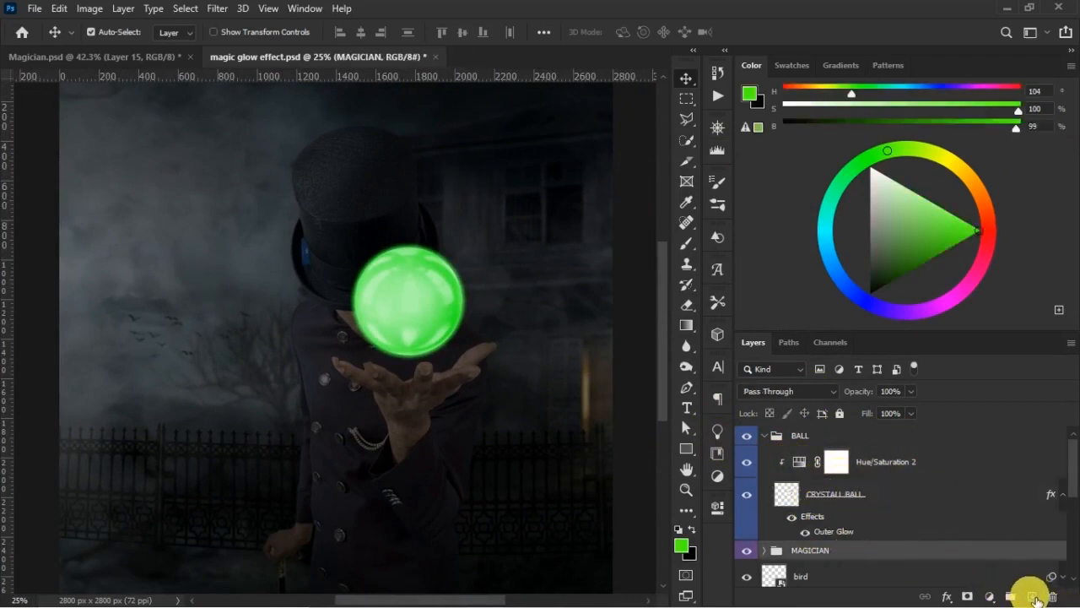
pyautogui.click(1031, 596)
pyautogui.moveTo(832, 554); pyautogui.dragTo(859, 545)
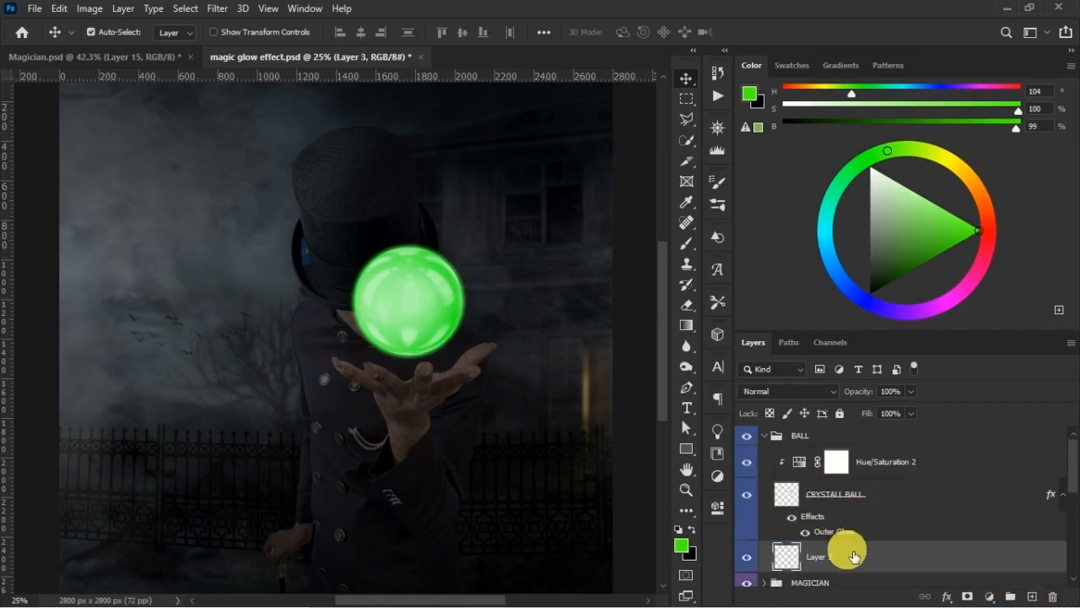
# - Place the Smoke Effect image as an embedded object beneath the crystal ball layer
pyautogui.click(32, 8)
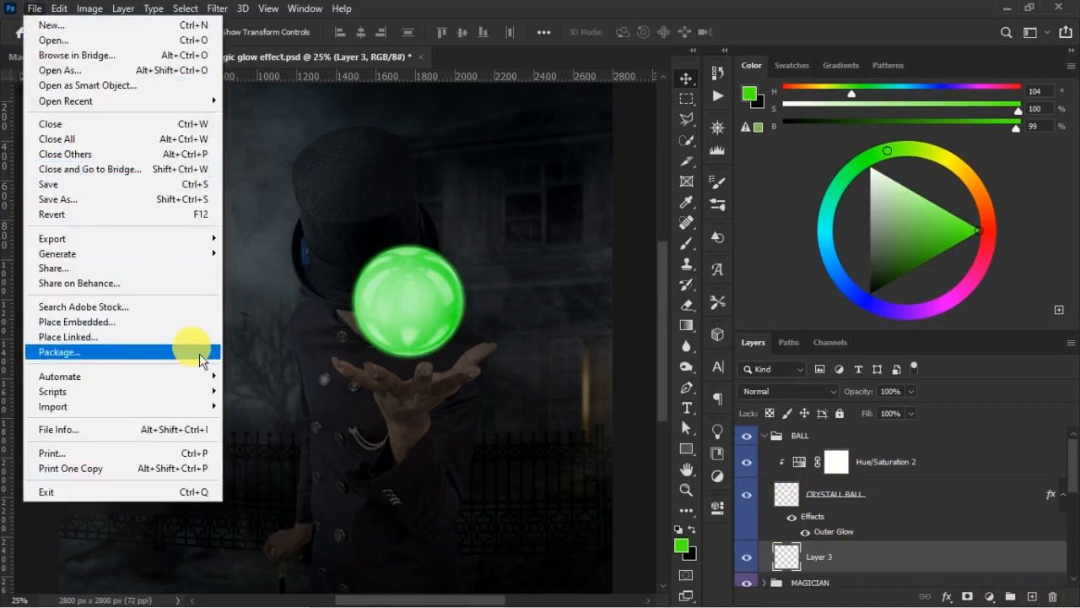
pyautogui.click(189, 324)
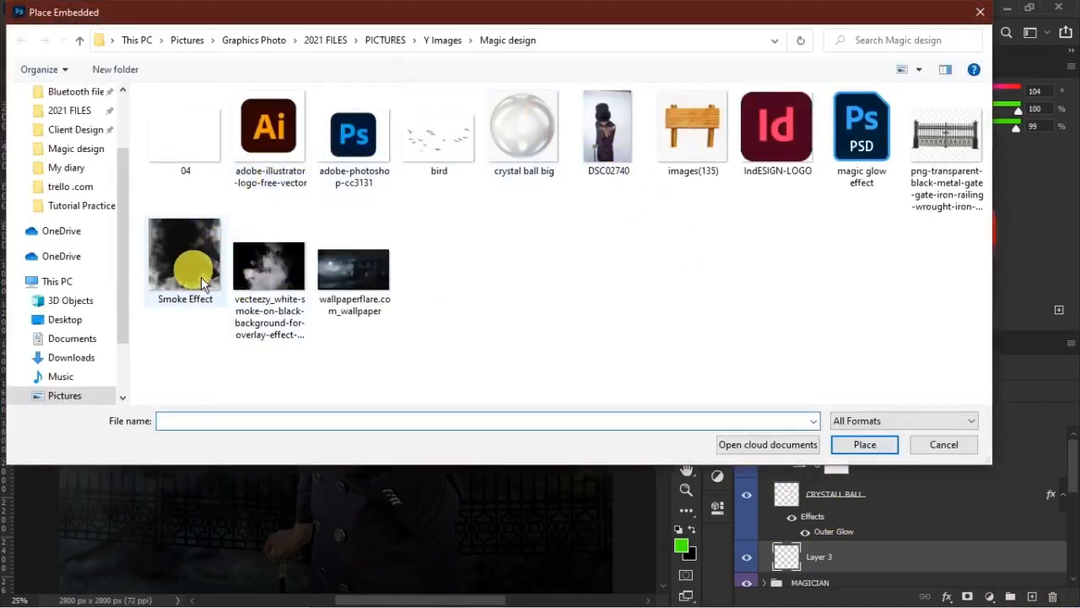
pyautogui.click(201, 283)
pyautogui.click(864, 444)
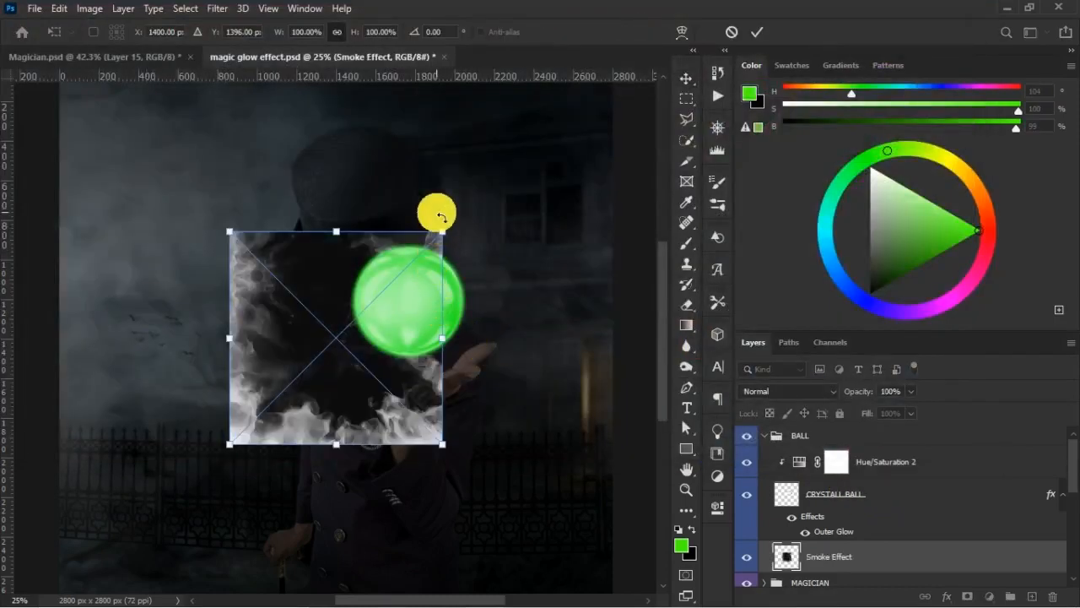
# - Scale the smoke image to 156.78%, position its lower smoke behind the ball and above the hand, and commit the placement
pyautogui.hotkey('ctrl', '-')
pyautogui.moveTo(410, 258); pyautogui.dragTo(515, 179)
pyautogui.moveTo(427, 332); pyautogui.dragTo(435, 309)
pyautogui.moveTo(485, 152); pyautogui.dragTo(488, 148)
pyautogui.moveTo(424, 356); pyautogui.dragTo(422, 351)
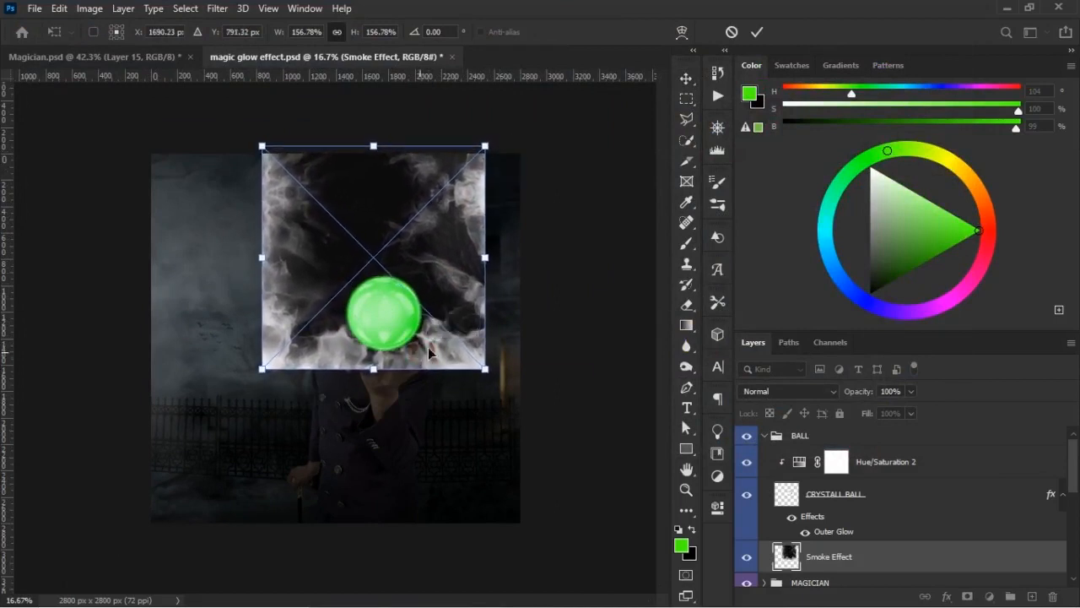
pyautogui.click(759, 33)
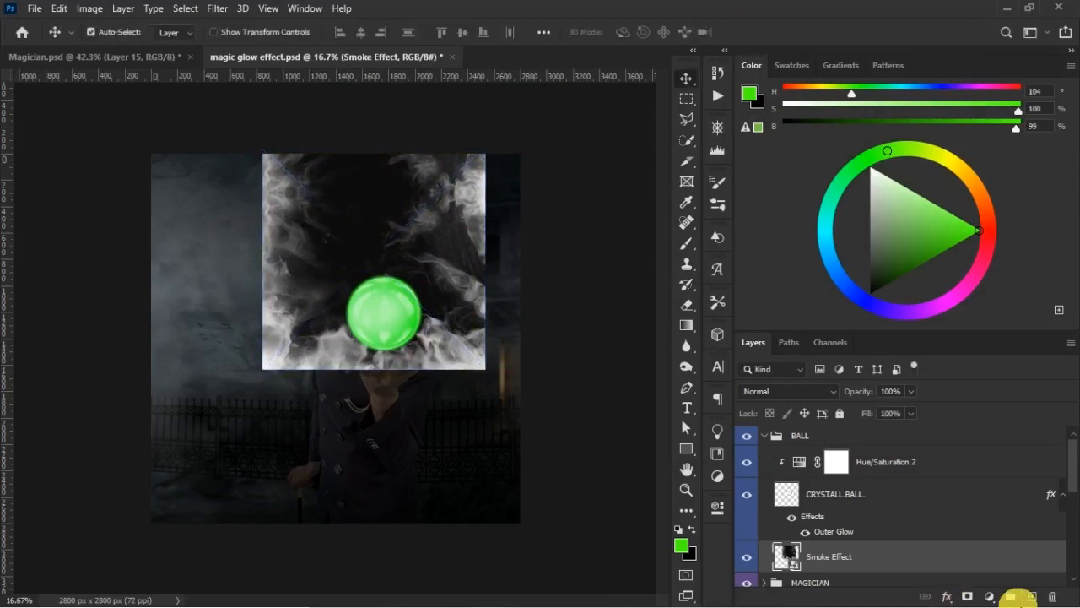
# - Add a layer mask to the Smoke Effect layer and invert it to black to hide the smoke
pyautogui.scroll(-1, 1038, 524)
pyautogui.click(1028, 538)
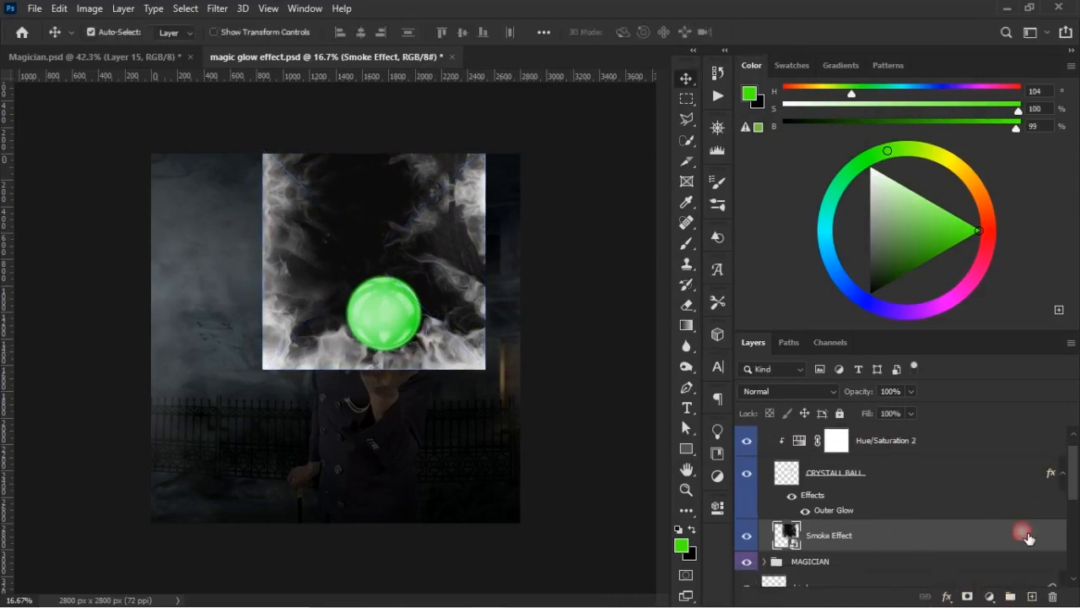
pyautogui.click(971, 597)
pyautogui.hotkey('ctrl', 'i')
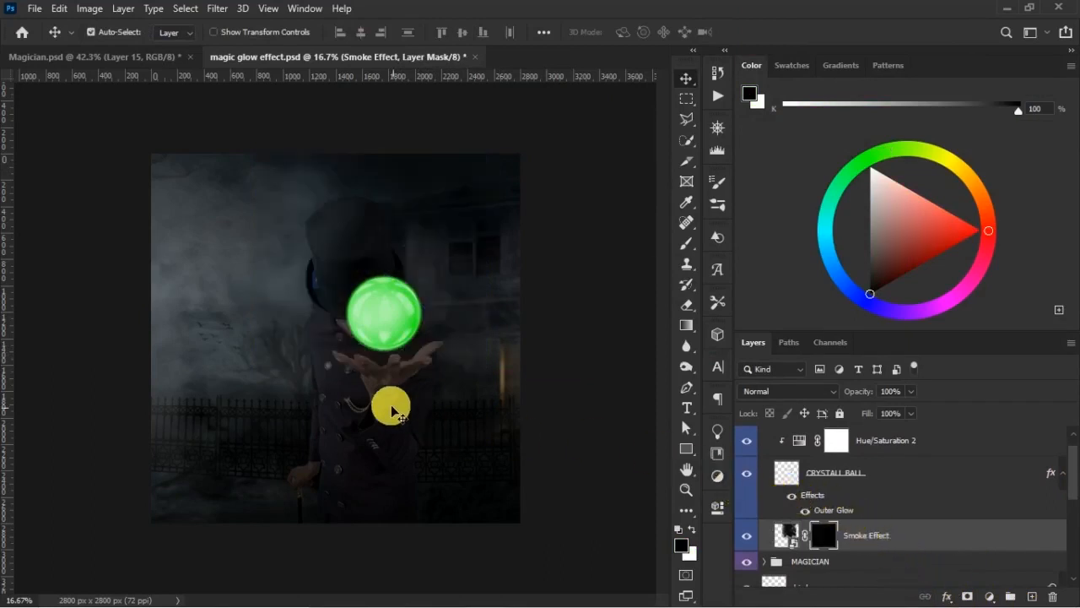
# - Paint white on the Smoke Effect mask with a soft size 400 brush to reveal smoke between the ball and the hand
pyautogui.press('z')
pyautogui.moveTo(244, 211); pyautogui.dragTo(580, 505)
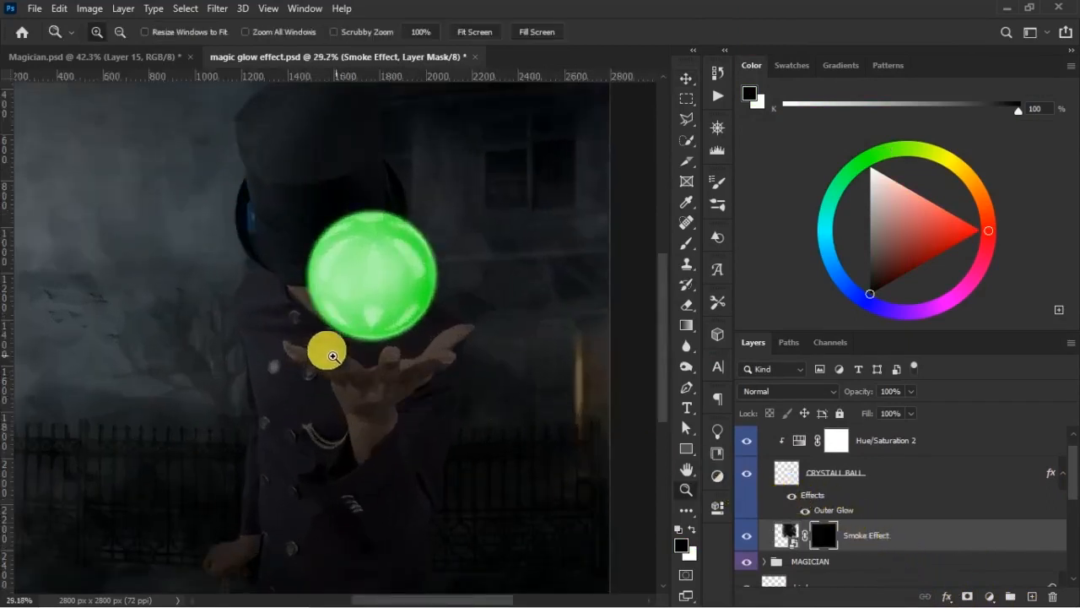
pyautogui.click(686, 243)
pyautogui.click(692, 530)
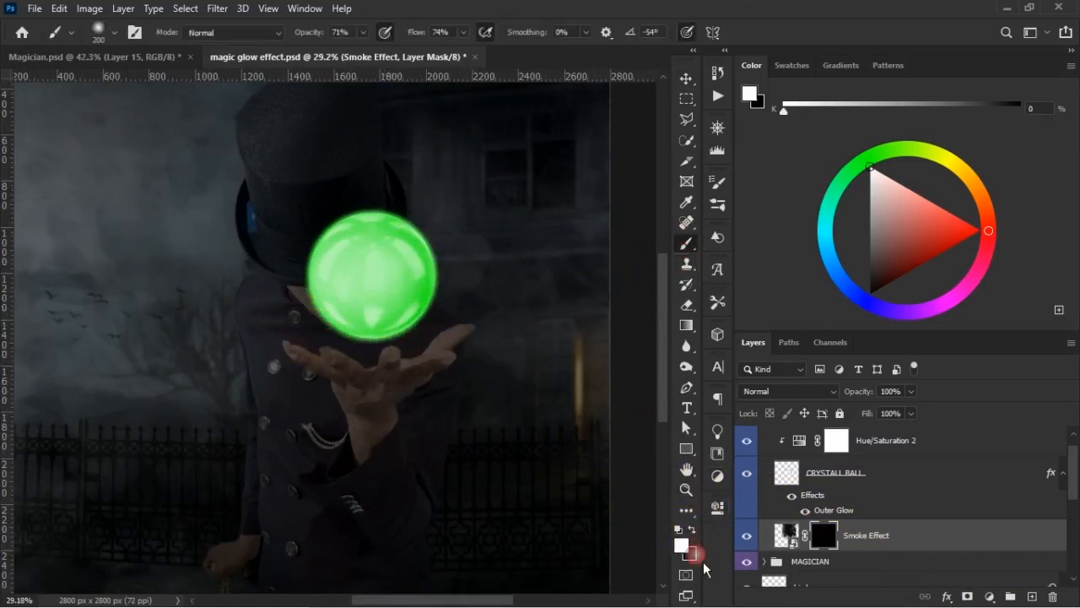
pyautogui.press(']')
pyautogui.press(']')
pyautogui.press(']')
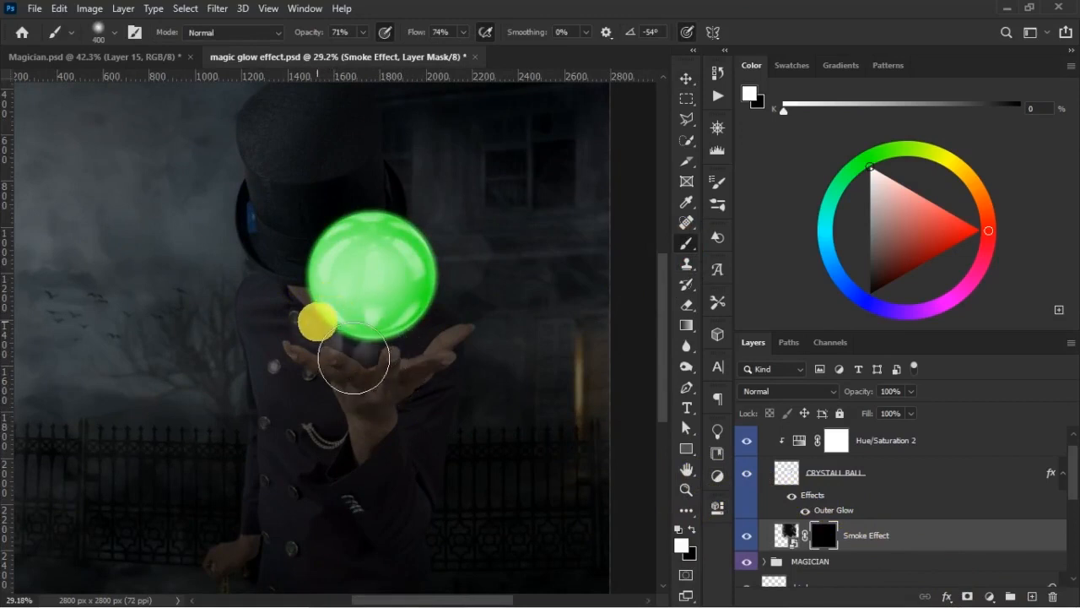
pyautogui.moveTo(354, 359)
pyautogui.mouseDown()
pyautogui.moveTo(410, 386)
pyautogui.moveTo(453, 342)
pyautogui.moveTo(417, 380)
pyautogui.moveTo(329, 371)
pyautogui.mouseUp()
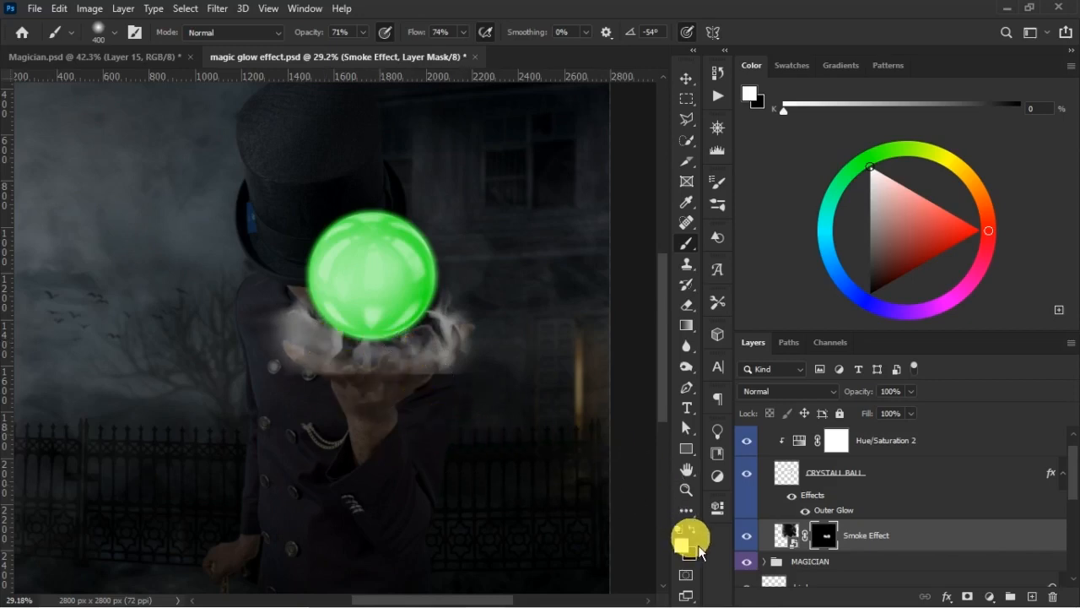
# - Fade the smoke over the palm with a black size 300 brush at 58% opacity and flow, and compare it with Magician.psd
pyautogui.press('[')
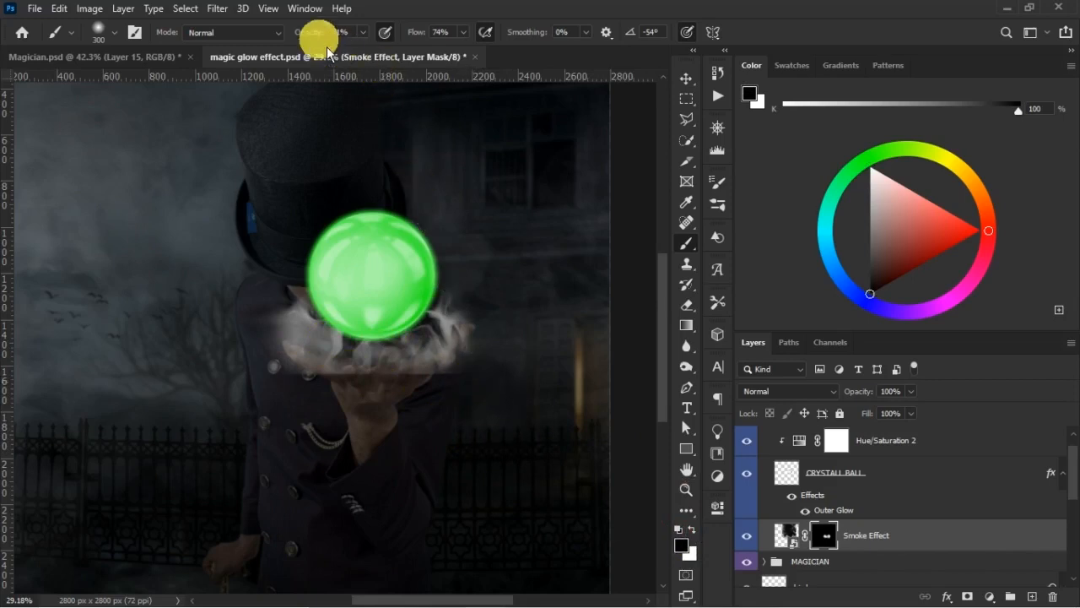
pyautogui.moveTo(318, 33); pyautogui.dragTo(422, 42)
pyautogui.click(428, 38)
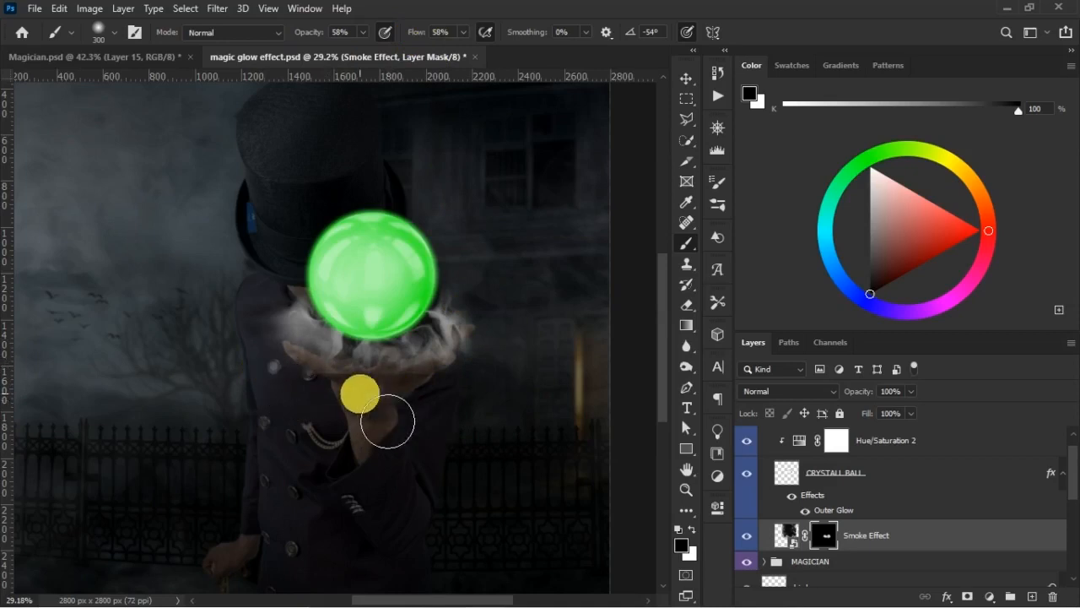
pyautogui.click(121, 57)
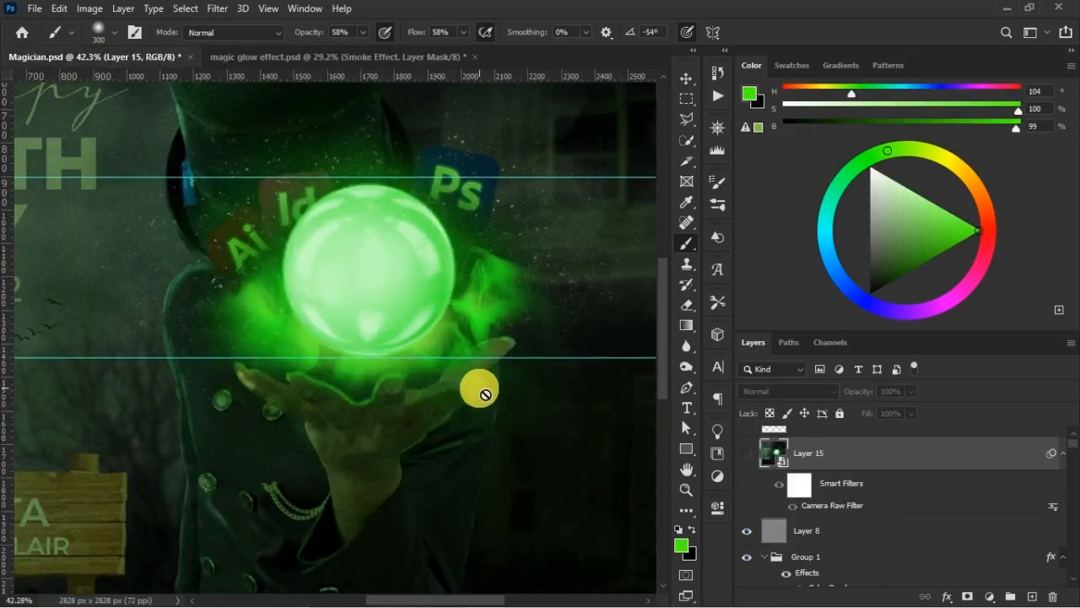
pyautogui.click(348, 61)
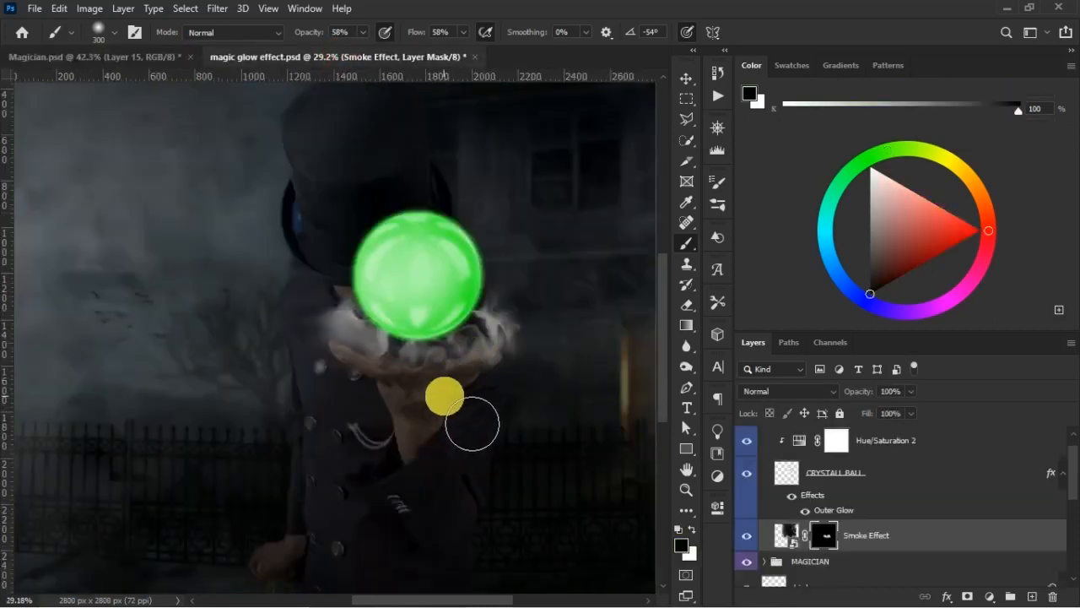
# - Clear the smoke off the fingers by painting black on the mask with smaller brushes between size 125 and 175
pyautogui.press('[')
pyautogui.press('[')
pyautogui.press('[')
pyautogui.press('[')
pyautogui.press('[')
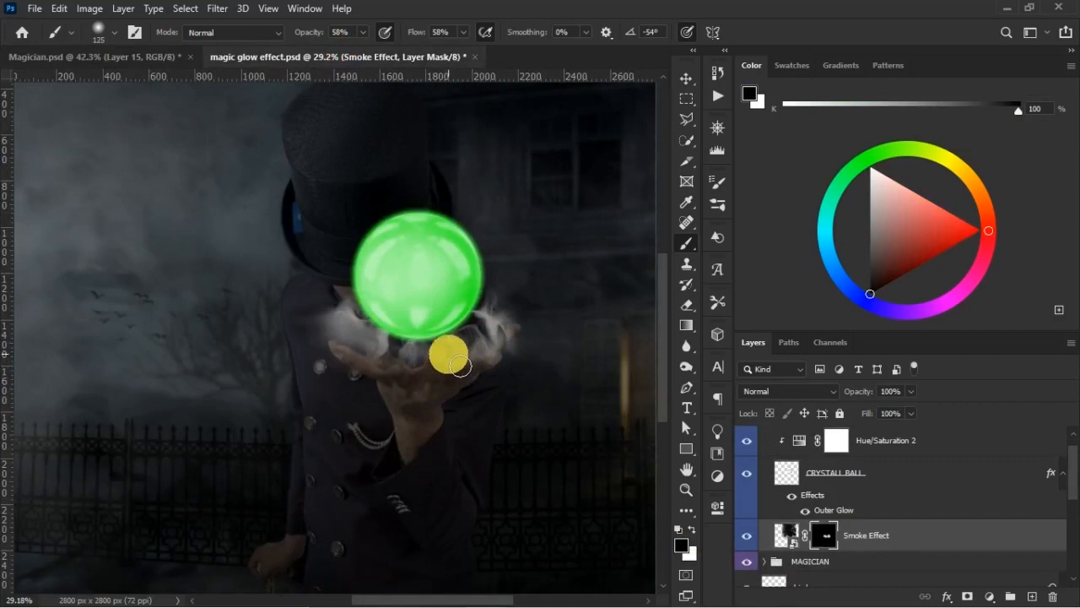
pyautogui.hotkey('ctrl', '+')
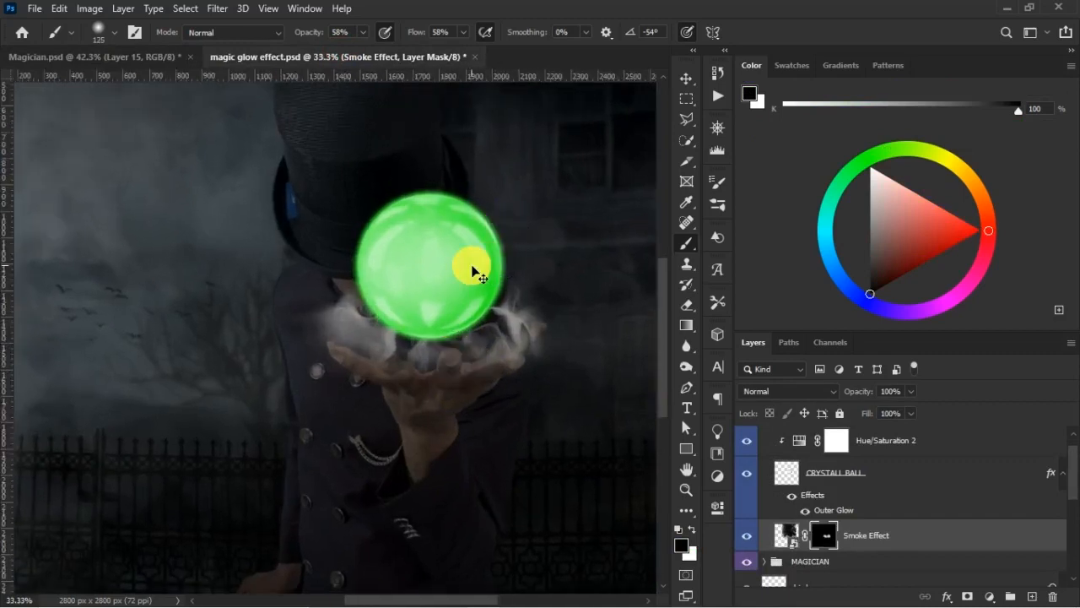
pyautogui.hotkey('ctrl', '+')
pyautogui.moveTo(486, 345)
pyautogui.mouseDown()
pyautogui.moveTo(397, 336)
pyautogui.moveTo(352, 316)
pyautogui.mouseUp()
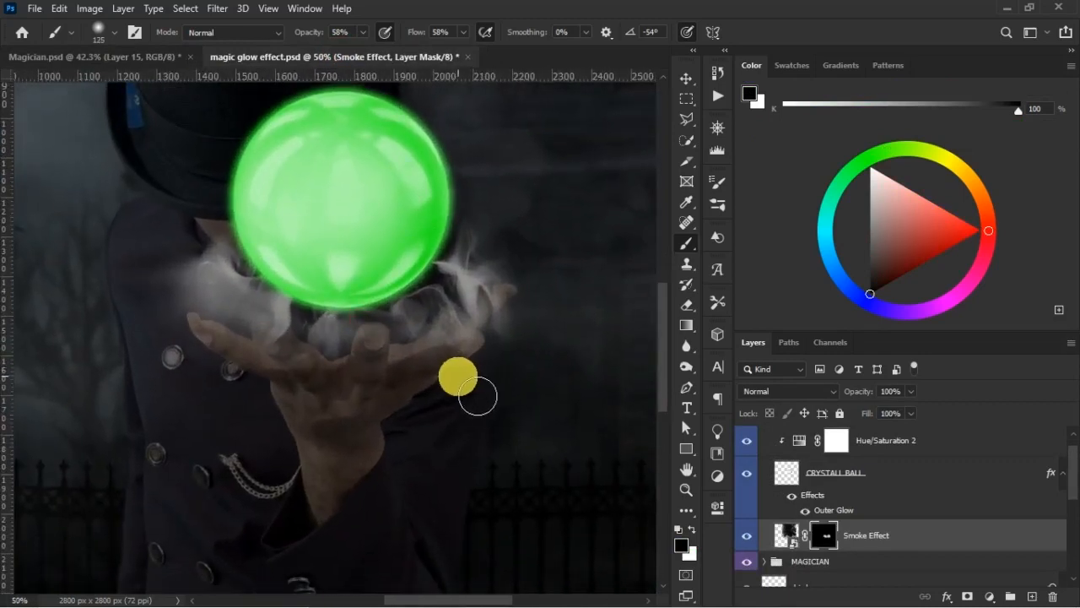
pyautogui.press(']')
pyautogui.press(']')
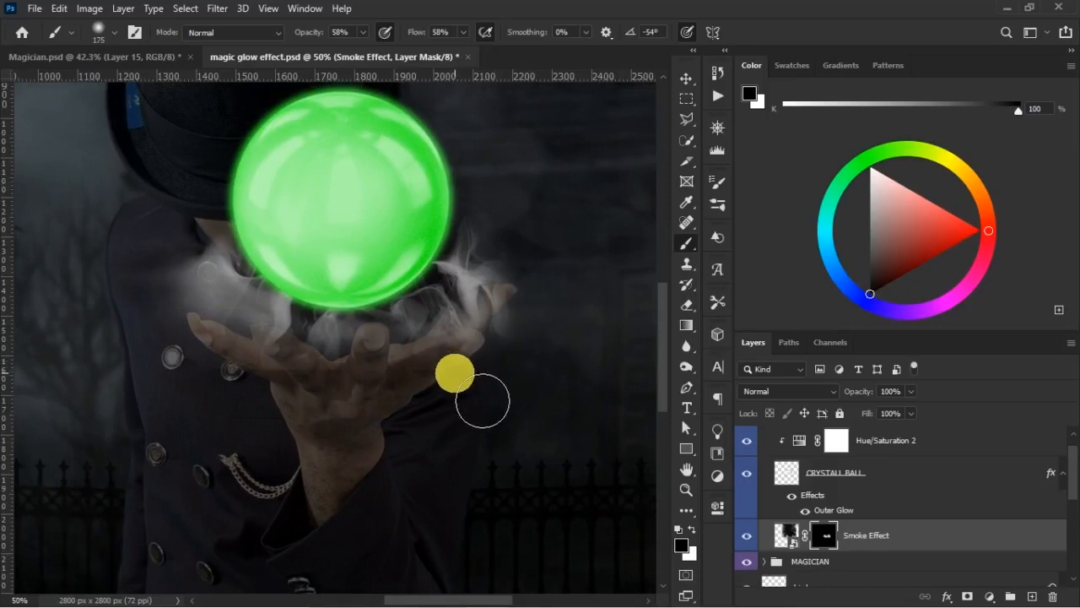
pyautogui.press('[')
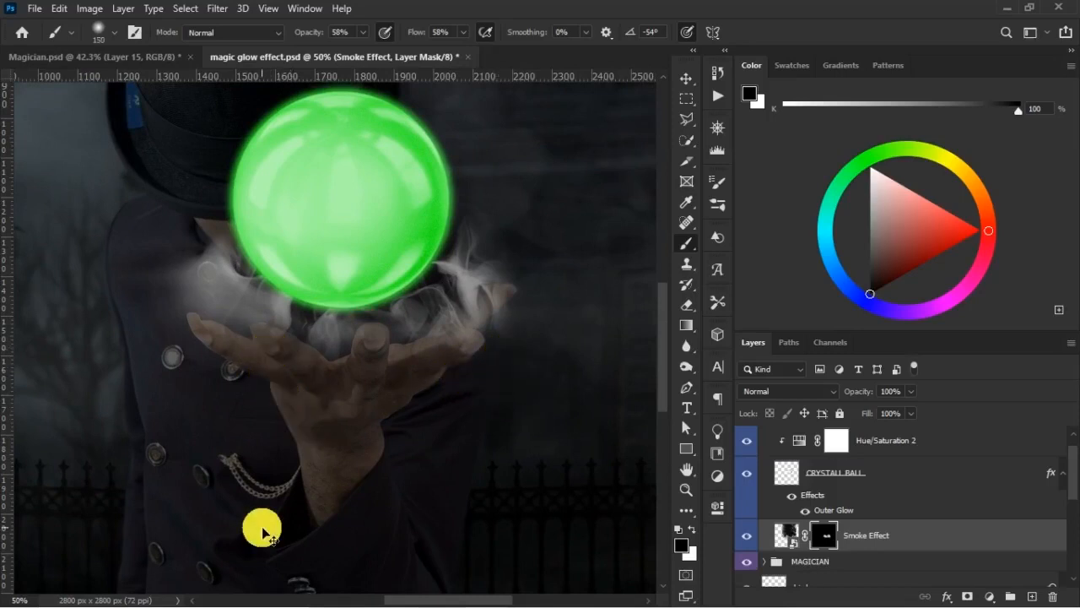
# - Examine the masked smoke around the ball and hand at several zoom levels
pyautogui.hotkey('ctrl', '-')
pyautogui.hotkey('ctrl', '-')
pyautogui.hotkey('ctrl', '-')
pyautogui.hotkey('ctrl', '-')
pyautogui.hotkey('ctrl', '+')
pyautogui.hotkey('ctrl', '+')
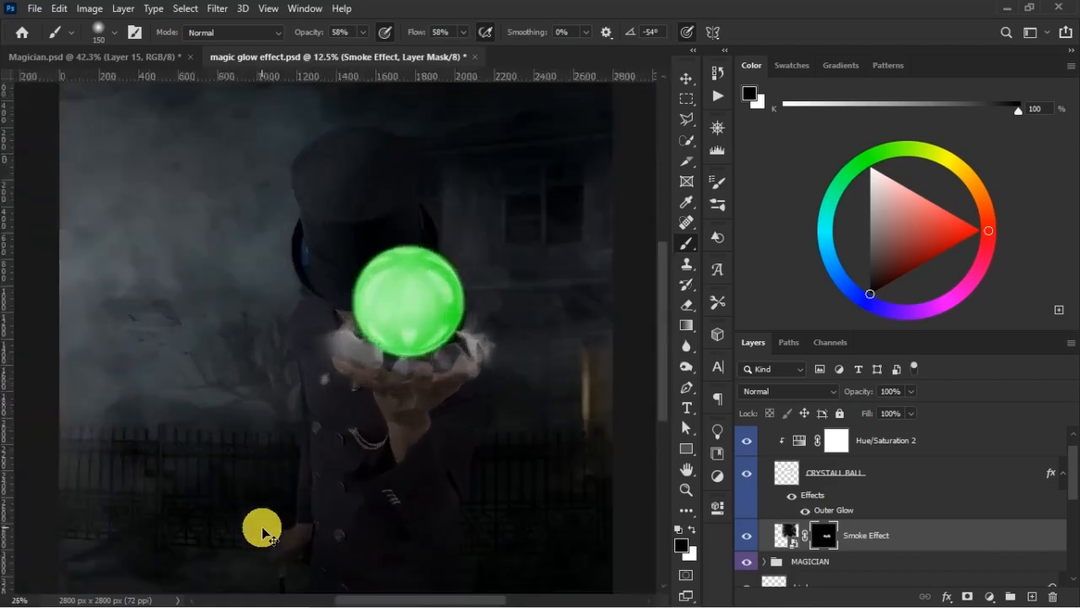
pyautogui.hotkey('ctrl', '+')
pyautogui.hotkey('ctrl', '+')
pyautogui.hotkey('ctrl', '-')
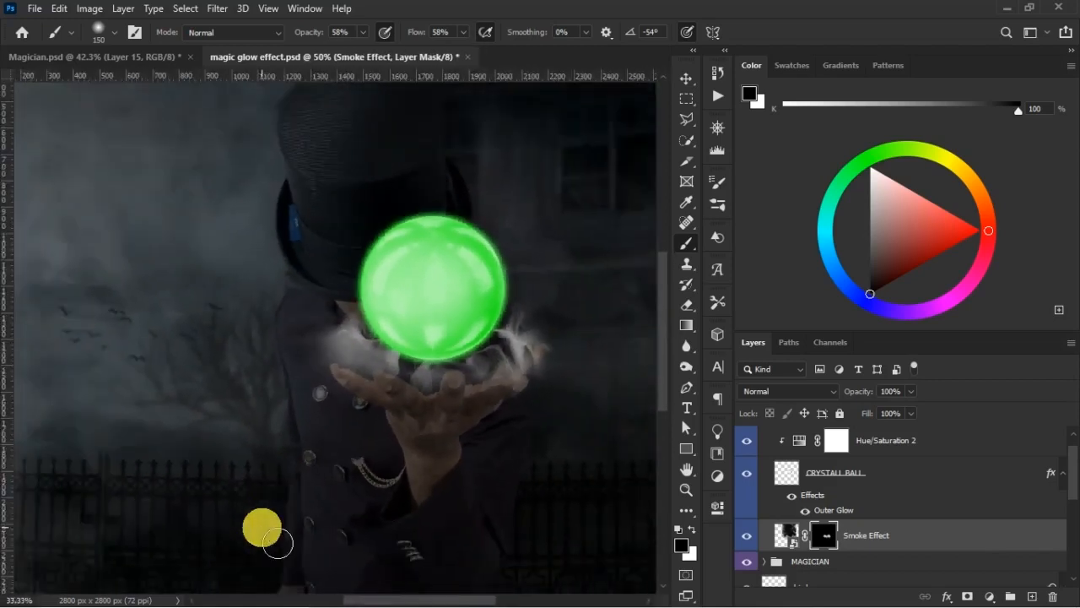
# - Set the mask brush to size 200 with 49% opacity and 46% flow for softer blending of the smoke
pyautogui.press(']')
pyautogui.press(']')
pyautogui.moveTo(423, 32); pyautogui.dragTo(416, 34)
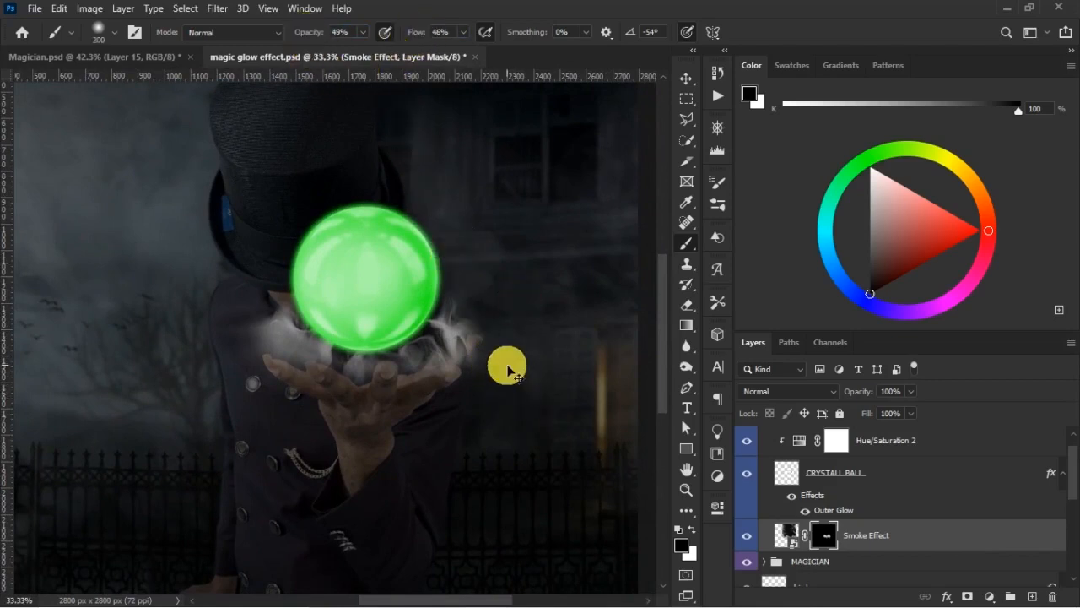
pyautogui.scroll(2, 507, 369)
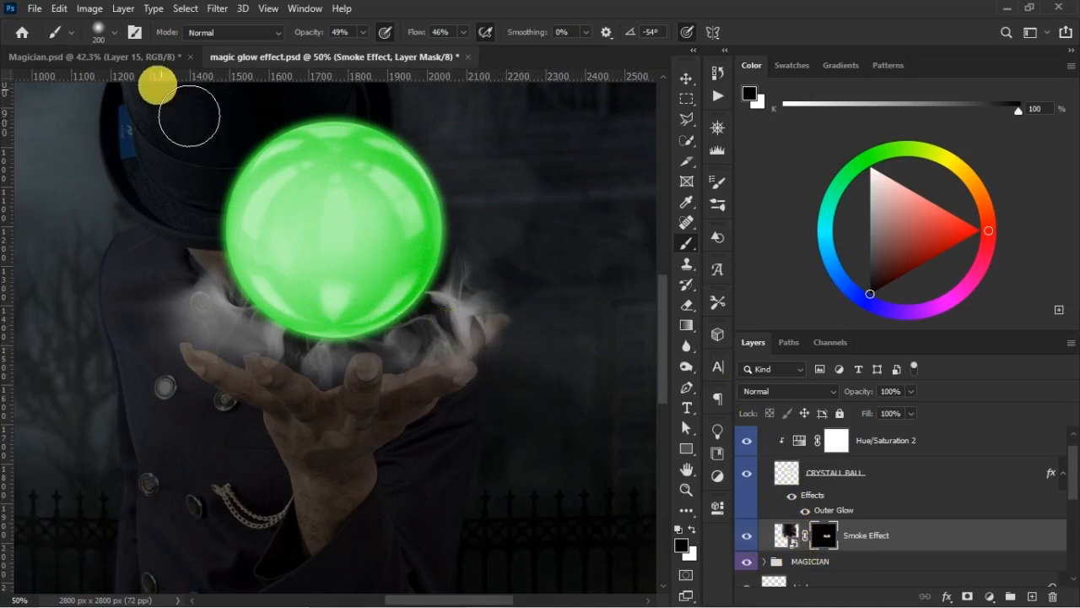
# - Compare the smoke with Magician.psd and paint white on the Smoke Effect mask to reveal more smoke beside the ball's right edge
pyautogui.click(154, 57)
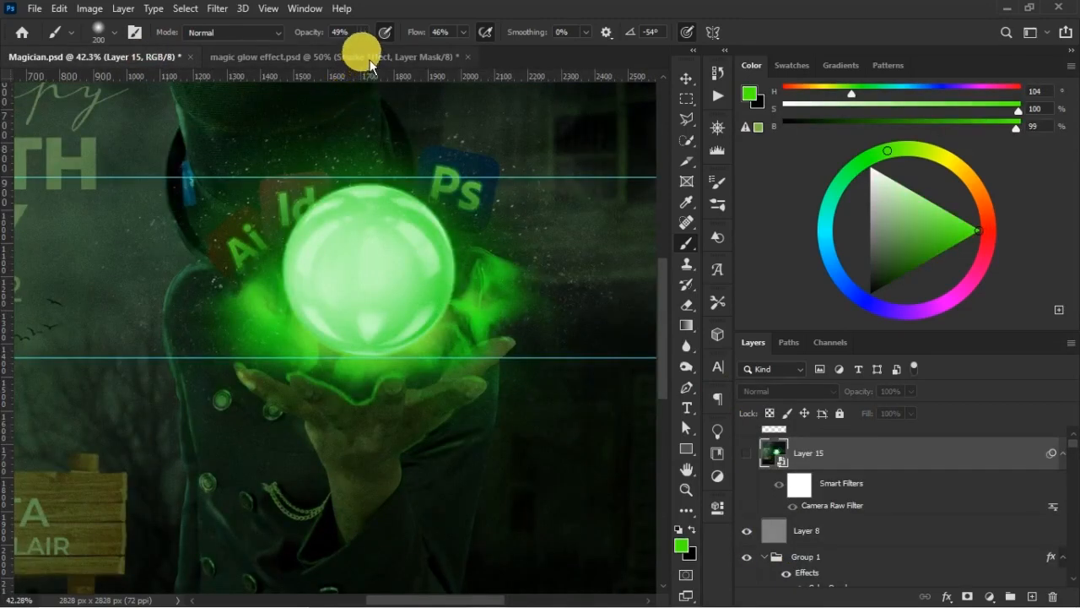
pyautogui.click(369, 57)
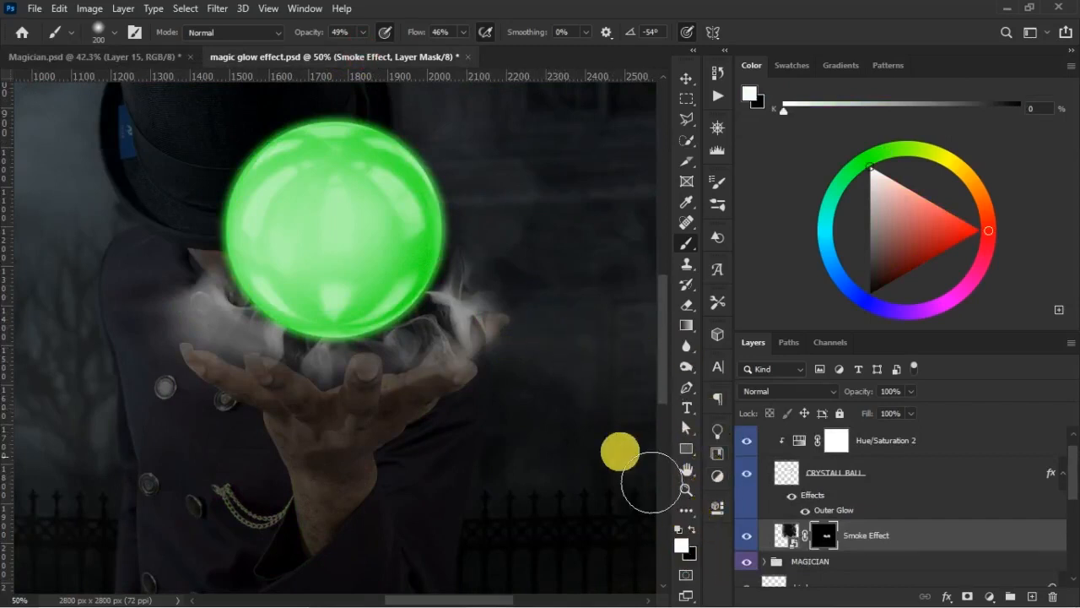
pyautogui.click(172, 61)
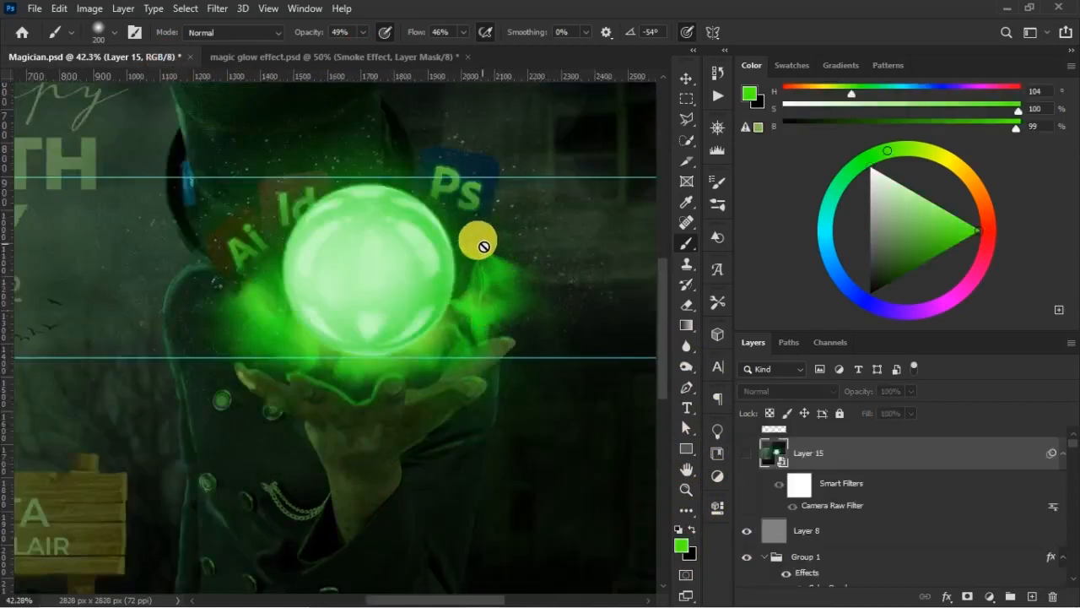
pyautogui.click(386, 56)
pyautogui.moveTo(484, 230)
pyautogui.mouseDown()
pyautogui.moveTo(480, 278)
pyautogui.moveTo(489, 270)
pyautogui.moveTo(472, 255)
pyautogui.moveTo(475, 232)
pyautogui.moveTo(482, 323)
pyautogui.moveTo(255, 308)
pyautogui.mouseUp()
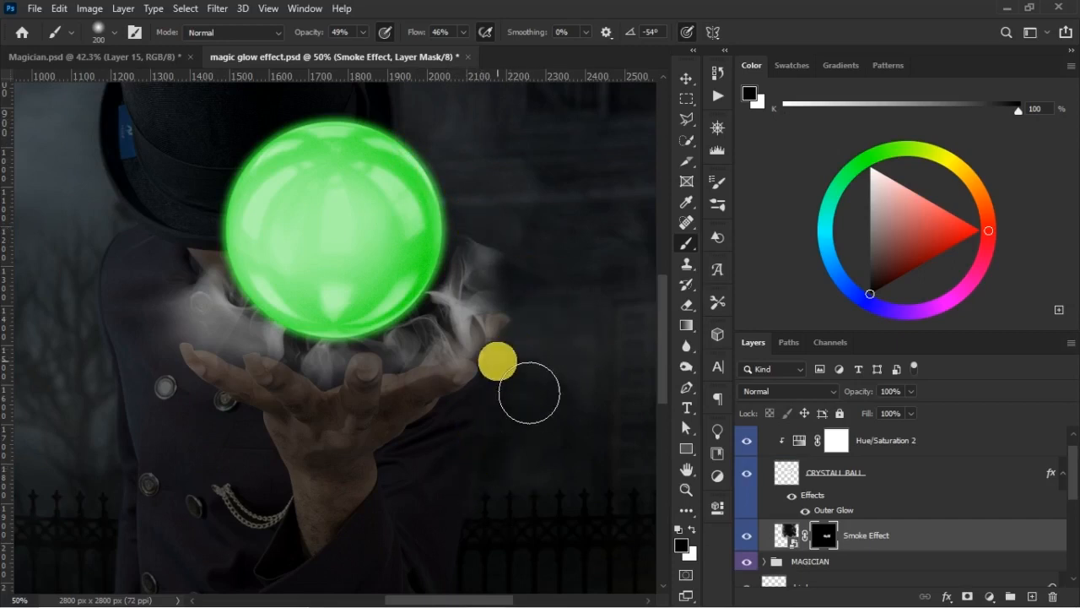
pyautogui.hotkey('ctrl', '-')
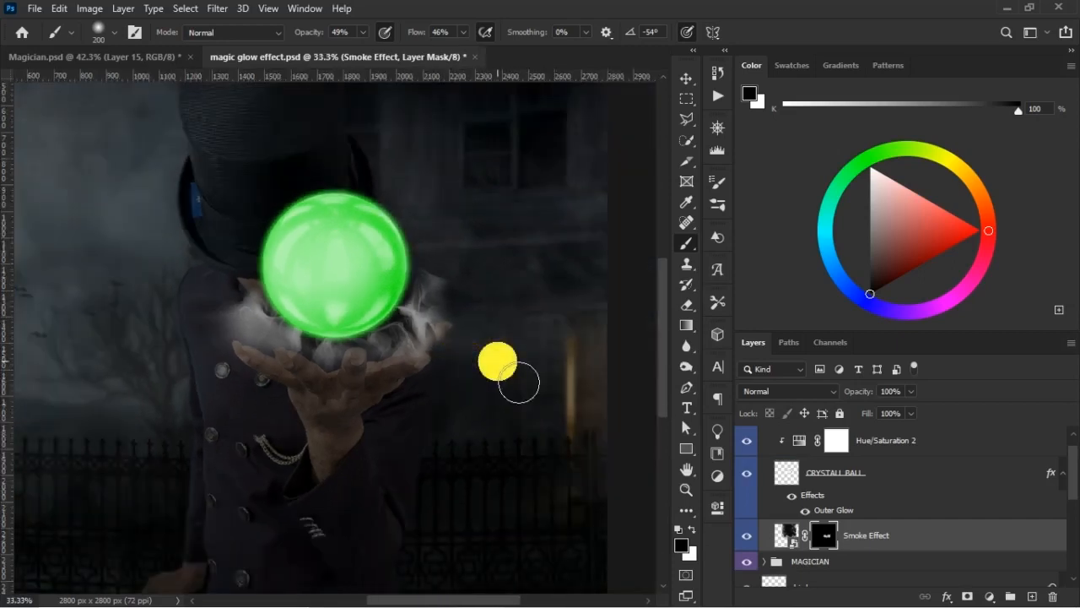
pyautogui.press('v')
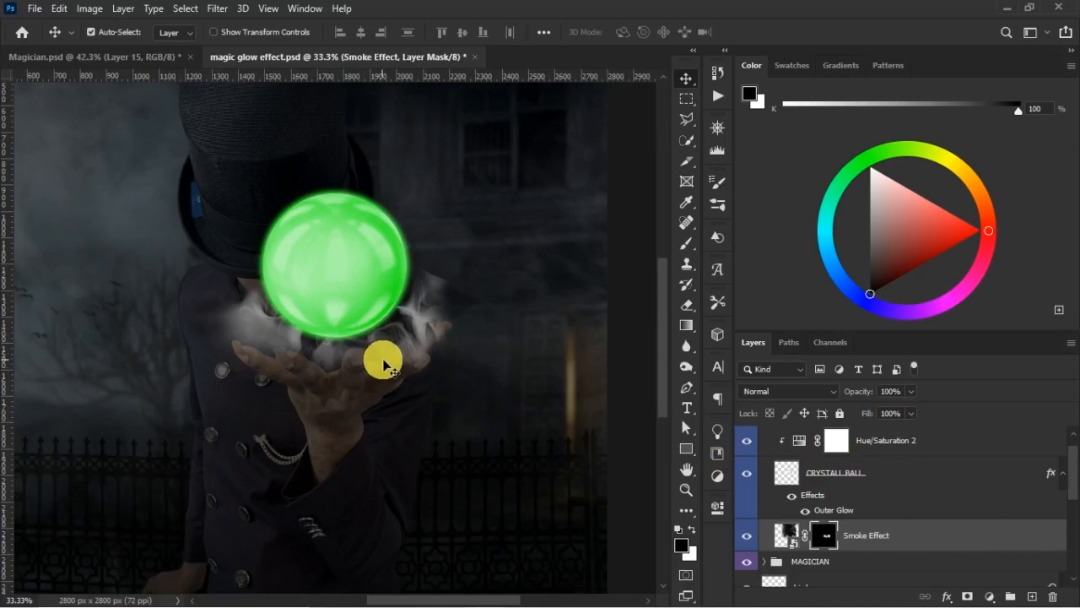
pyautogui.hotkey('ctrl', '+')
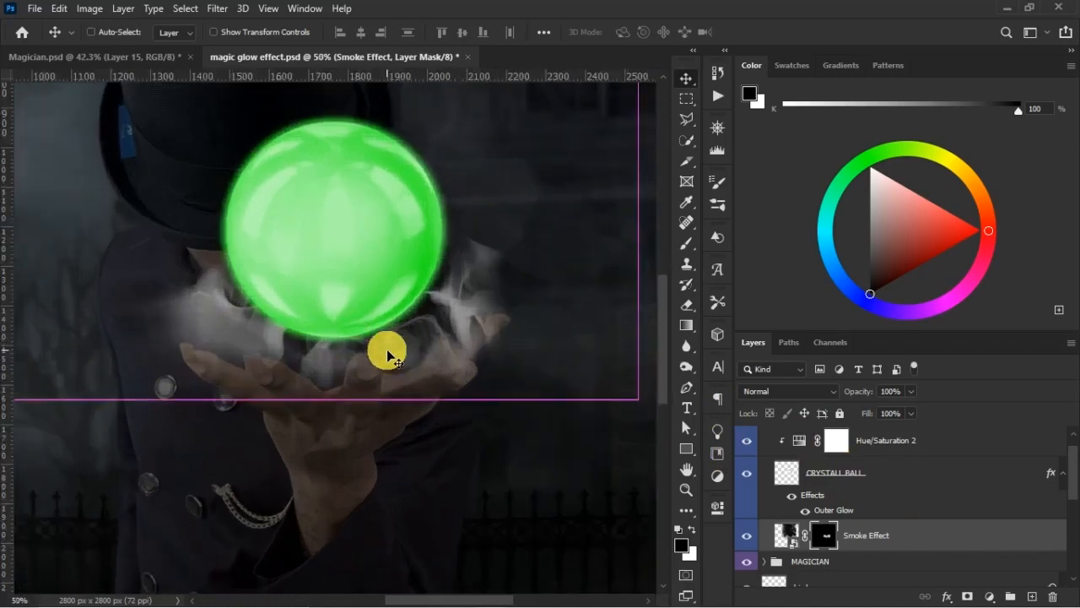
pyautogui.press('b')
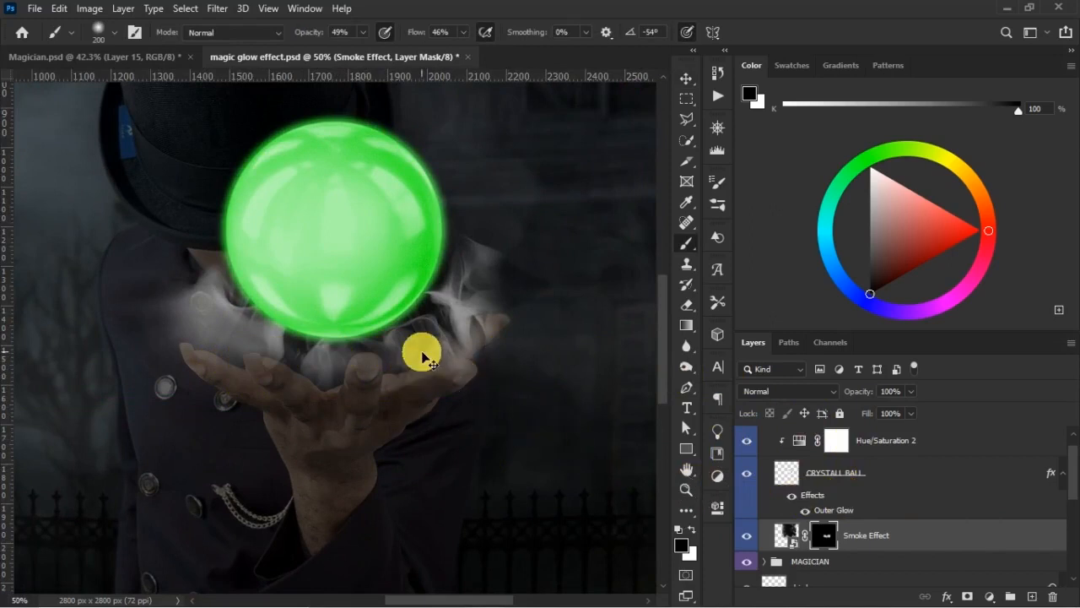
pyautogui.hotkey('ctrl', '-')
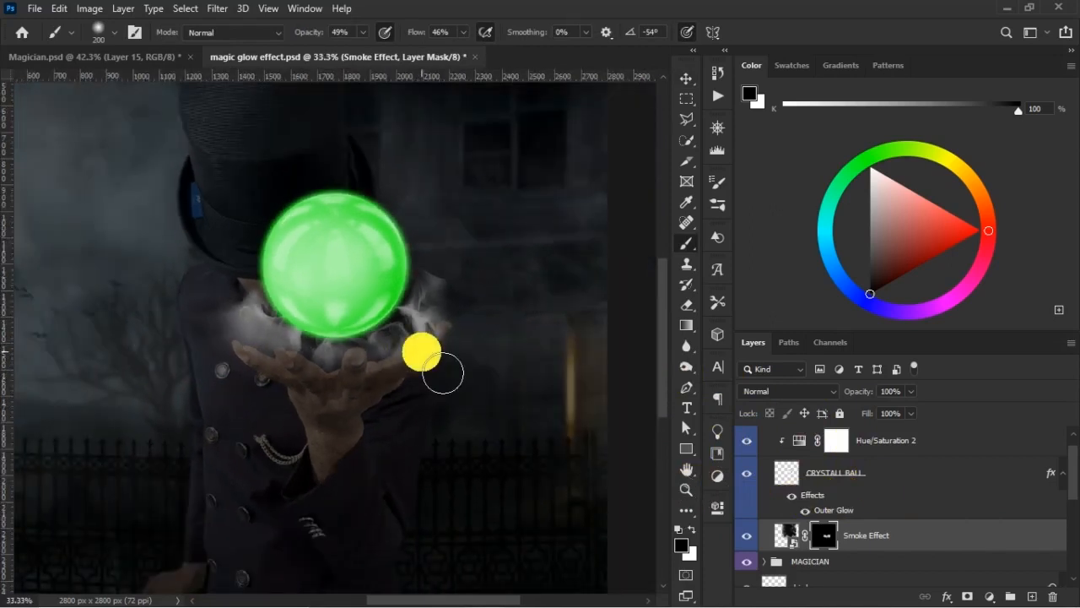
# - Duplicate the Smoke Effect layer together with its mask to strengthen the smoke around the ball
pyautogui.click(895, 540)
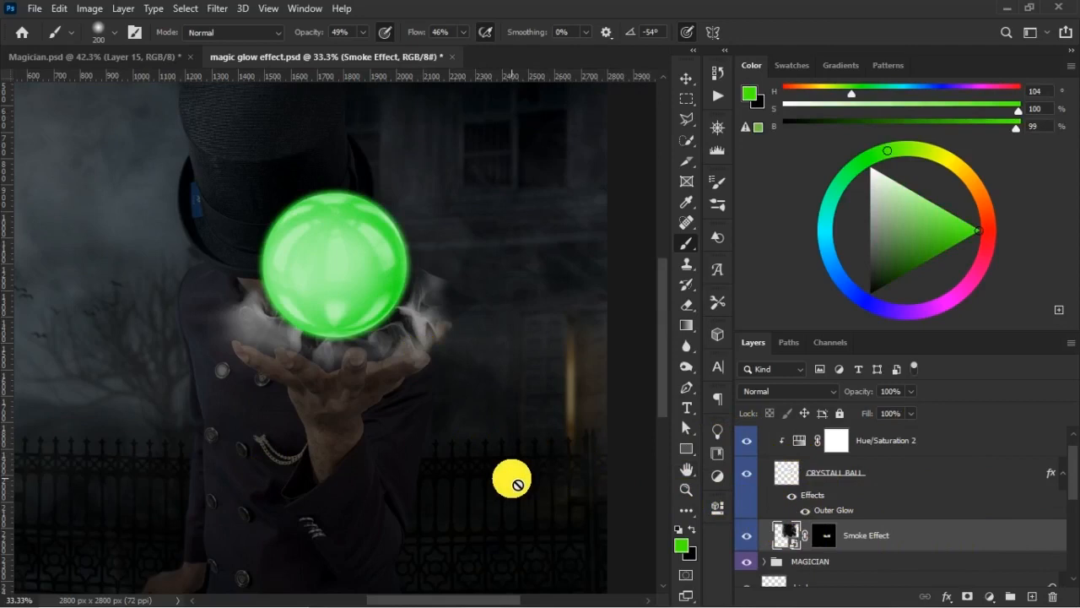
pyautogui.click(1001, 483)
pyautogui.click(997, 542)
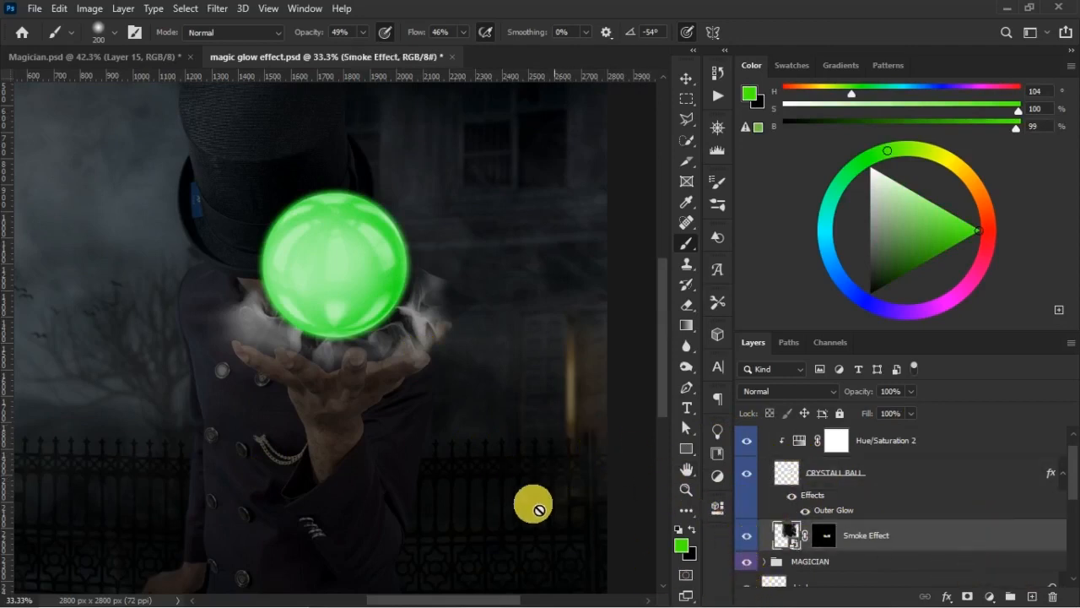
pyautogui.click(693, 81)
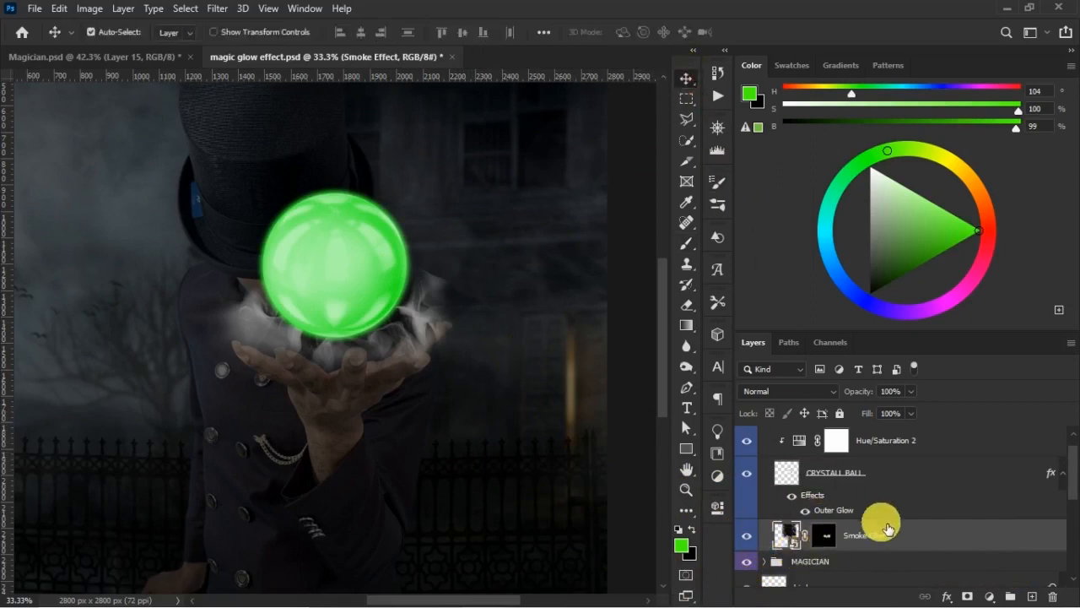
pyautogui.hotkey('ctrl', 'j')
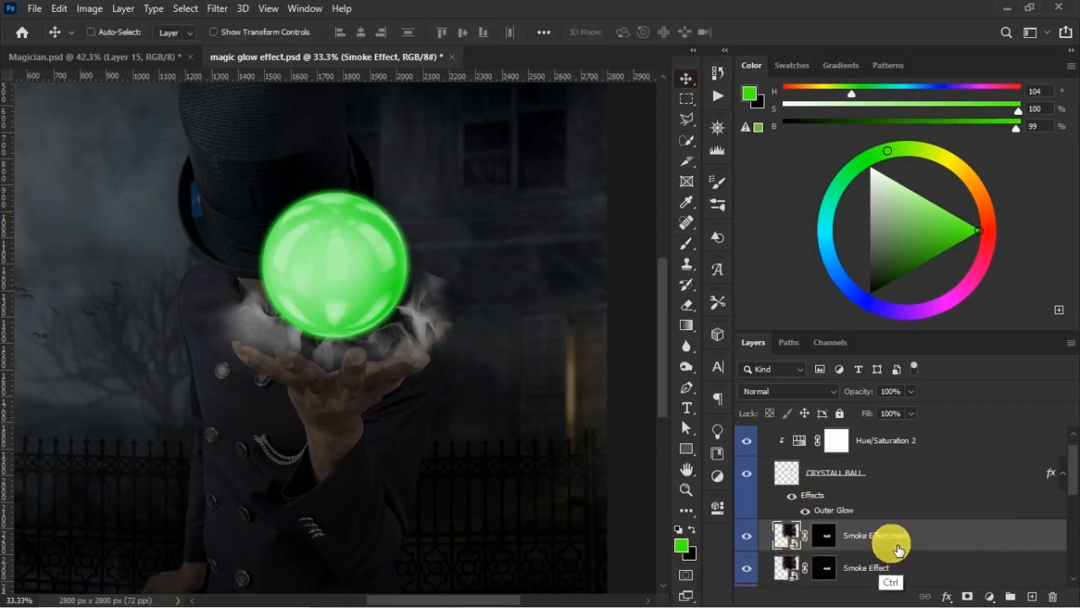
# - Target the duplicated smoke layer's mask and set the black brush to size 300 with 31% flow for softening the smoke
pyautogui.click(824, 535)
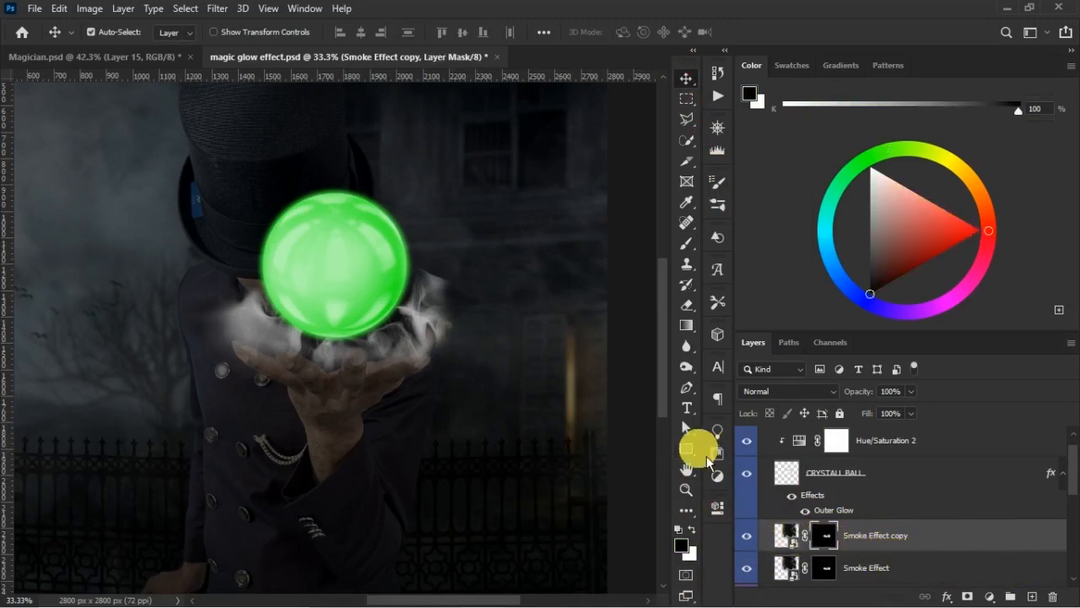
pyautogui.click(686, 243)
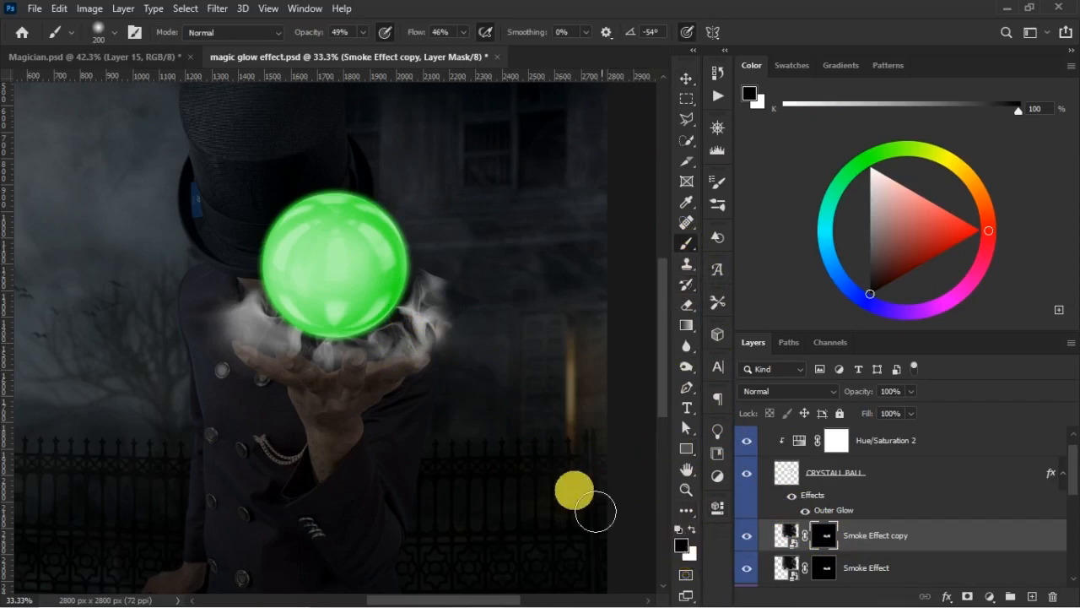
pyautogui.press(']')
pyautogui.press(']')
pyautogui.press(']')
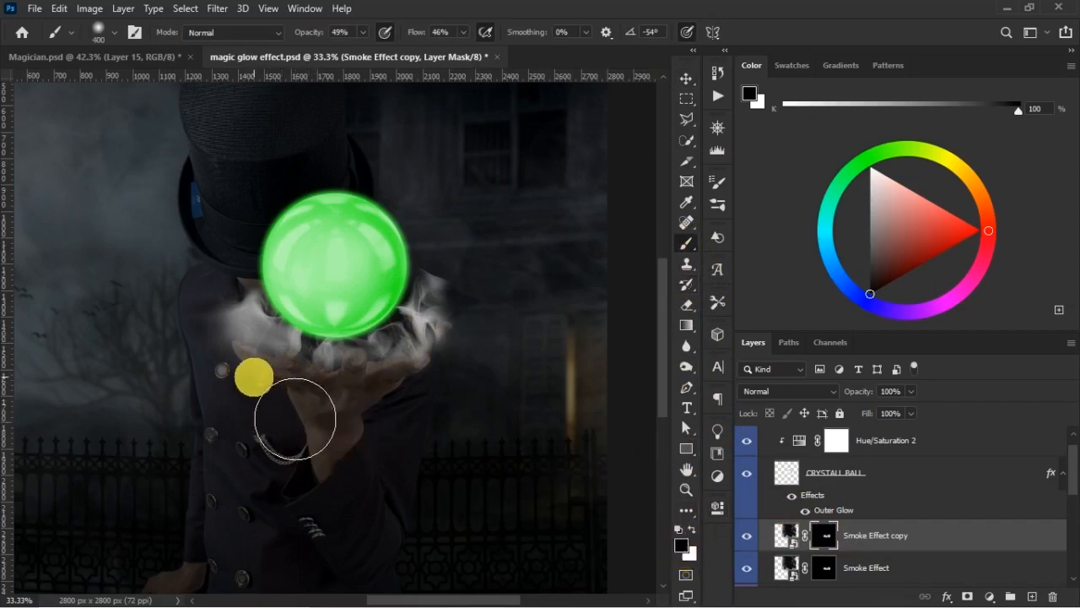
pyautogui.moveTo(414, 32); pyautogui.dragTo(406, 32)
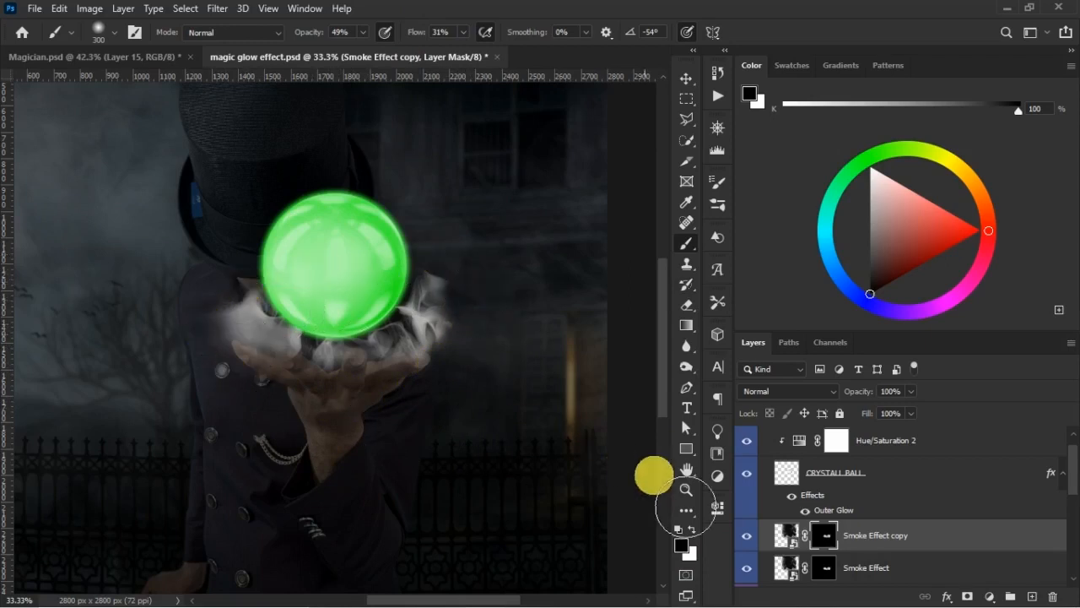
# - Compare the smoke with and without the duplicated layer, and check it against the glowing ball in Magician.psd
pyautogui.click(748, 537)
pyautogui.click(748, 536)
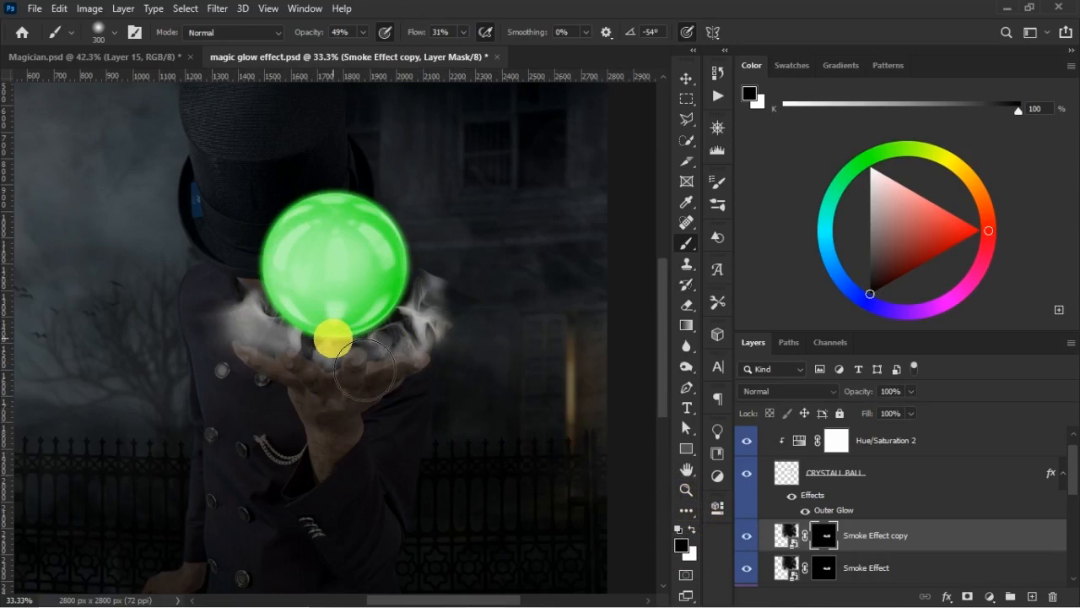
pyautogui.click(751, 539)
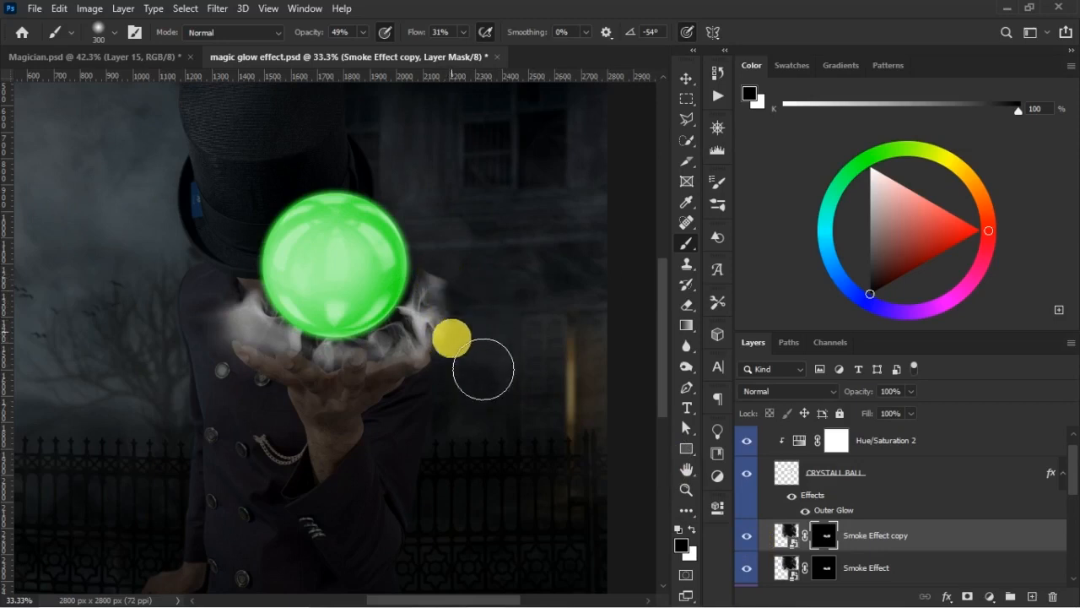
pyautogui.hotkey('ctrl', '-')
pyautogui.hotkey('ctrl', '-')
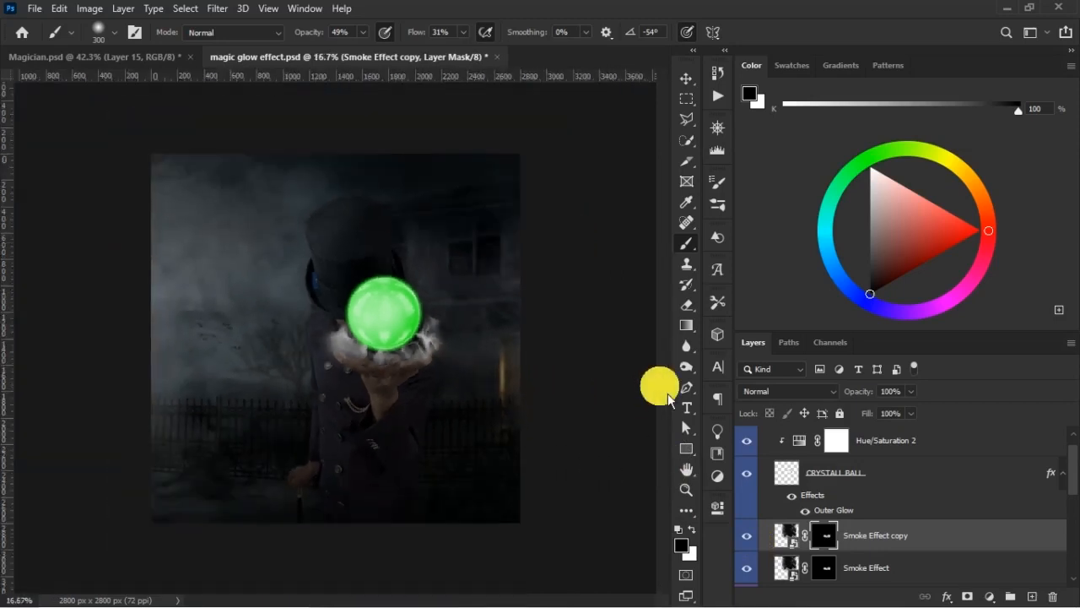
pyautogui.click(137, 57)
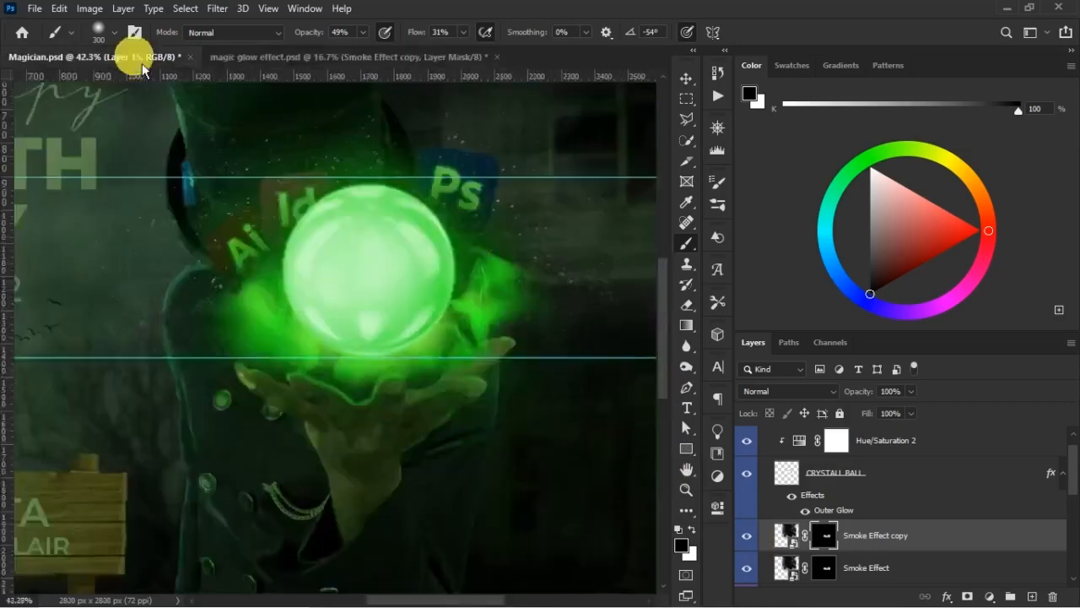
pyautogui.click(356, 61)
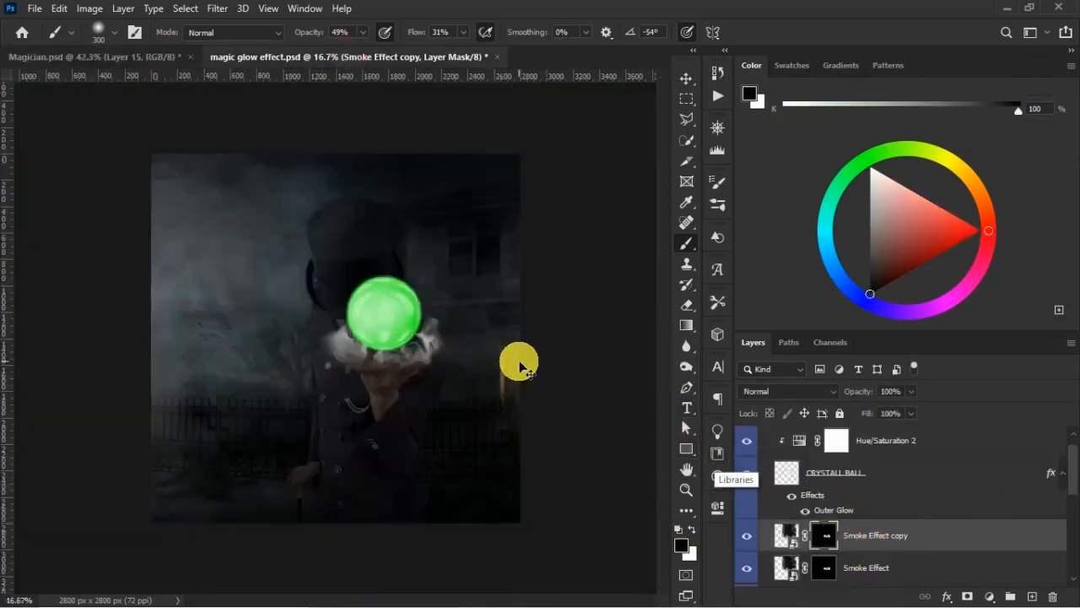
# - Paint black on the original Smoke Effect mask with a size 100 brush to clear smoke off the fingers
pyautogui.hotkey('ctrl', '+')
pyautogui.click(825, 567)
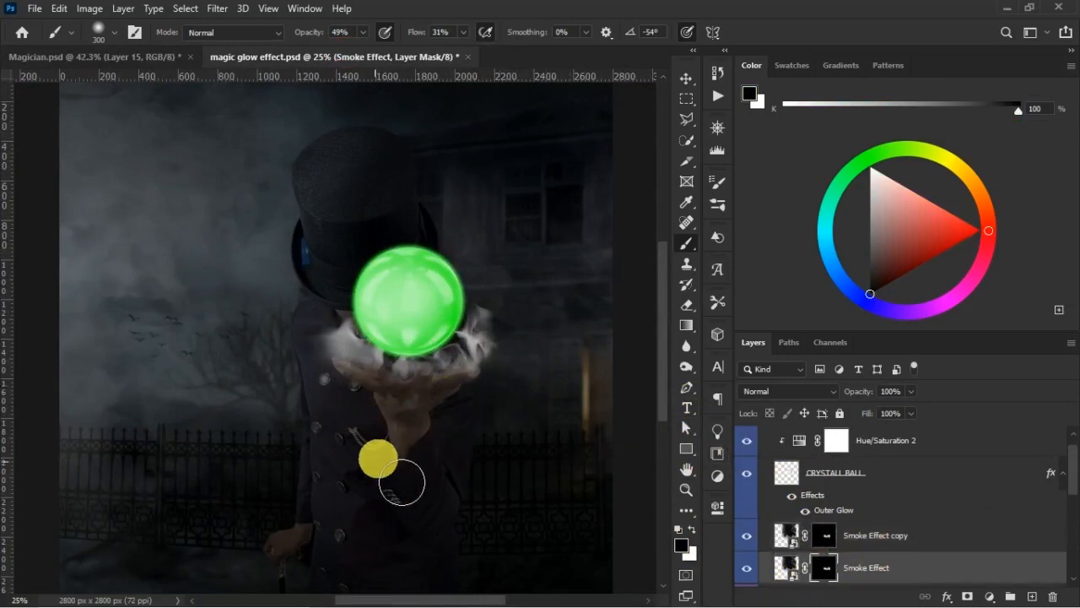
pyautogui.hotkey('ctrl', '+')
pyautogui.hotkey('ctrl', '+')
pyautogui.moveTo(476, 411); pyautogui.dragTo(346, 363)
pyautogui.press('[')
pyautogui.press('[')
pyautogui.press('[')
pyautogui.press('[')
pyautogui.press('[')
pyautogui.press('[')
pyautogui.press('[')
pyautogui.press('[')
pyautogui.press('[')
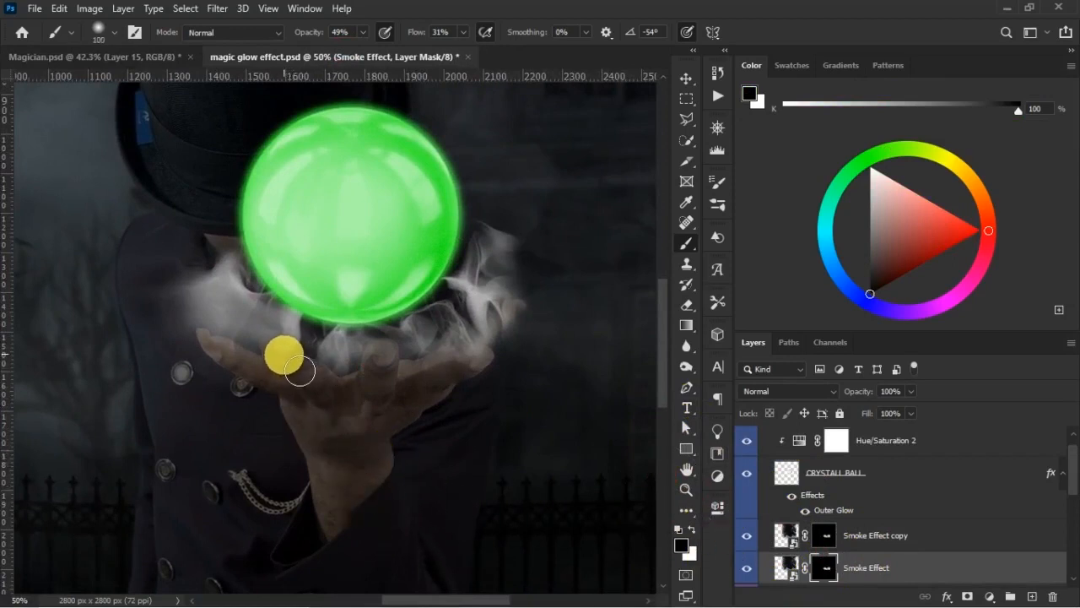
# - Paint black on both the Smoke Effect and Smoke Effect copy masks to clean the smoke from the fingers and palm edge
pyautogui.click(822, 535)
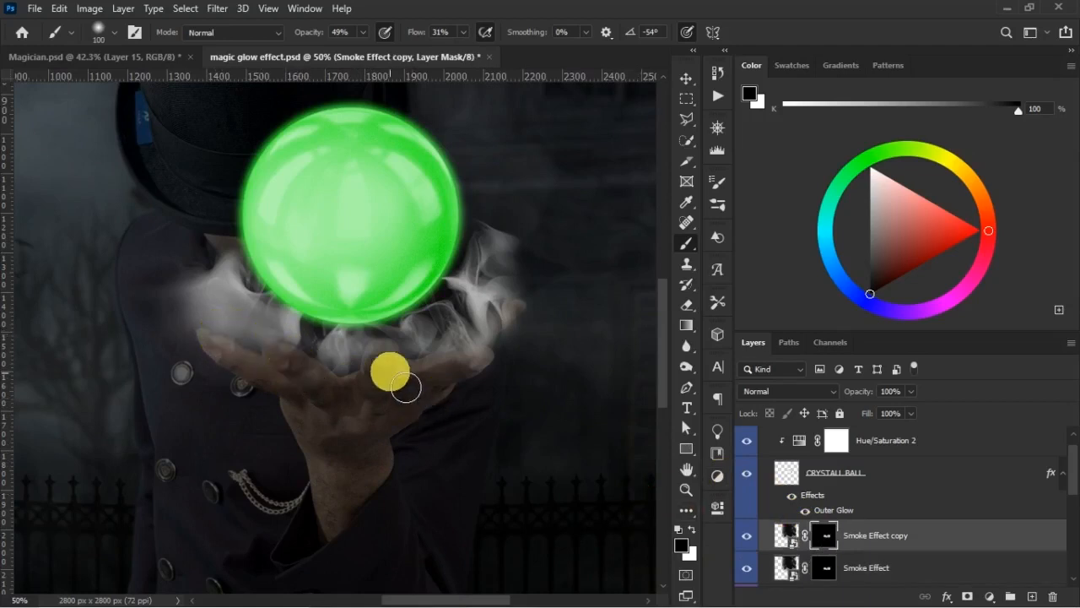
pyautogui.click(823, 567)
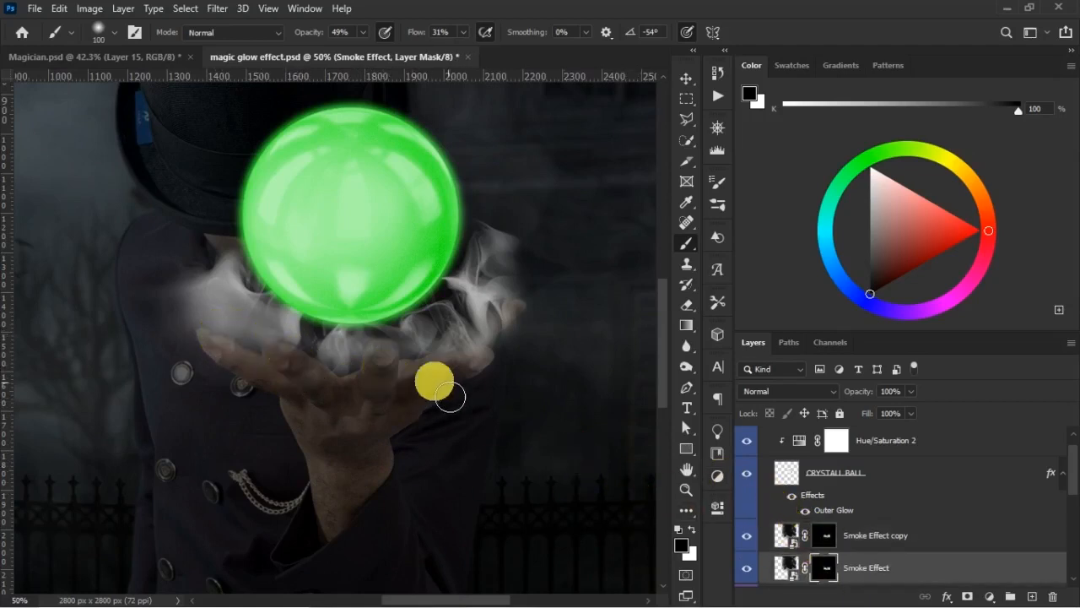
pyautogui.moveTo(431, 403)
pyautogui.mouseDown()
pyautogui.moveTo(524, 372)
pyautogui.moveTo(245, 367)
pyautogui.moveTo(281, 401)
pyautogui.moveTo(450, 445)
pyautogui.moveTo(283, 388)
pyautogui.moveTo(315, 384)
pyautogui.moveTo(392, 429)
pyautogui.moveTo(431, 398)
pyautogui.moveTo(492, 378)
pyautogui.mouseUp()
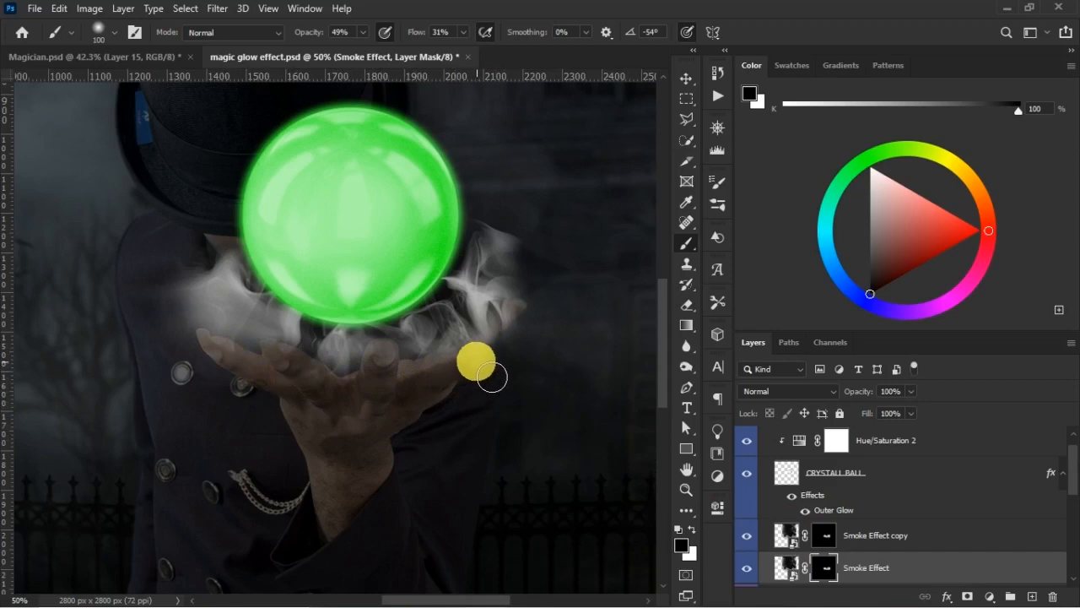
pyautogui.click(828, 546)
pyautogui.moveTo(591, 451)
pyautogui.mouseDown()
pyautogui.moveTo(497, 372)
pyautogui.moveTo(370, 423)
pyautogui.moveTo(425, 400)
pyautogui.moveTo(393, 373)
pyautogui.moveTo(293, 426)
pyautogui.moveTo(299, 380)
pyautogui.moveTo(315, 386)
pyautogui.moveTo(304, 379)
pyautogui.moveTo(351, 412)
pyautogui.moveTo(237, 380)
pyautogui.moveTo(420, 390)
pyautogui.moveTo(446, 413)
pyautogui.mouseUp()
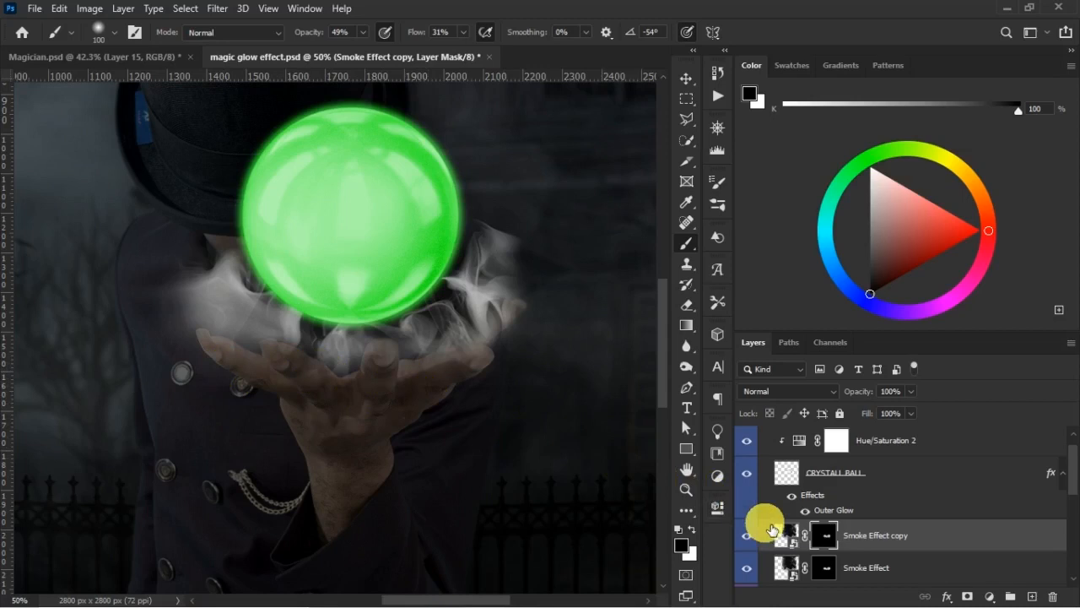
pyautogui.click(823, 566)
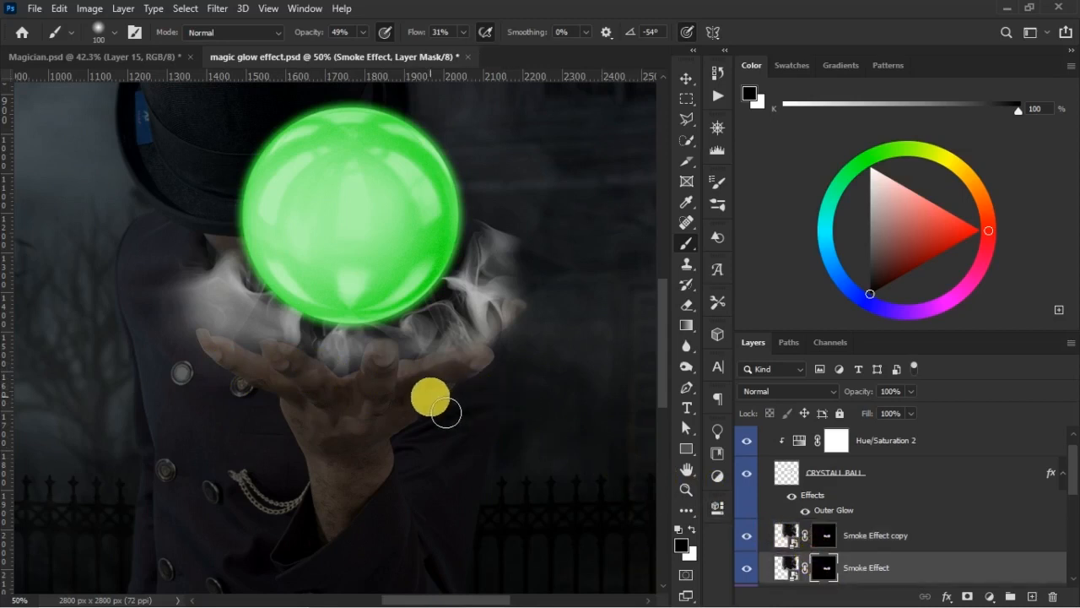
pyautogui.moveTo(446, 413)
pyautogui.mouseDown()
pyautogui.moveTo(555, 418)
pyautogui.moveTo(473, 430)
pyautogui.moveTo(455, 447)
pyautogui.moveTo(324, 430)
pyautogui.moveTo(423, 465)
pyautogui.moveTo(427, 436)
pyautogui.moveTo(540, 427)
pyautogui.moveTo(494, 466)
pyautogui.moveTo(360, 434)
pyautogui.moveTo(265, 431)
pyautogui.moveTo(236, 401)
pyautogui.moveTo(289, 423)
pyautogui.moveTo(404, 403)
pyautogui.moveTo(540, 402)
pyautogui.moveTo(508, 424)
pyautogui.mouseUp()
# - Enlarge the brush to size 175 and touch up the smoke below the hand on both smoke masks
pyautogui.press(']')
pyautogui.press(']')
pyautogui.press(']')
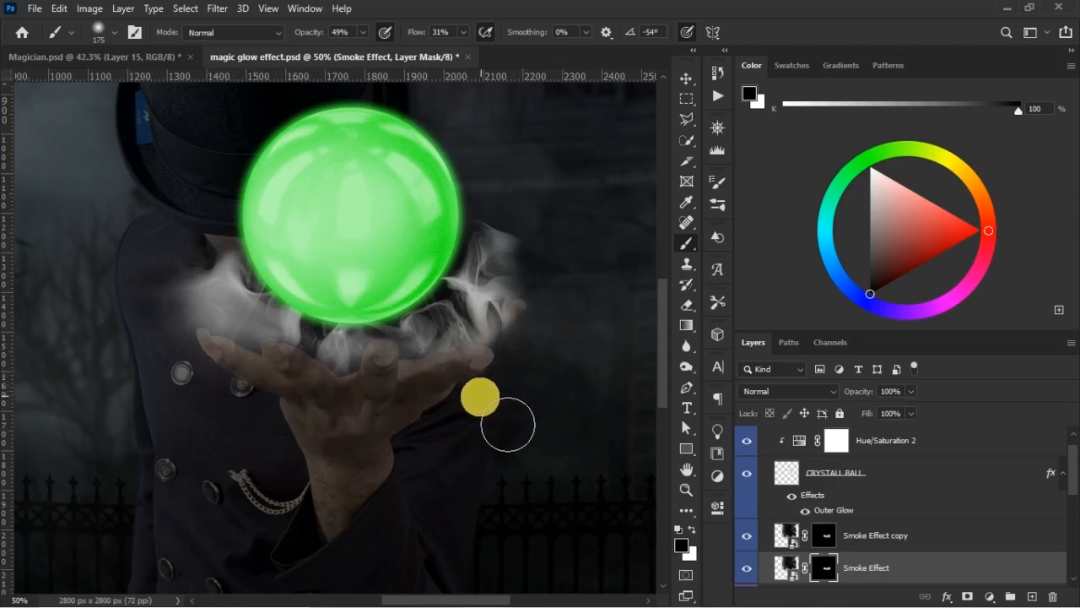
pyautogui.click(810, 535)
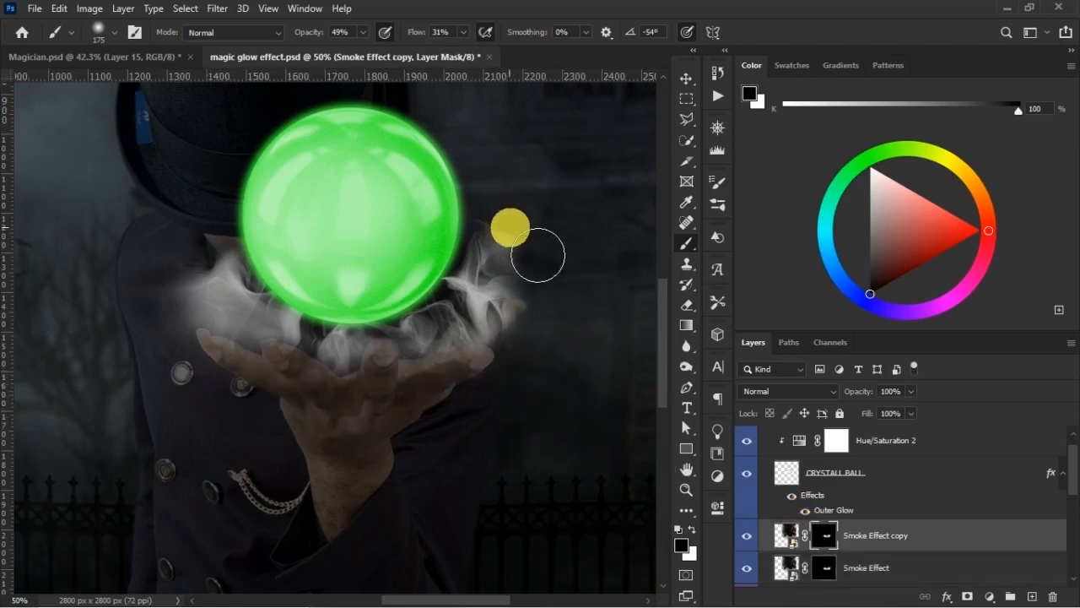
pyautogui.click(827, 573)
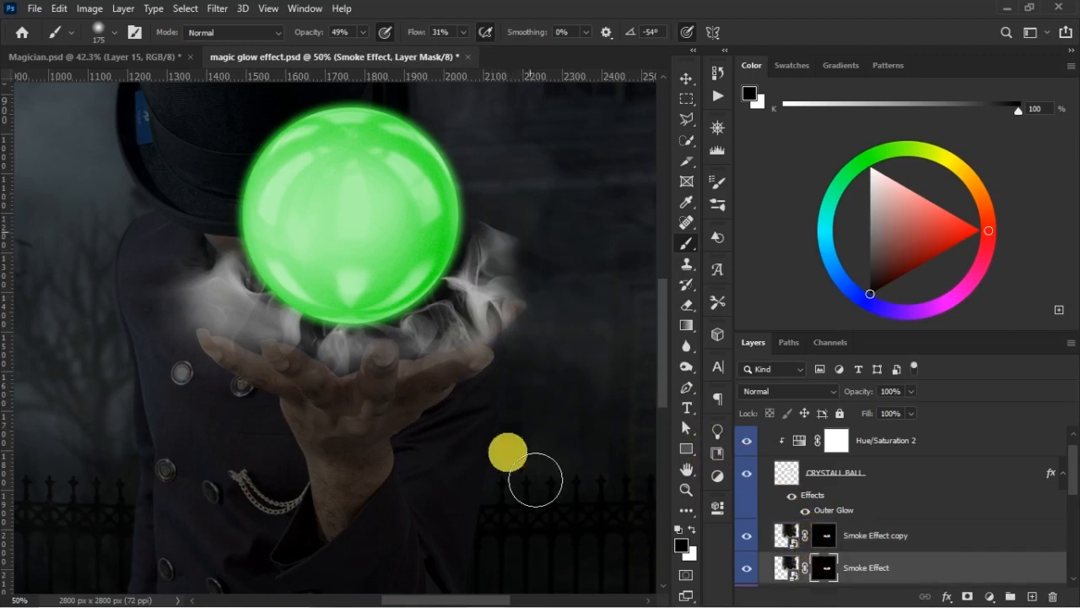
# - Group the Smoke Effect and Smoke Effect copy layers
pyautogui.hotkey('ctrl', '-')
pyautogui.press('v')
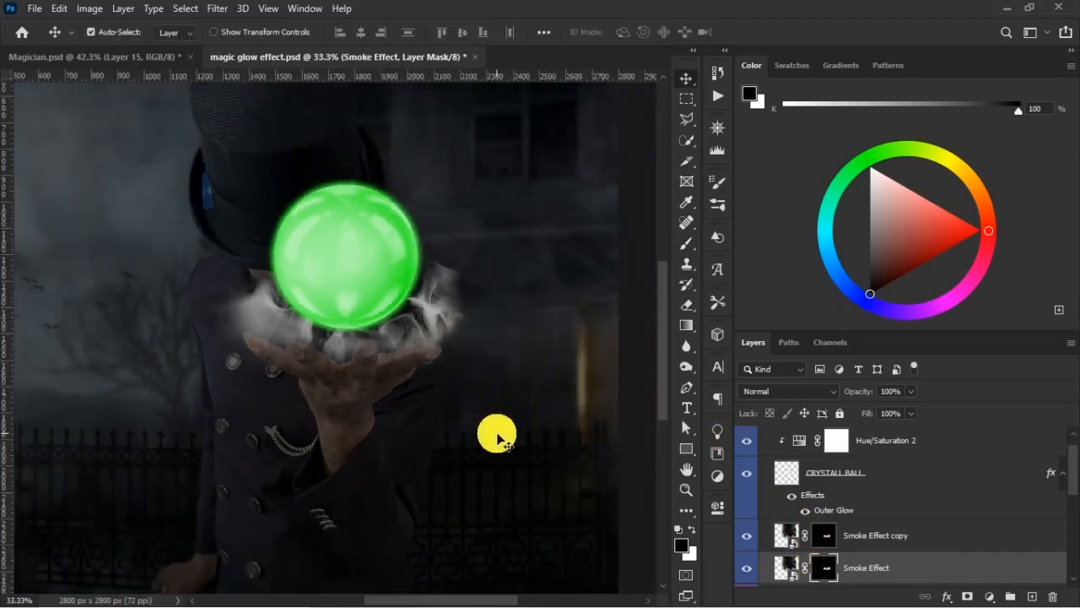
pyautogui.keyDown('shift'); pyautogui.click(903, 551); pyautogui.keyUp('shift')
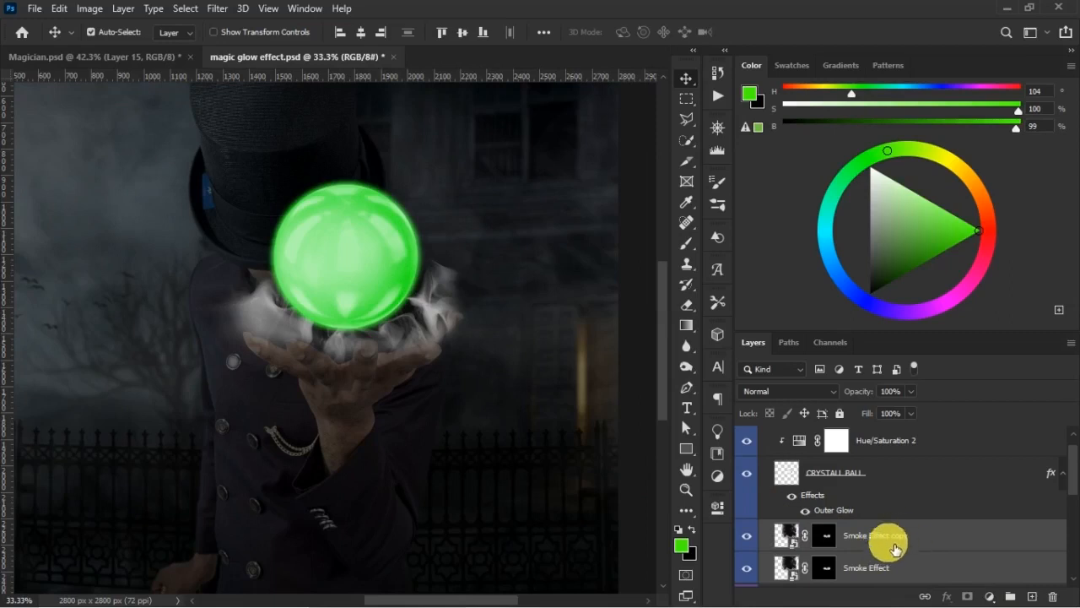
pyautogui.hotkey('ctrl', 'g')
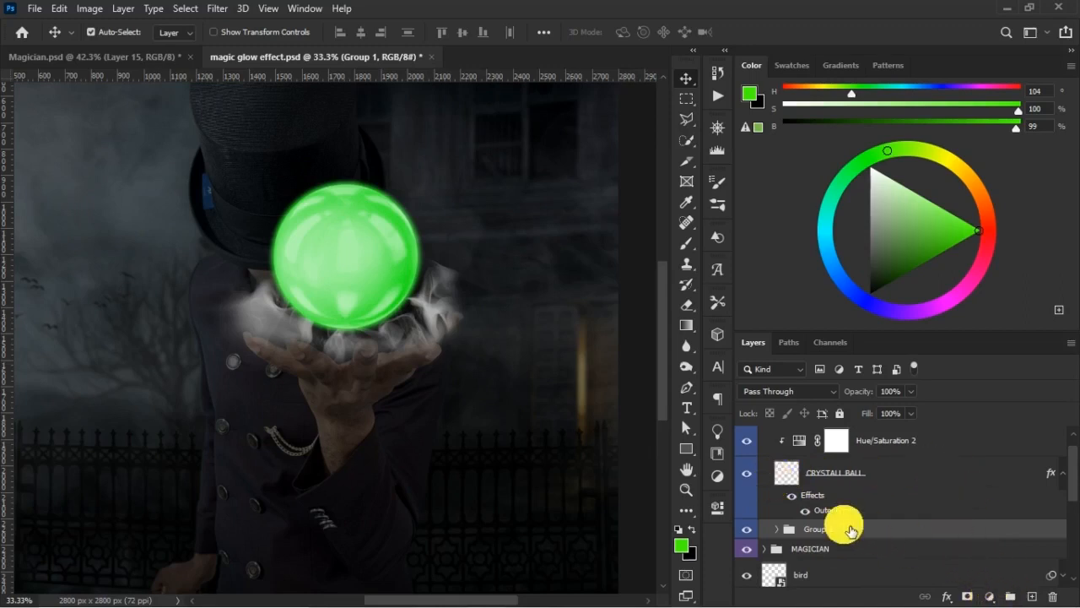
# - Add a Hue/Saturation adjustment layer above the smoke group and clip it to that group
pyautogui.hotkey('ctrl', '+')
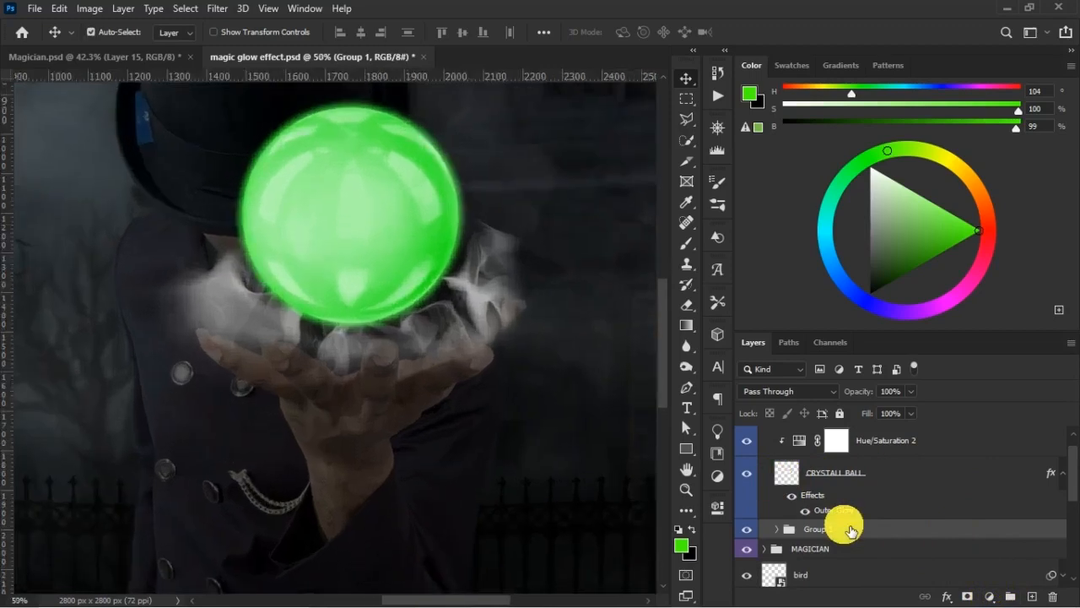
pyautogui.click(992, 596)
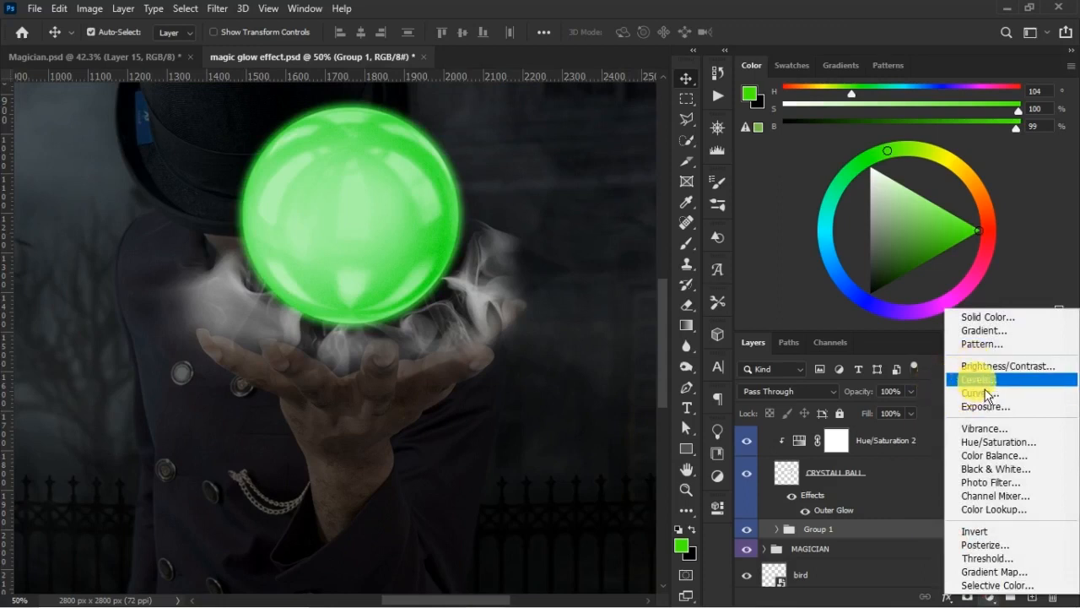
pyautogui.click(1001, 448)
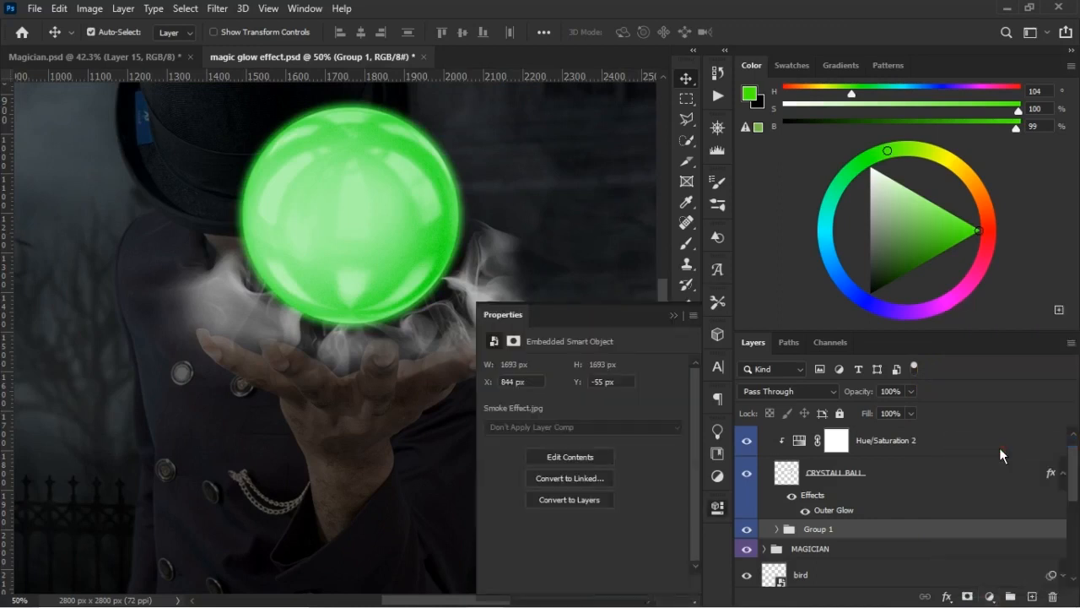
pyautogui.click(580, 582)
pyautogui.click(747, 561)
pyautogui.click(747, 561)
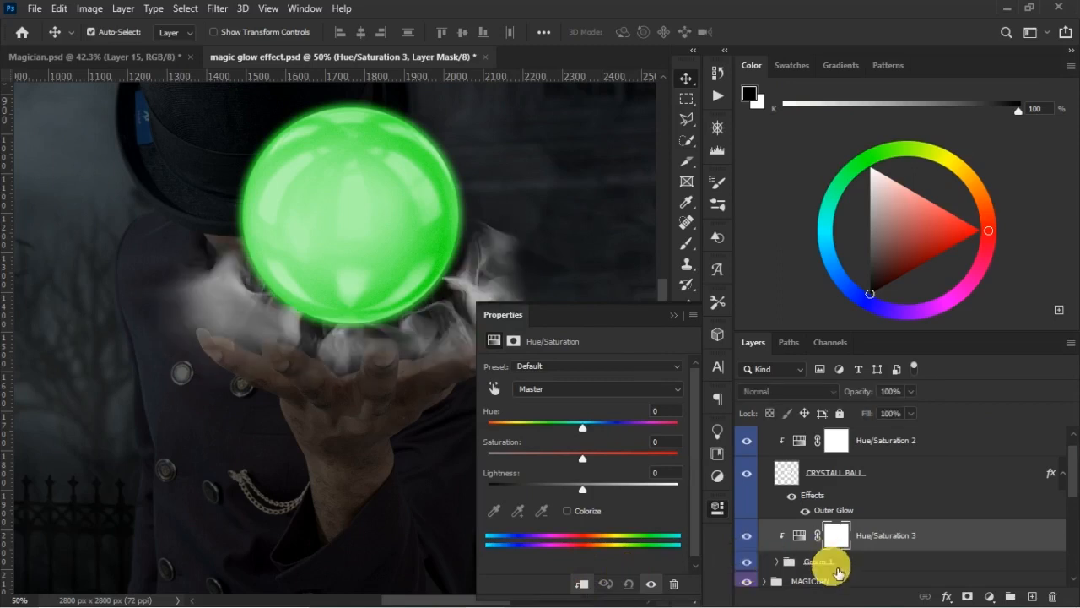
# - Rename the smoke group as "Ball Glow"
pyautogui.doubleClick(820, 561)
pyautogui.press('BackSpace')
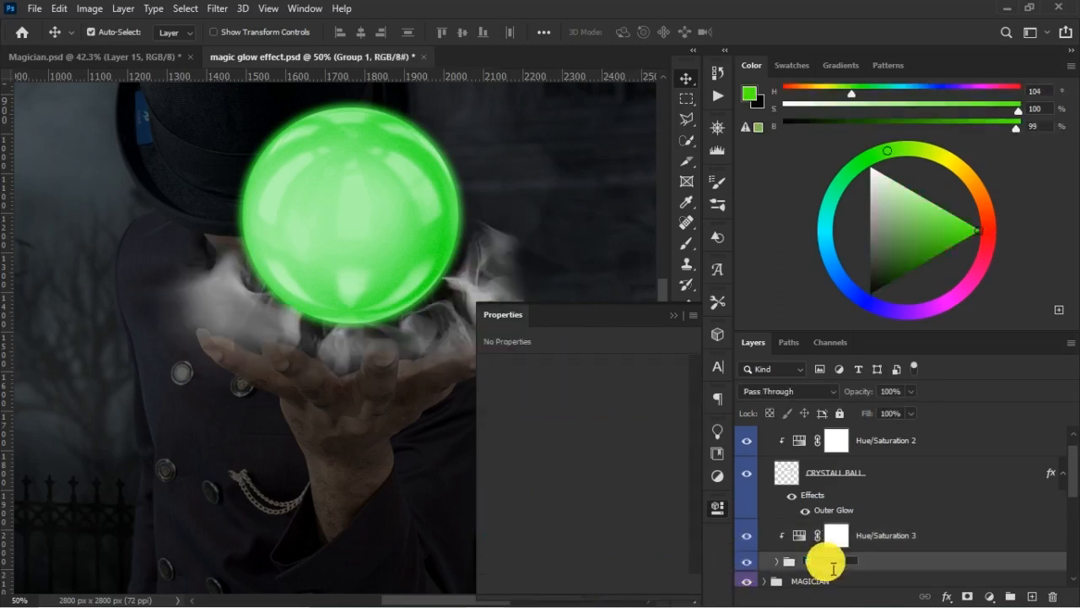
pyautogui.write('Ball Glow')
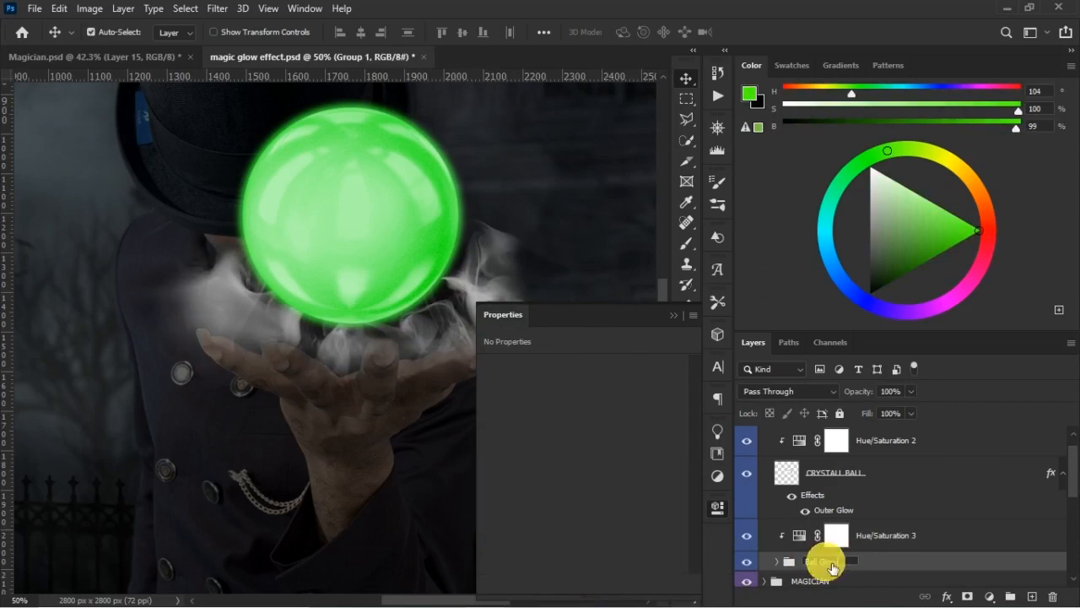
pyautogui.press('Return')
# - Colorize the smoke green with the clipped Hue/Saturation 3 adjustment, using hue 104 and saturation 82
pyautogui.click(799, 538)
pyautogui.click(798, 535)
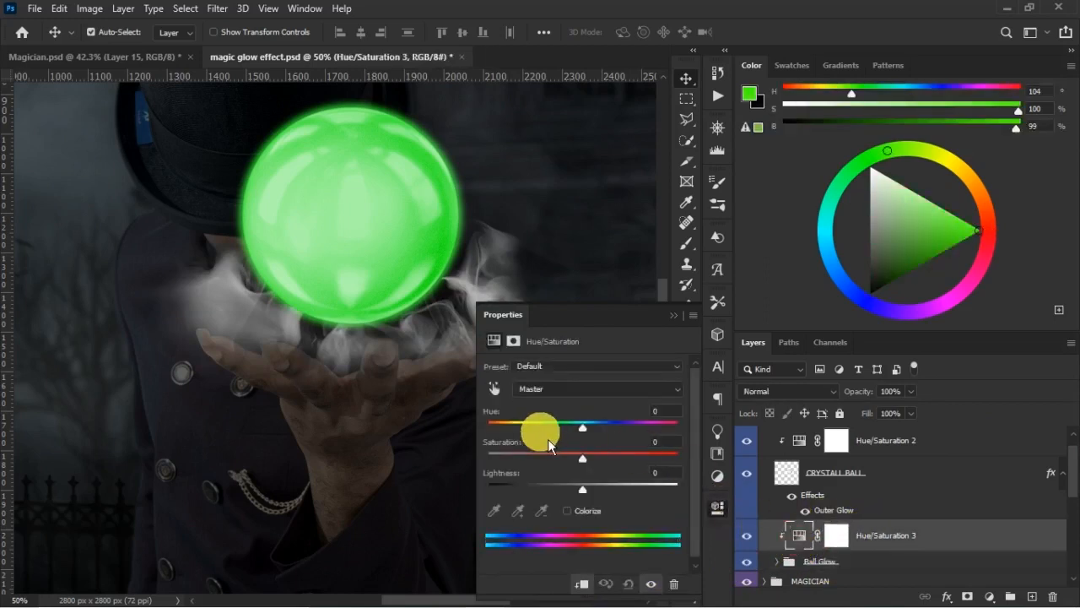
pyautogui.click(572, 518)
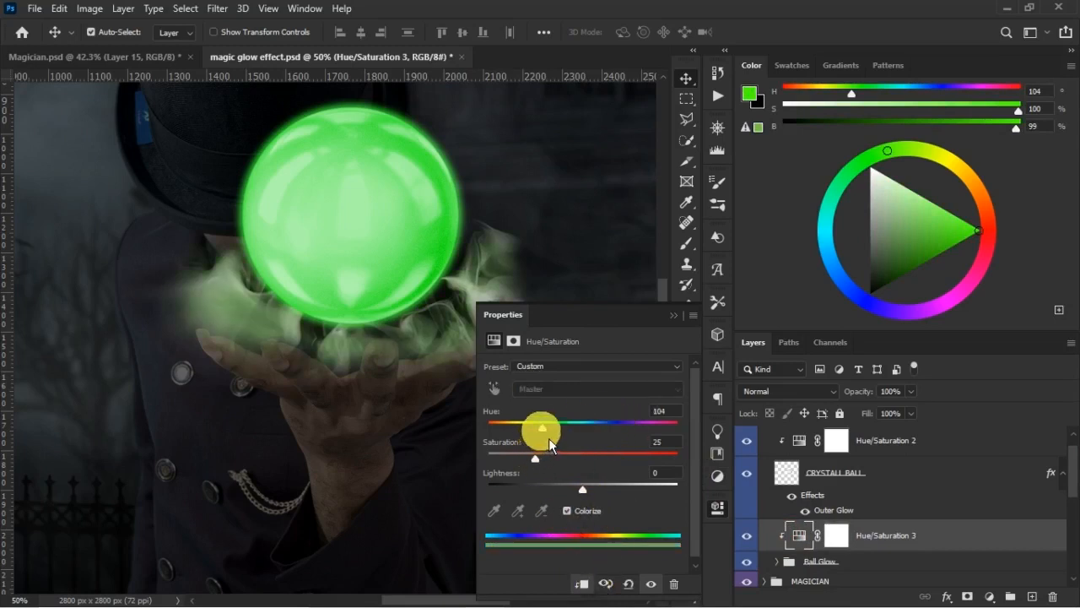
pyautogui.moveTo(545, 465); pyautogui.dragTo(653, 465)
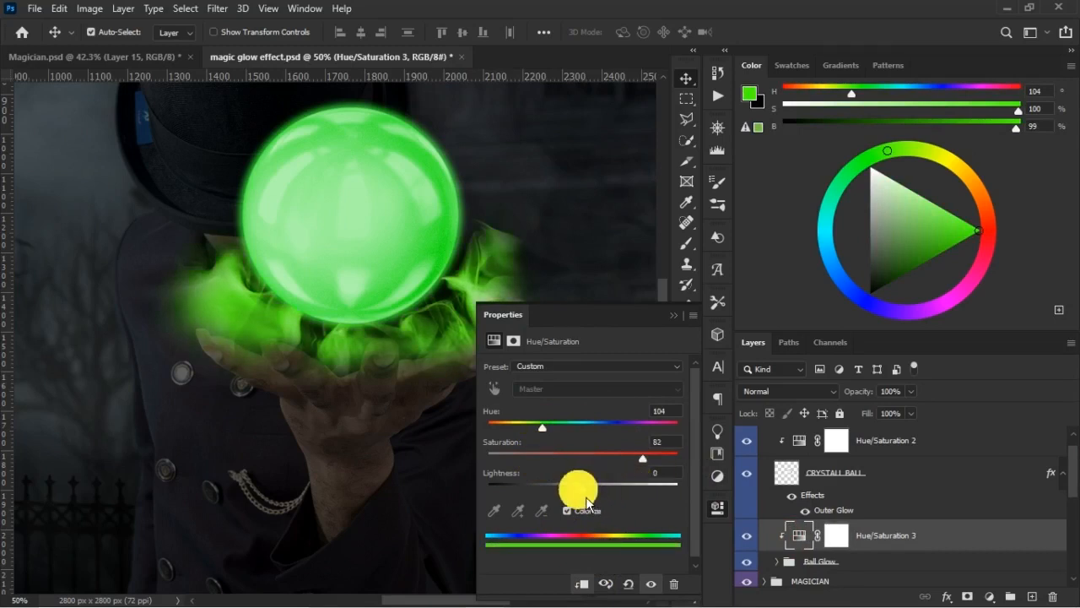
# - Try a blue hue of 194 on the smoke's Hue/Saturation adjustment and return the hue to 104
pyautogui.click(664, 412)
pyautogui.moveTo(542, 426); pyautogui.dragTo(599, 433)
pyautogui.hotkey('ctrl', '-')
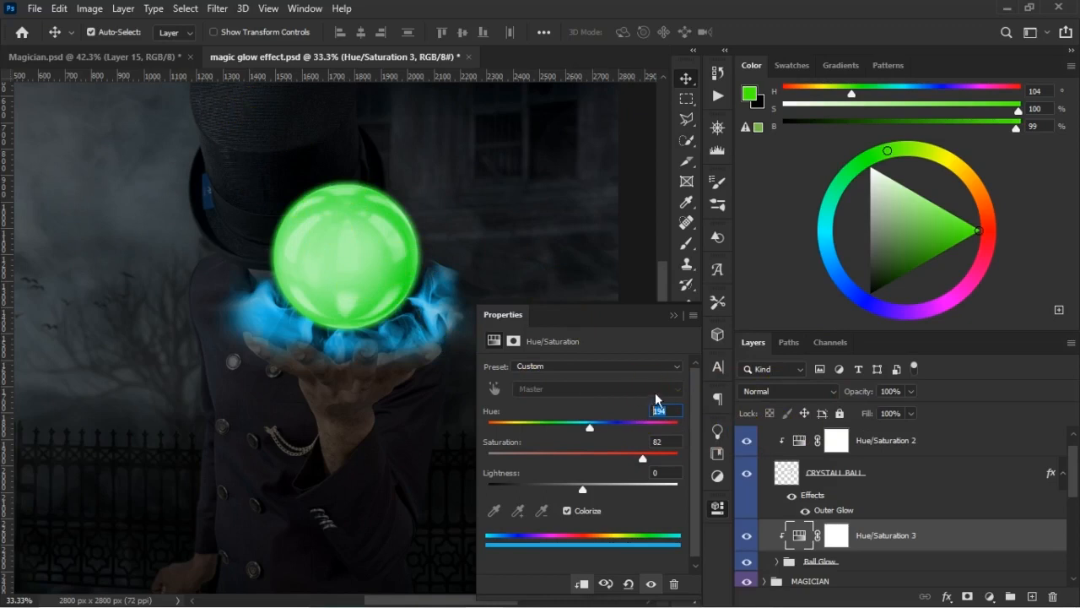
pyautogui.write('104')
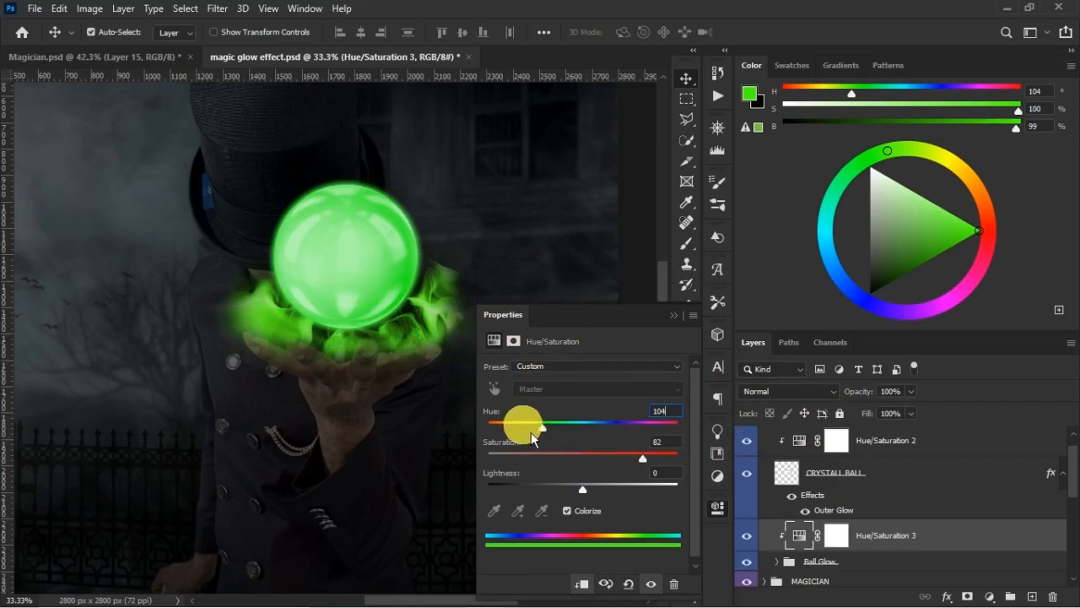
# - Shift the smoke's hue to 122, fine-tune its saturation and lightness, and close the adjustment settings
pyautogui.moveTo(552, 432); pyautogui.dragTo(553, 432)
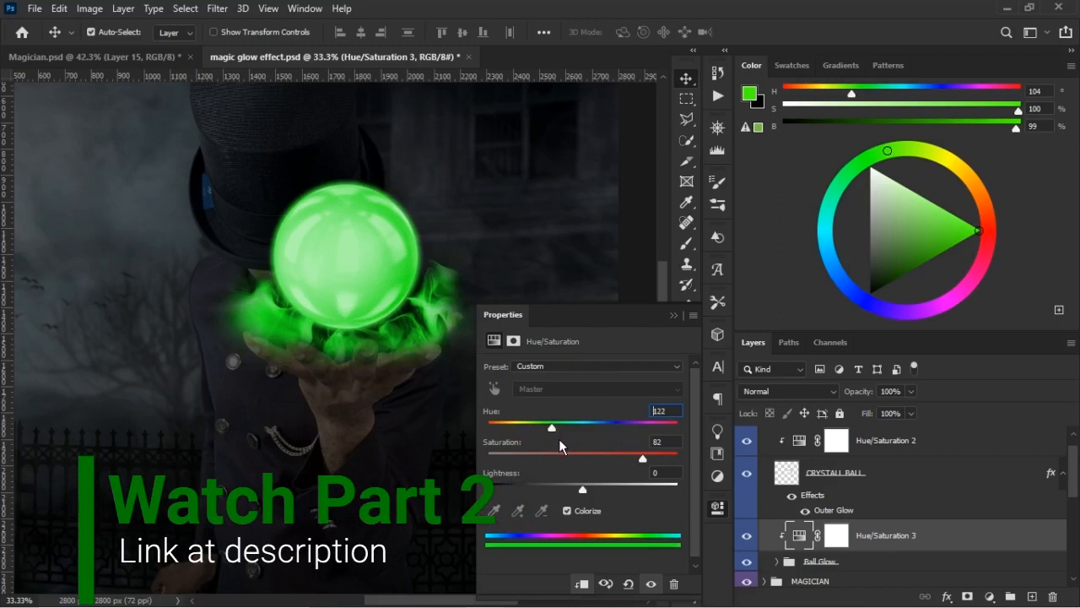
pyautogui.moveTo(557, 438); pyautogui.dragTo(561, 448)
pyautogui.moveTo(639, 458); pyautogui.dragTo(644, 458)
pyautogui.click(650, 464)
pyautogui.click(533, 512)
pyautogui.click(585, 494)
pyautogui.moveTo(591, 498)
pyautogui.mouseDown()
pyautogui.moveTo(535, 494)
pyautogui.moveTo(588, 505)
pyautogui.mouseUp()
pyautogui.click(673, 315)
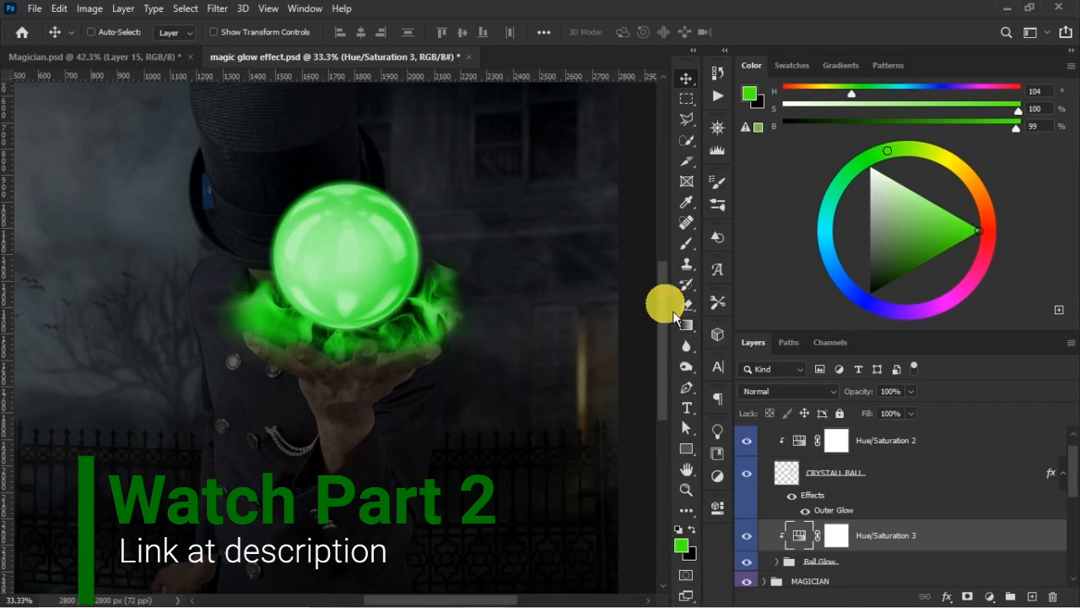
# - Compare the overall ball and smoke glow with the finished reference in Magician.psd, and expand the Ball Glow group
pyautogui.hotkey('ctrl', '-')
pyautogui.hotkey('ctrl', '-')
pyautogui.hotkey('ctrl', '-')
pyautogui.hotkey('ctrl', '+')
pyautogui.hotkey('ctrl', '+')
pyautogui.click(145, 56)
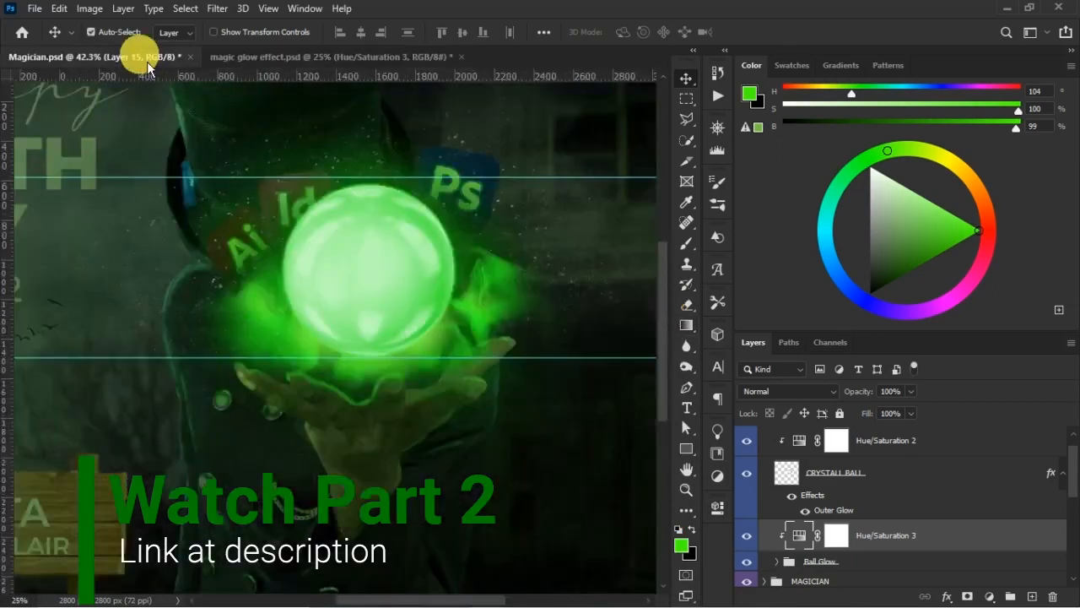
pyautogui.click(309, 57)
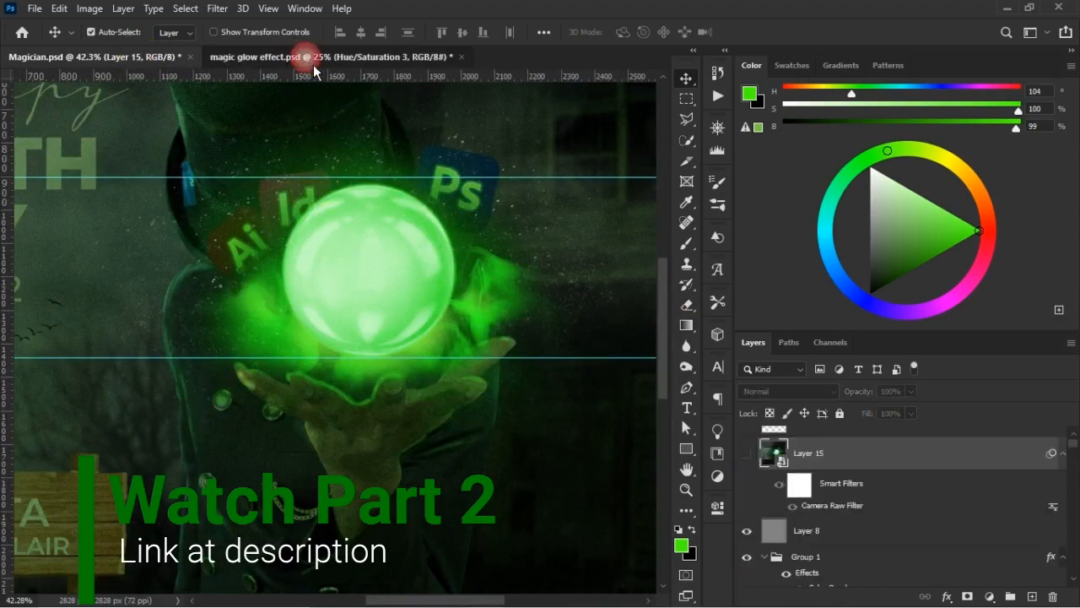
pyautogui.click(137, 59)
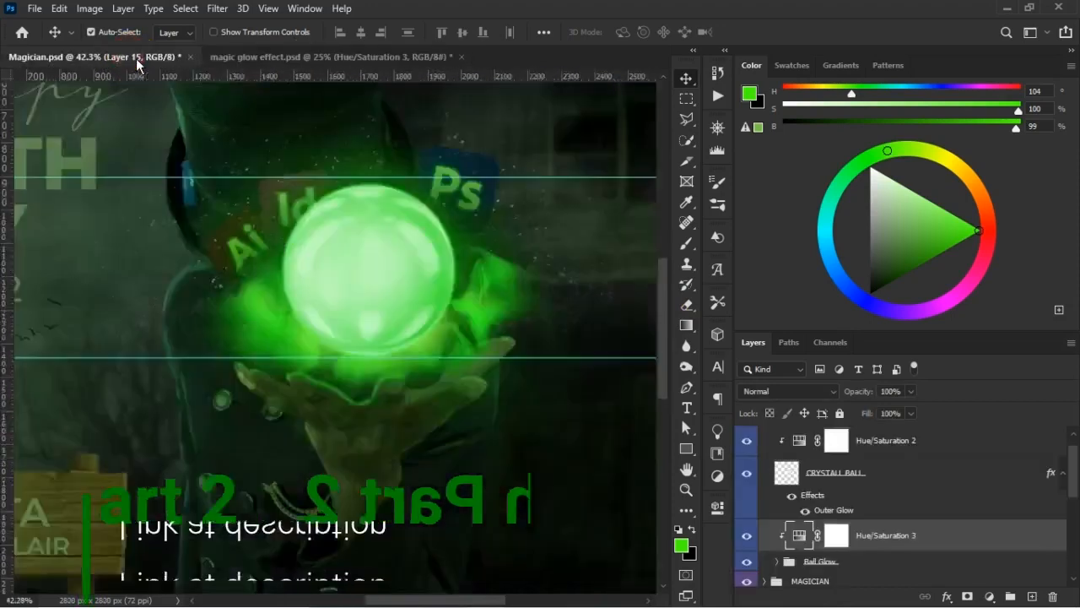
pyautogui.click(411, 56)
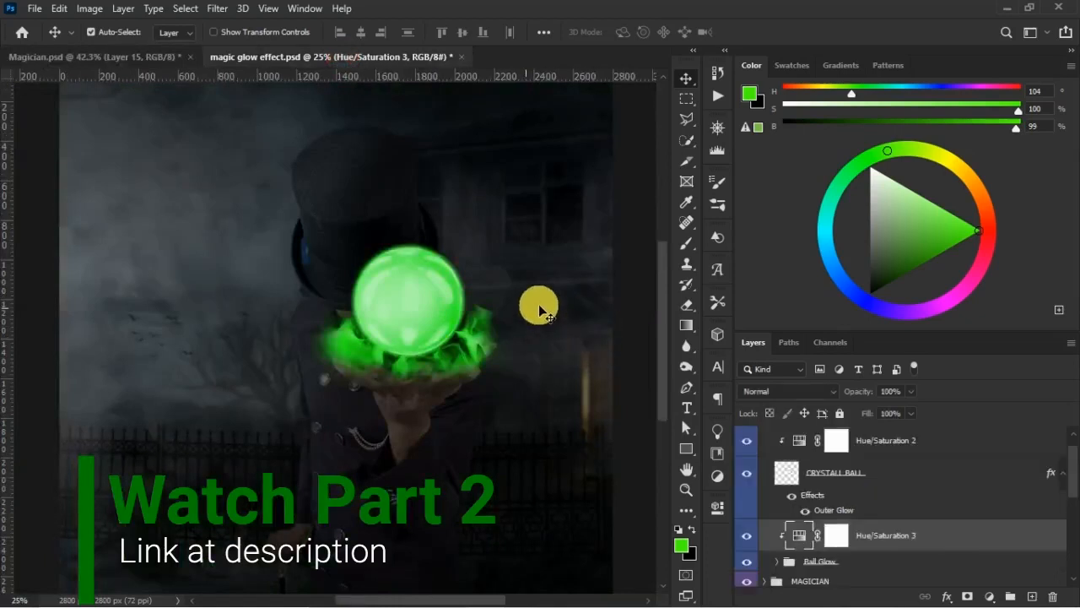
pyautogui.click(776, 561)
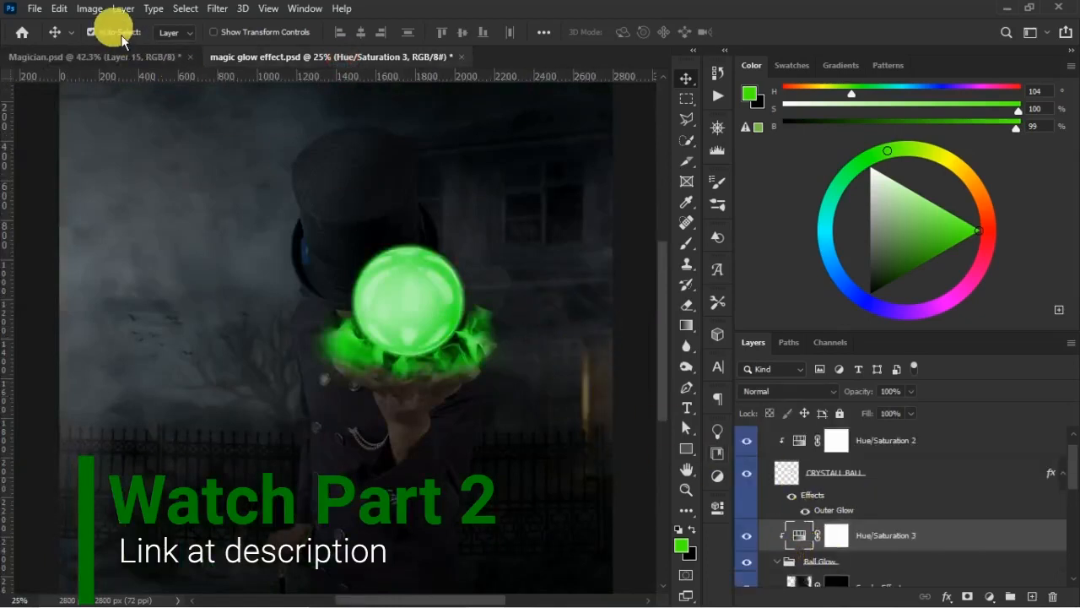
pyautogui.click(122, 57)
pyautogui.click(321, 56)
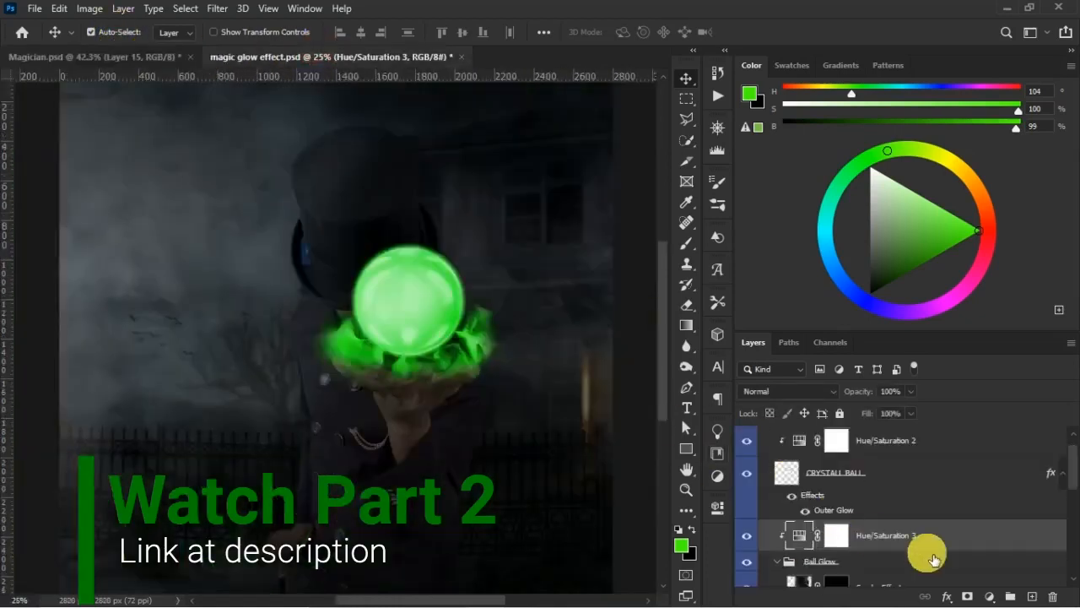
# - Hide the Smoke Effect layer and paint white on the Smoke Effect copy mask to extend the smoke at the ball's right side
pyautogui.click(833, 580)
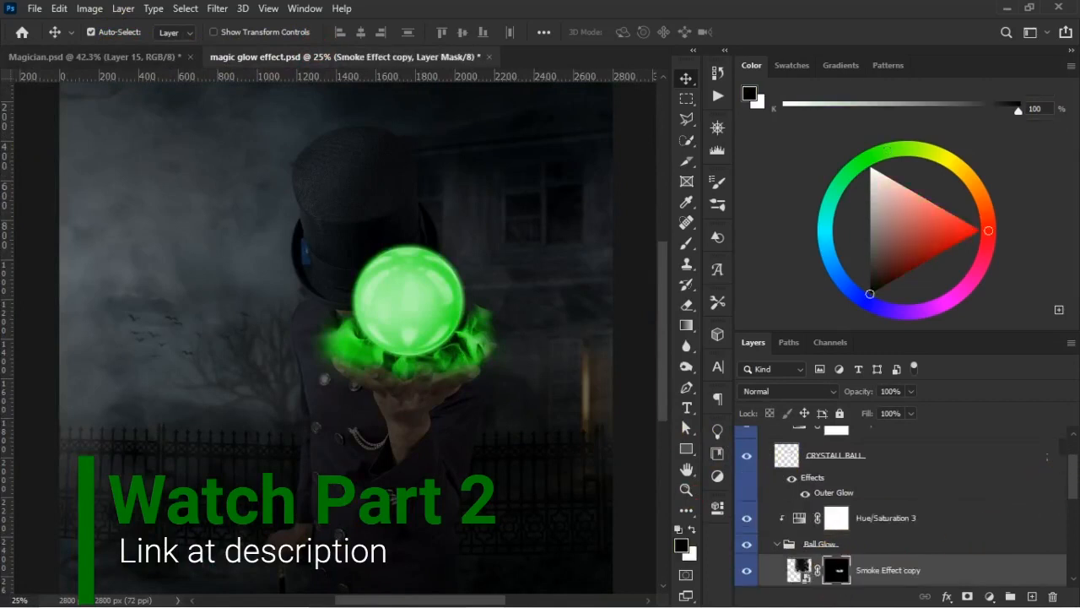
pyautogui.scroll(-1, 751, 557)
pyautogui.click(746, 571)
pyautogui.click(844, 538)
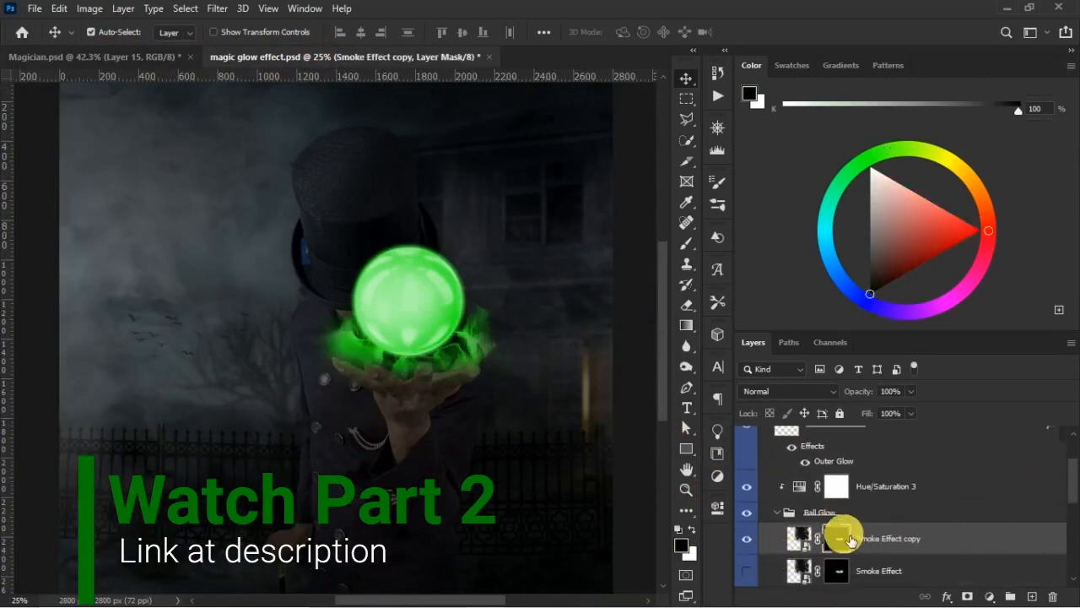
pyautogui.click(686, 243)
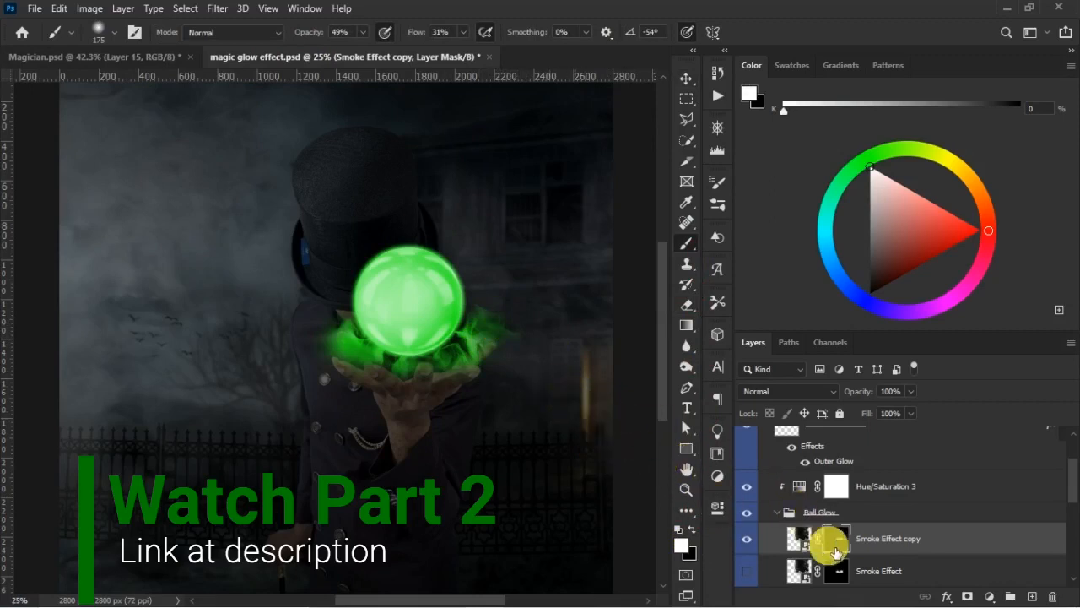
# - Show the Smoke Effect layer again, check it against Magician.psd, and paint white on its mask to extend the smoke beyond the fingertips
pyautogui.click(836, 571)
pyautogui.click(746, 571)
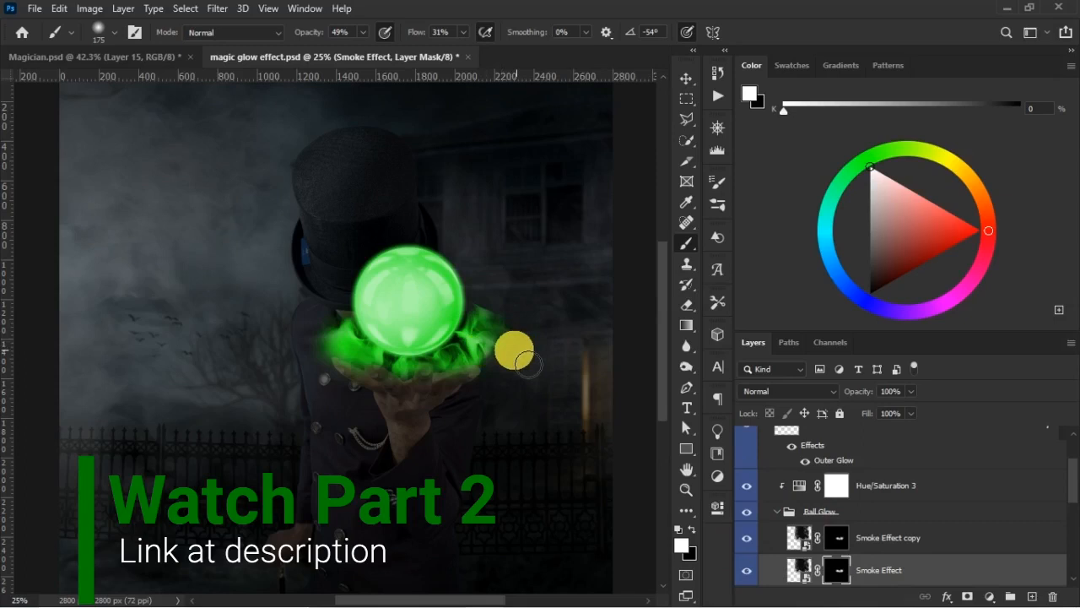
pyautogui.click(142, 59)
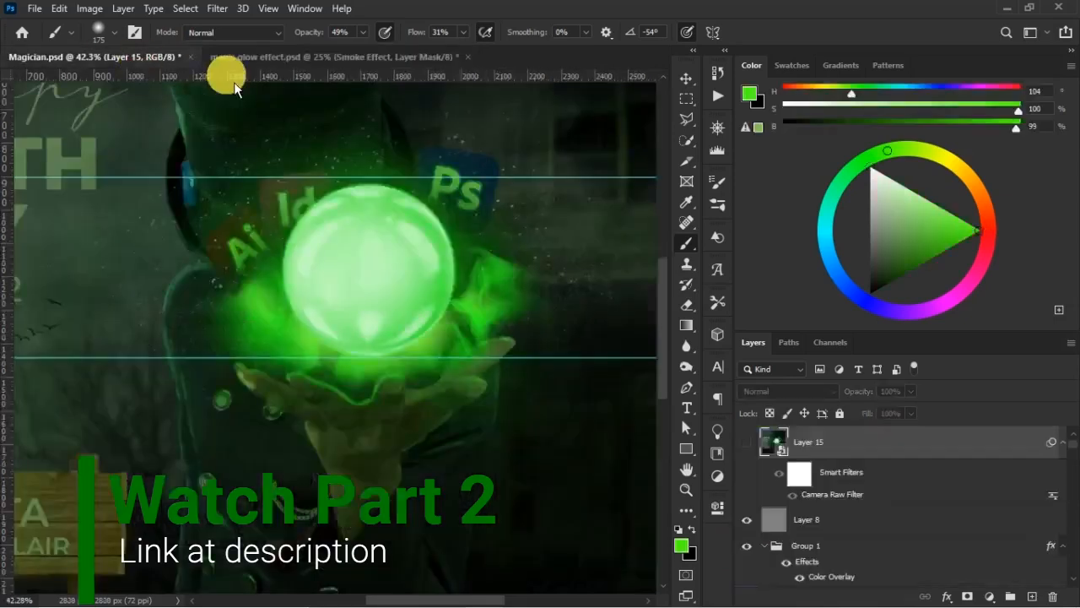
pyautogui.click(378, 59)
pyautogui.press('d')
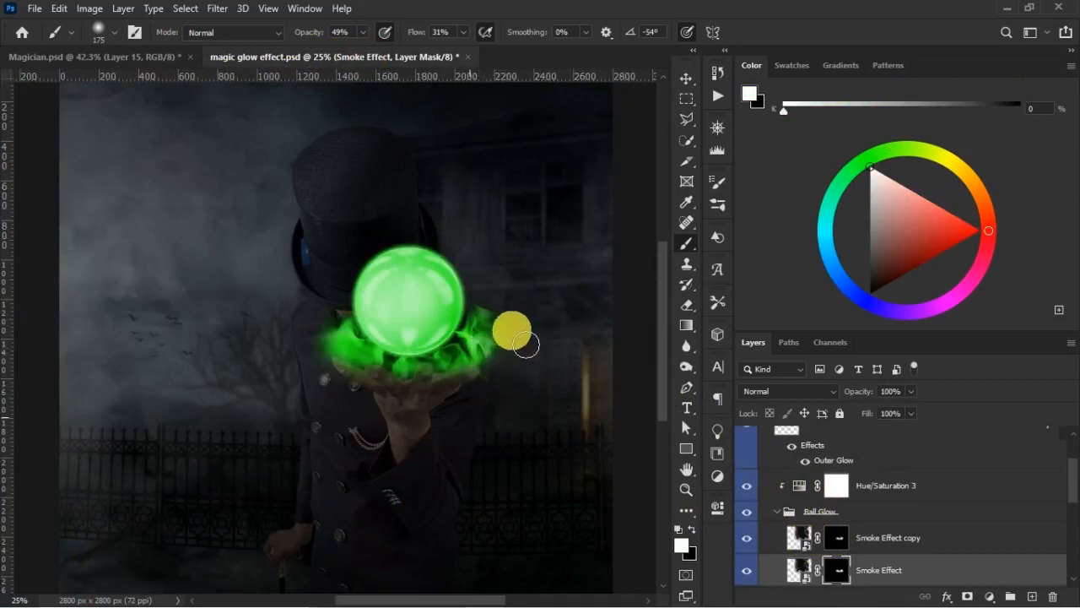
pyautogui.click(831, 533)
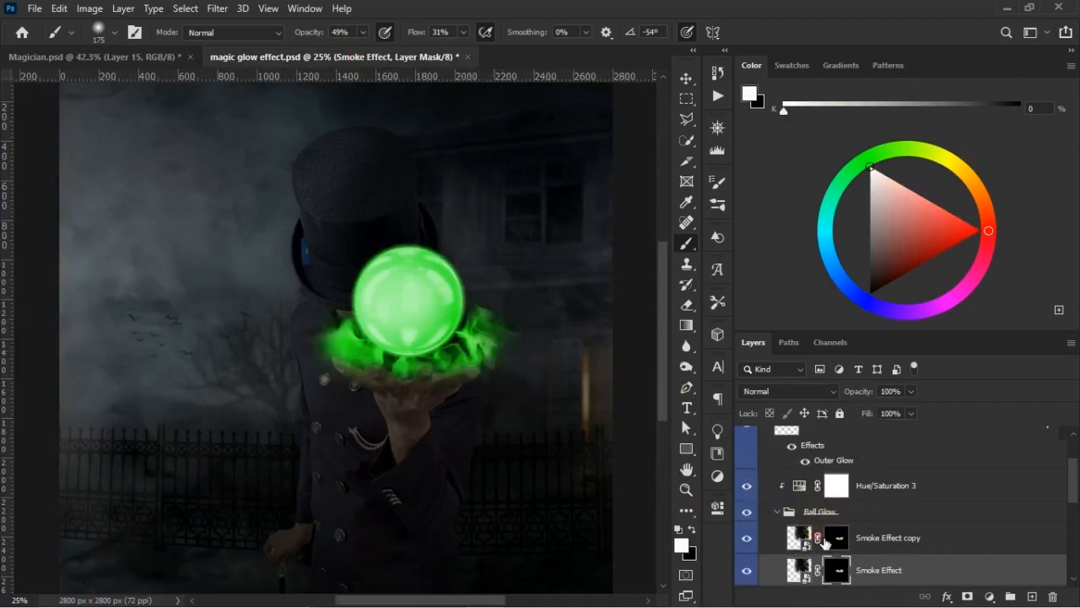